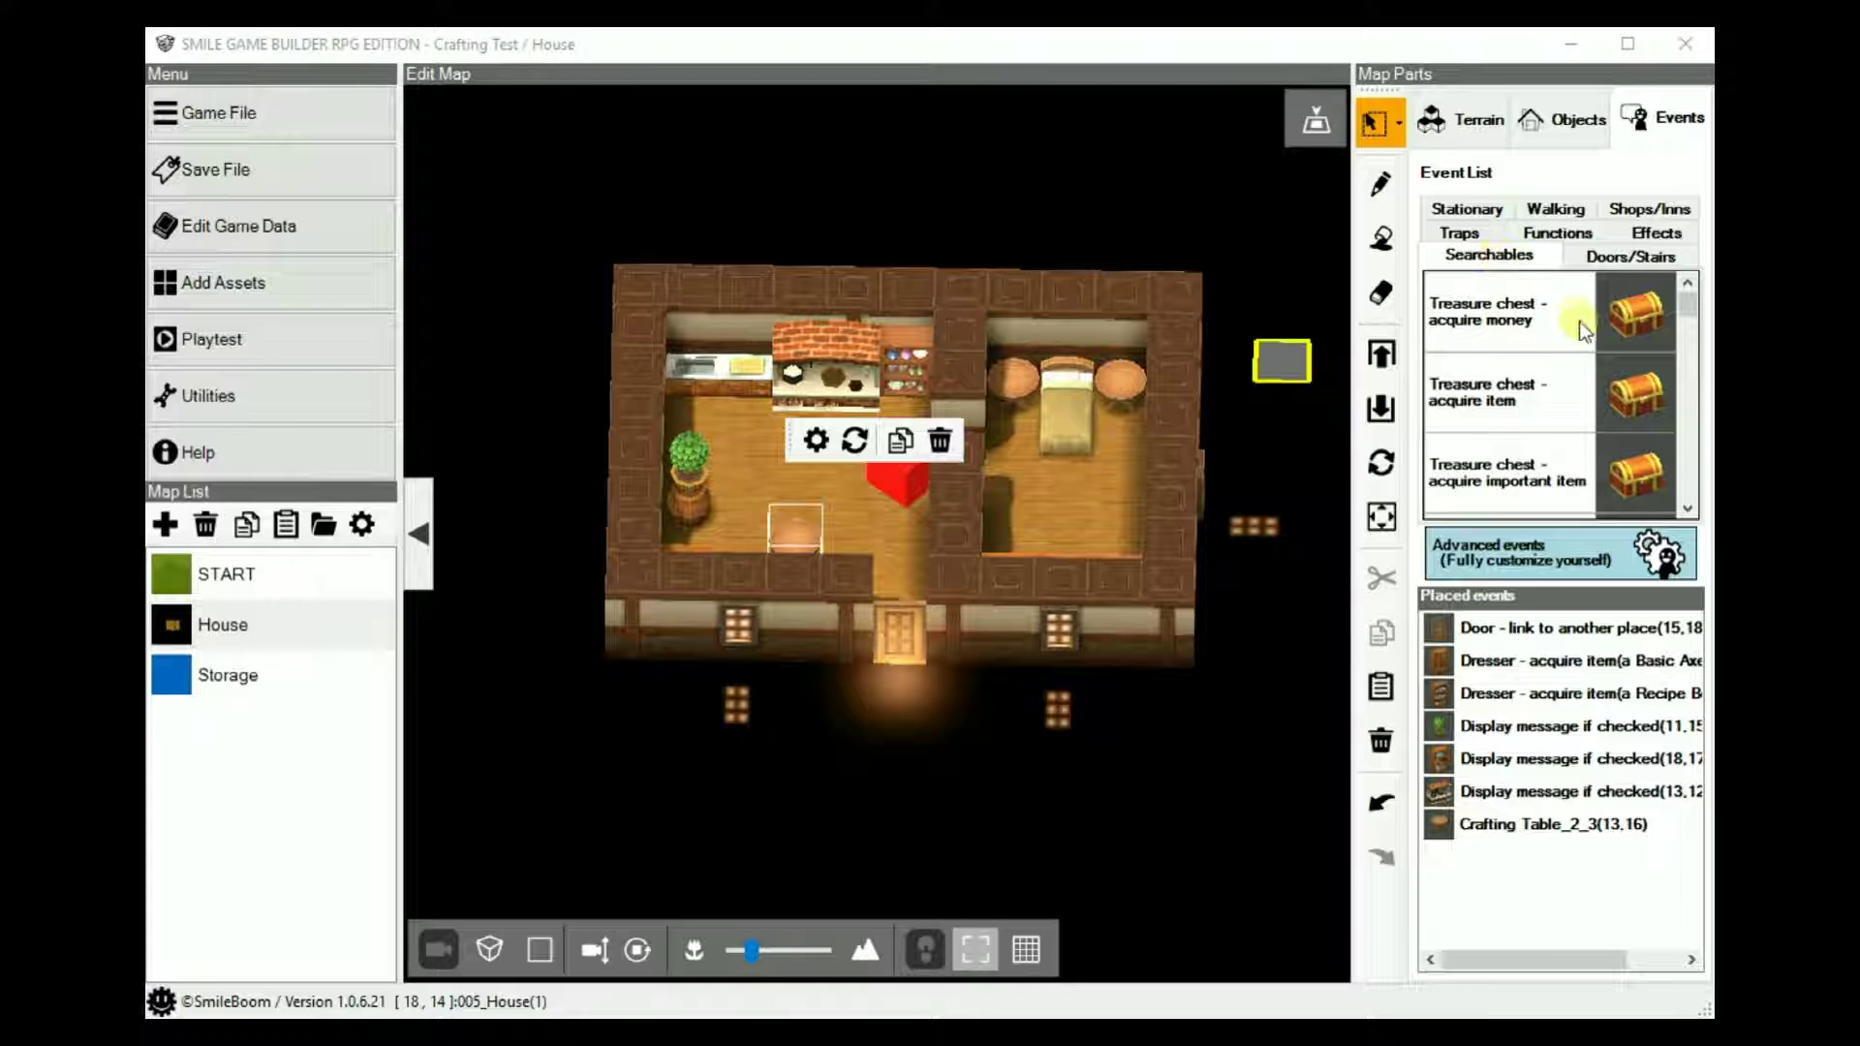
- Open the Crafting Table event's settings from the map editor
scroll(1583, 328, "down", 1)
scroll(1585, 360, "up", 1)
left_click(808, 531)
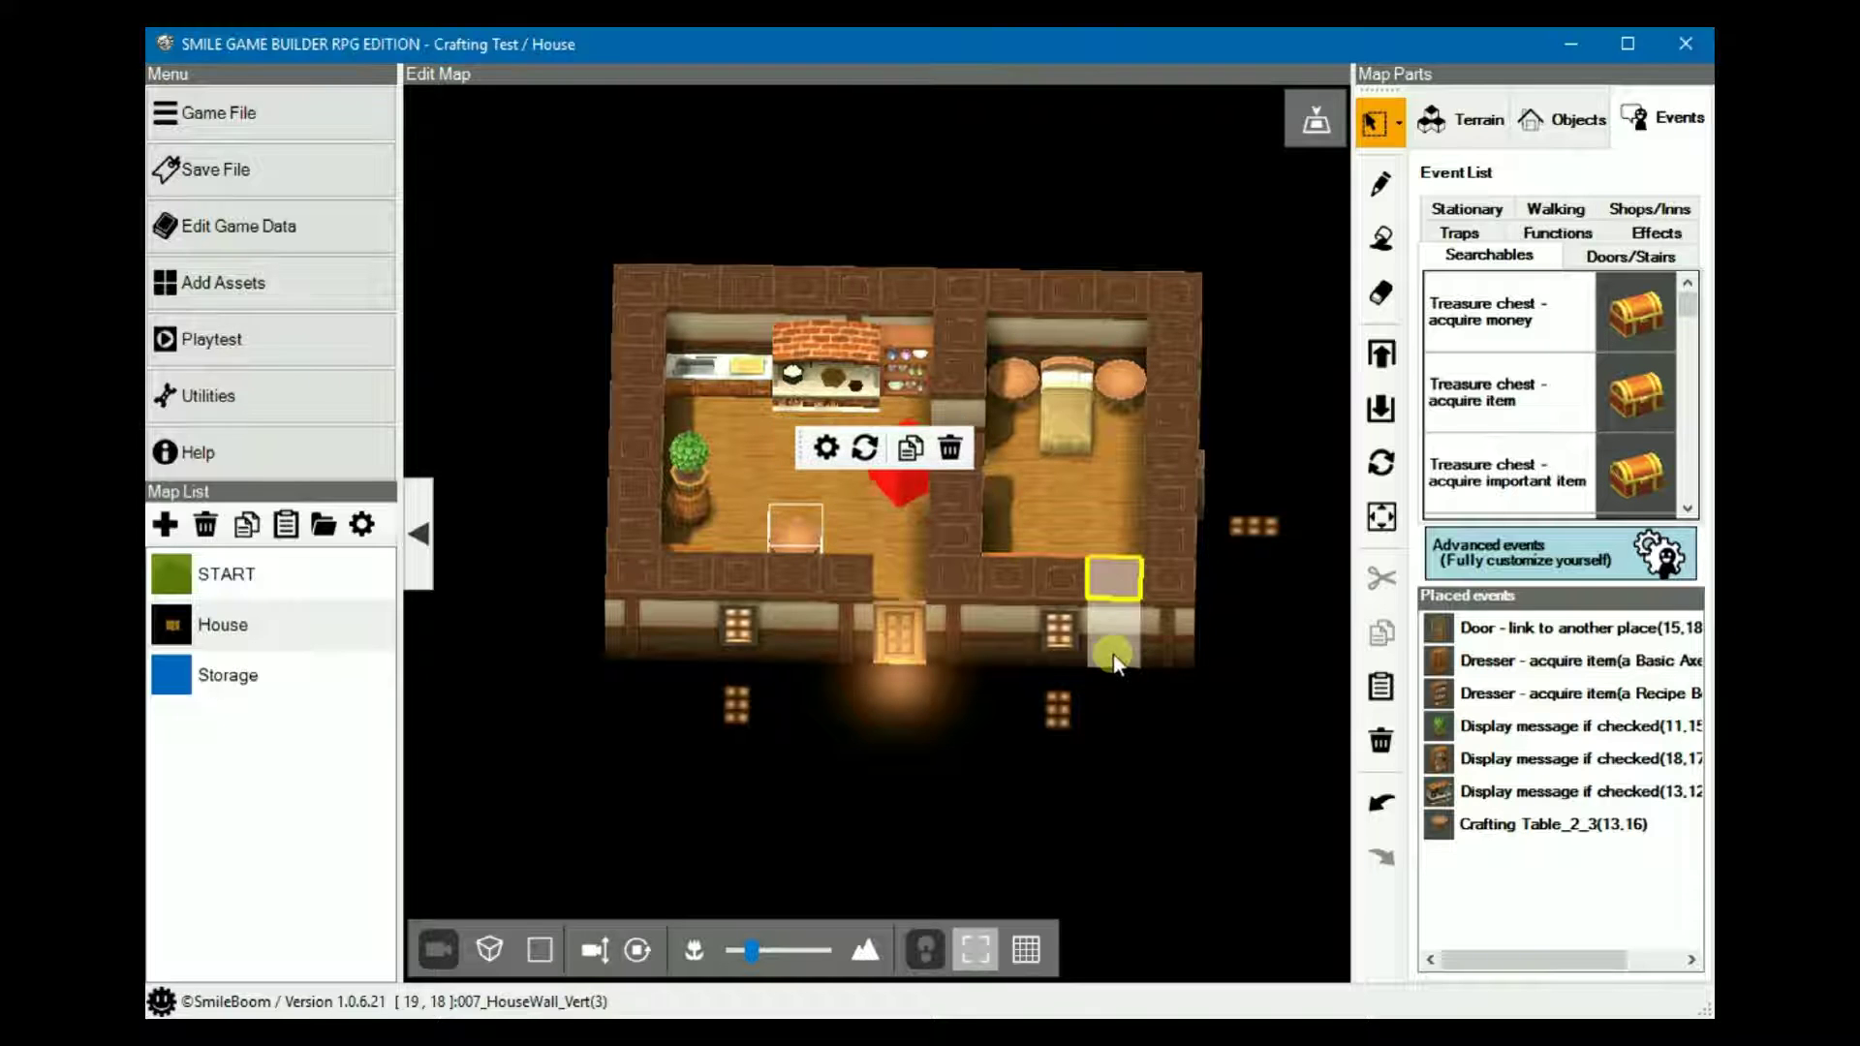
right_click(787, 531)
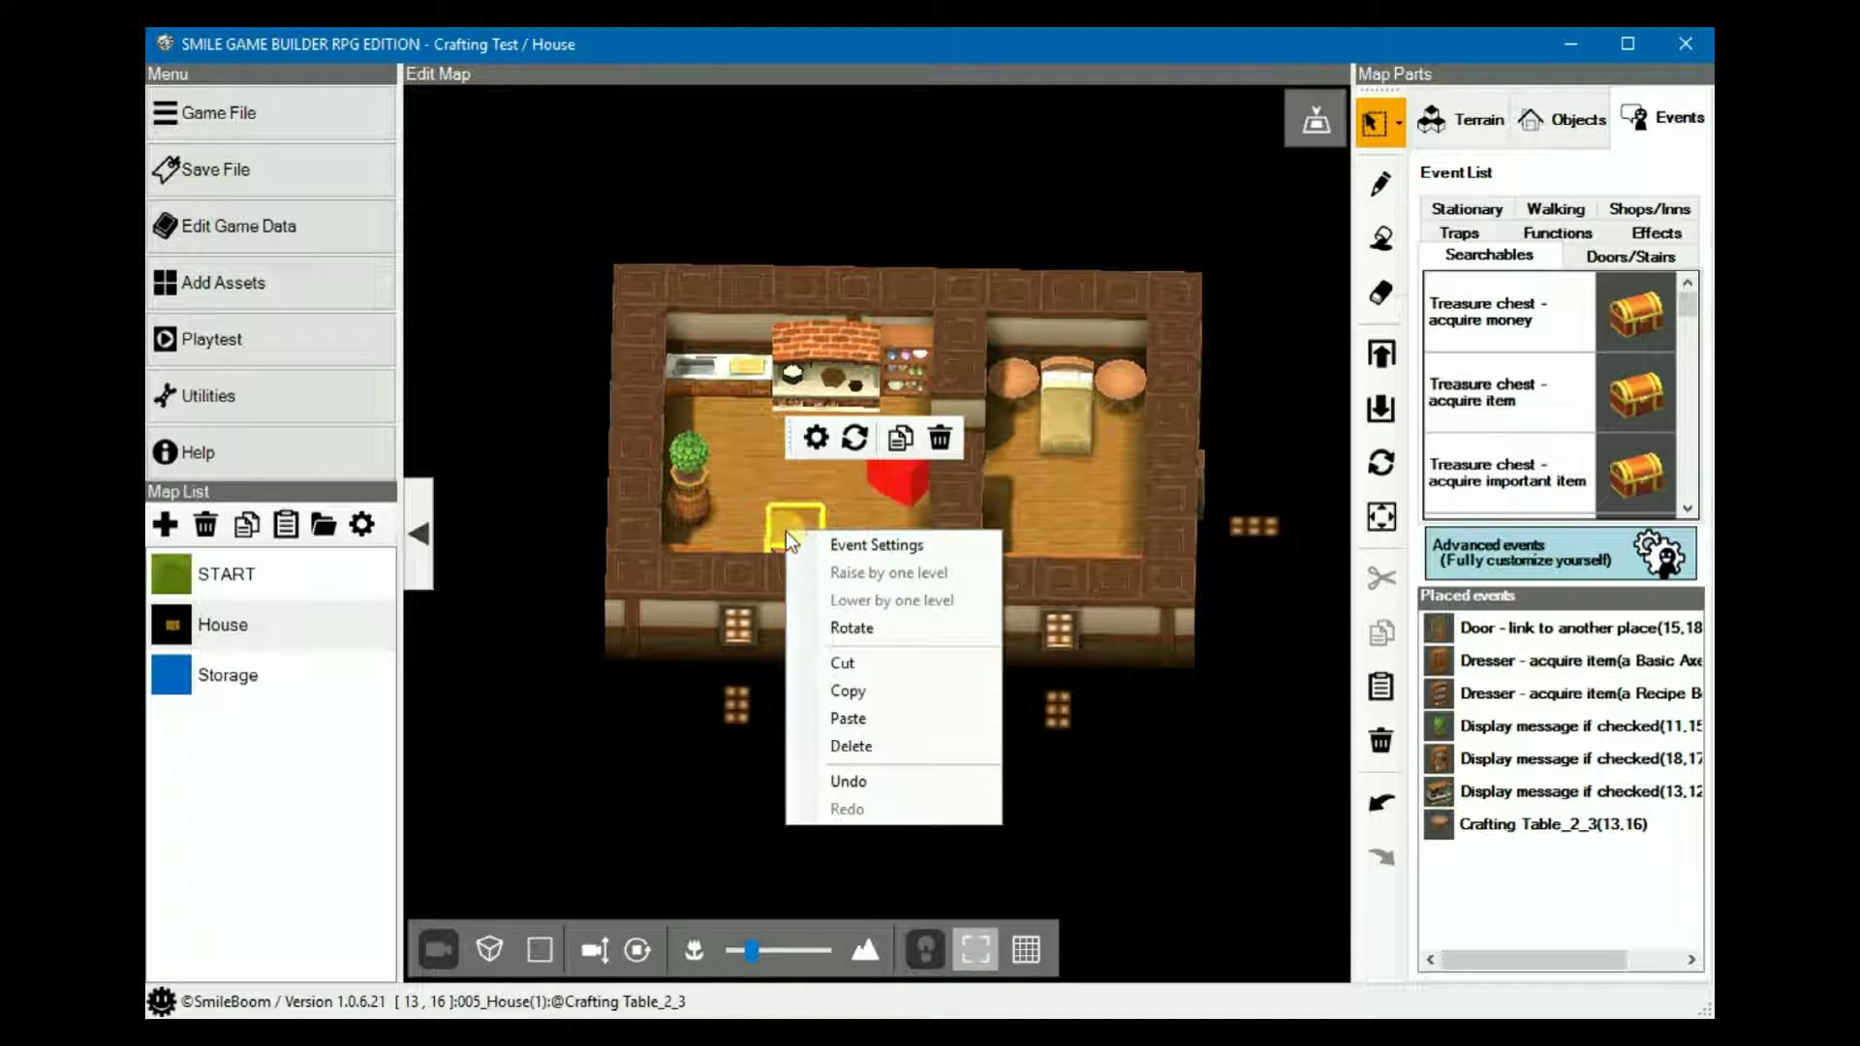
left_click(854, 550)
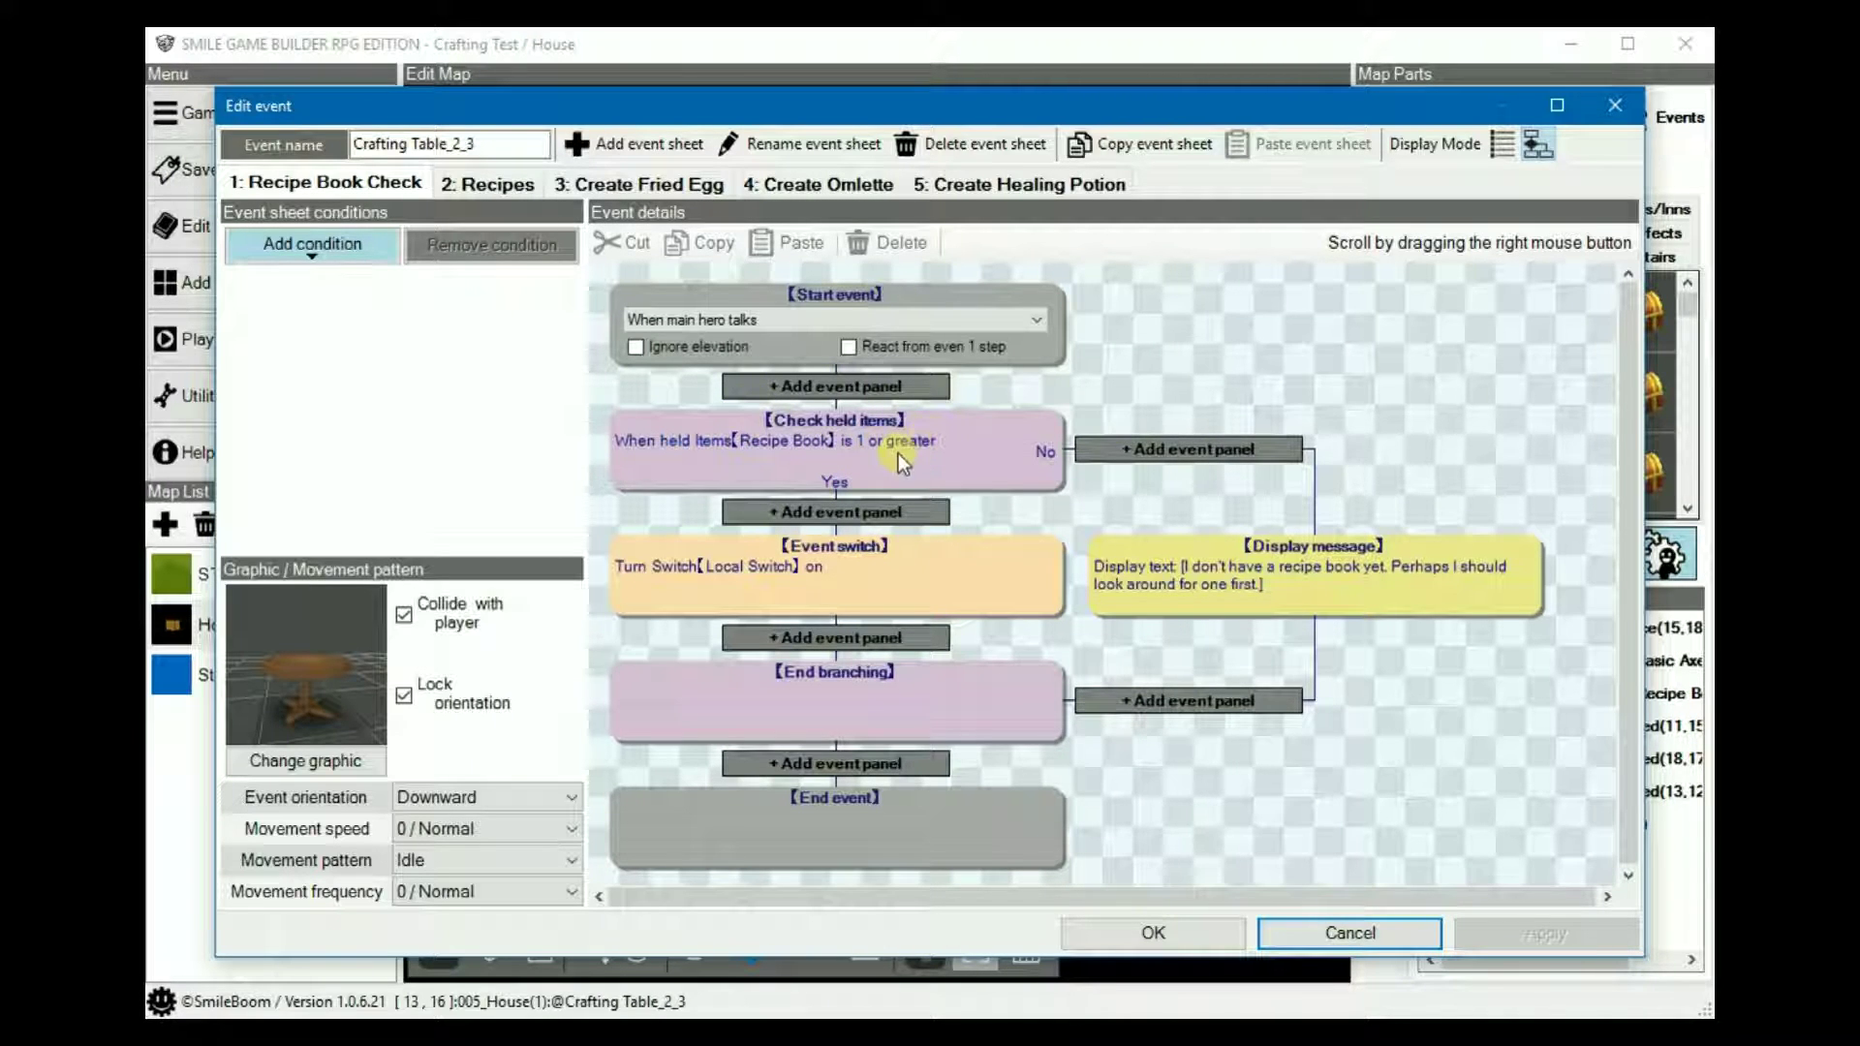
- Review the Check held items panel, which checks for the Recipe Book, without changes
left_click(967, 441)
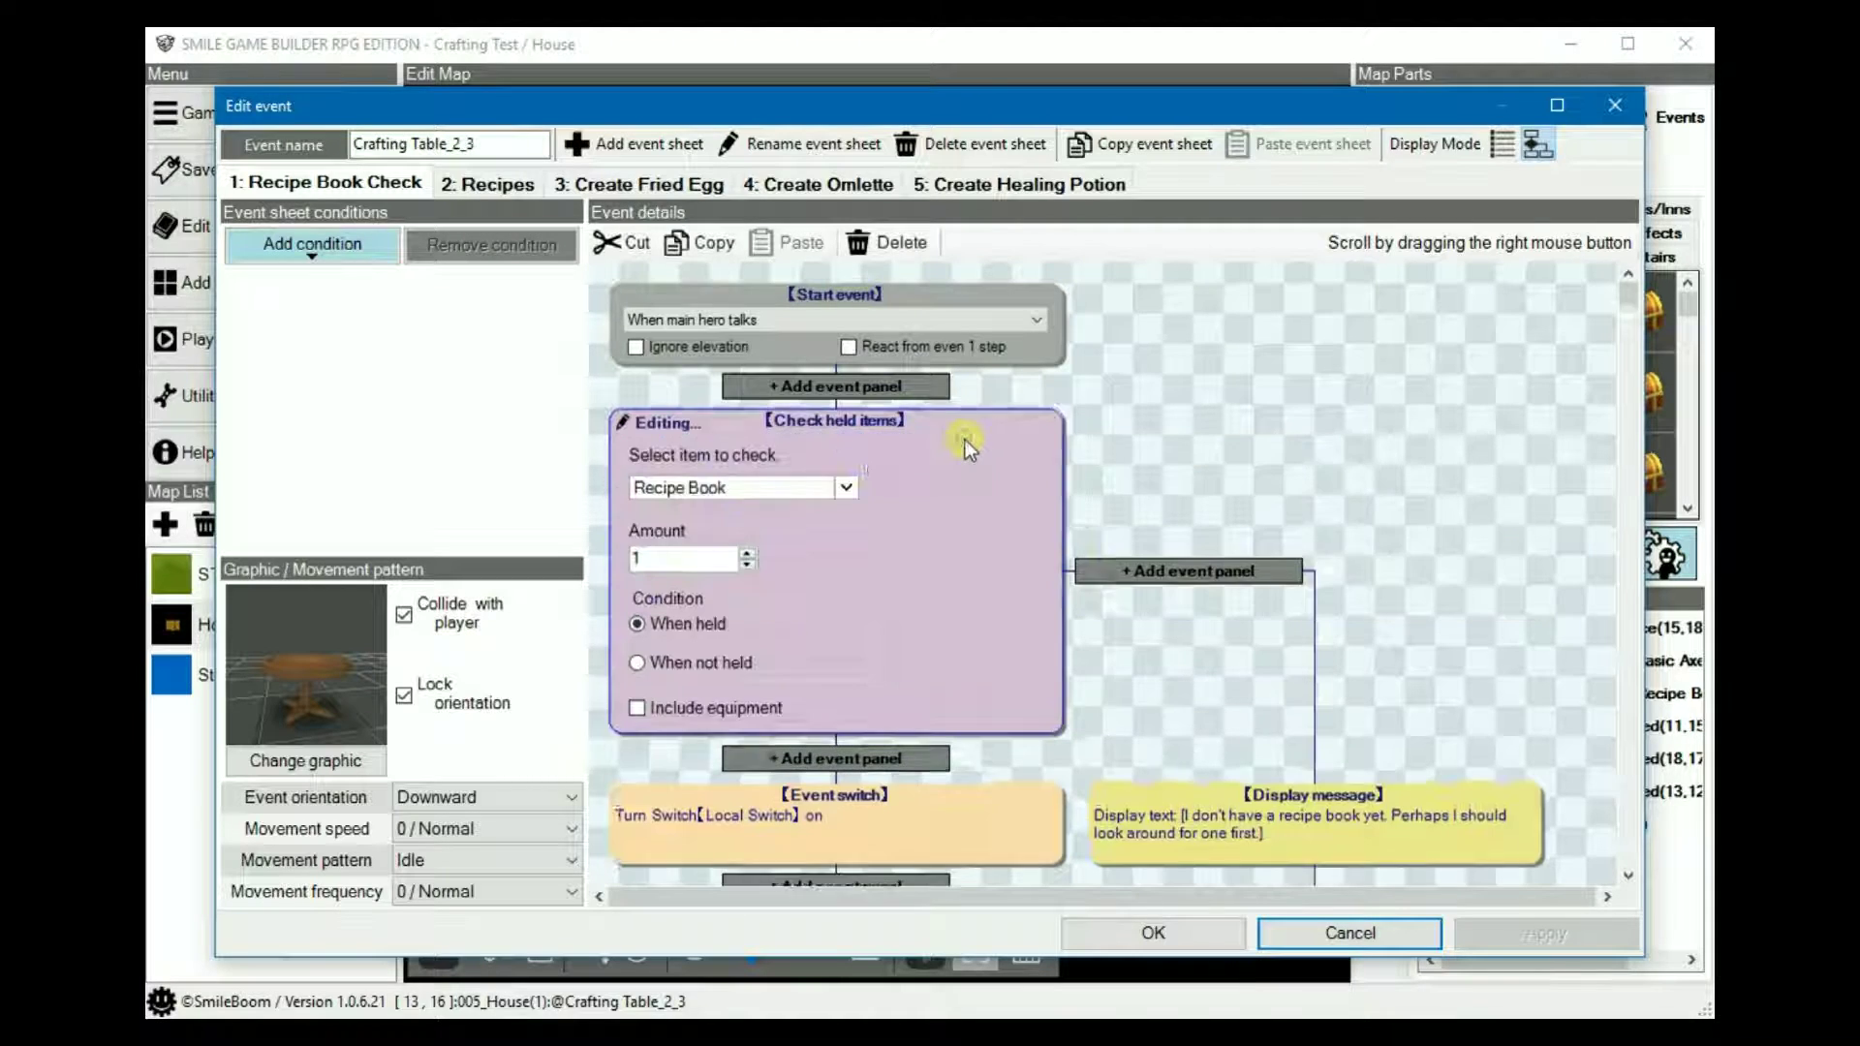
left_click(848, 486)
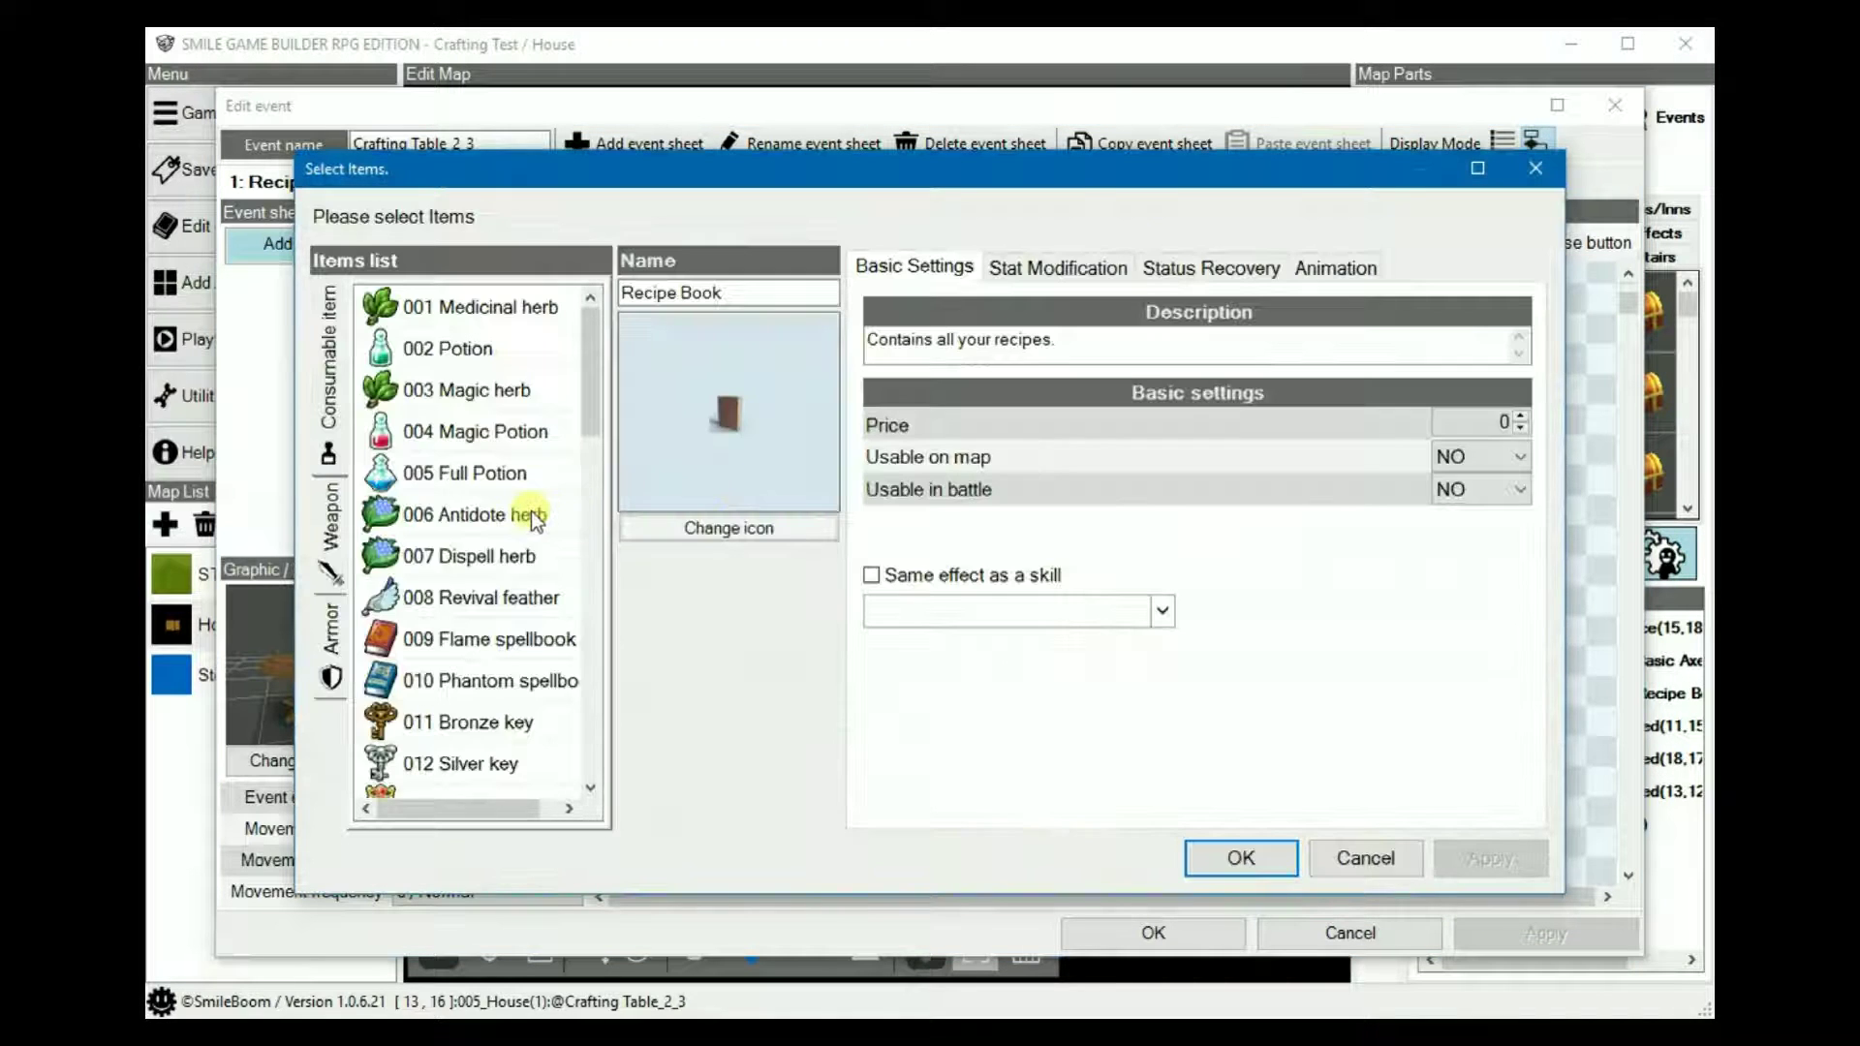
scroll(466, 542, "down", 7)
scroll(446, 563, "down", 4)
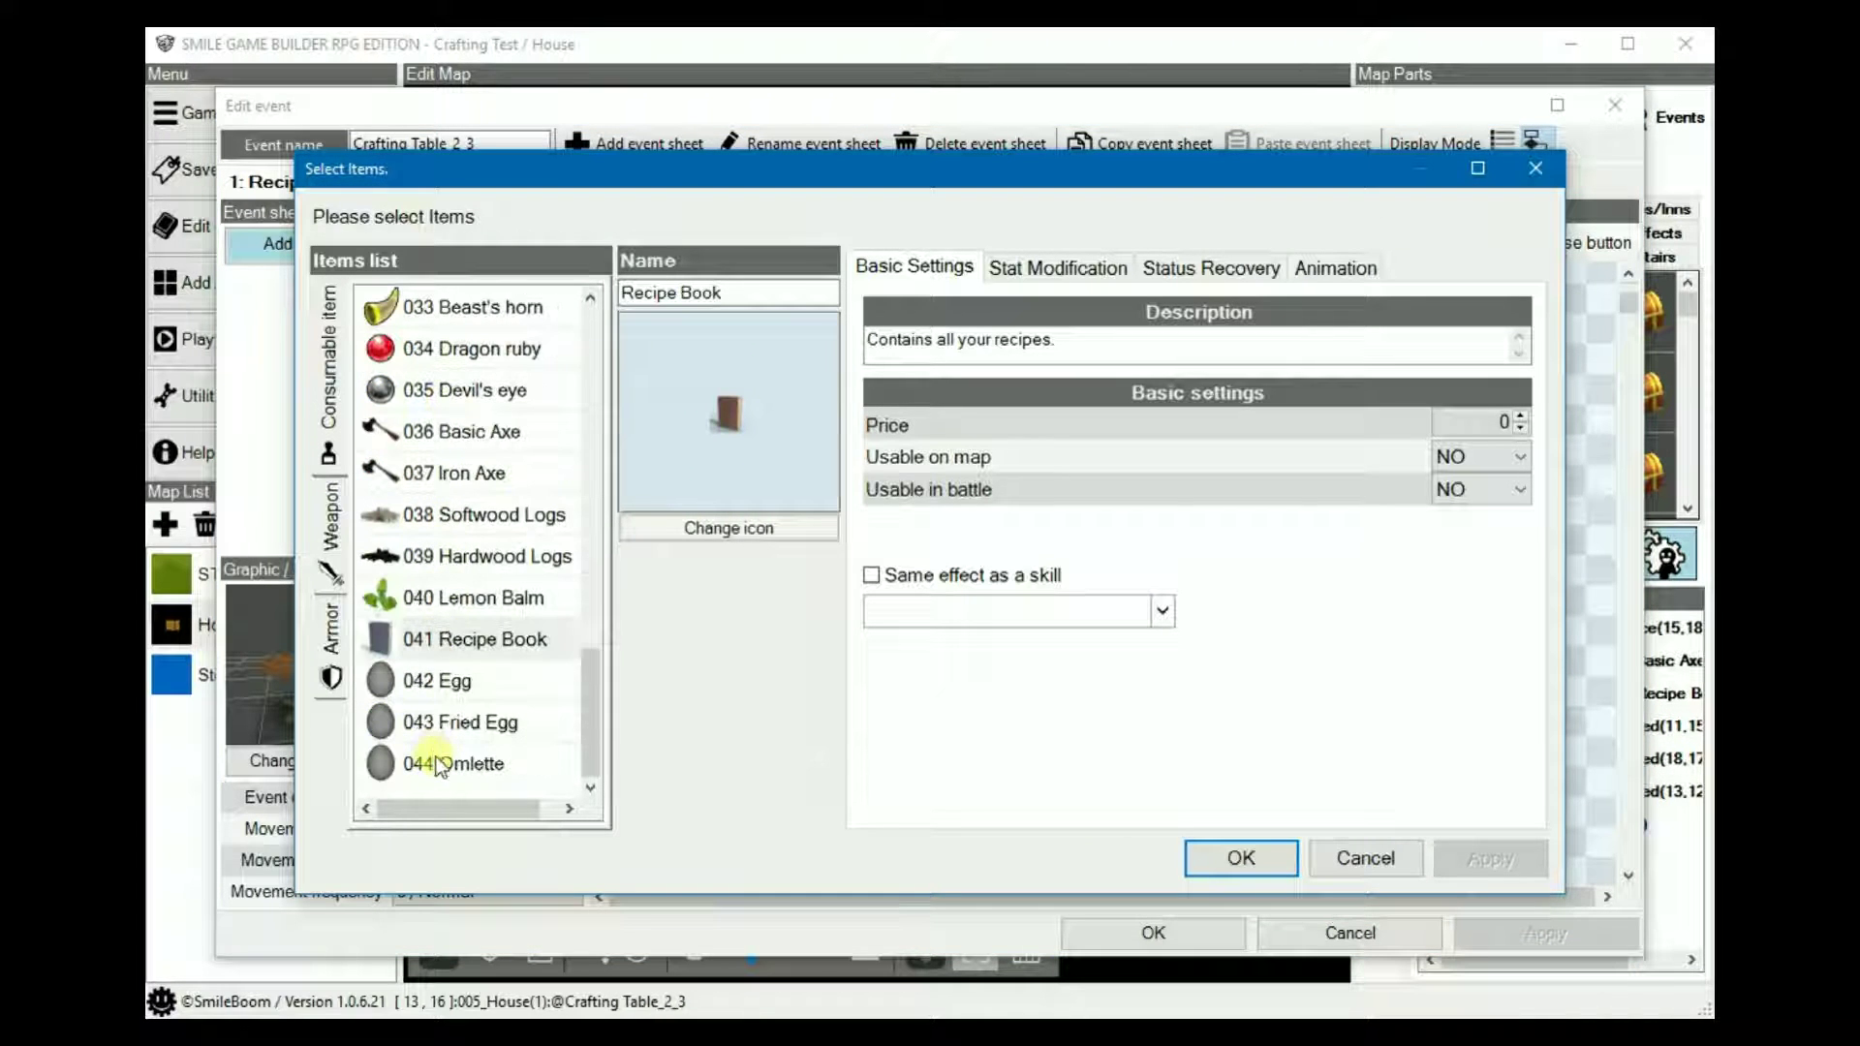
left_click(429, 642)
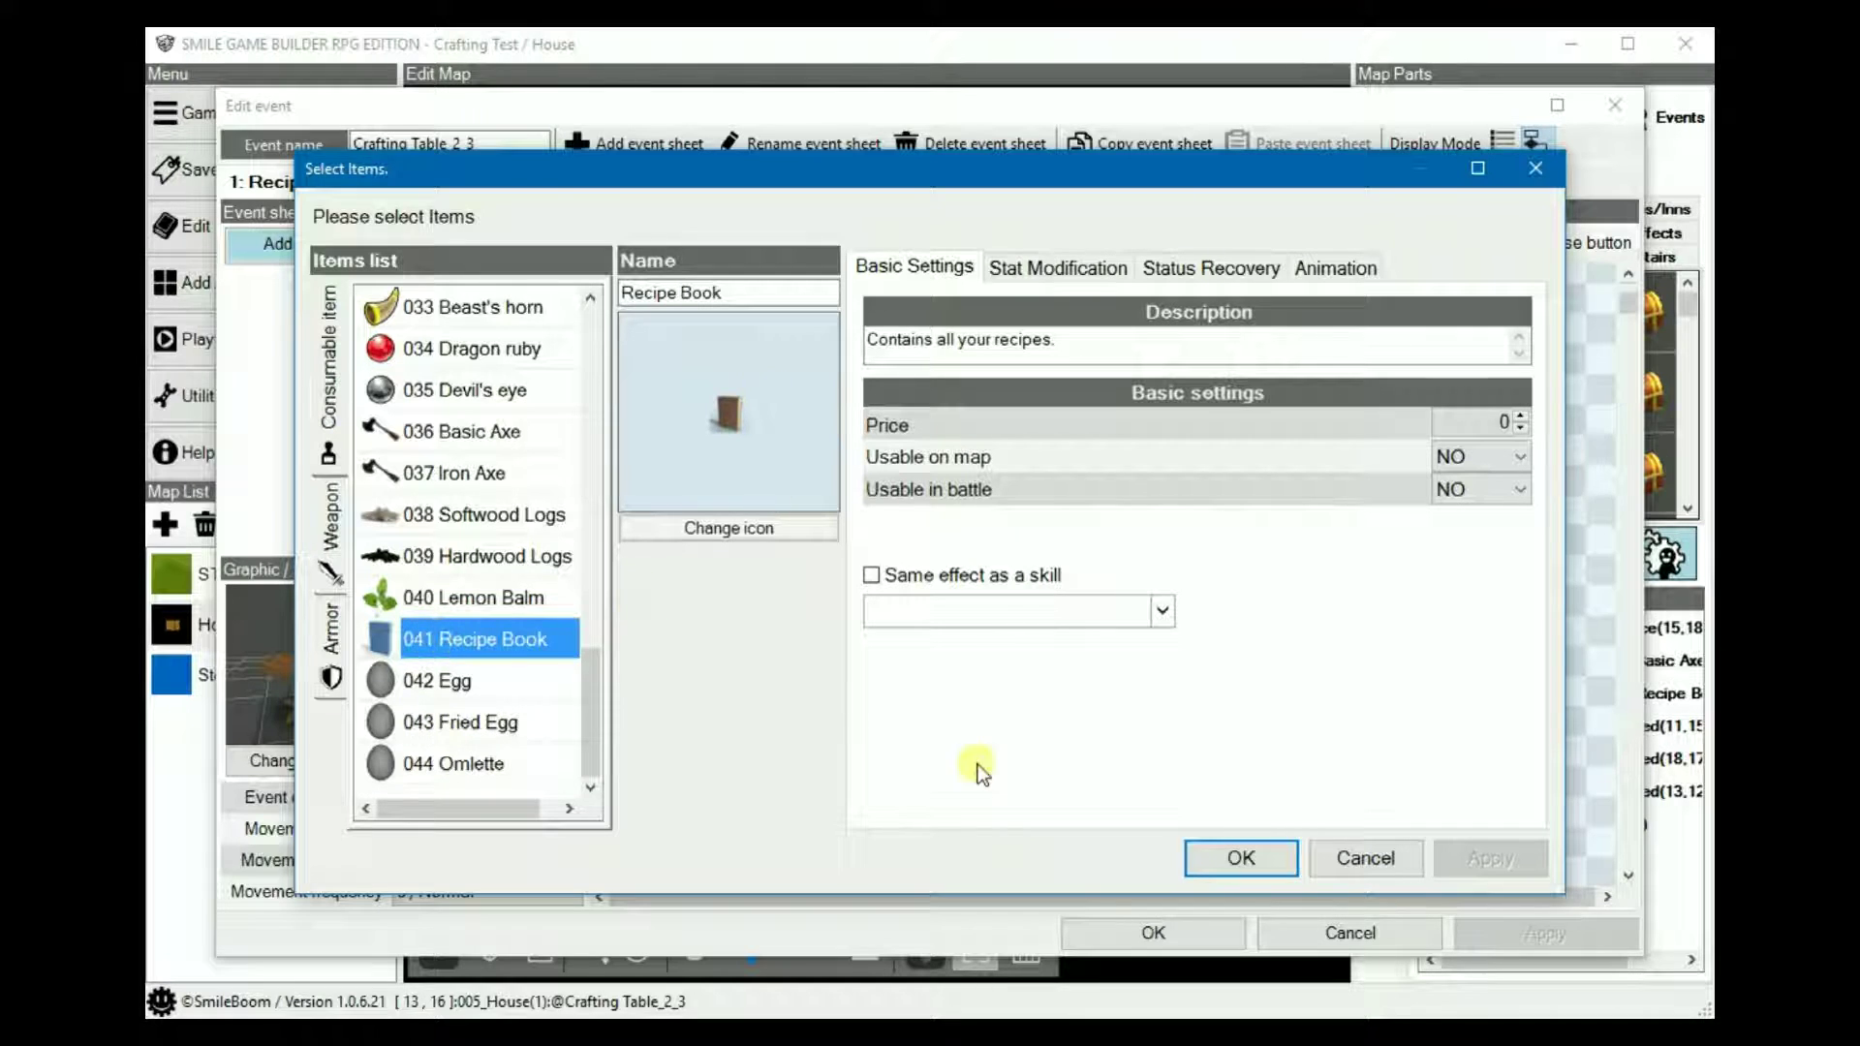
left_click(1362, 854)
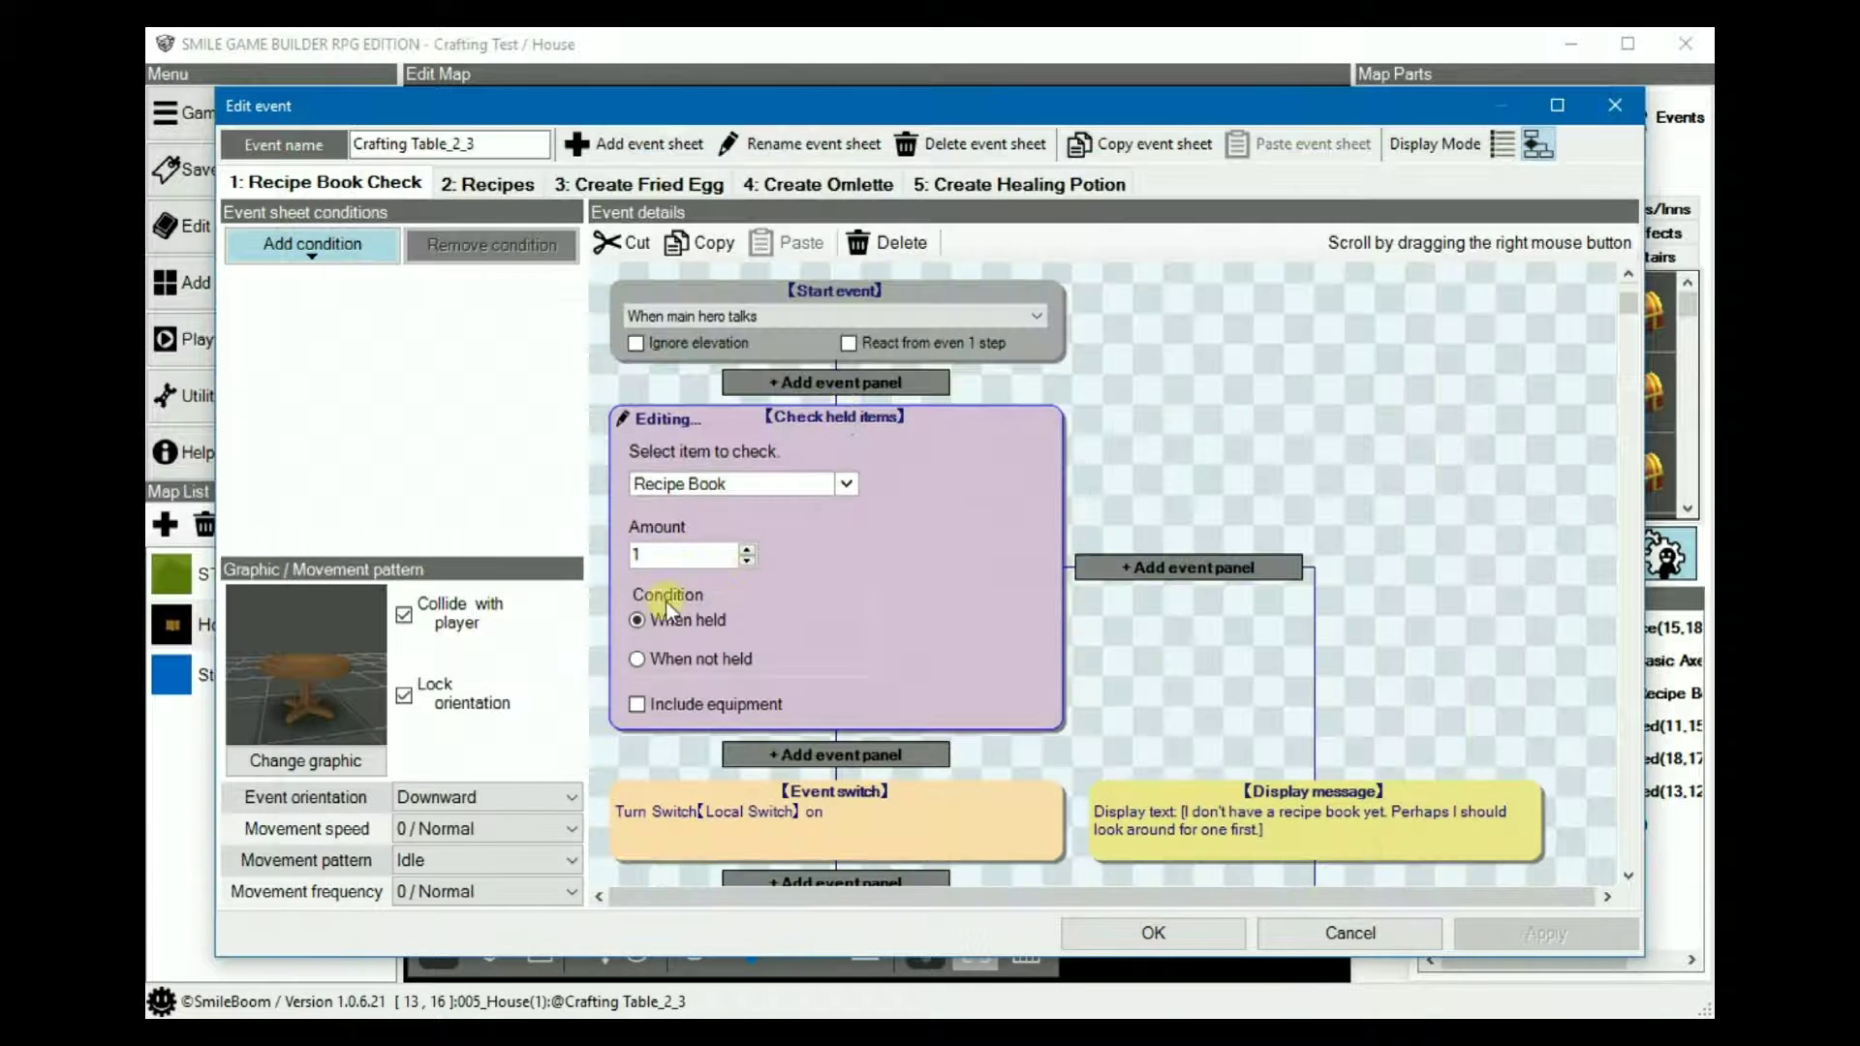
left_click(1129, 652)
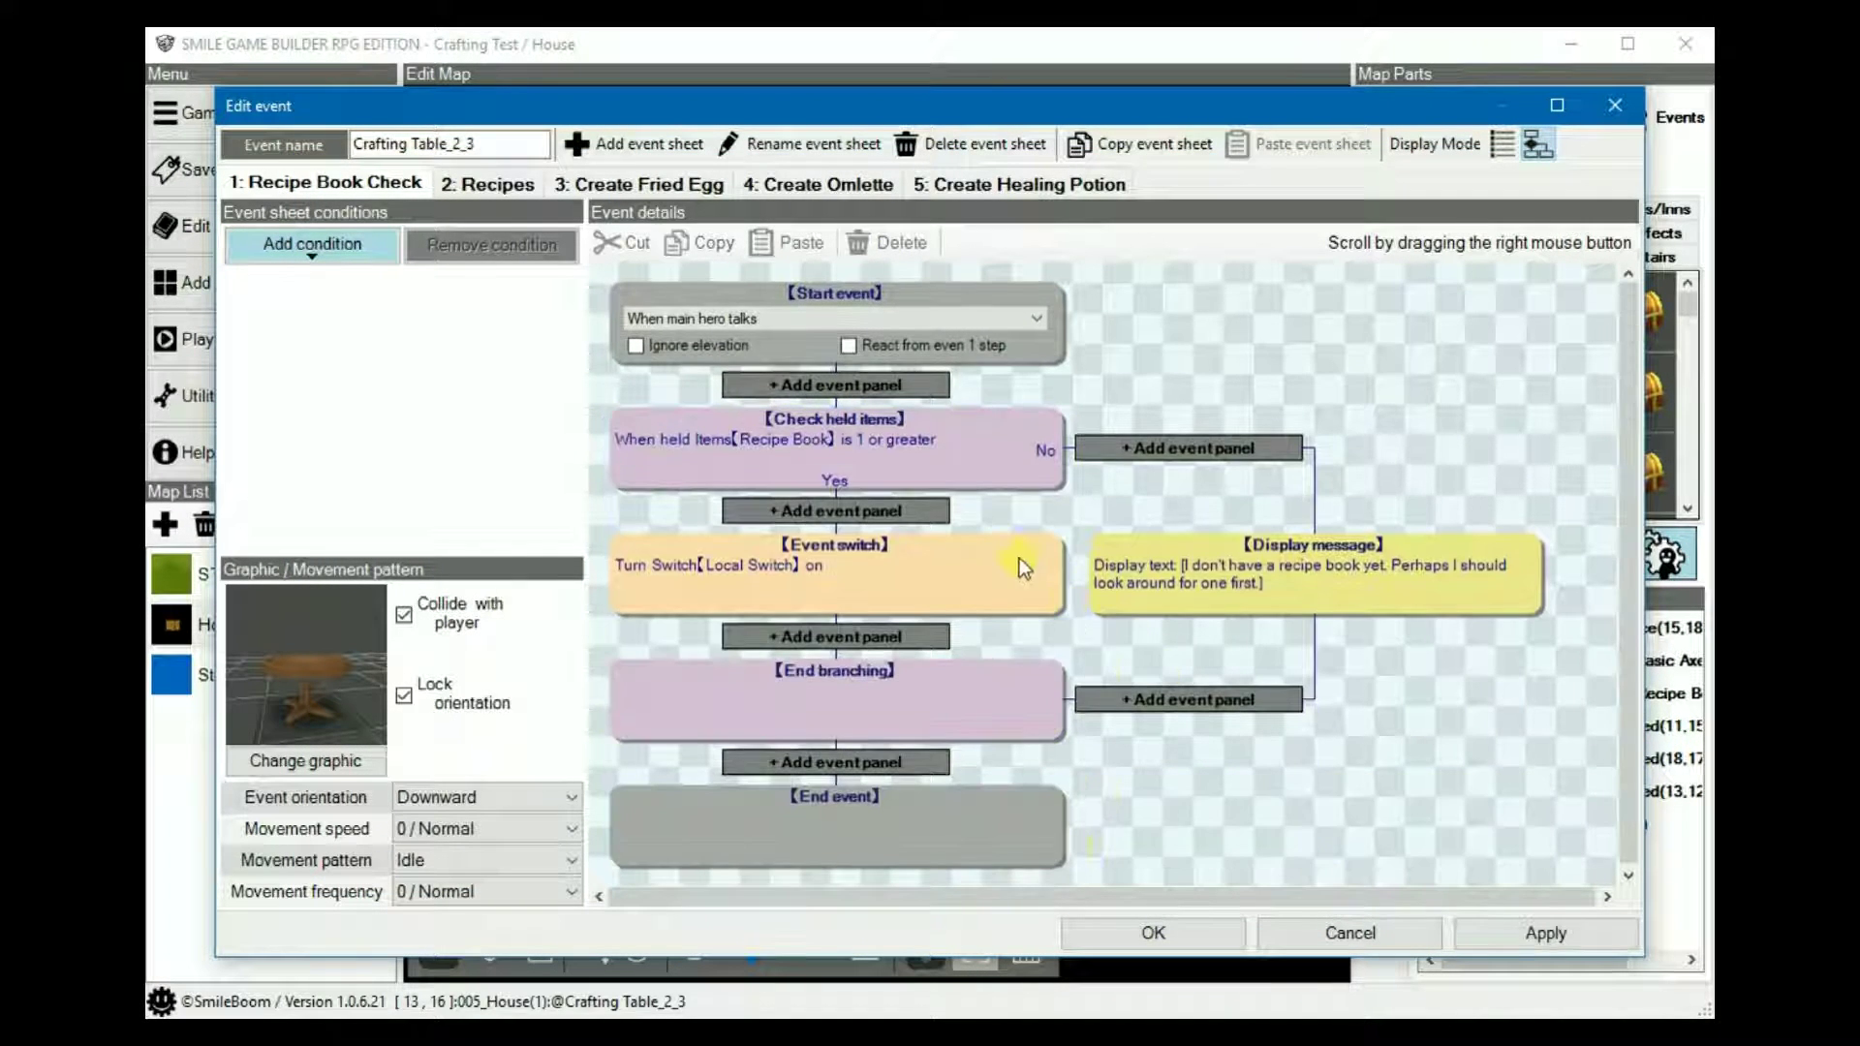
- Review the Local Switch step and the no-recipe-book message, leaving both unchanged
left_click(915, 560)
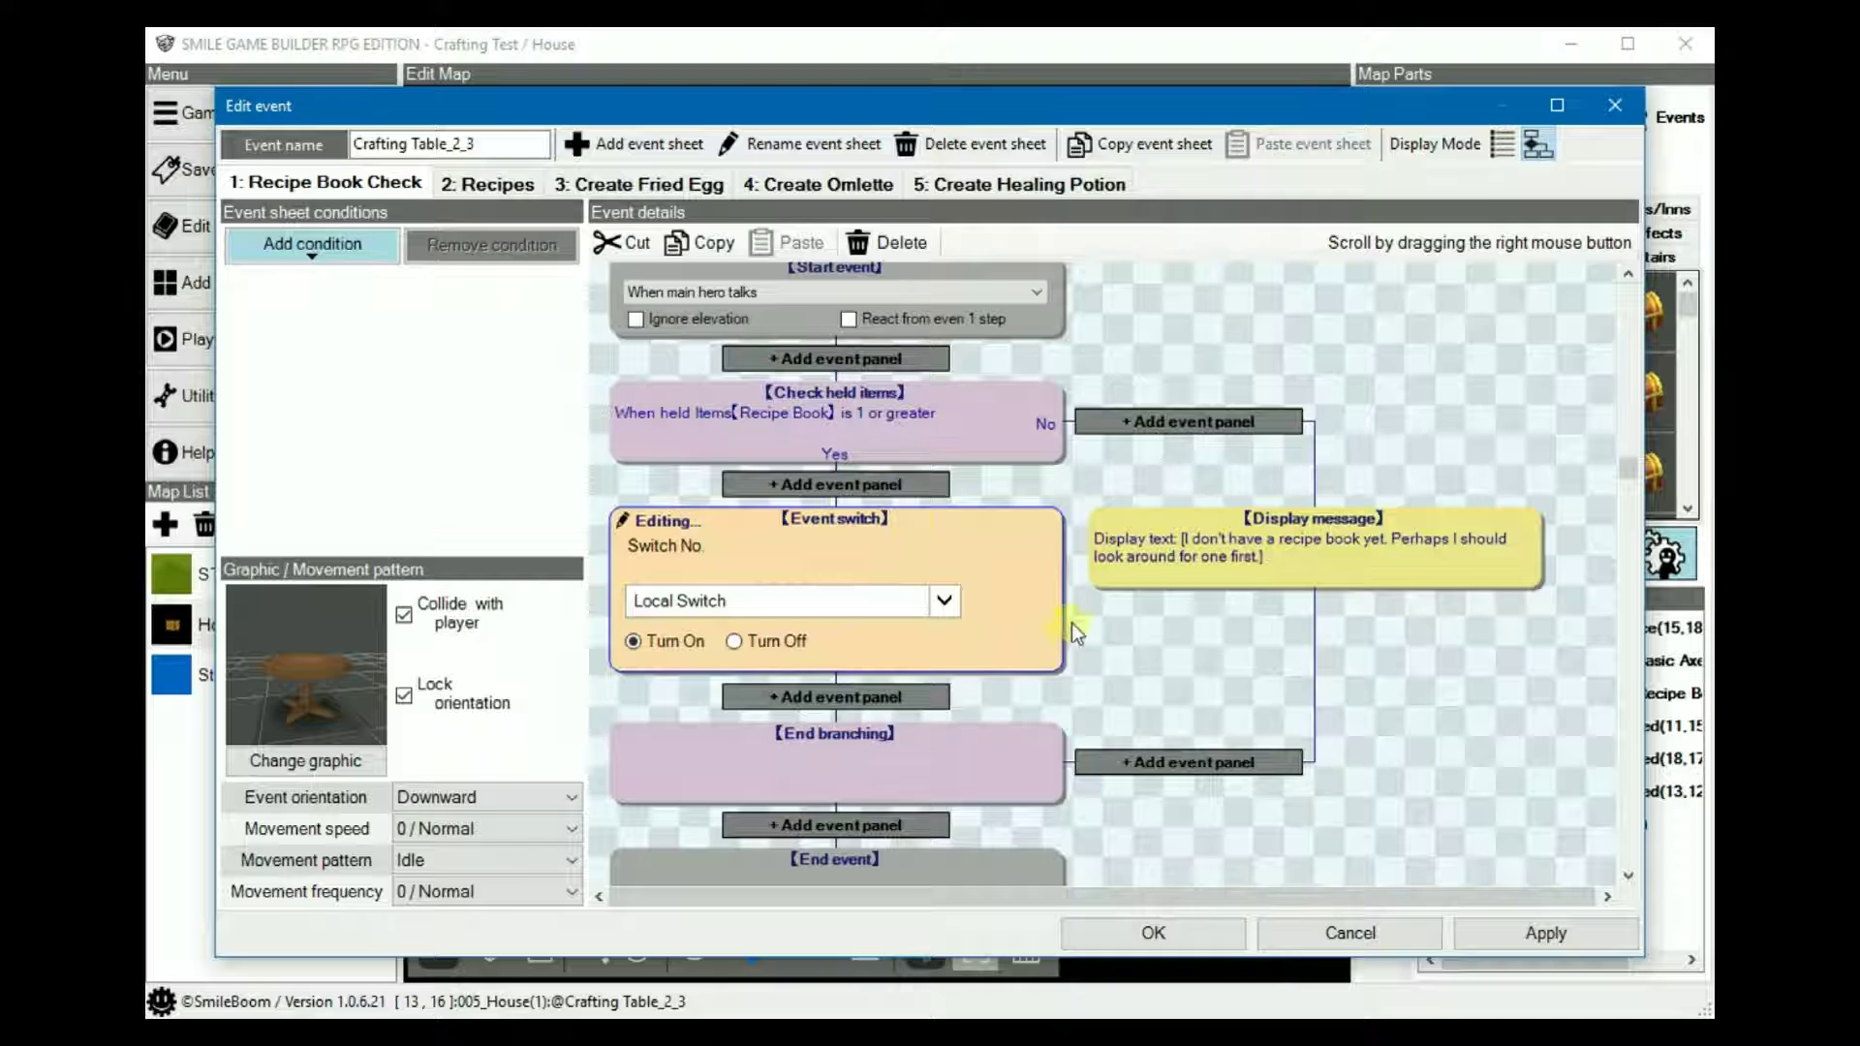
left_click(1109, 623)
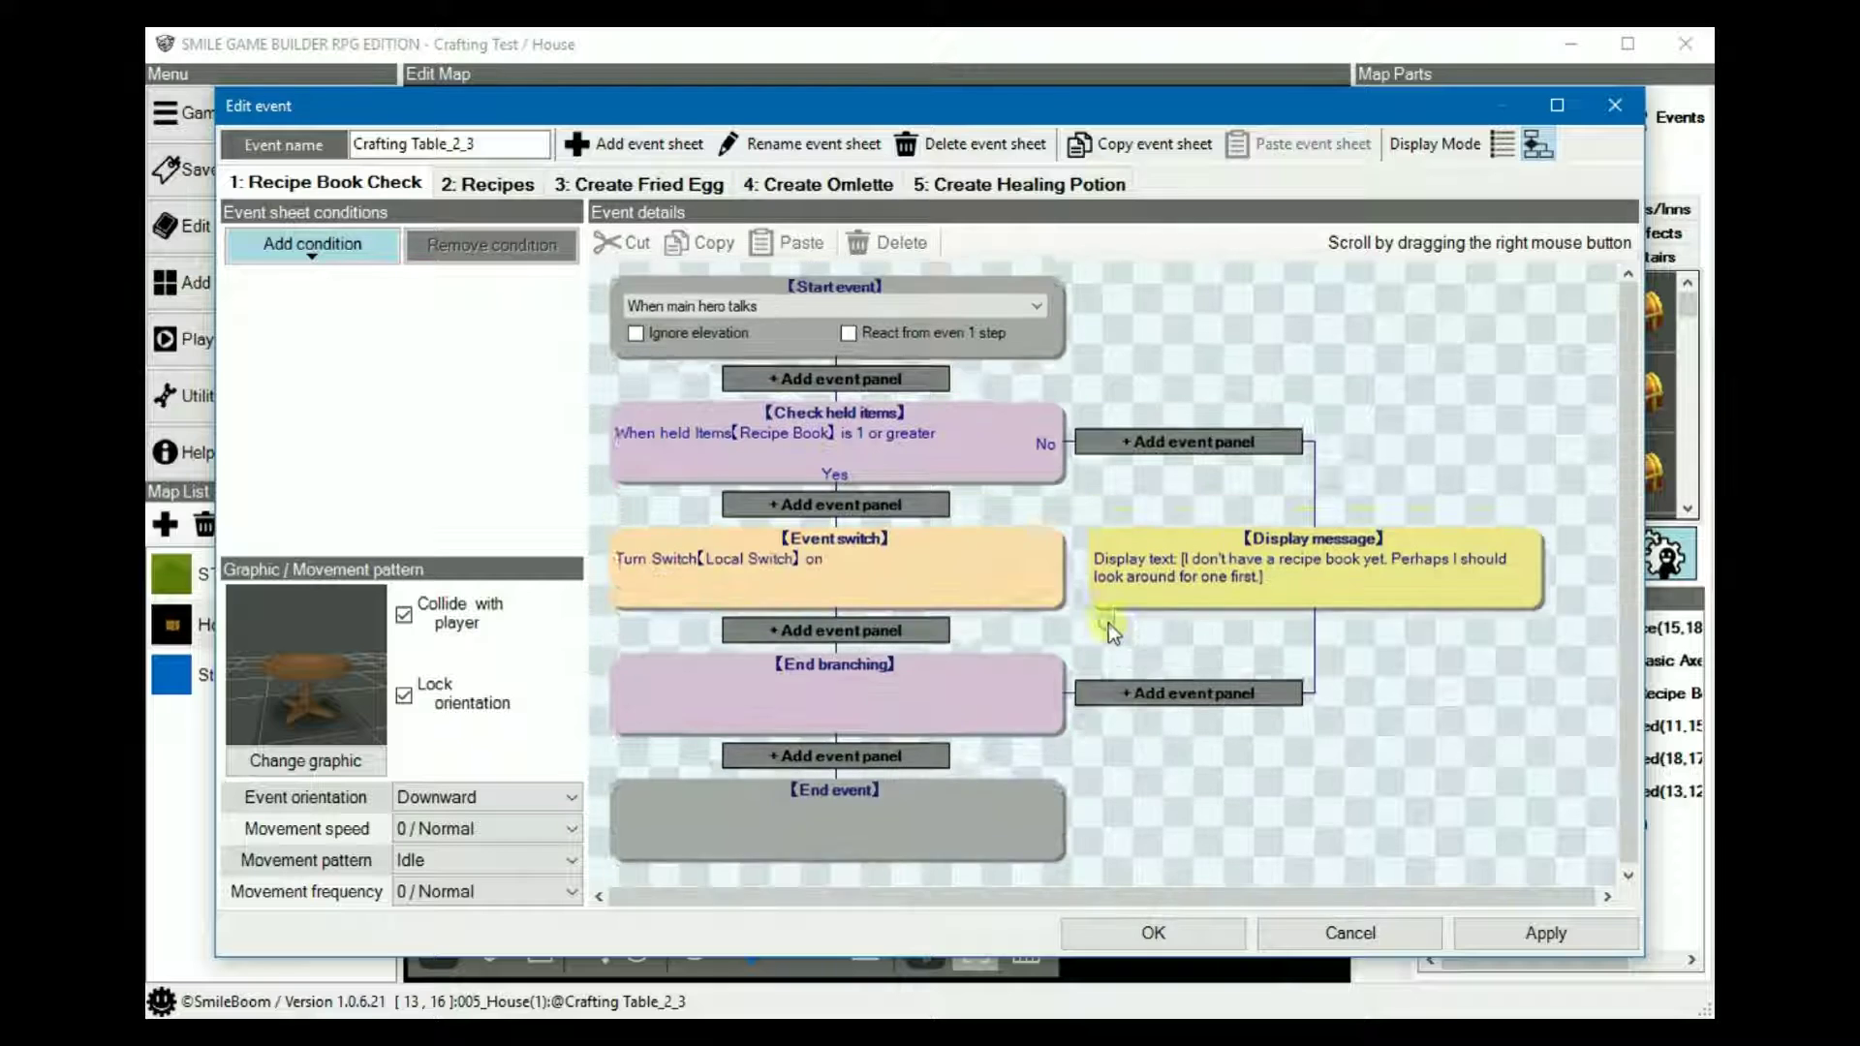
left_click(1291, 562)
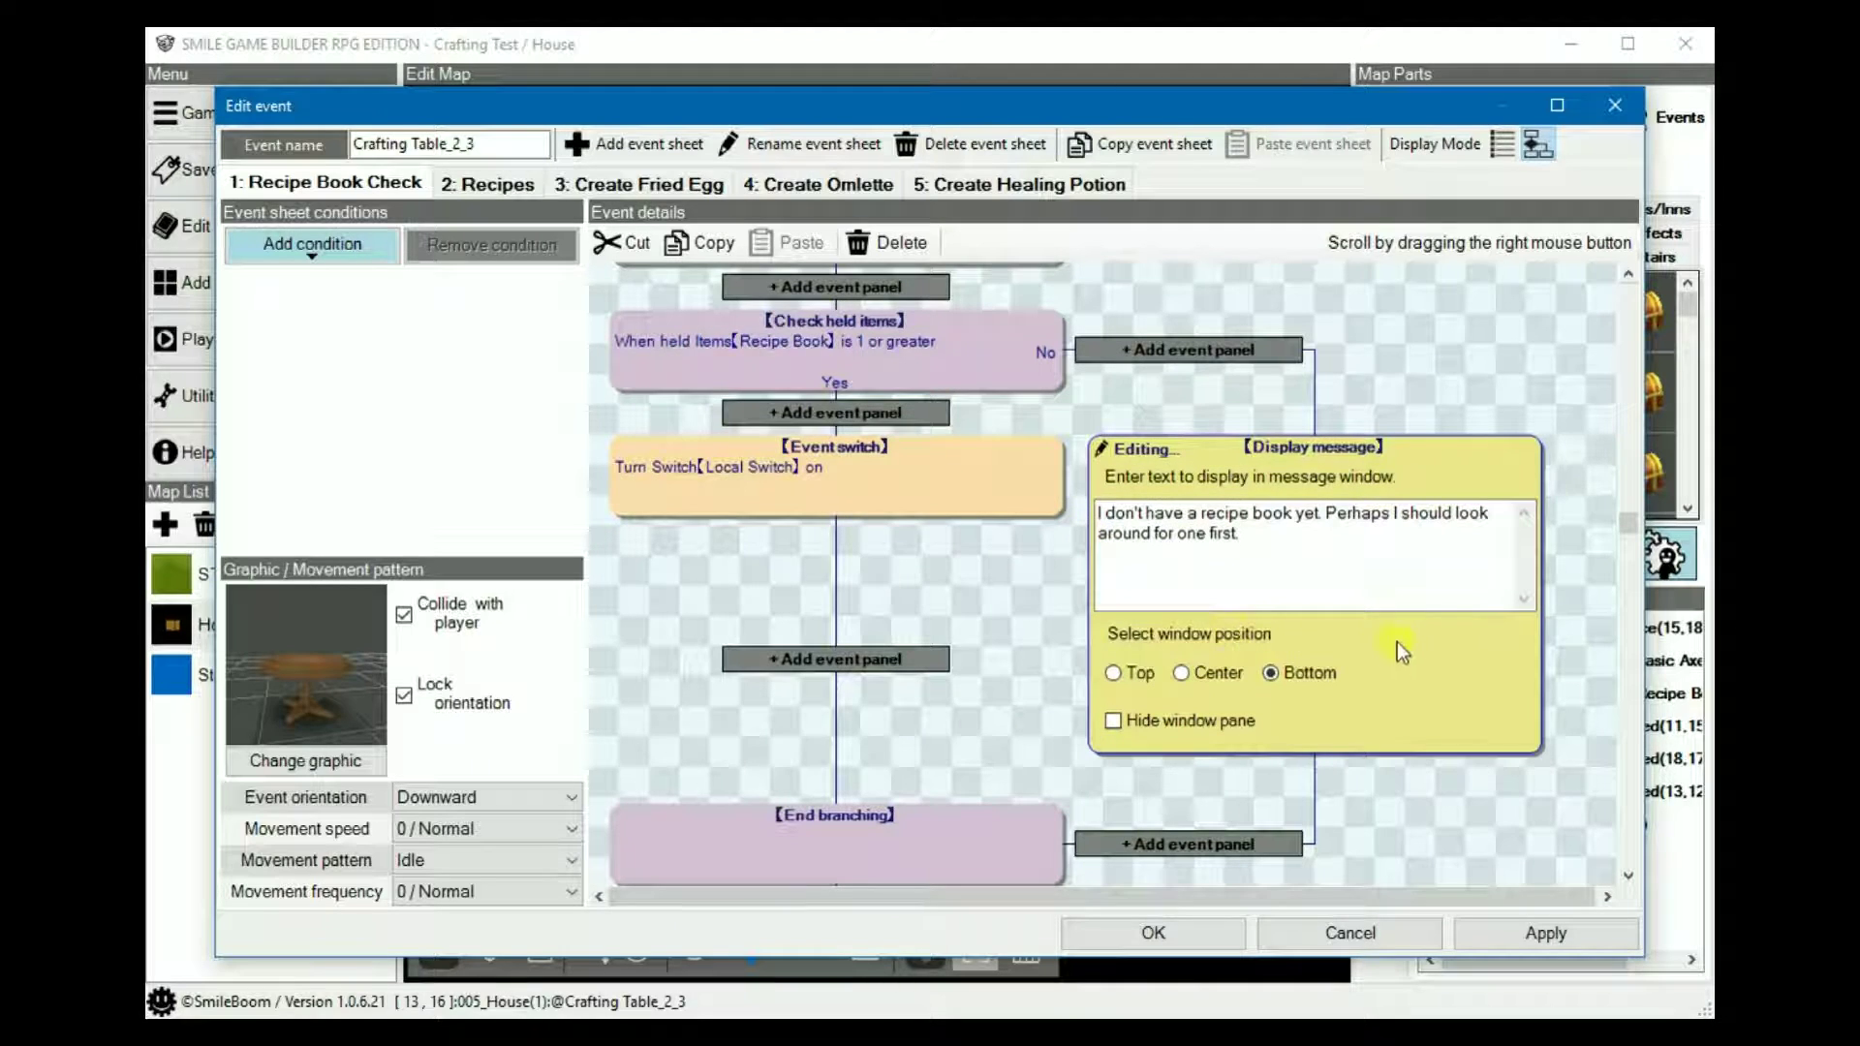
left_click(1002, 574)
- On the Recipes sheet, drop the moonflower amount and append 'Would you like to make something?'
left_click(477, 183)
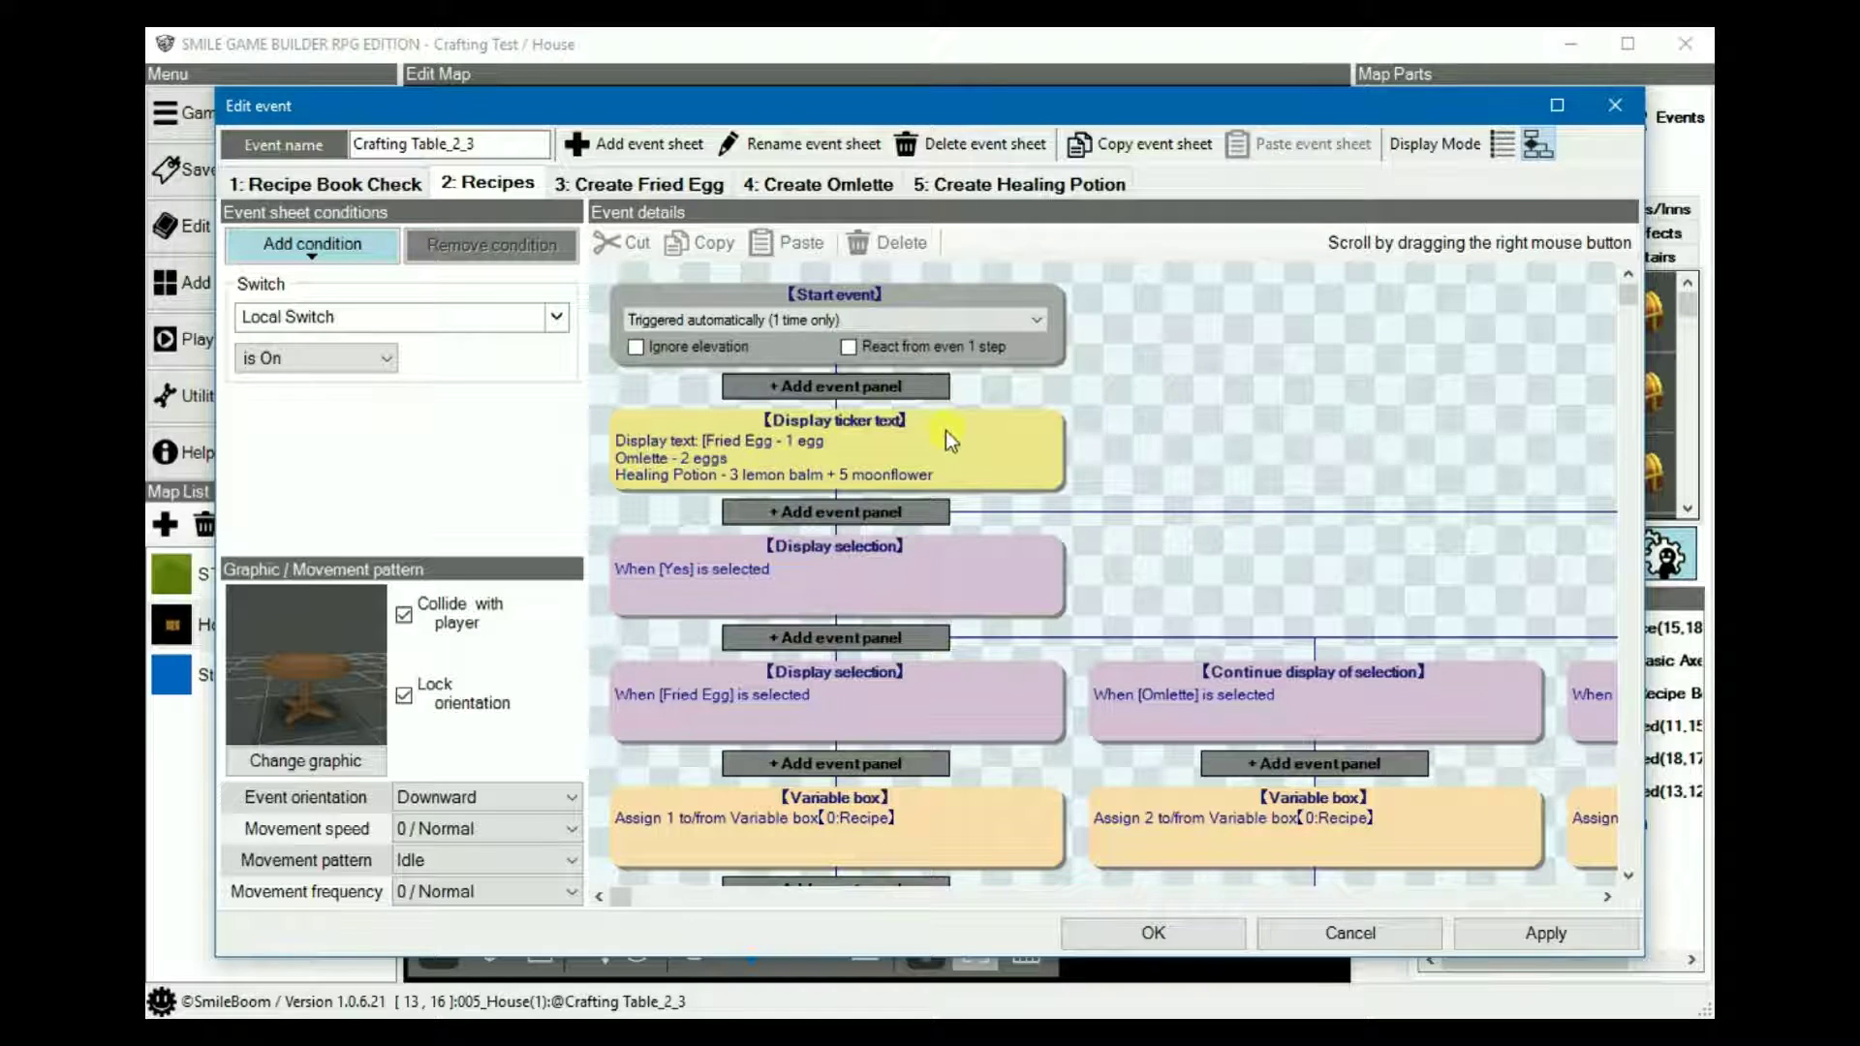
key("BackSpace")
key("BackSpace")
key("BackSpace")
key("BackSpace")
key("BackSpace")
key("BackSpace")
key("BackSpace")
key("BackSpace")
key("BackSpace")
key("BackSpace")
key("BackSpace")
key("BackSpace")
key("BackSpace")
key("BackSpace")
key("BackSpace")
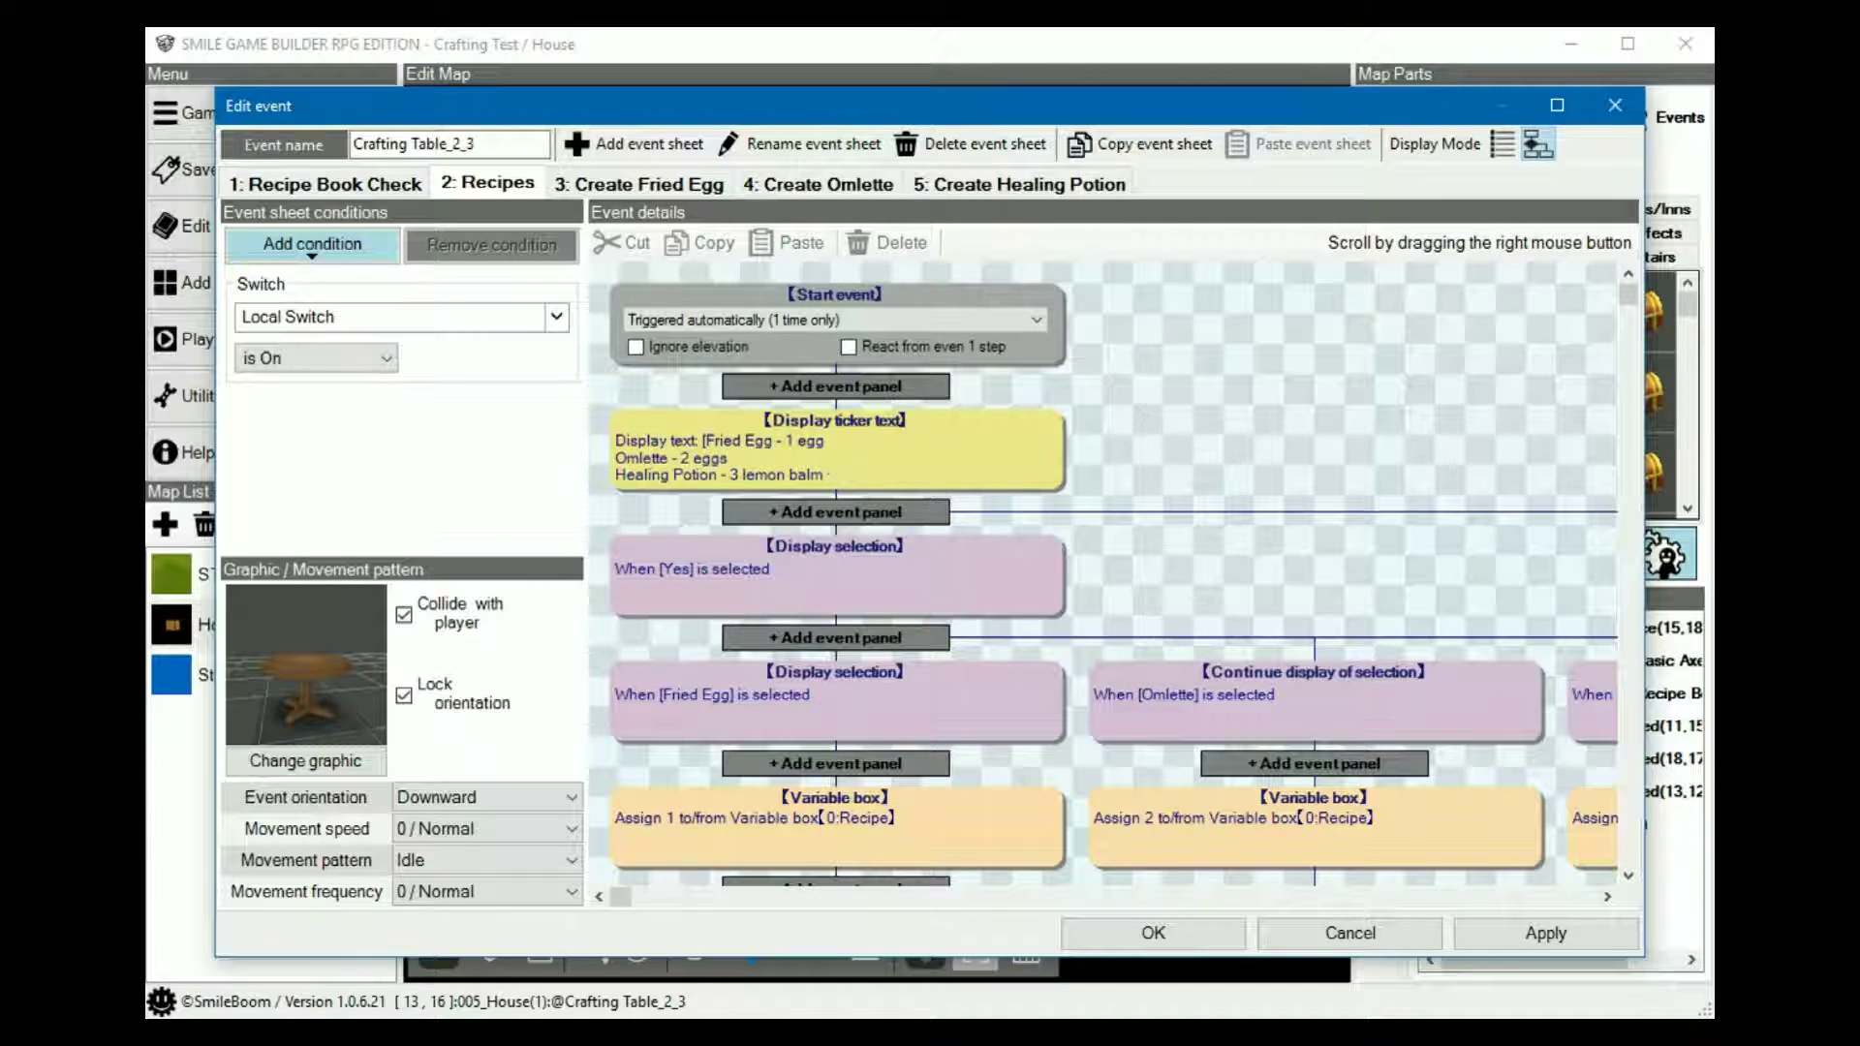
left_click(828, 512)
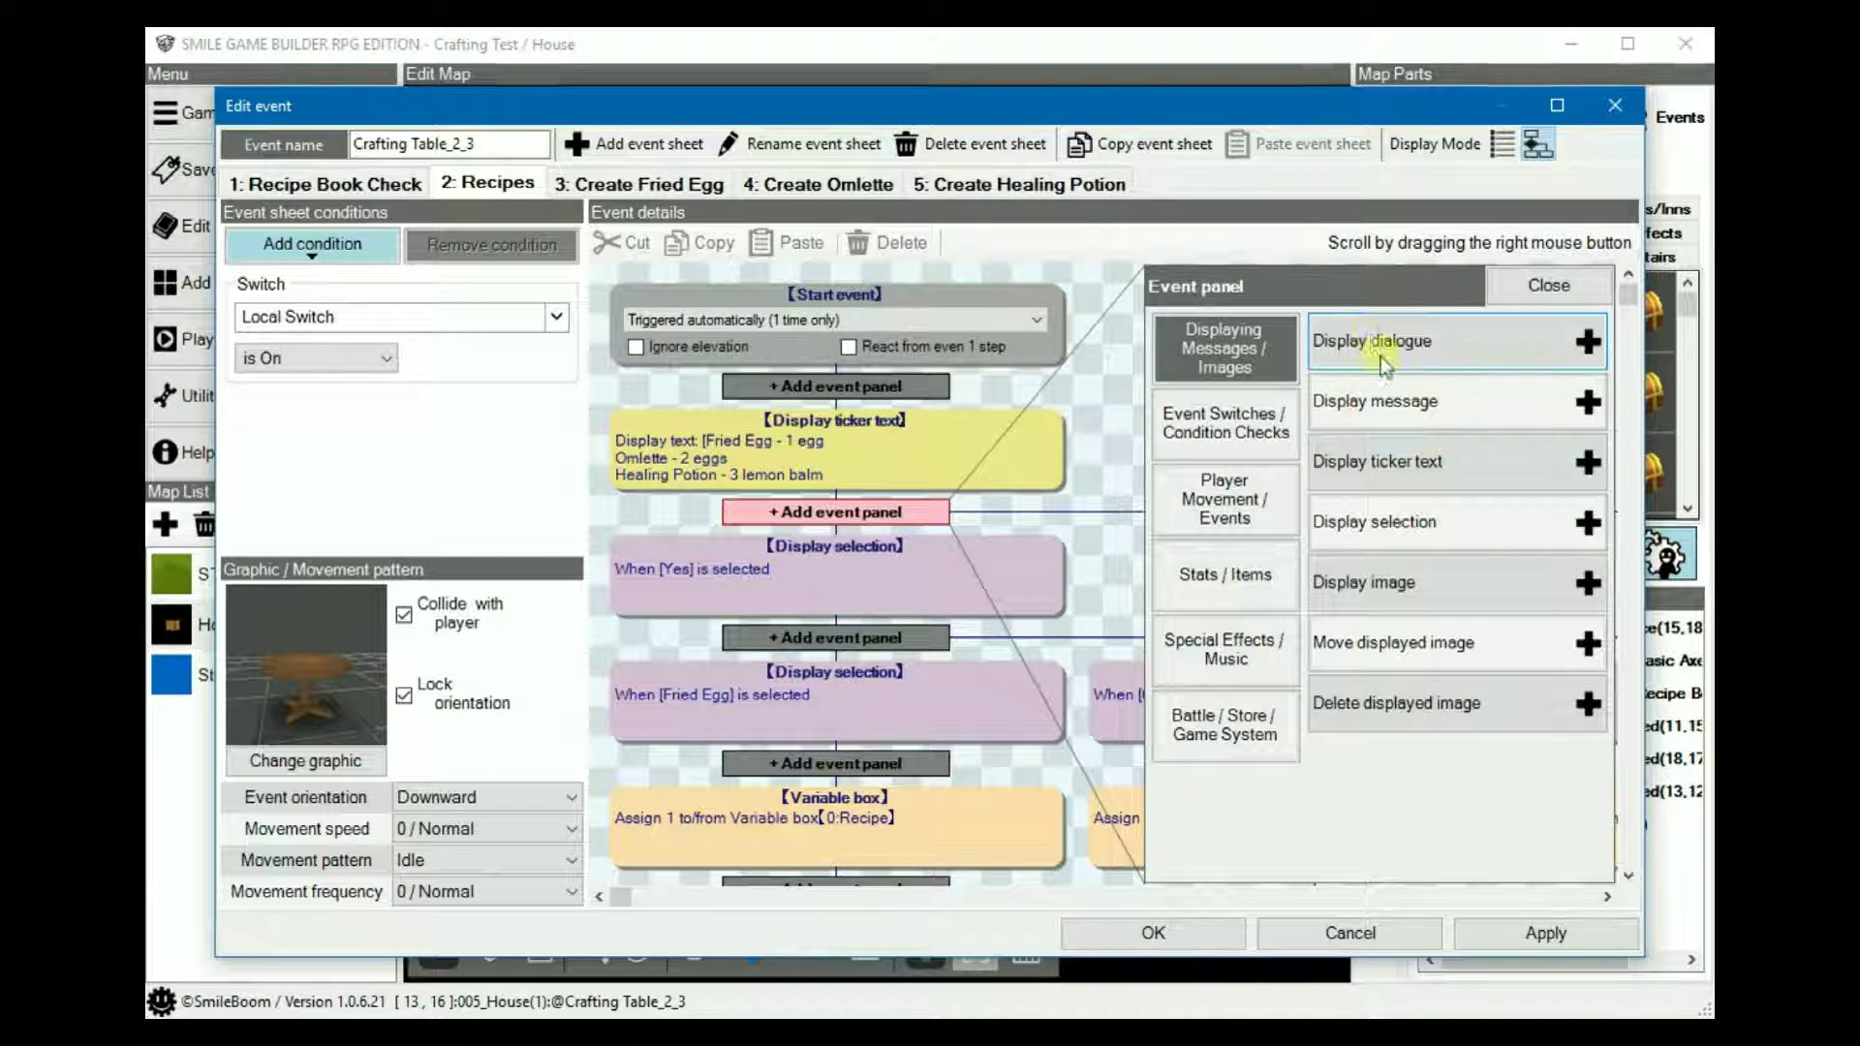
left_click(1085, 502)
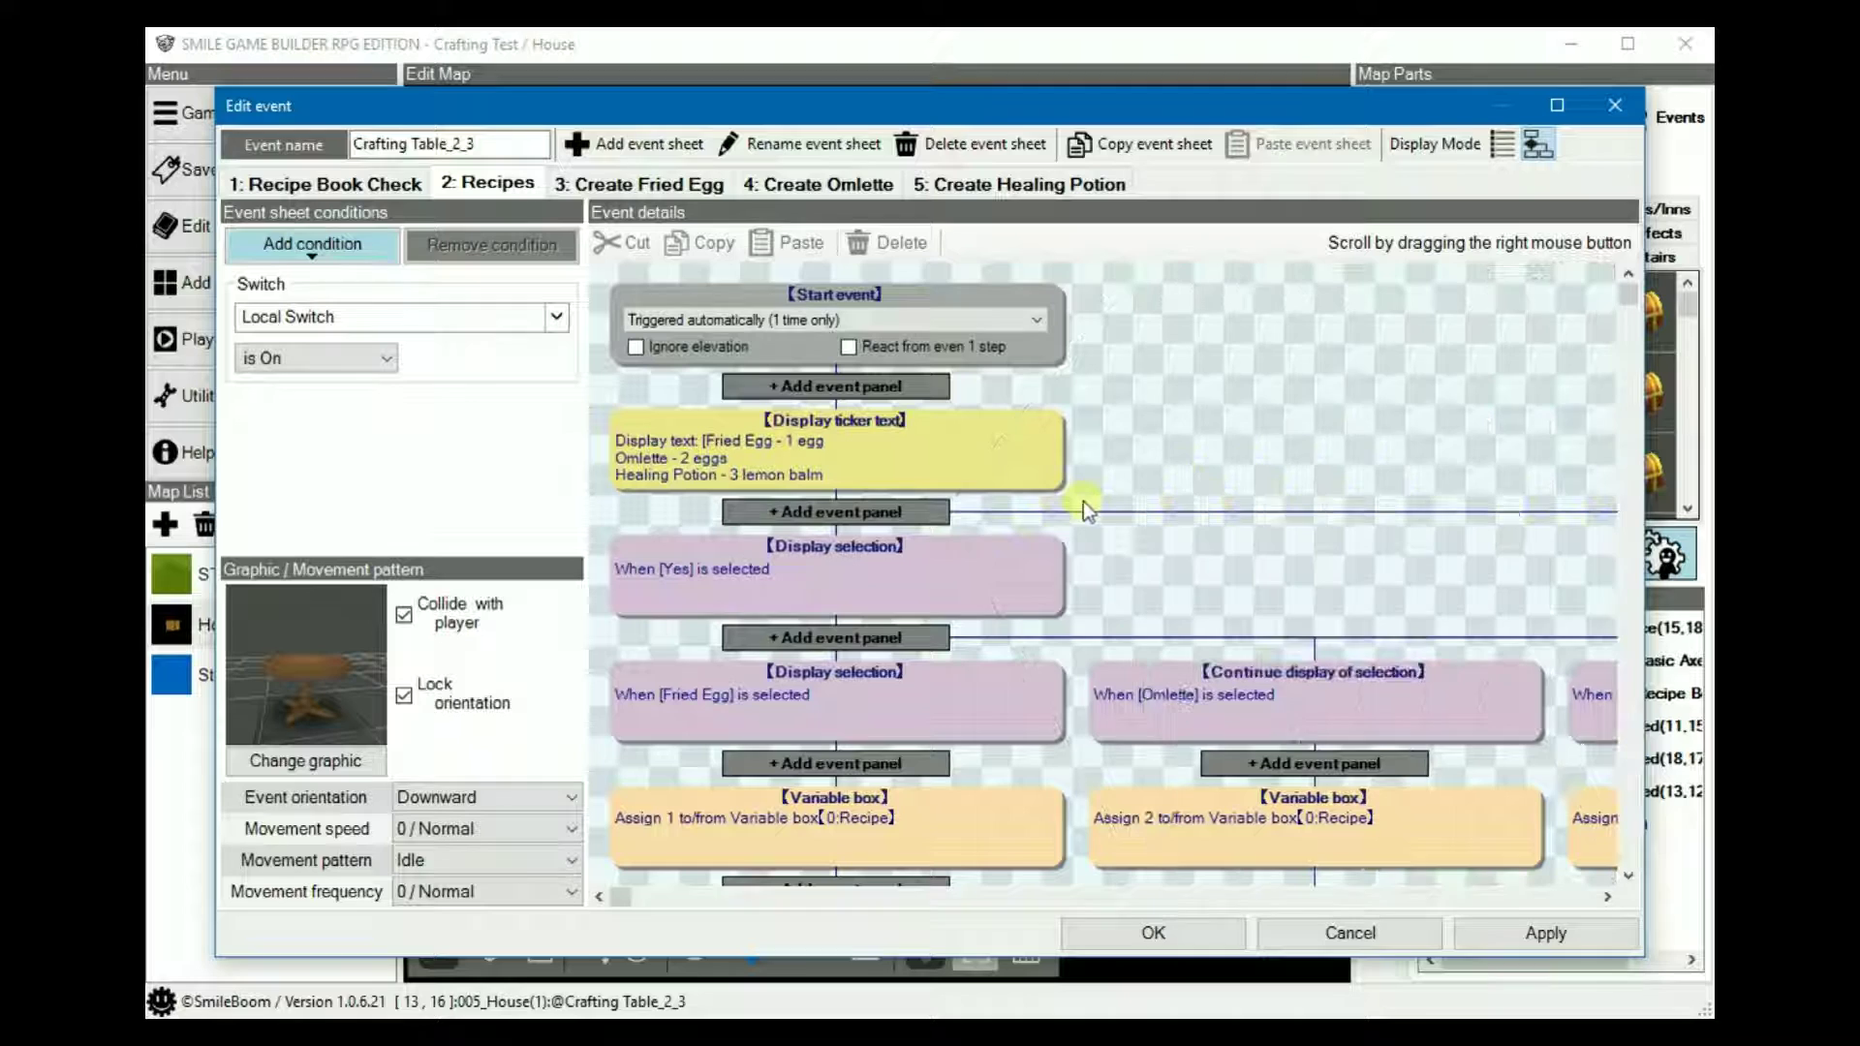
left_click(883, 446)
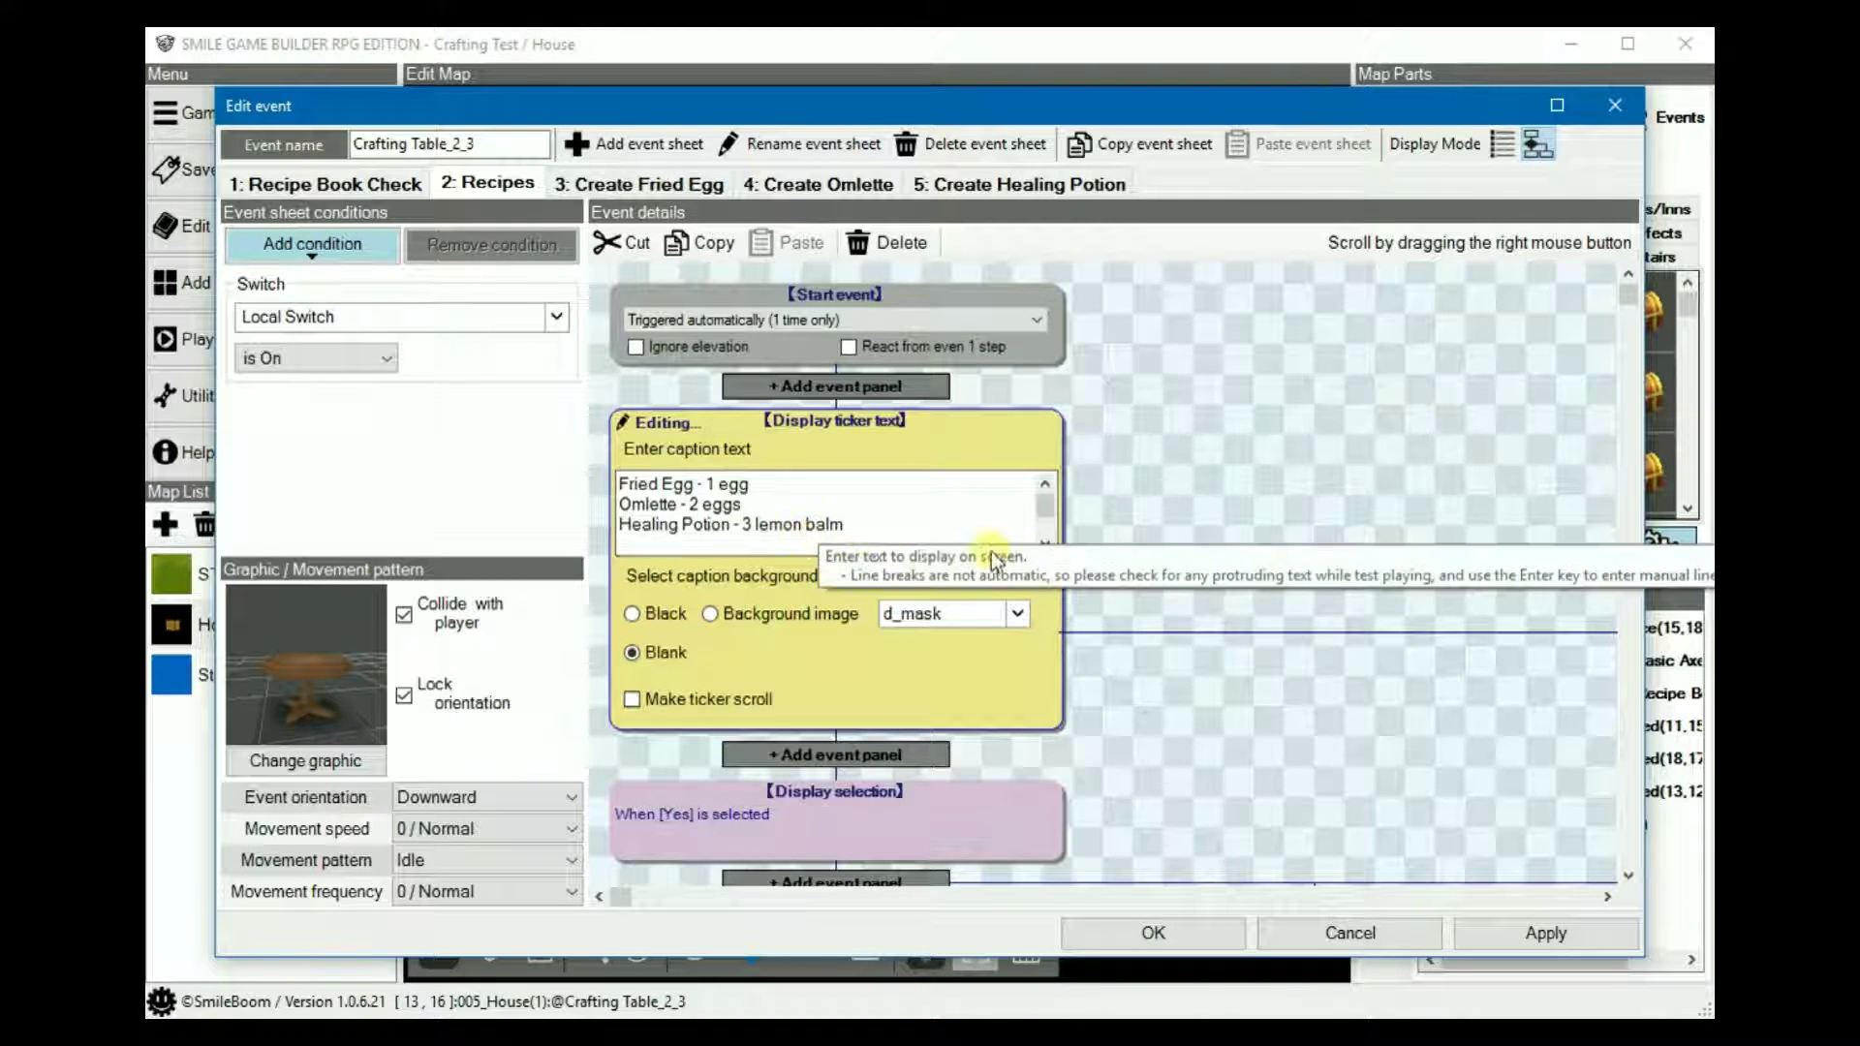
type("Would you like to make something?")
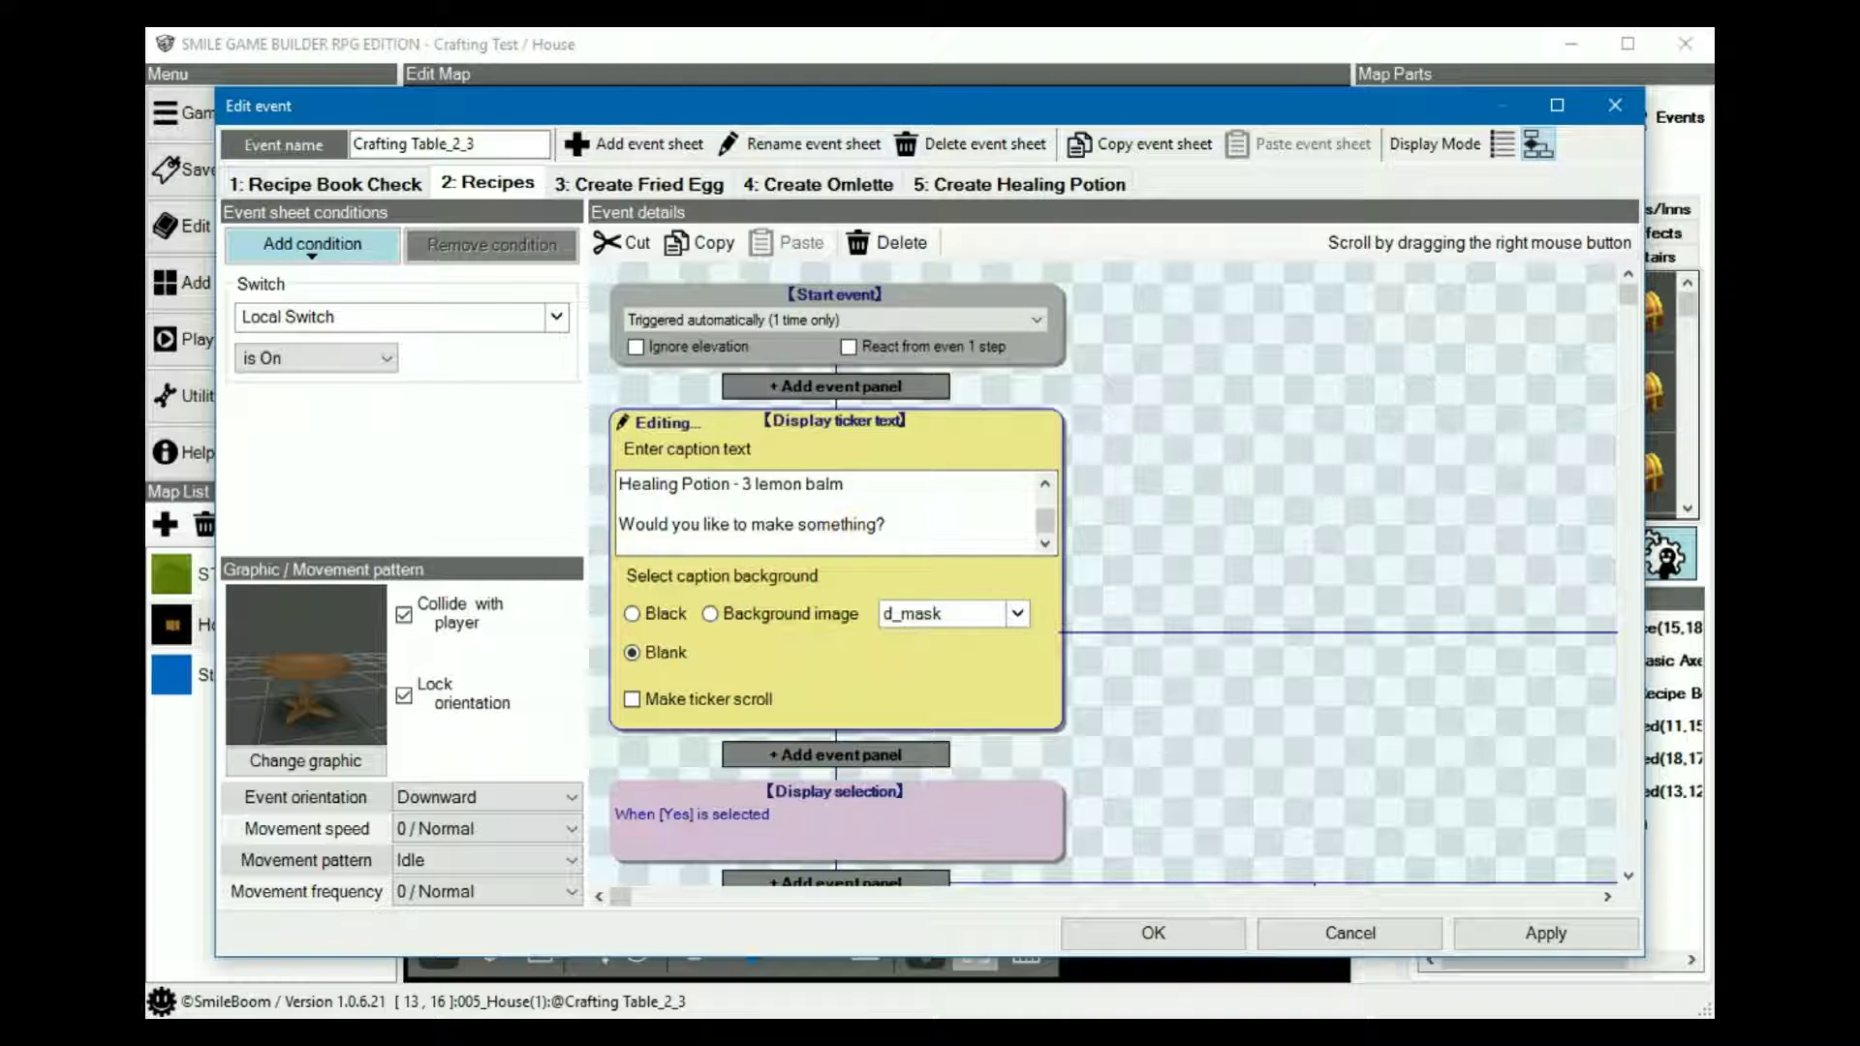
left_click(1167, 525)
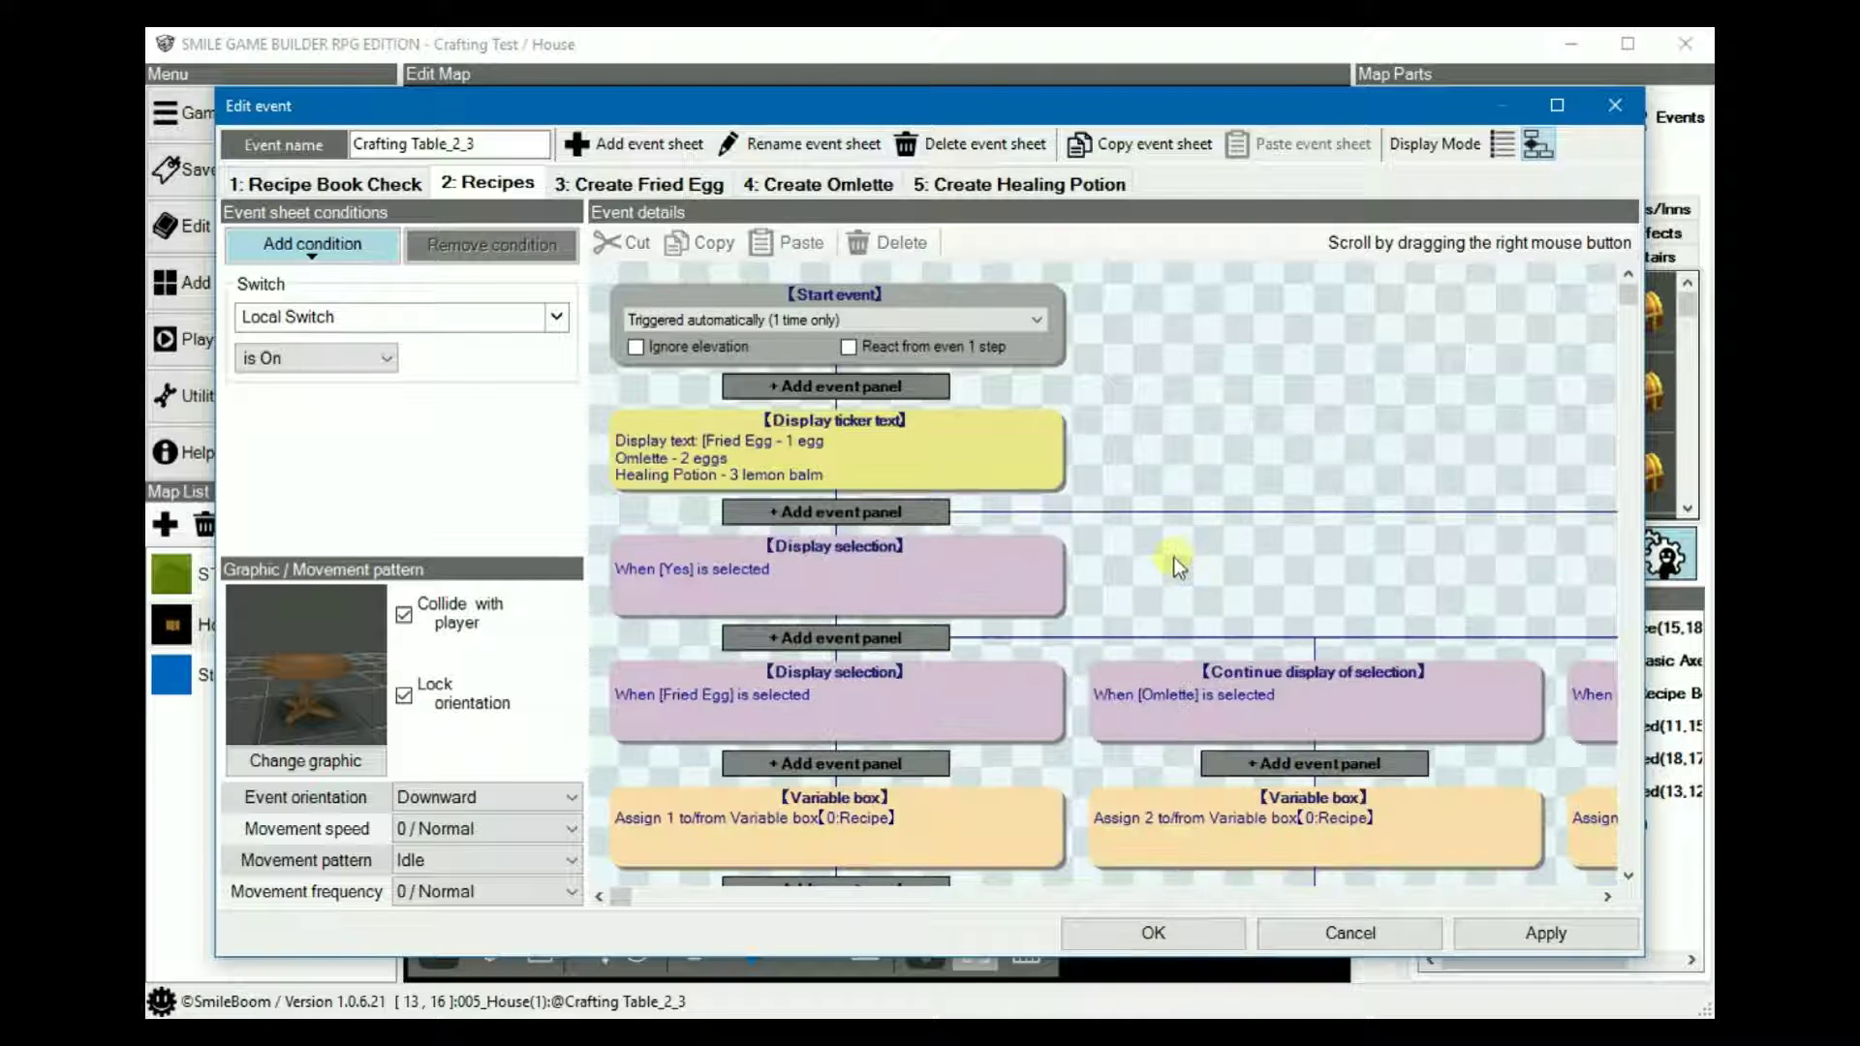
left_click(879, 563)
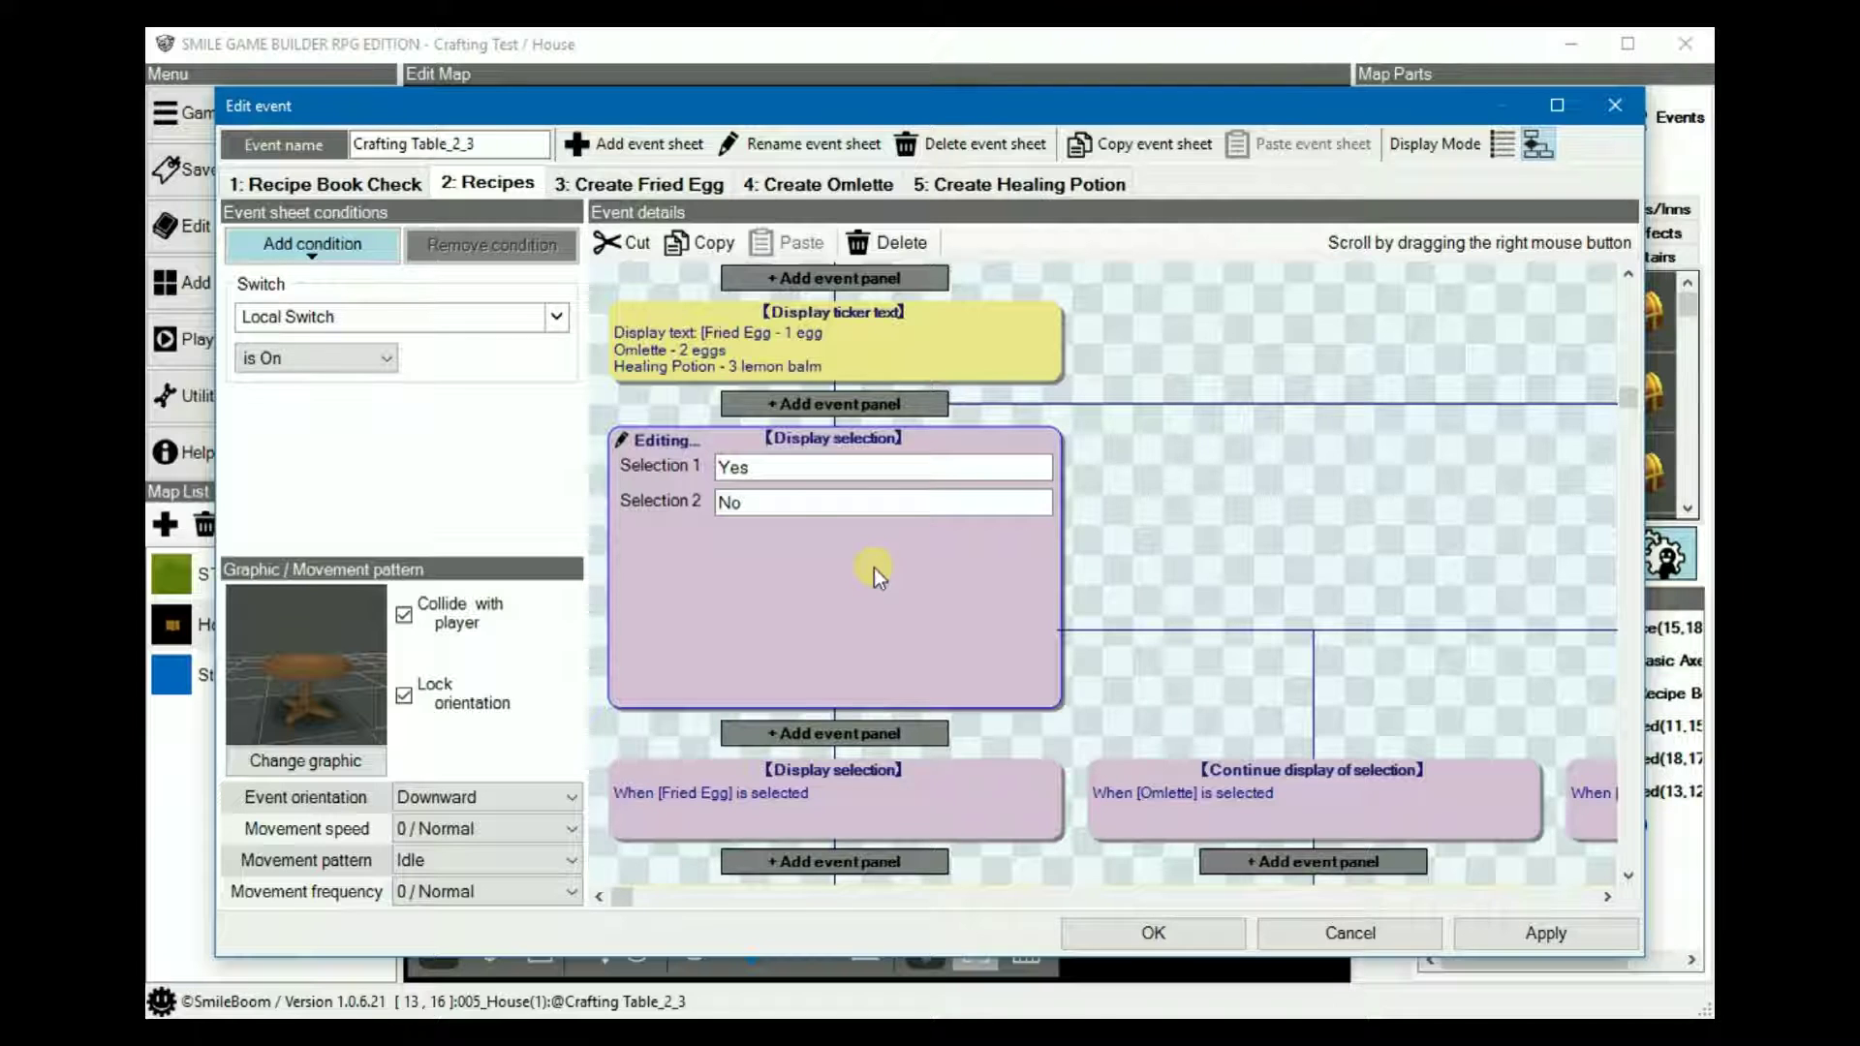
left_click(1163, 509)
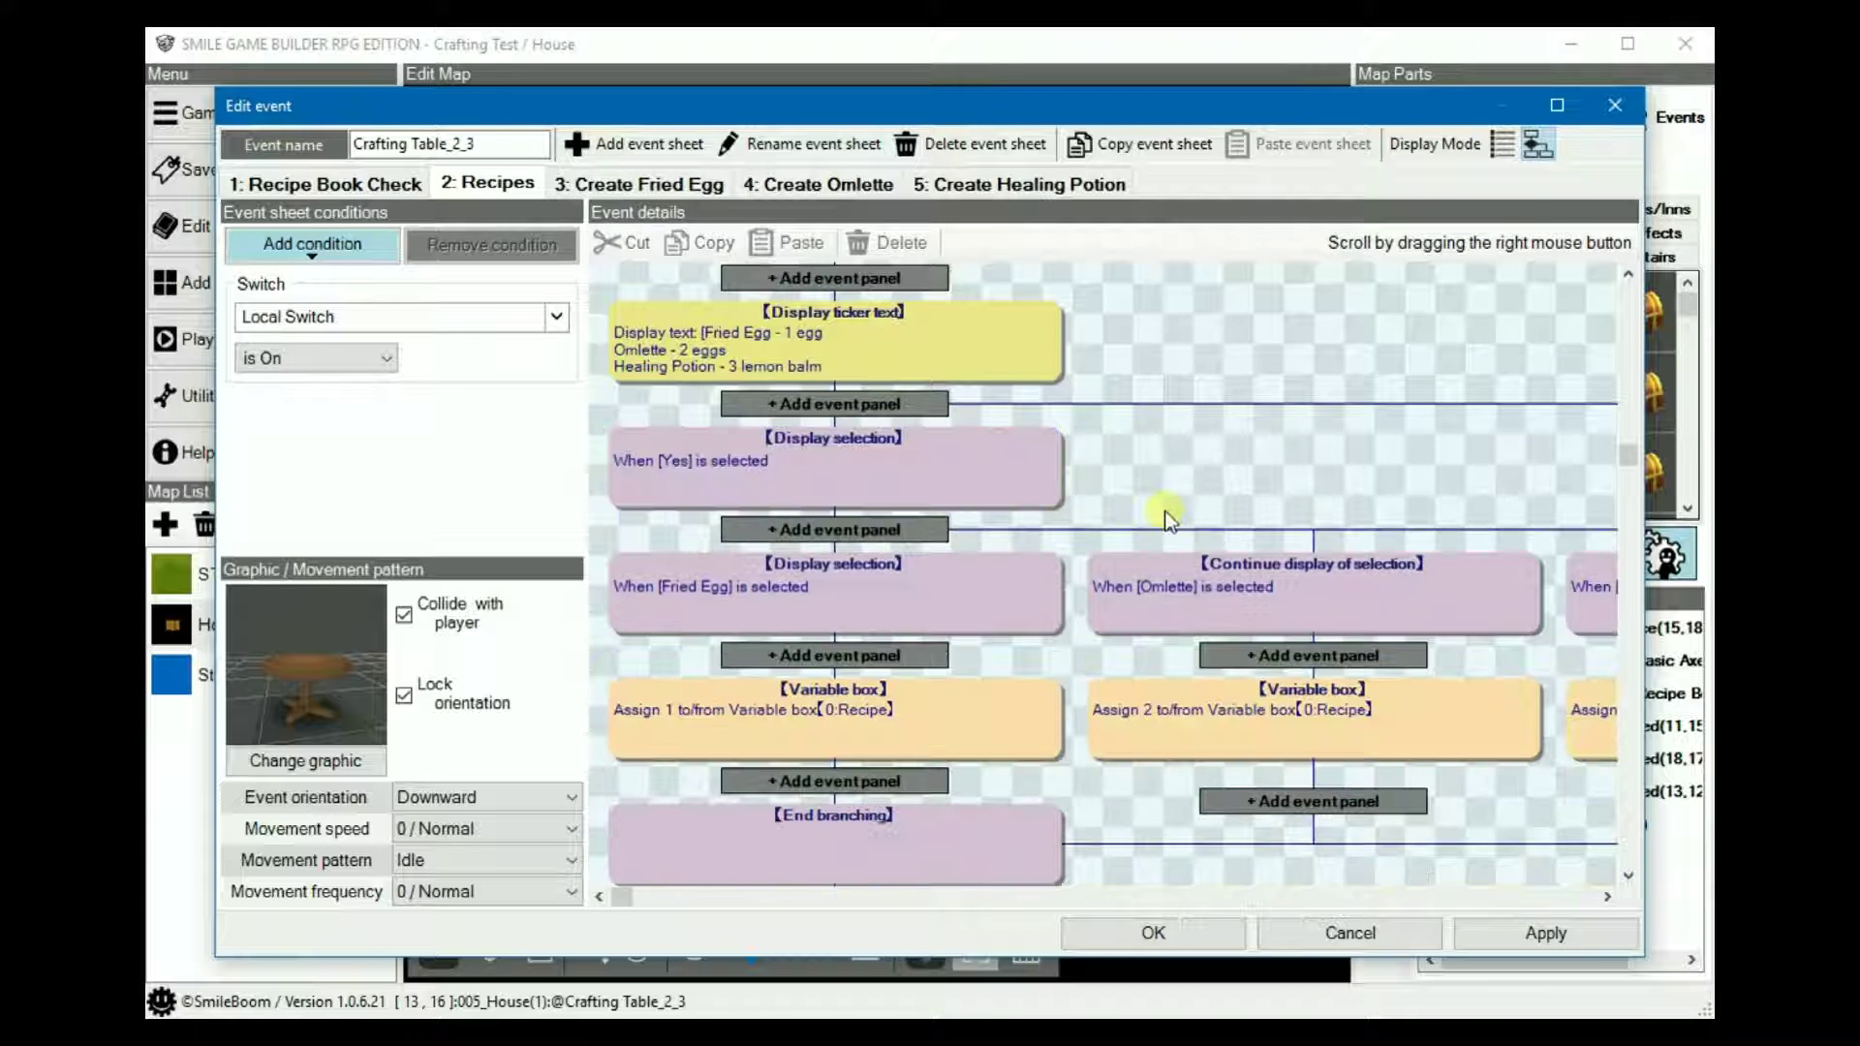
right_click_drag(1407, 435, 1341, 435)
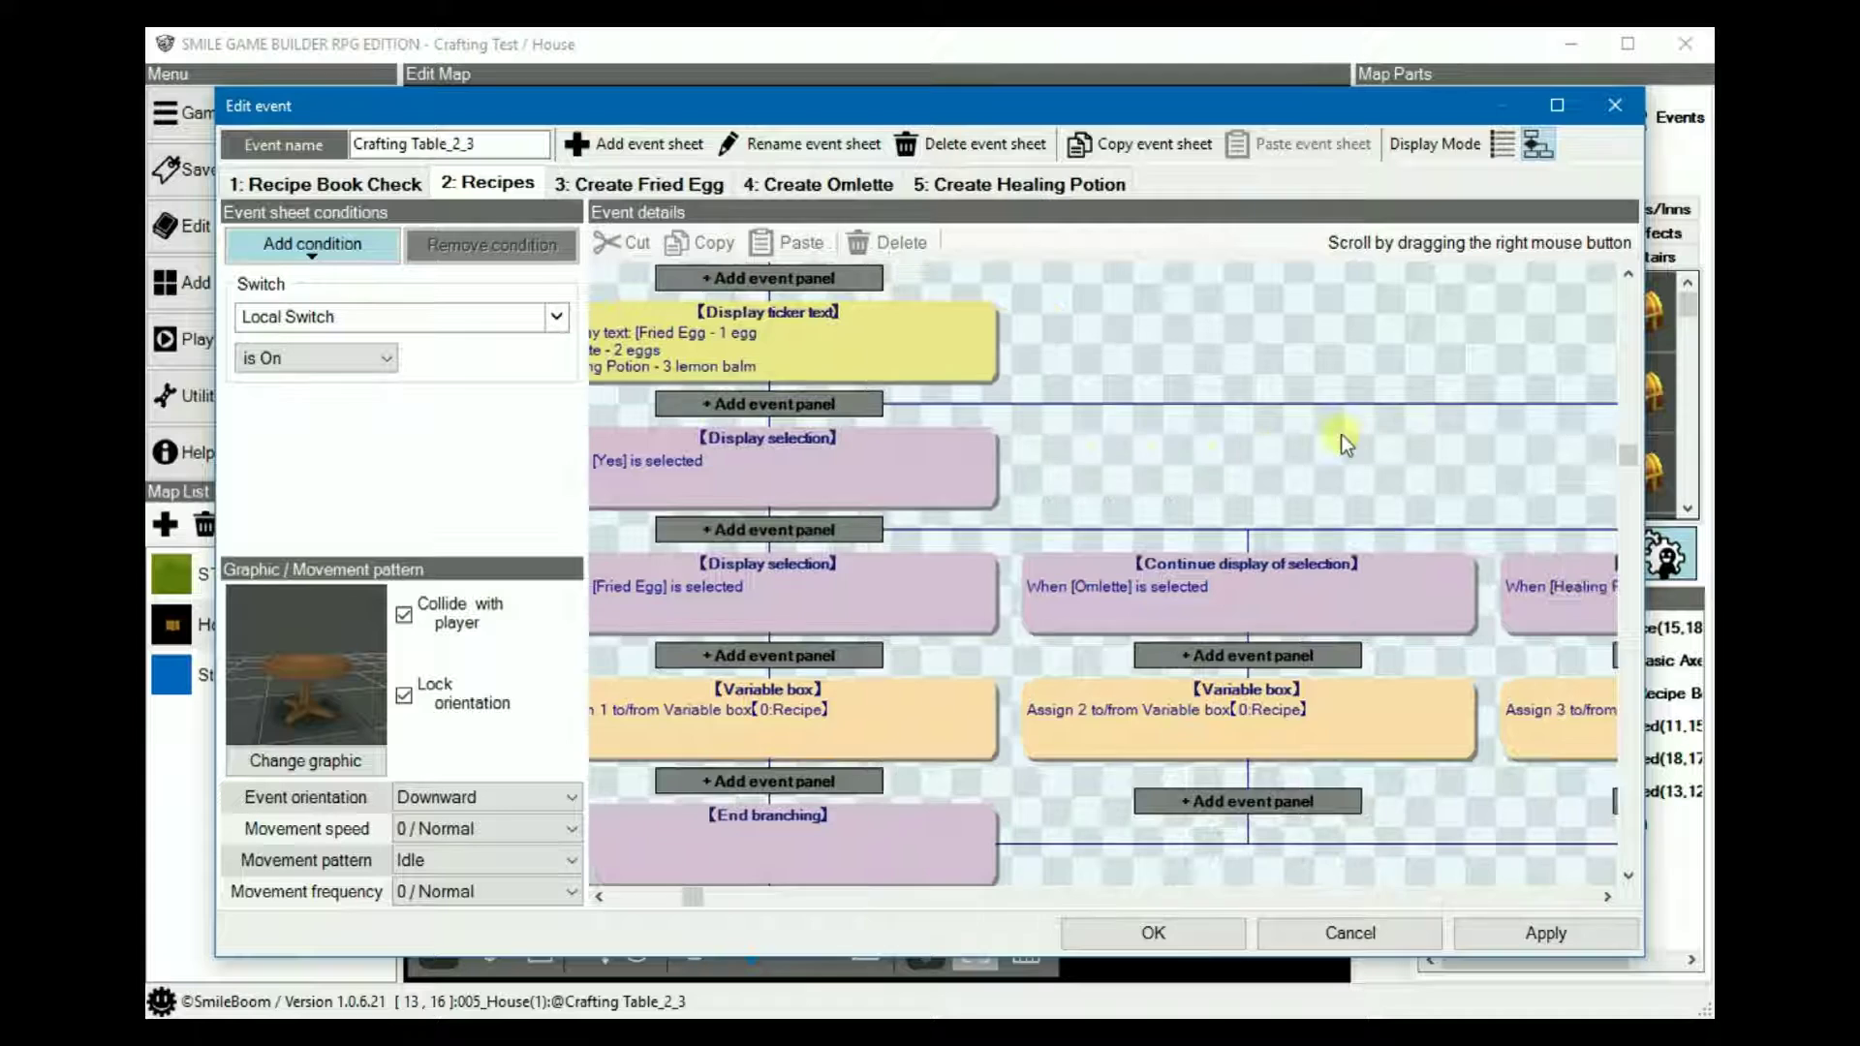
mouse_move(1239, 475)
right_mouse_down()
mouse_move(985, 463)
mouse_move(1234, 448)
mouse_move(1214, 462)
right_mouse_up()
left_click(824, 356)
left_click(1124, 569)
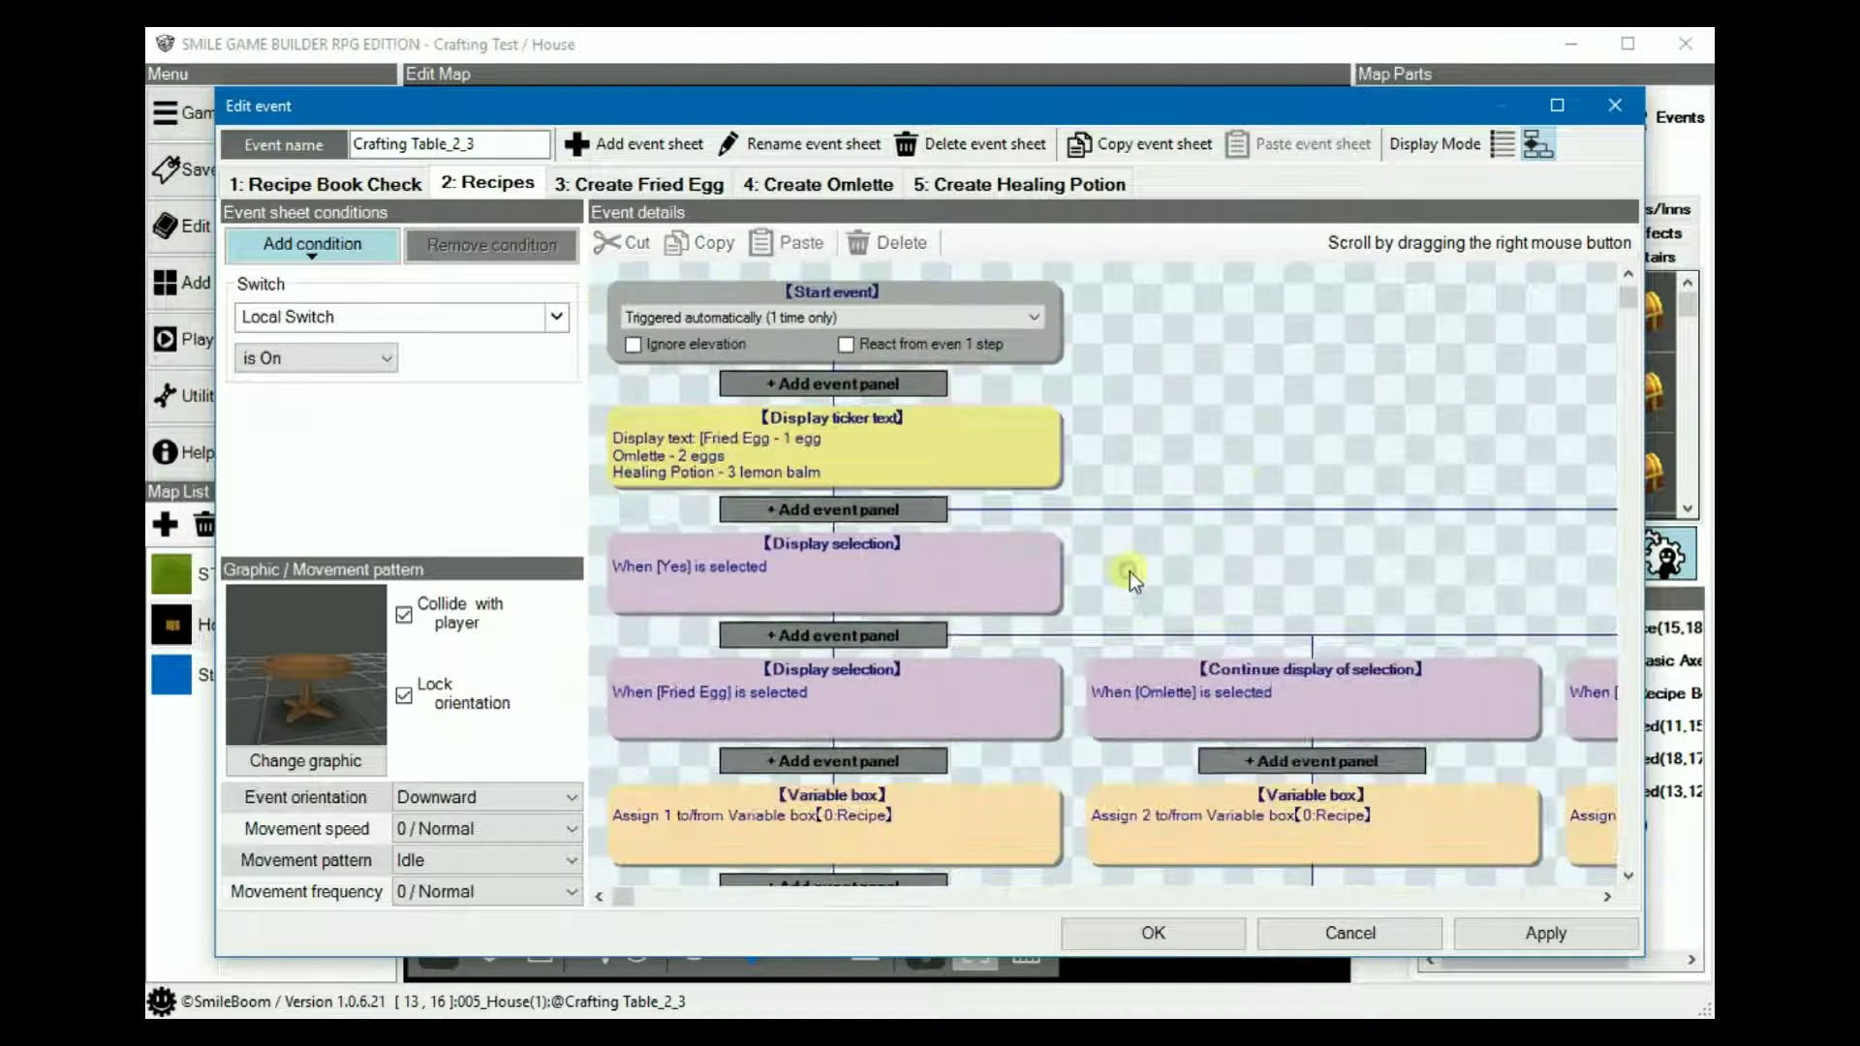
left_click(890, 578)
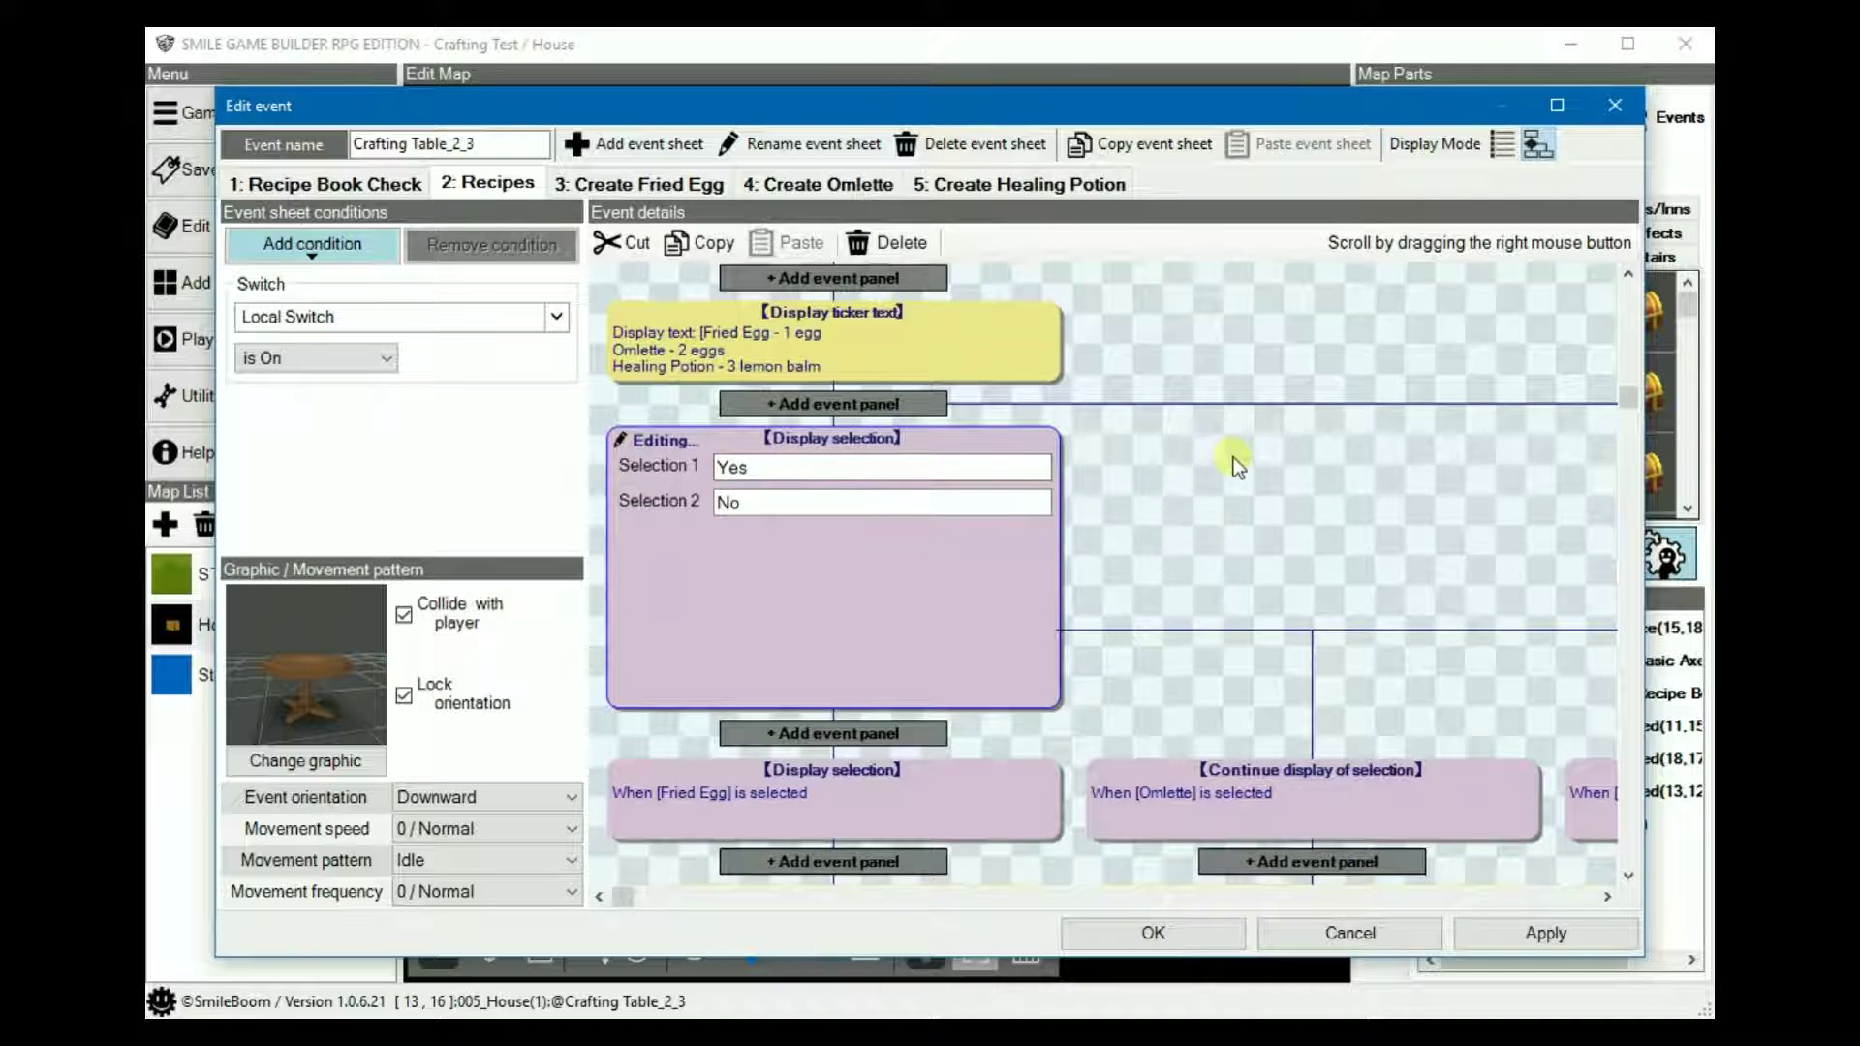
right_click_drag(1464, 627, 733, 649)
right_click_drag(947, 523, 765, 553)
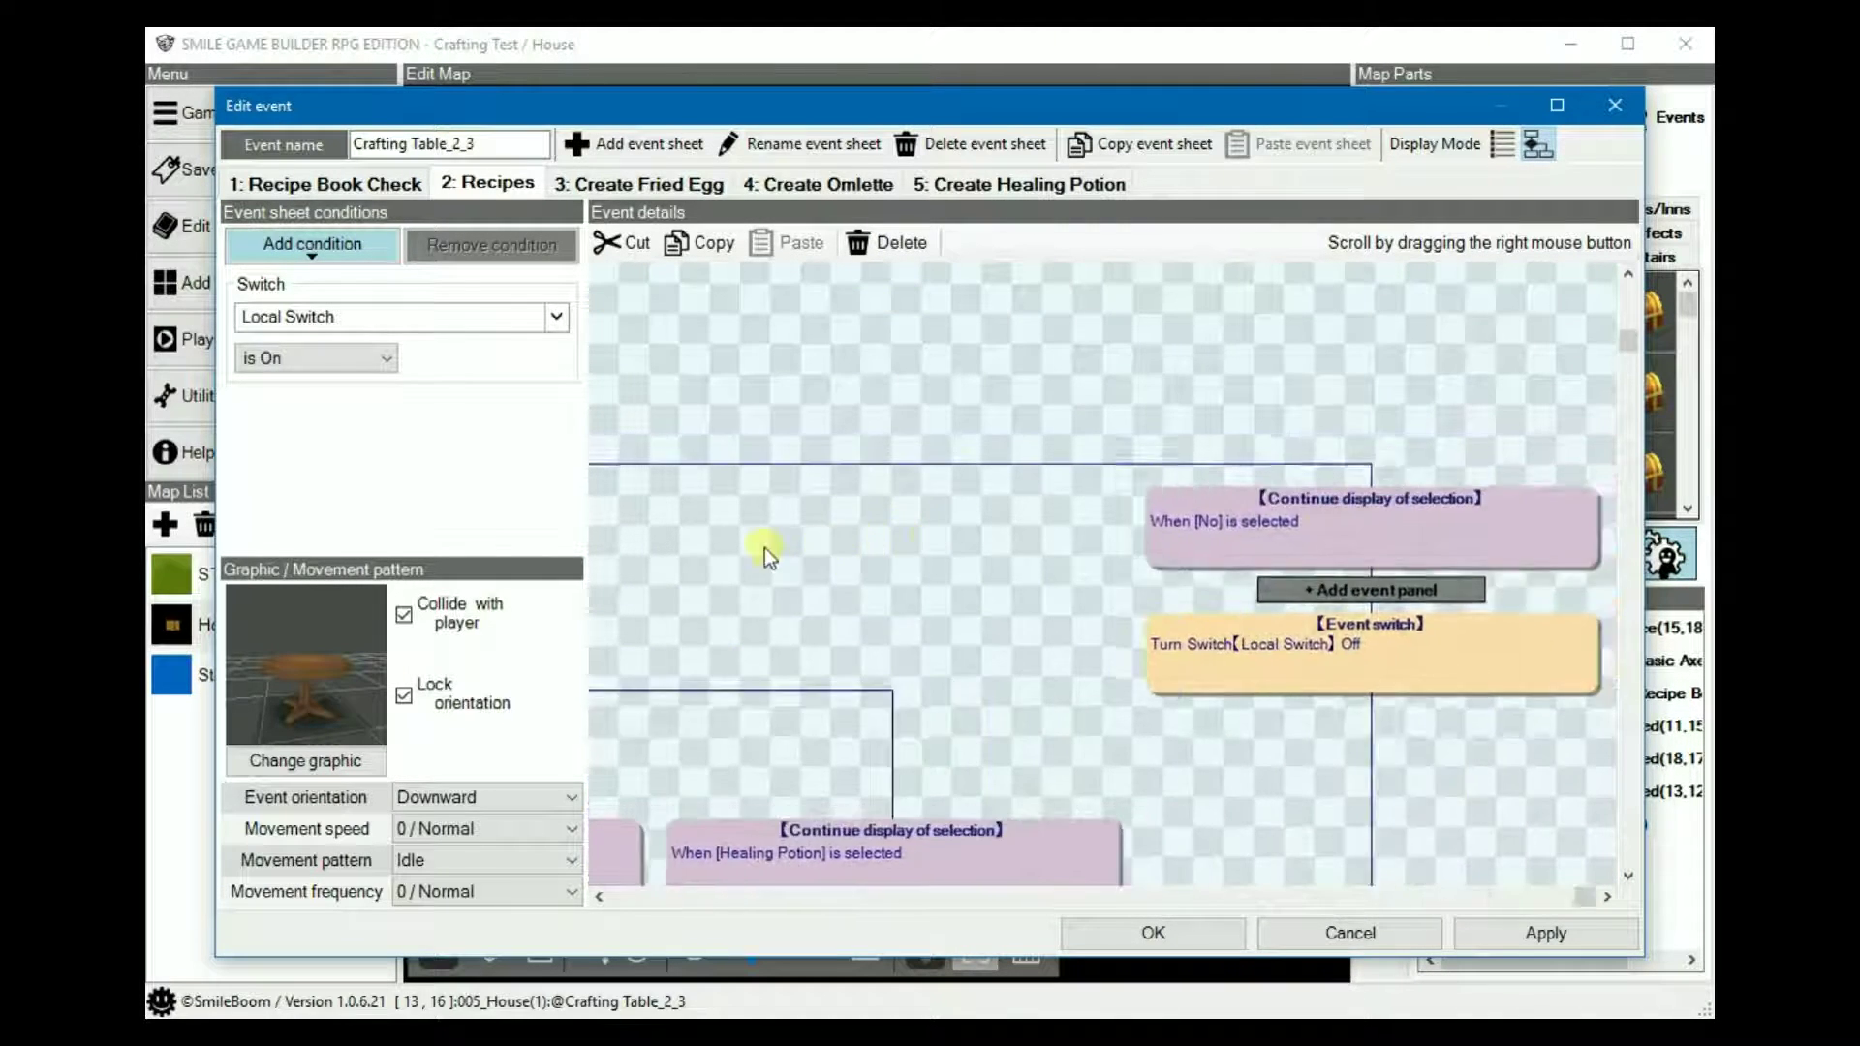
left_click(1362, 501)
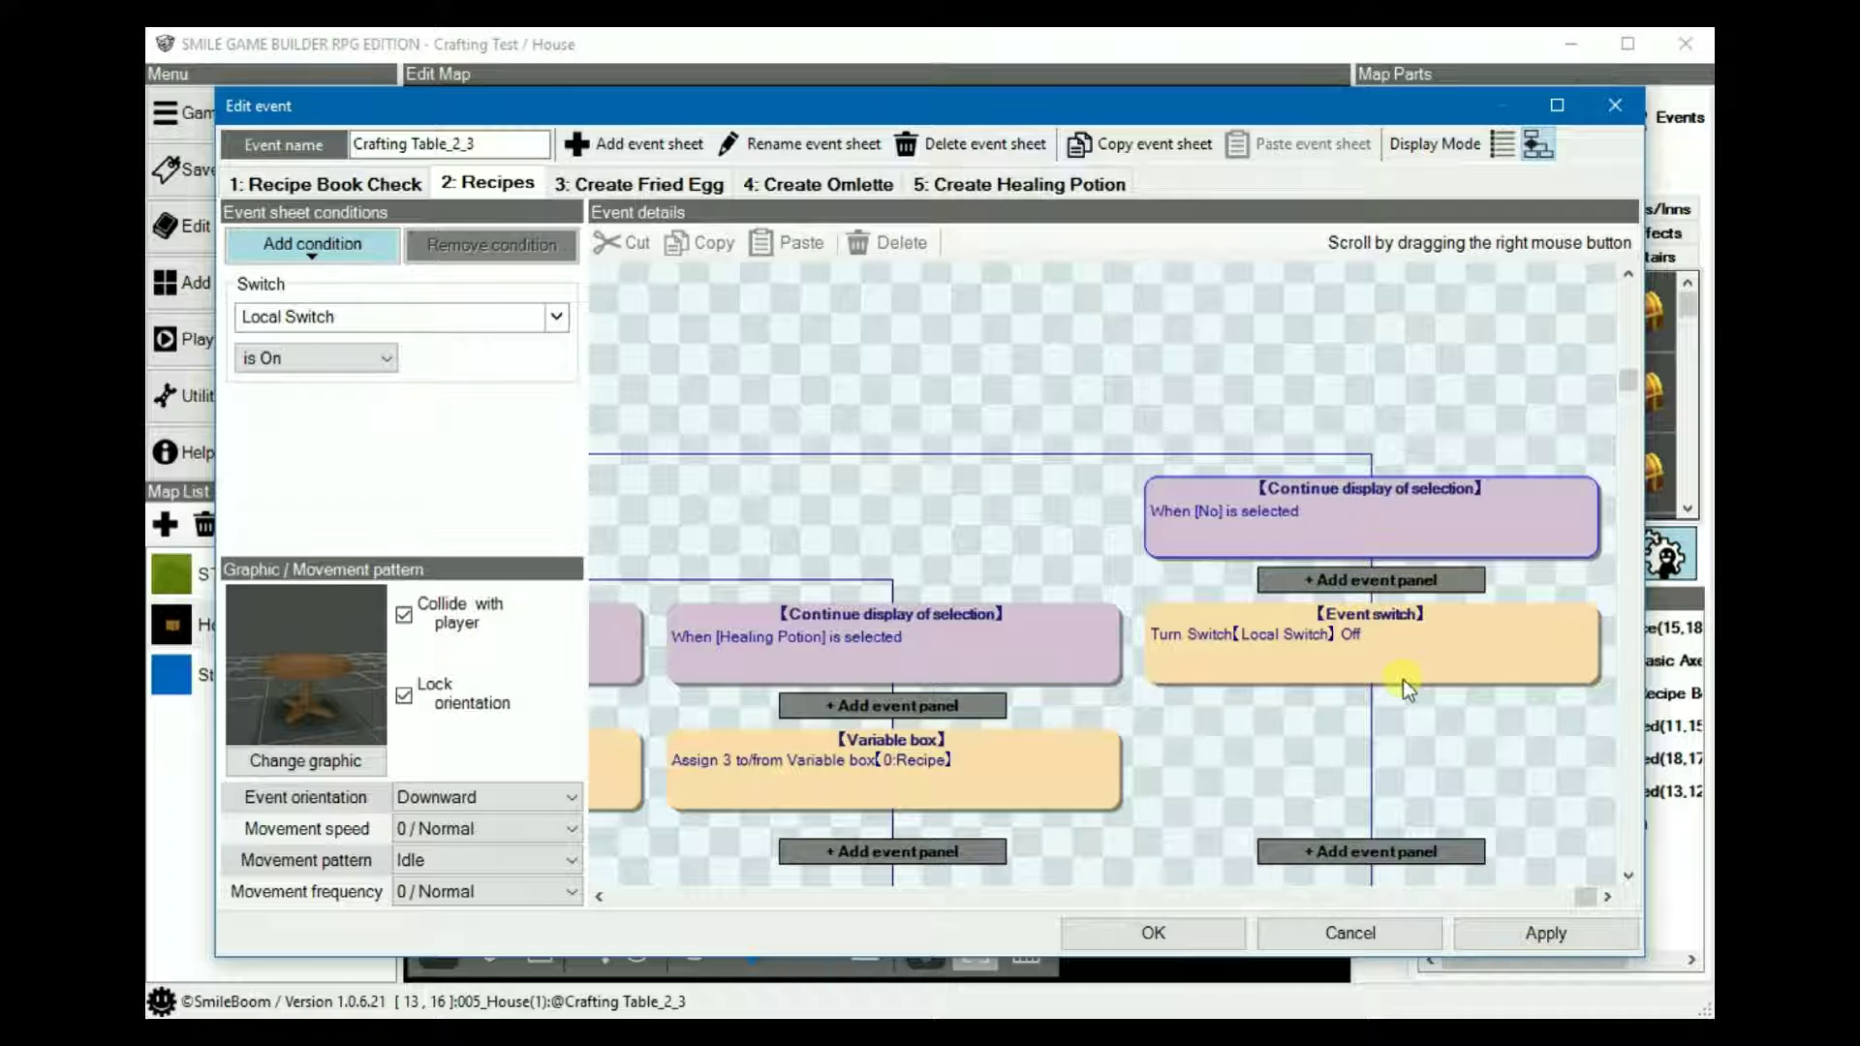
right_click_drag(810, 468, 1423, 489)
right_click_drag(1177, 507, 1308, 509)
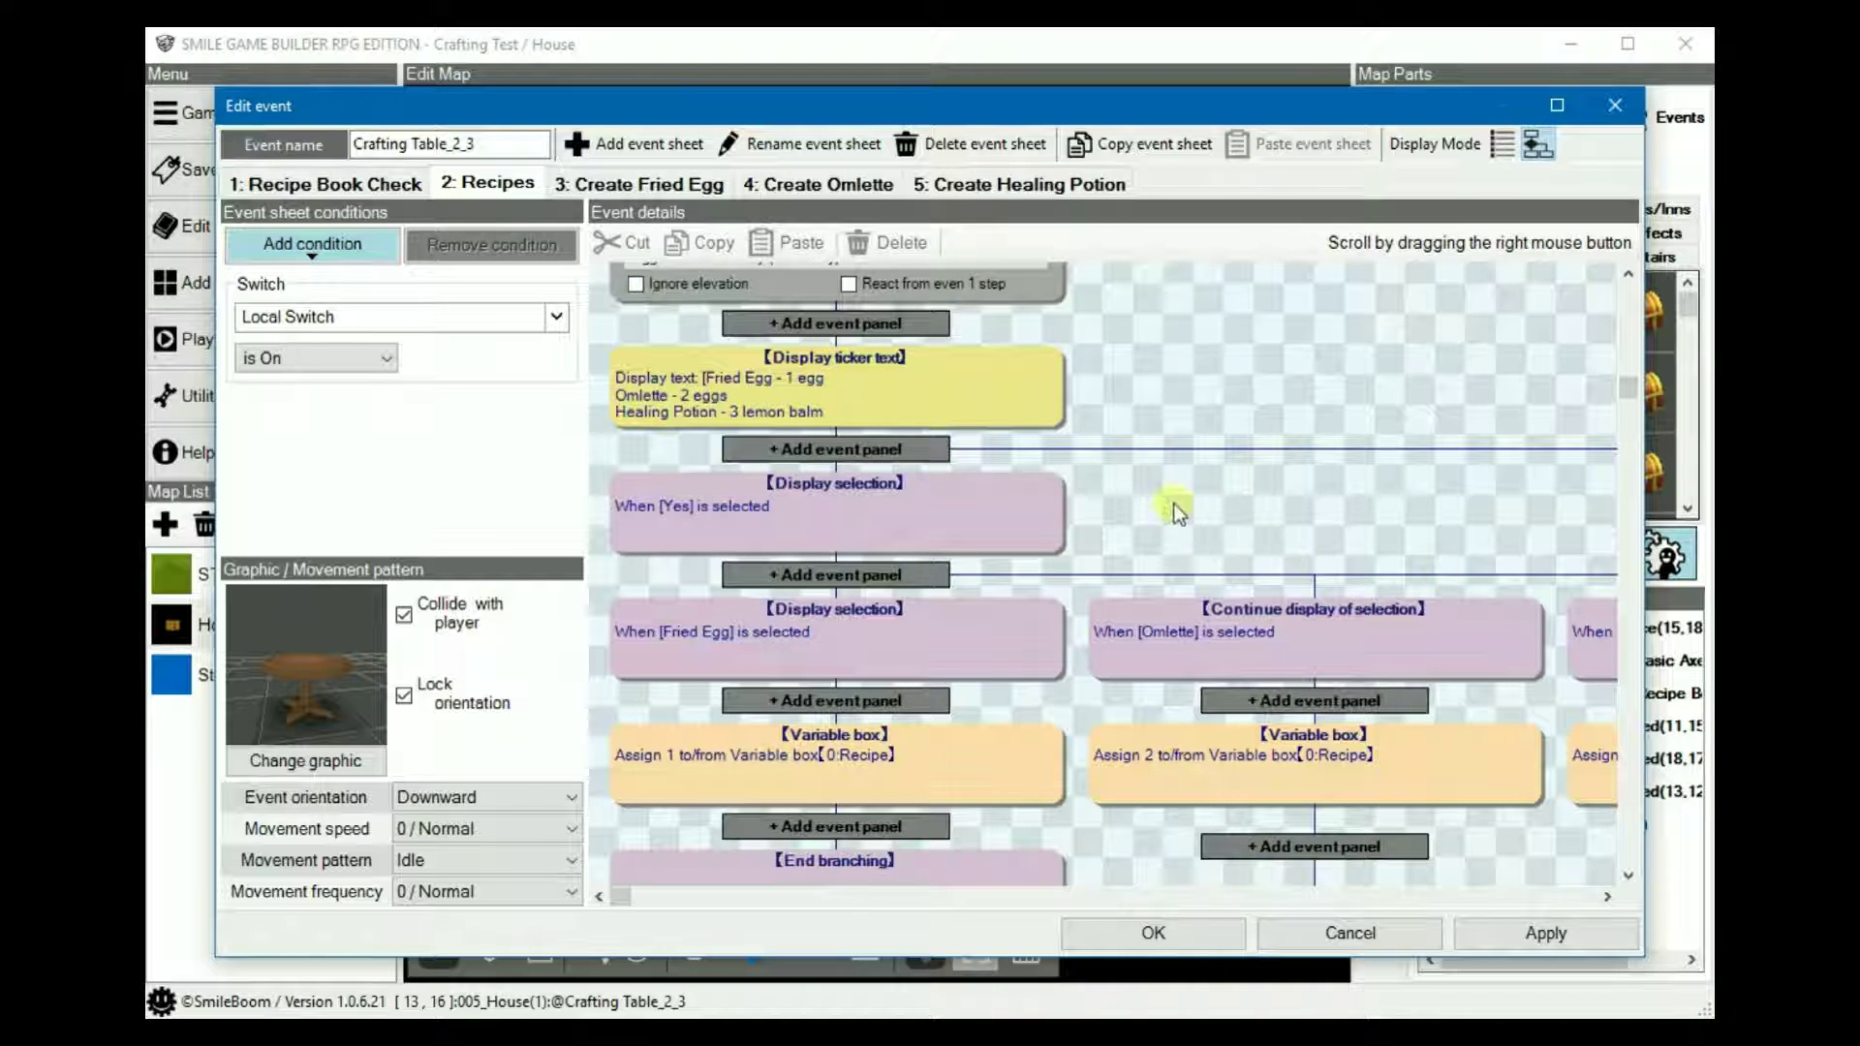
scroll(1178, 511, "down", 1)
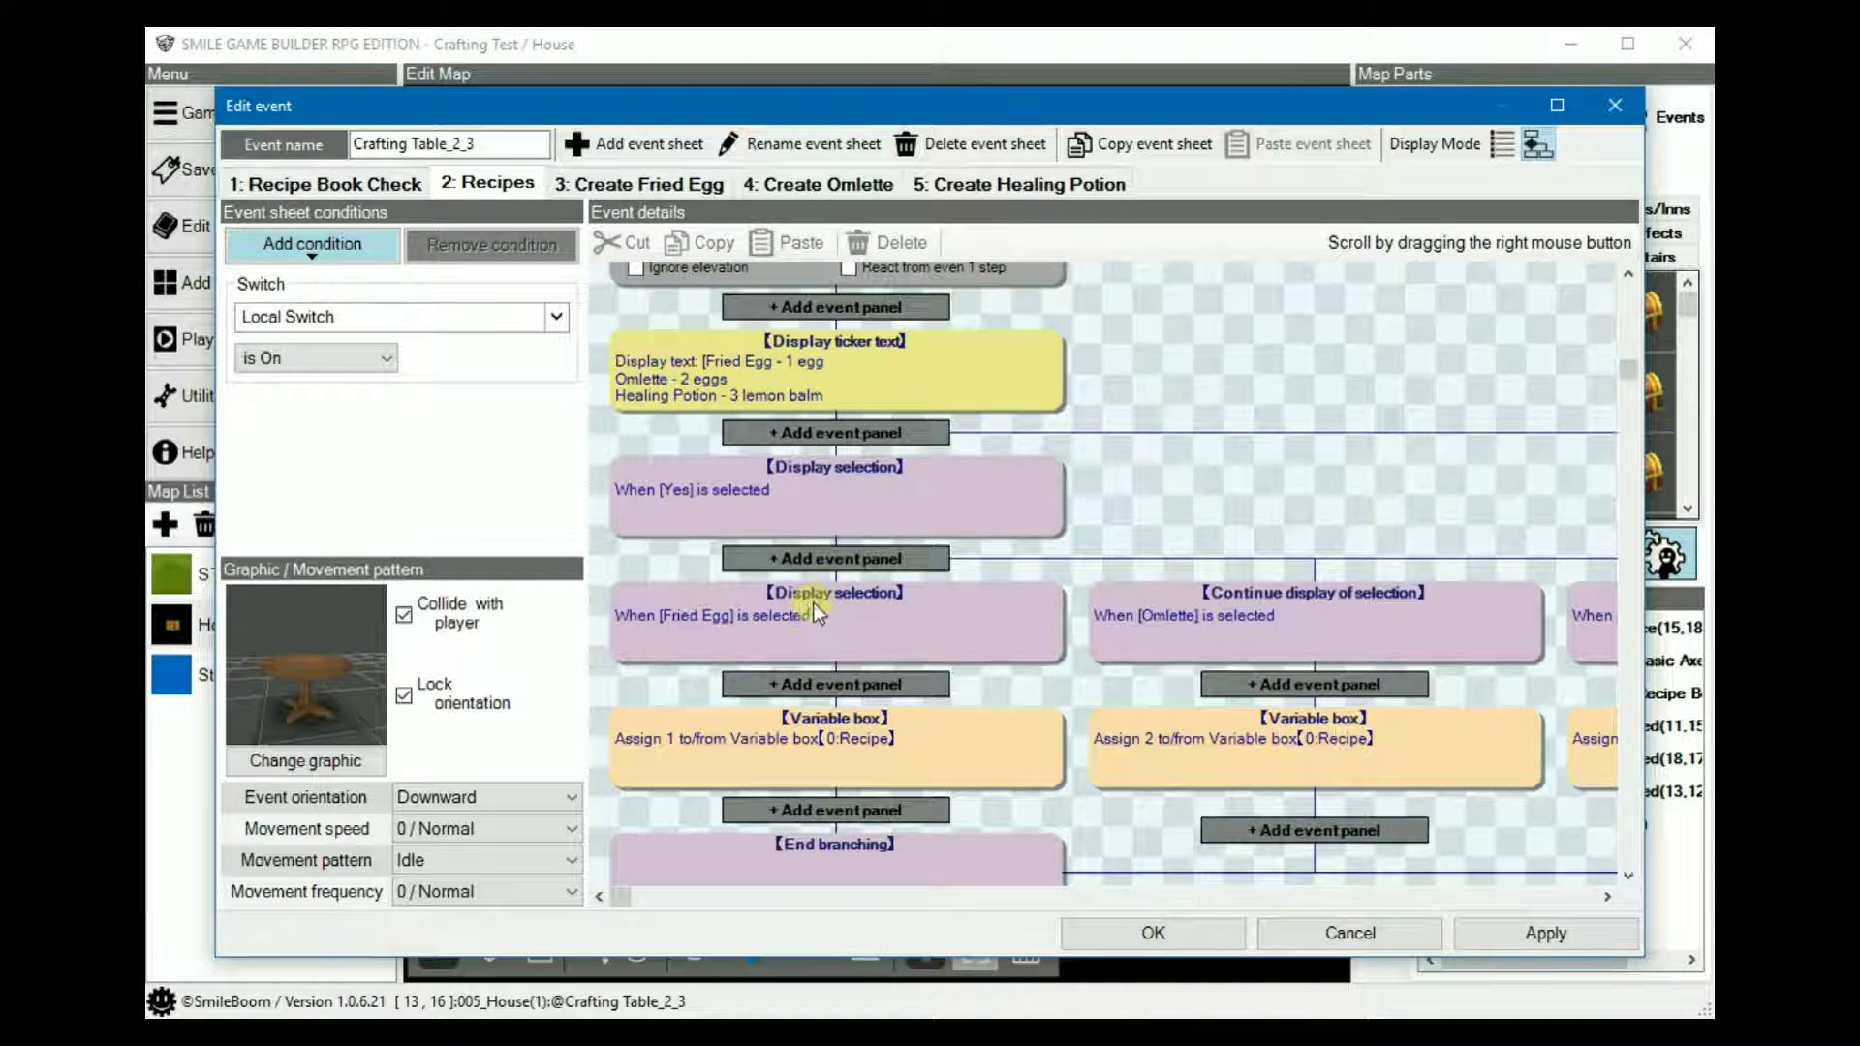
left_click(814, 603)
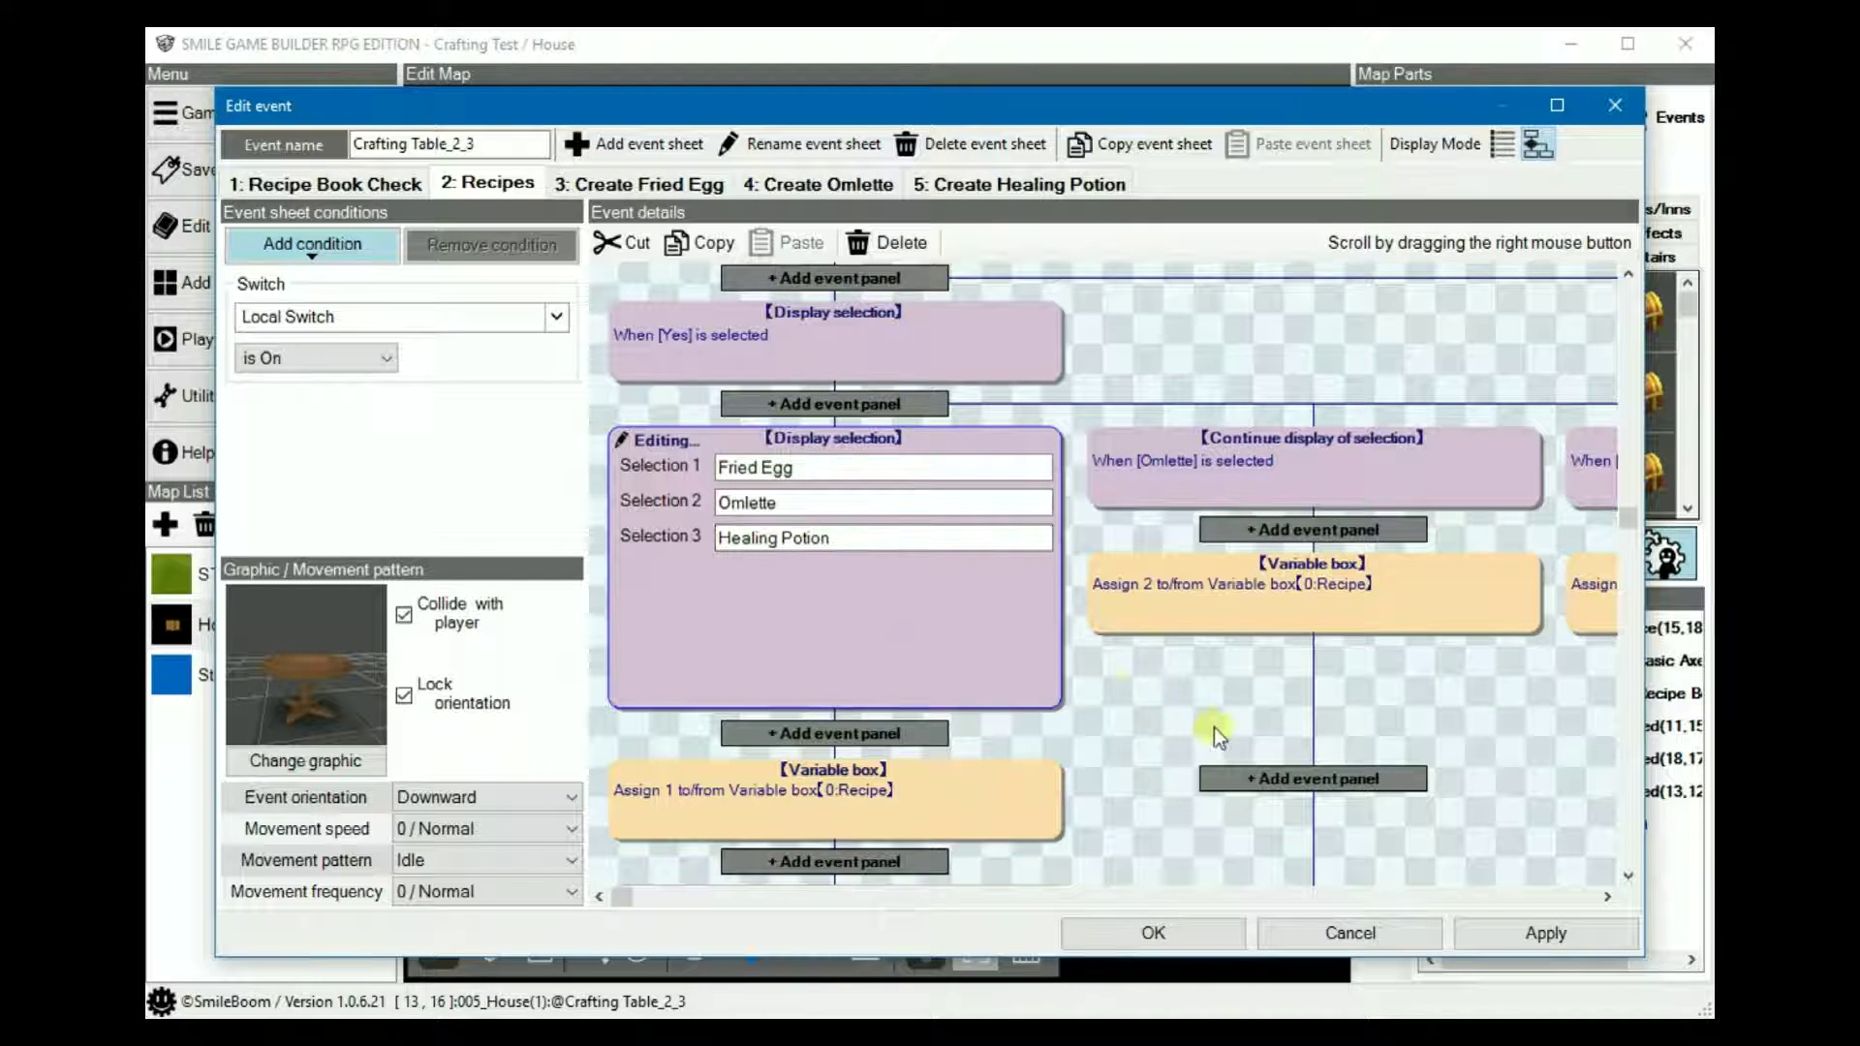
left_click(1207, 374)
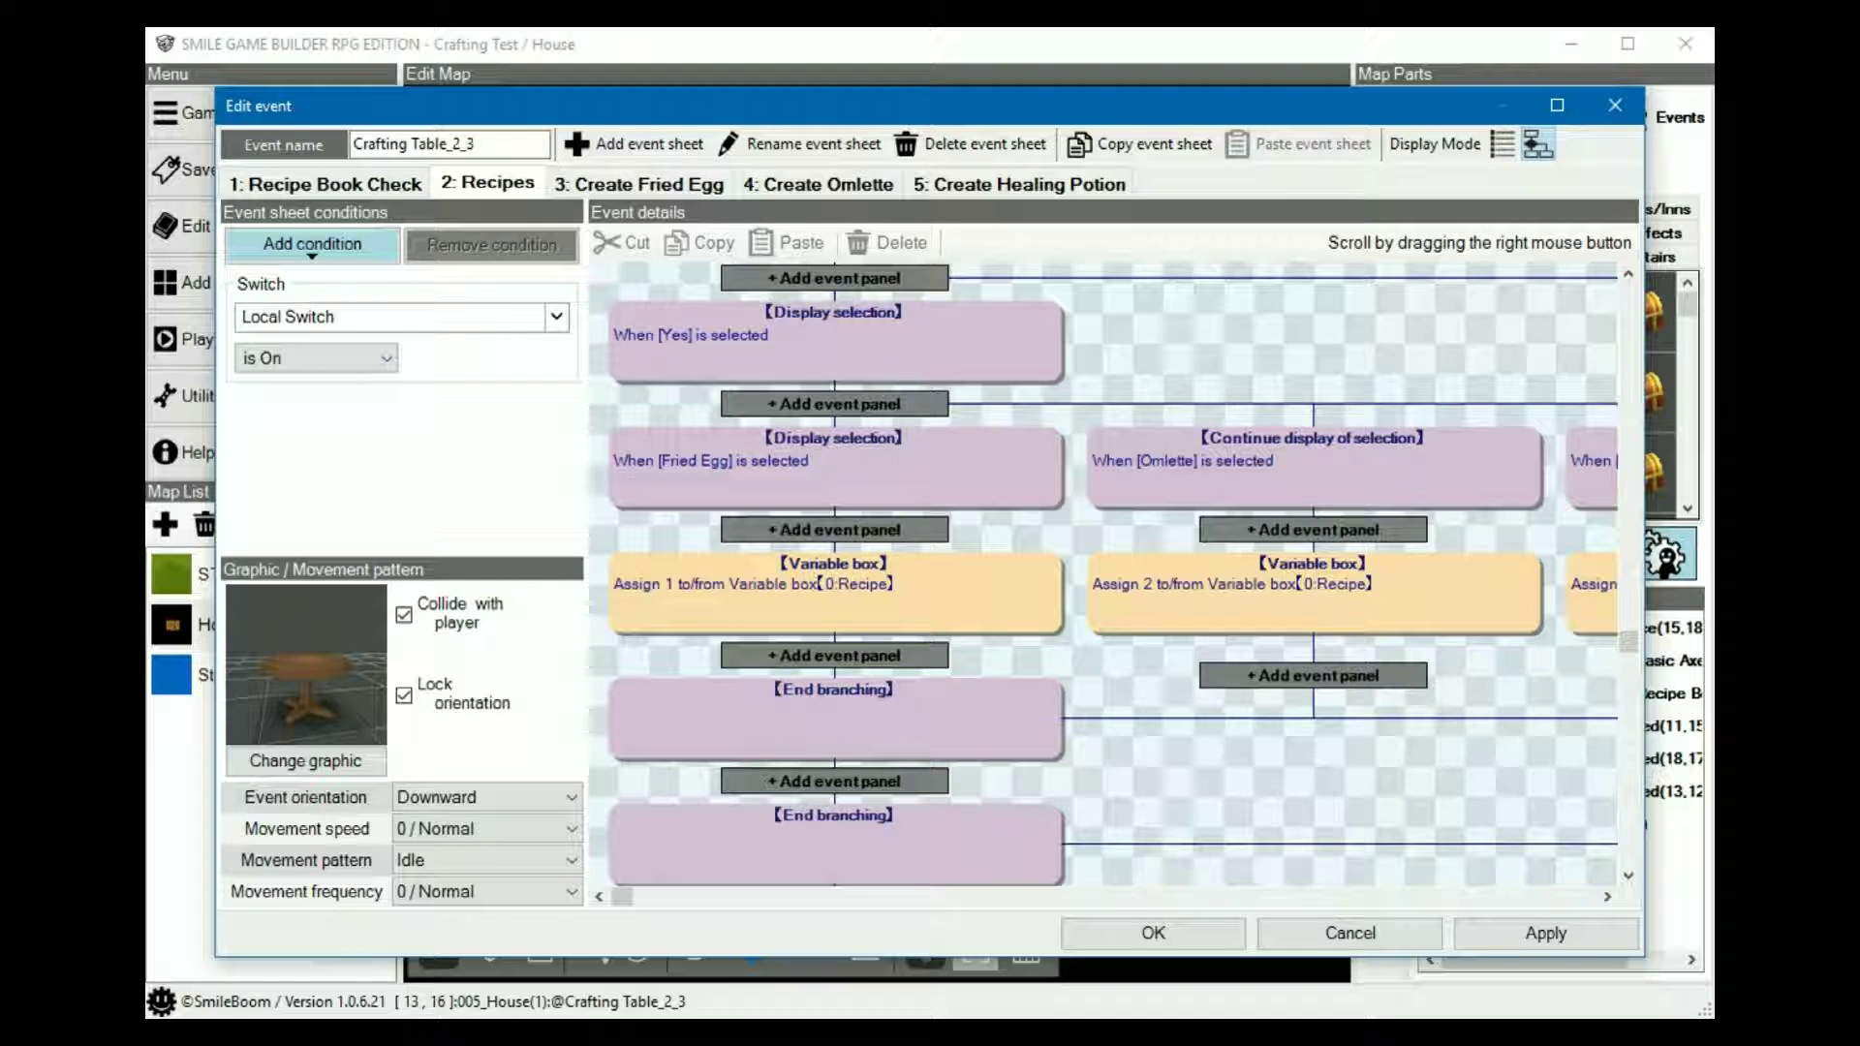
- Check Recipe values 1, 2, 3 for Fried Egg, Omlette and Healing Potion, then open Create Fried Egg
scroll(1122, 532, "down", 1)
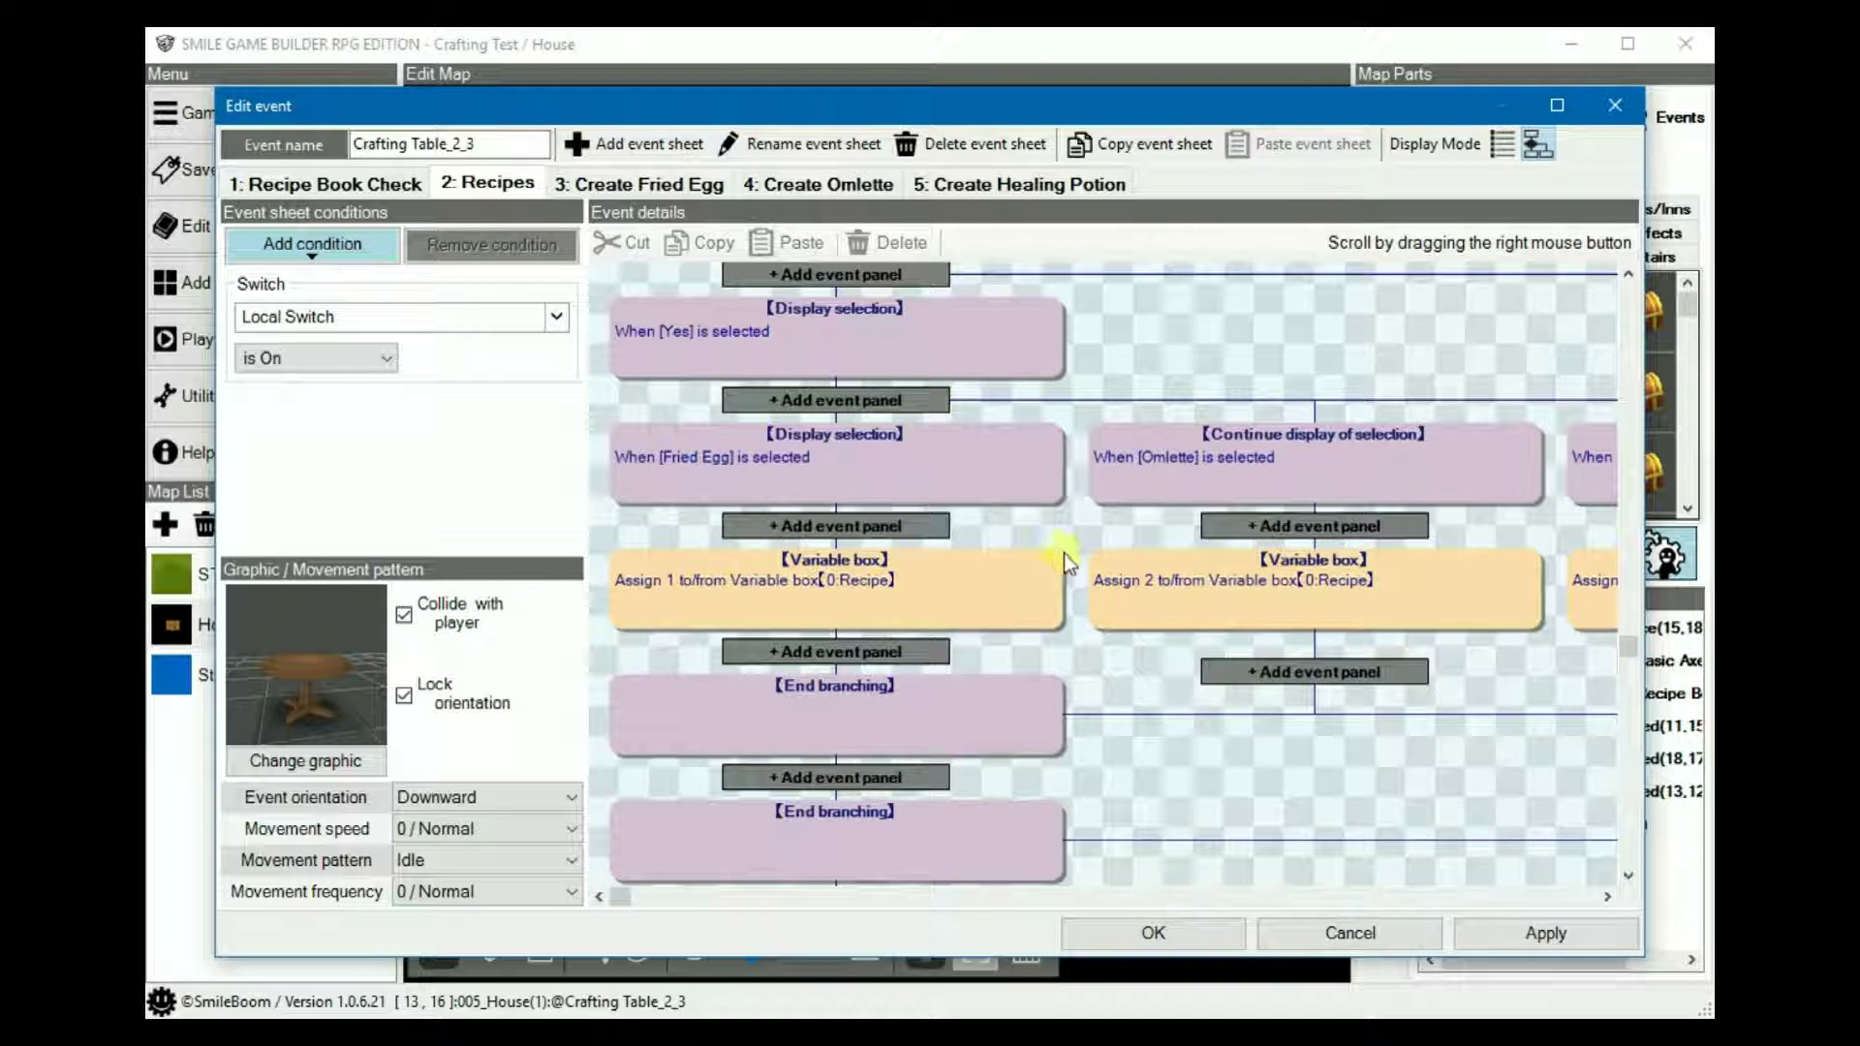
left_click(1046, 584)
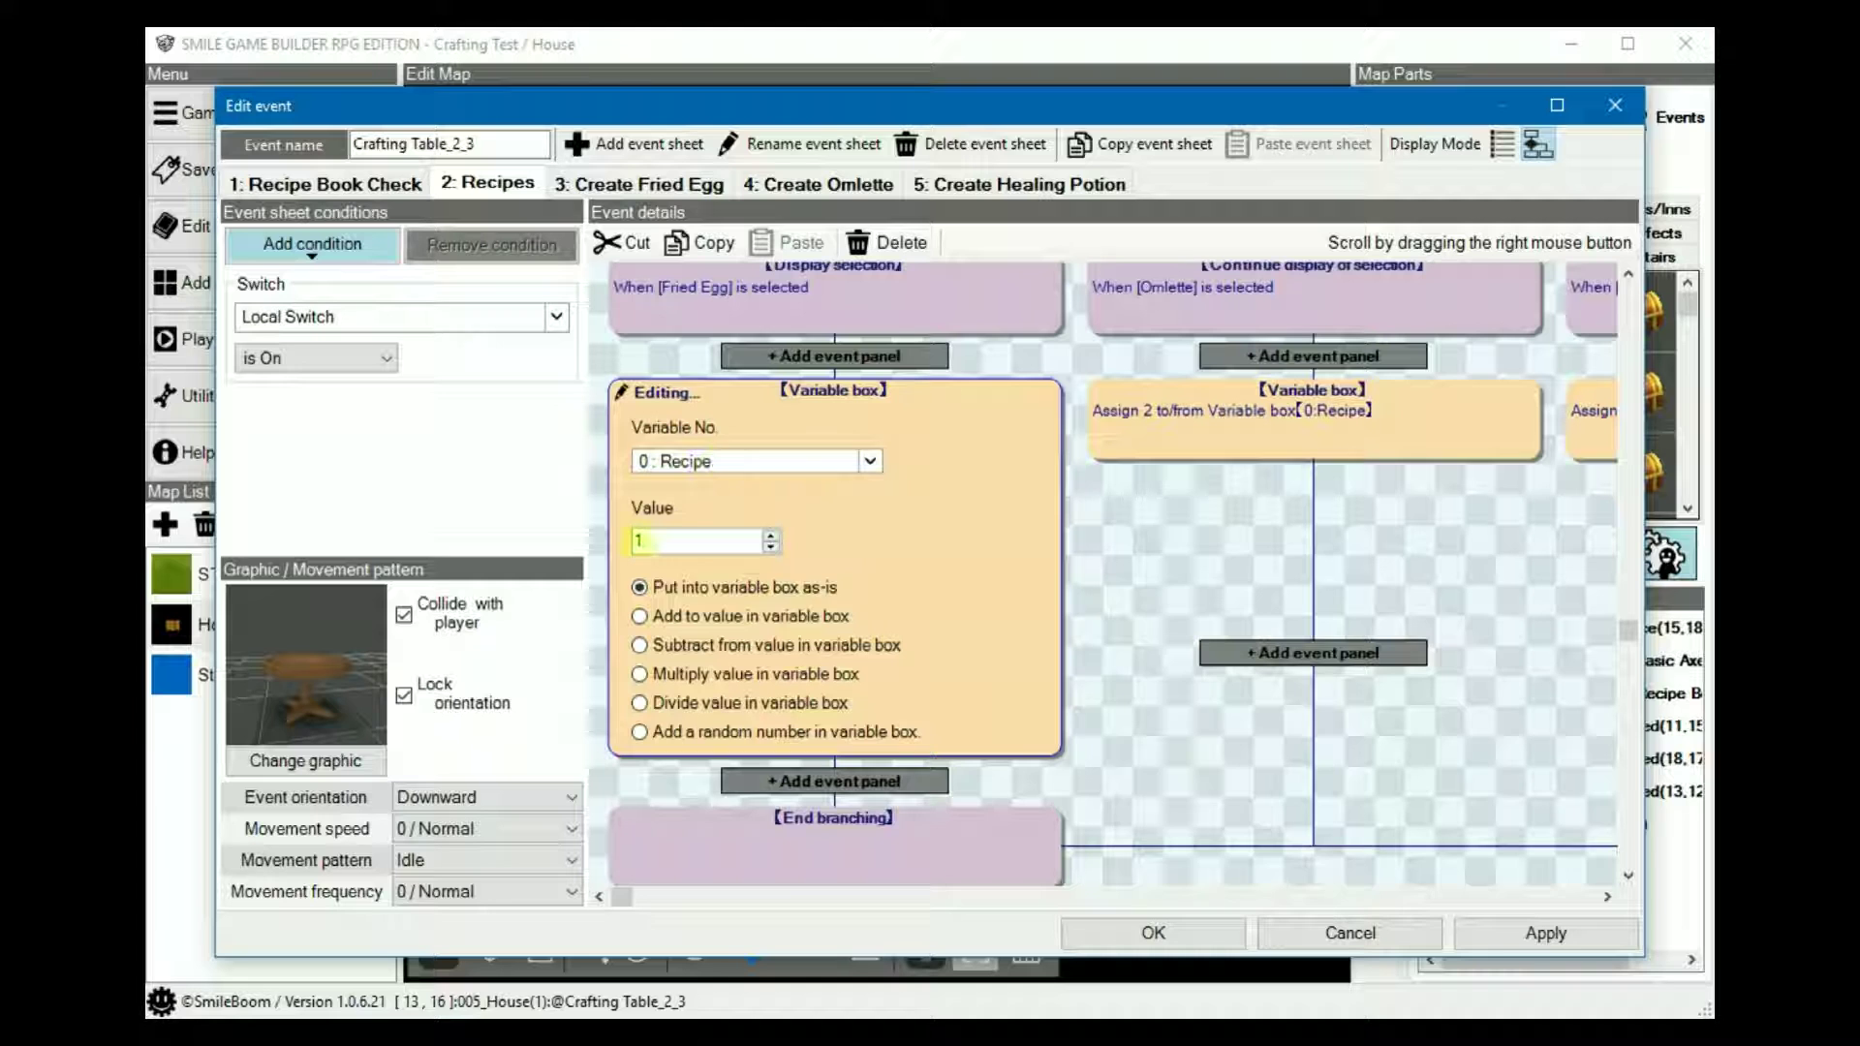
right_click_drag(1198, 523, 915, 634)
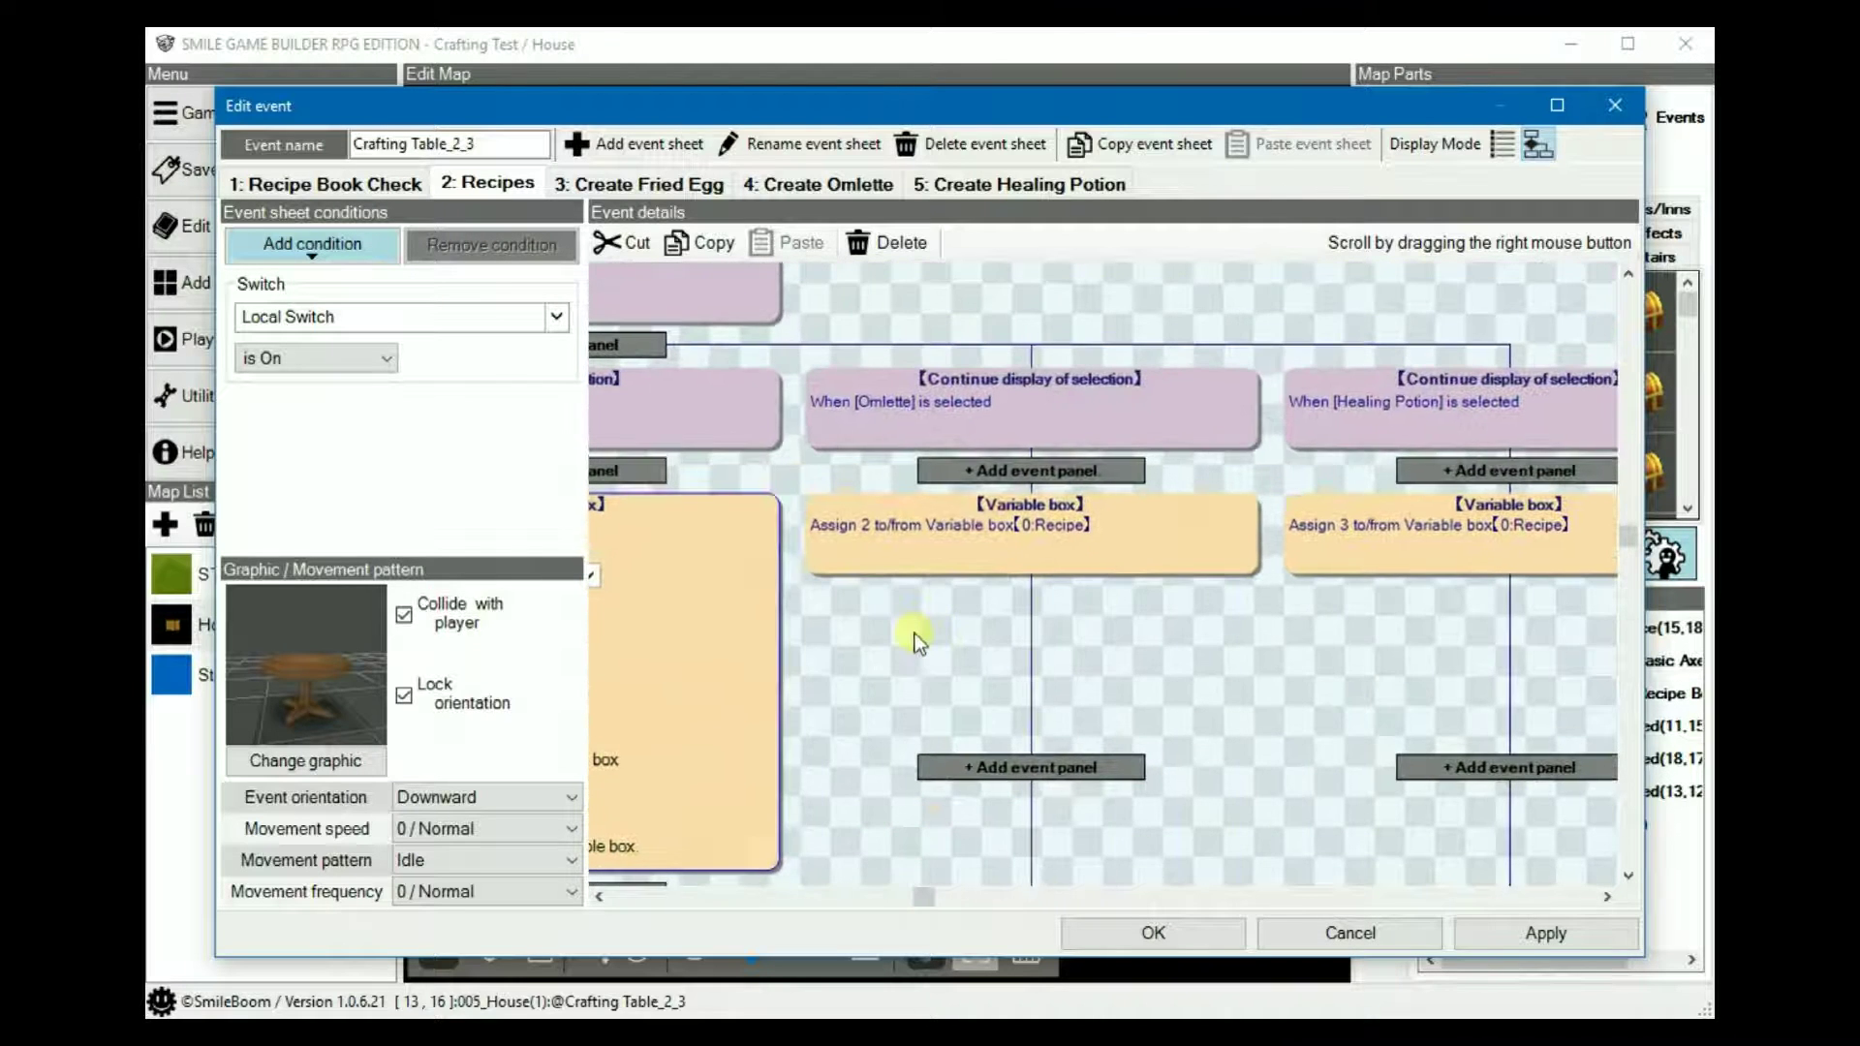
left_click(961, 493)
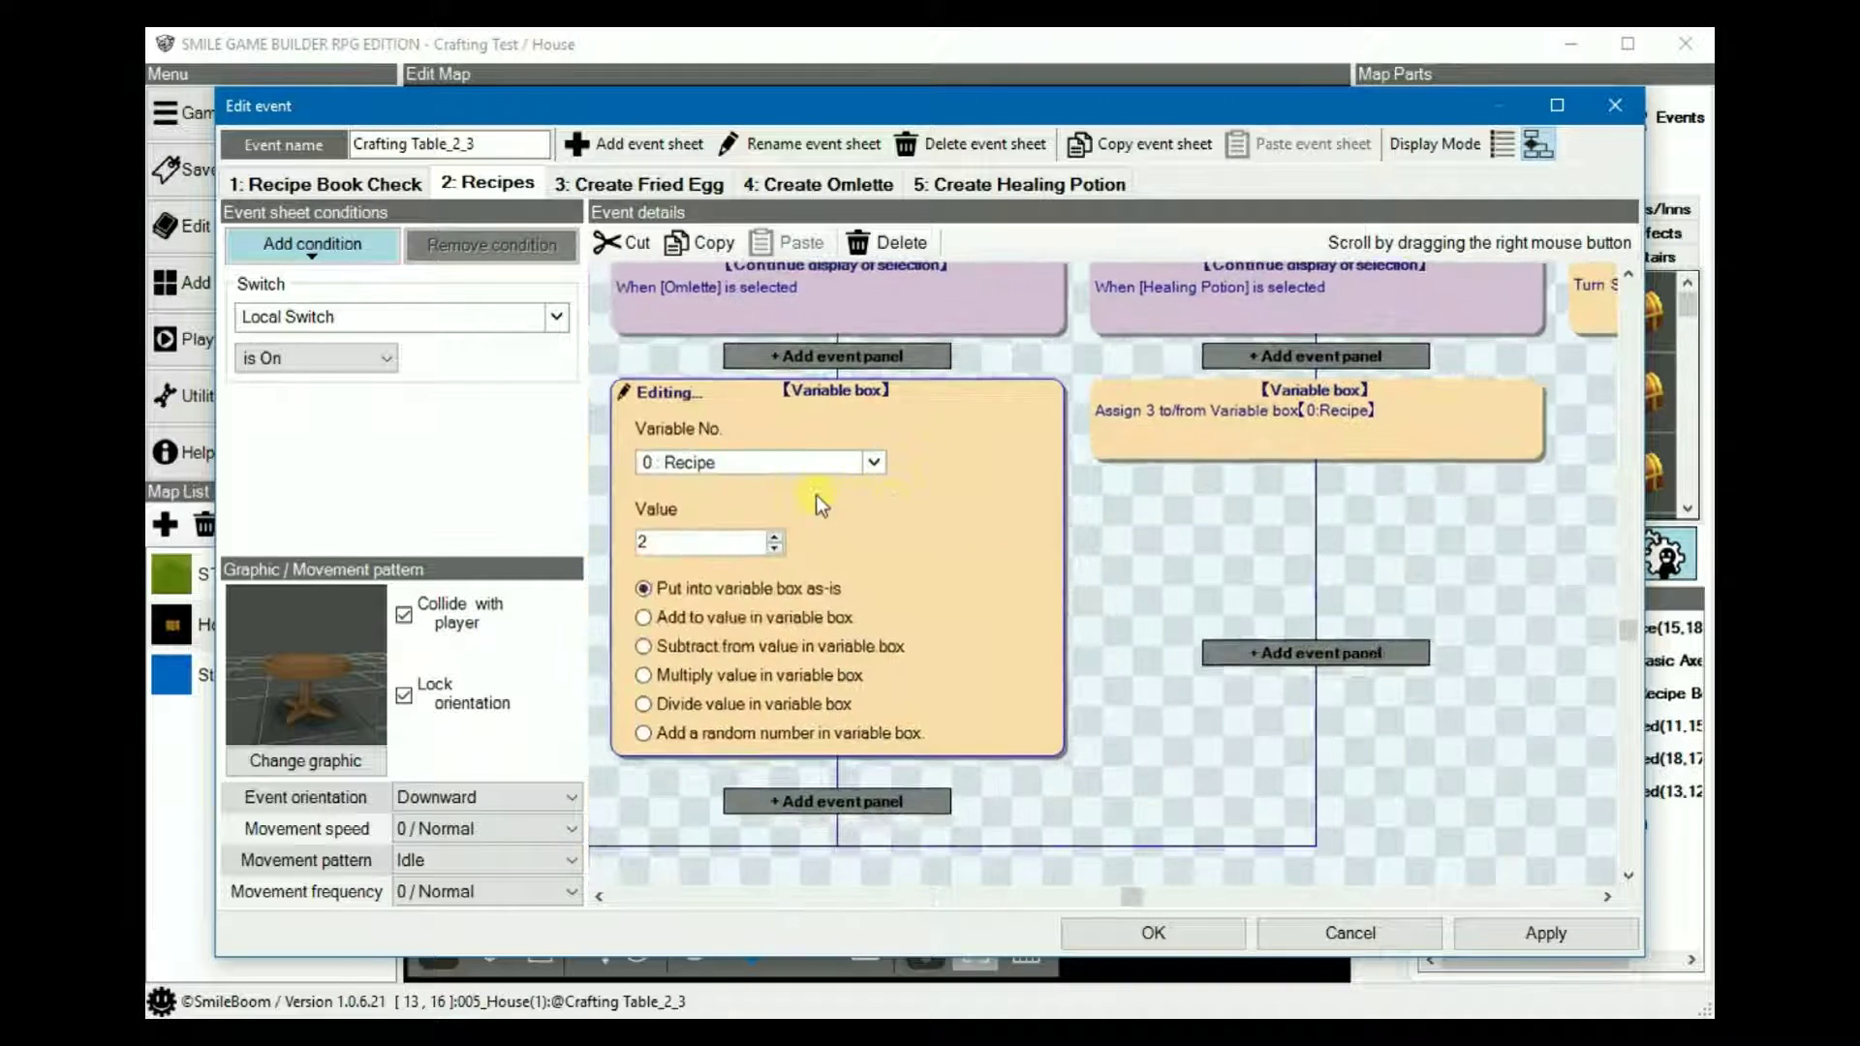
right_click_drag(1303, 517, 1065, 566)
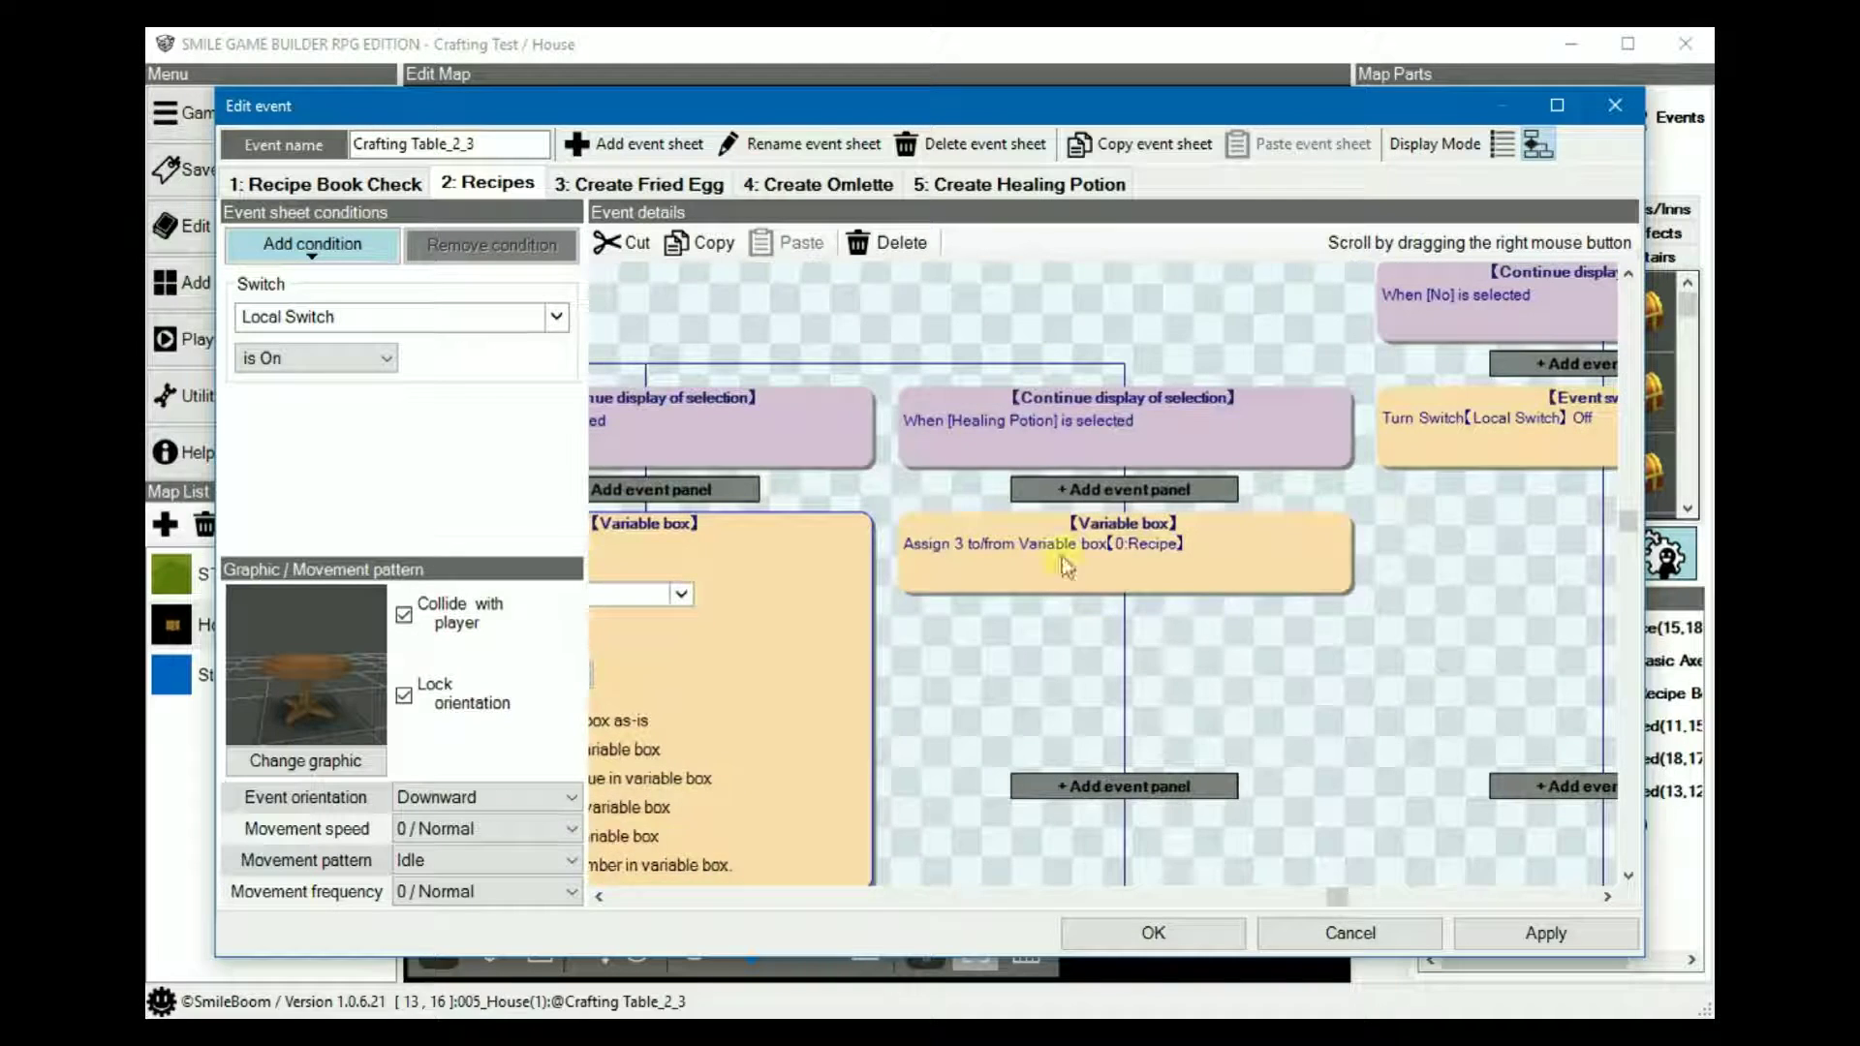
left_click(1114, 549)
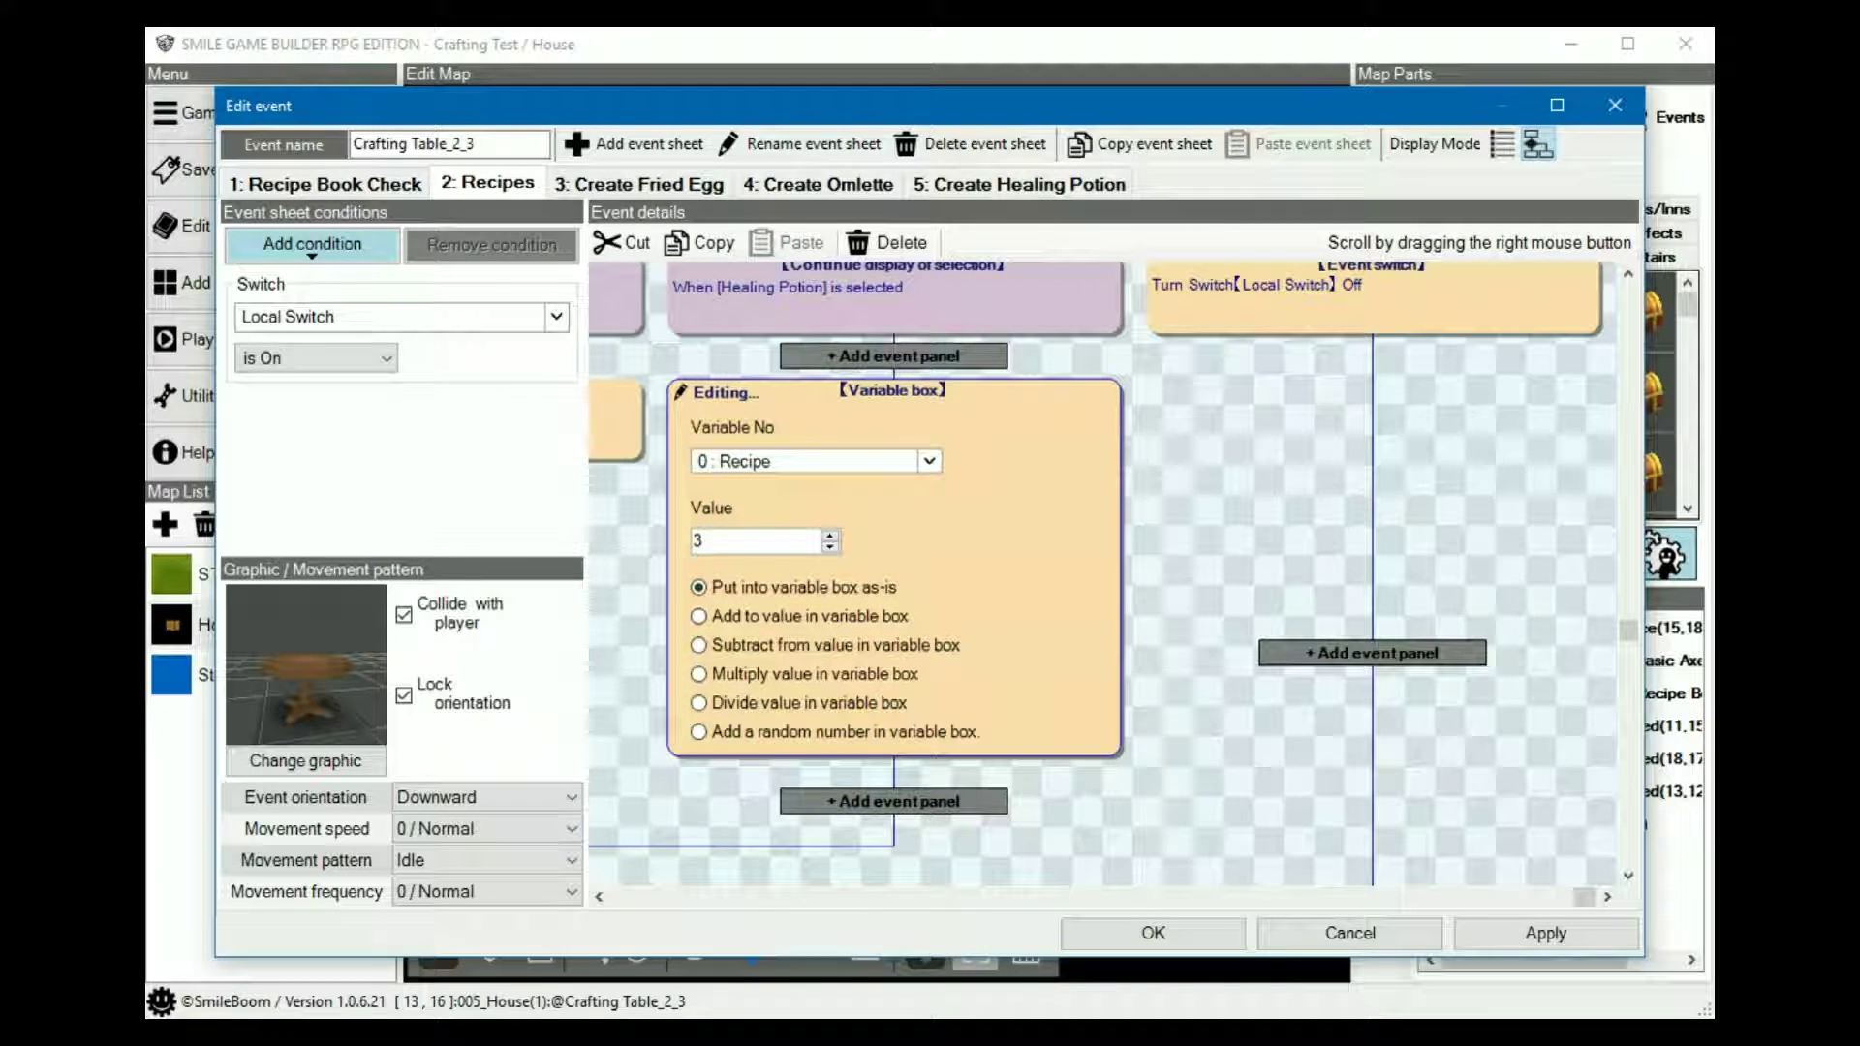
left_click(646, 188)
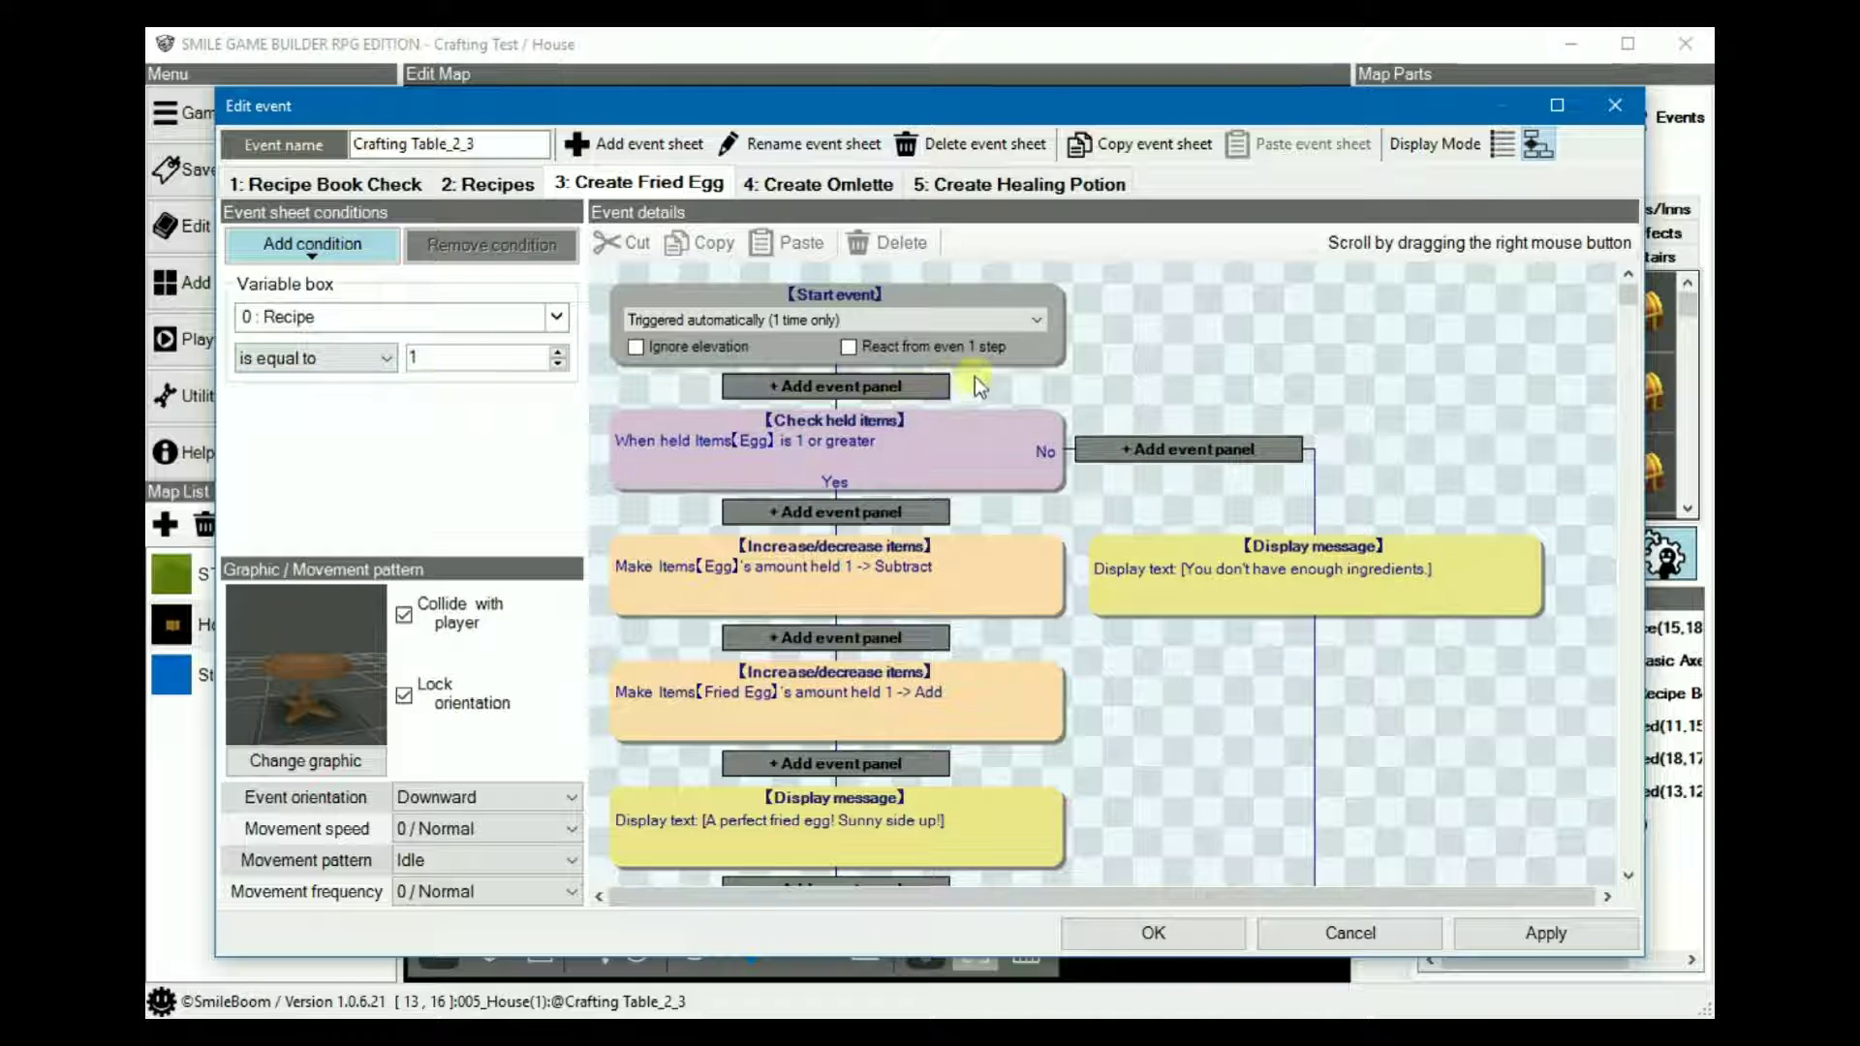
scroll(1167, 338, "down", 1)
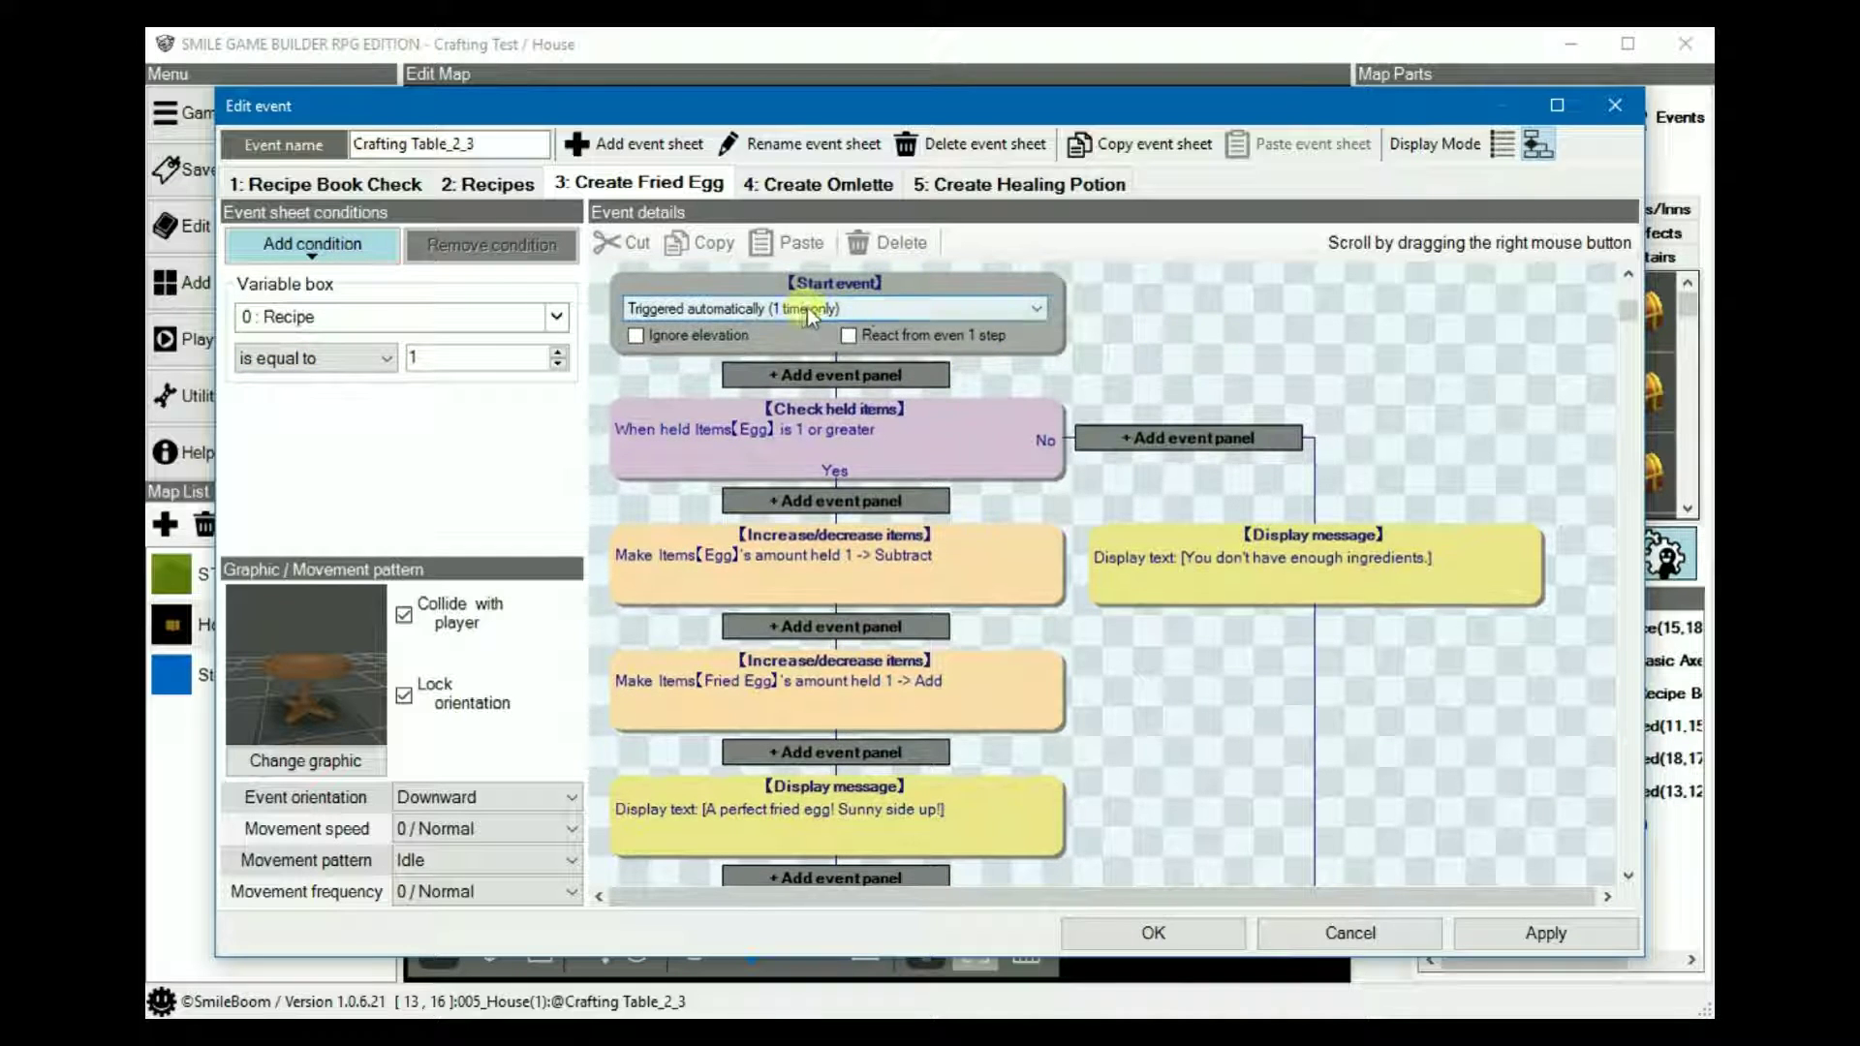
scroll(1228, 329, "down", 1)
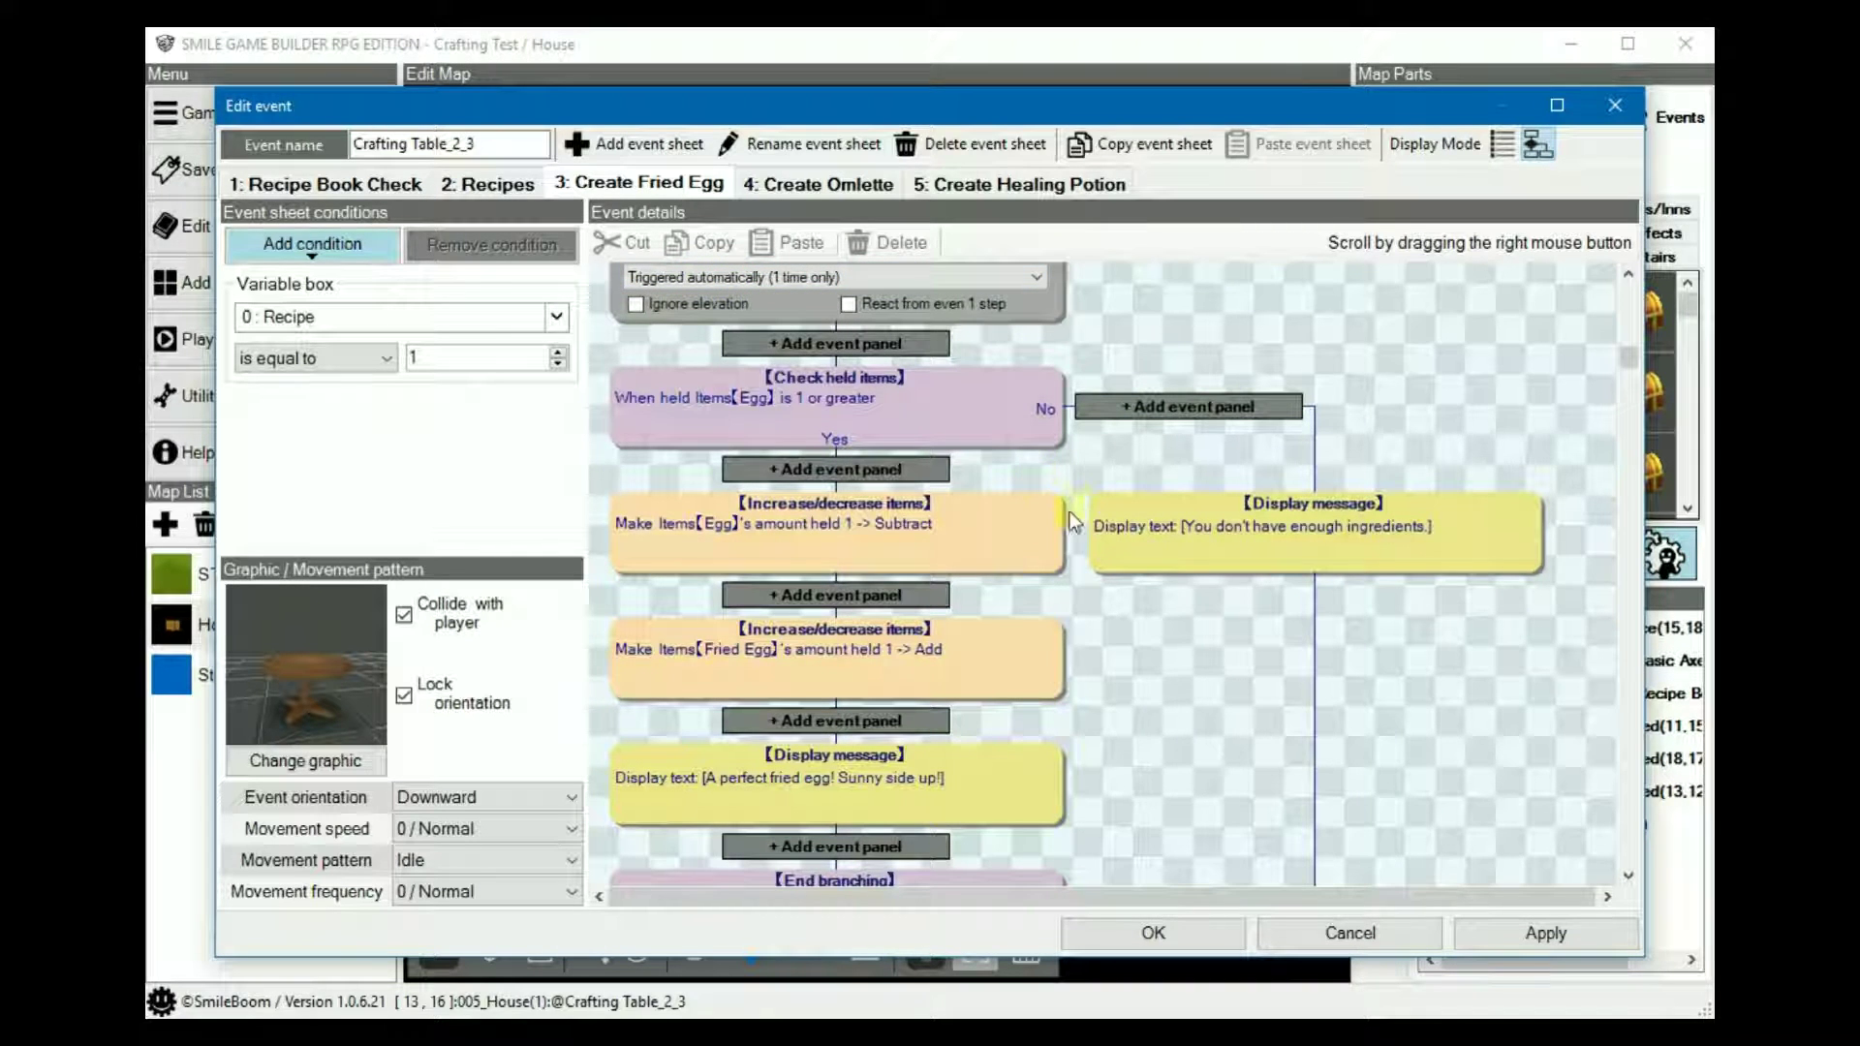
left_click(891, 415)
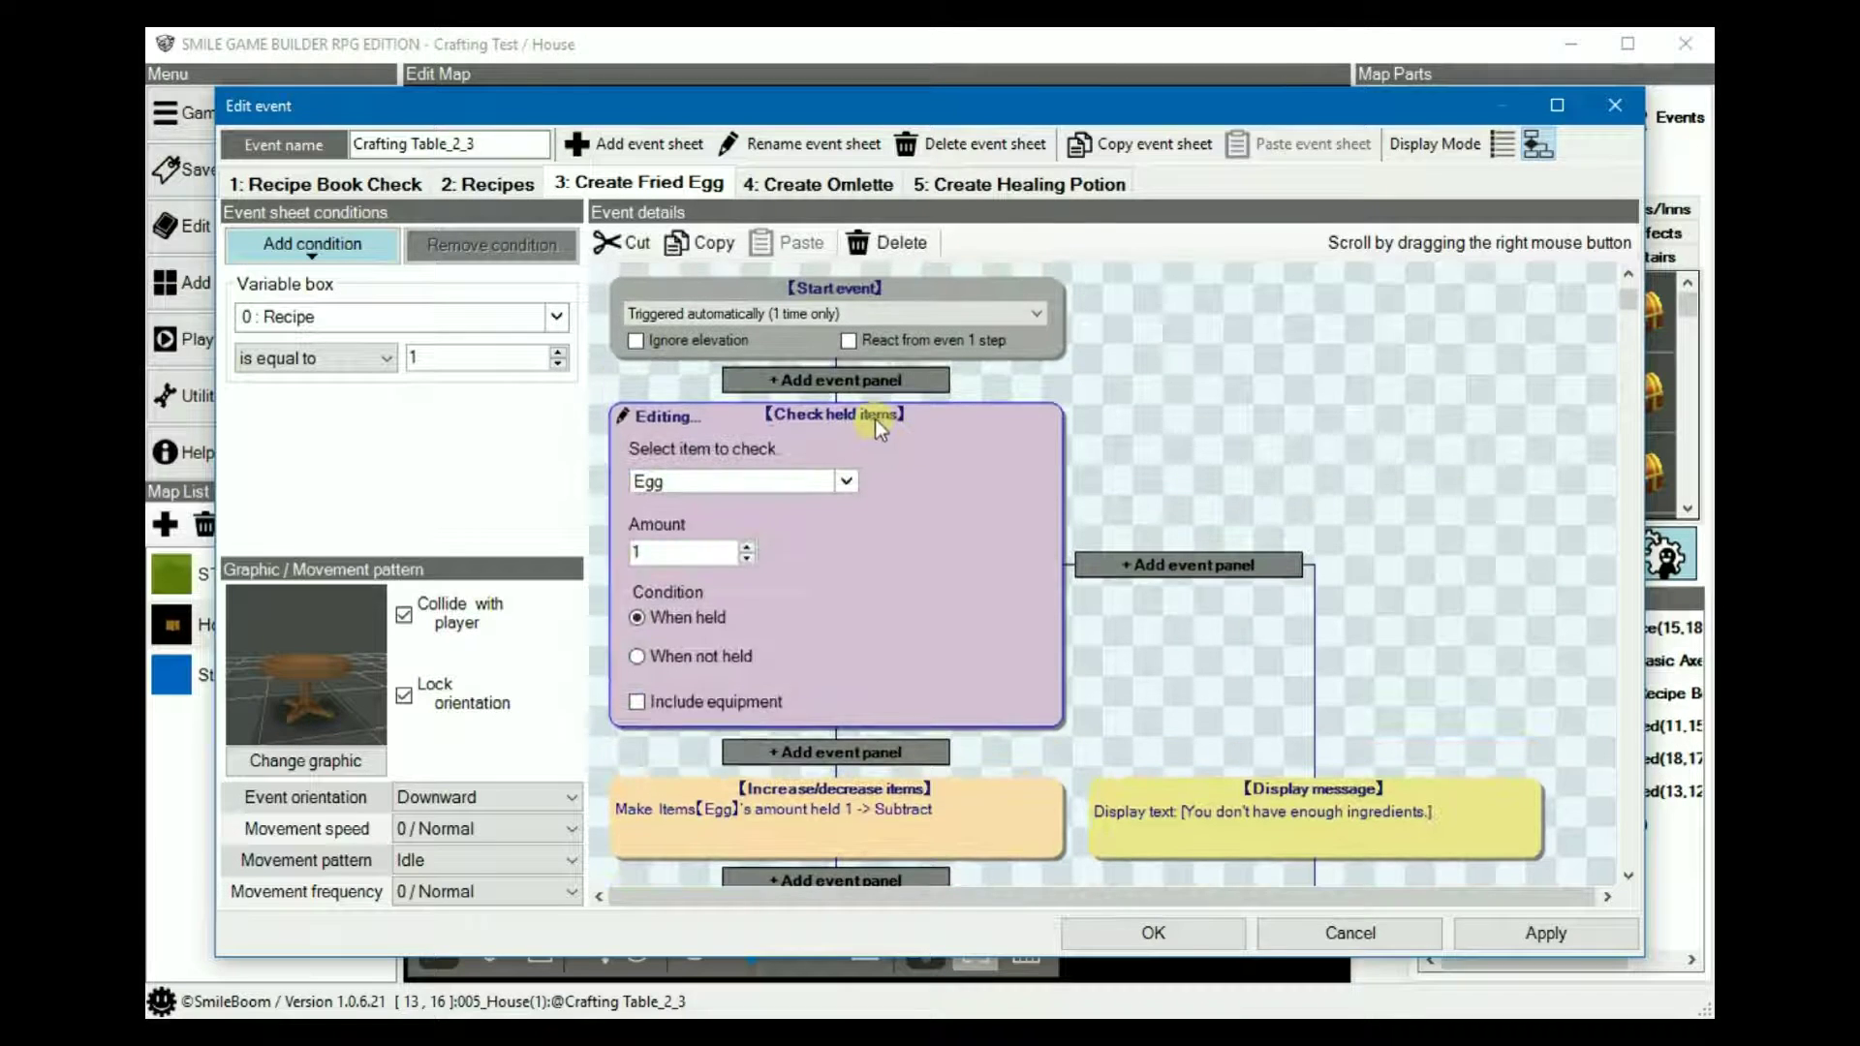
right_click_drag(1100, 441, 1116, 318)
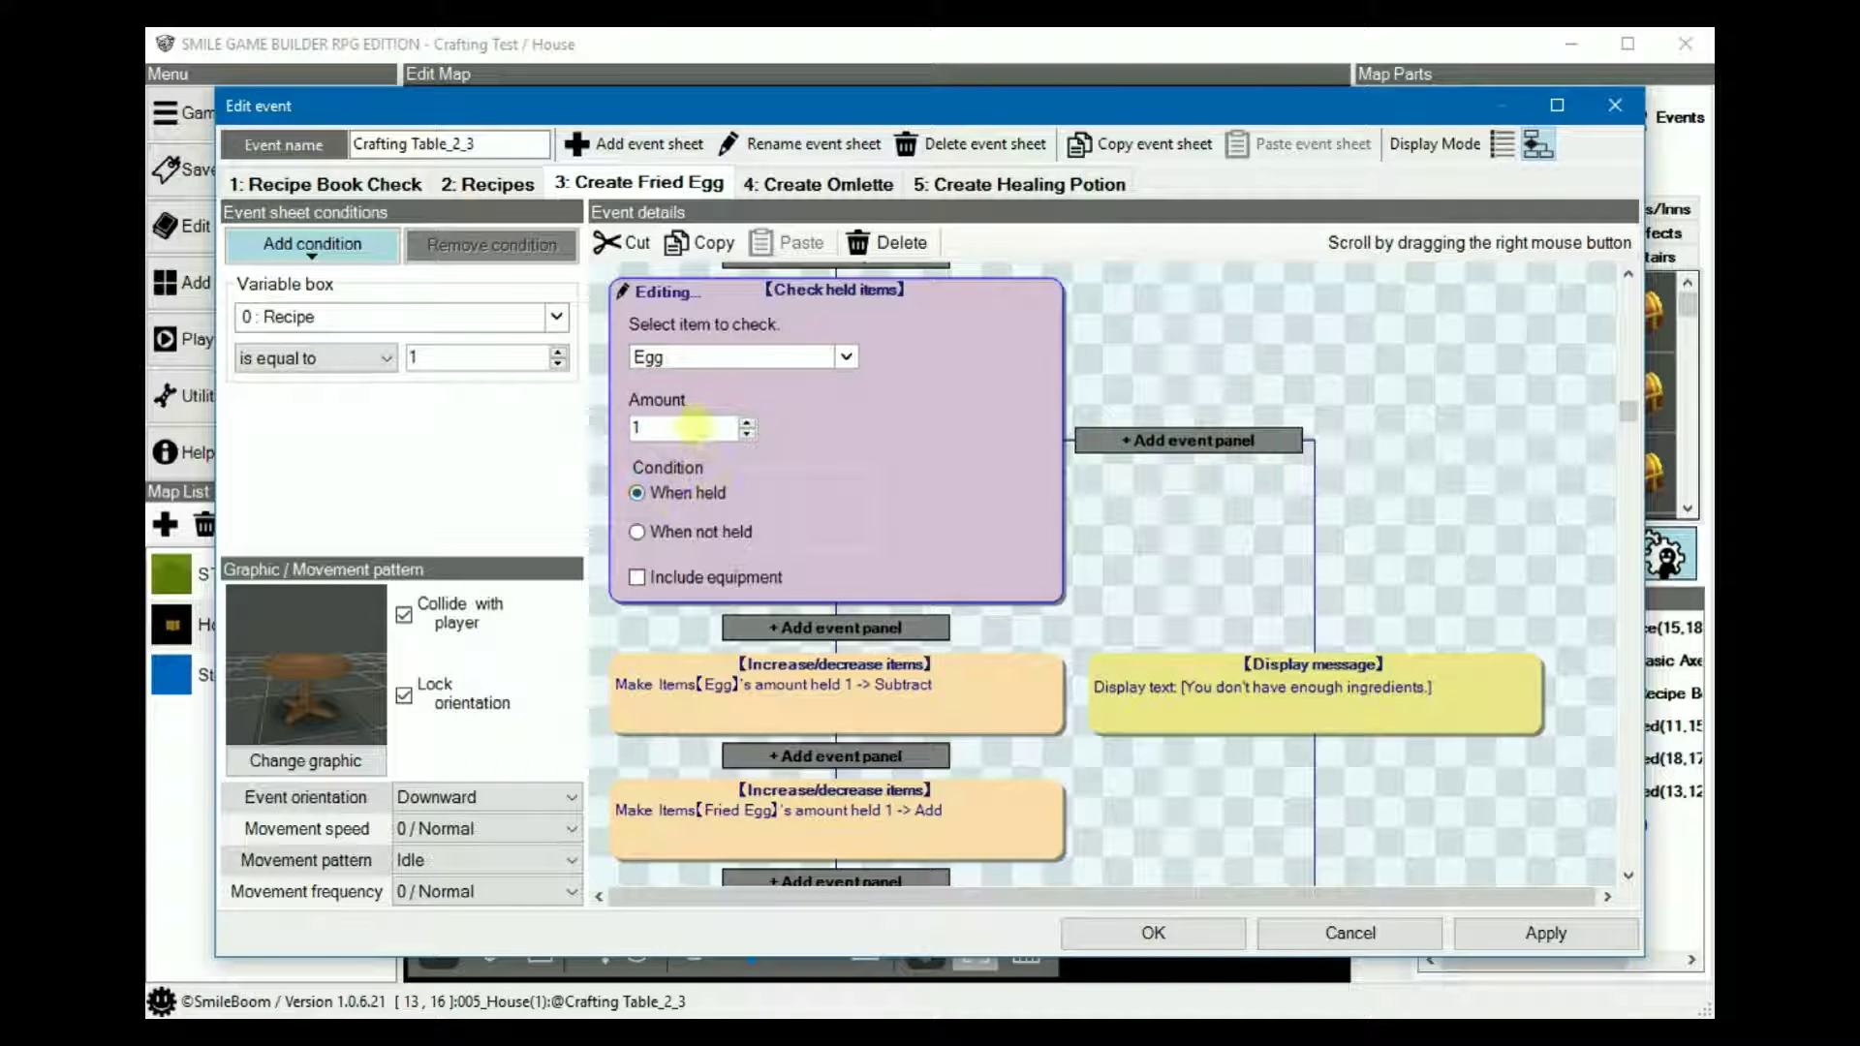
left_click(1088, 540)
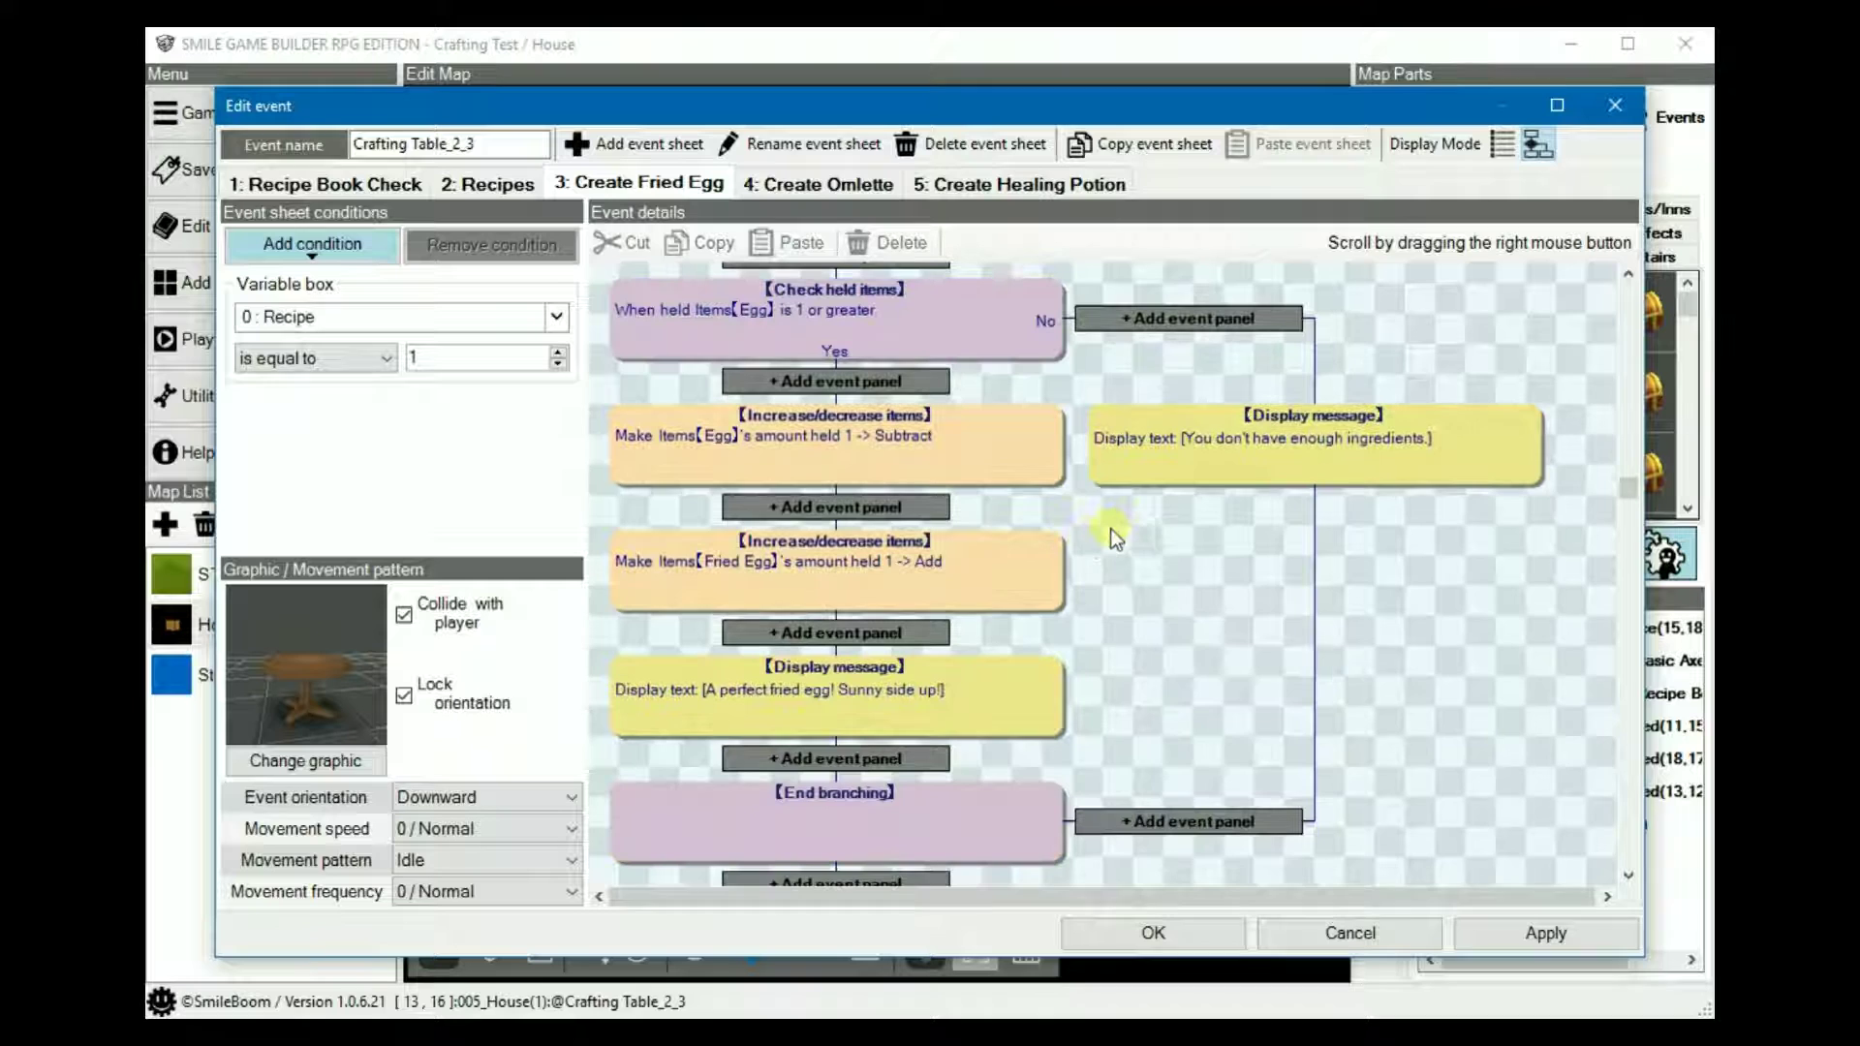
scroll(1102, 540, "down", 1)
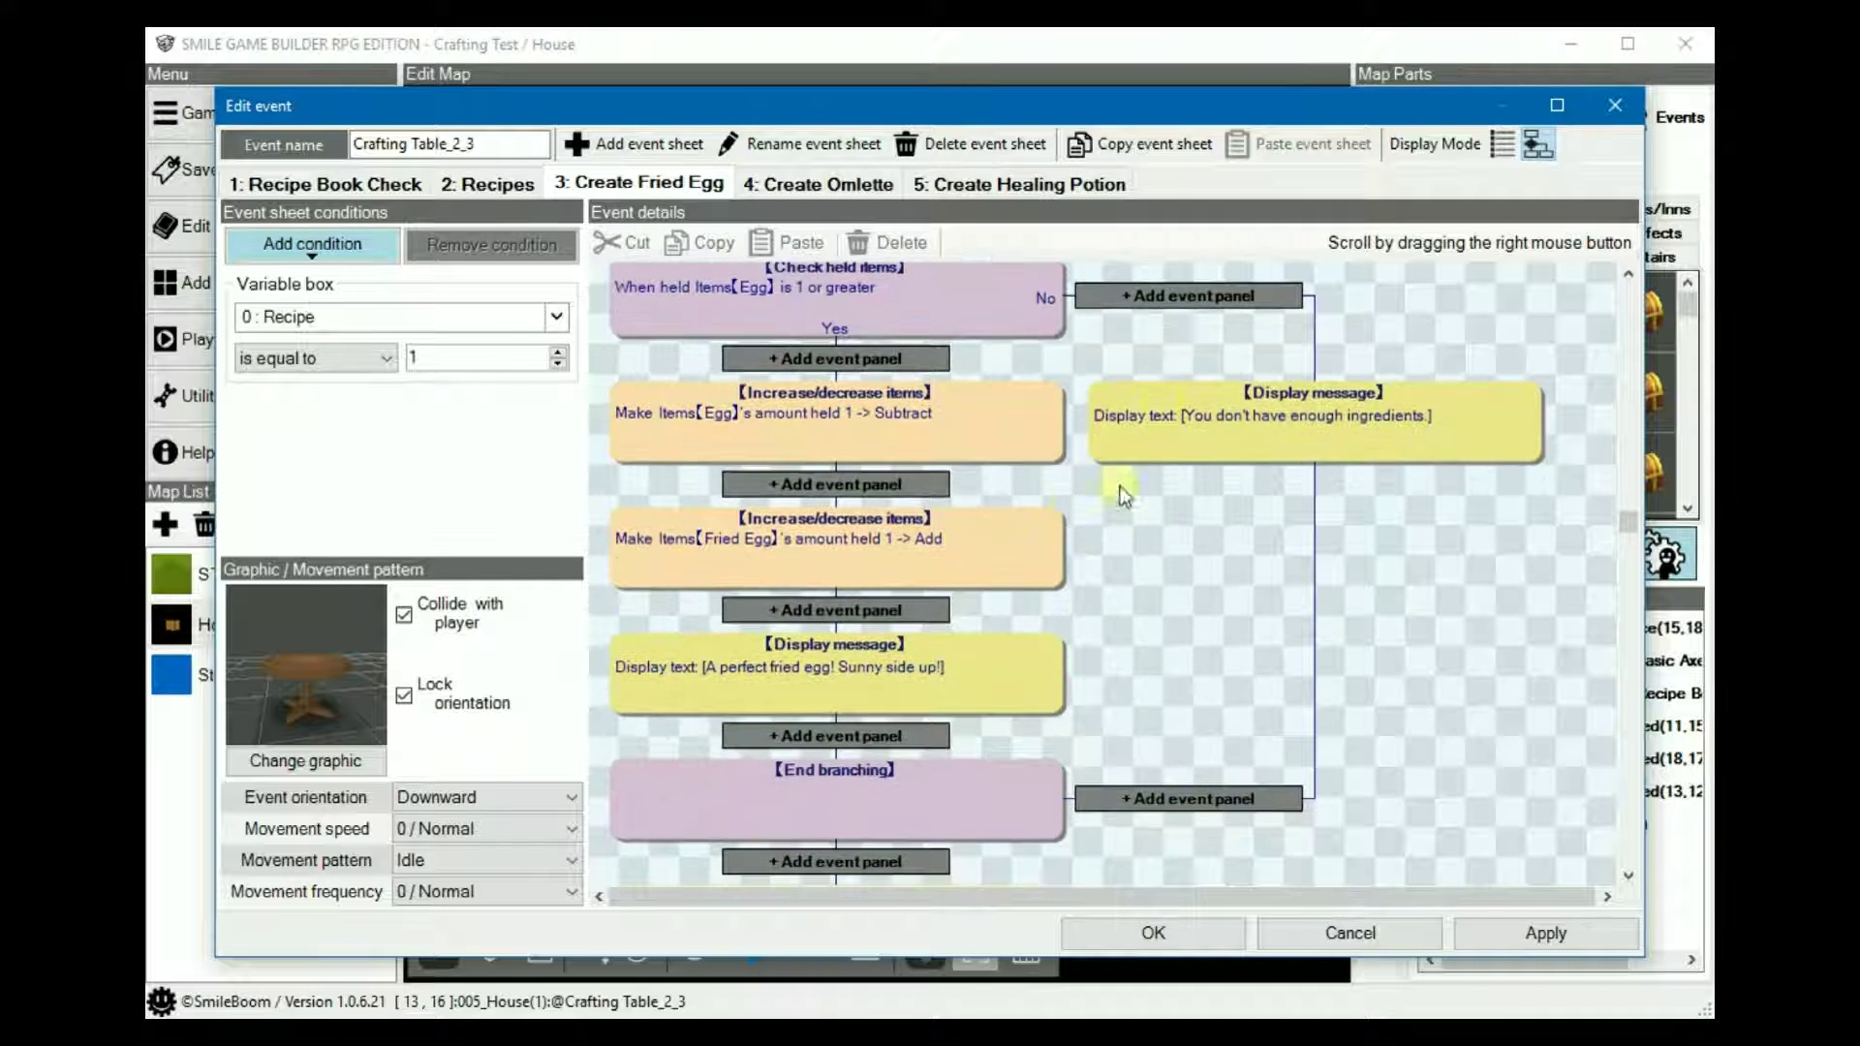
left_click(1268, 456)
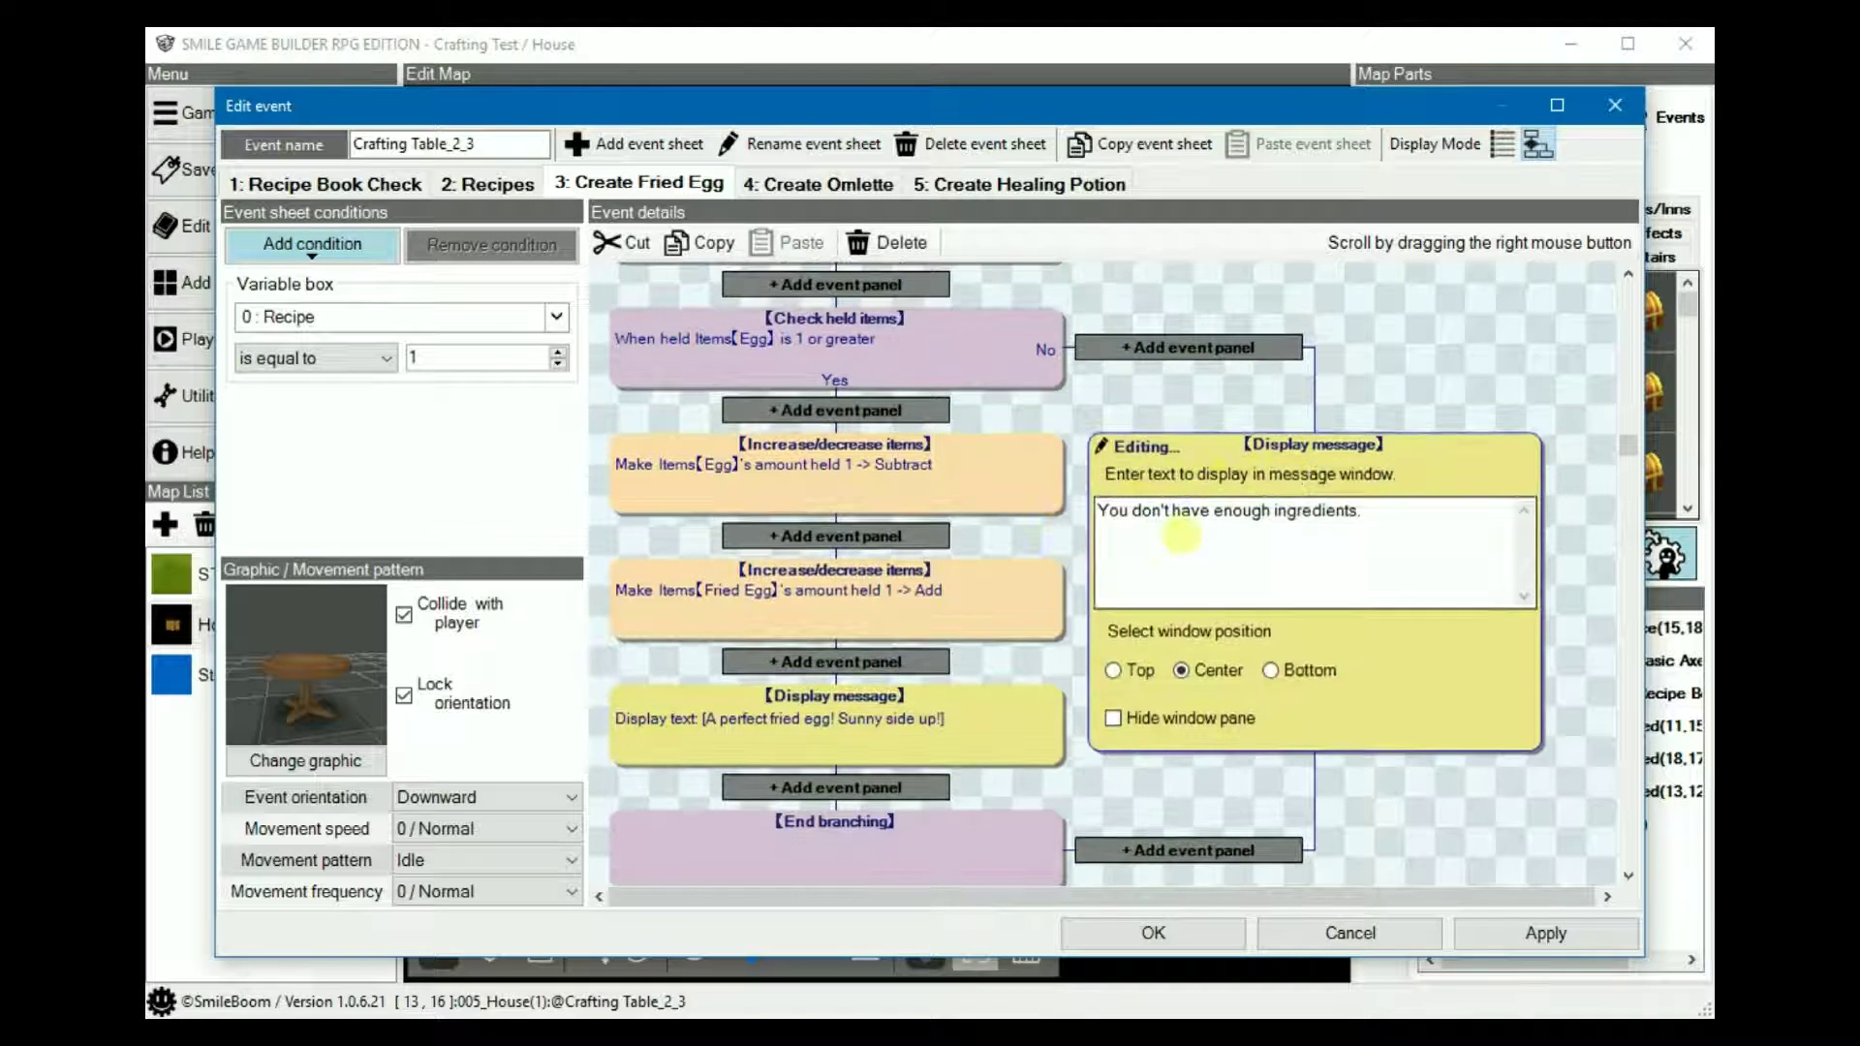
left_click(1302, 773)
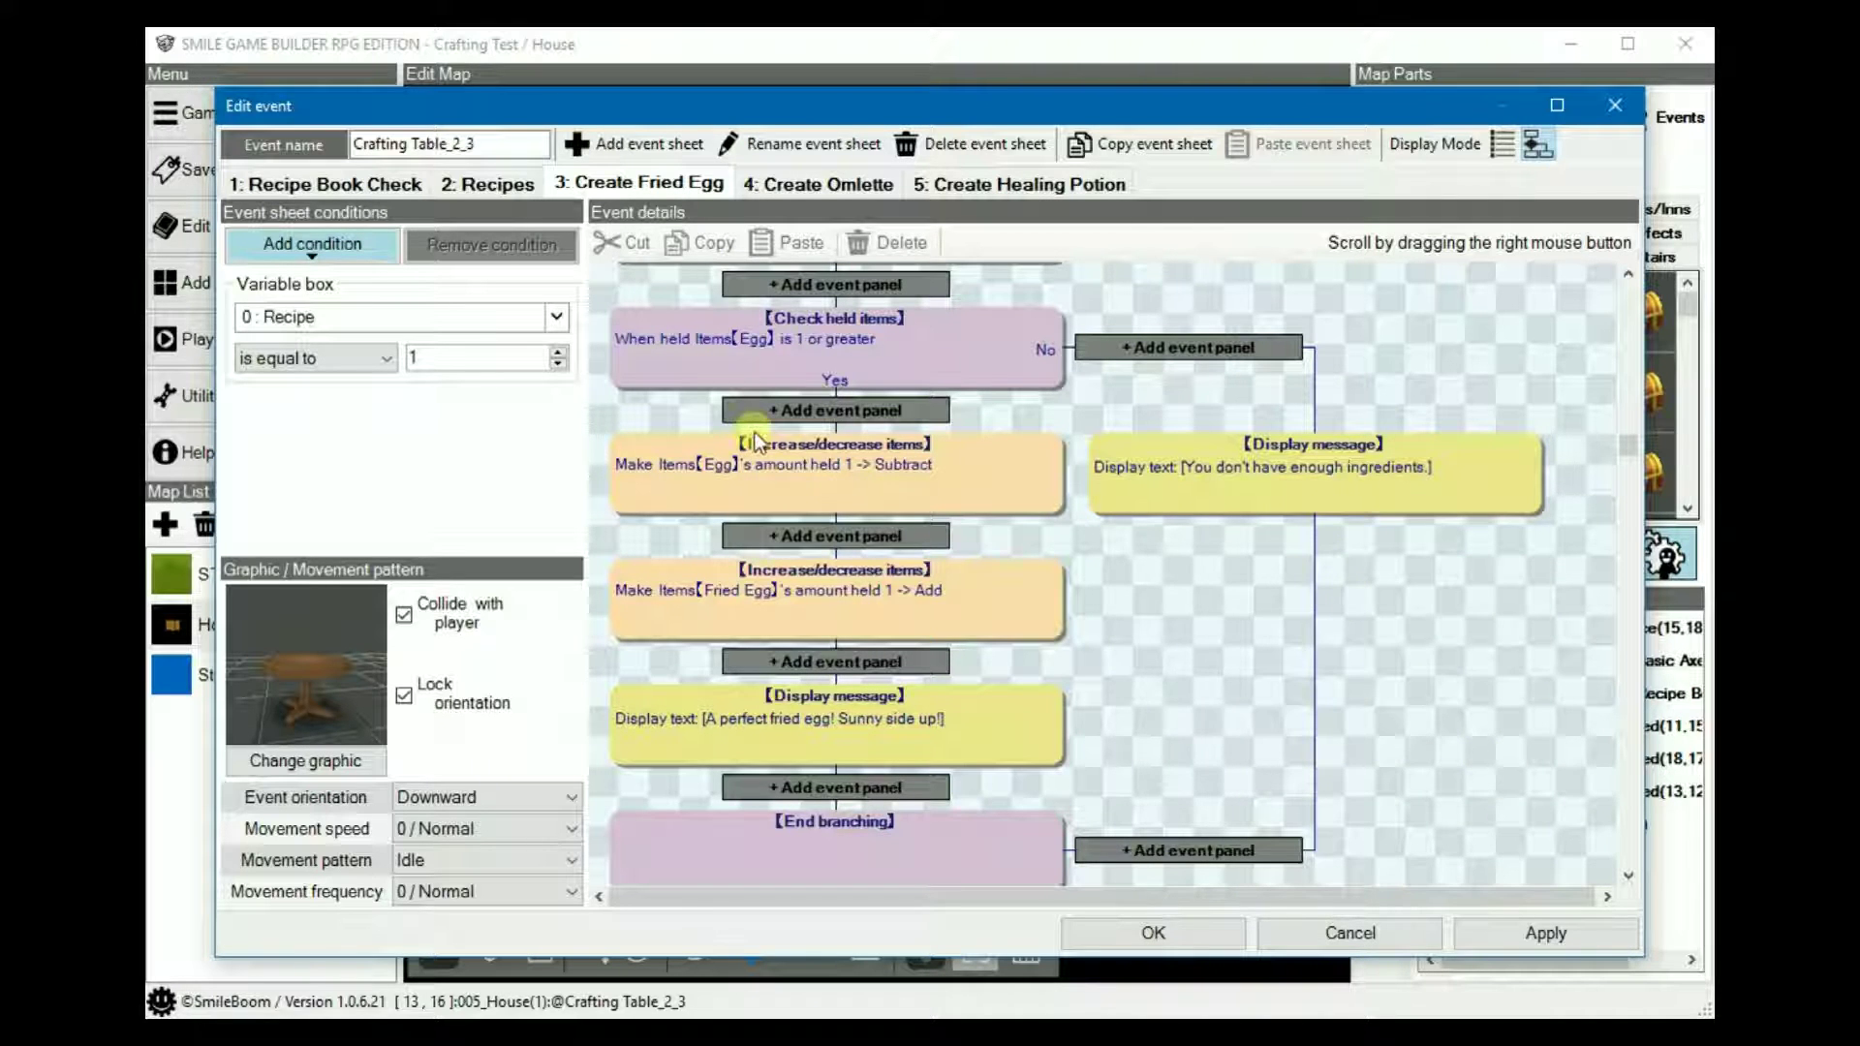
left_click(900, 460)
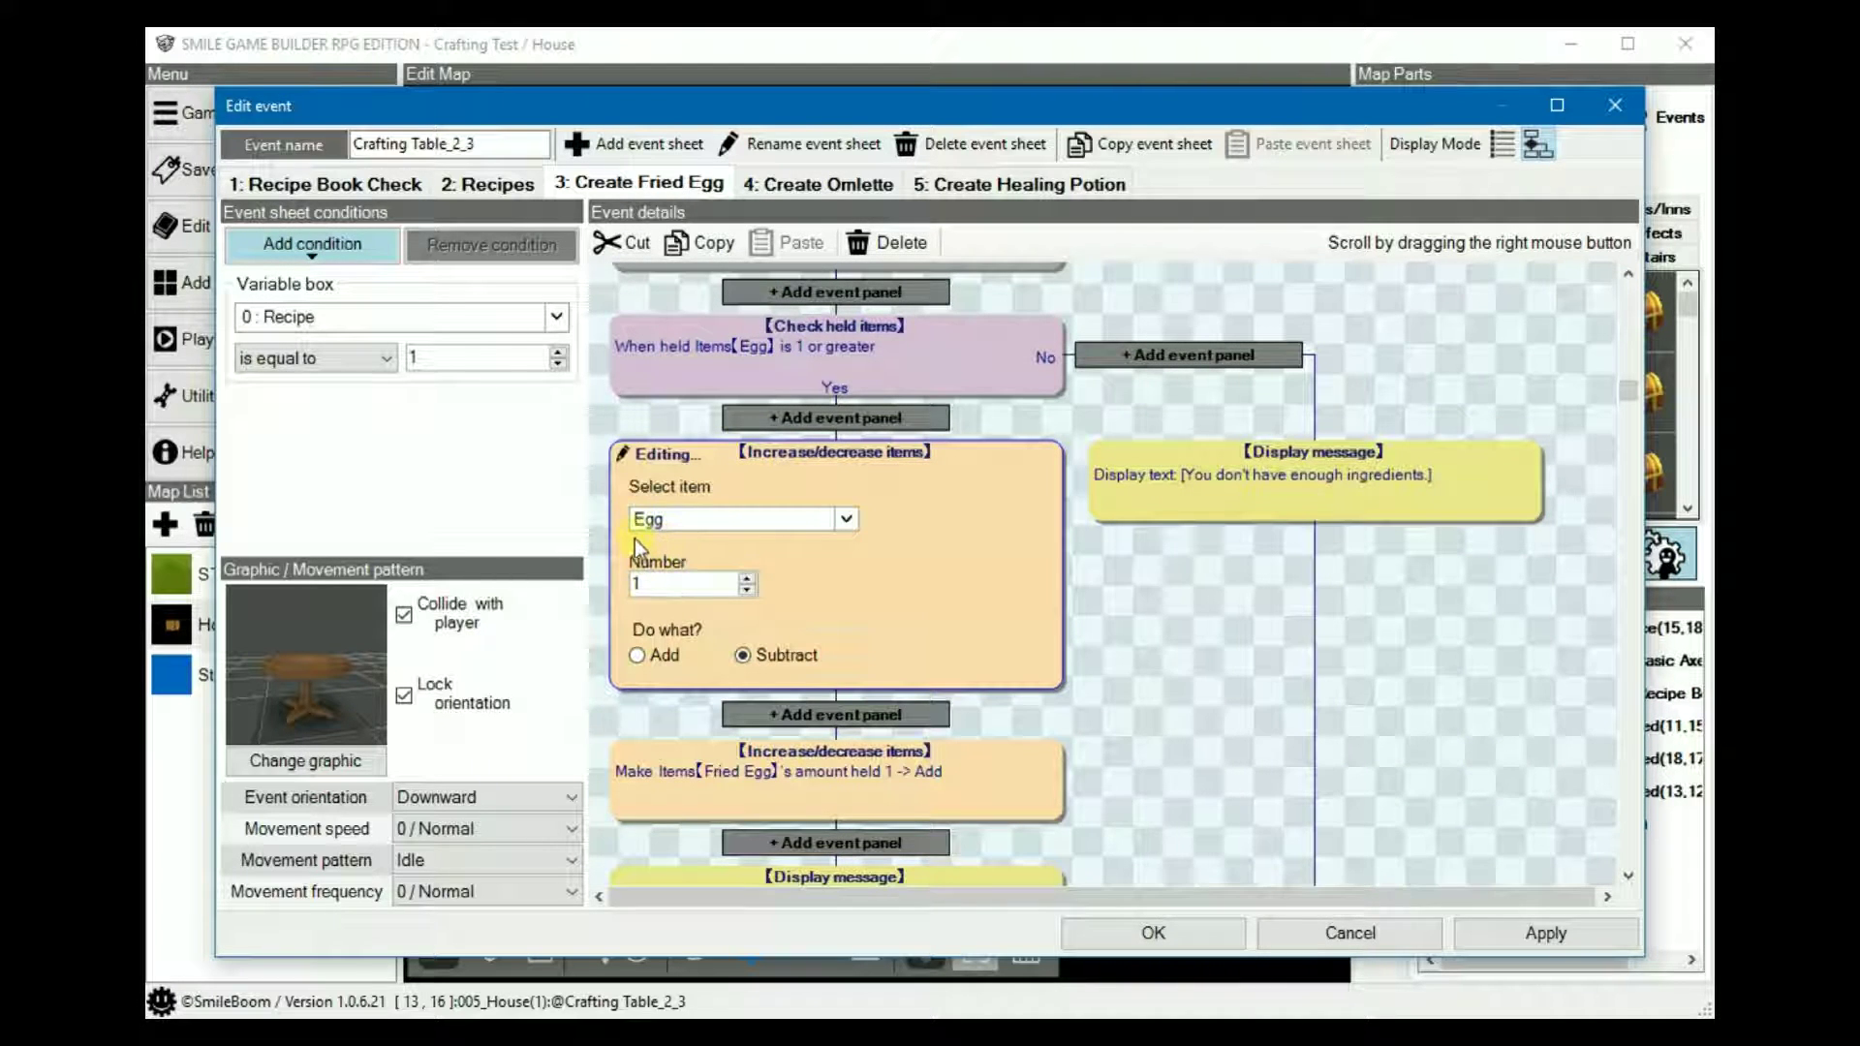
right_click_drag(1143, 665, 1147, 577)
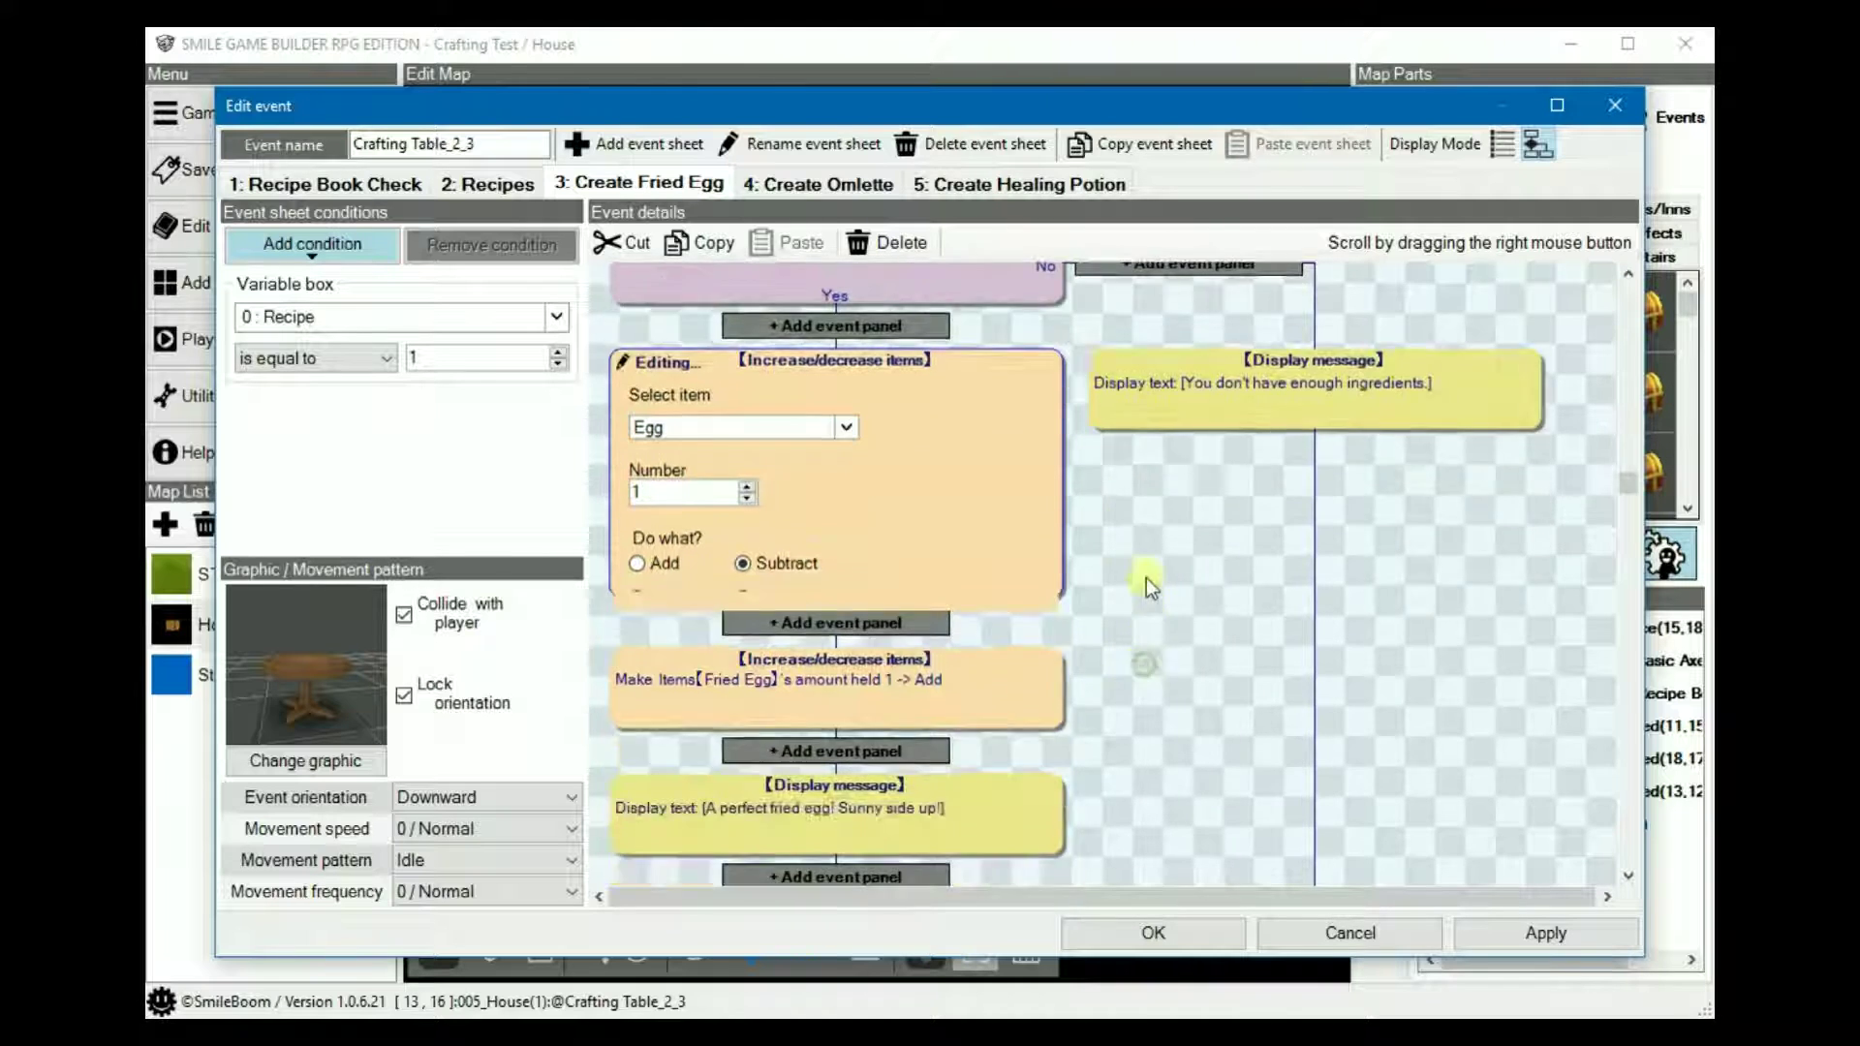
left_click(896, 599)
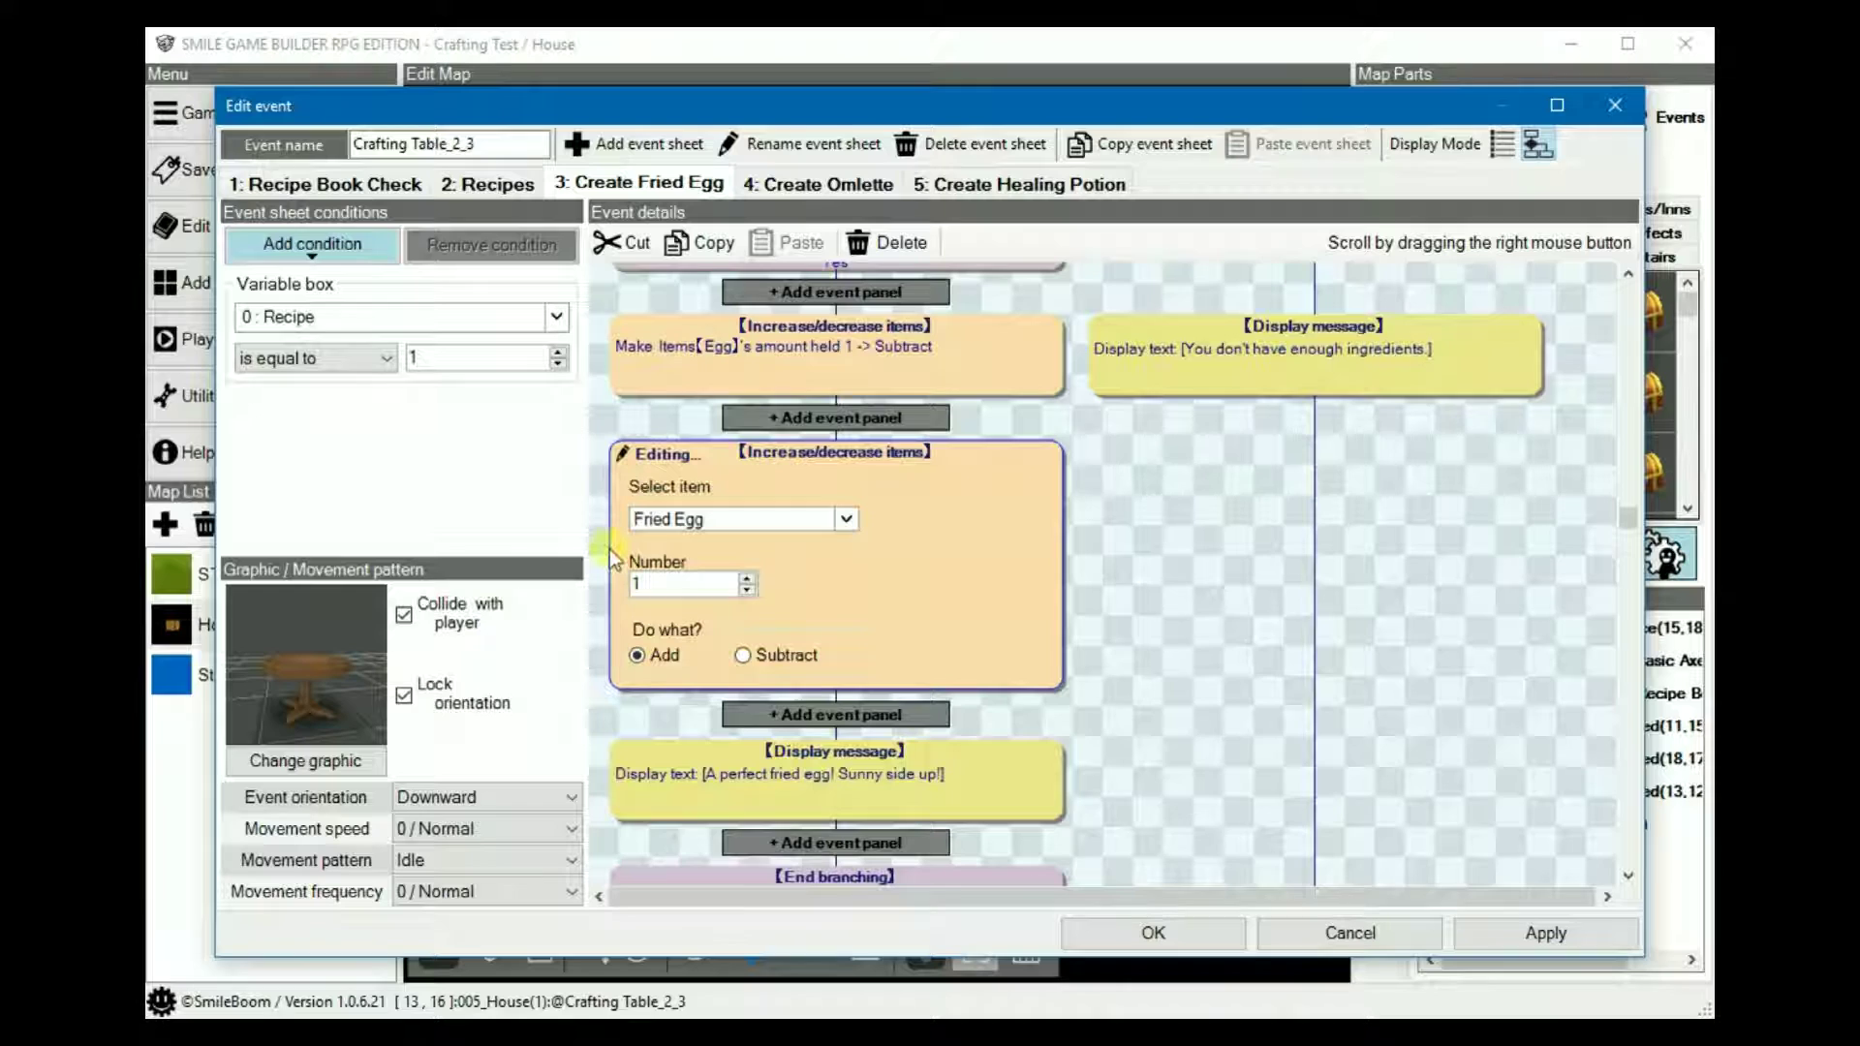
right_click_drag(1189, 655, 1197, 524)
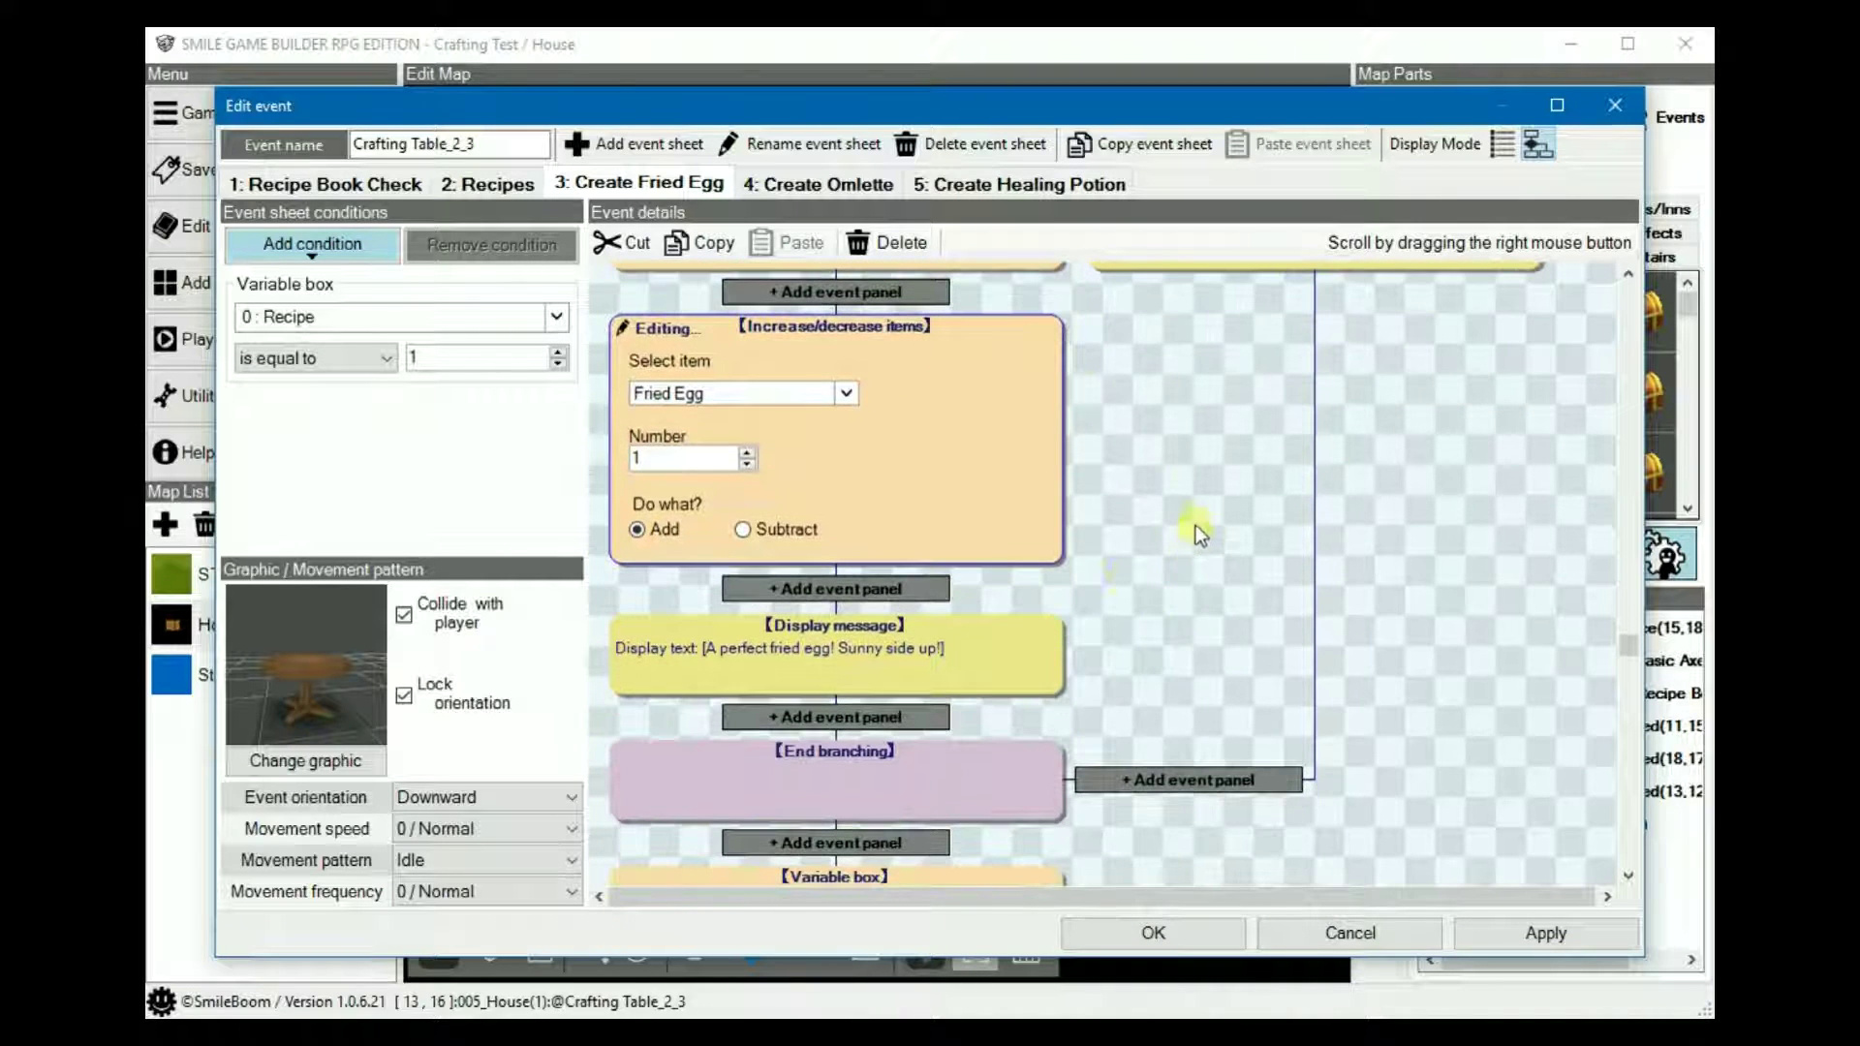
left_click(917, 660)
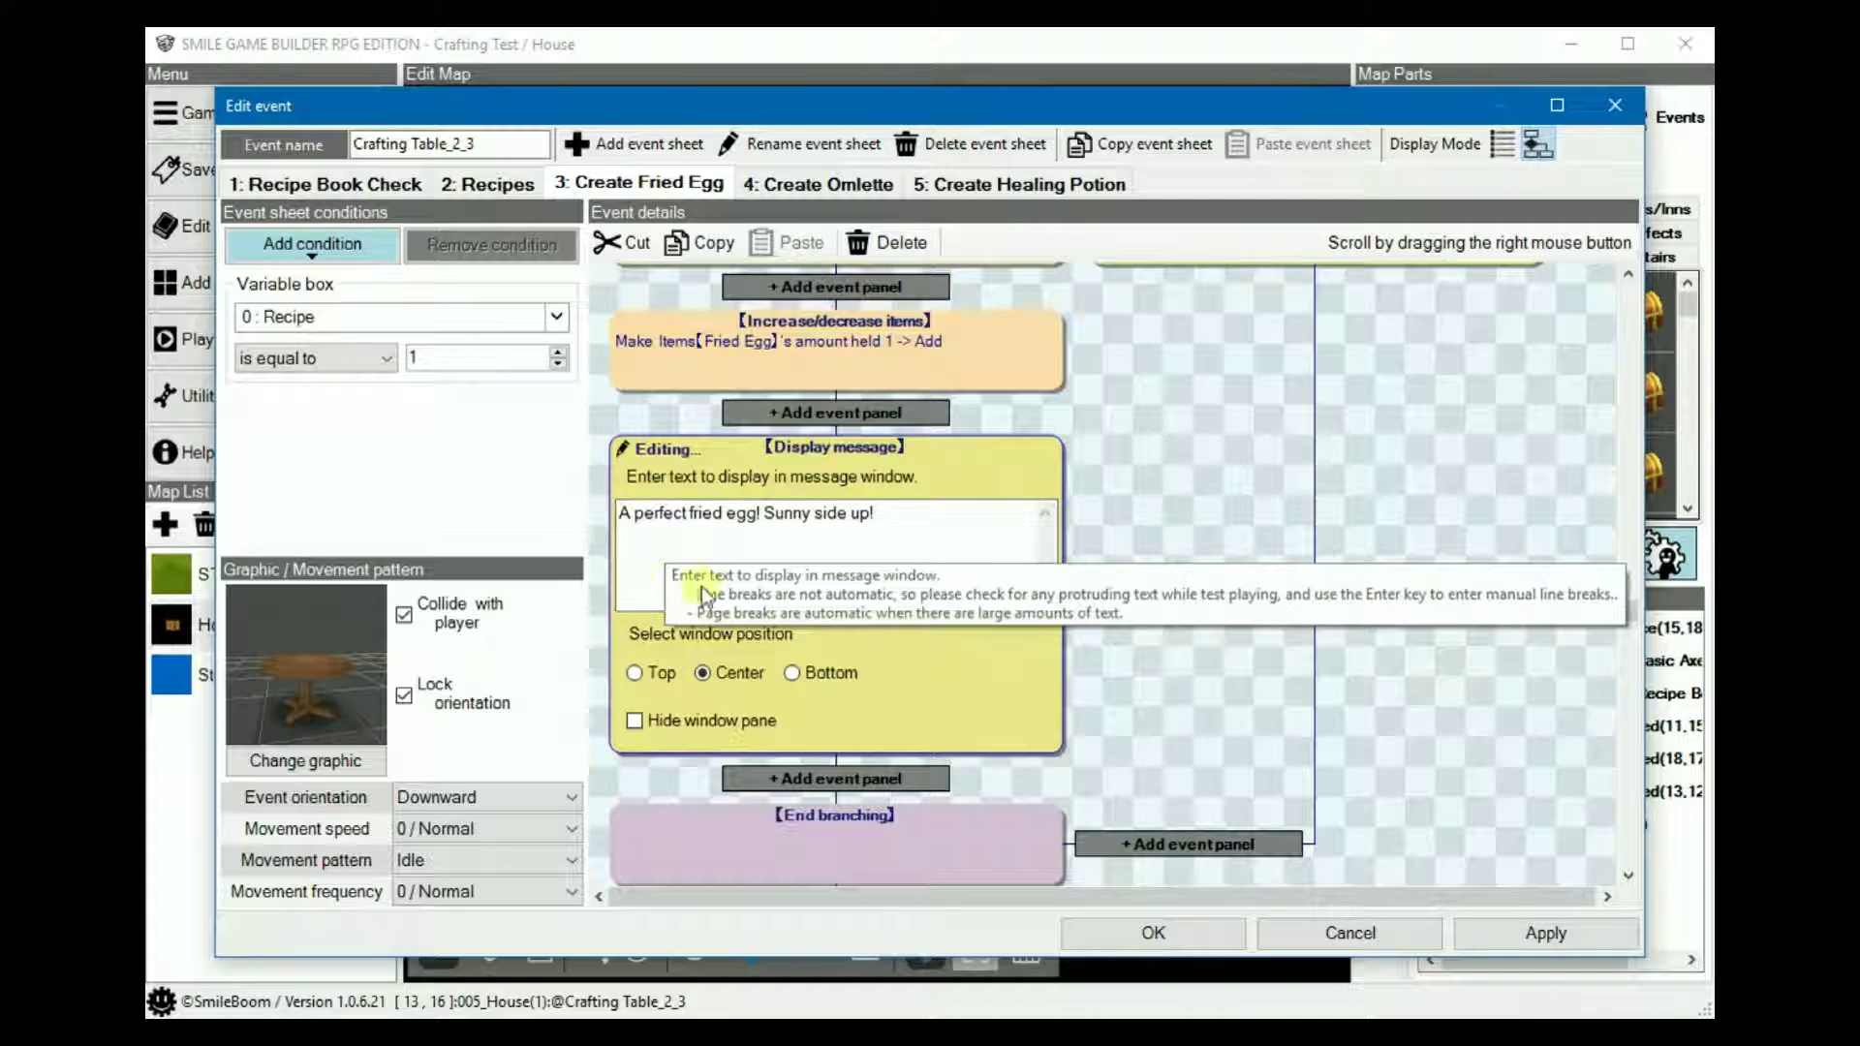
left_click(1140, 512)
scroll(1126, 738, "down", 1)
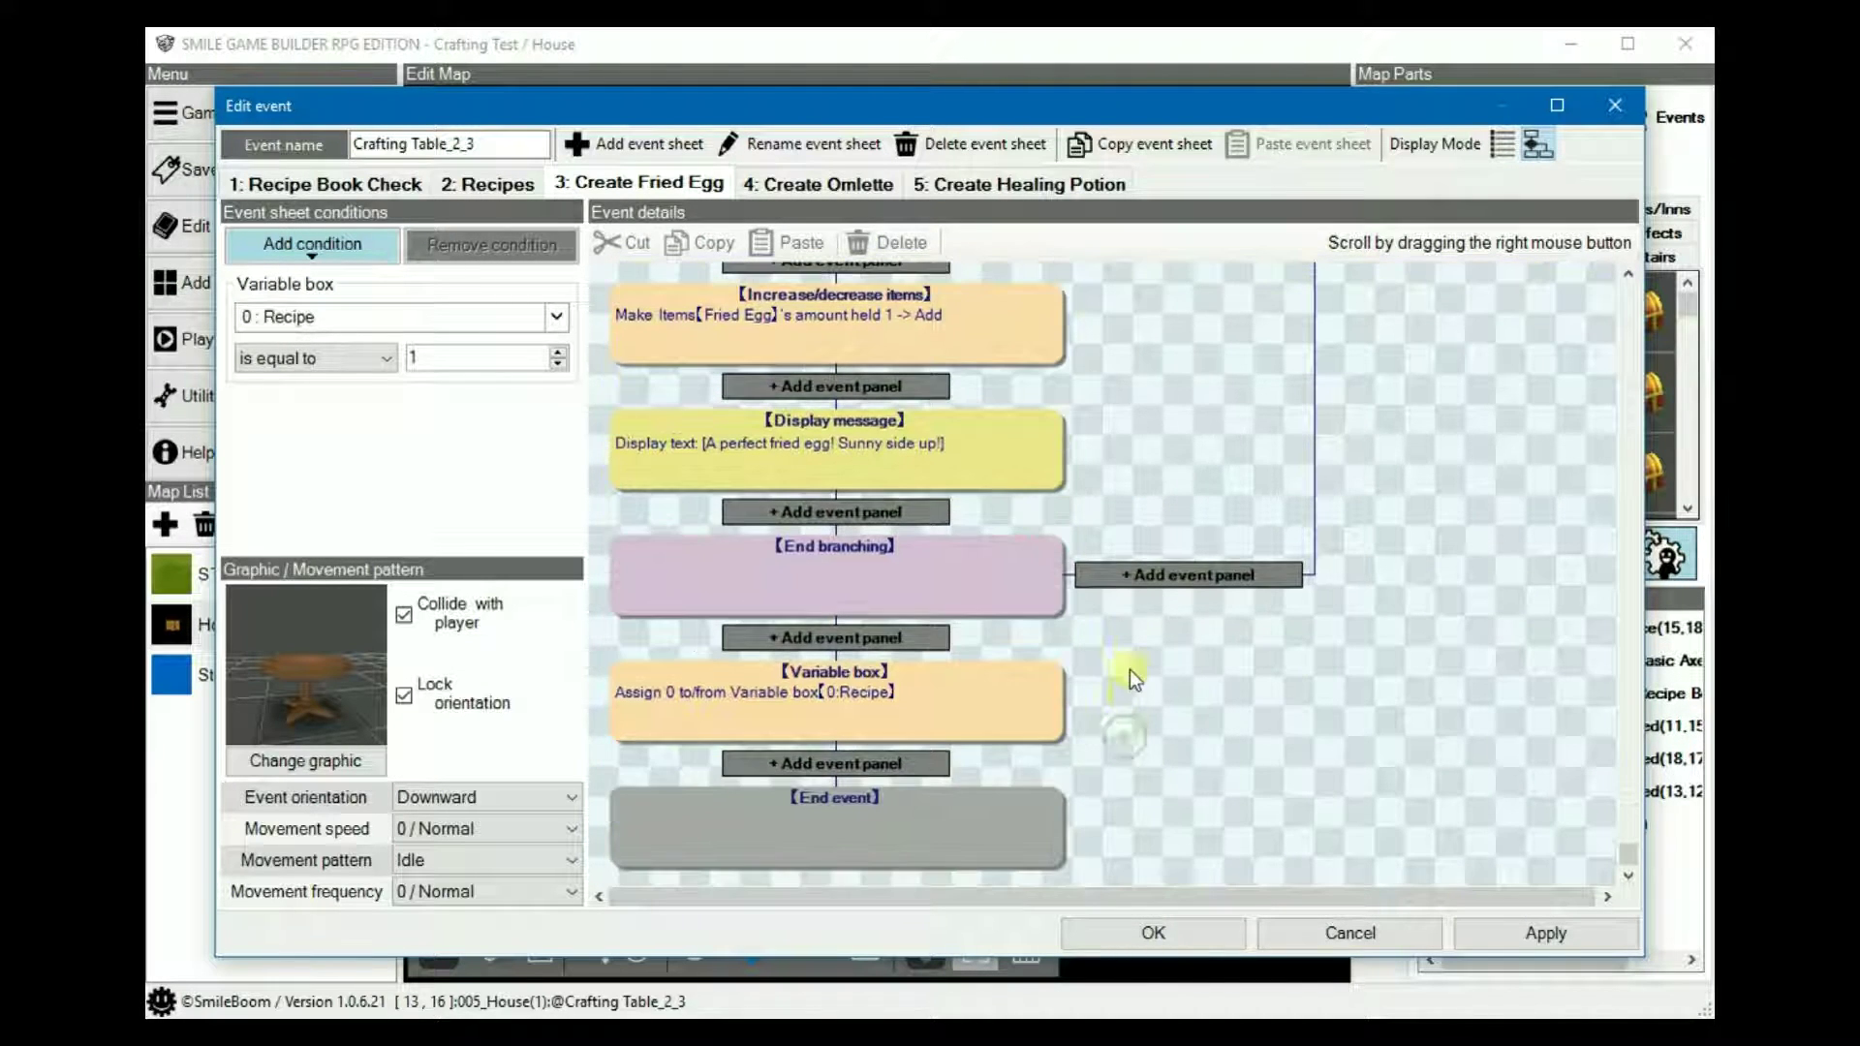
left_click(802, 676)
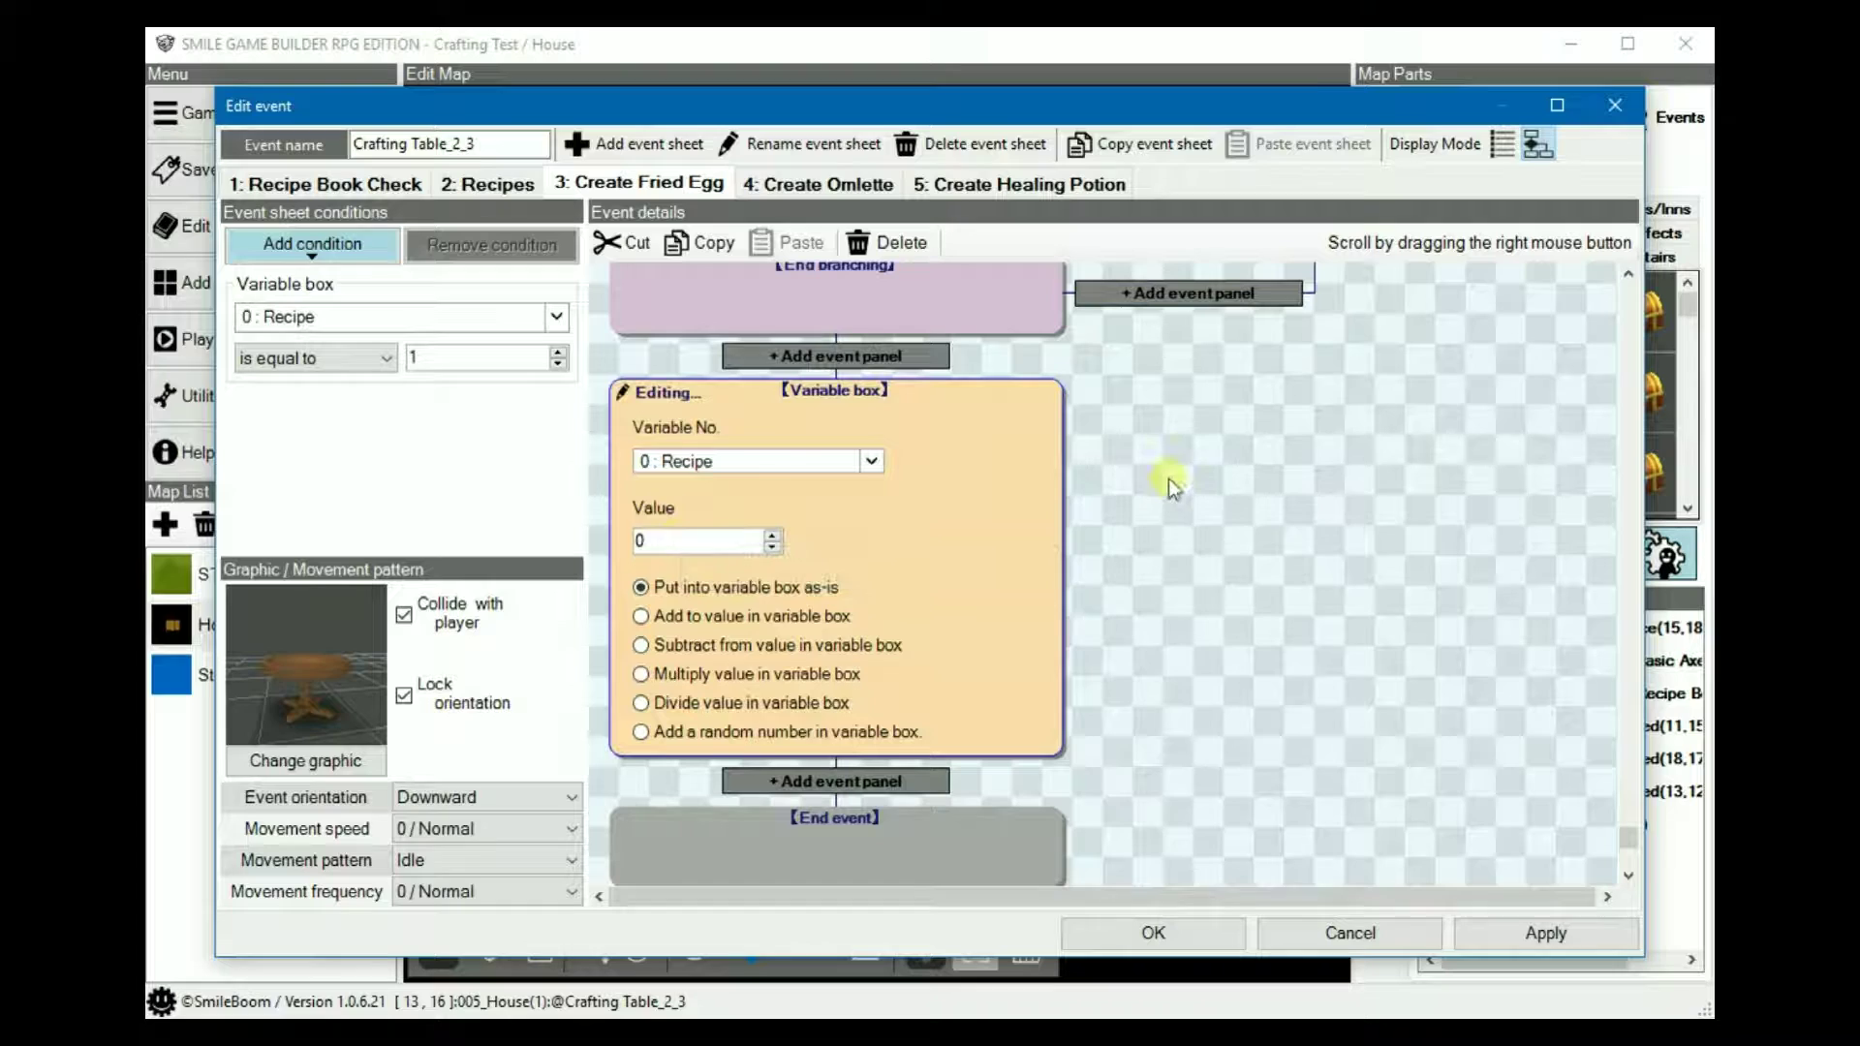
- Open the Create Omlette sheet and review its two-Egg check and two-Egg removal
left_click(828, 184)
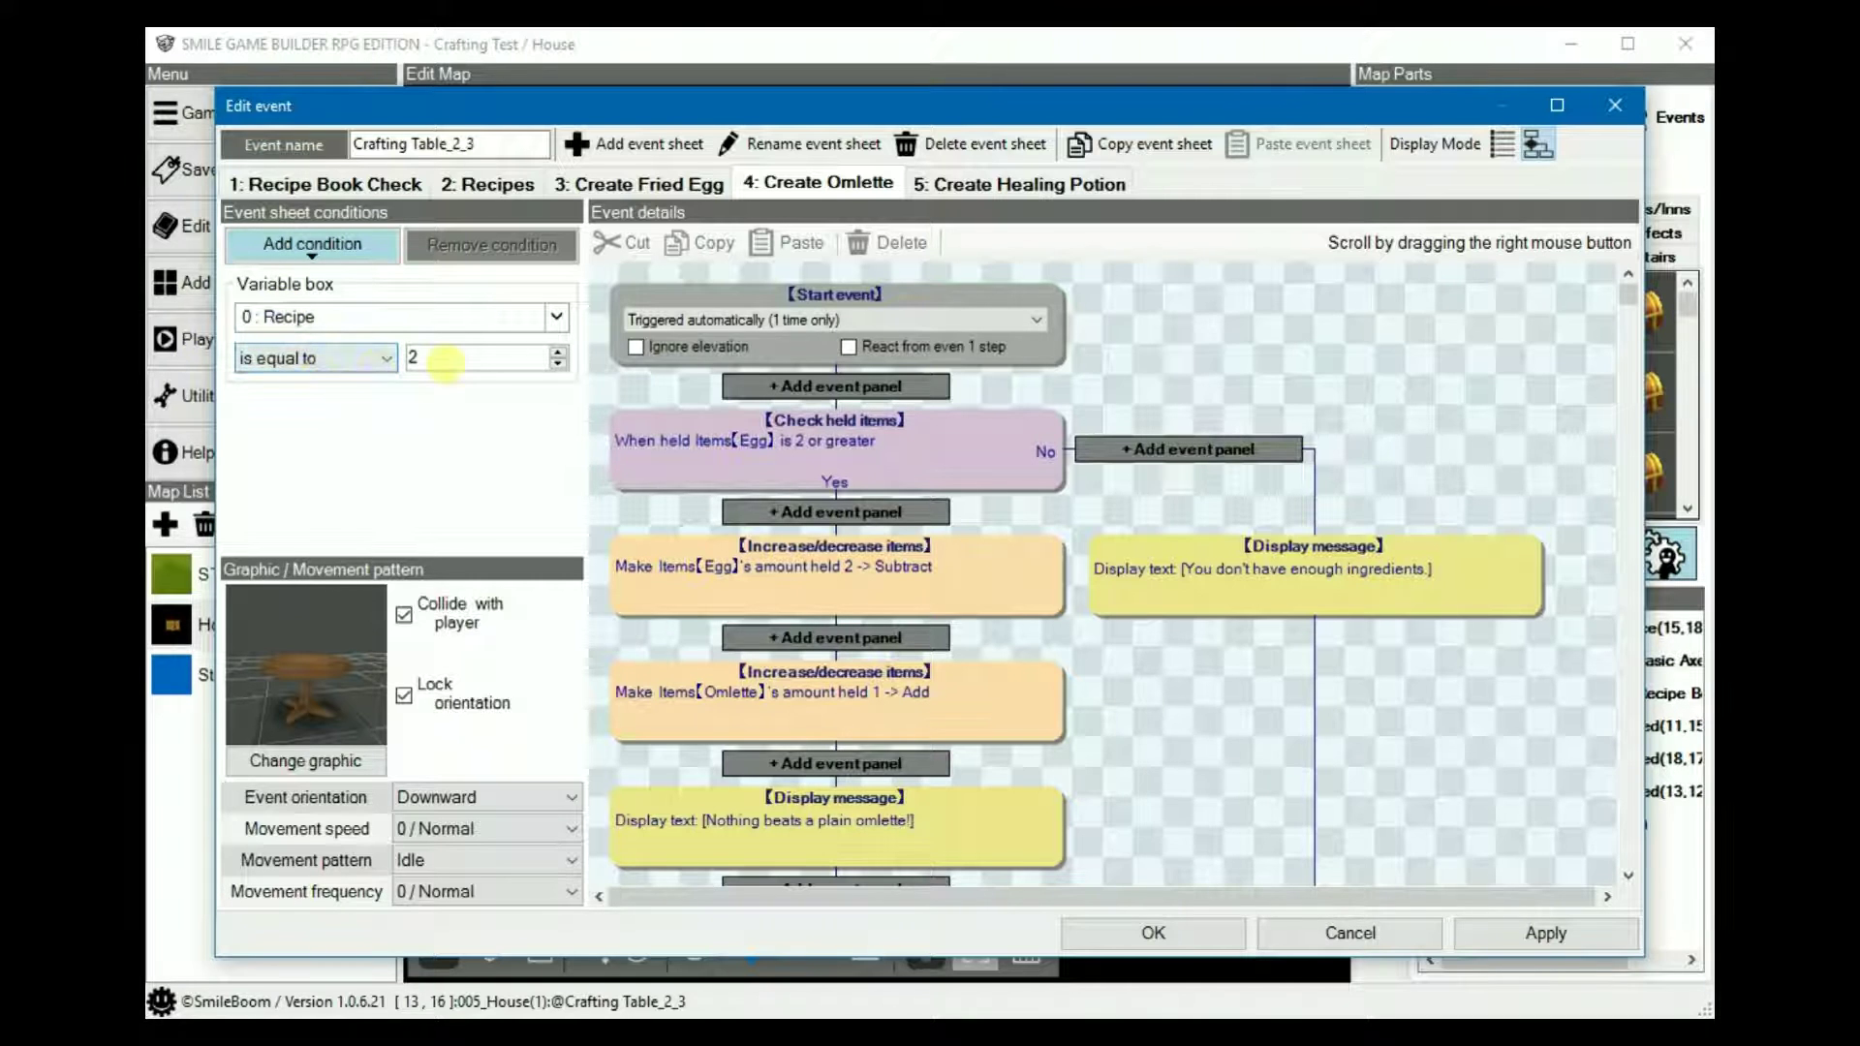
left_click(982, 455)
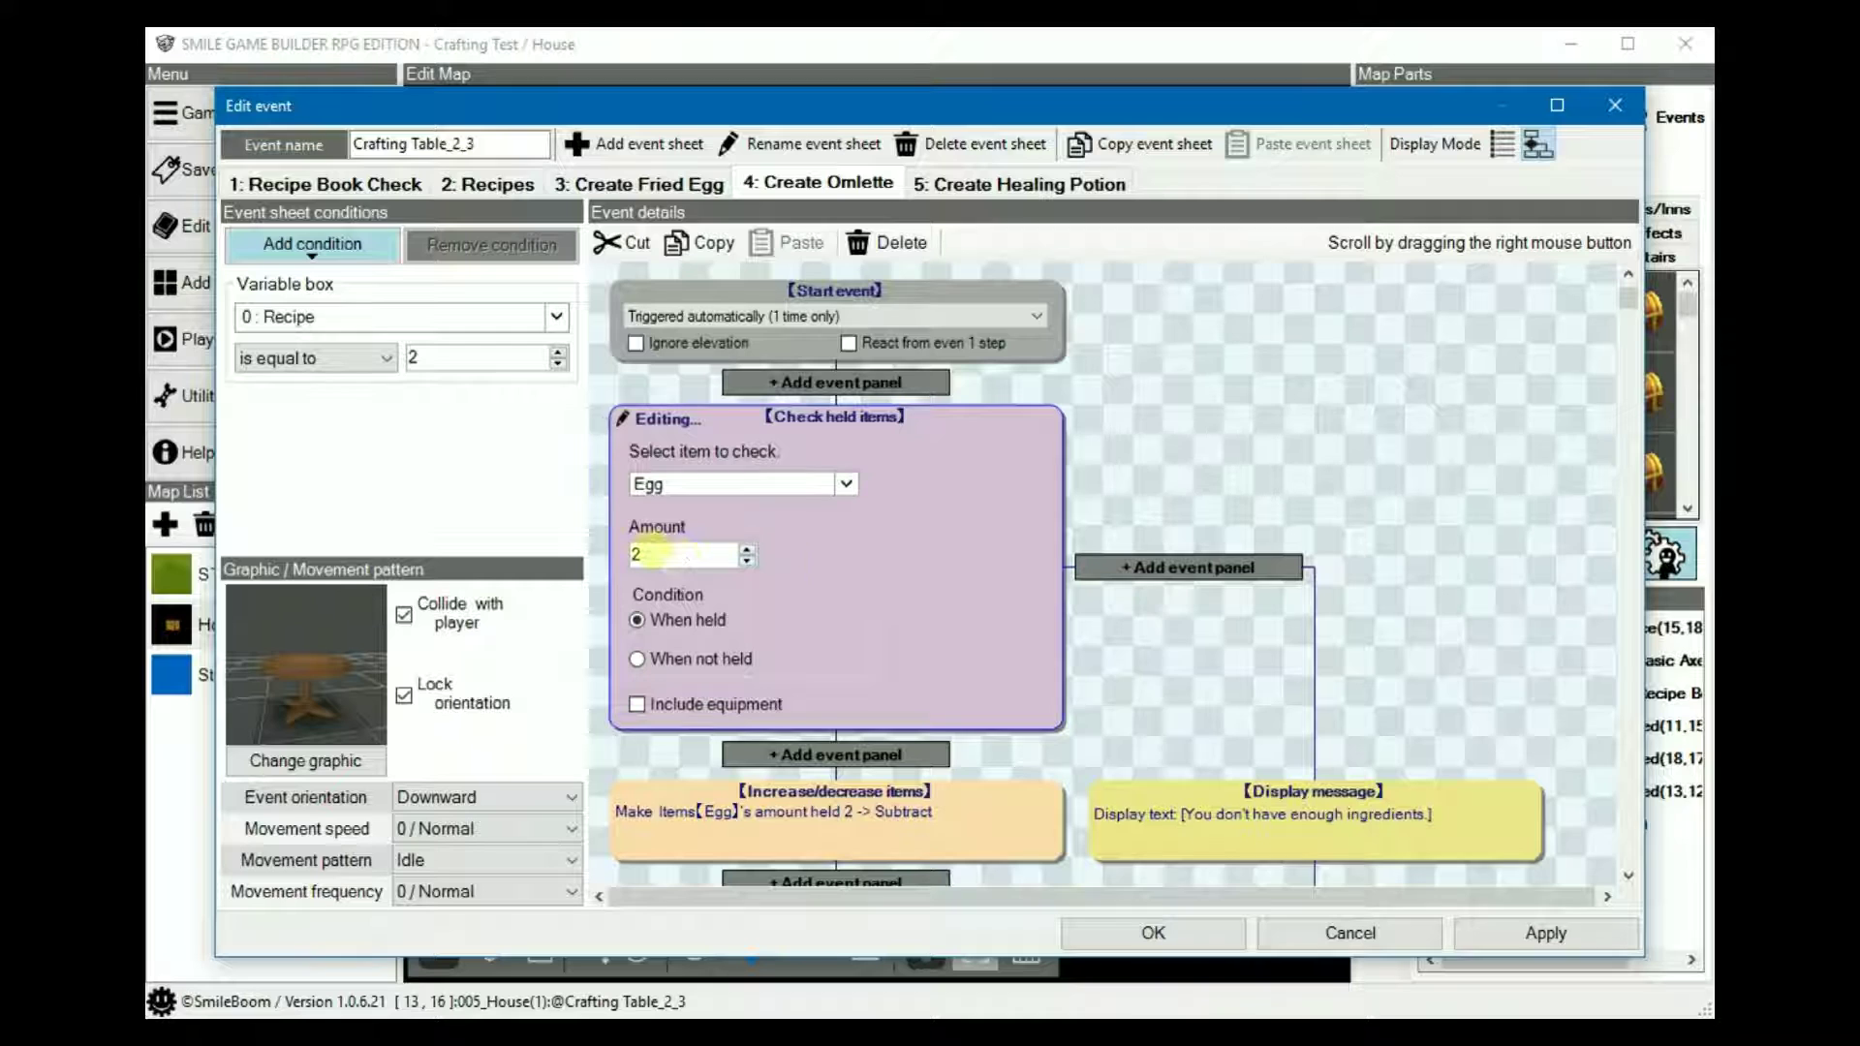
right_click_drag(1124, 676, 1153, 434)
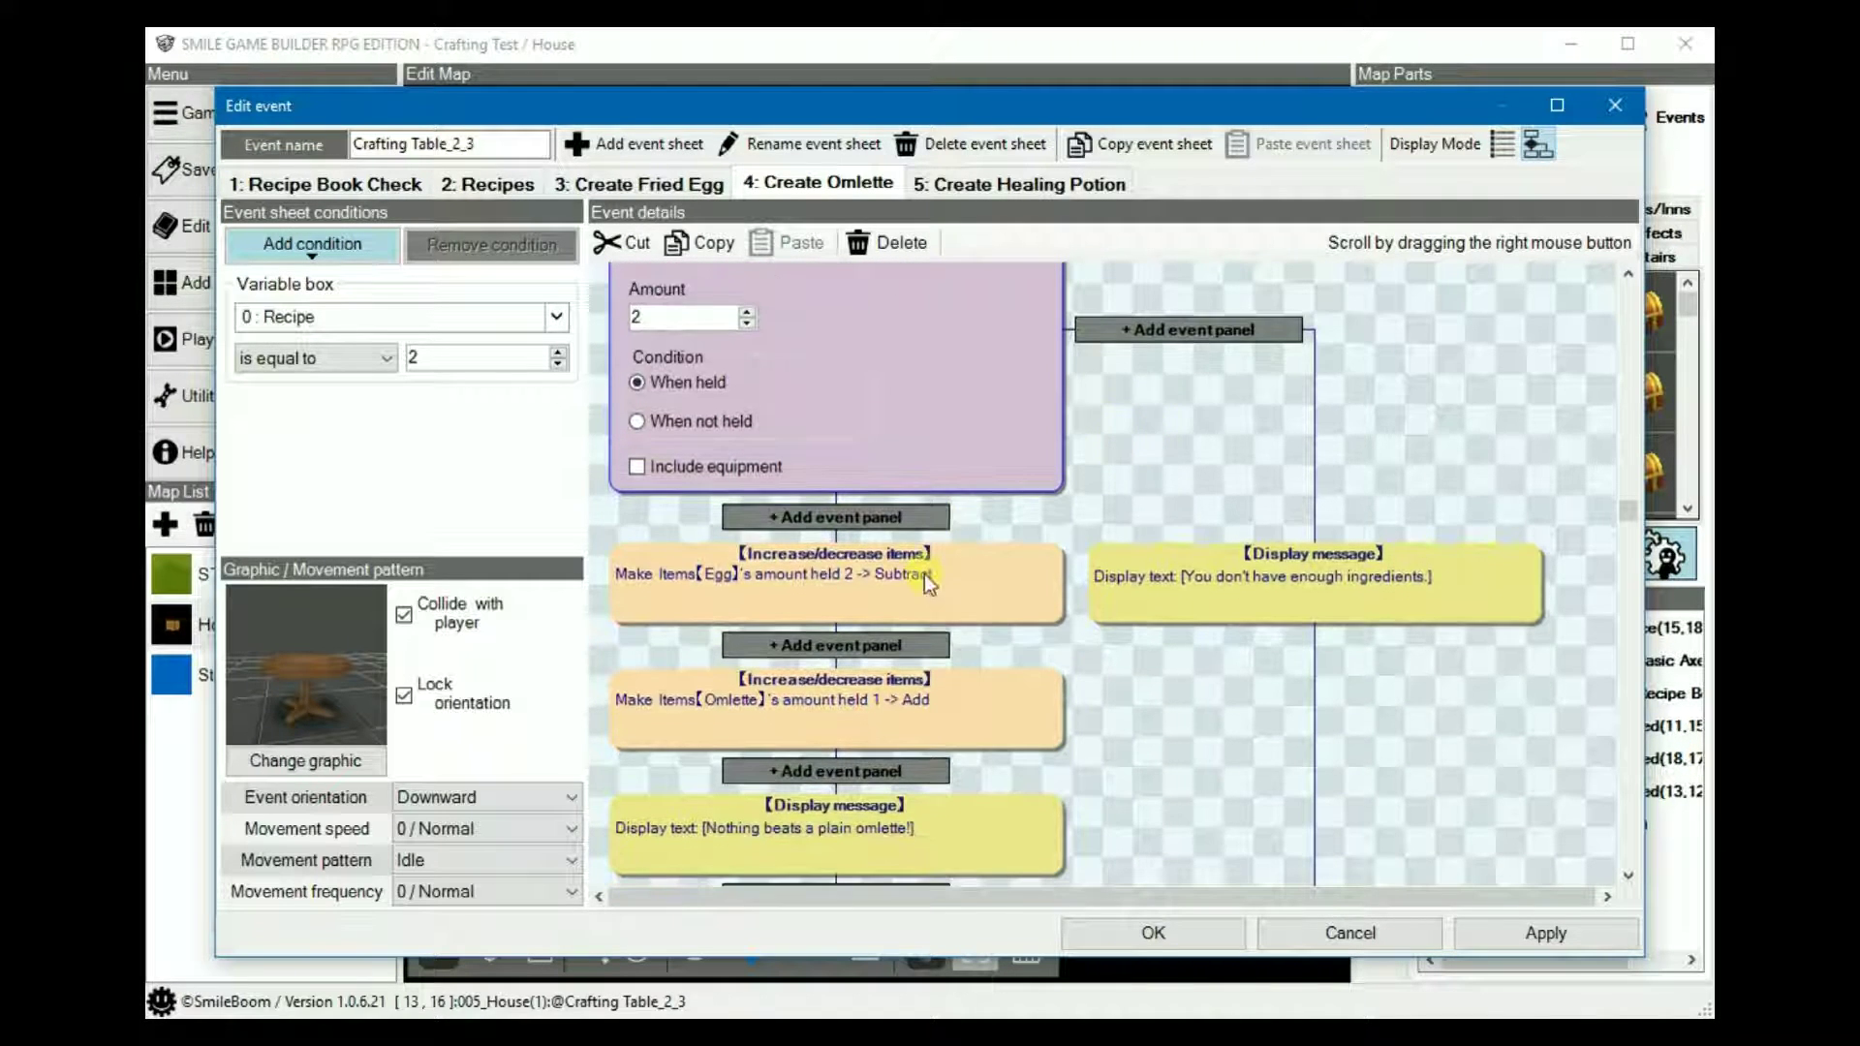
left_click(866, 582)
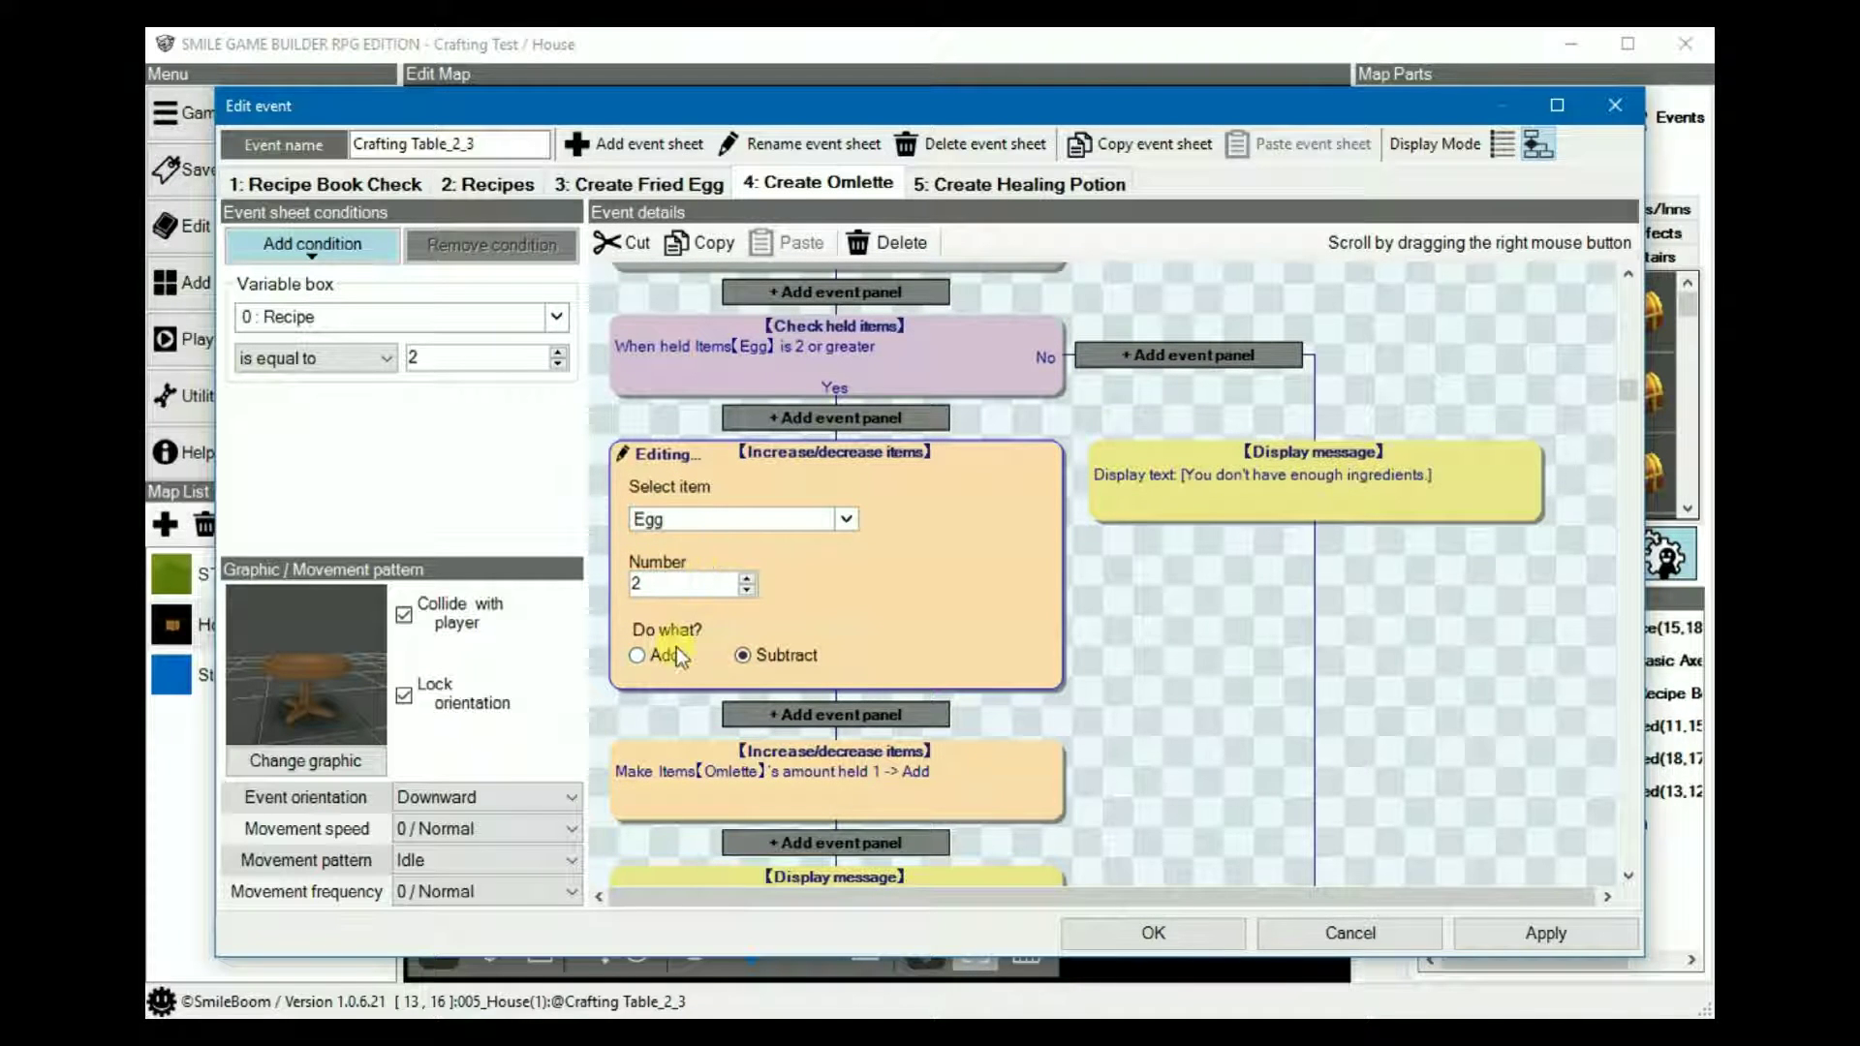
right_click_drag(1131, 674, 1122, 487)
- Review the one-Omlette reward, success message, and the step resetting Recipe to 0
left_click(884, 597)
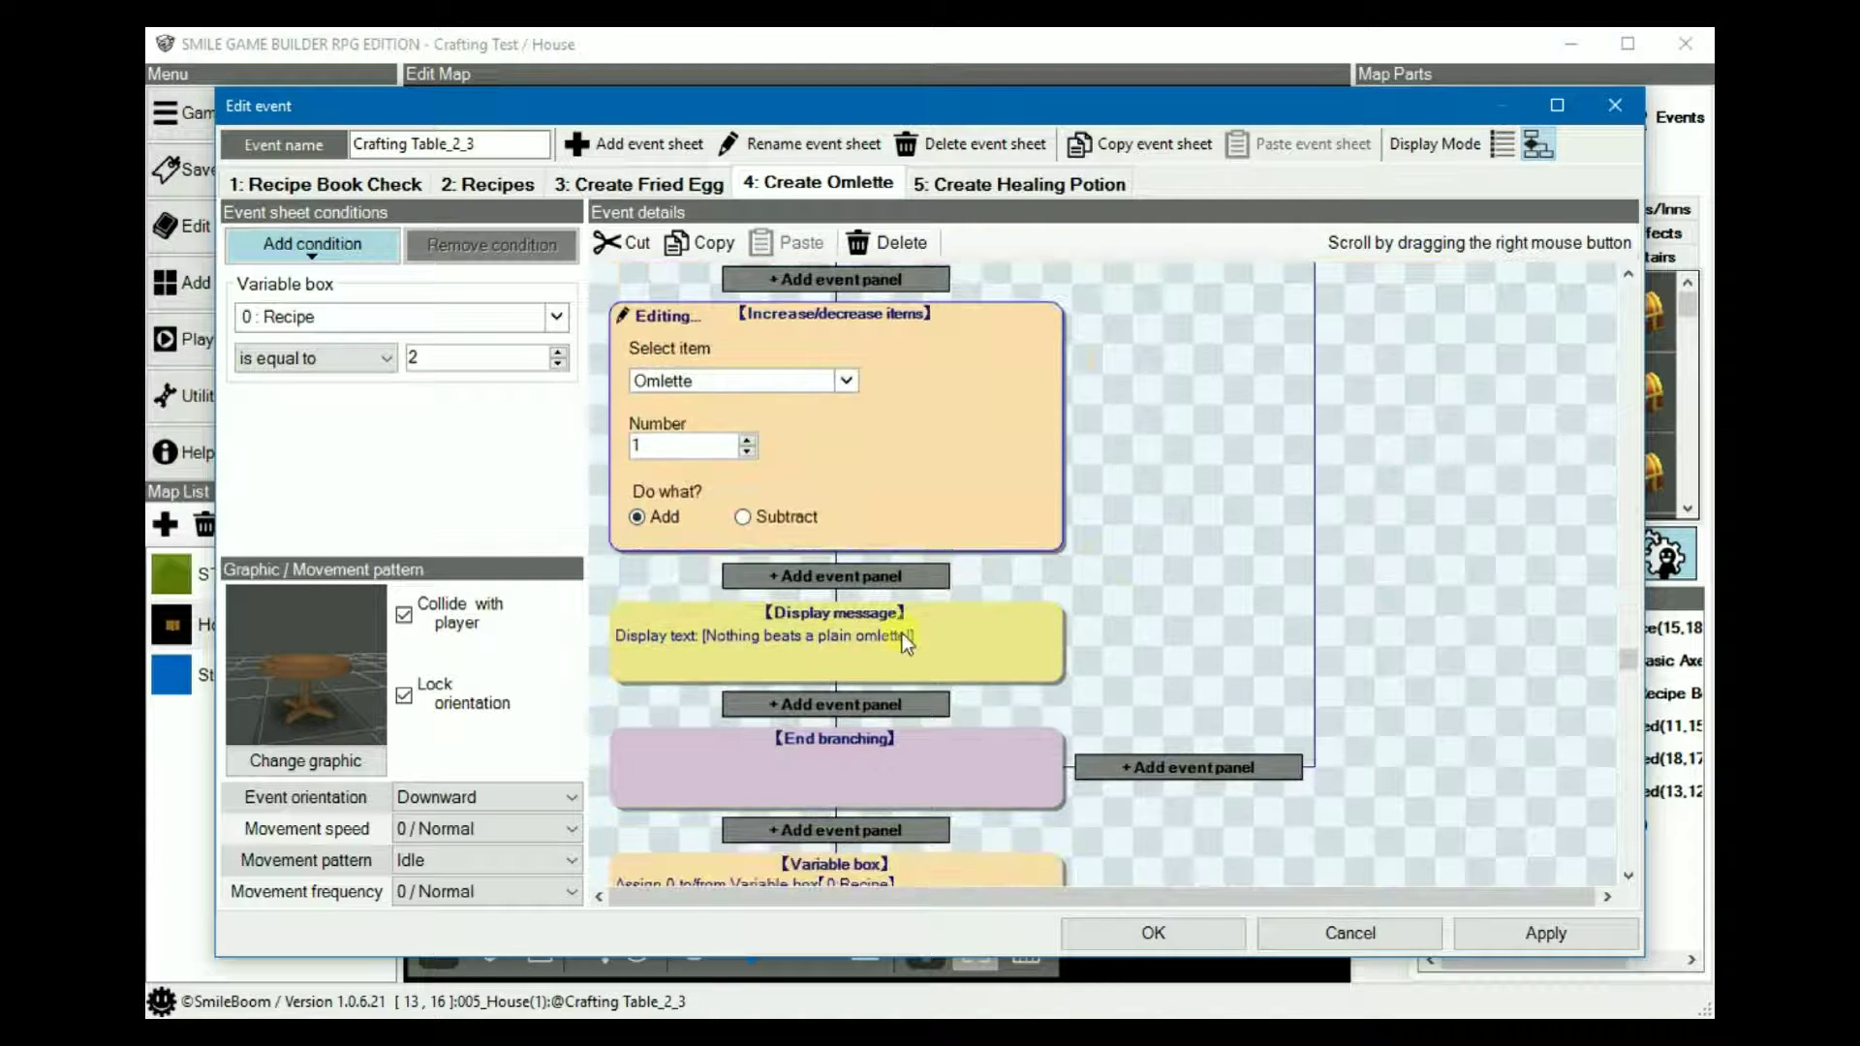
left_click(902, 633)
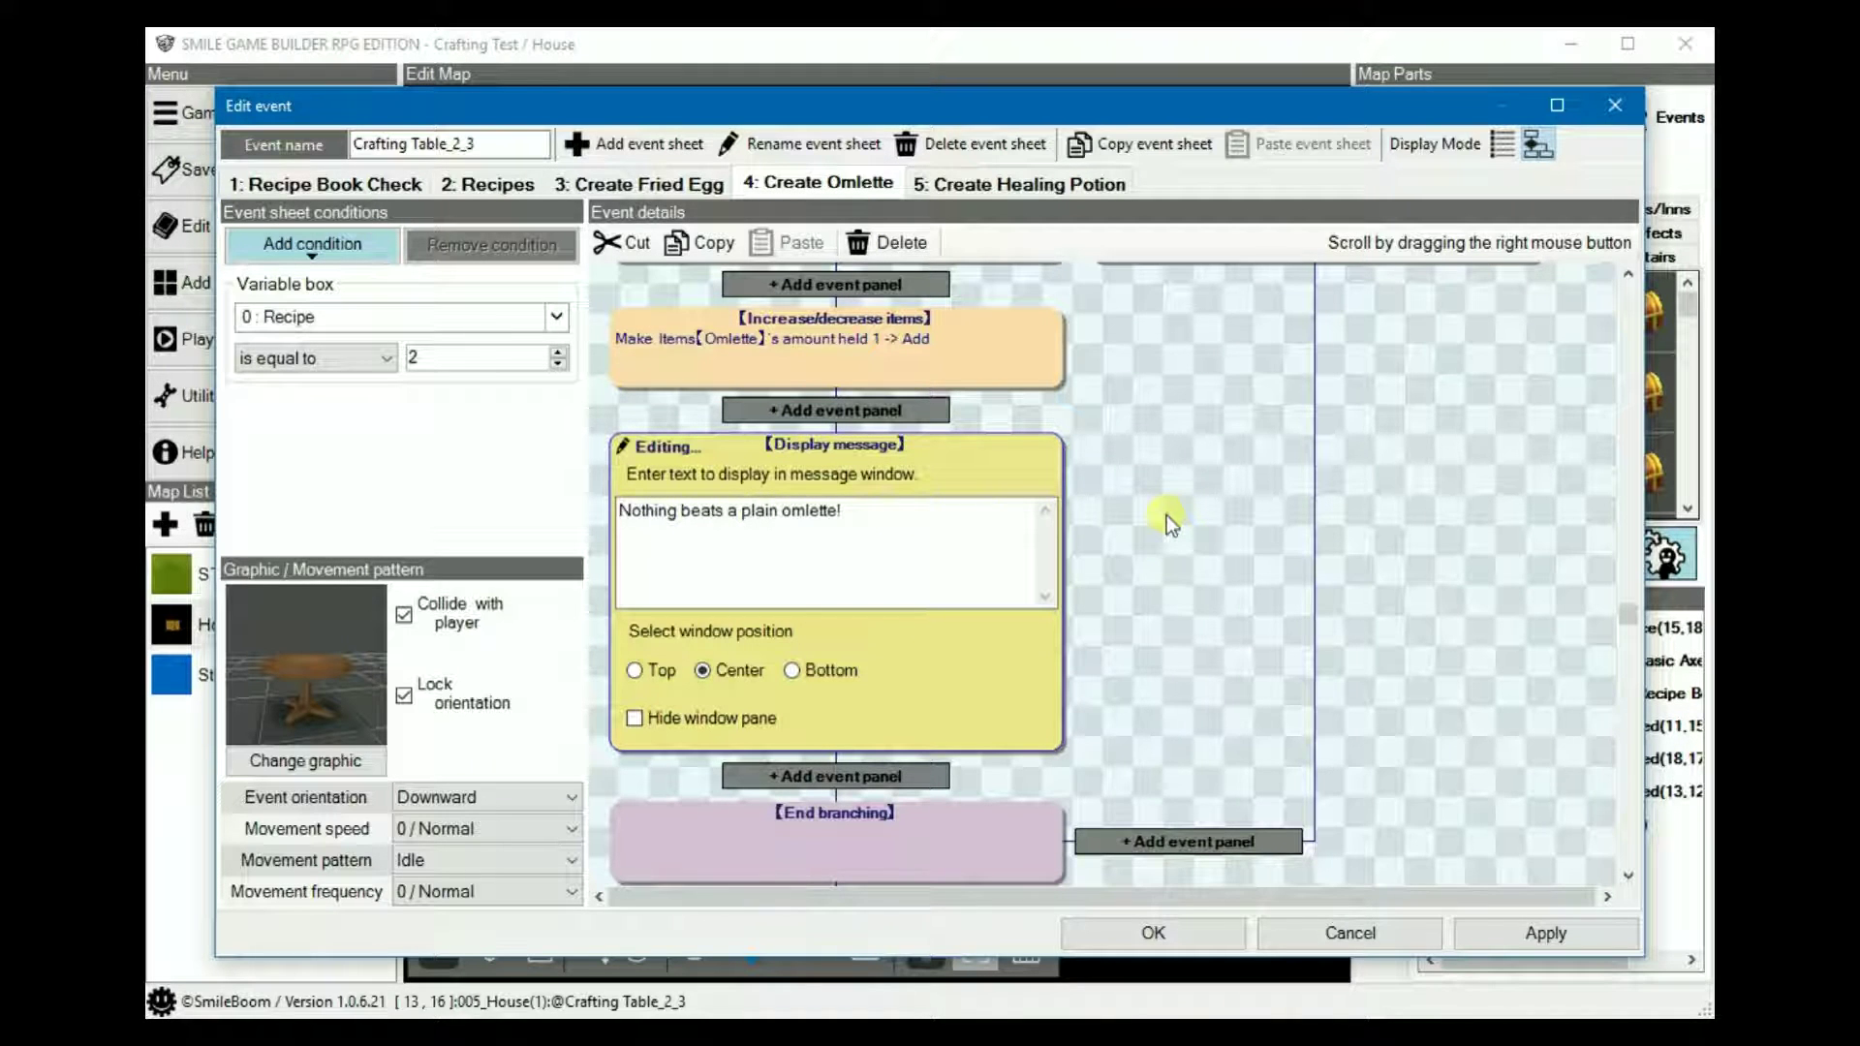
scroll(1168, 514, "up", 3)
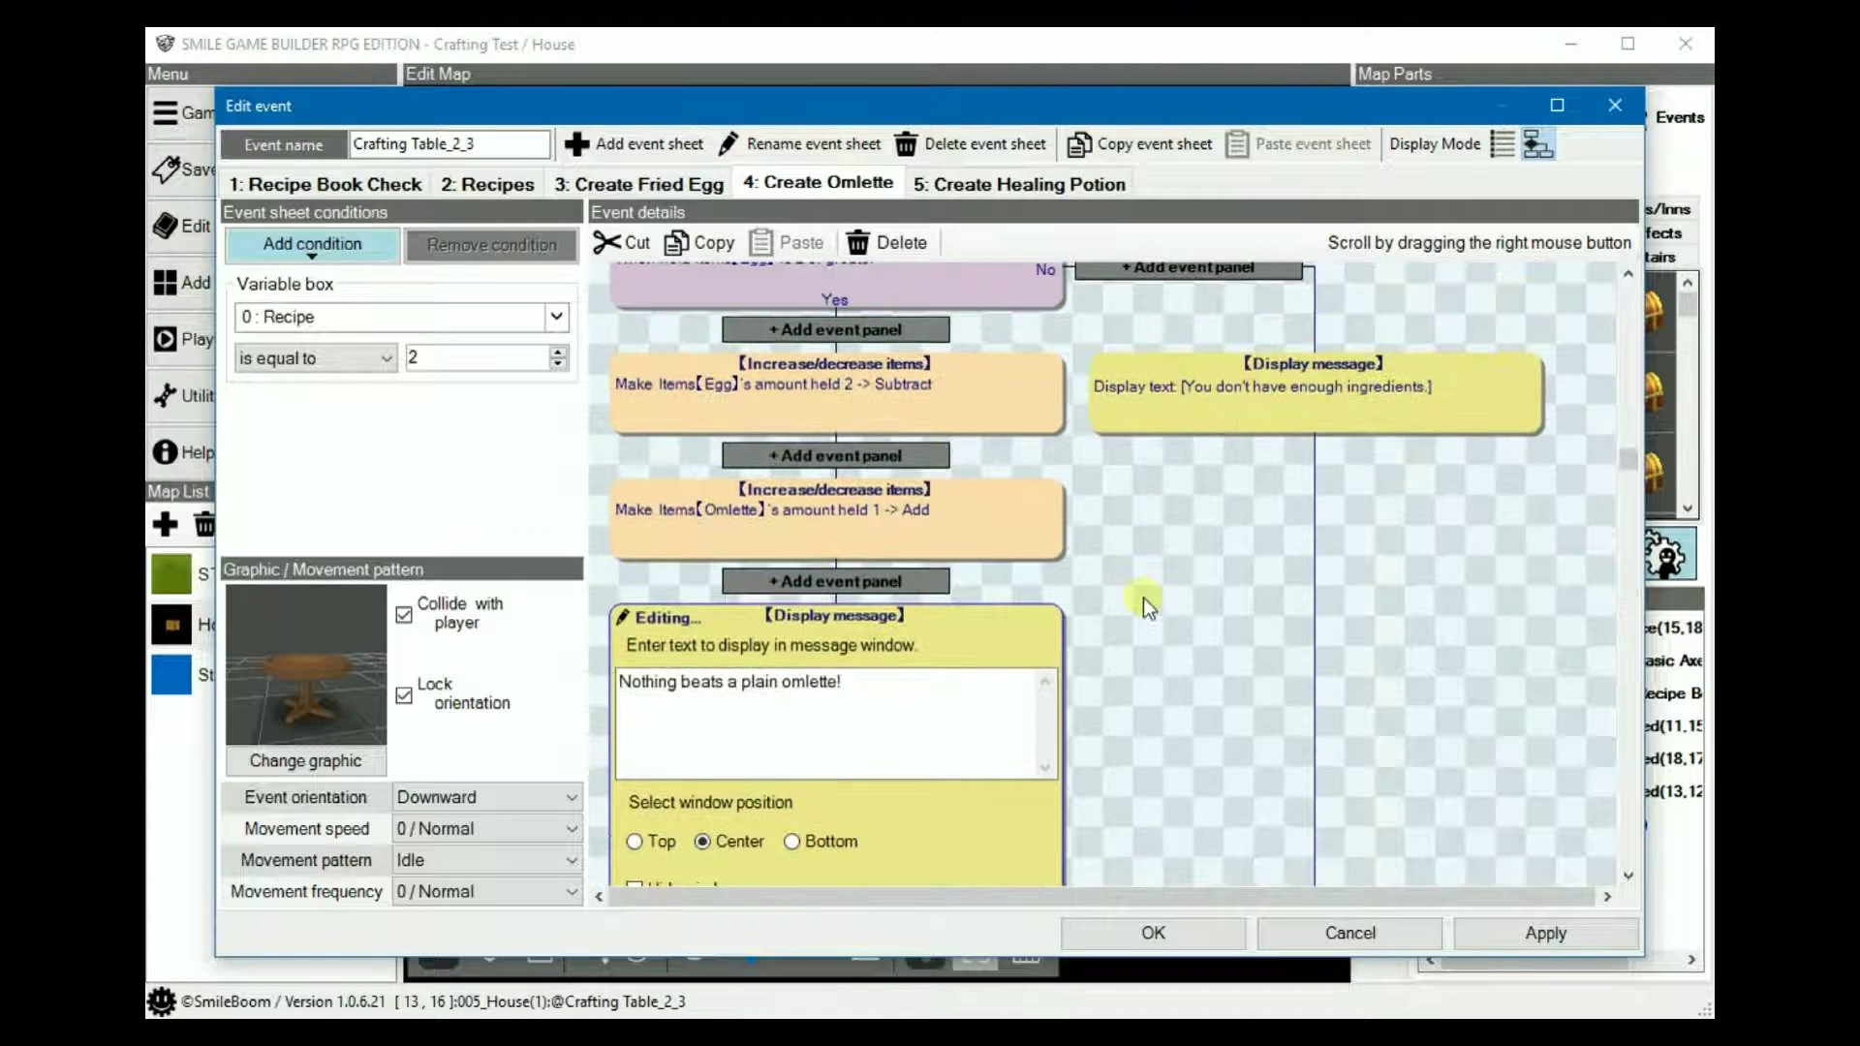
scroll(1144, 597, "down", 7)
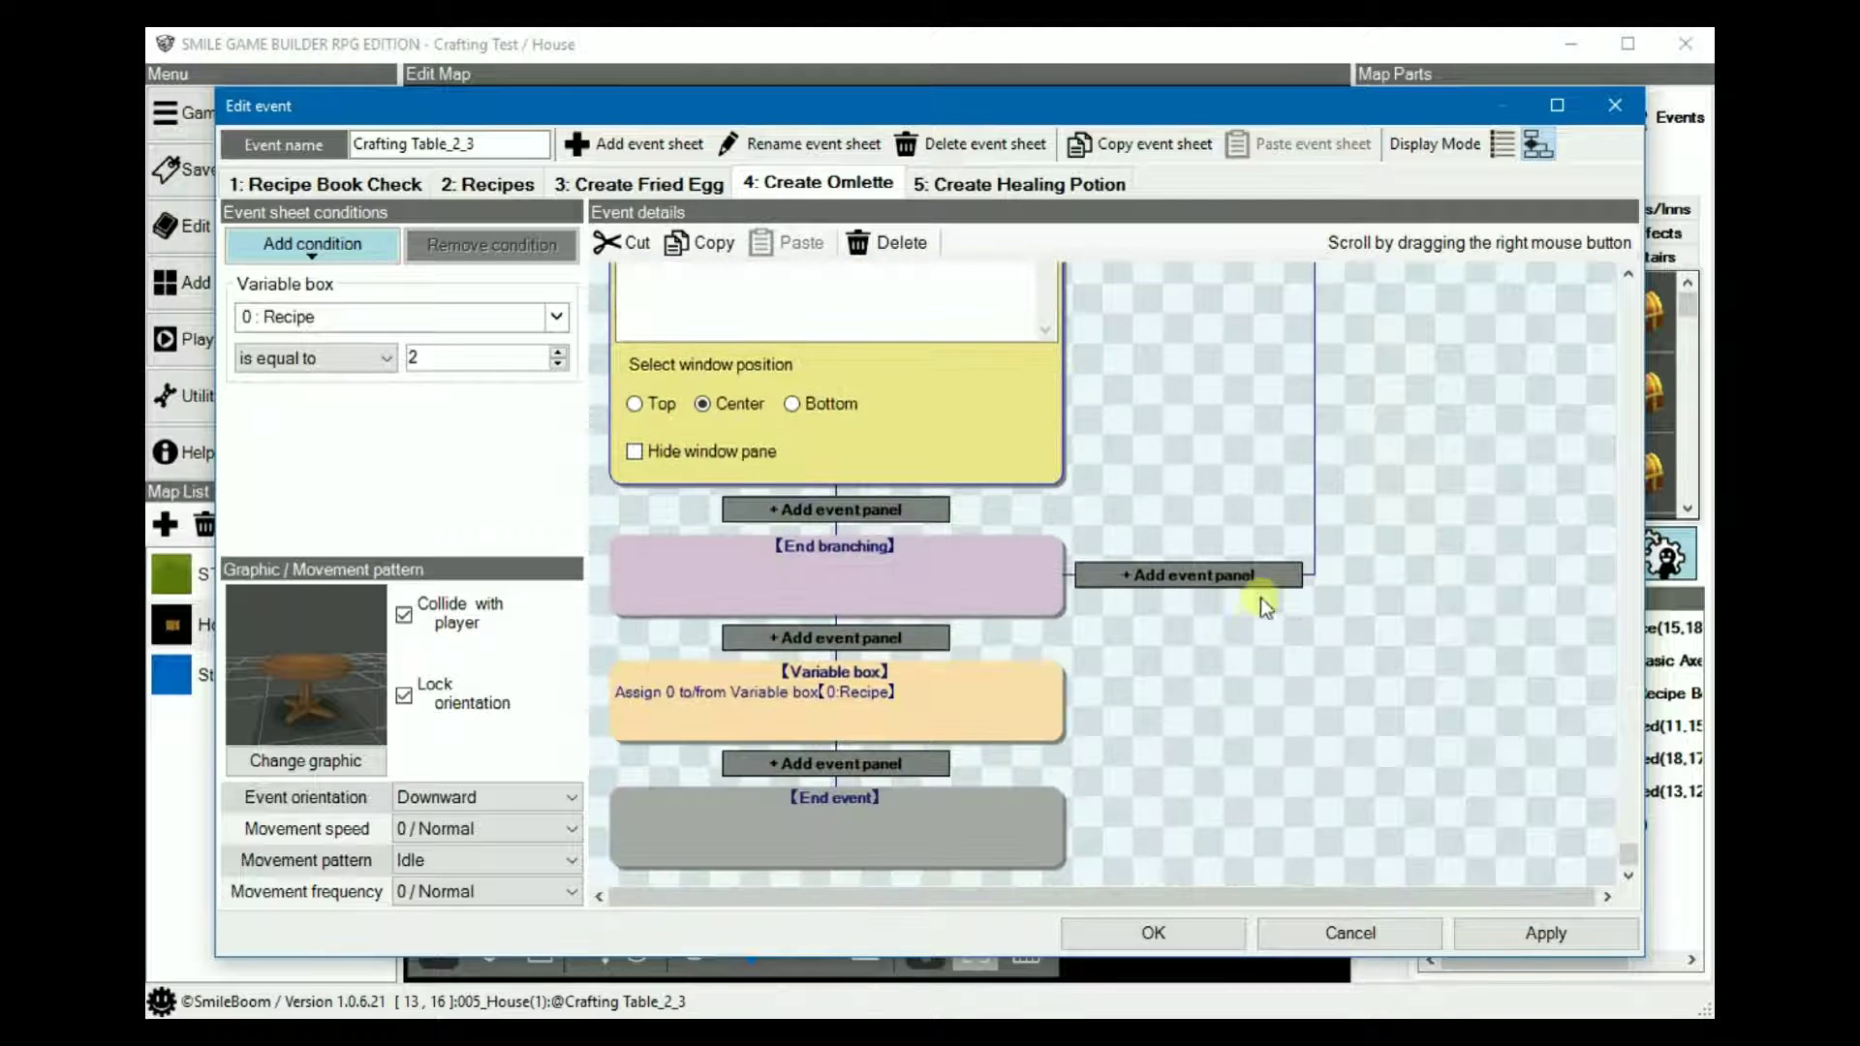
scroll(1142, 885, "up", 9)
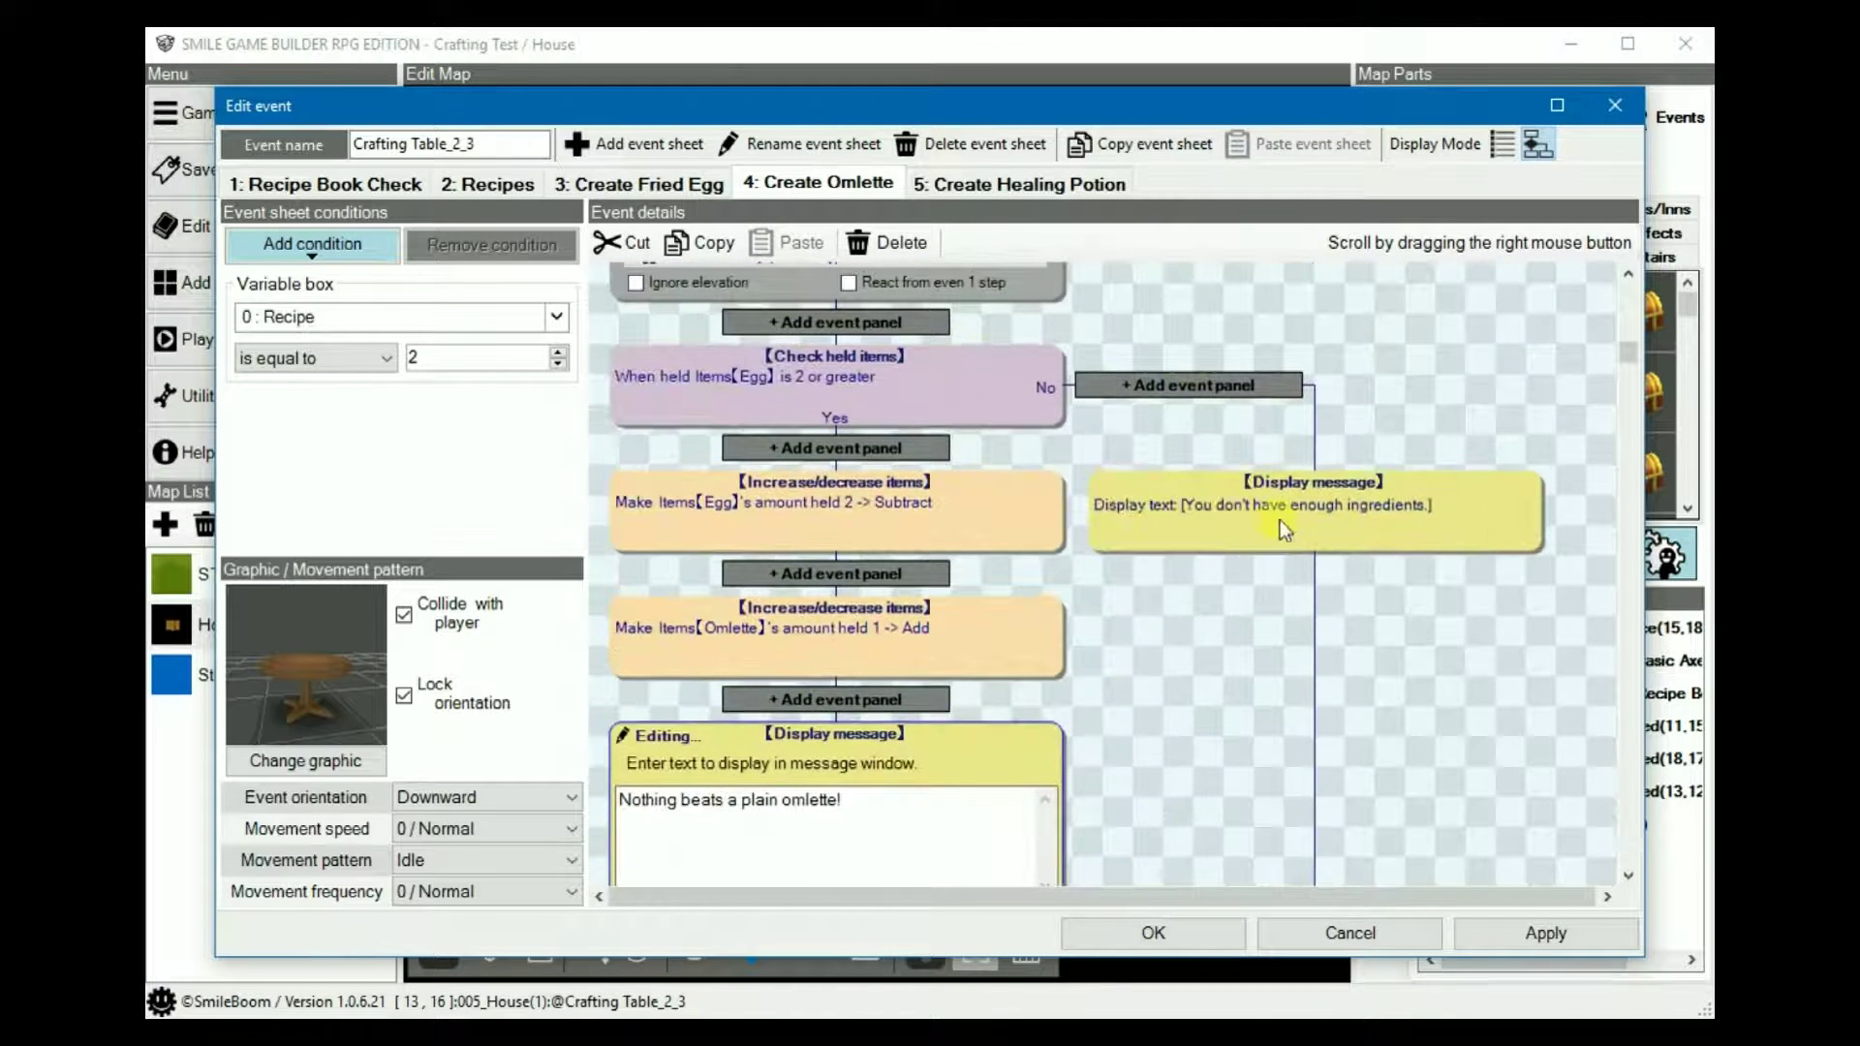
scroll(1207, 668, "down", 6)
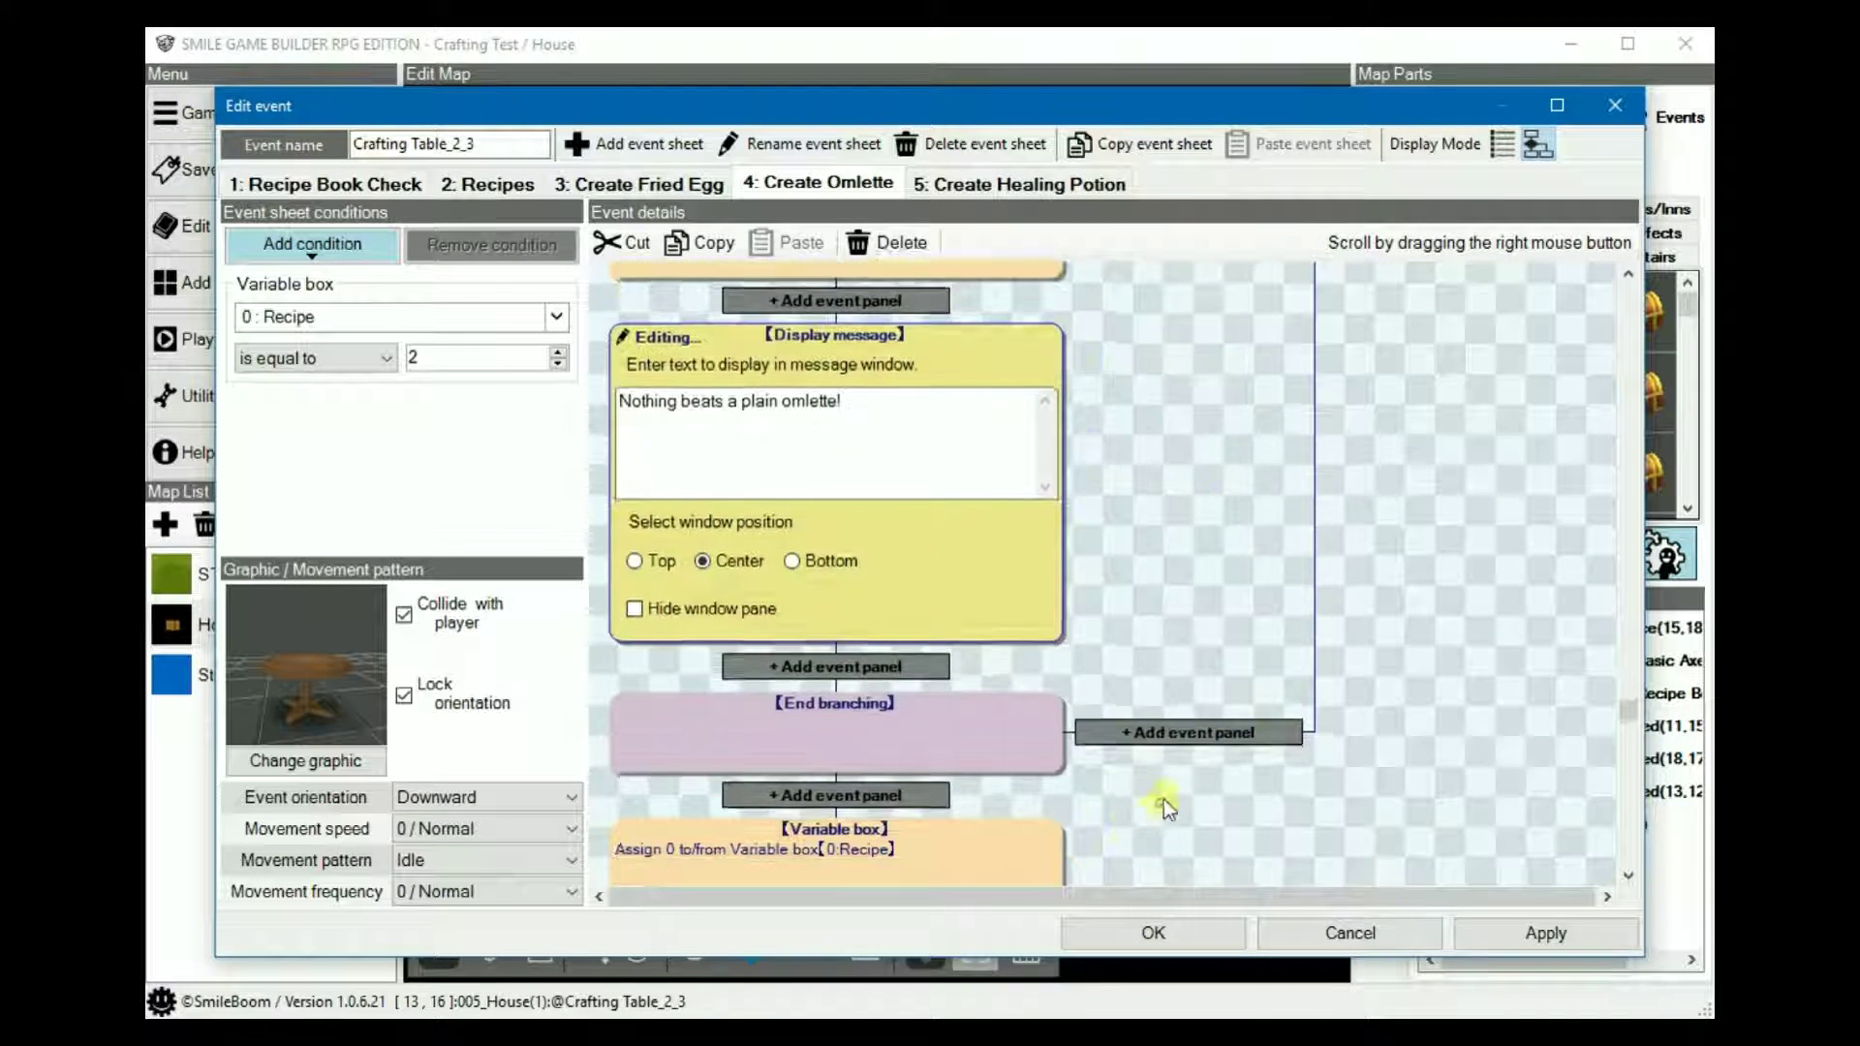
scroll(1167, 802, "down", 3)
left_click(824, 688)
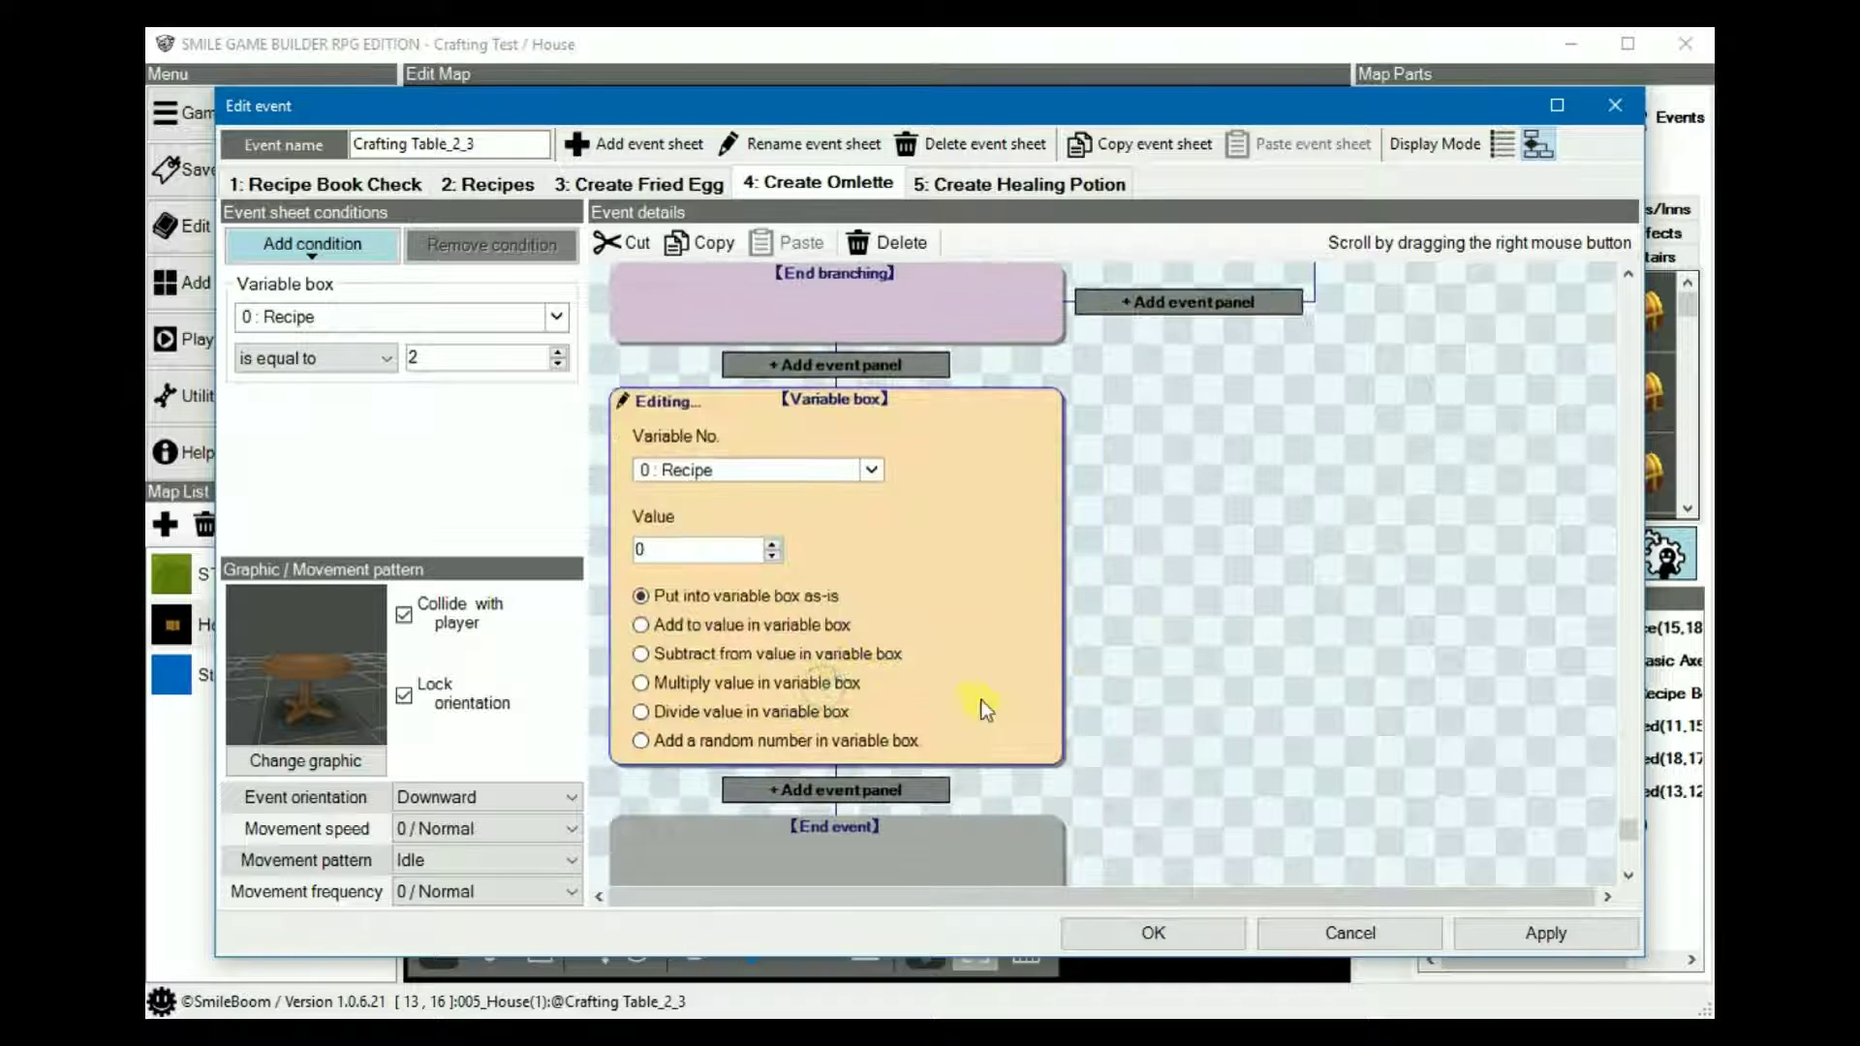
left_click(1054, 182)
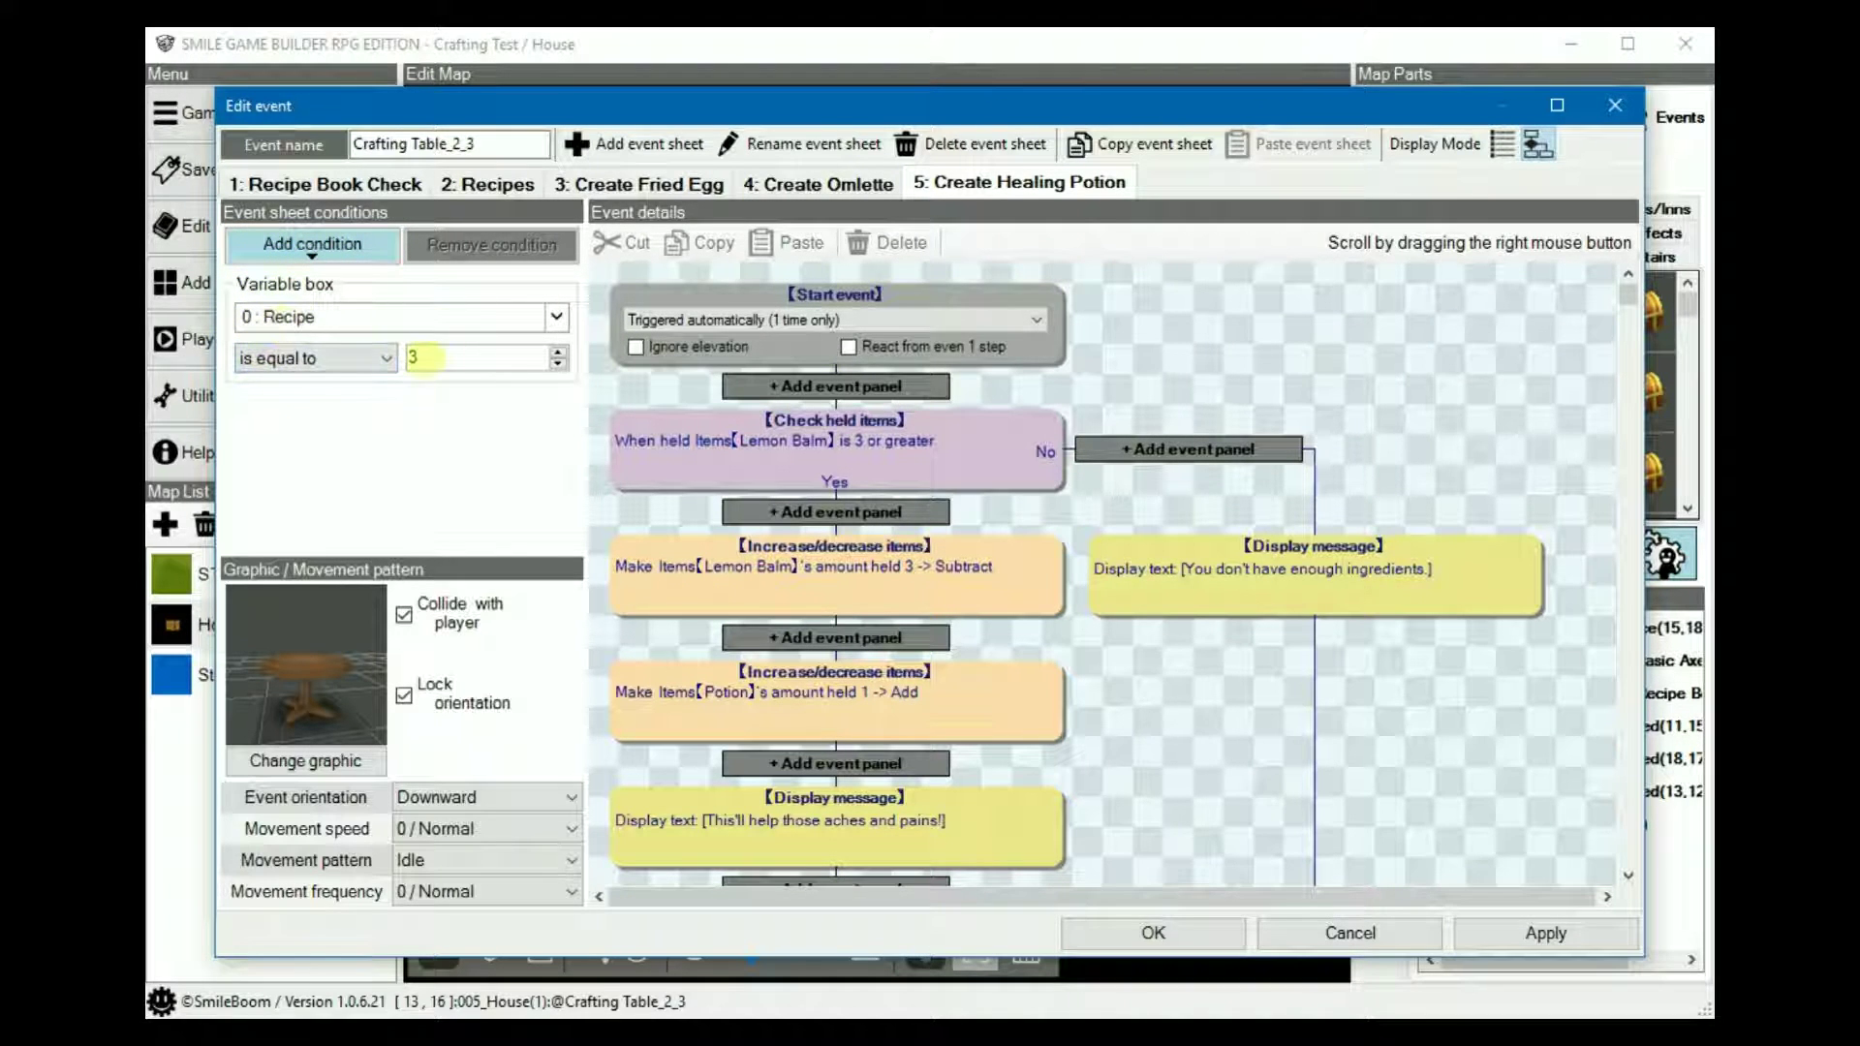
left_click(929, 444)
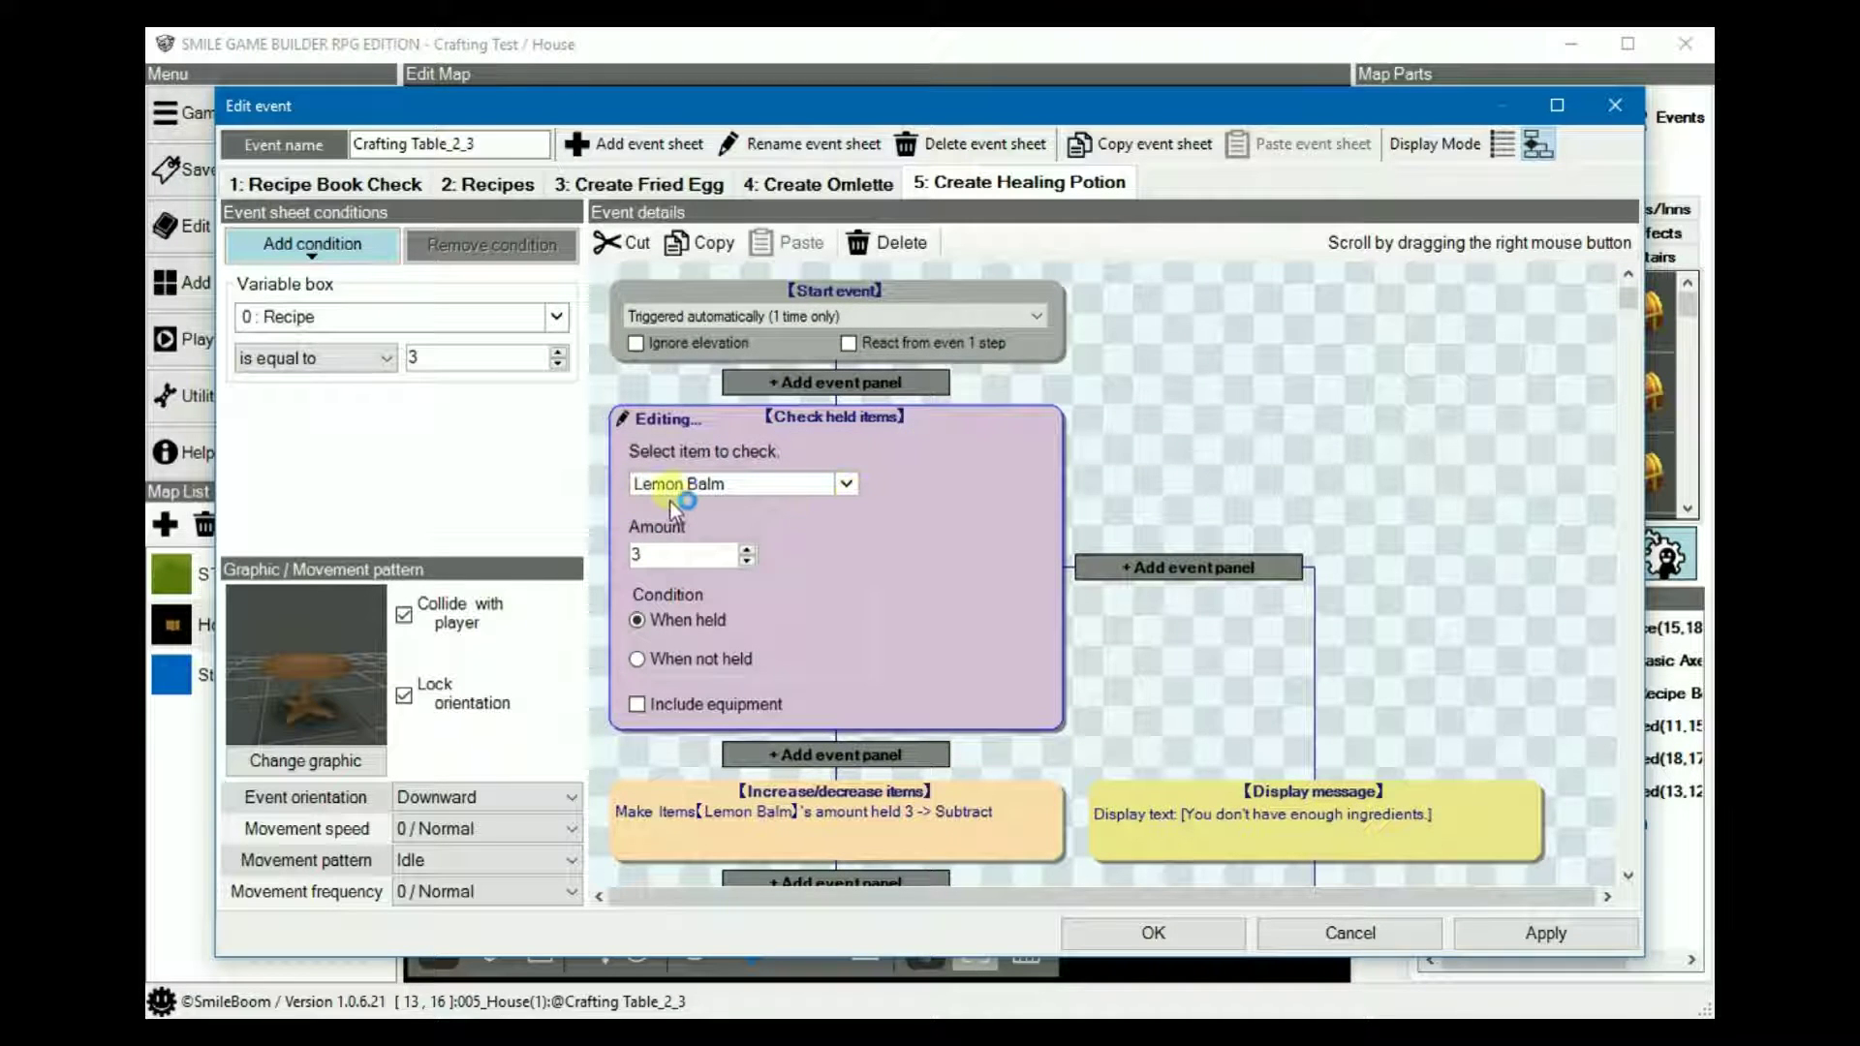
left_click(1128, 658)
scroll(1105, 632, "down", 1)
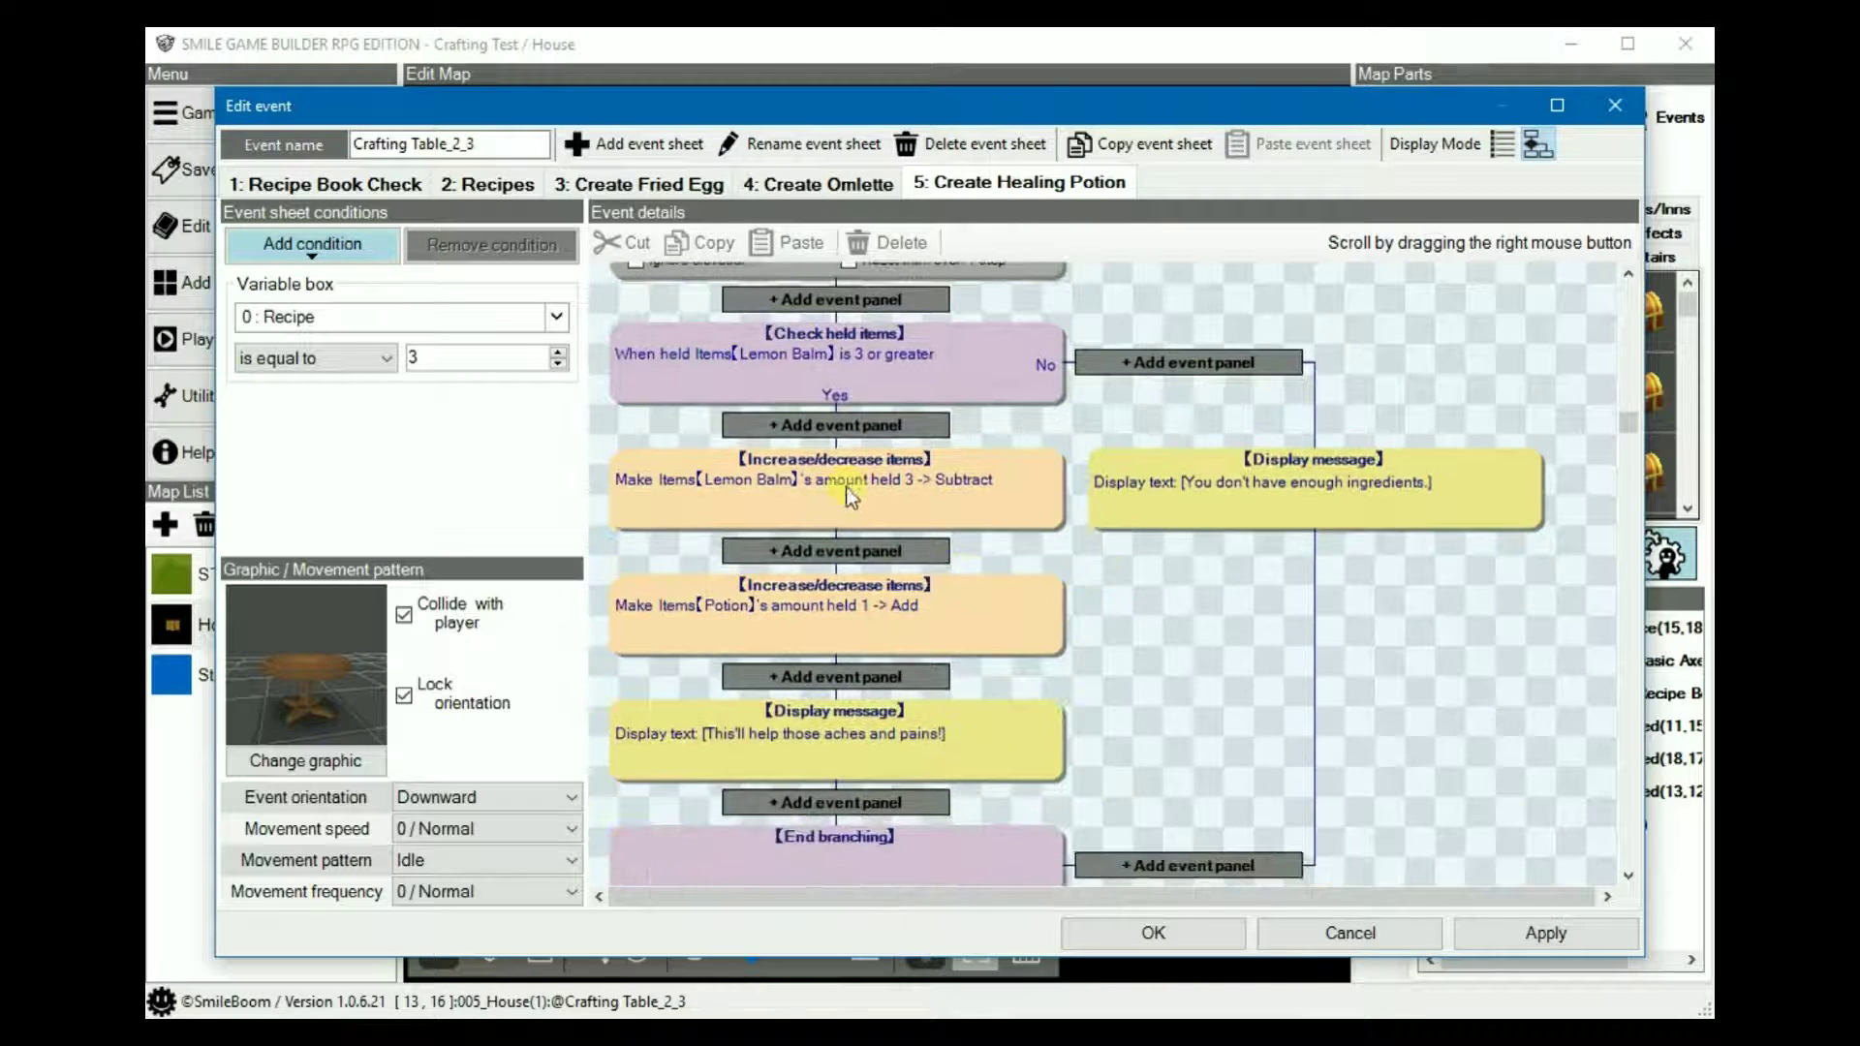
left_click(846, 487)
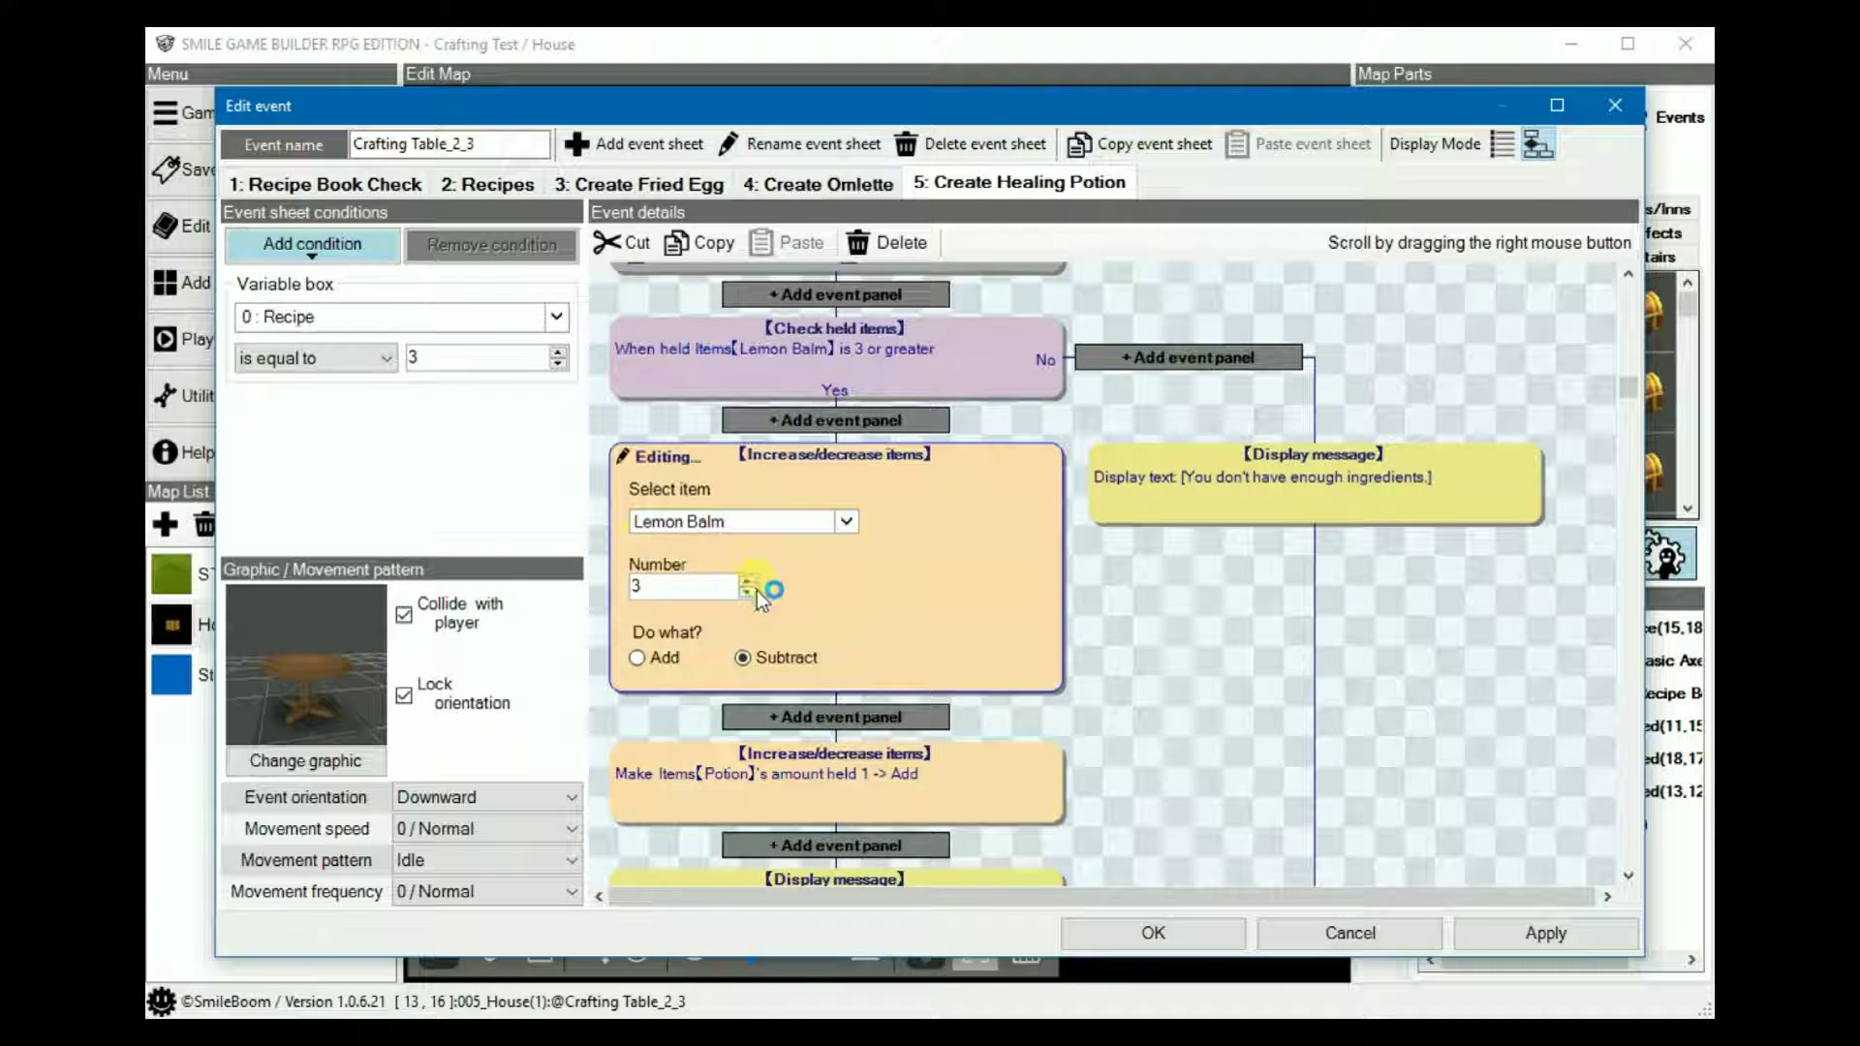
scroll(1185, 680, "down", 2)
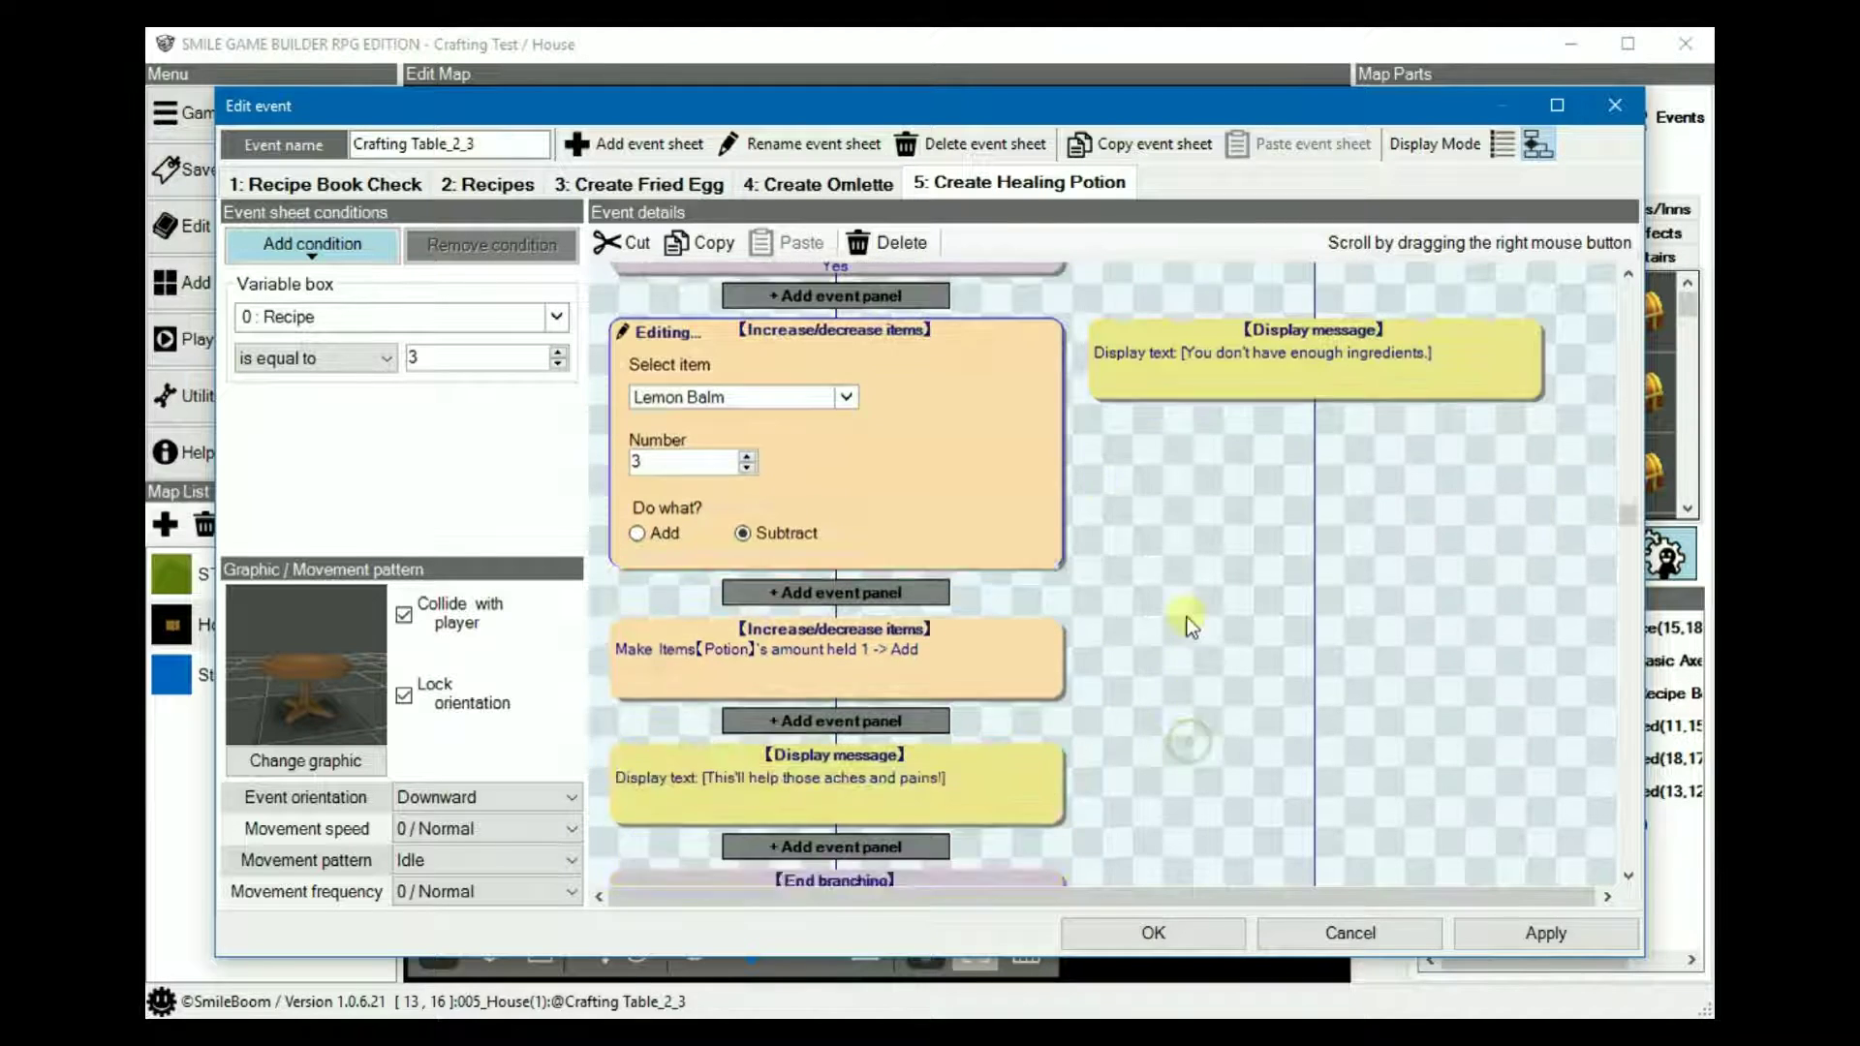
left_click(873, 626)
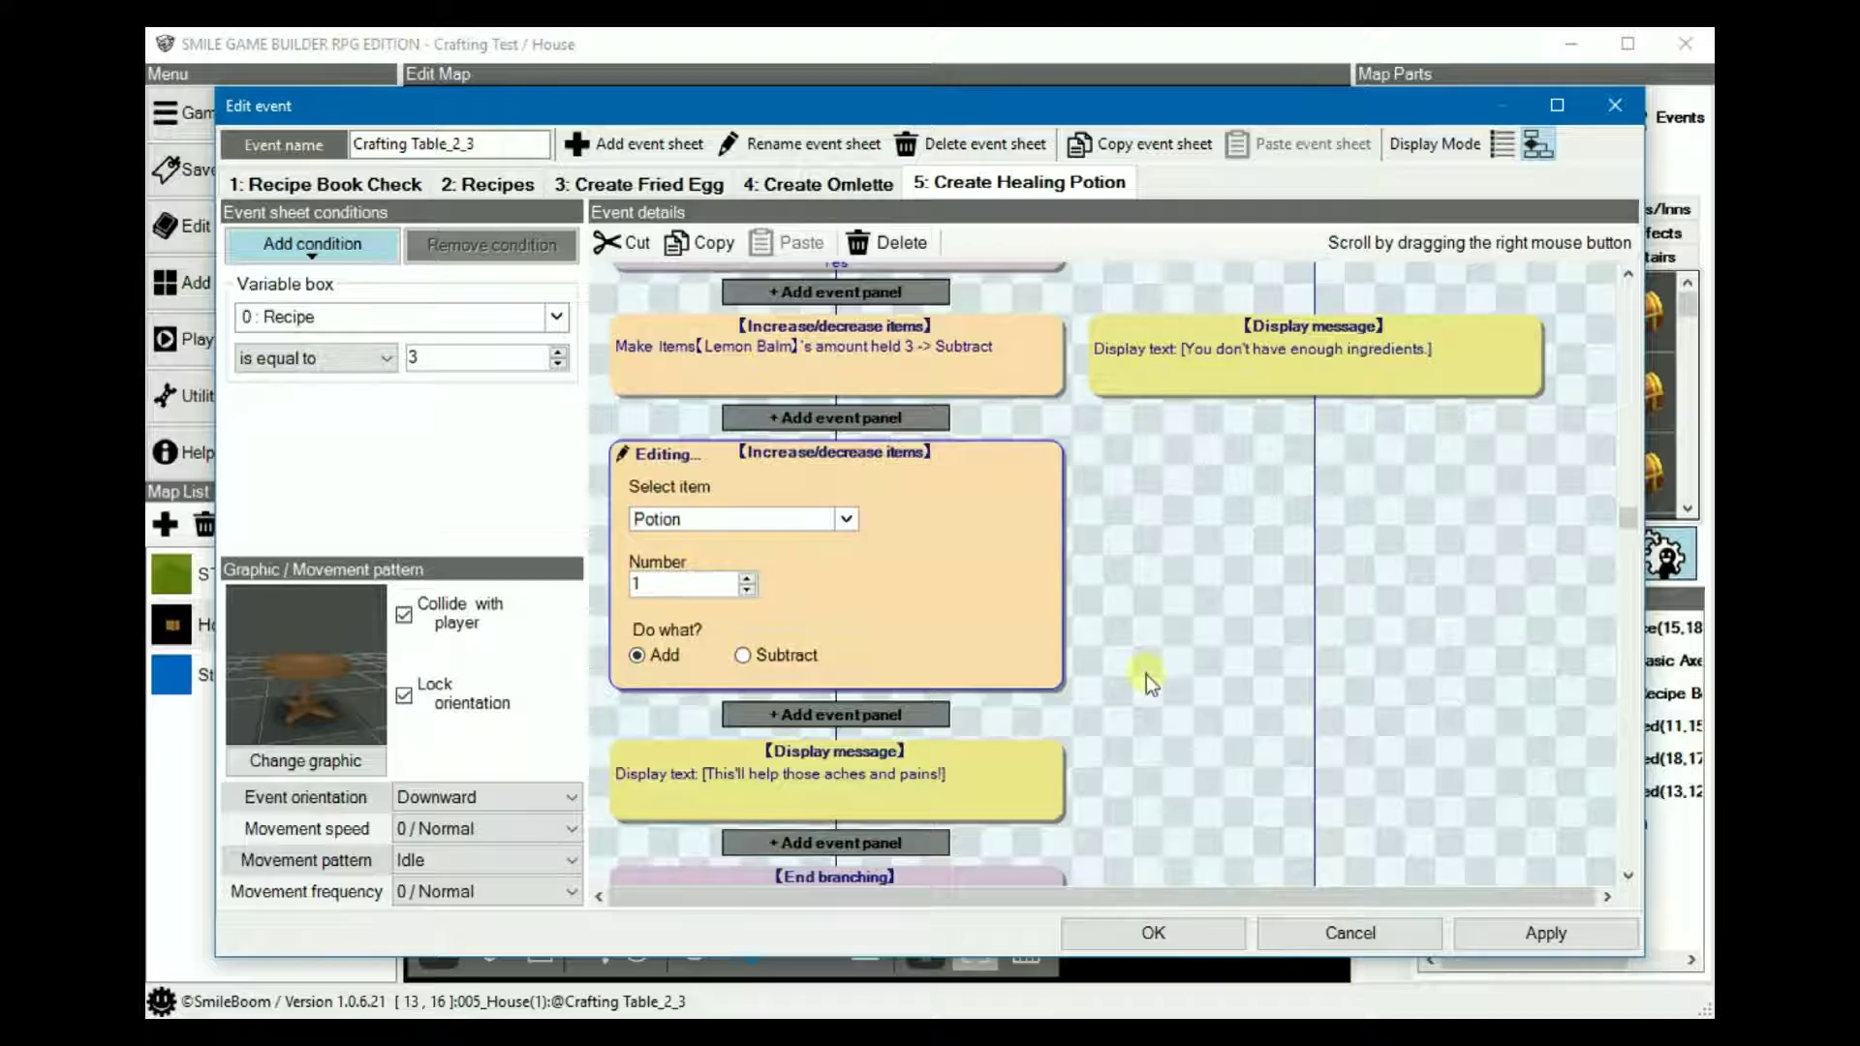
scroll(1147, 674, "down", 2)
left_click(845, 622)
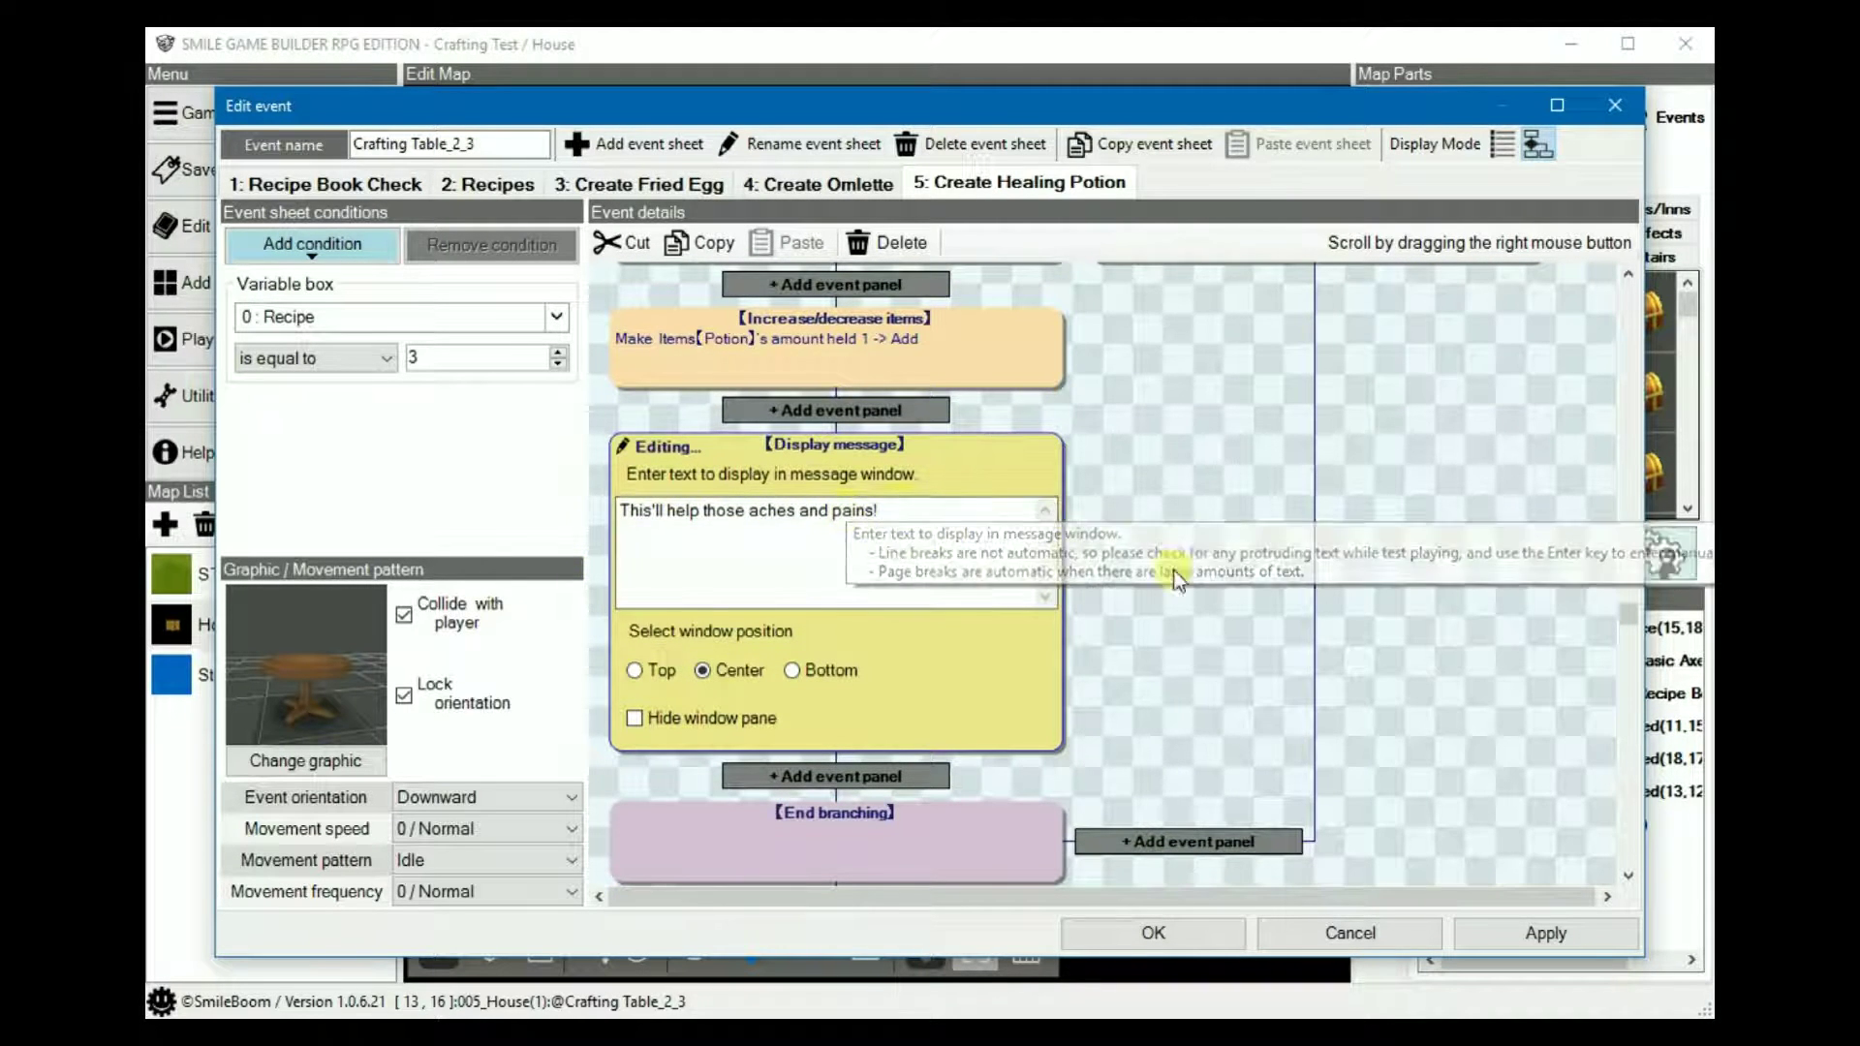
scroll(1188, 537, "down", 1)
right_click_drag(1187, 537, 1144, 758)
left_click(1378, 381)
right_click_drag(1378, 705, 1419, 528)
left_click(869, 677)
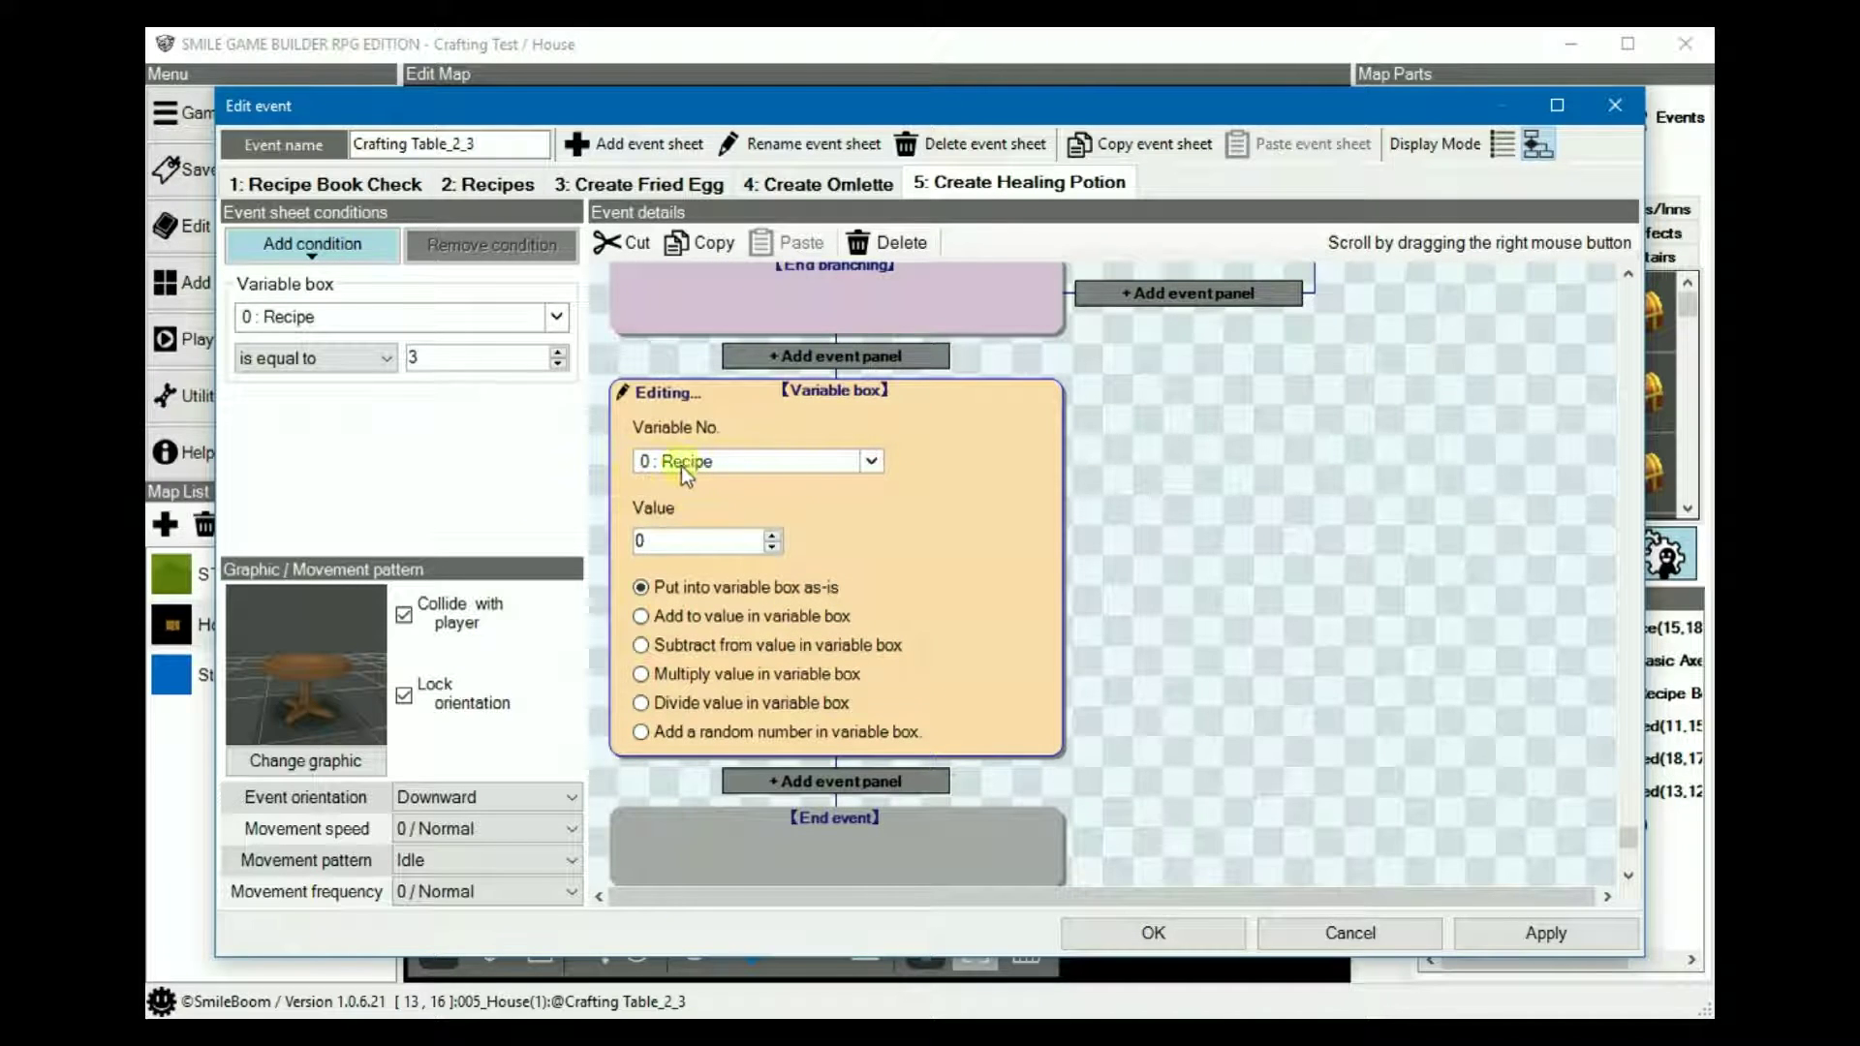
left_click(1160, 547)
scroll(1211, 563, "up", 3)
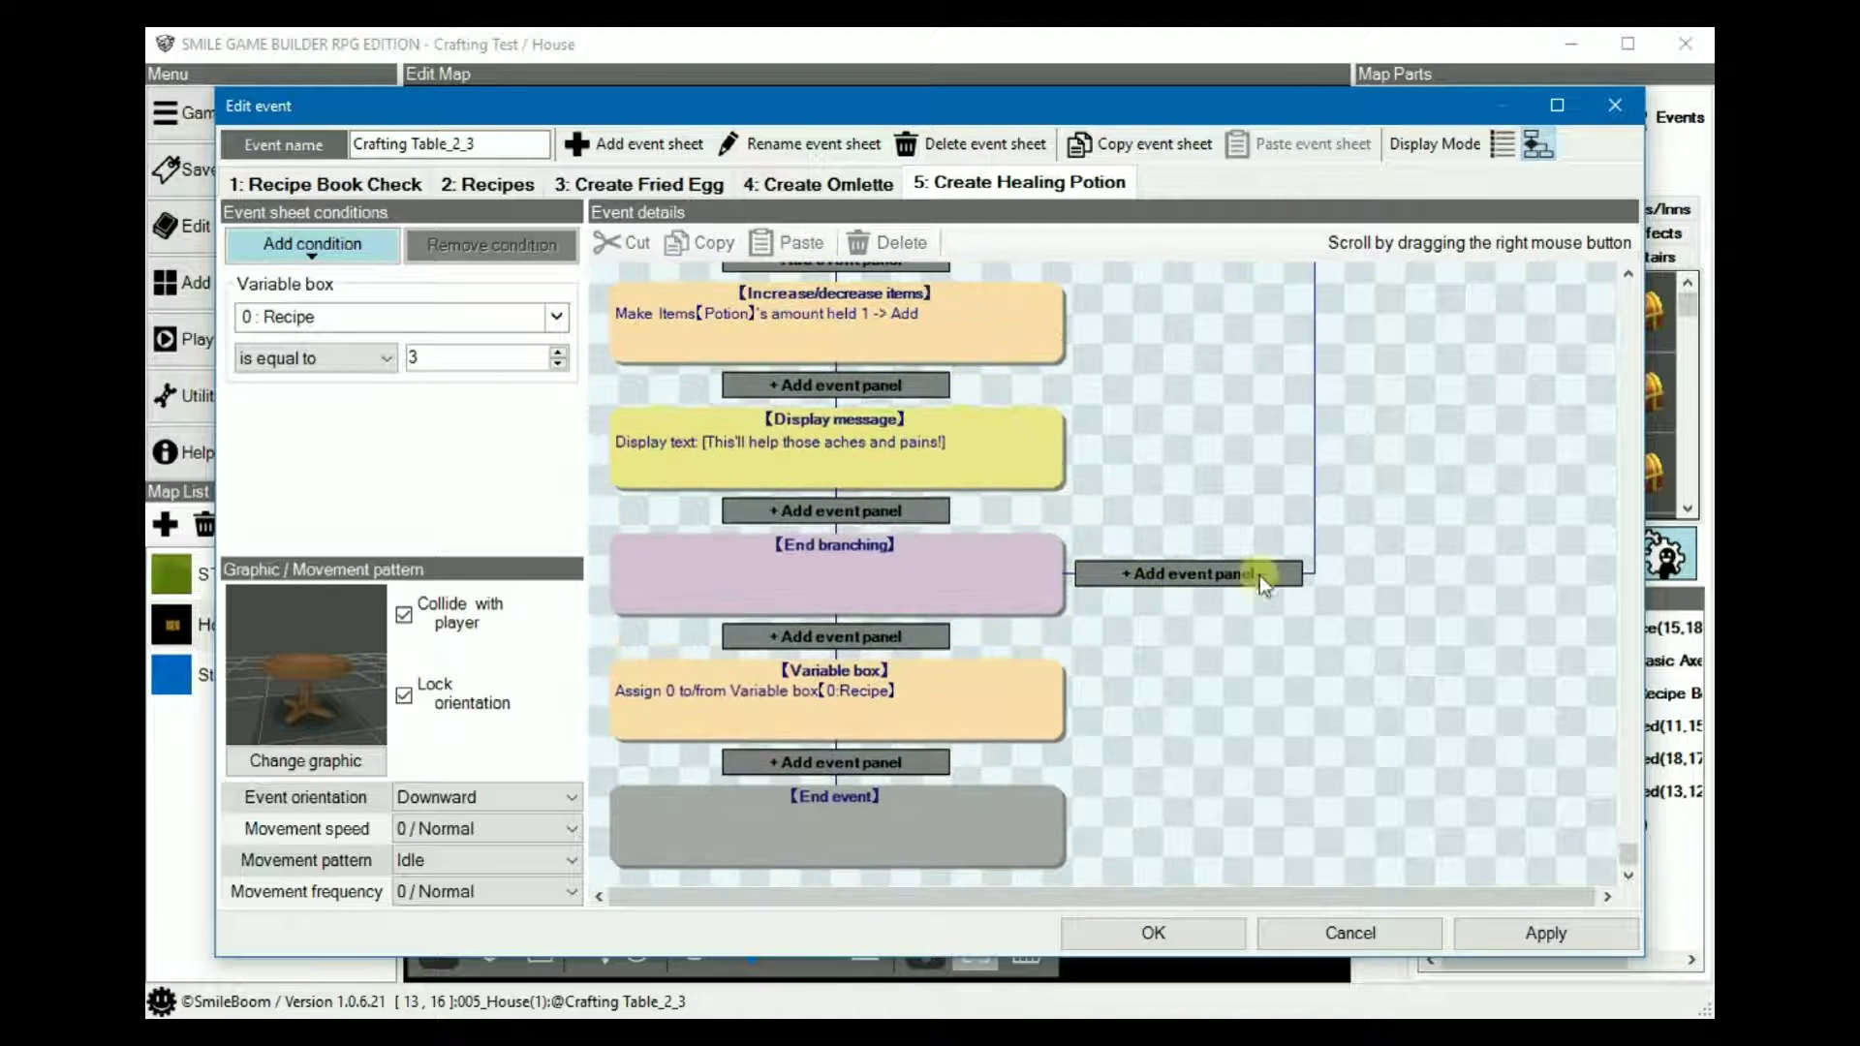
- Save the Crafting Table event changes and return to the House map
left_click(1153, 933)
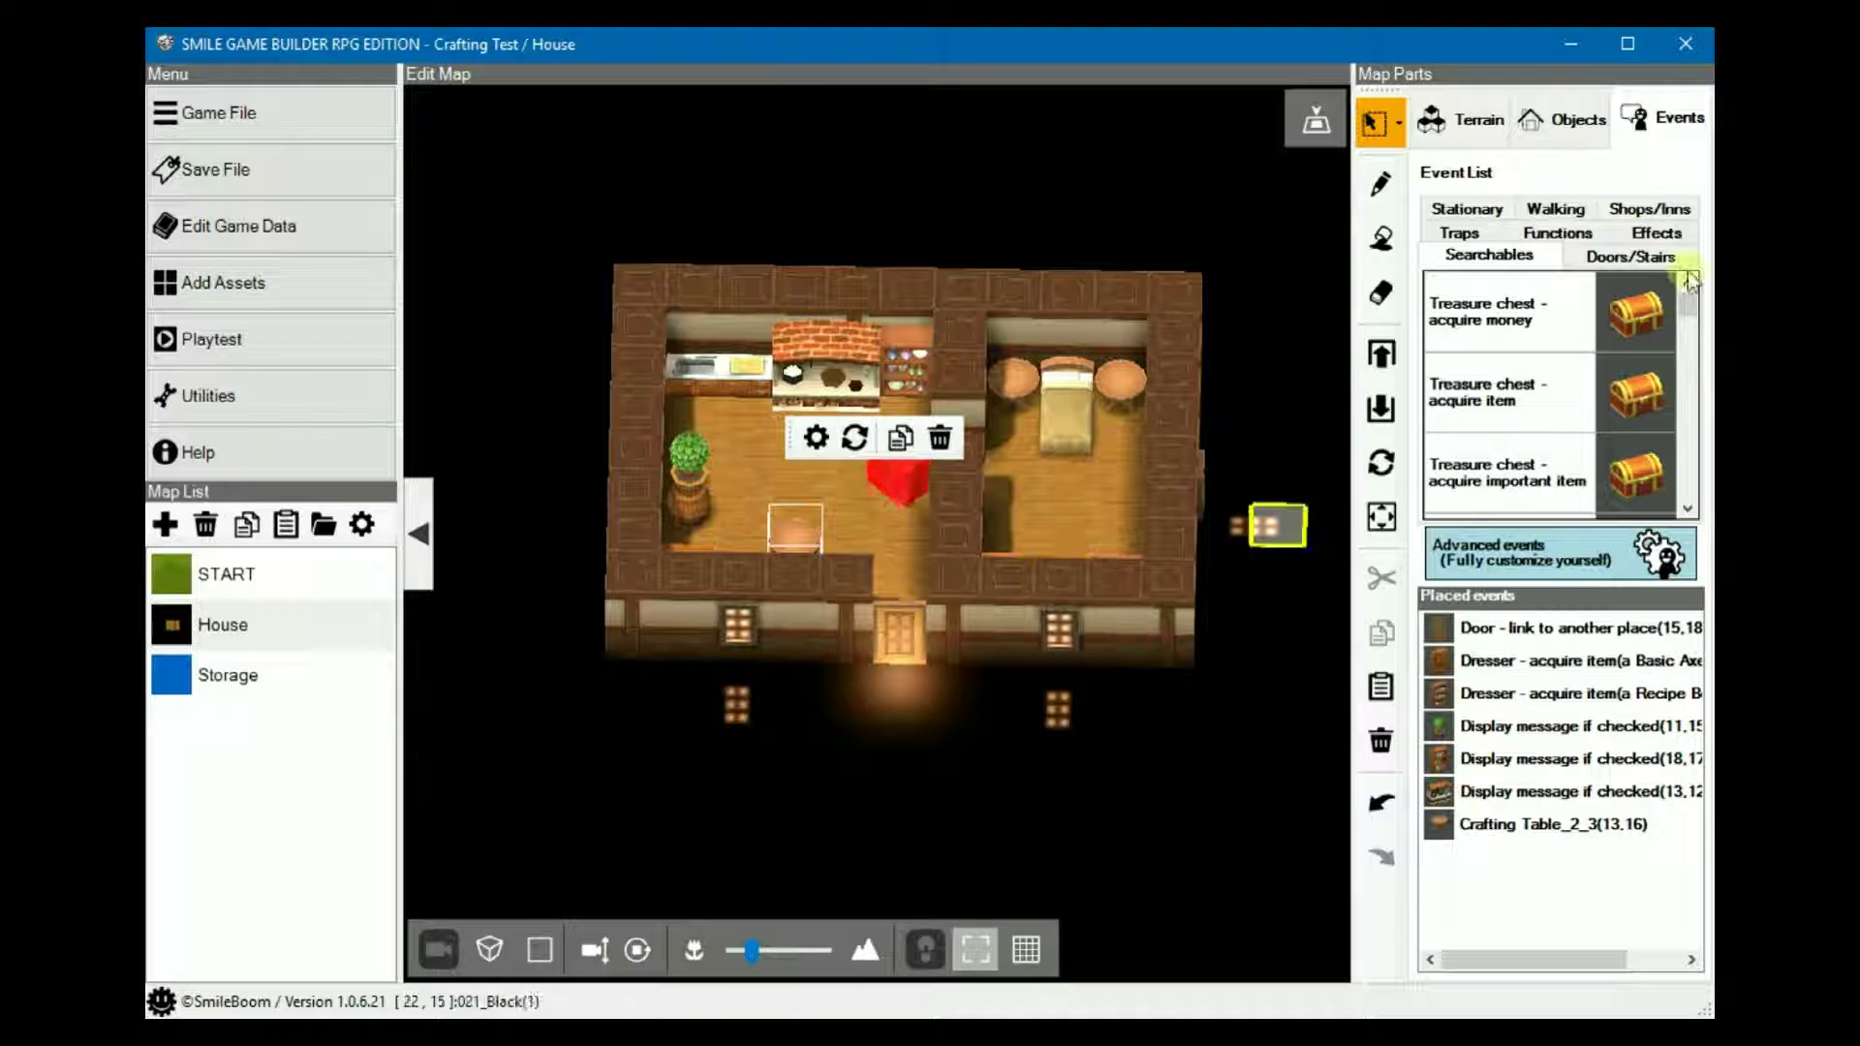
left_click(1610, 341)
scroll(1610, 351, "down", 2)
scroll(1627, 360, "up", 1)
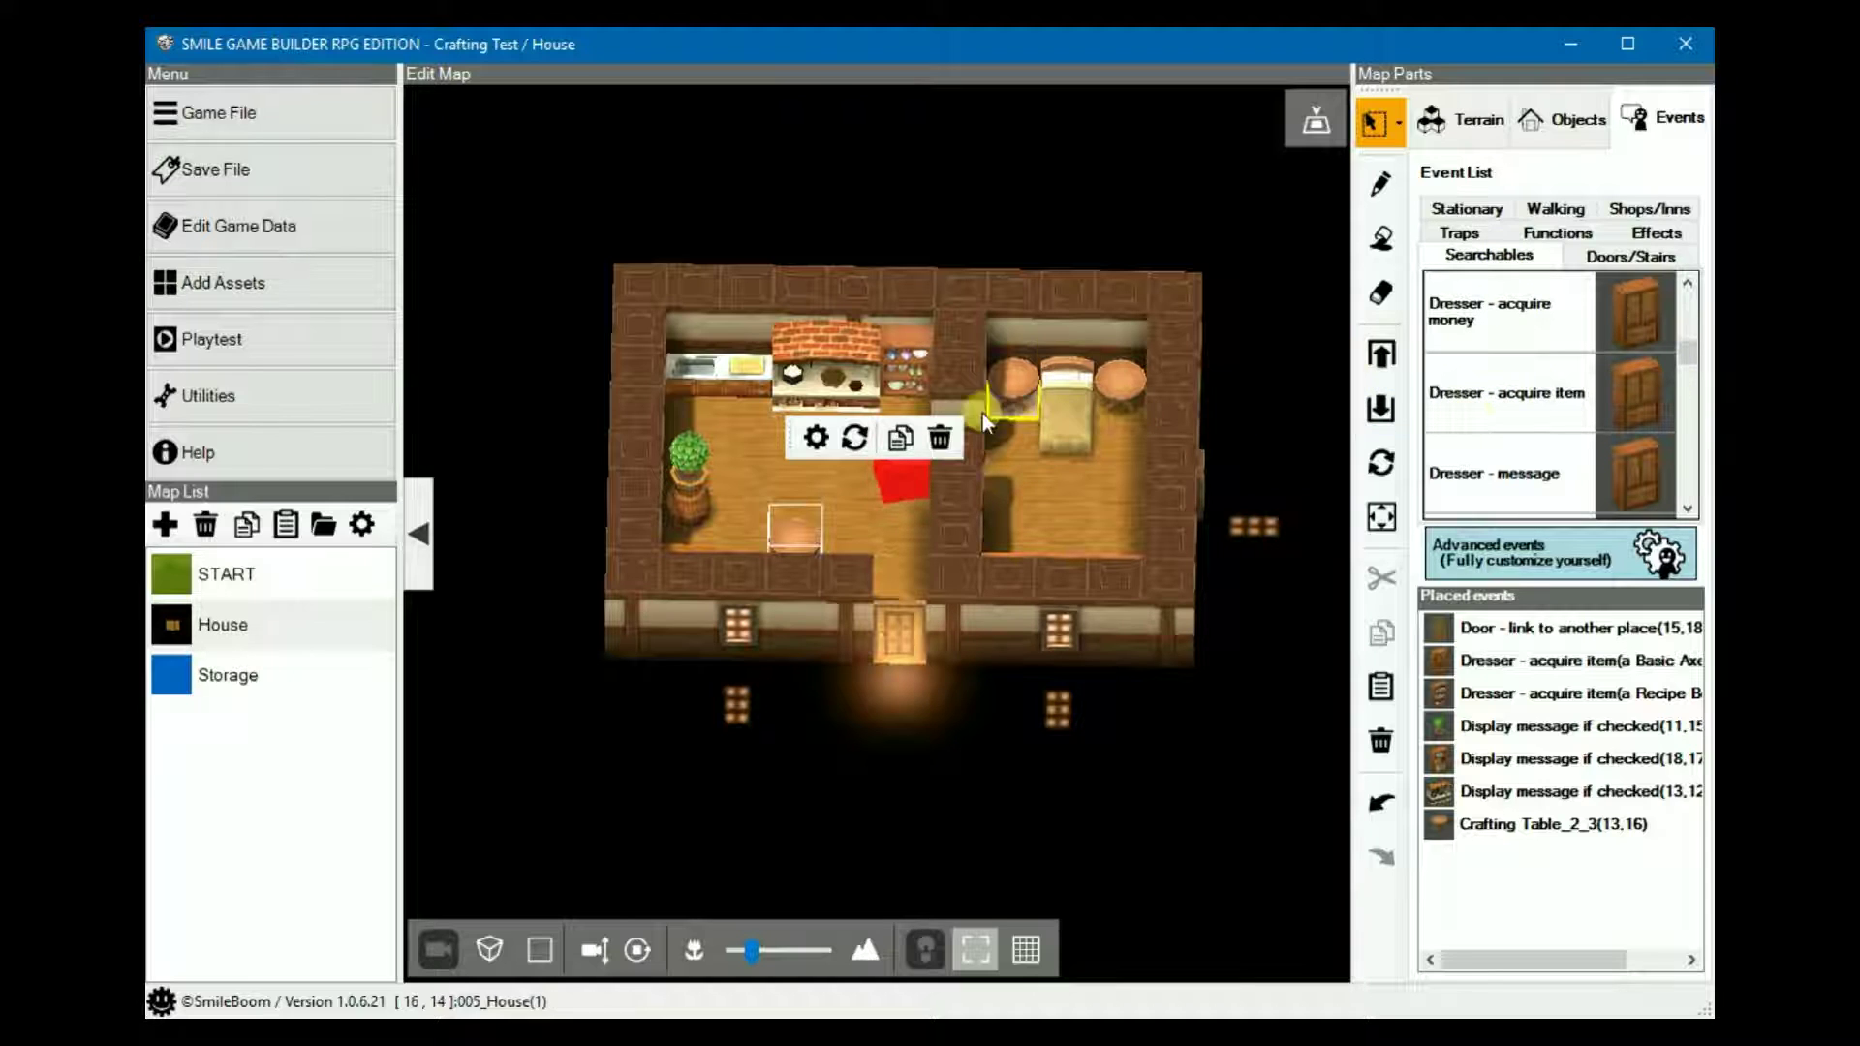
- Confirm the dresser event gives the Recipe Book, closing its settings unchanged
right_click(905, 370)
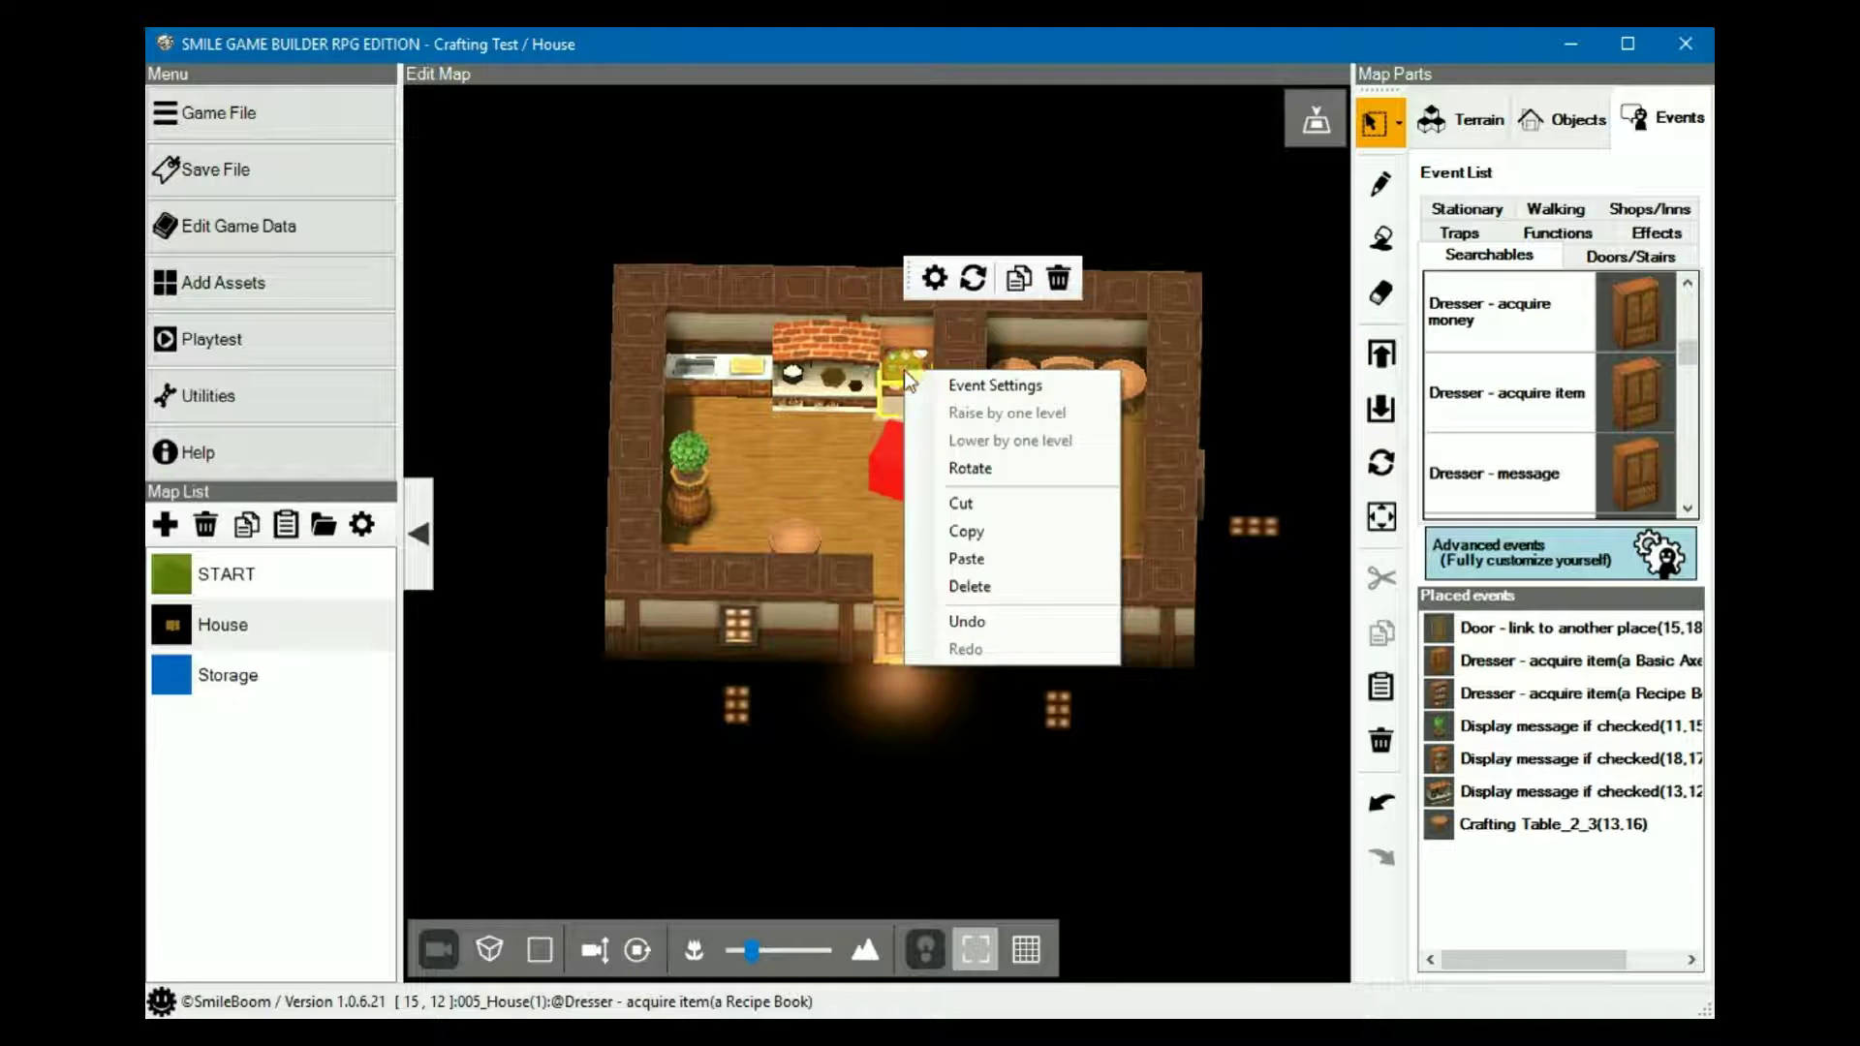
left_click(986, 392)
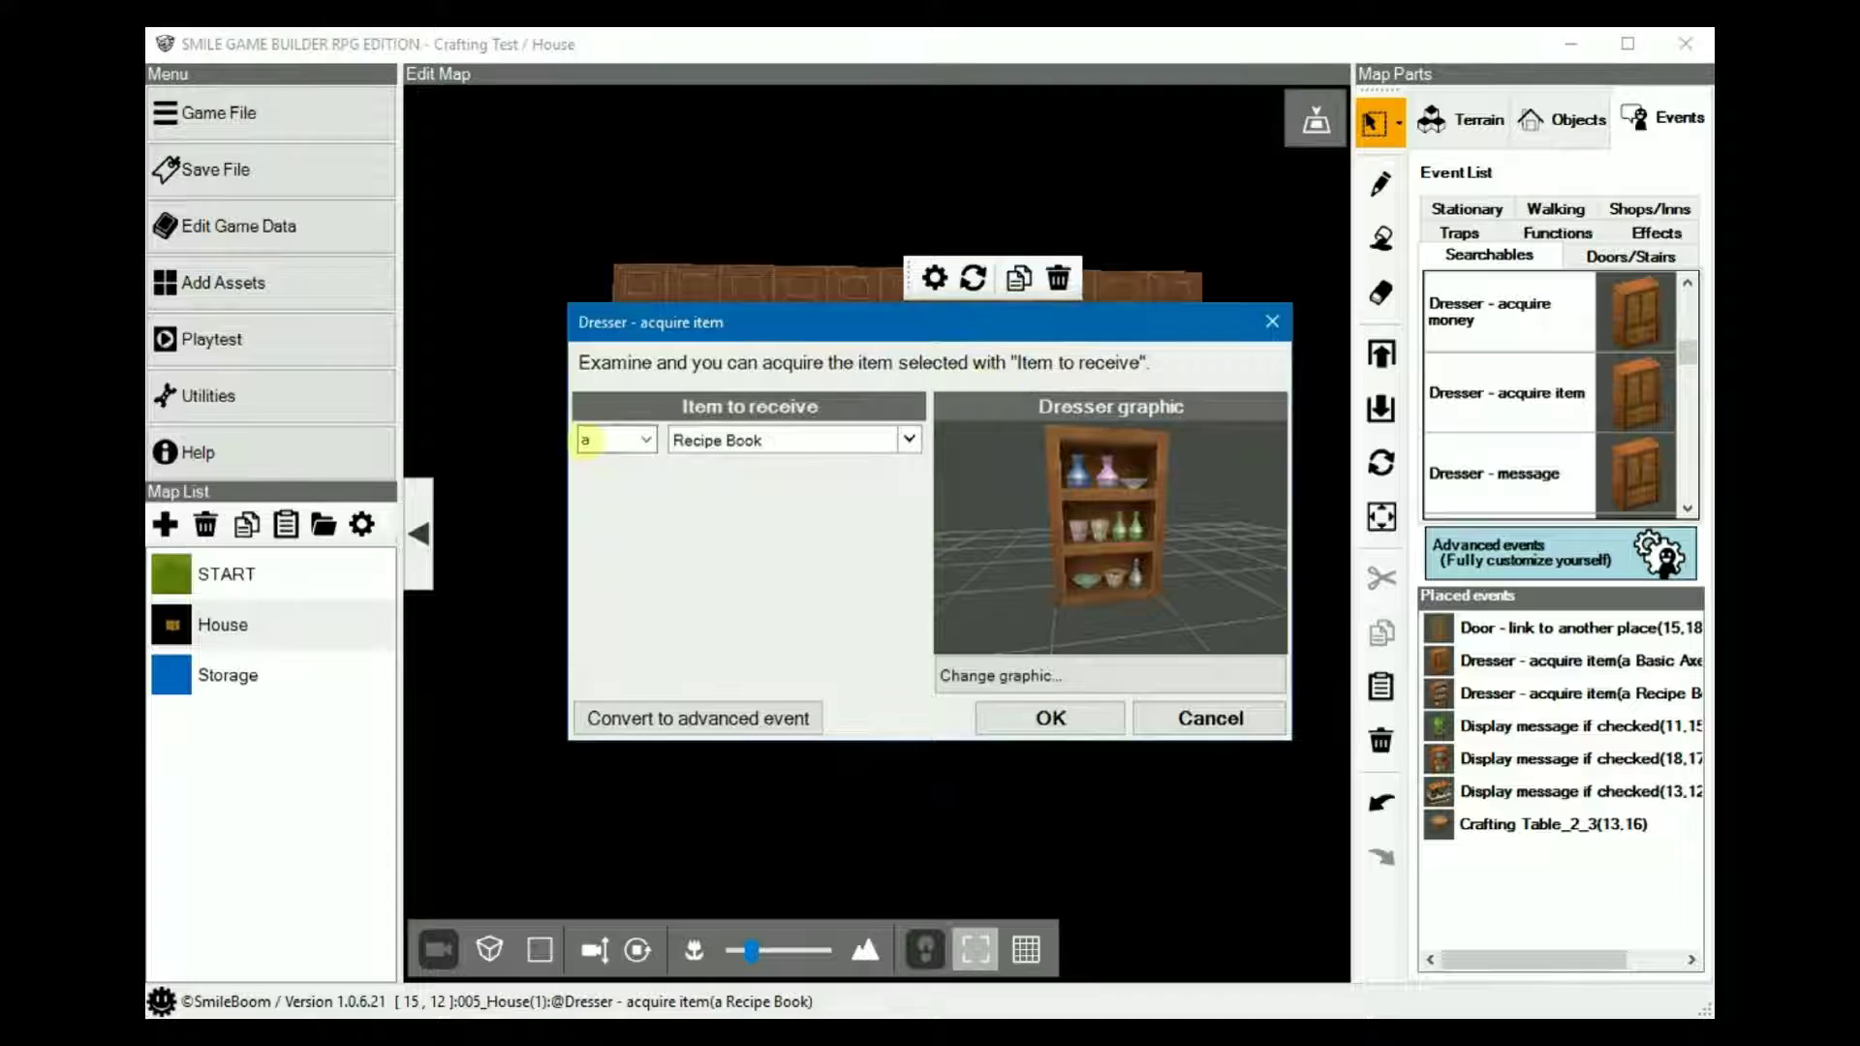
left_click(1214, 723)
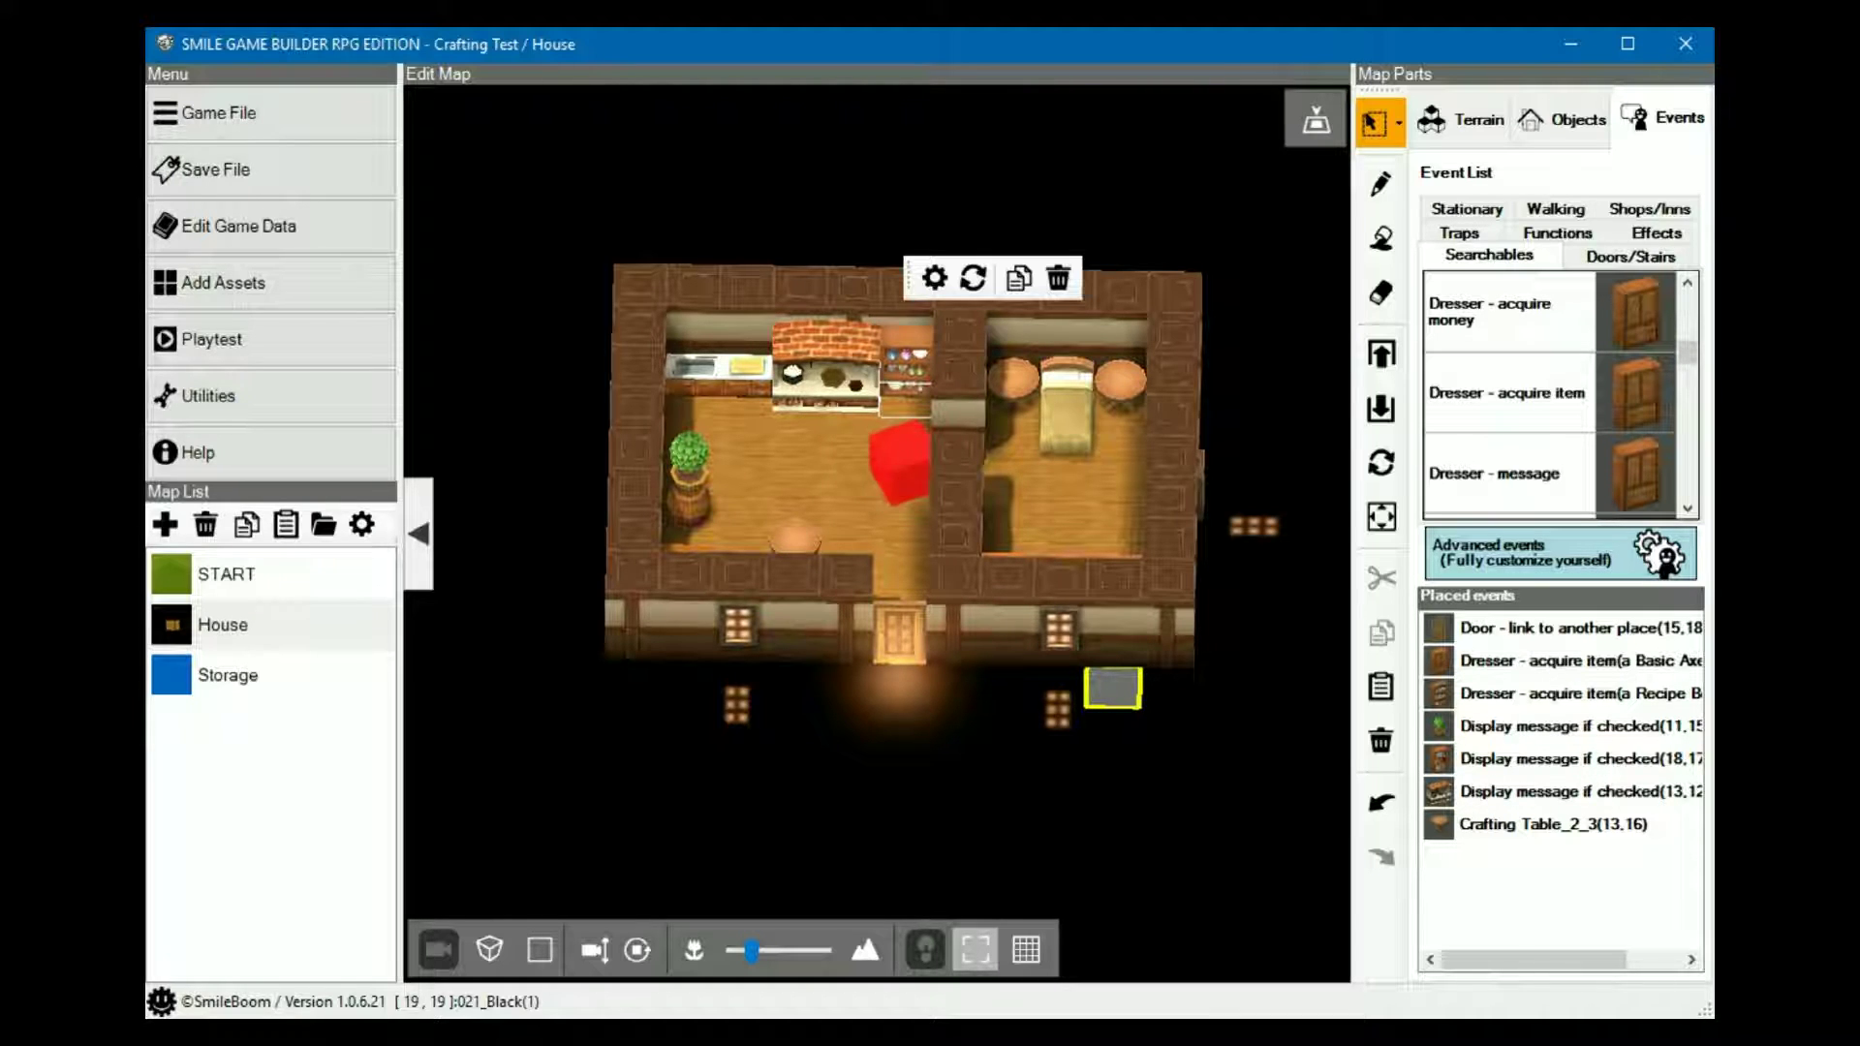
- On the START map, add a chicken event saying 'CLUCK! The chicken laid an egg.' that gives one Egg
left_click(216, 577)
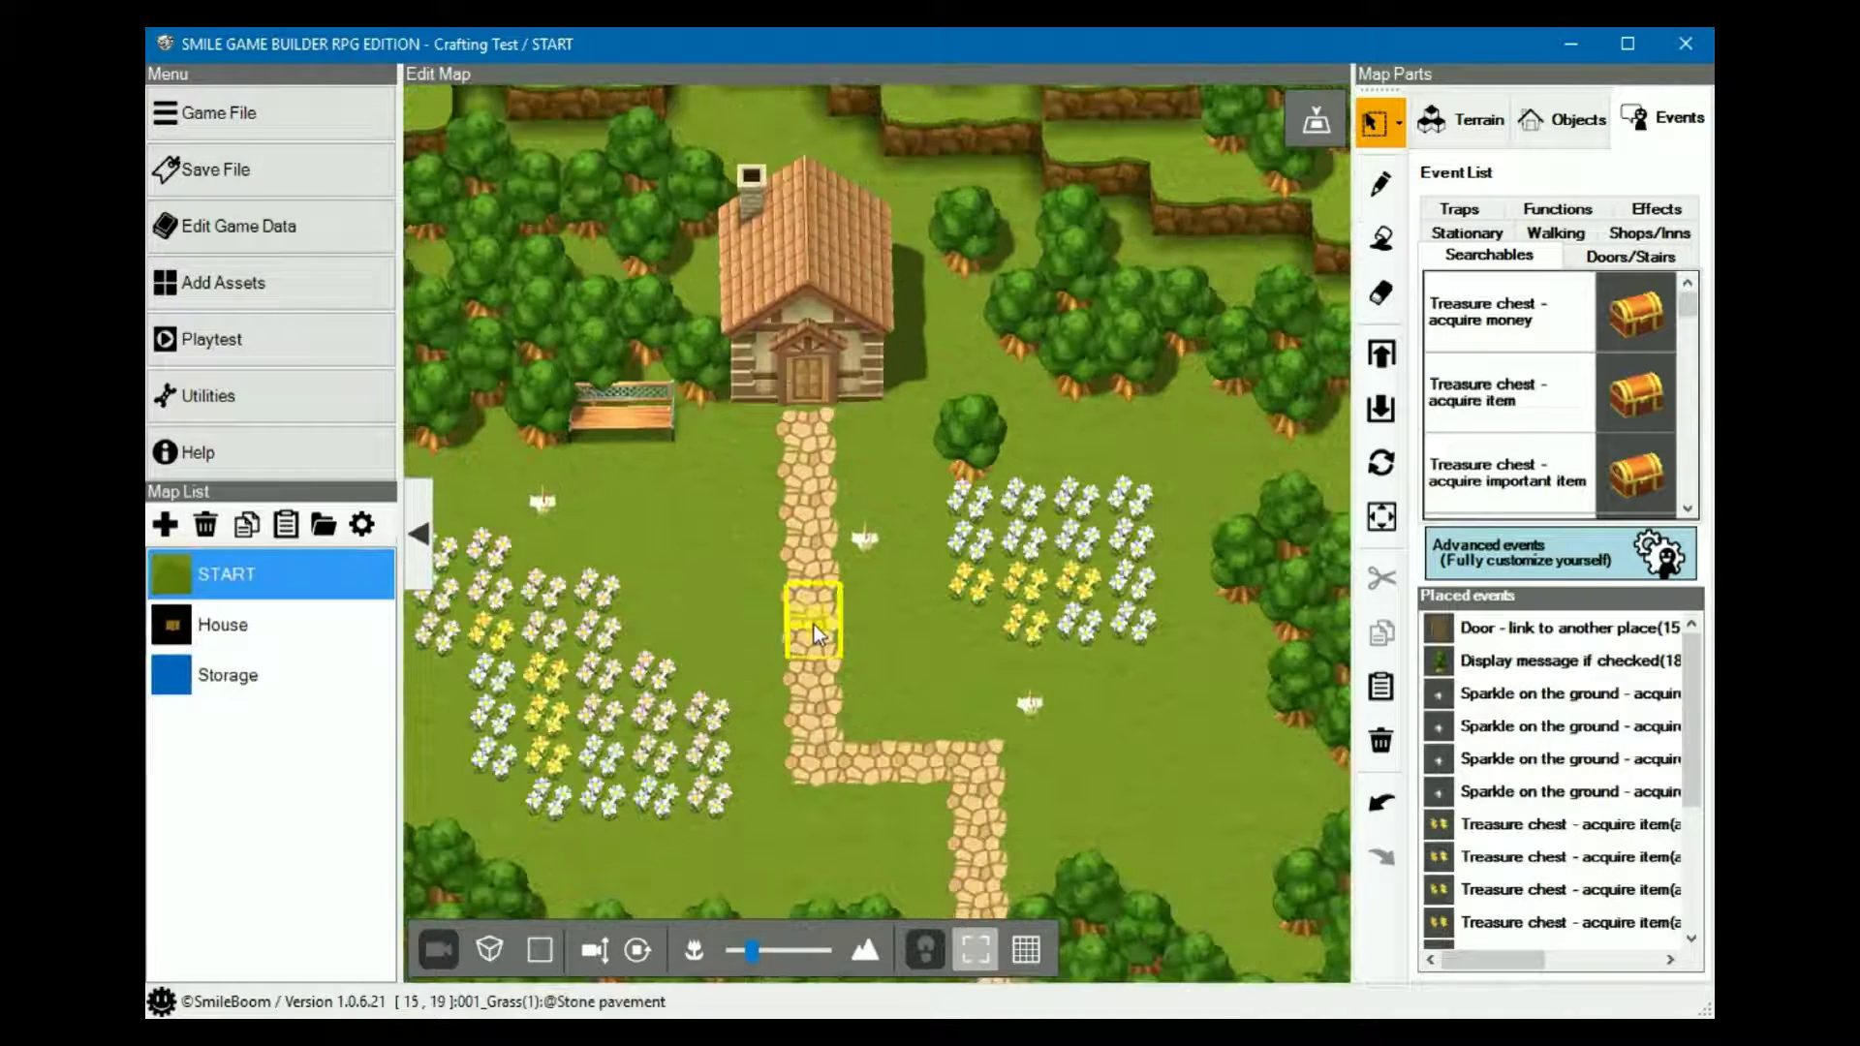
left_click(854, 533)
left_click(853, 533)
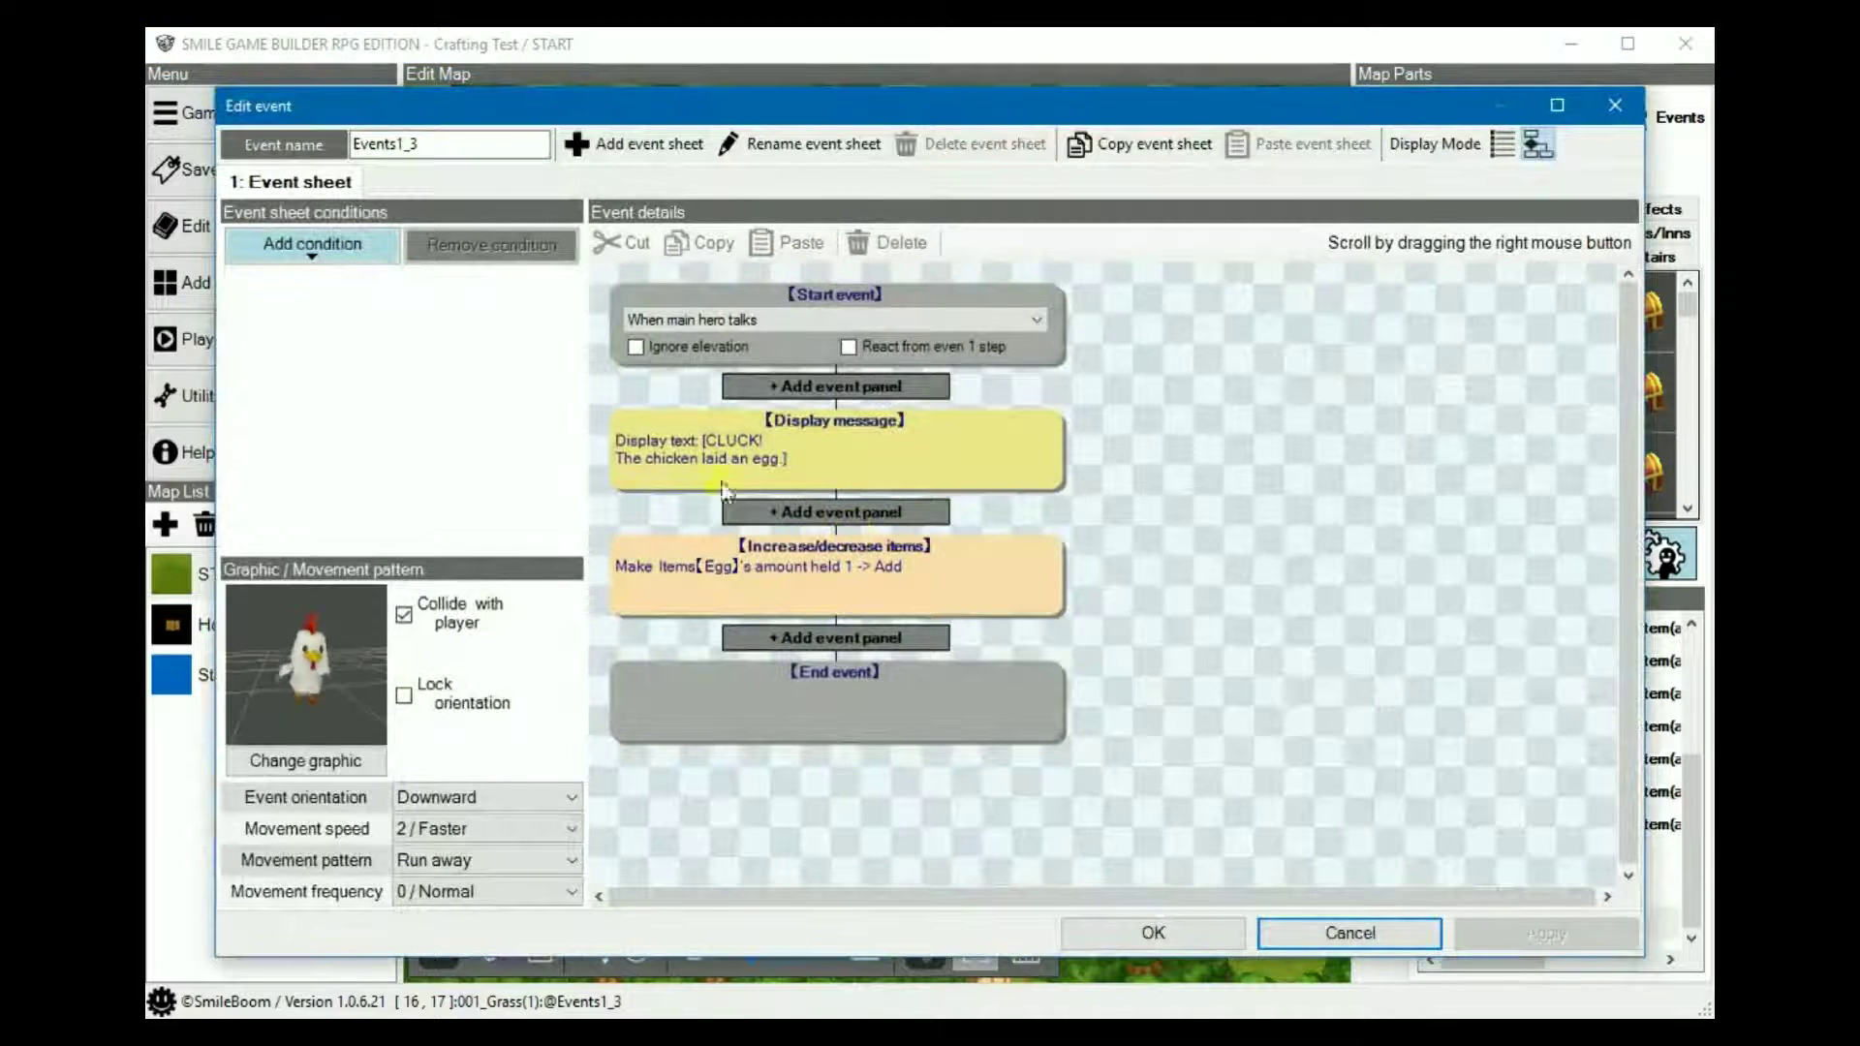
left_click(924, 458)
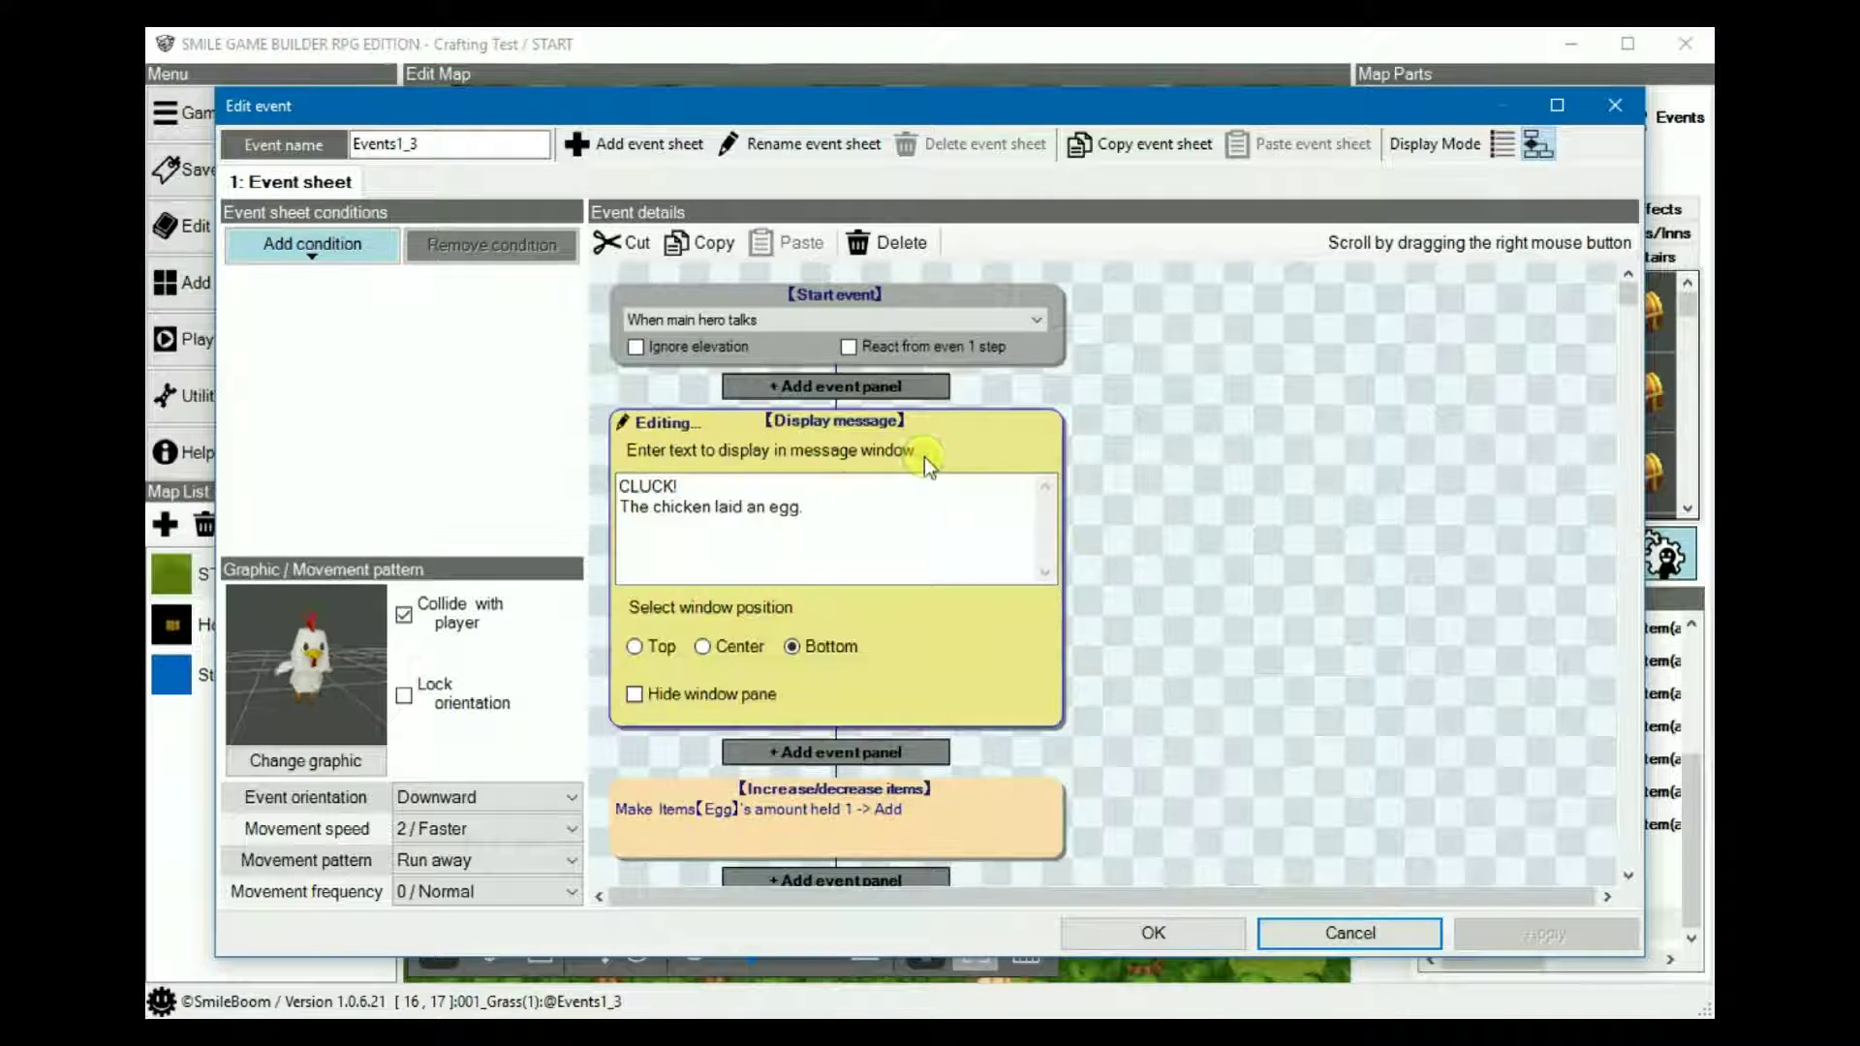
left_click(1139, 509)
left_click(848, 590)
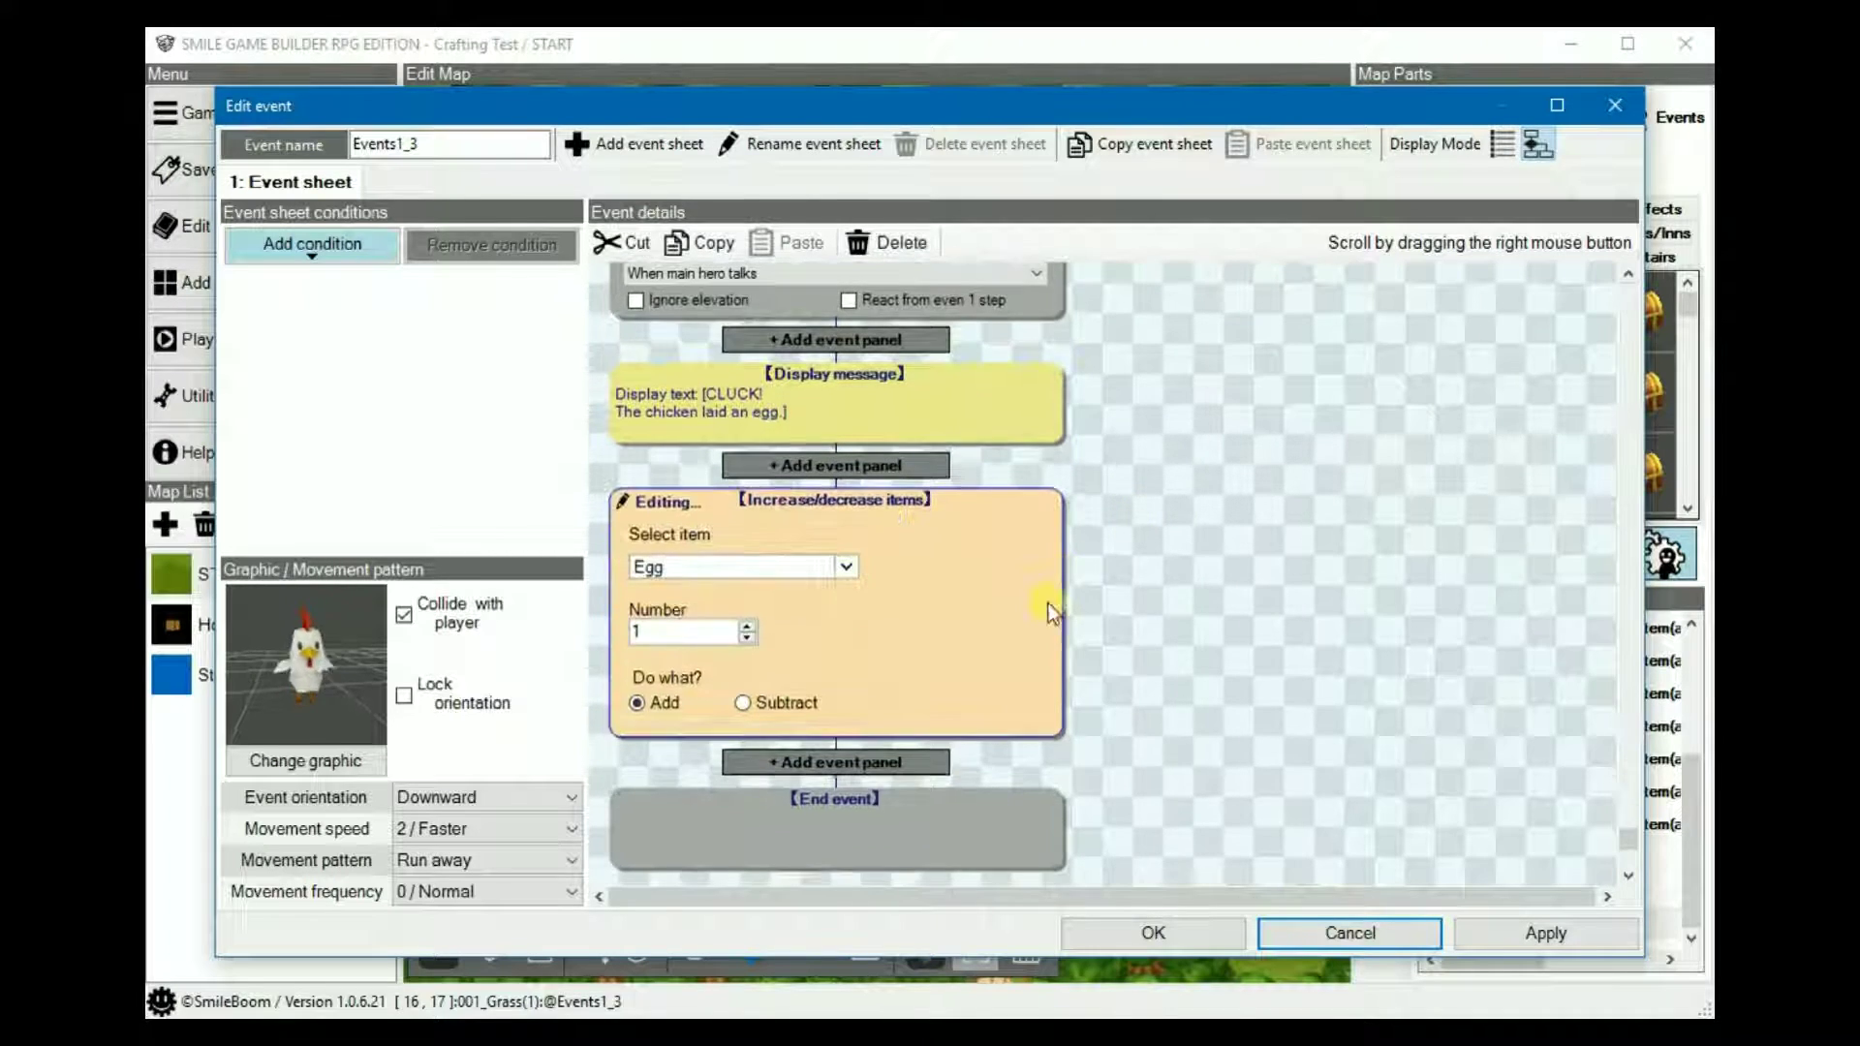
left_click(1203, 632)
left_click(1158, 937)
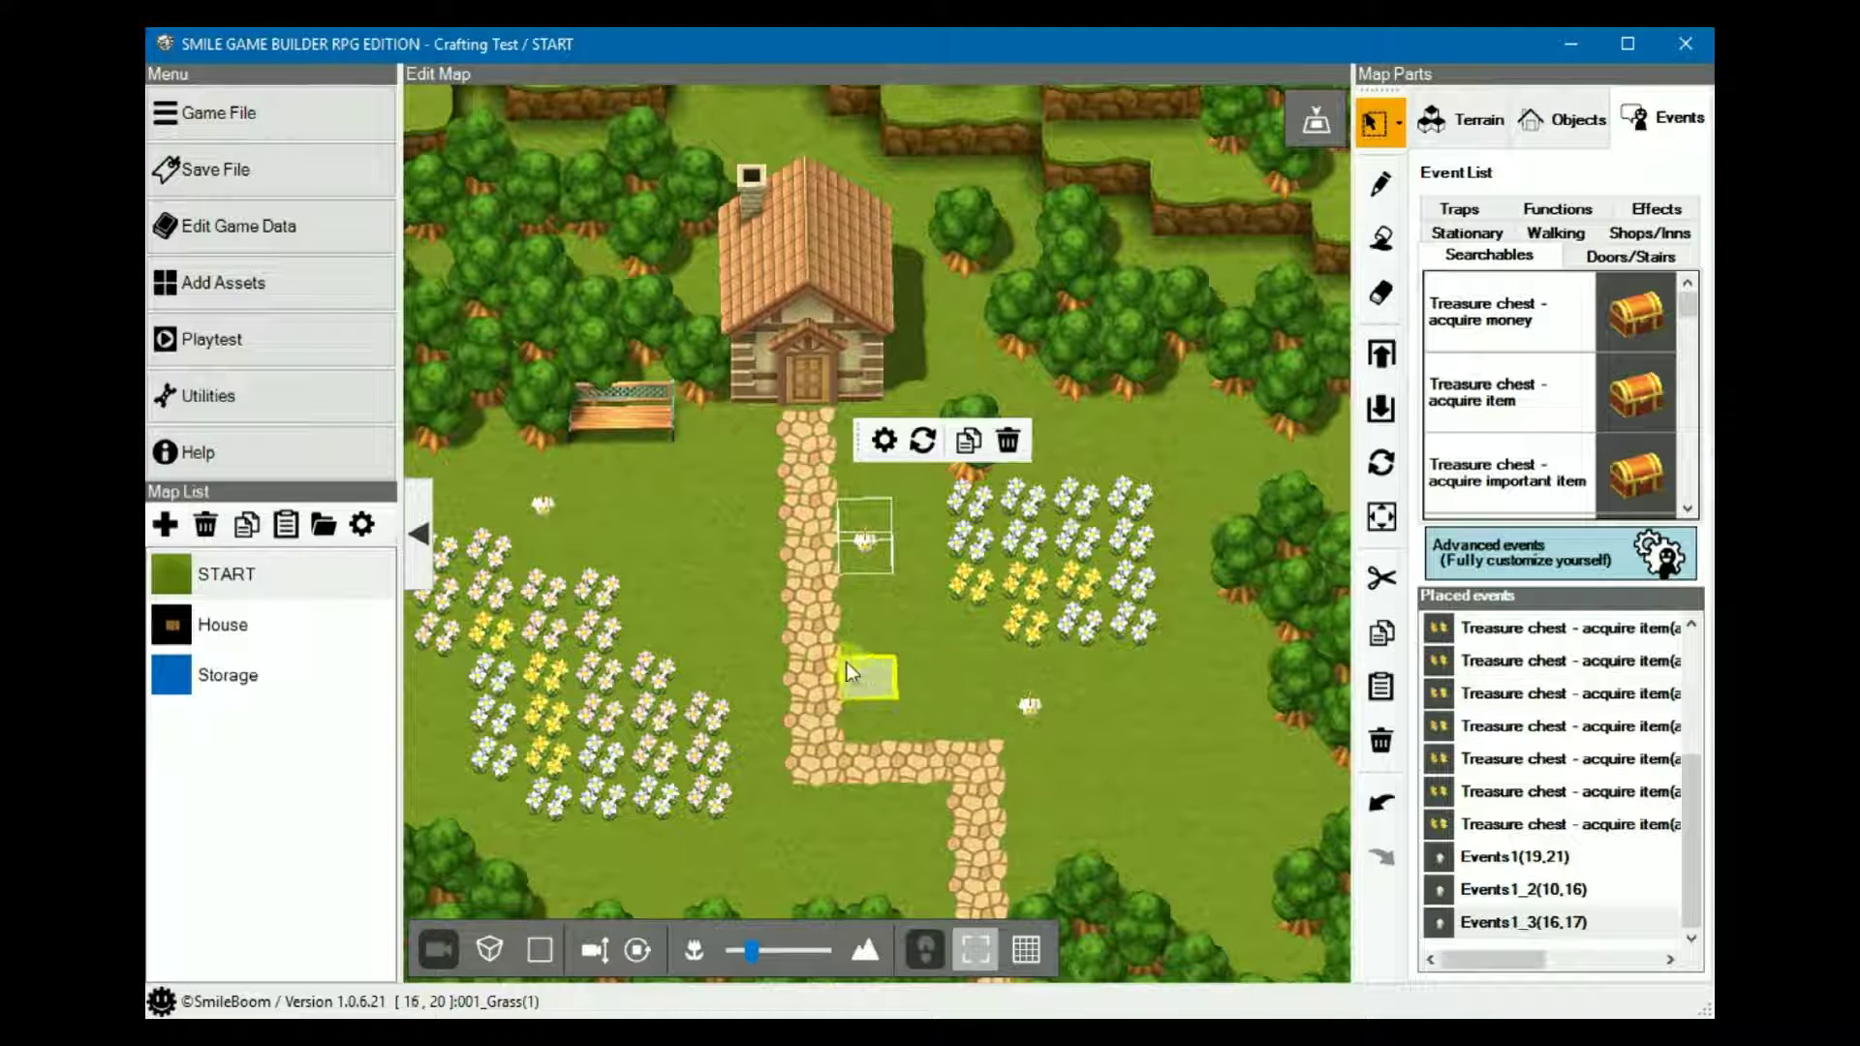
key("Left")
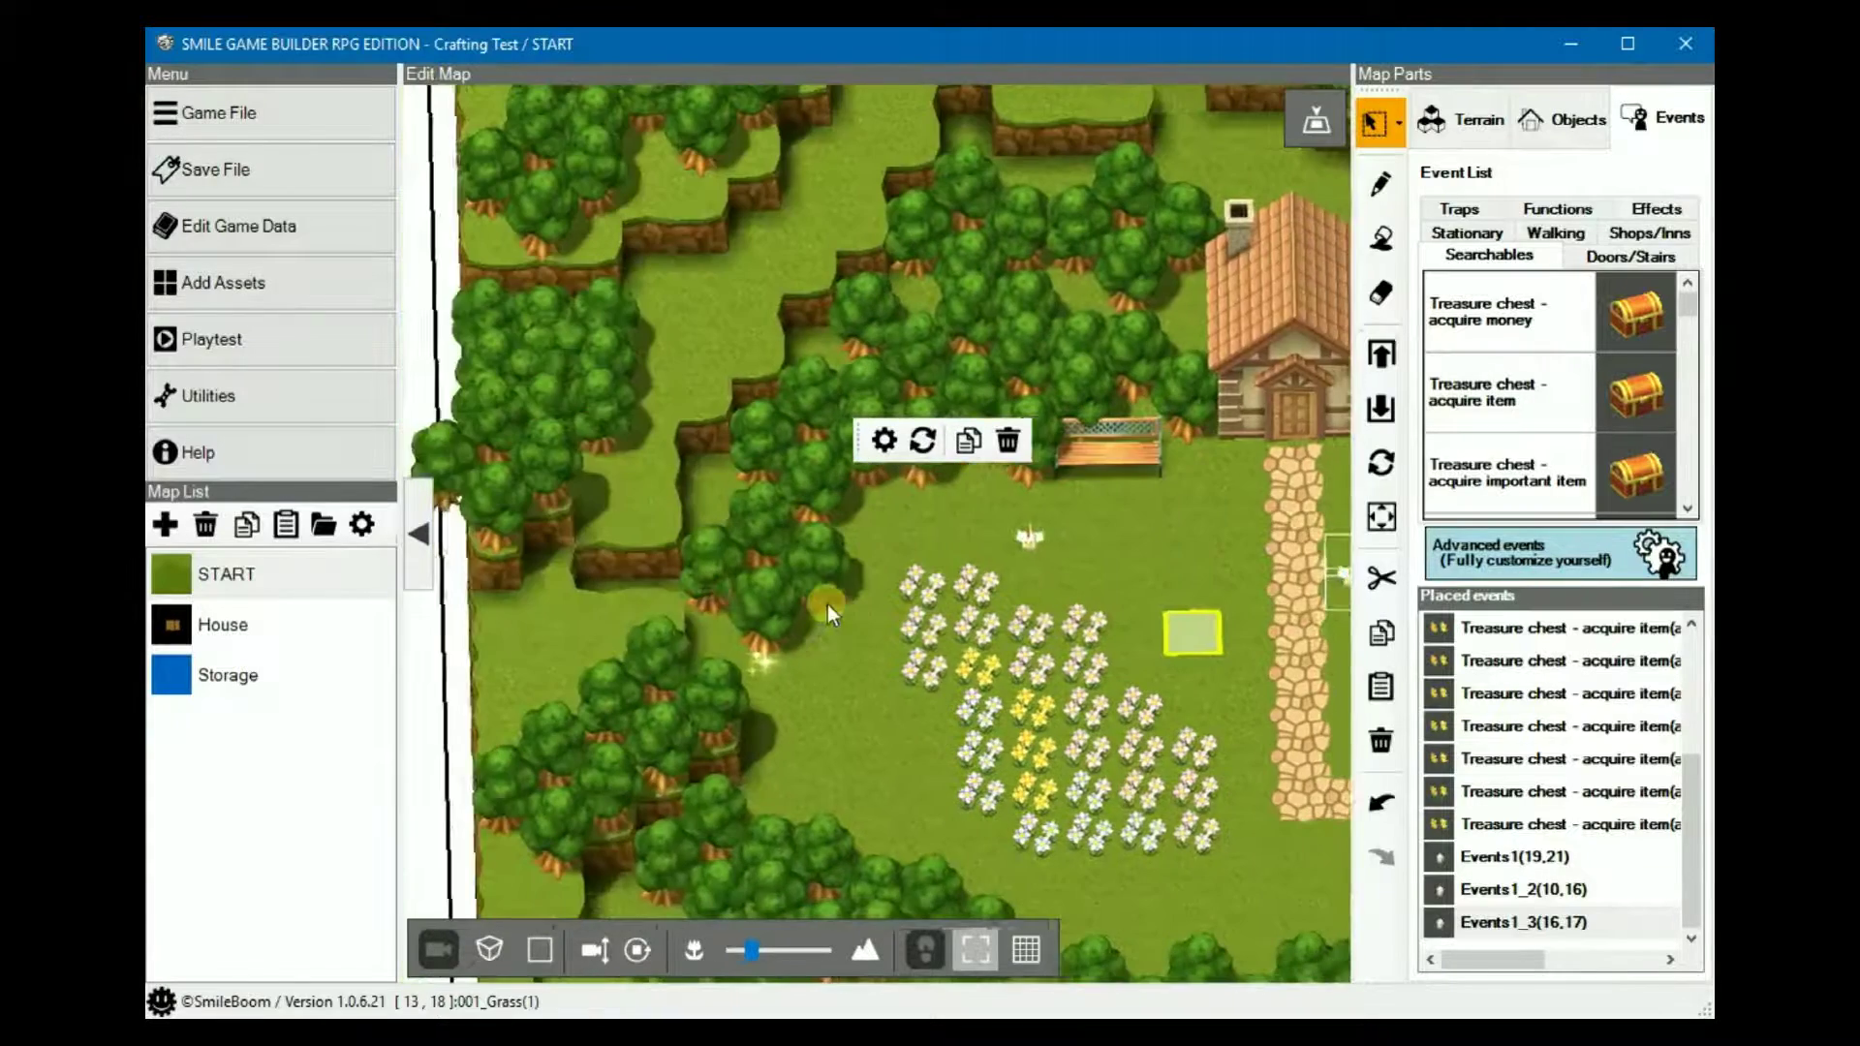
key("Right")
key("Down")
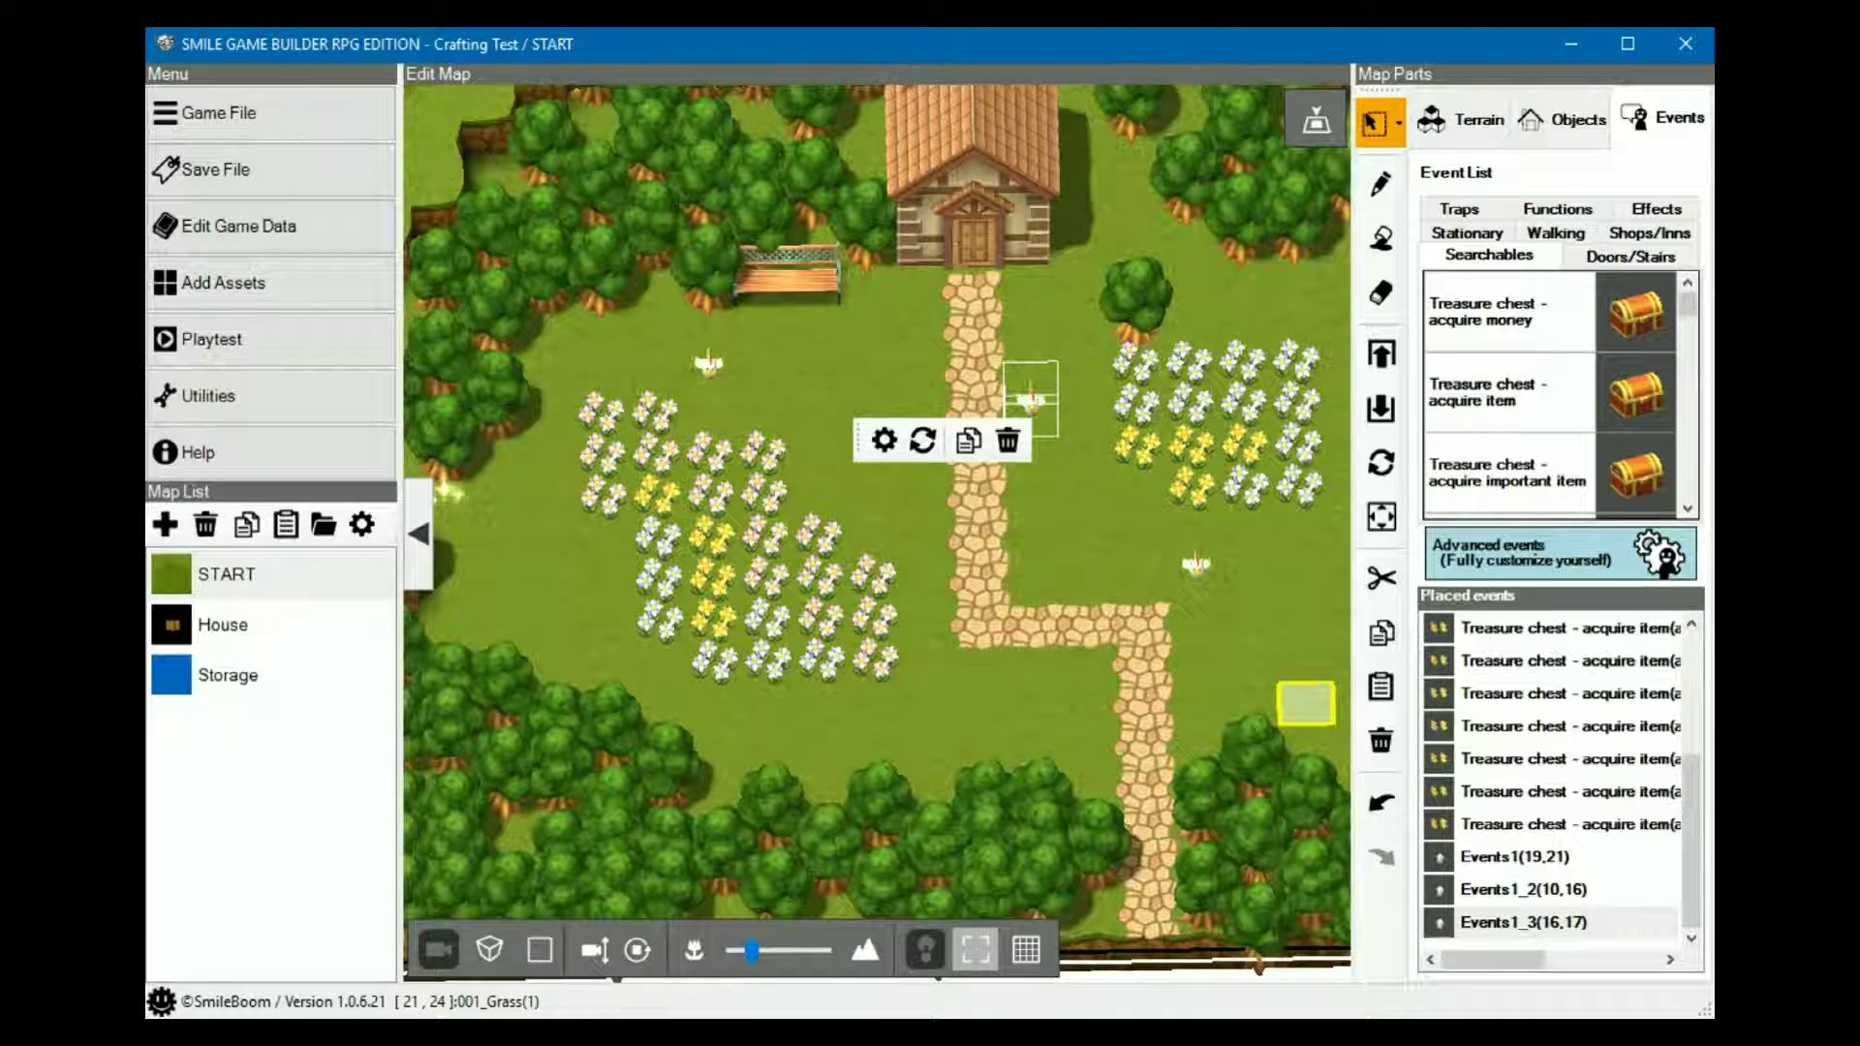
scroll(1620, 403, "down", 10)
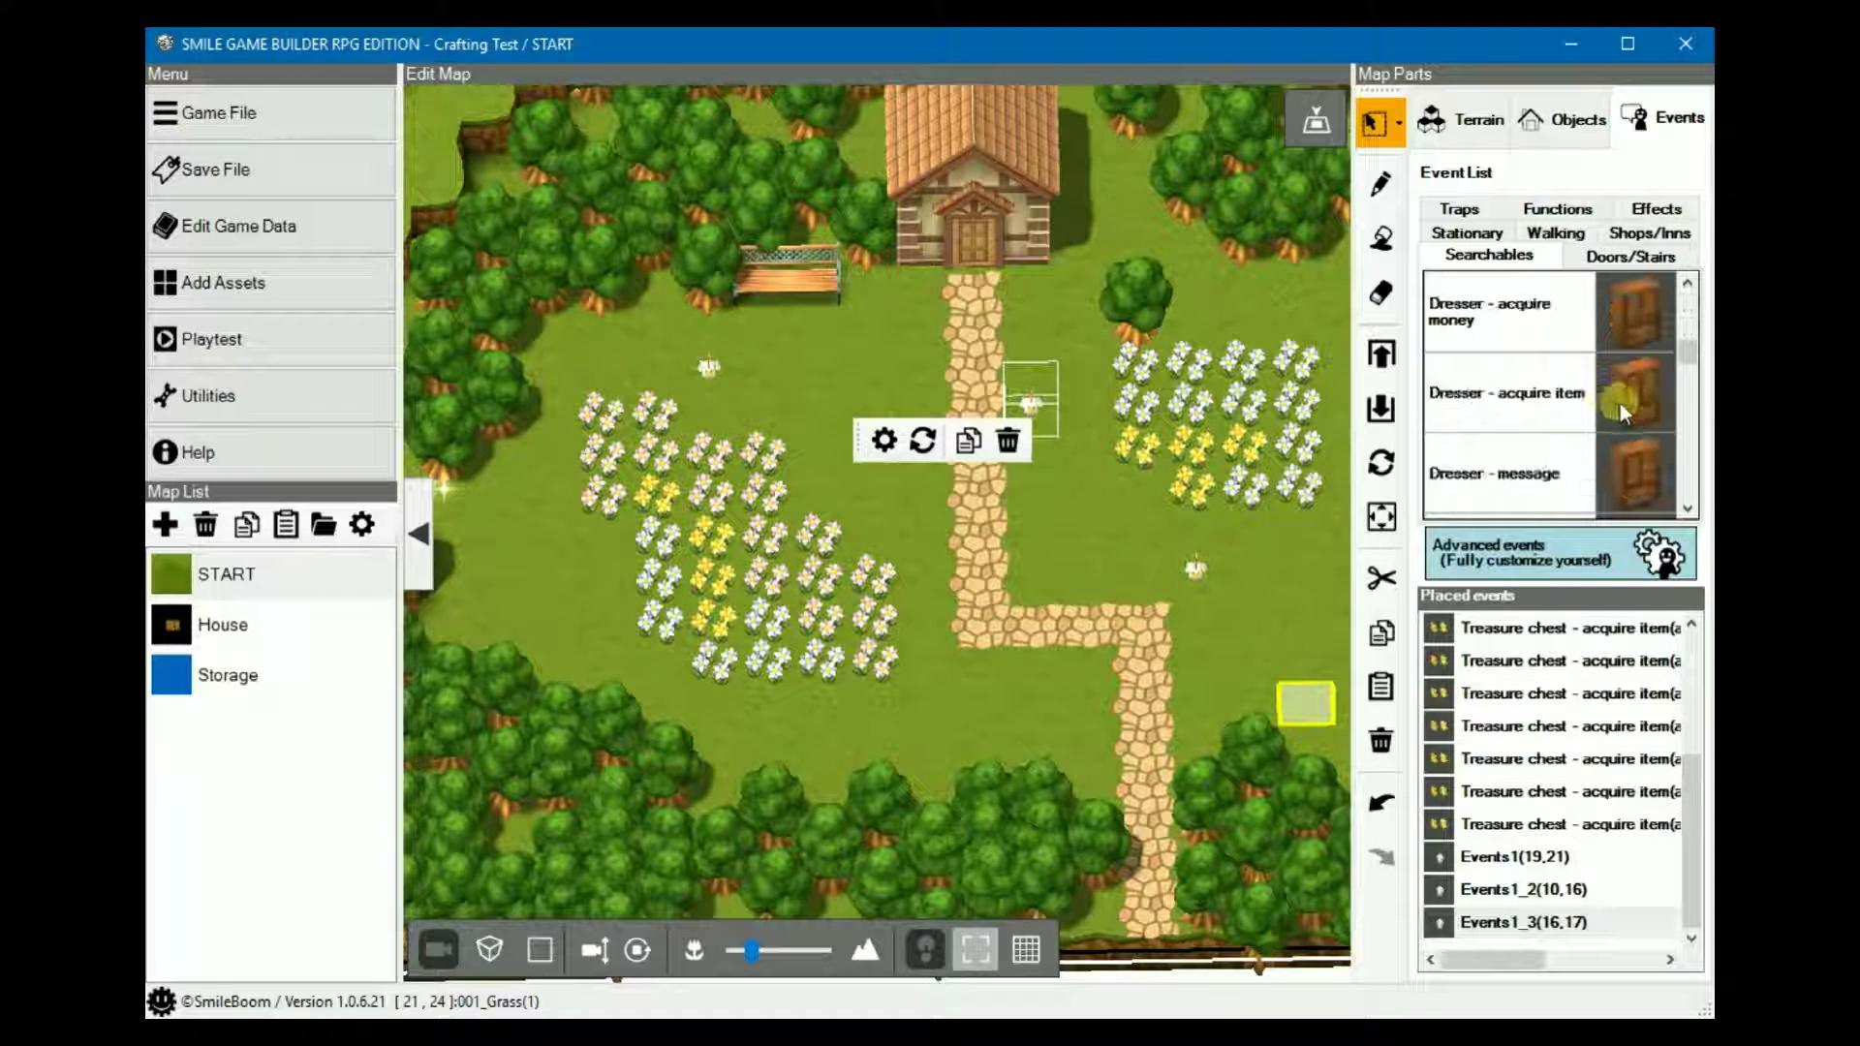
scroll(1629, 411, "down", 8)
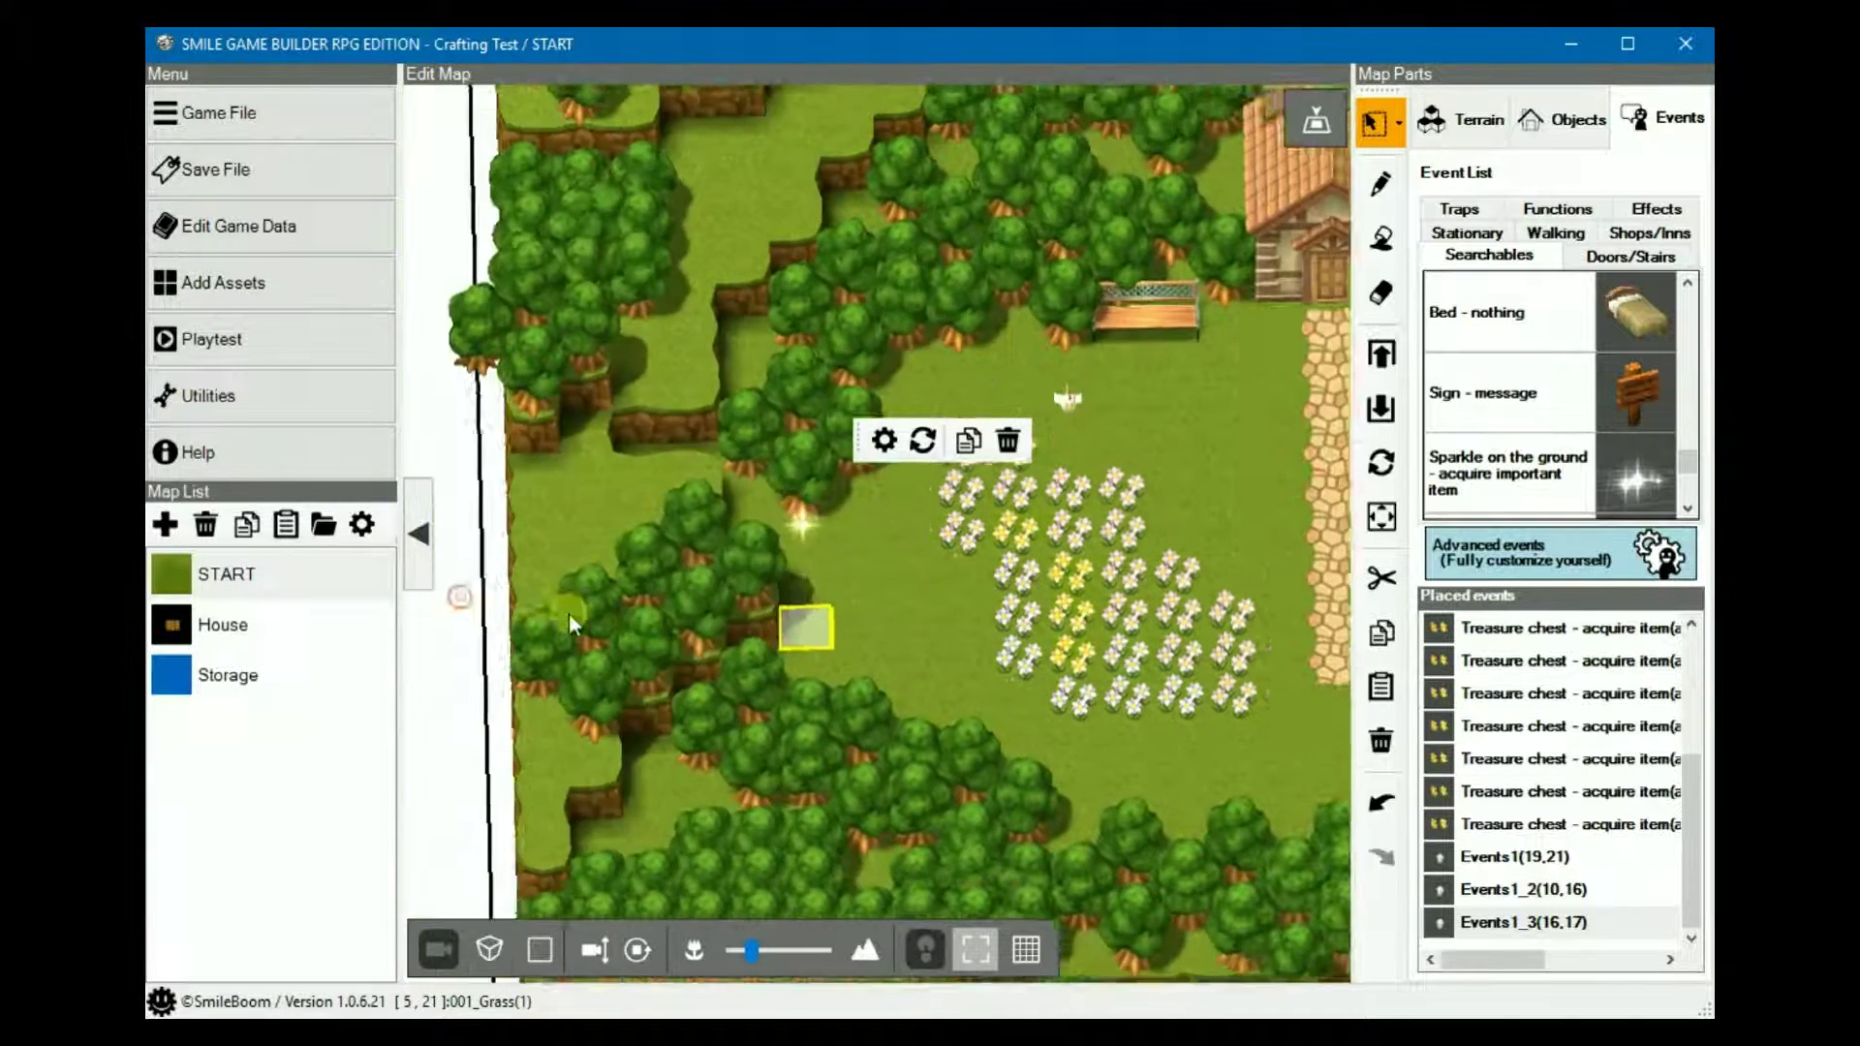
- Place a sparkle event giving Lemon Balm on START, then pan the map toward the house
left_click(903, 537)
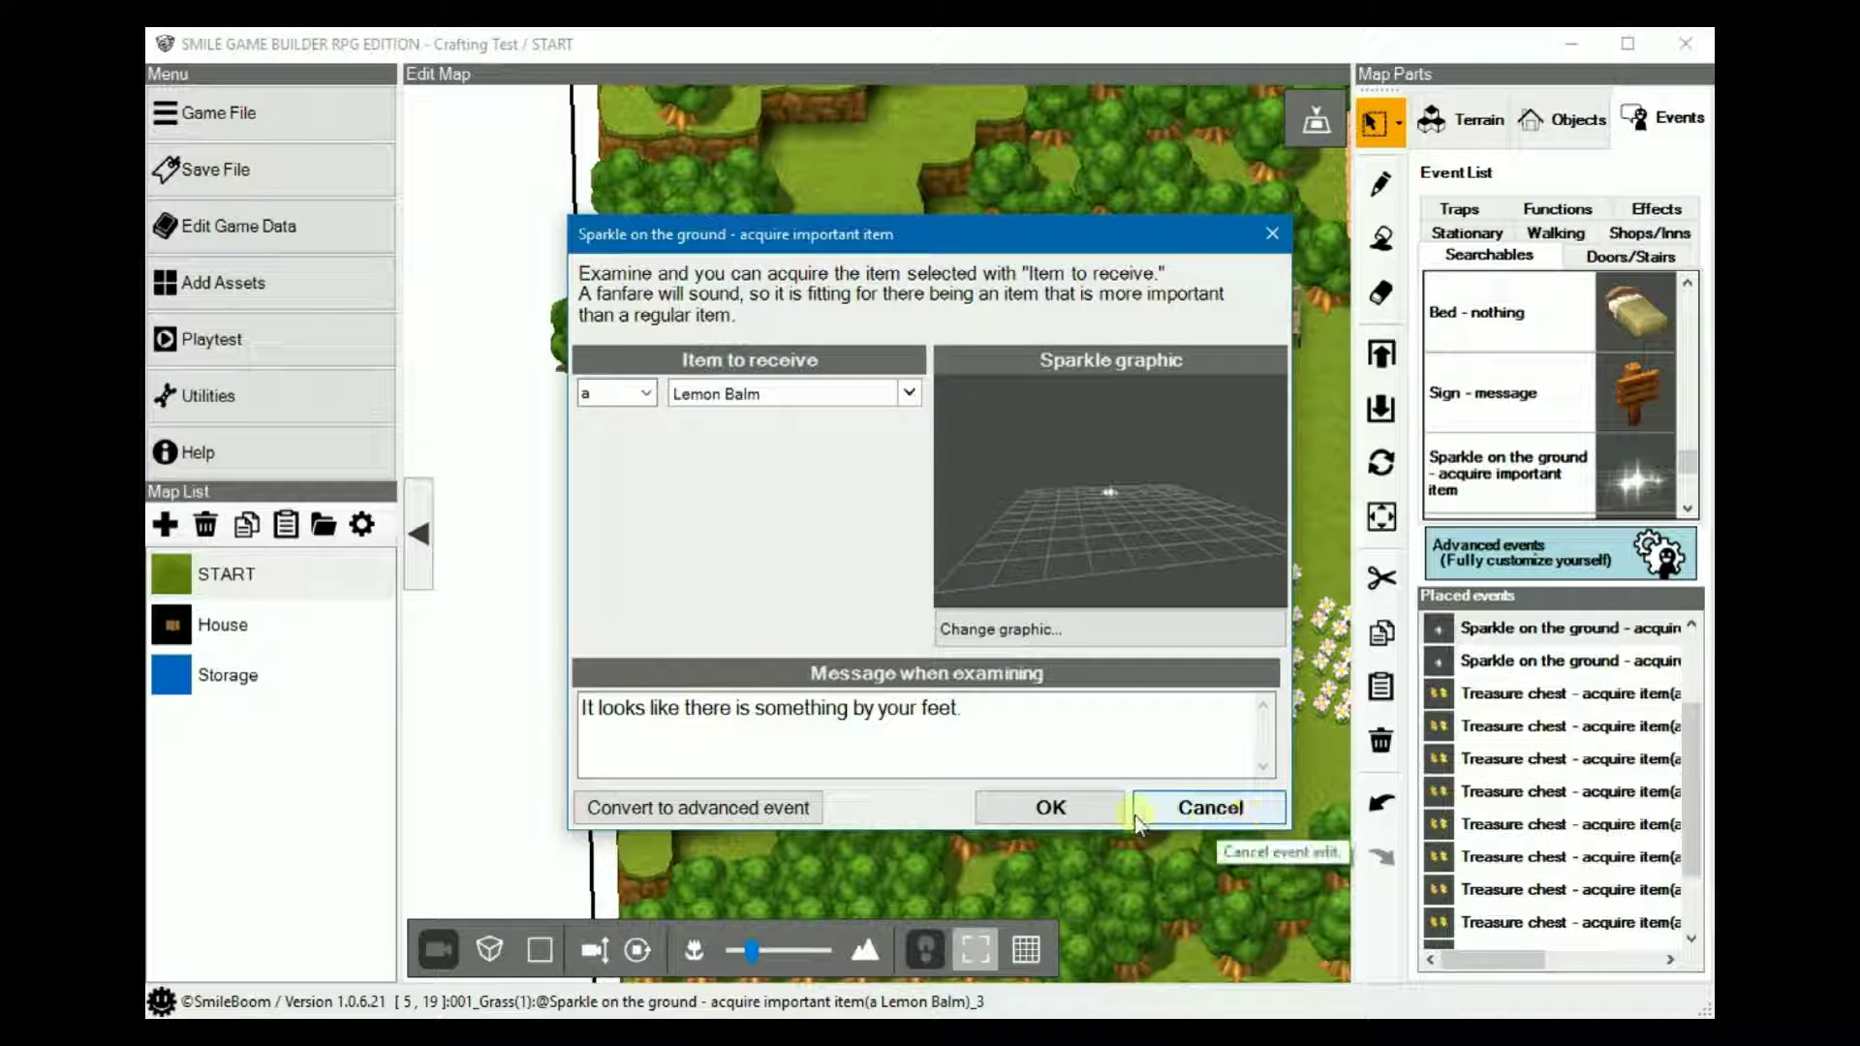
left_click(1068, 806)
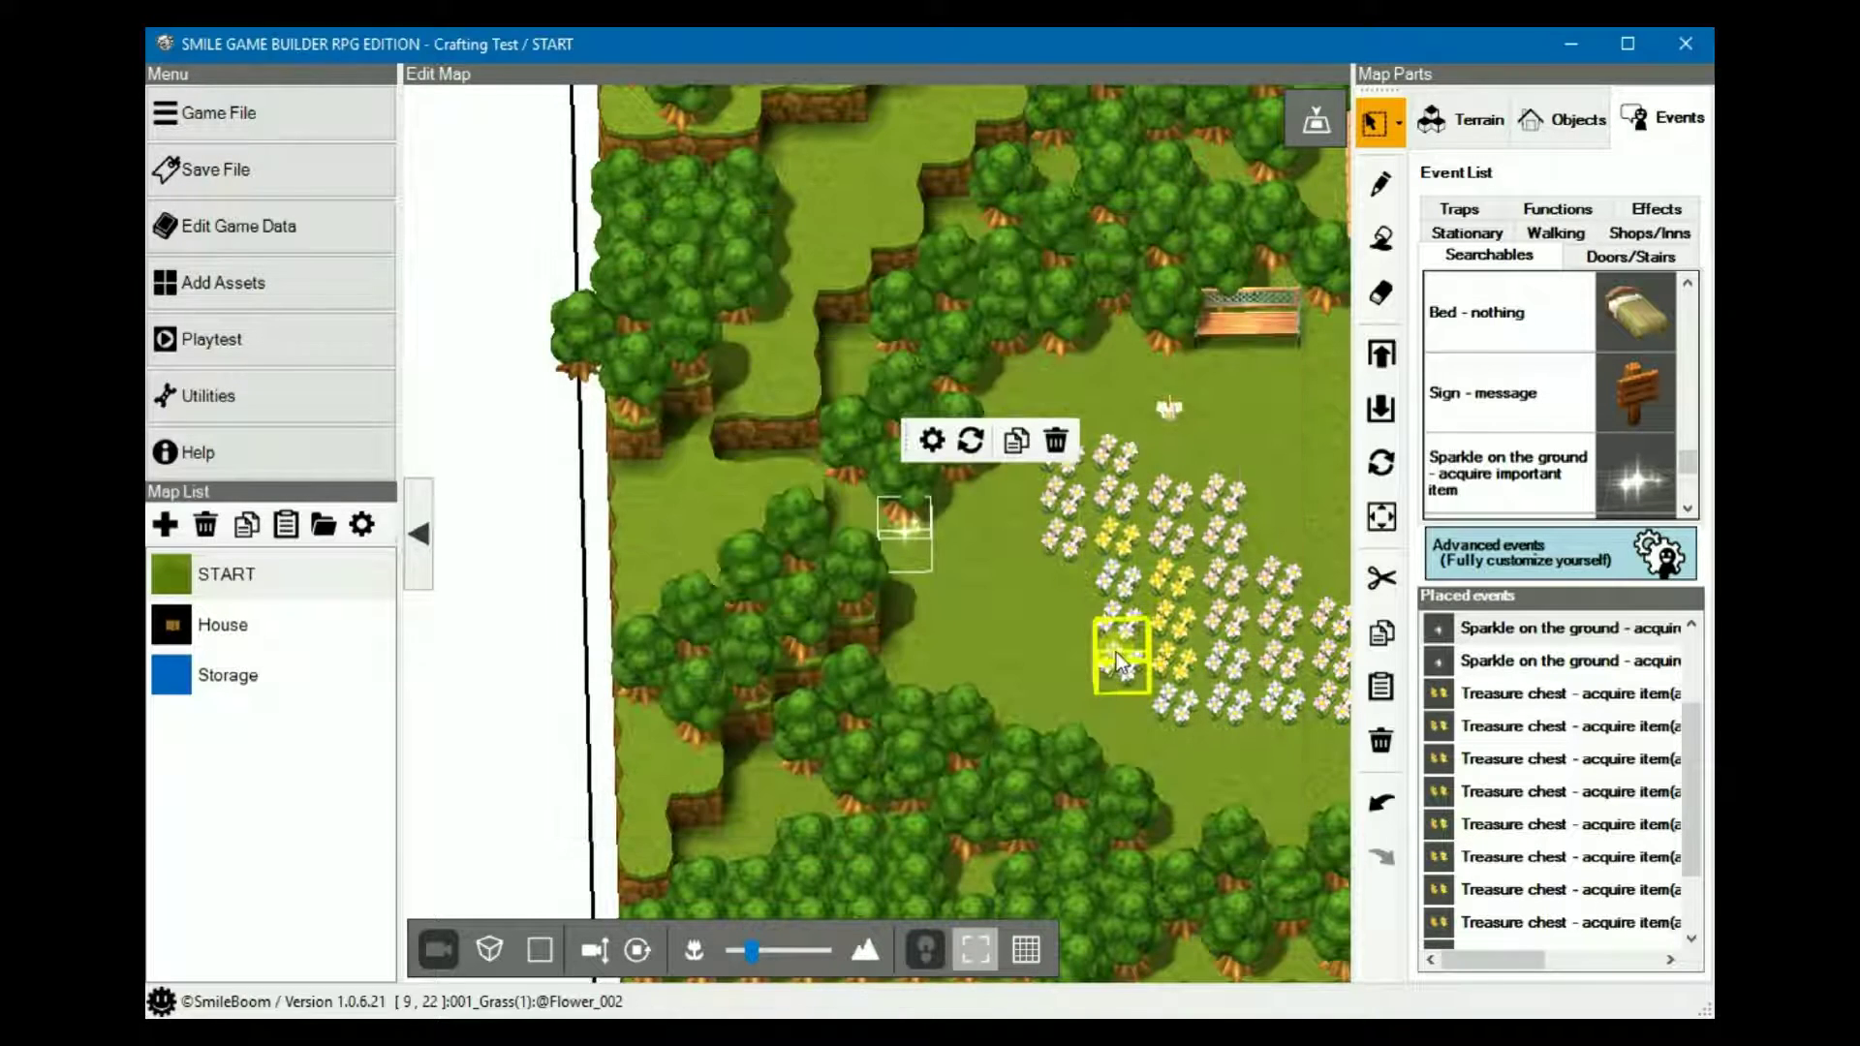
scroll(1131, 573, "down", 3)
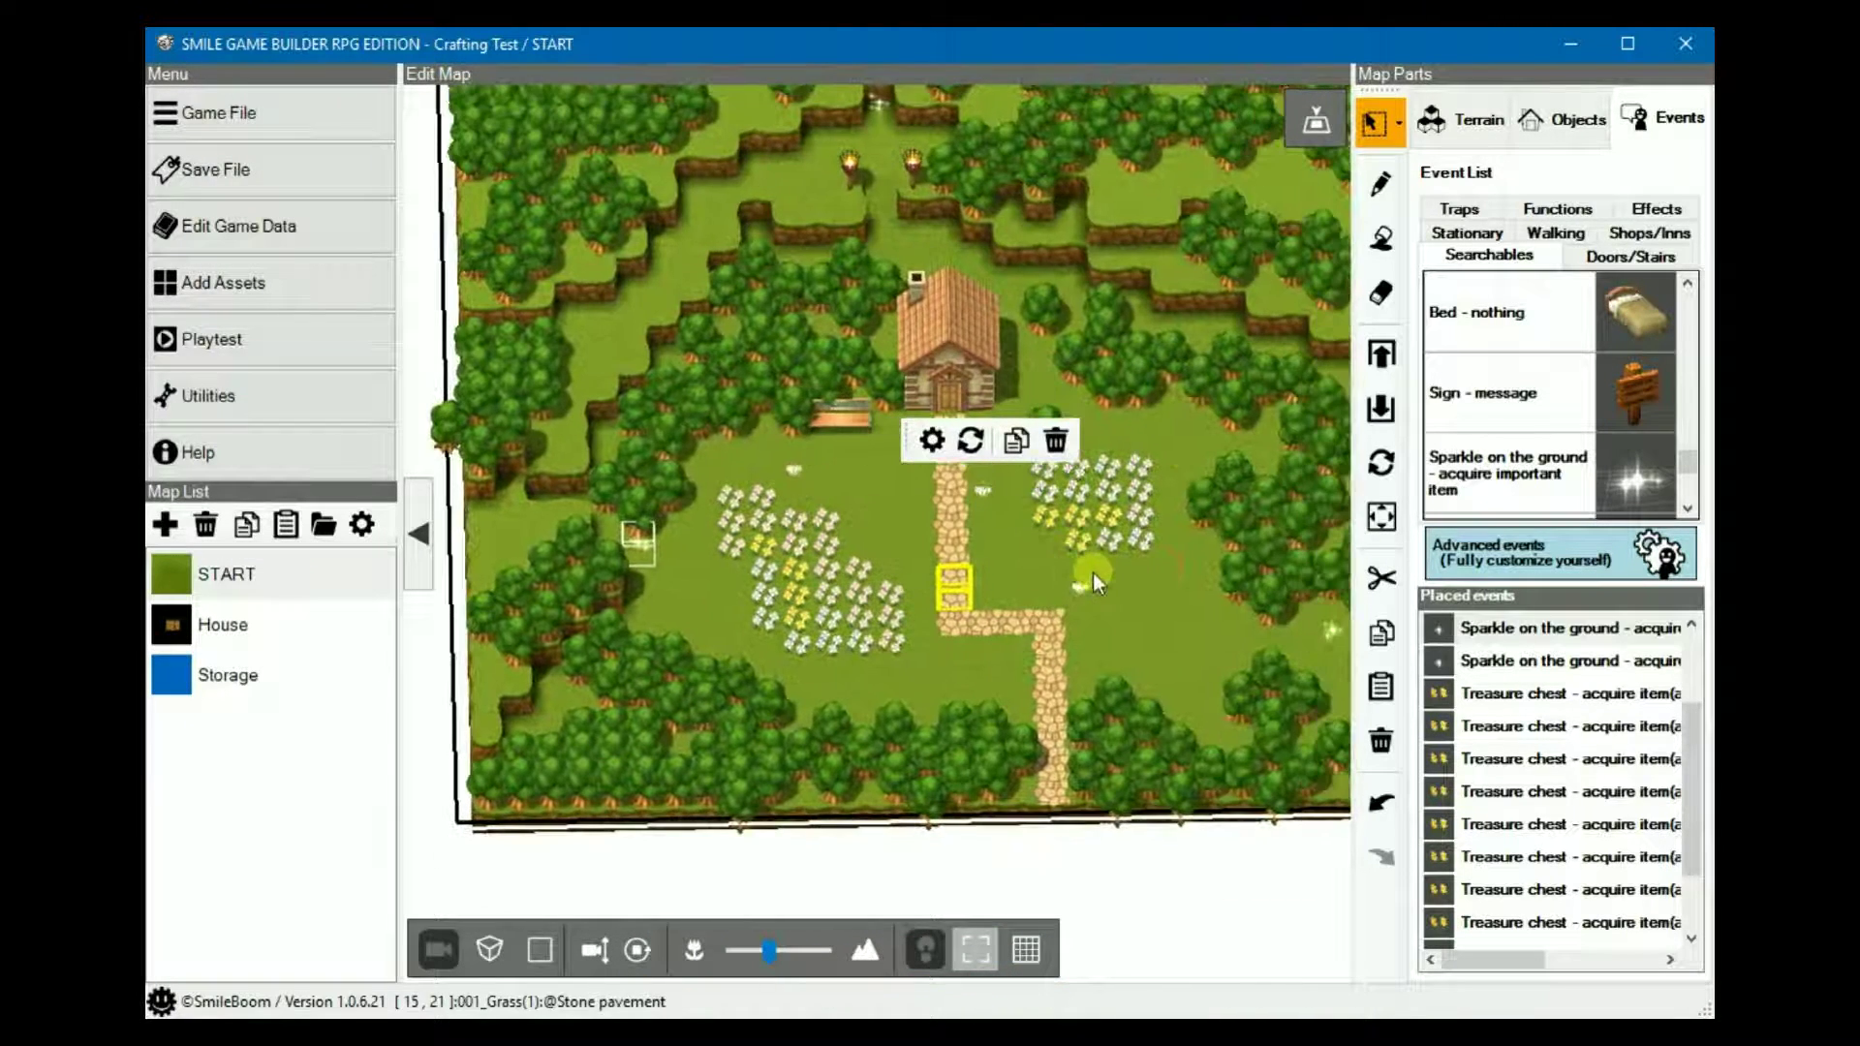
key("Right")
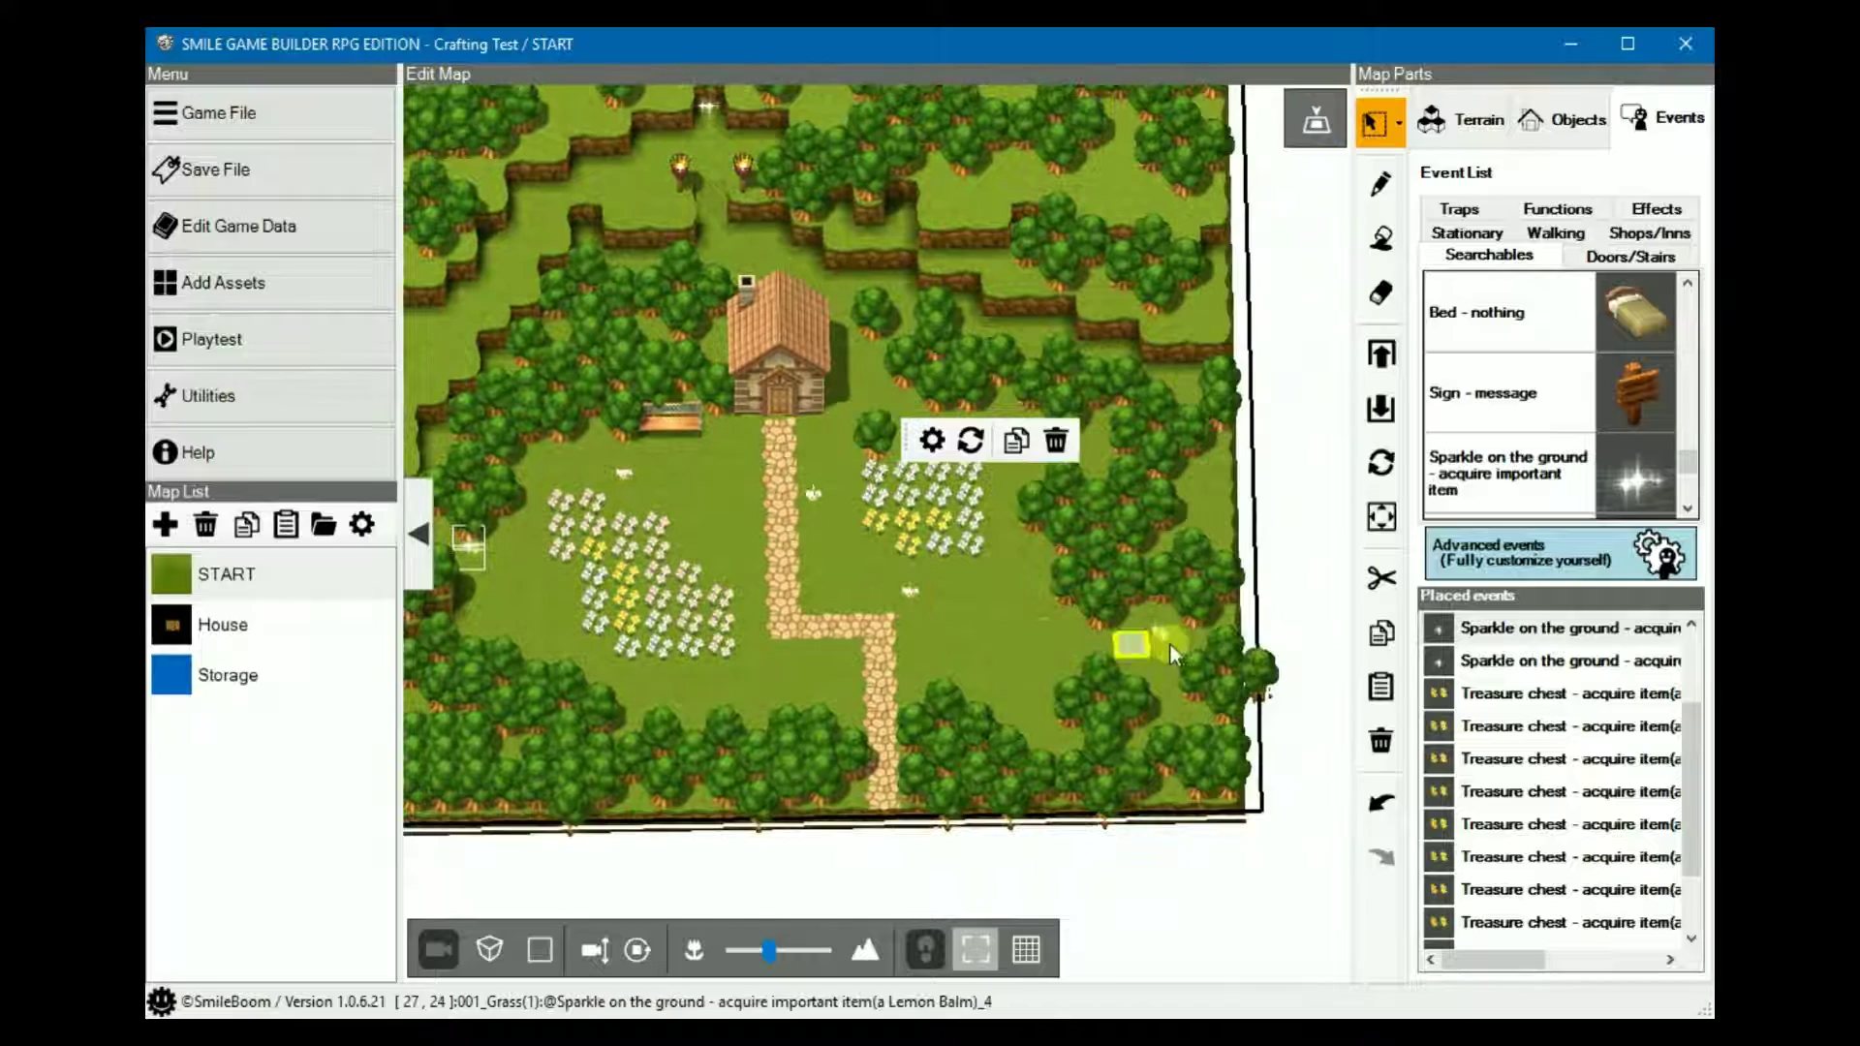
key("Up")
key("Left")
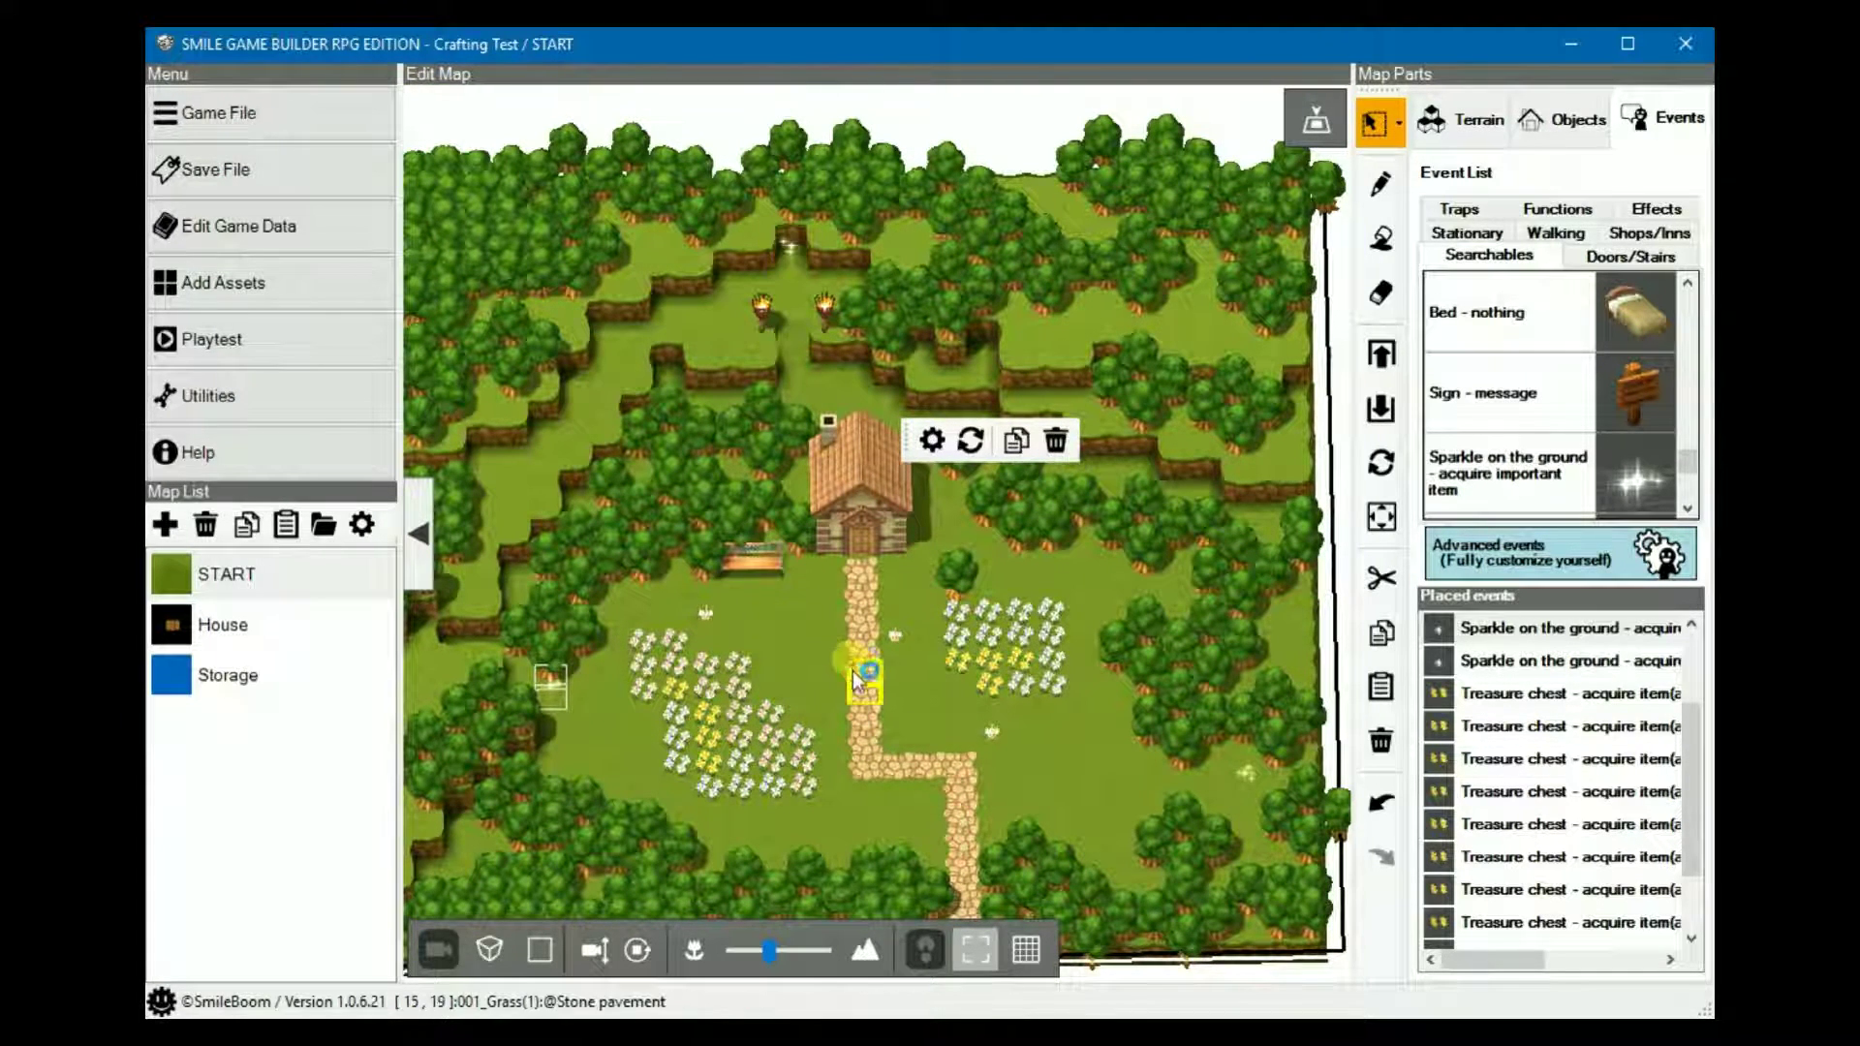
right_click_drag(852, 670, 843, 604)
scroll(836, 568, "up", 2)
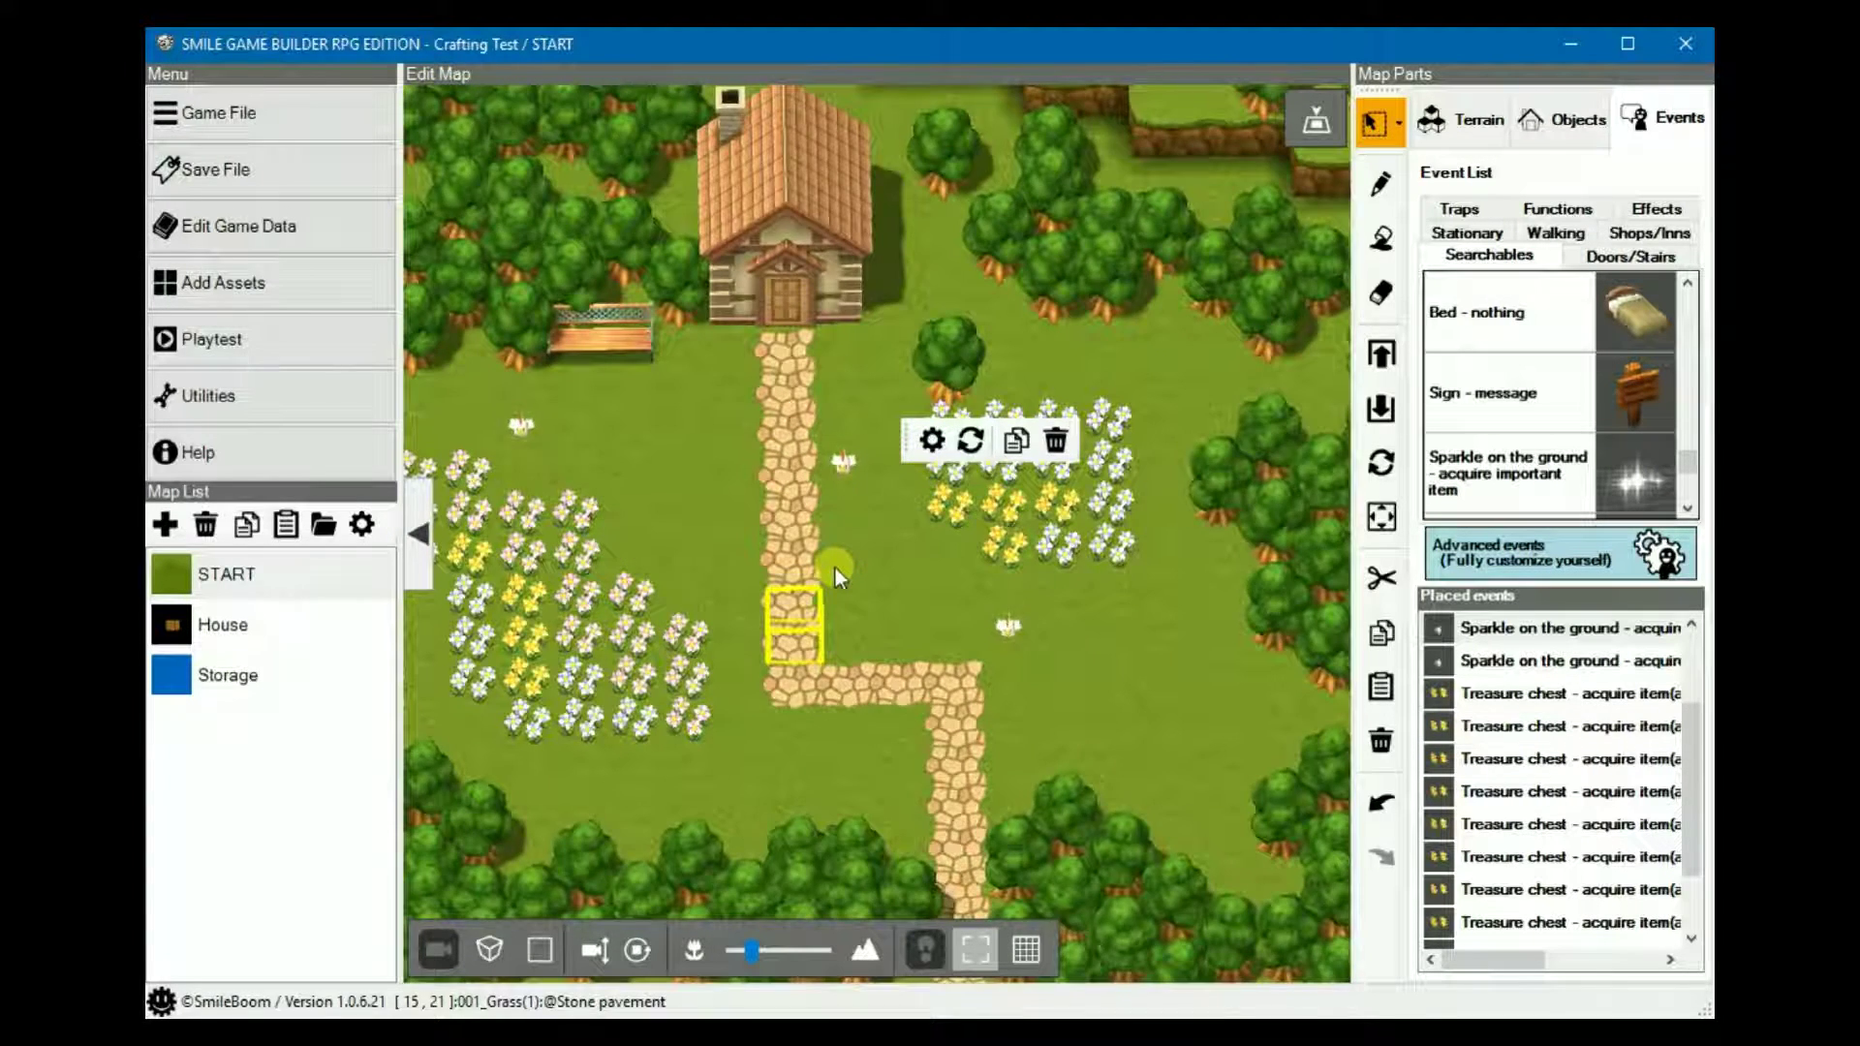
scroll(837, 569, "up", 2)
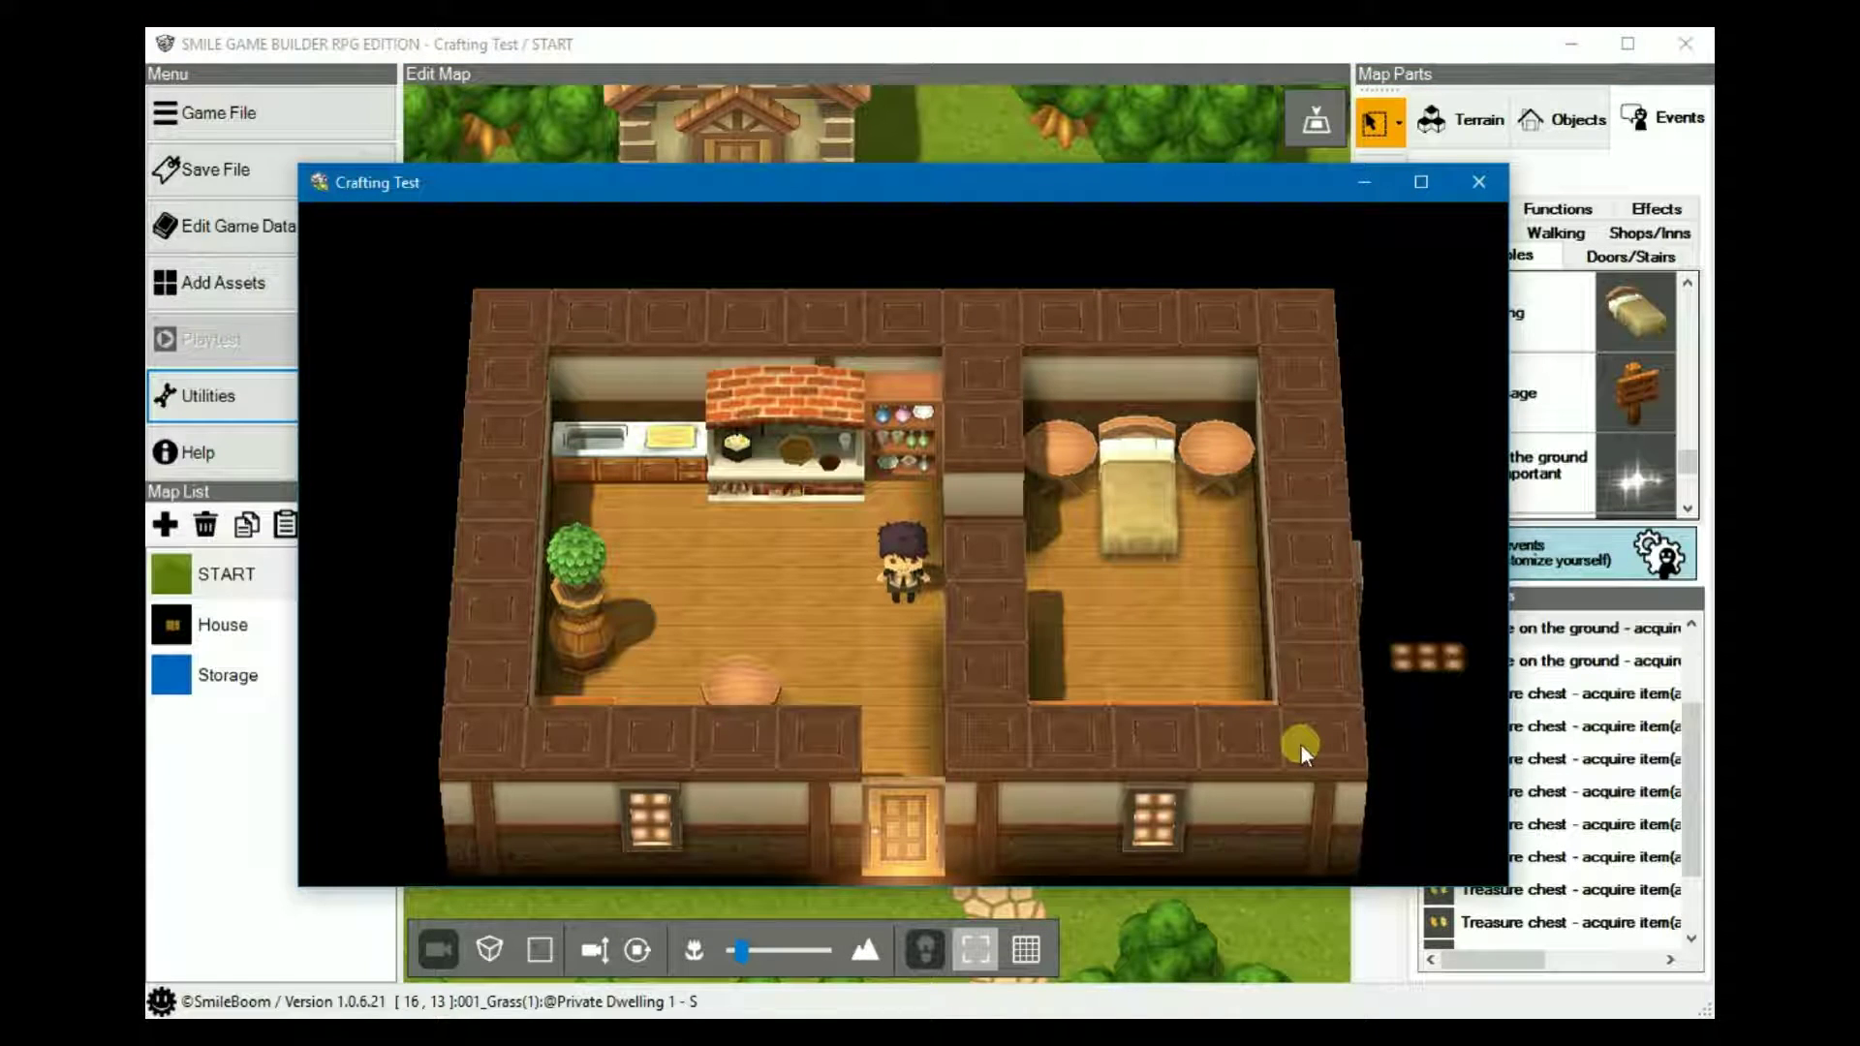
- In the playtest, walk the hero to the shelf and collect the Recipe Book
key("Left")
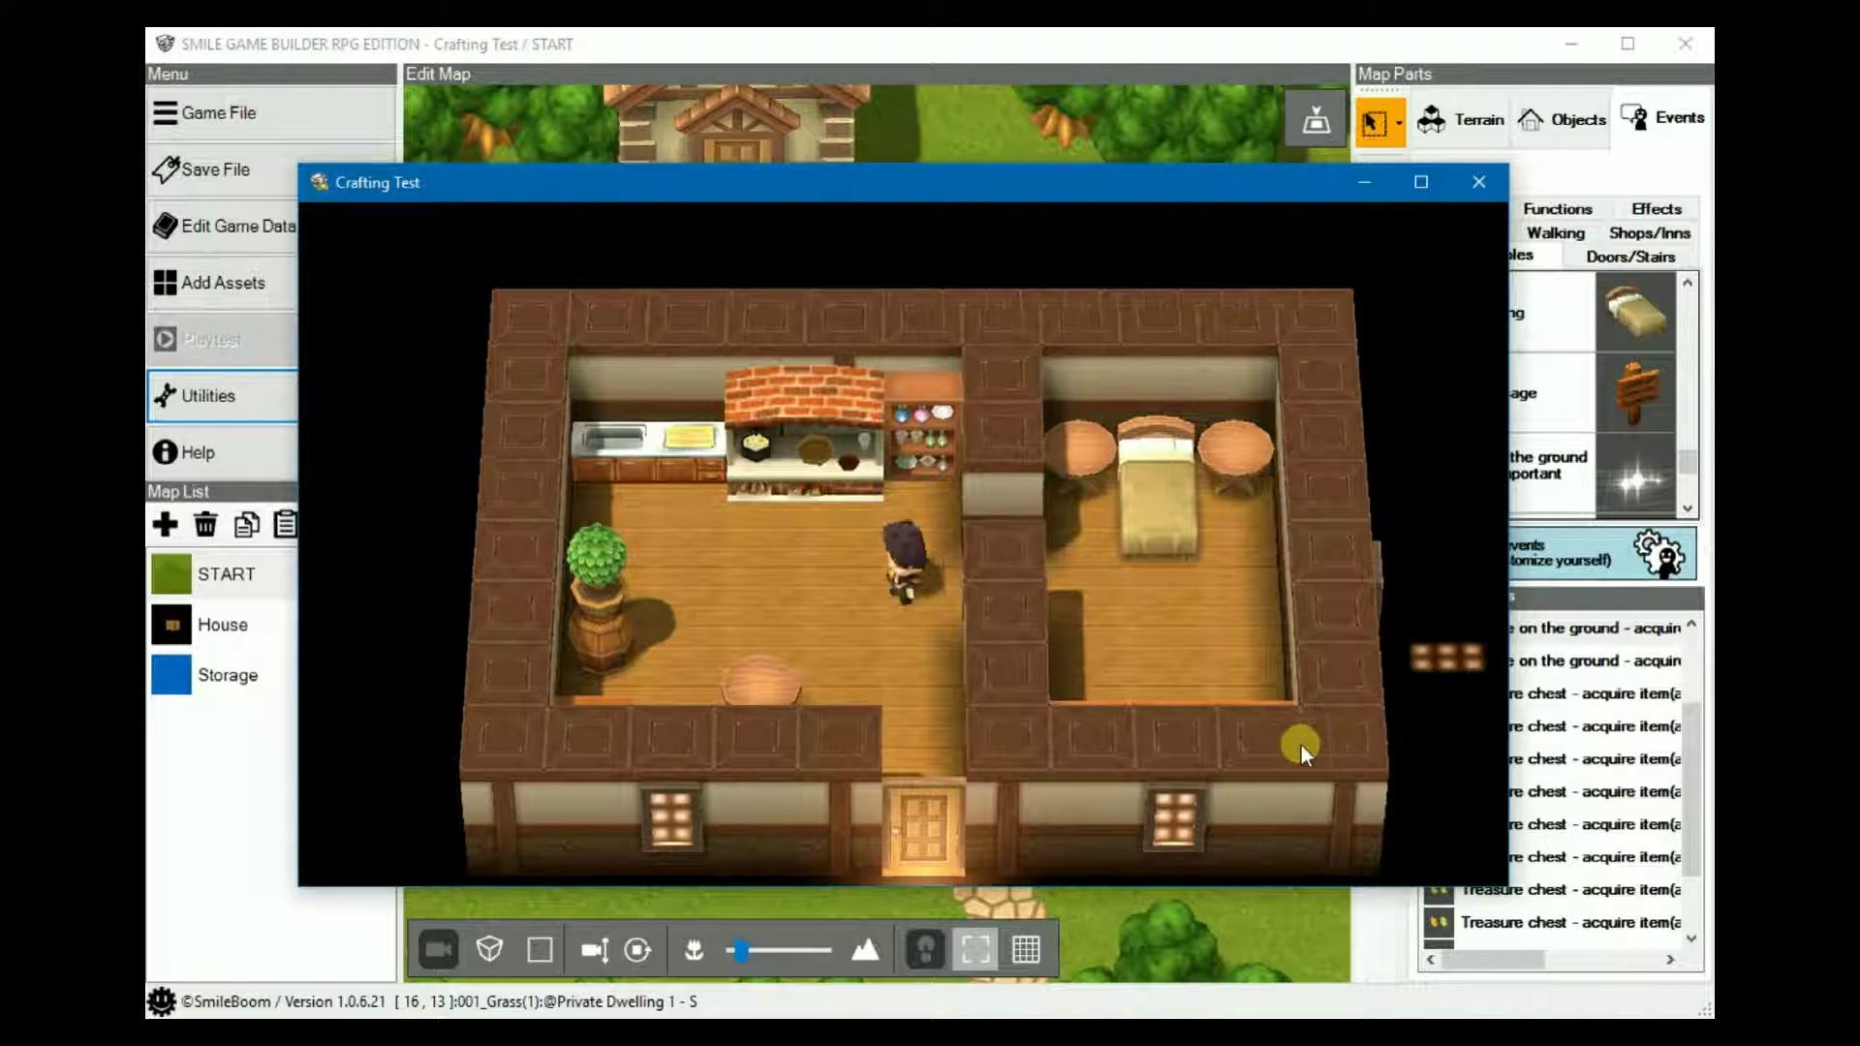
key("Down")
key("Return")
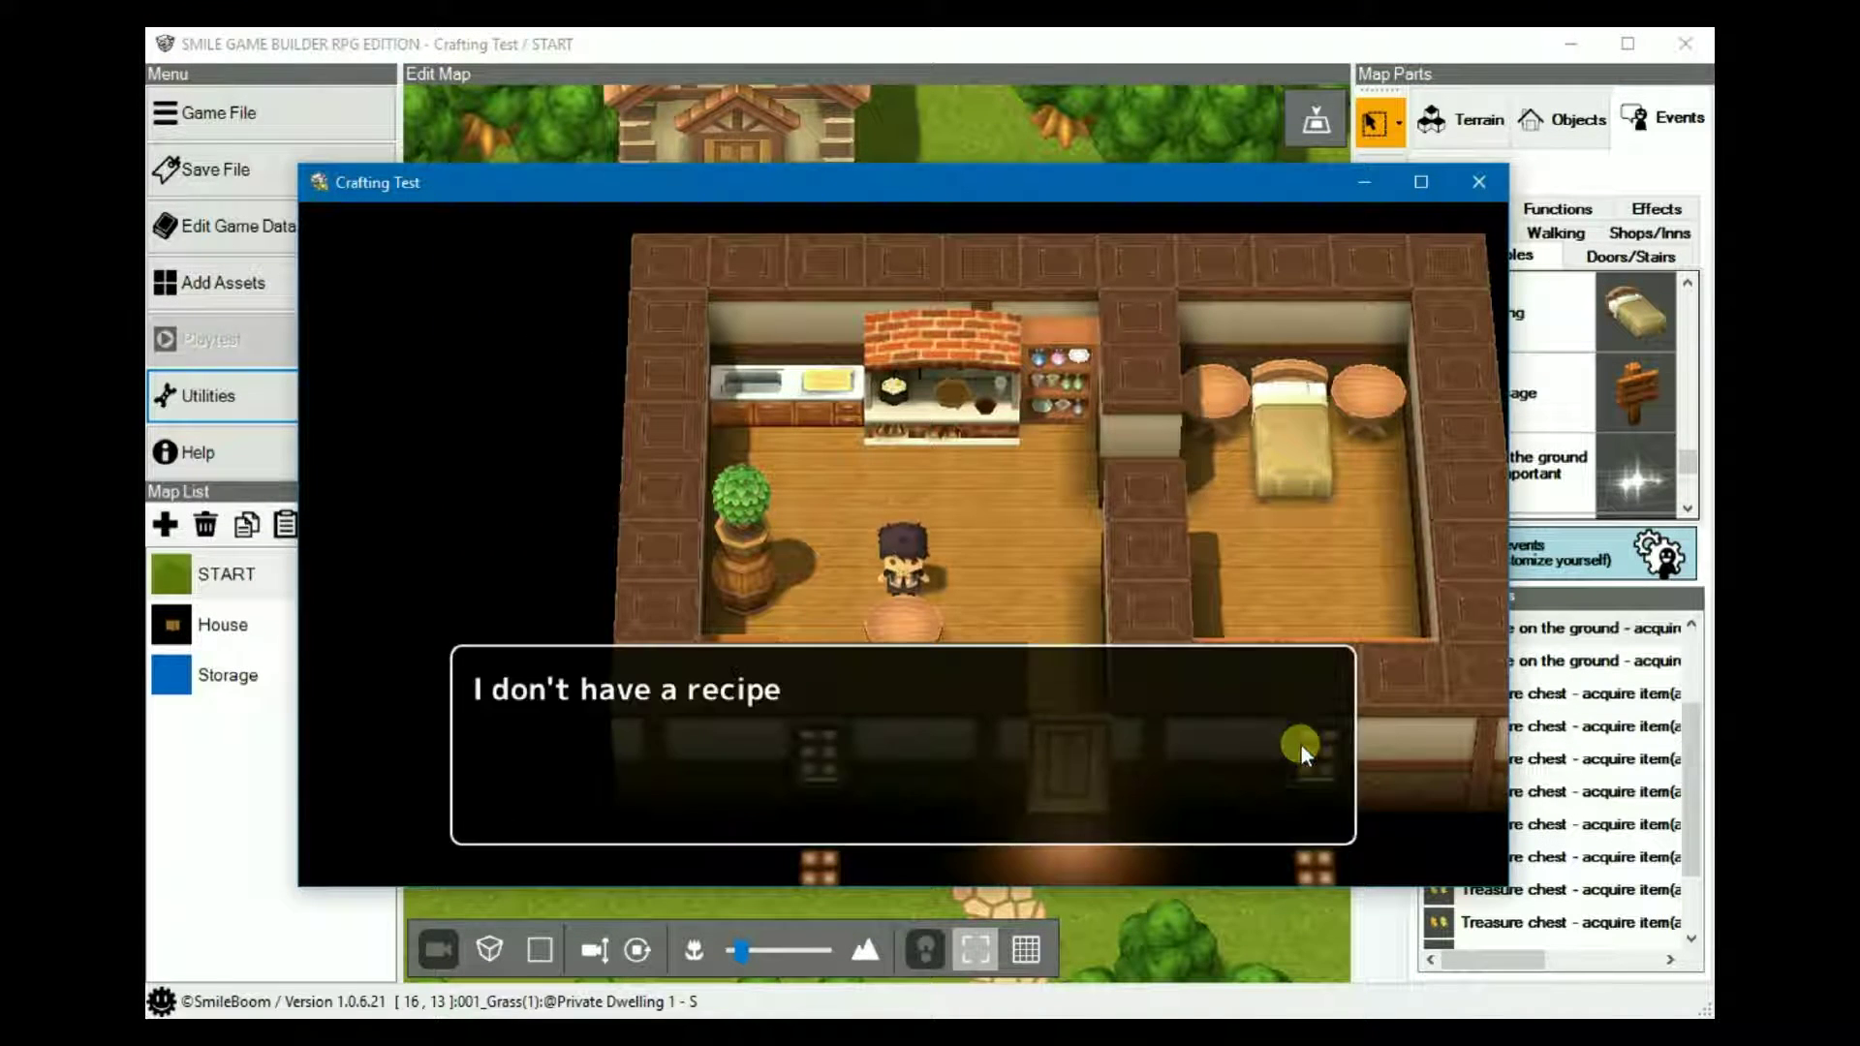
key("Return")
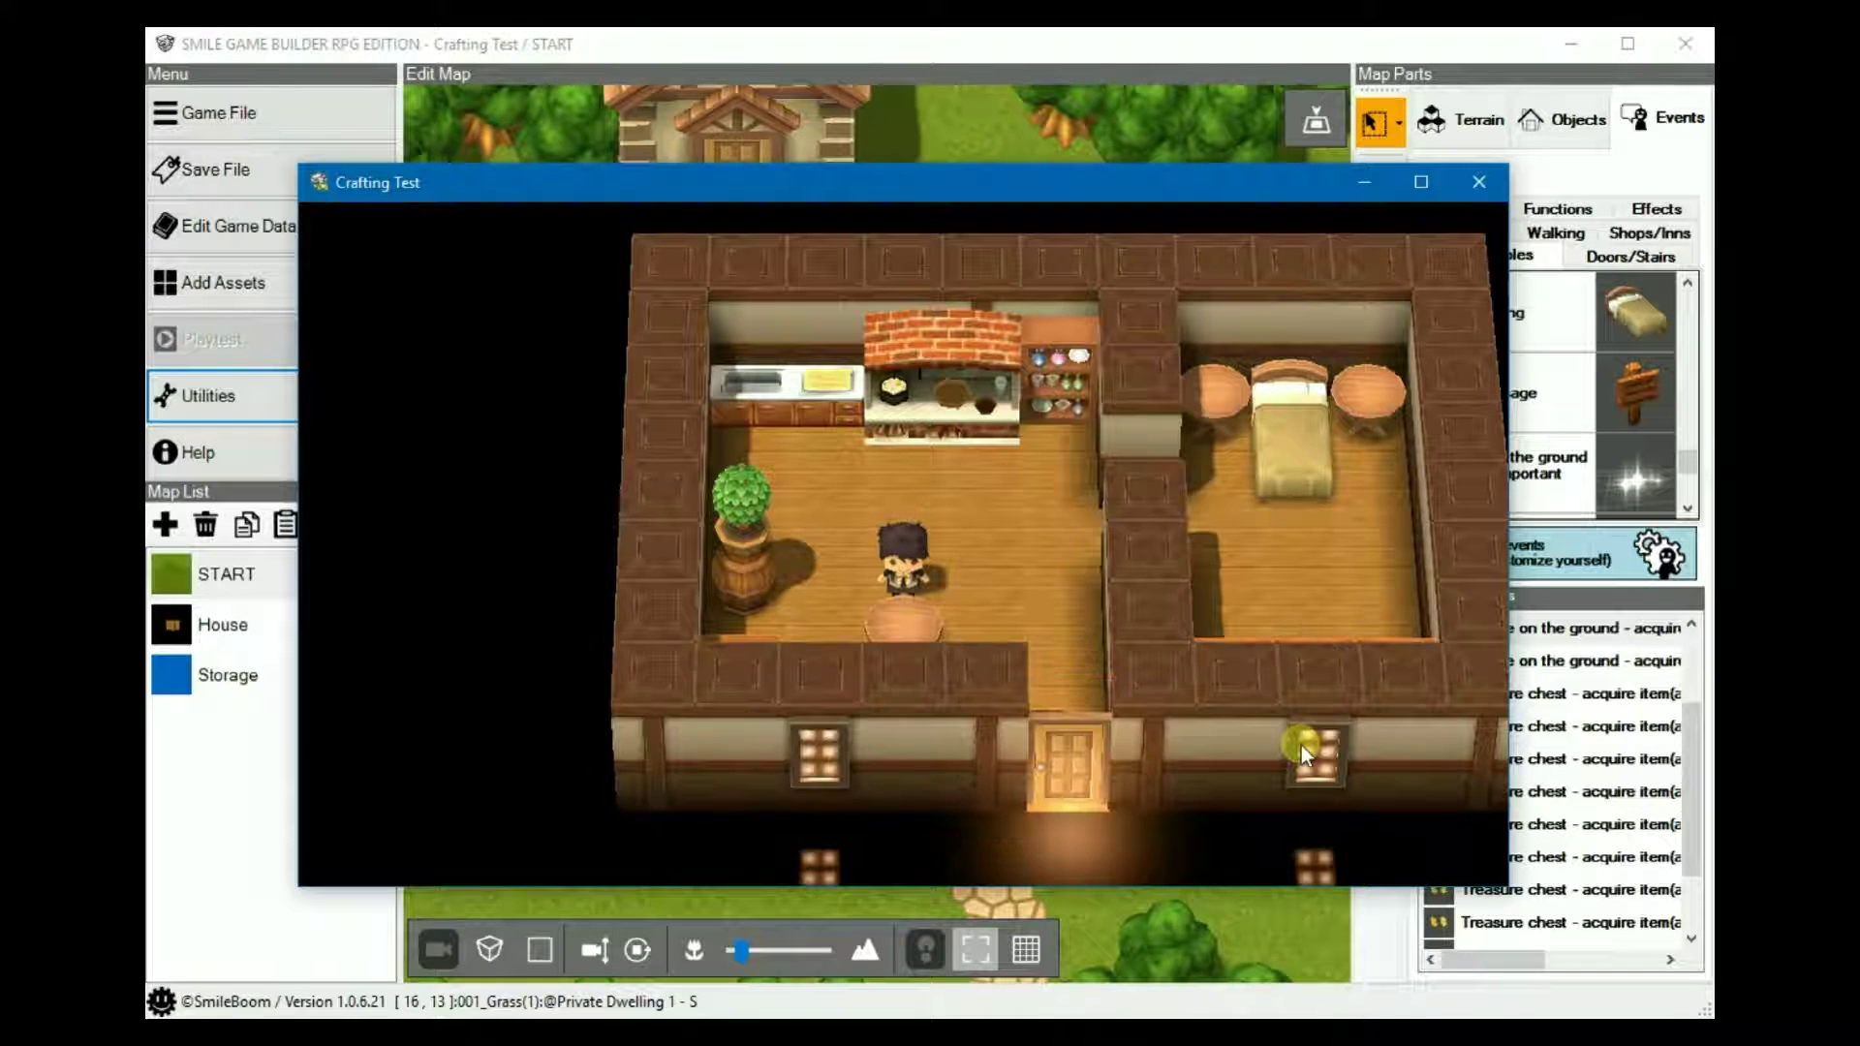
key("Up")
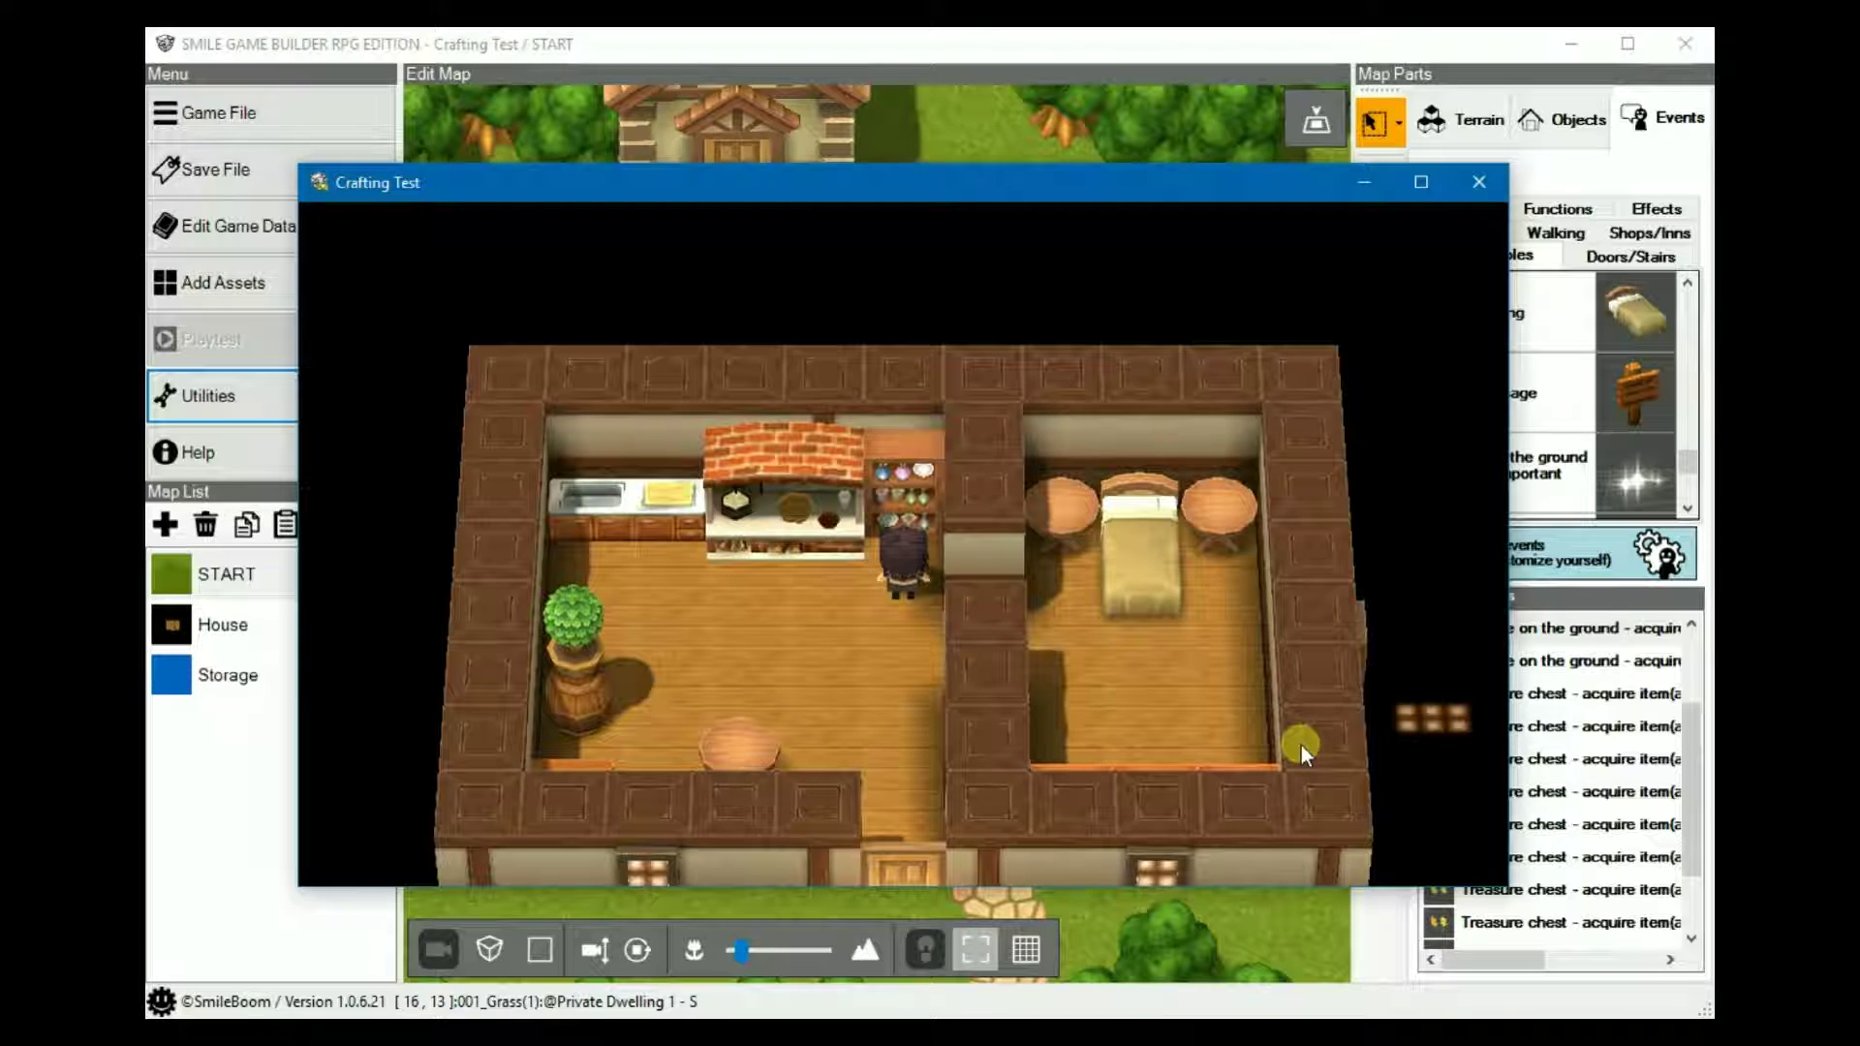
key("Return")
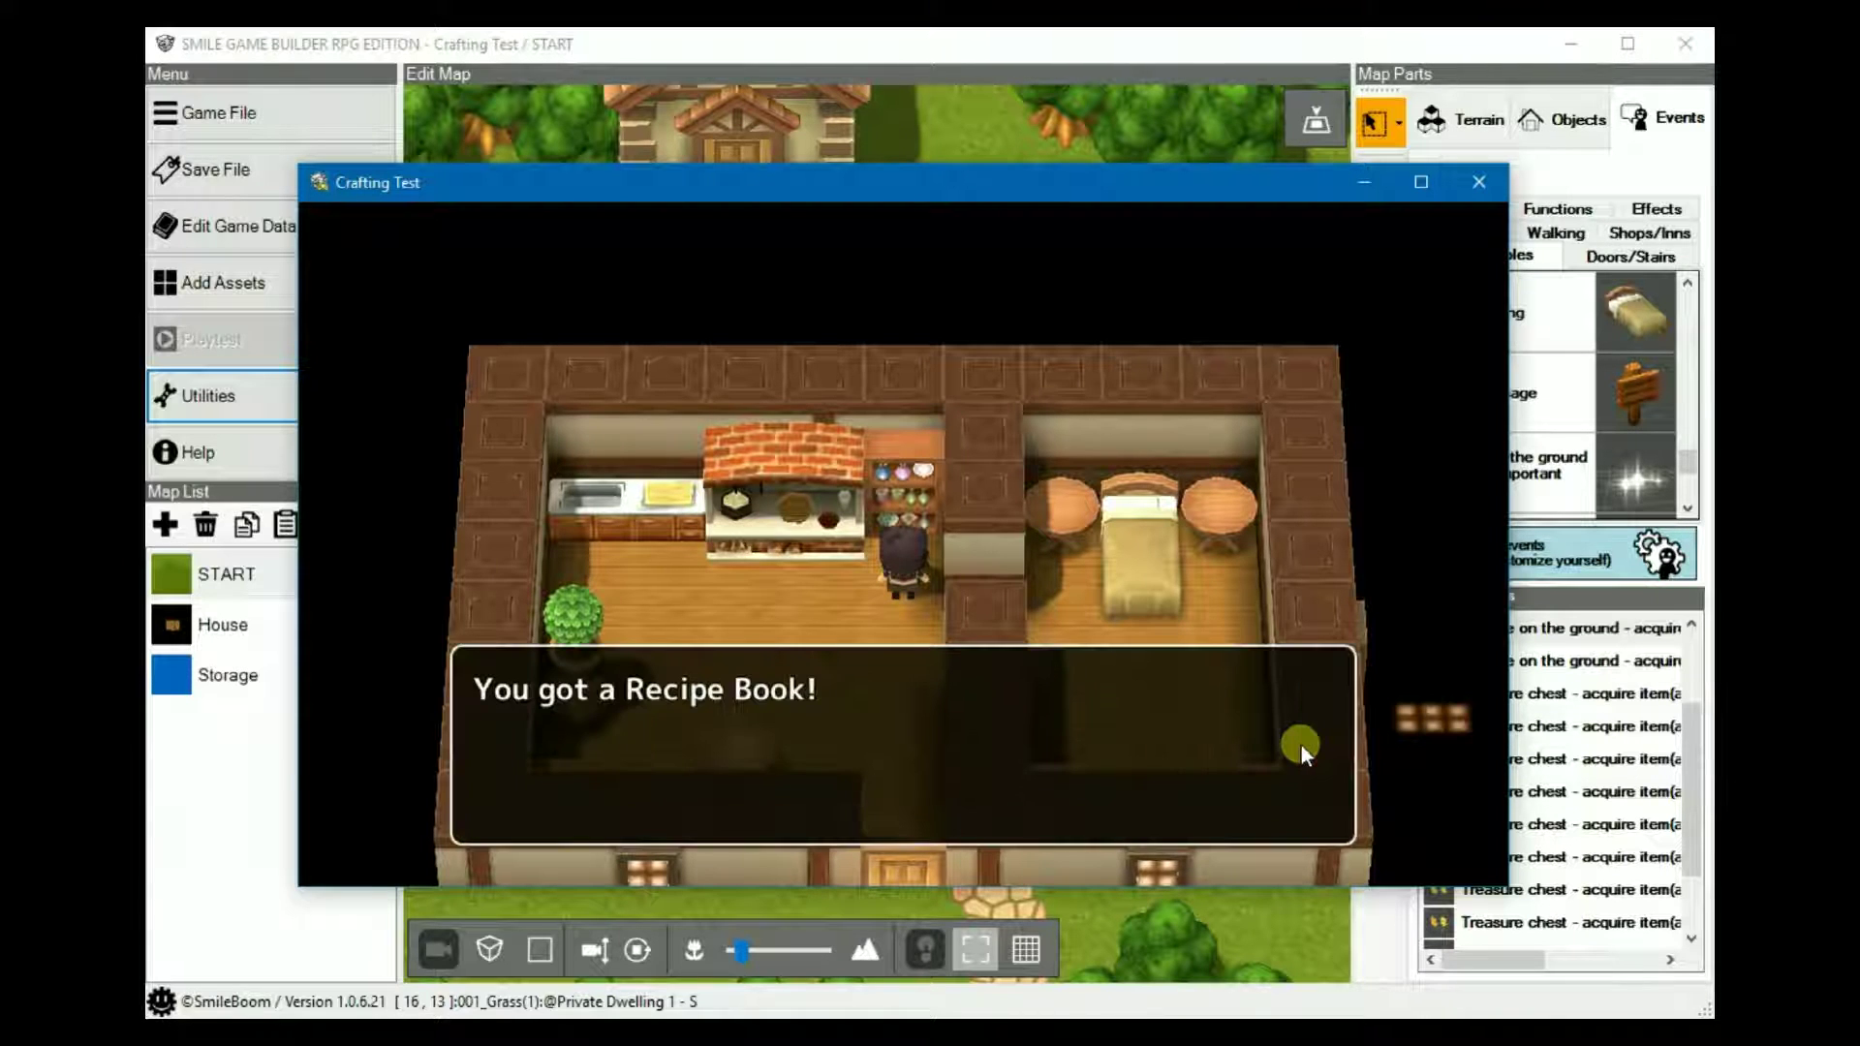
key("Return")
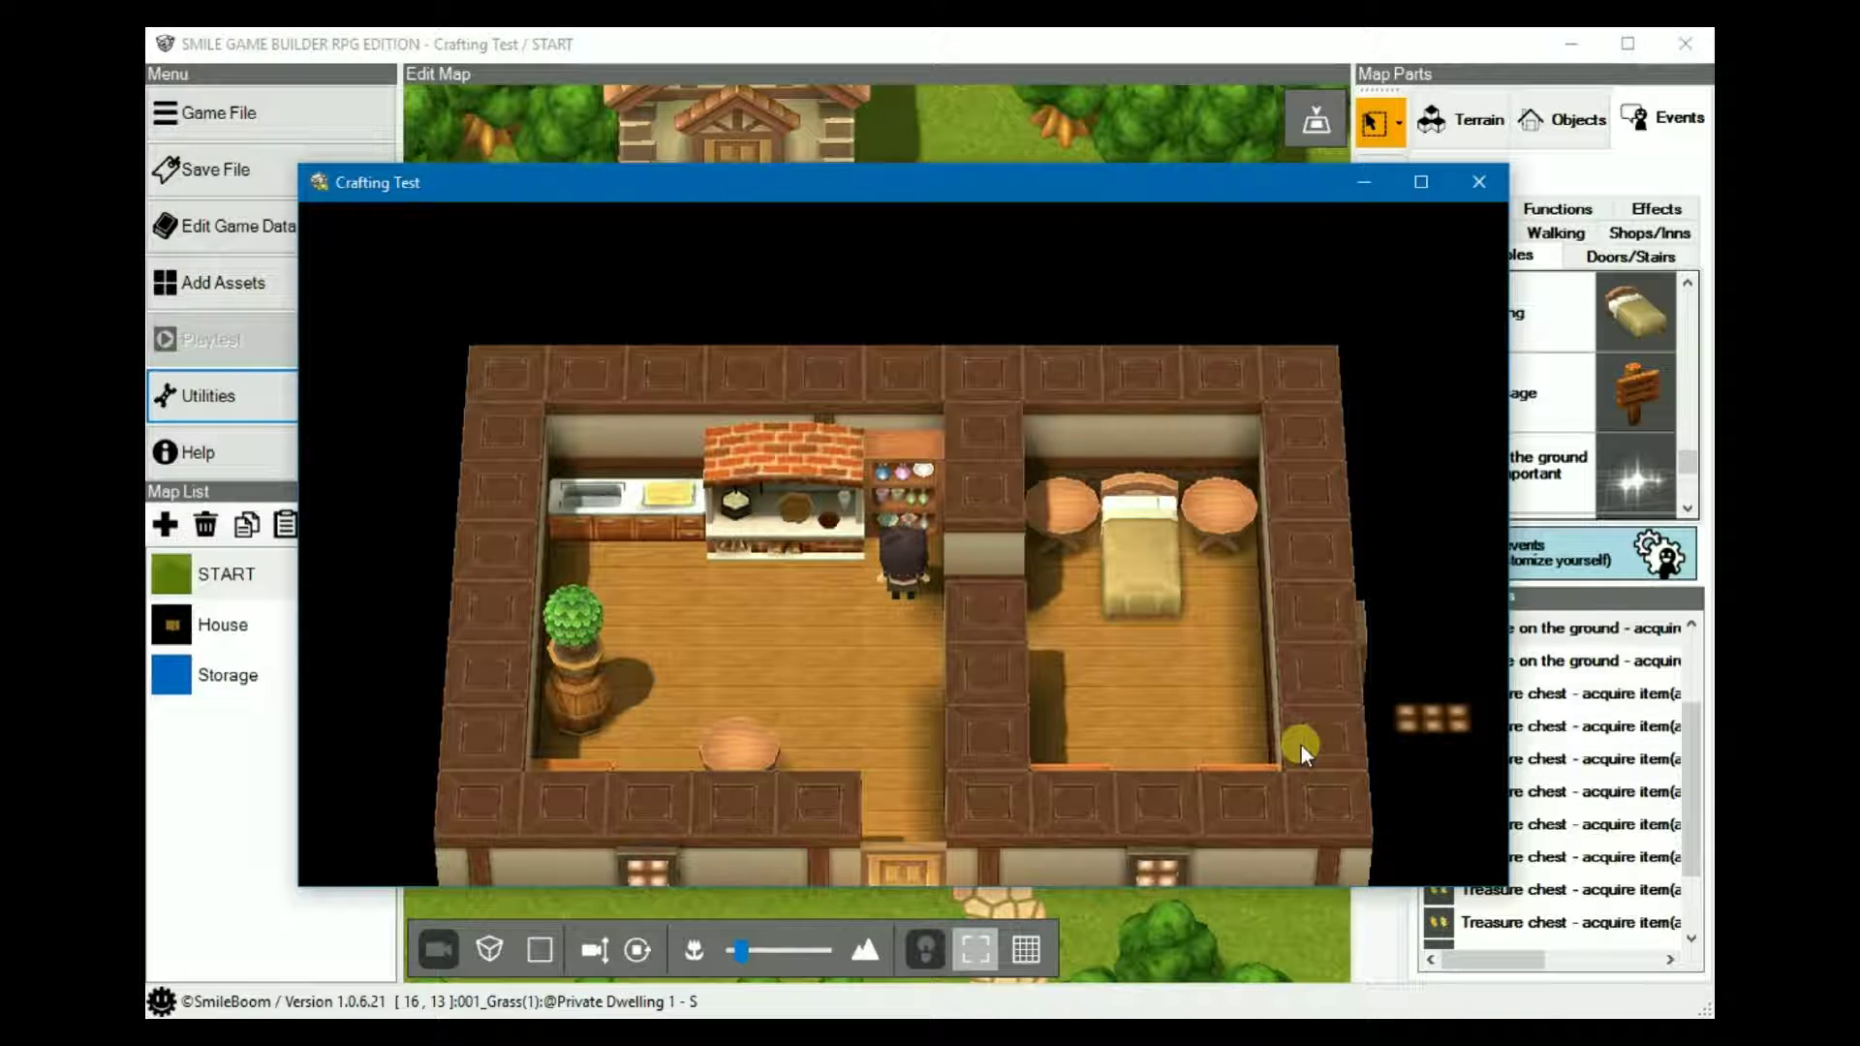
- At the crafting table, decline once, then try a Fried Egg and get refused for missing ingredients
key("Down")
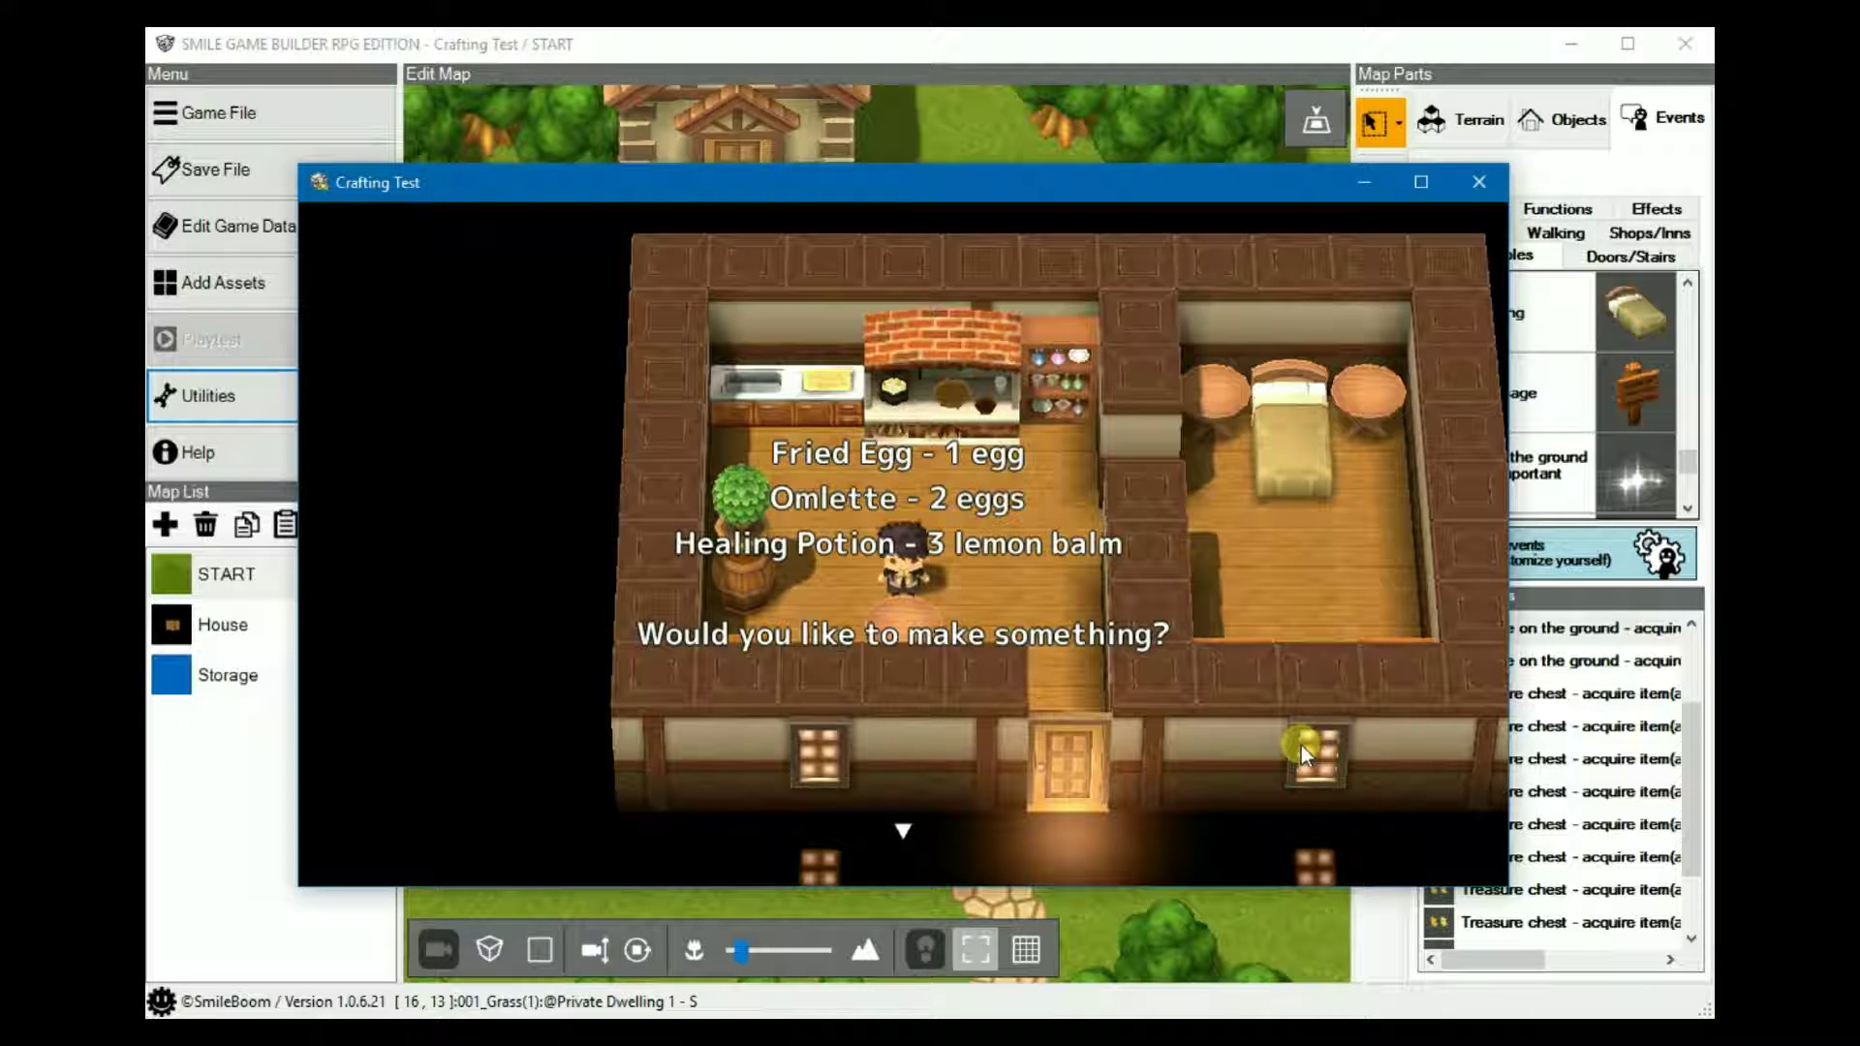
key("Return")
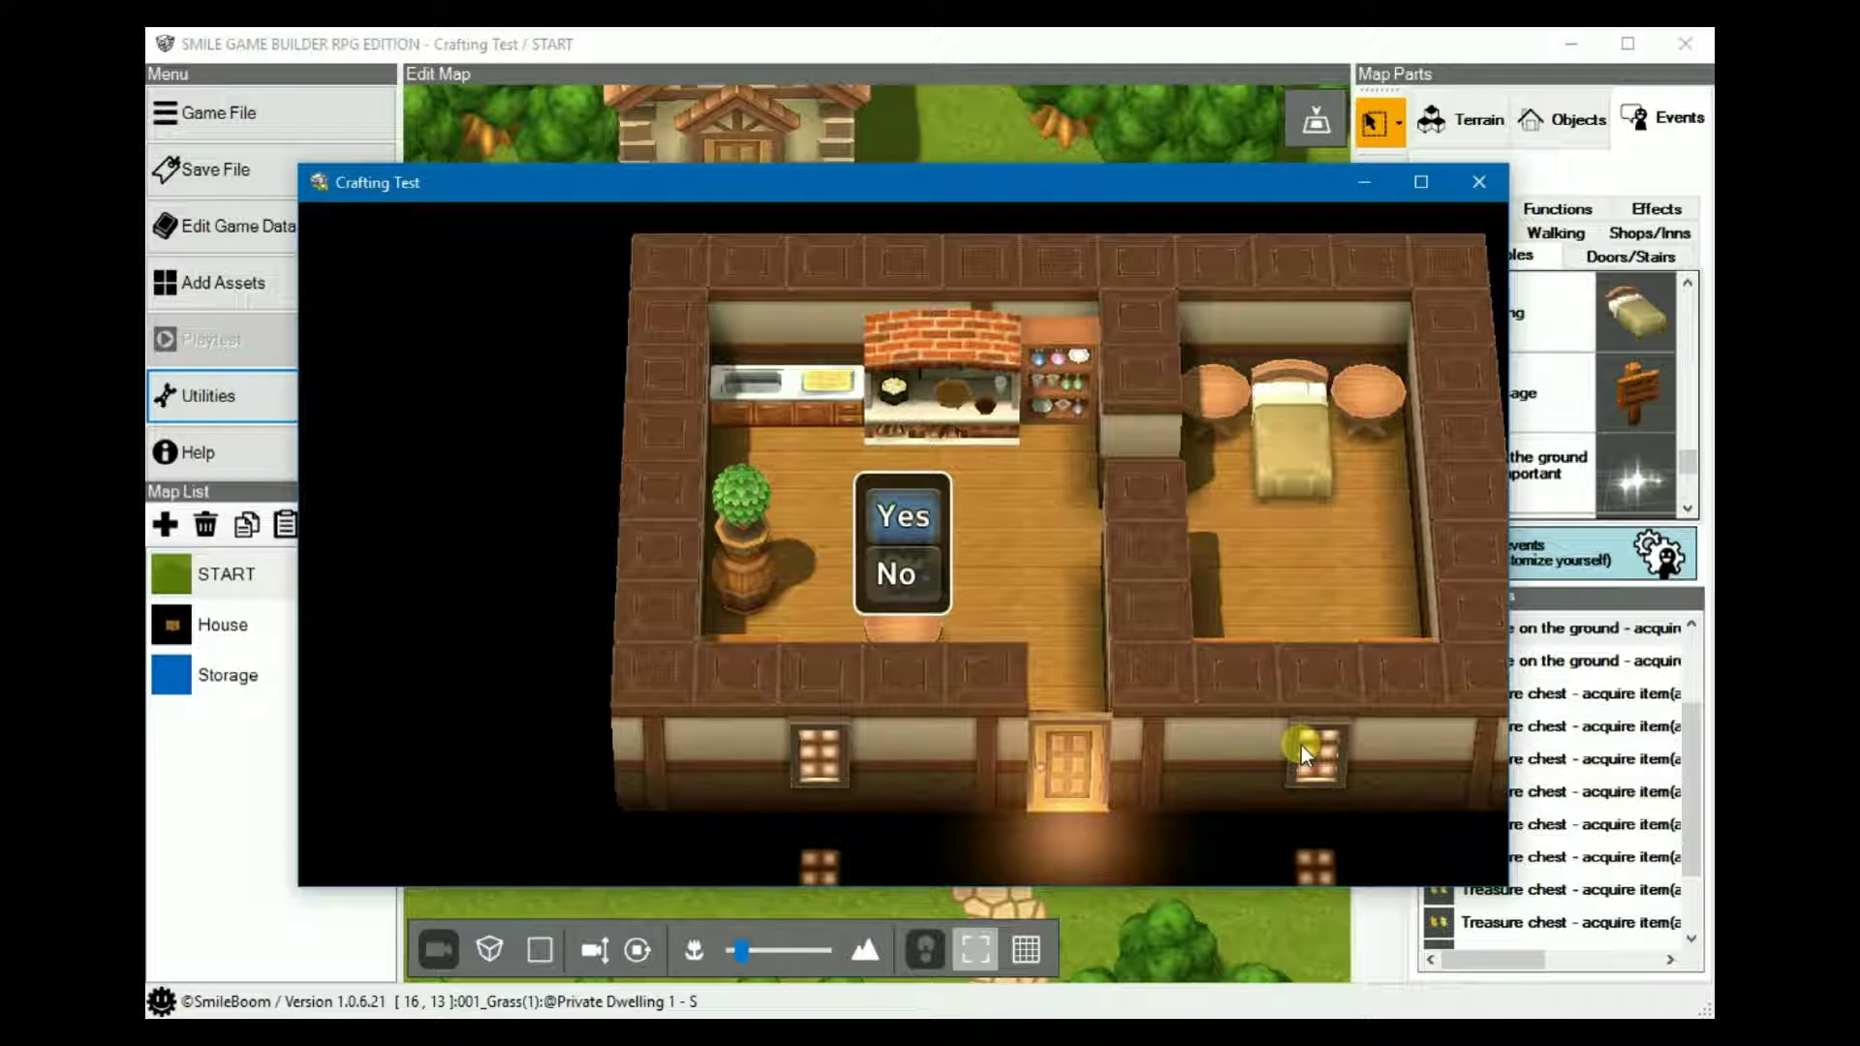
key("Down")
key("Return")
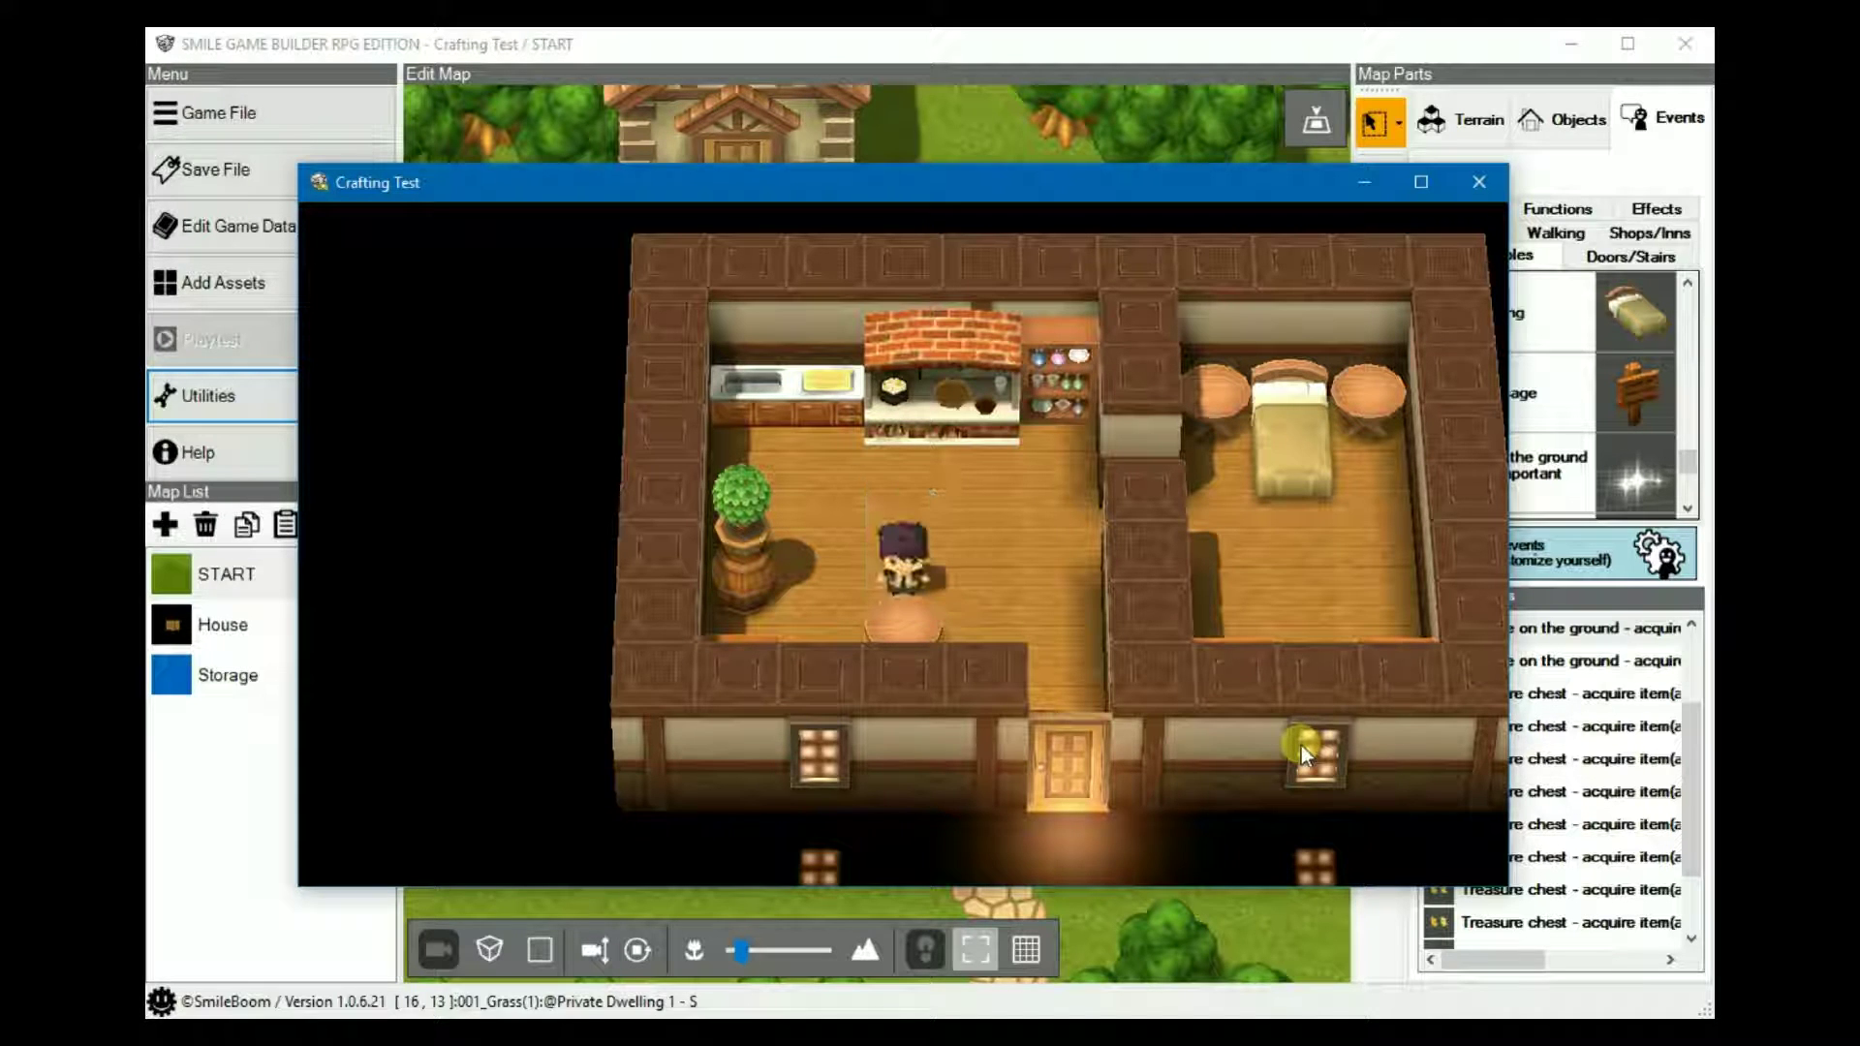
key("Return")
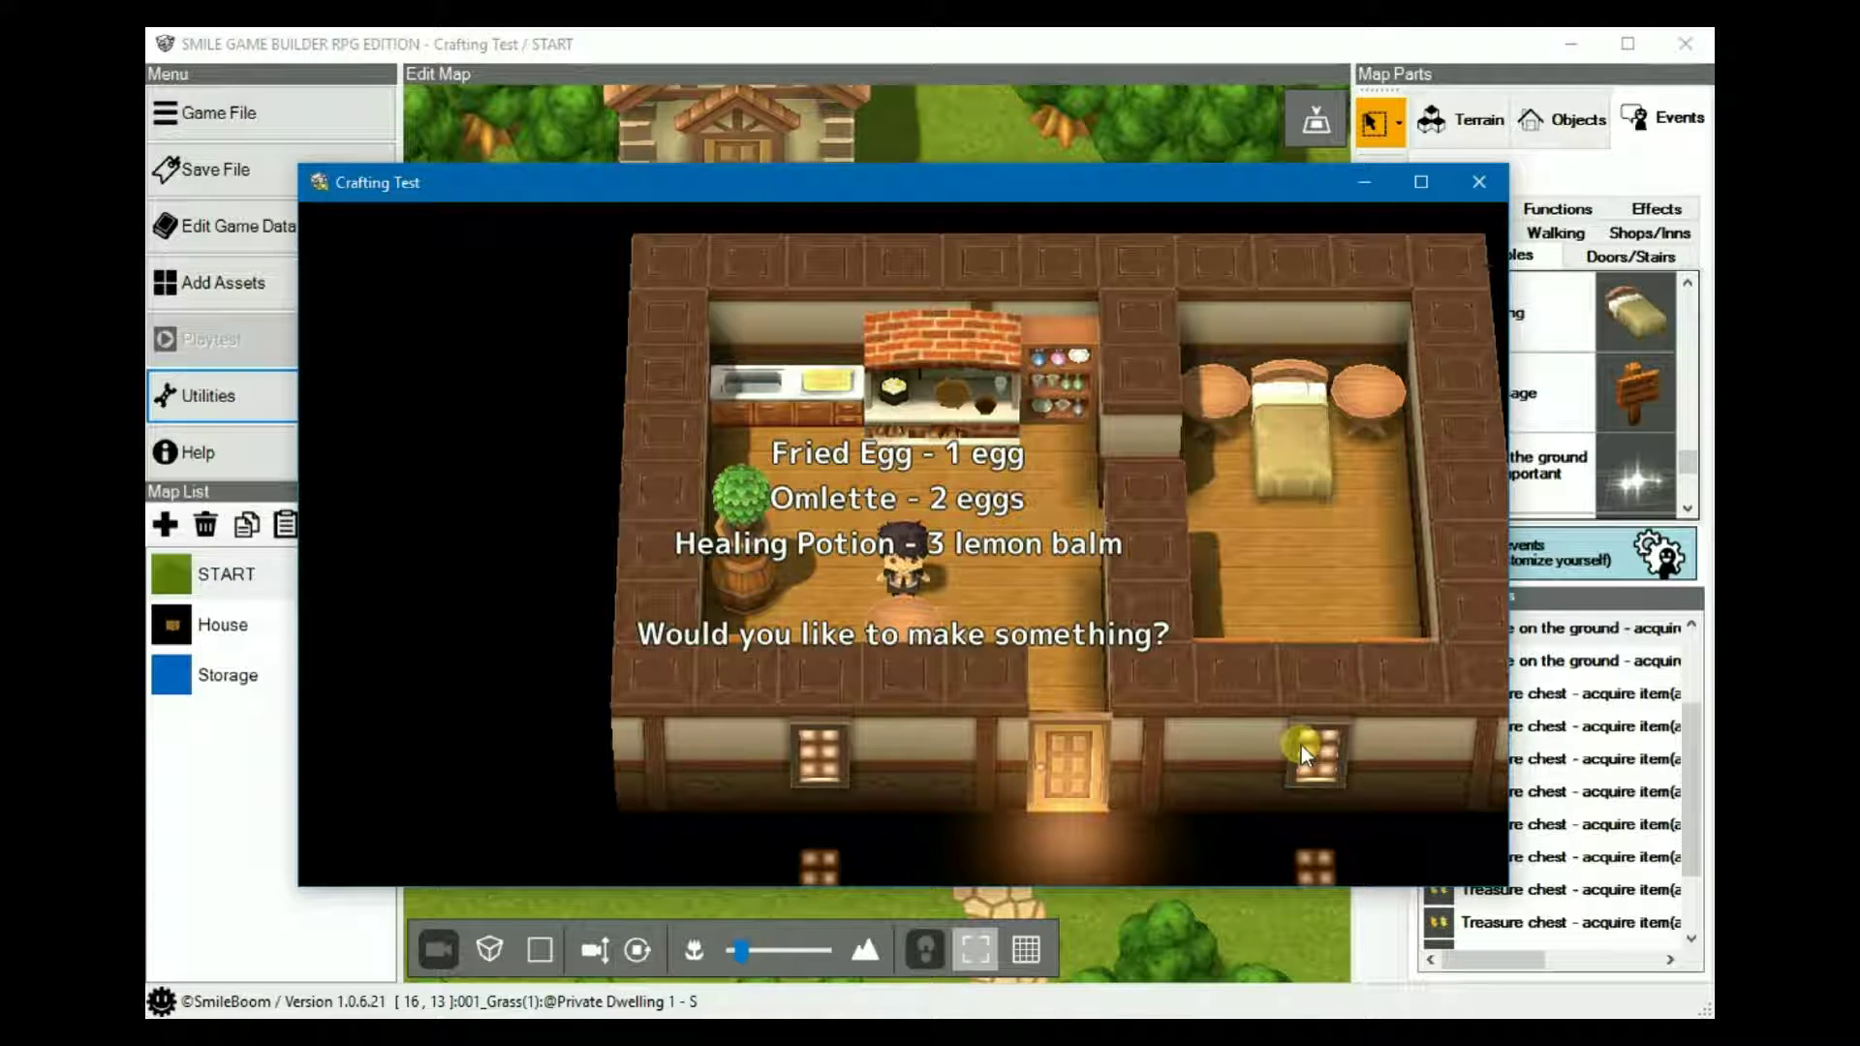
key("Return")
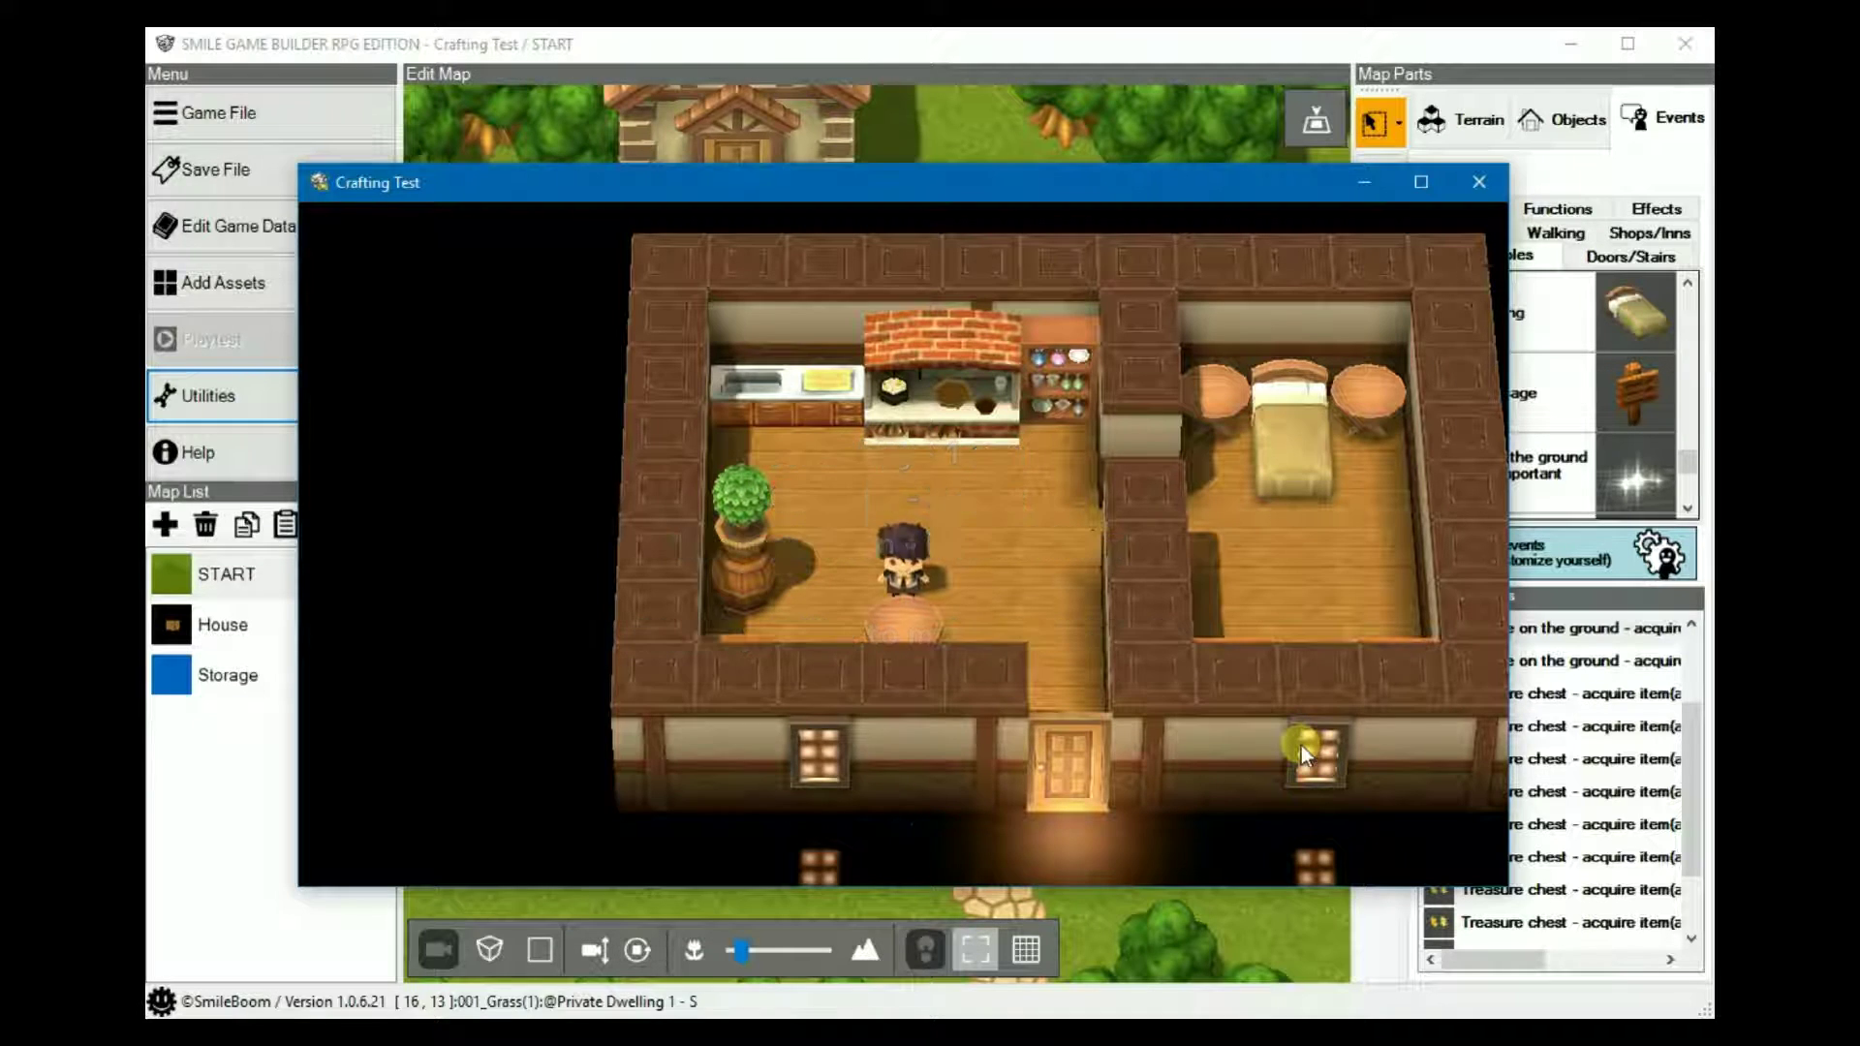
key("Return")
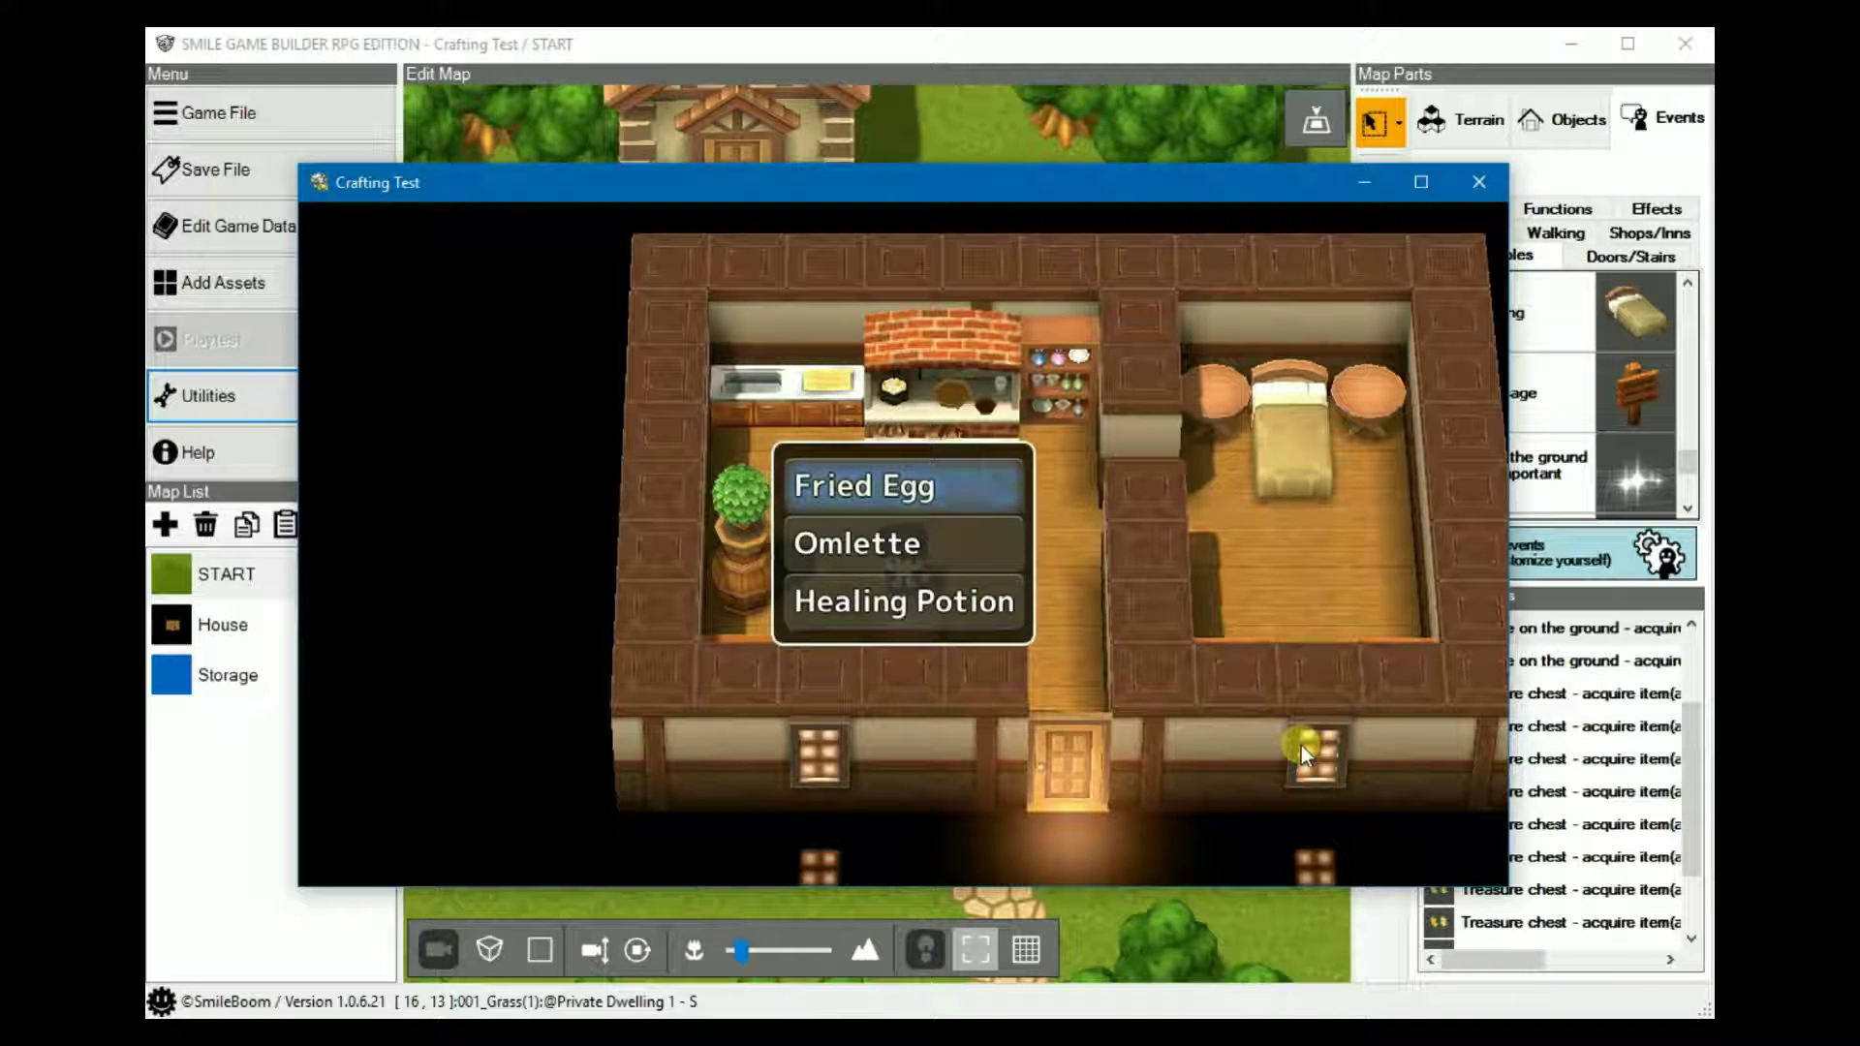
key("Return")
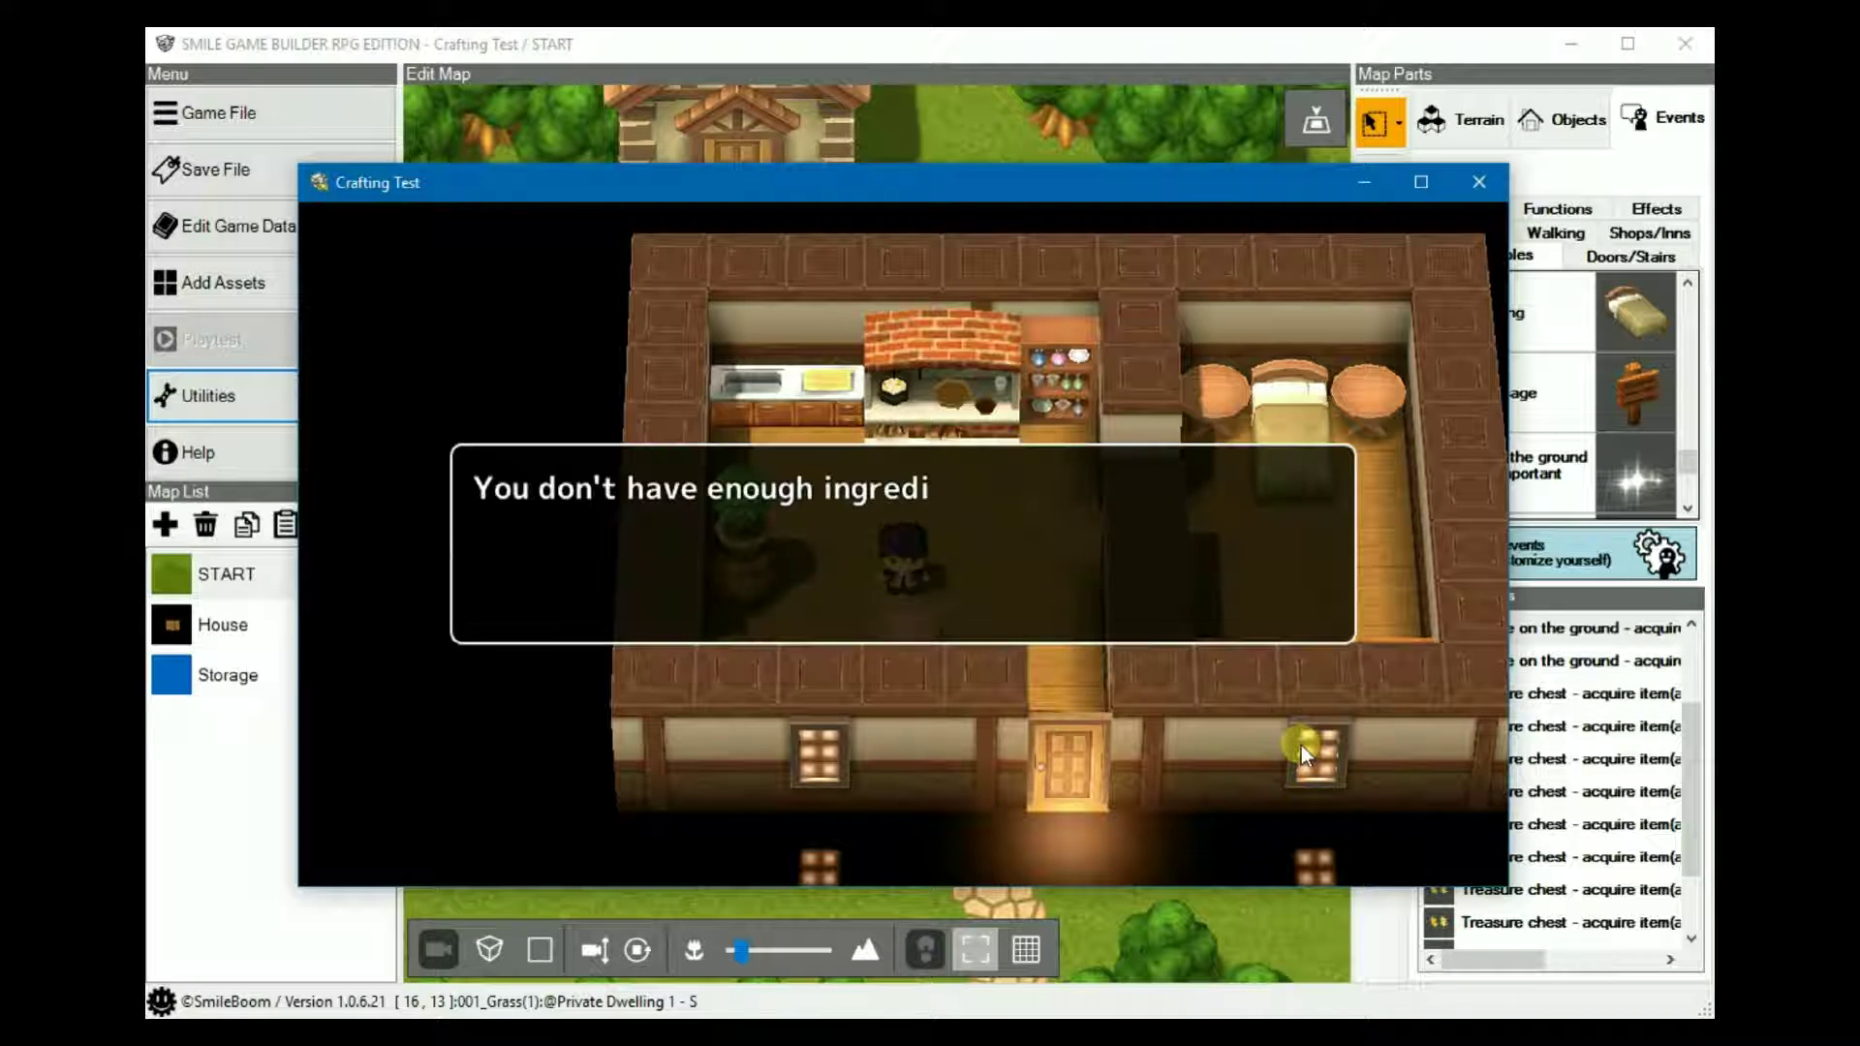
key("Return")
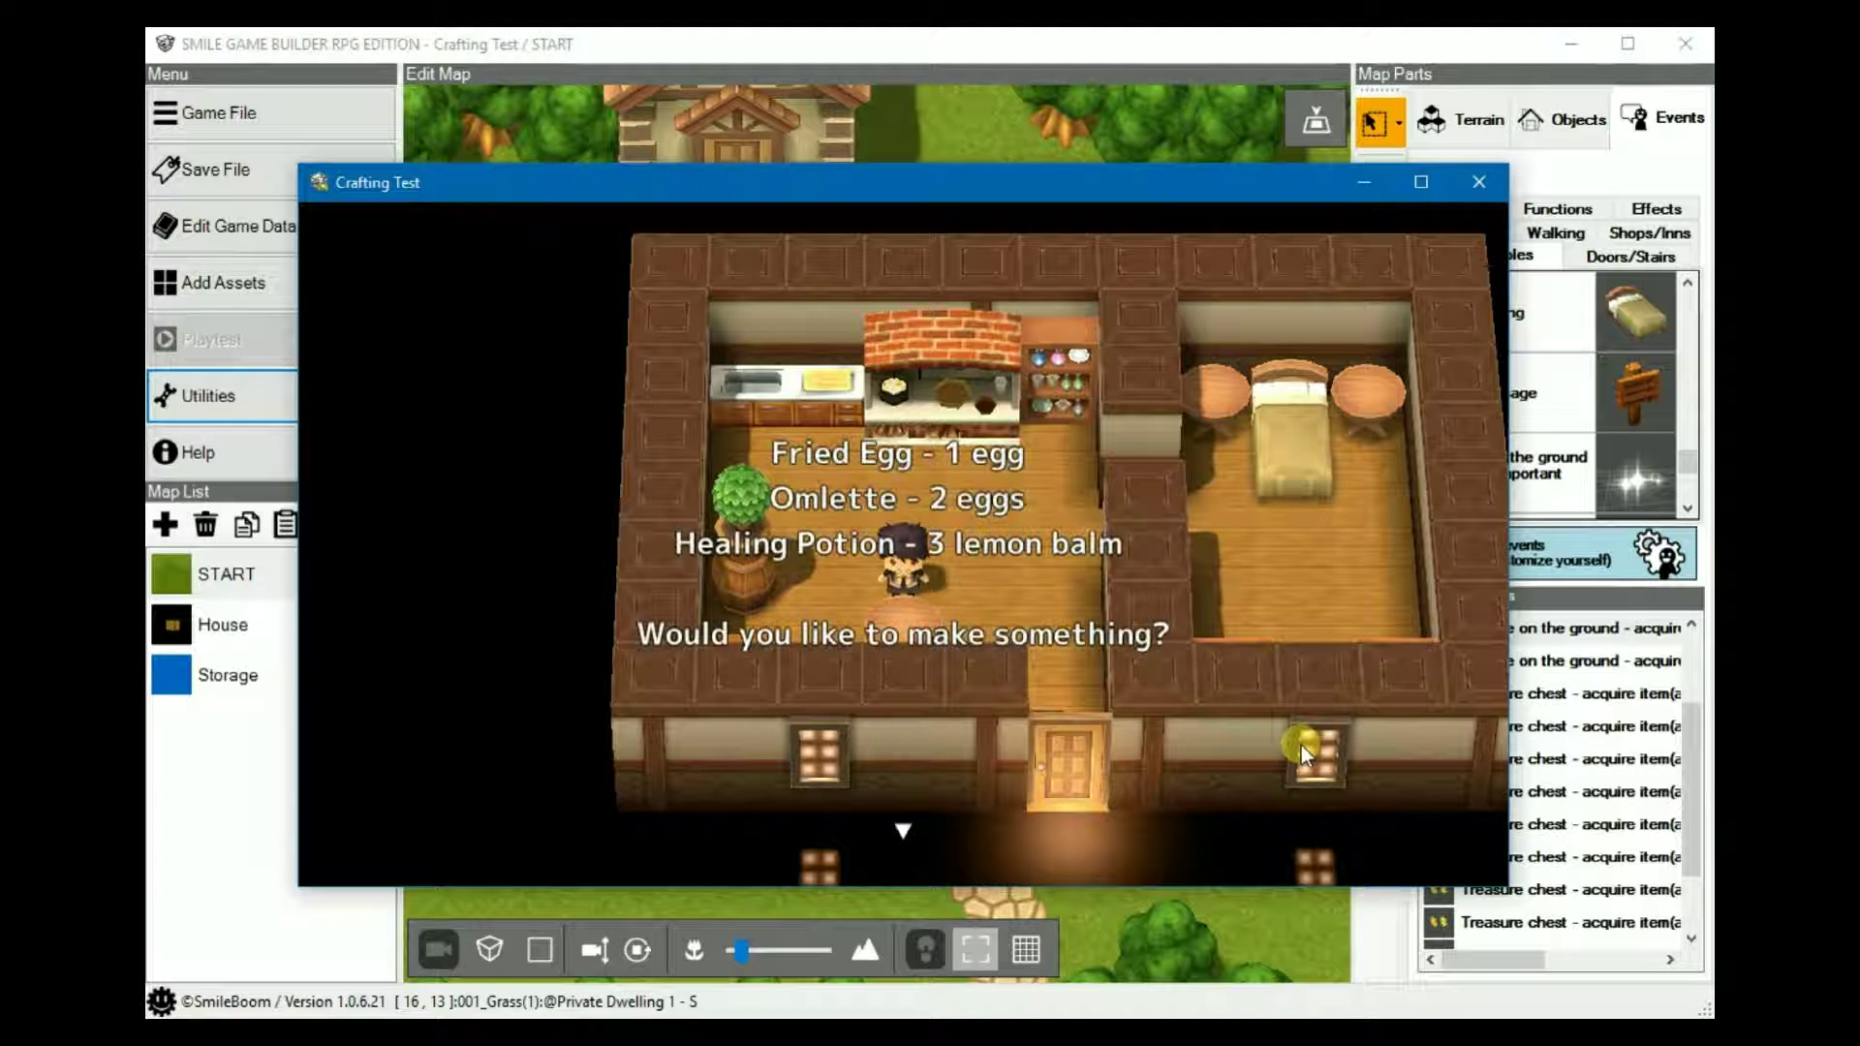
key("Return")
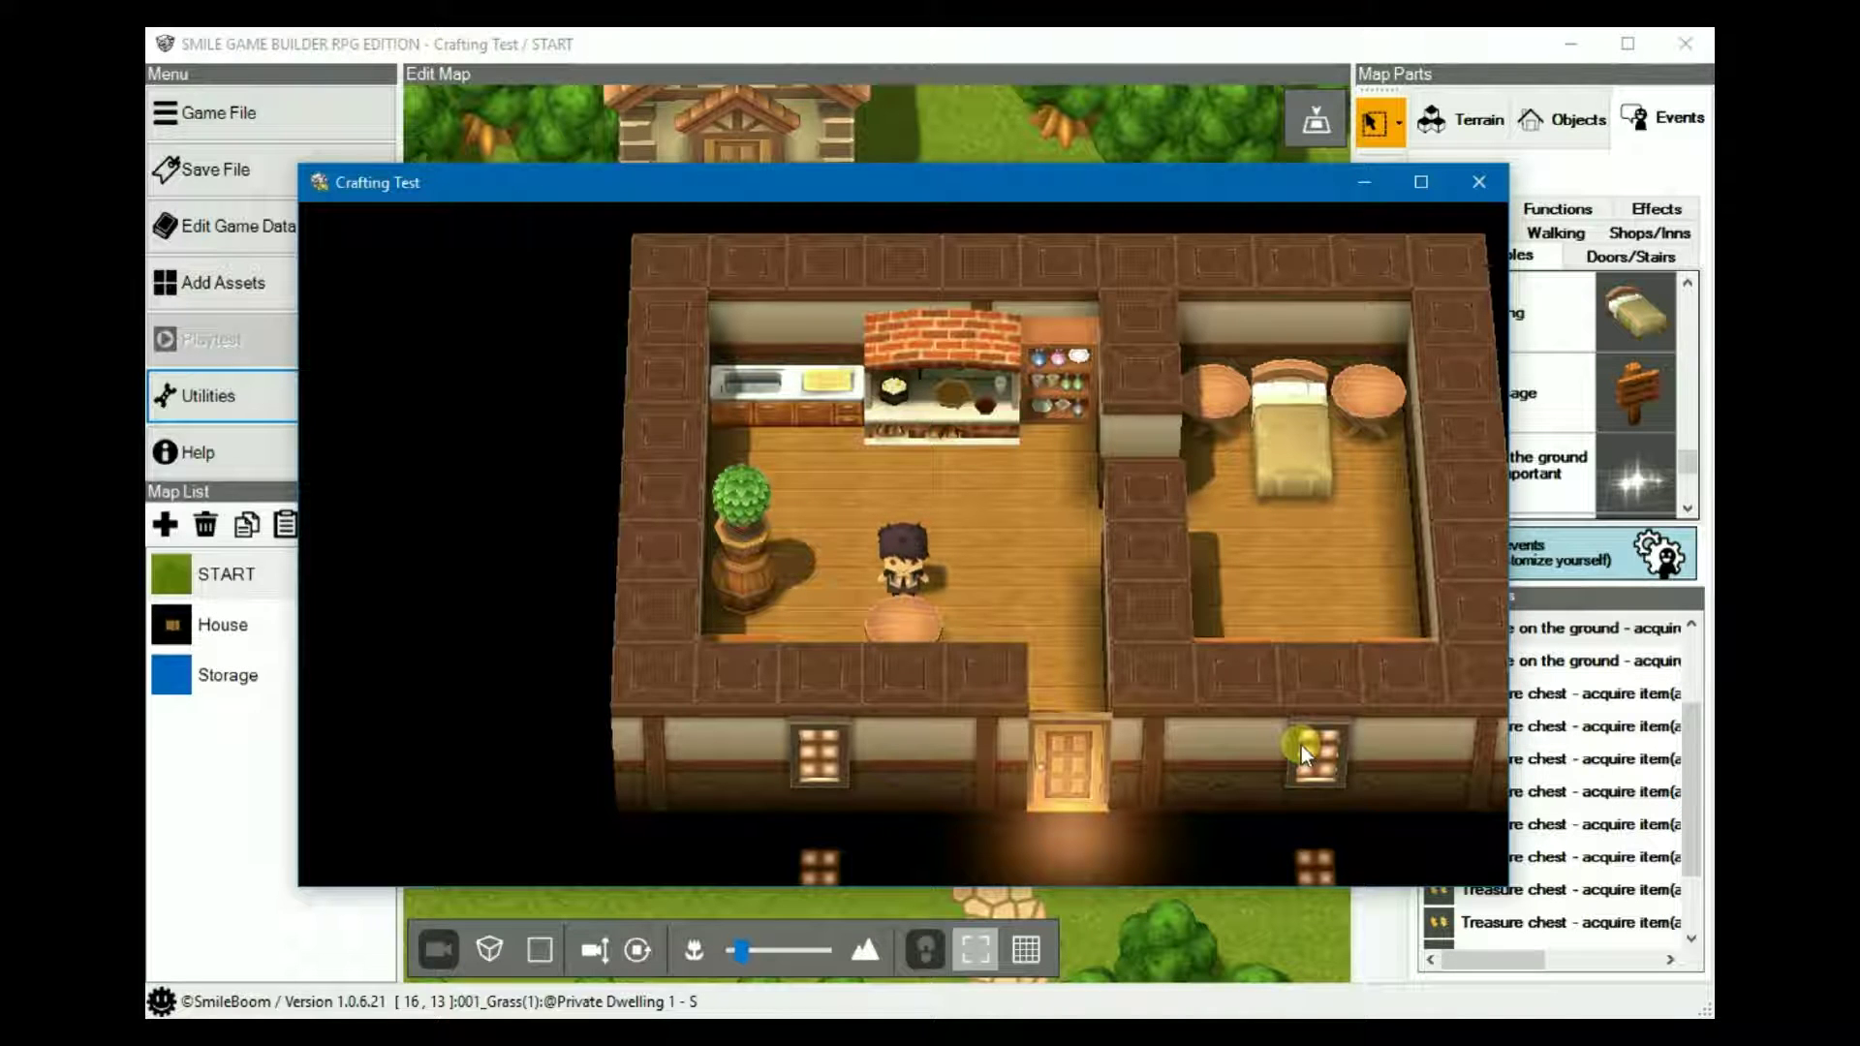
- Walk the hero out of the house and pick up Lemon Balm from the first spot
key("Down")
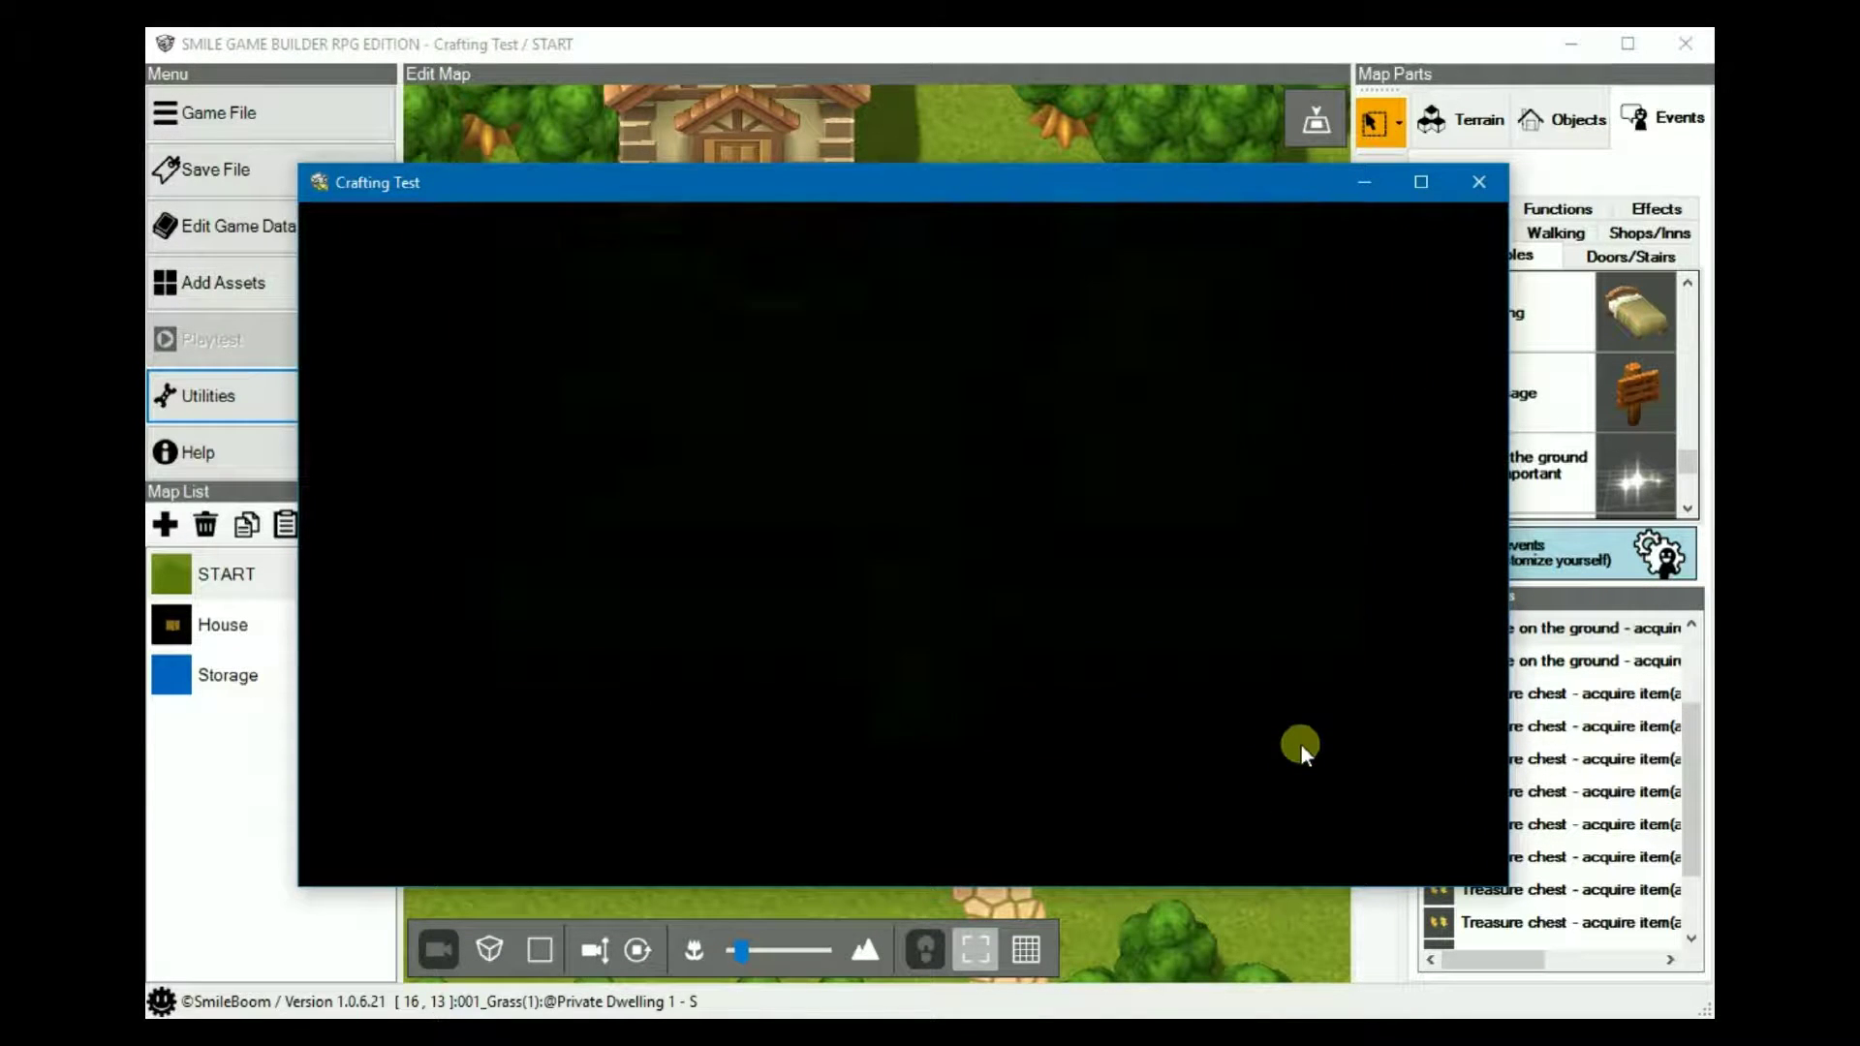
key("Down")
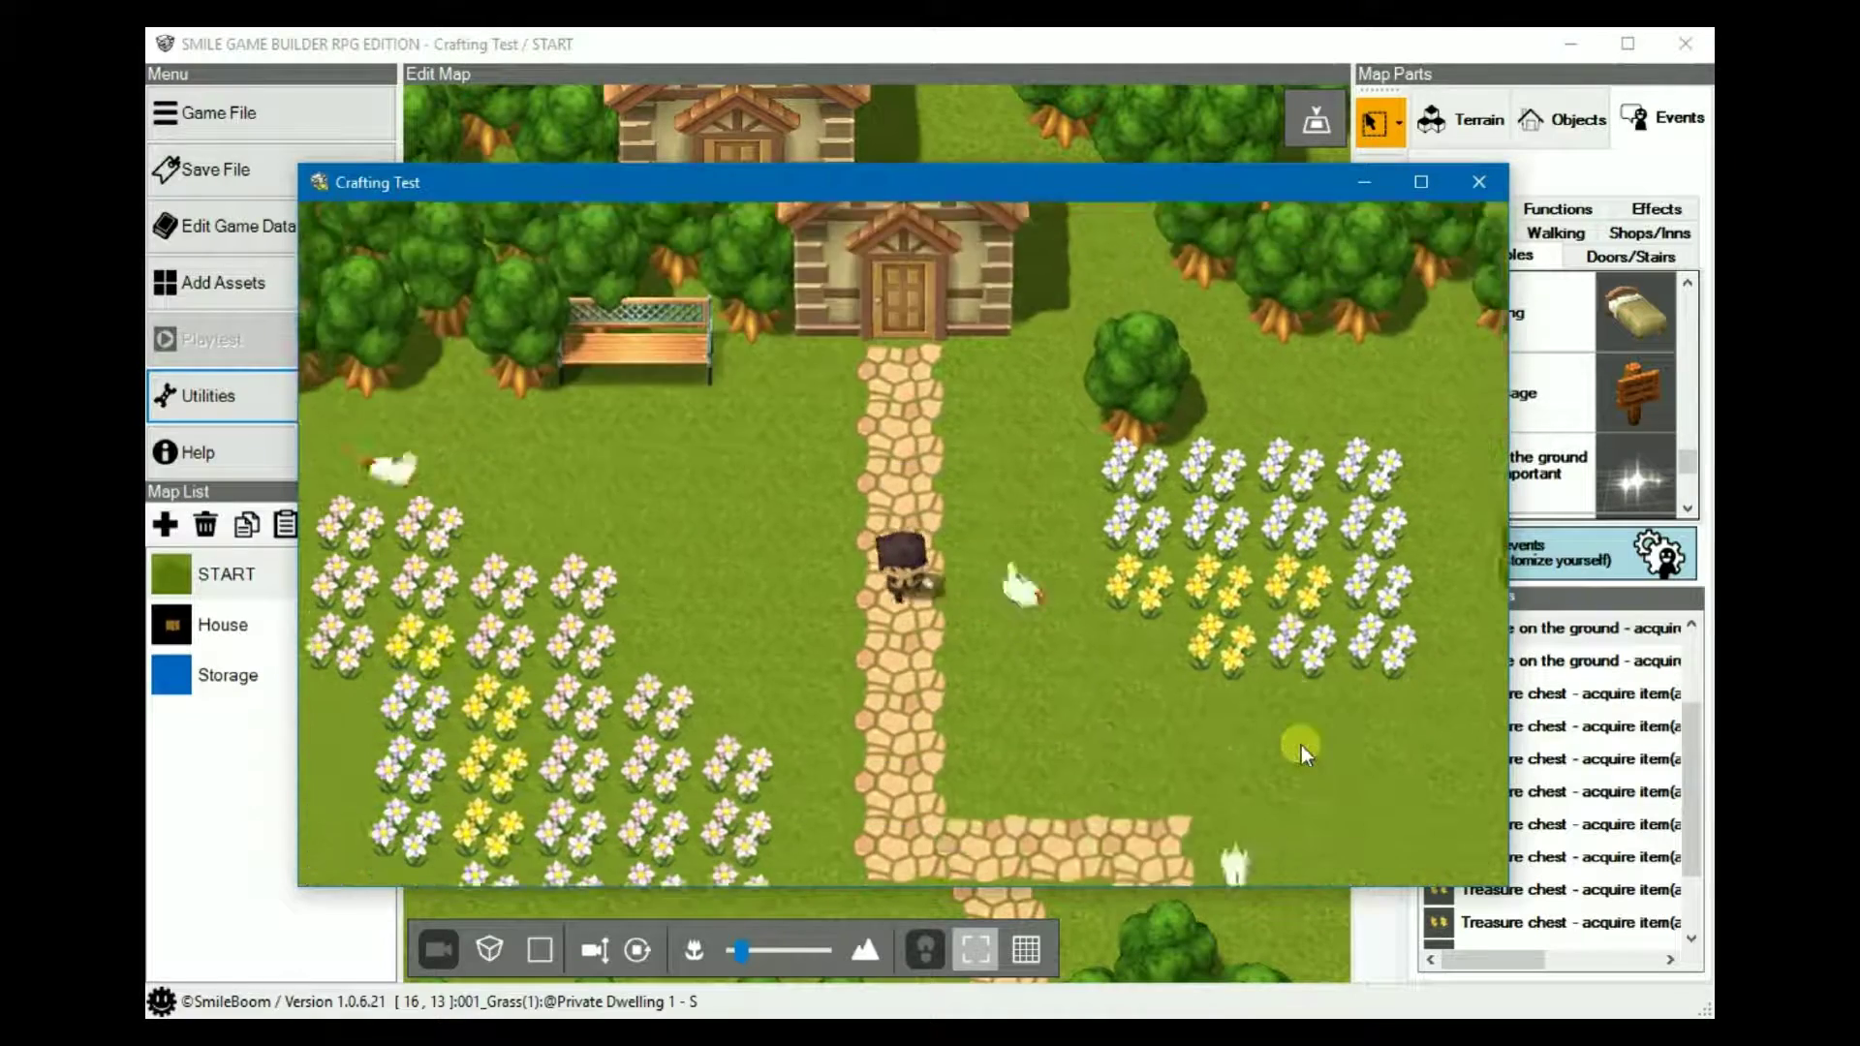
key("Down")
key("Left")
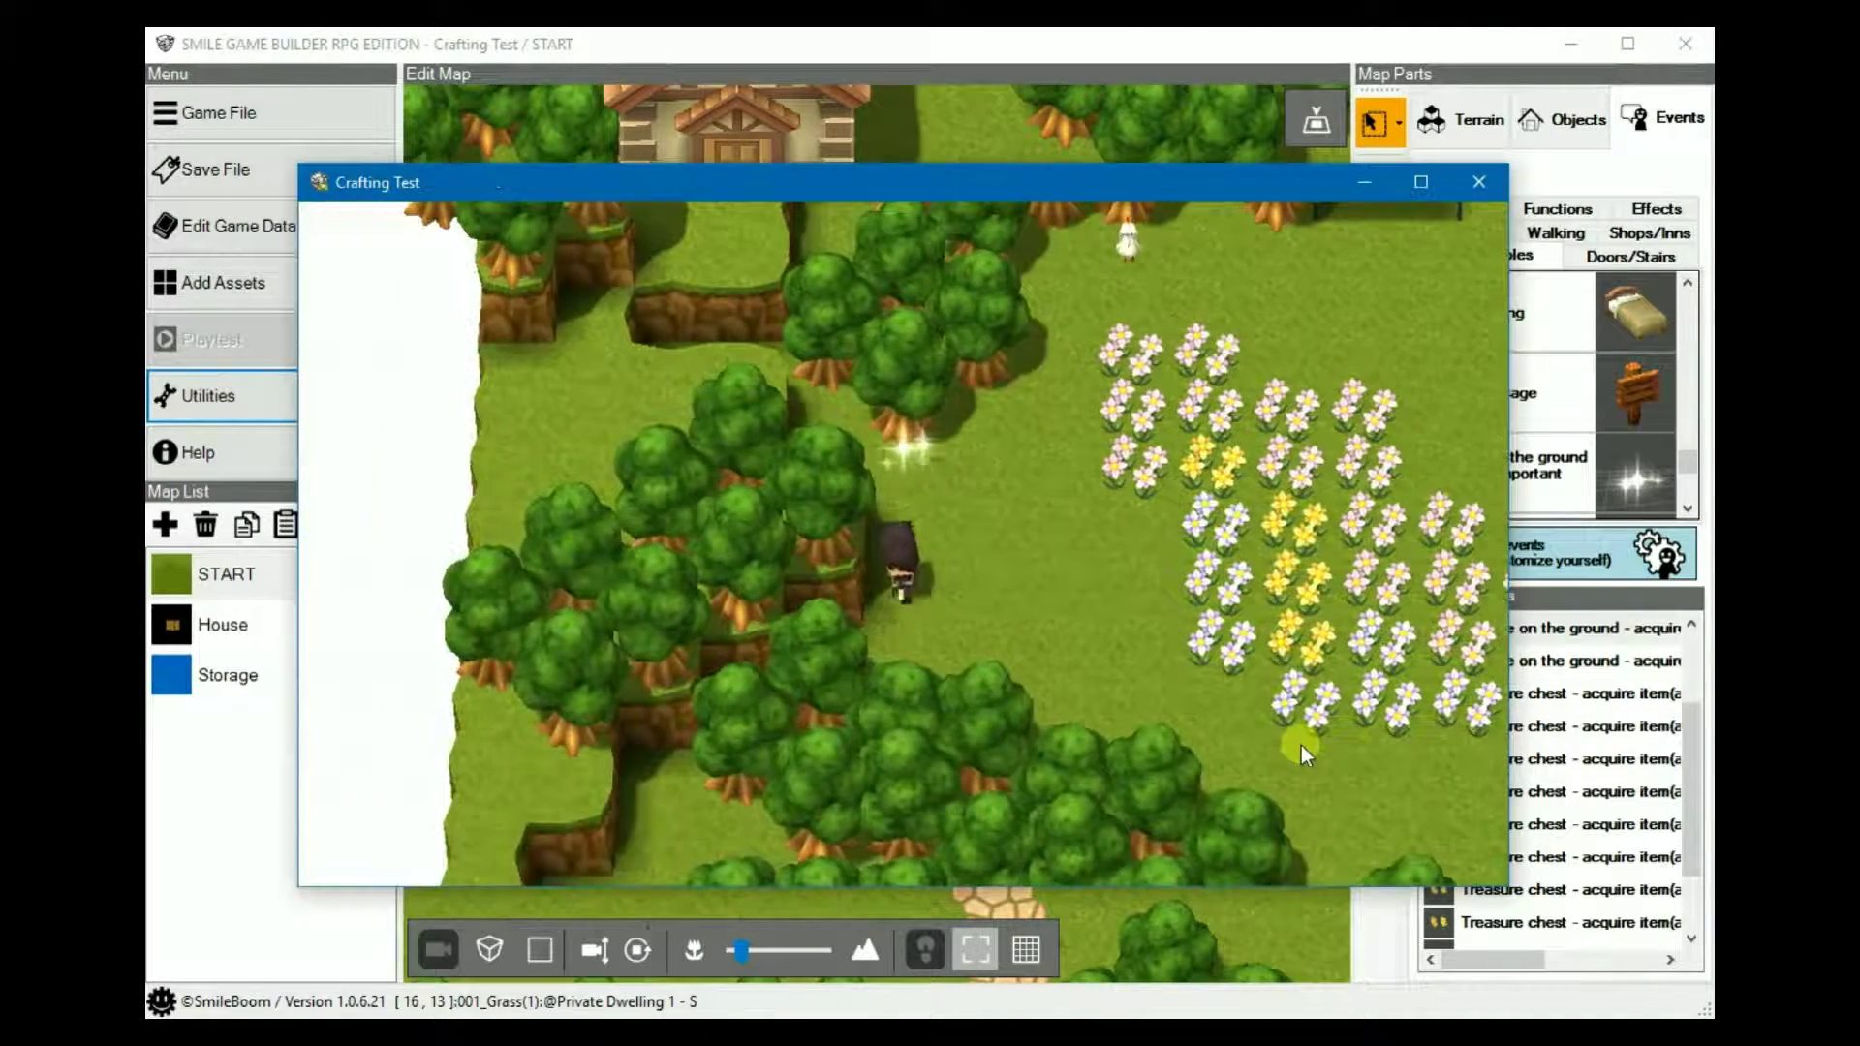
key("Up")
left_click(1304, 755)
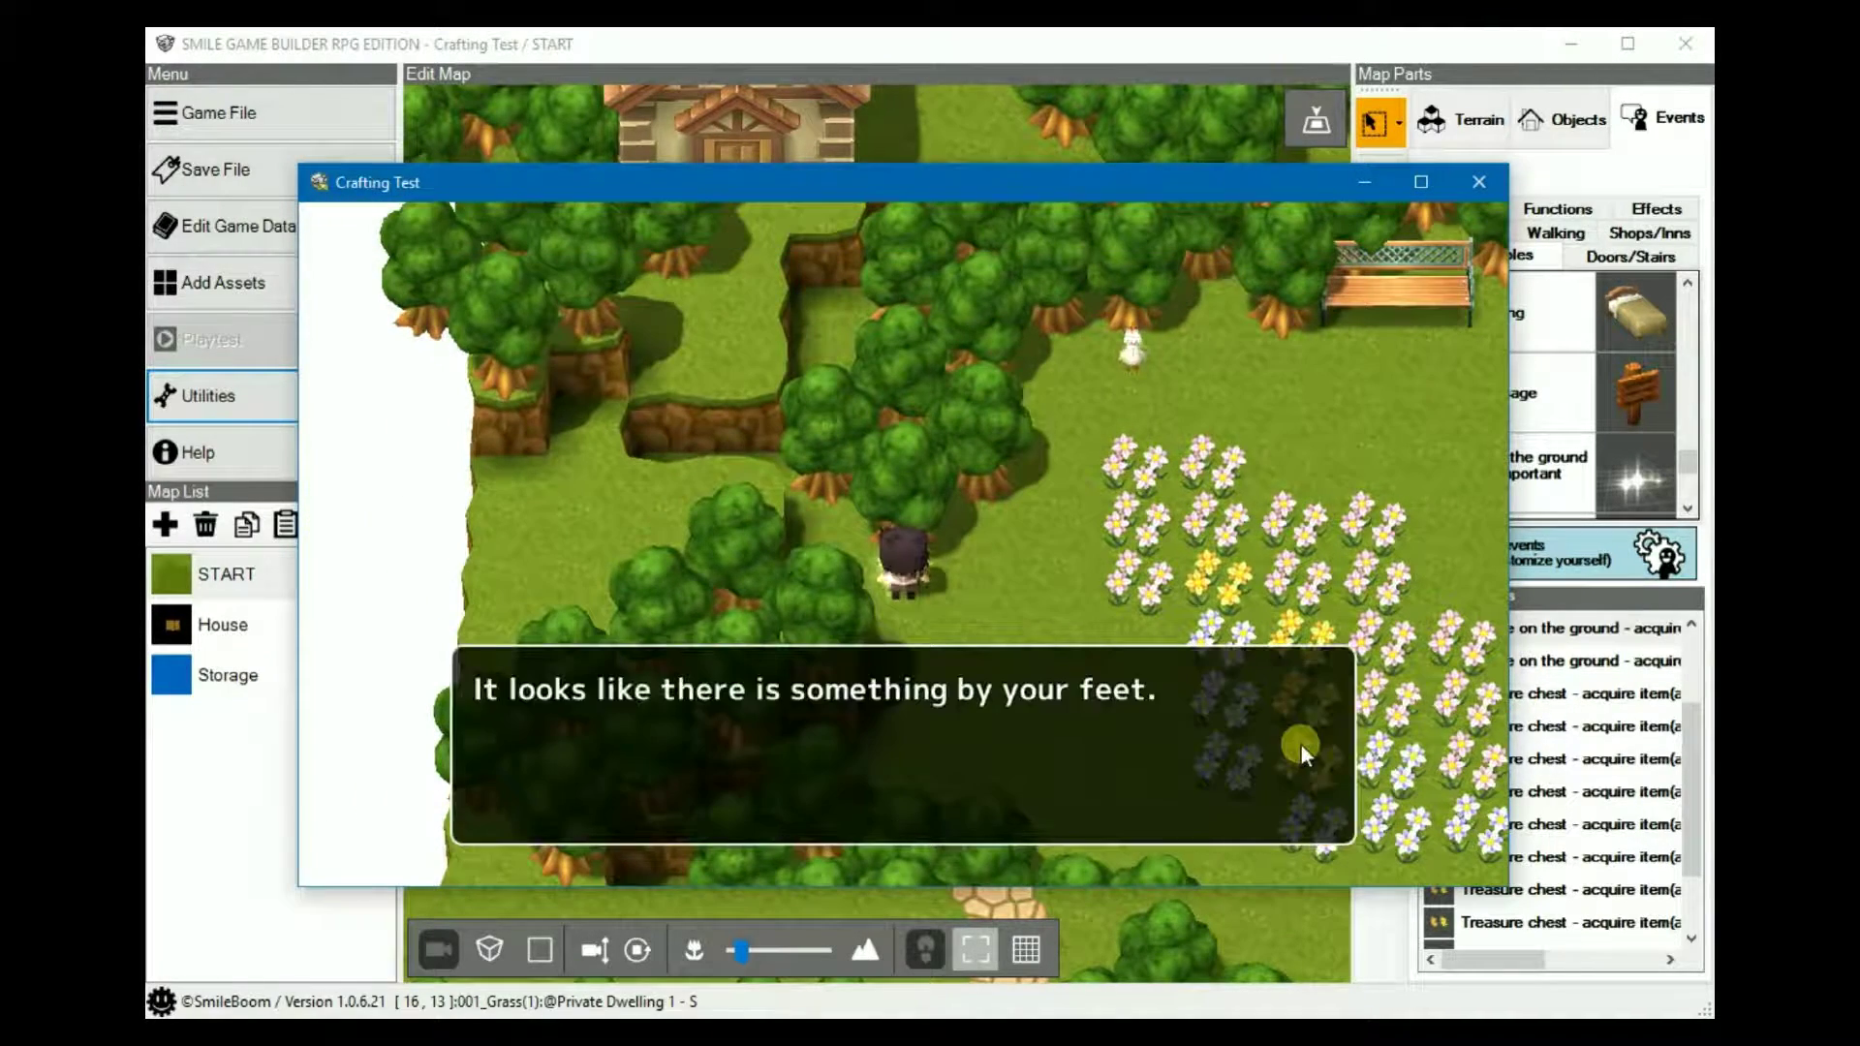
left_click(1303, 755)
left_click(1304, 755)
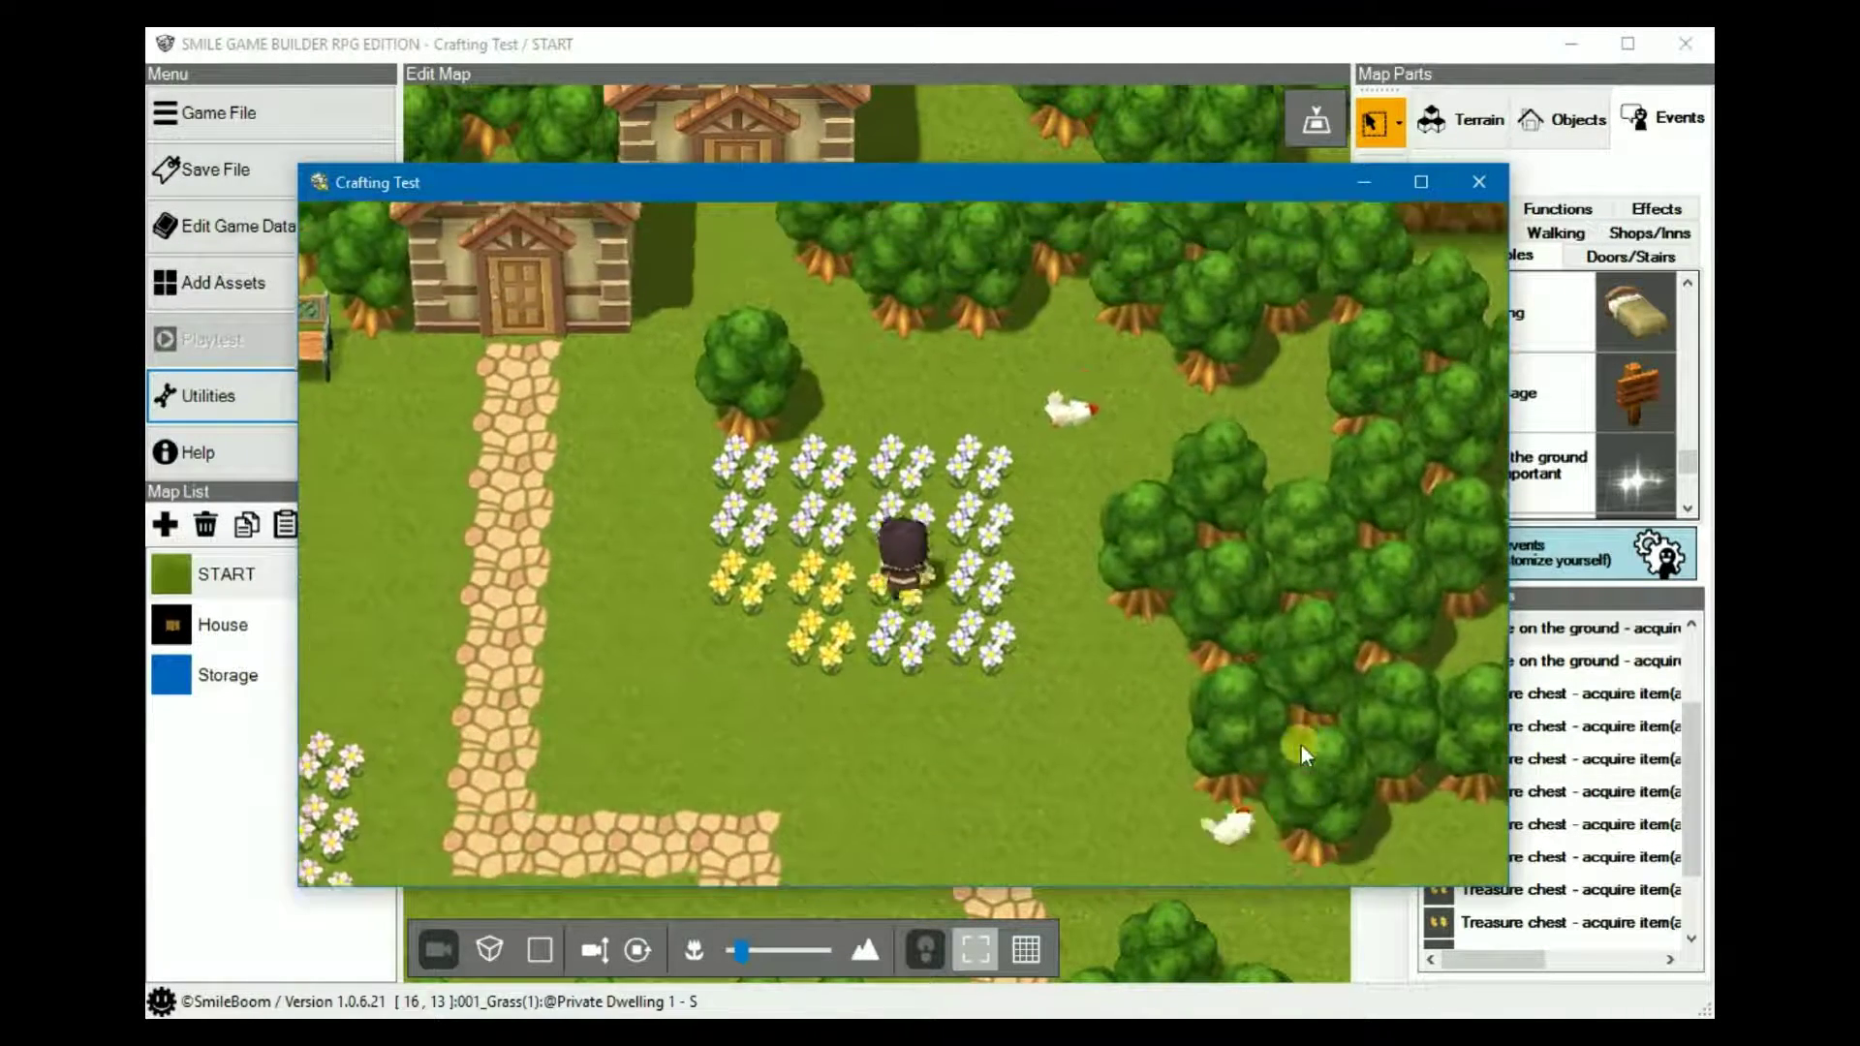
- Collect Lemon Balm past the torches, then walk back through the house door
key("Up")
key("Up")
key("Up")
key("Up")
key("Up")
key("Up")
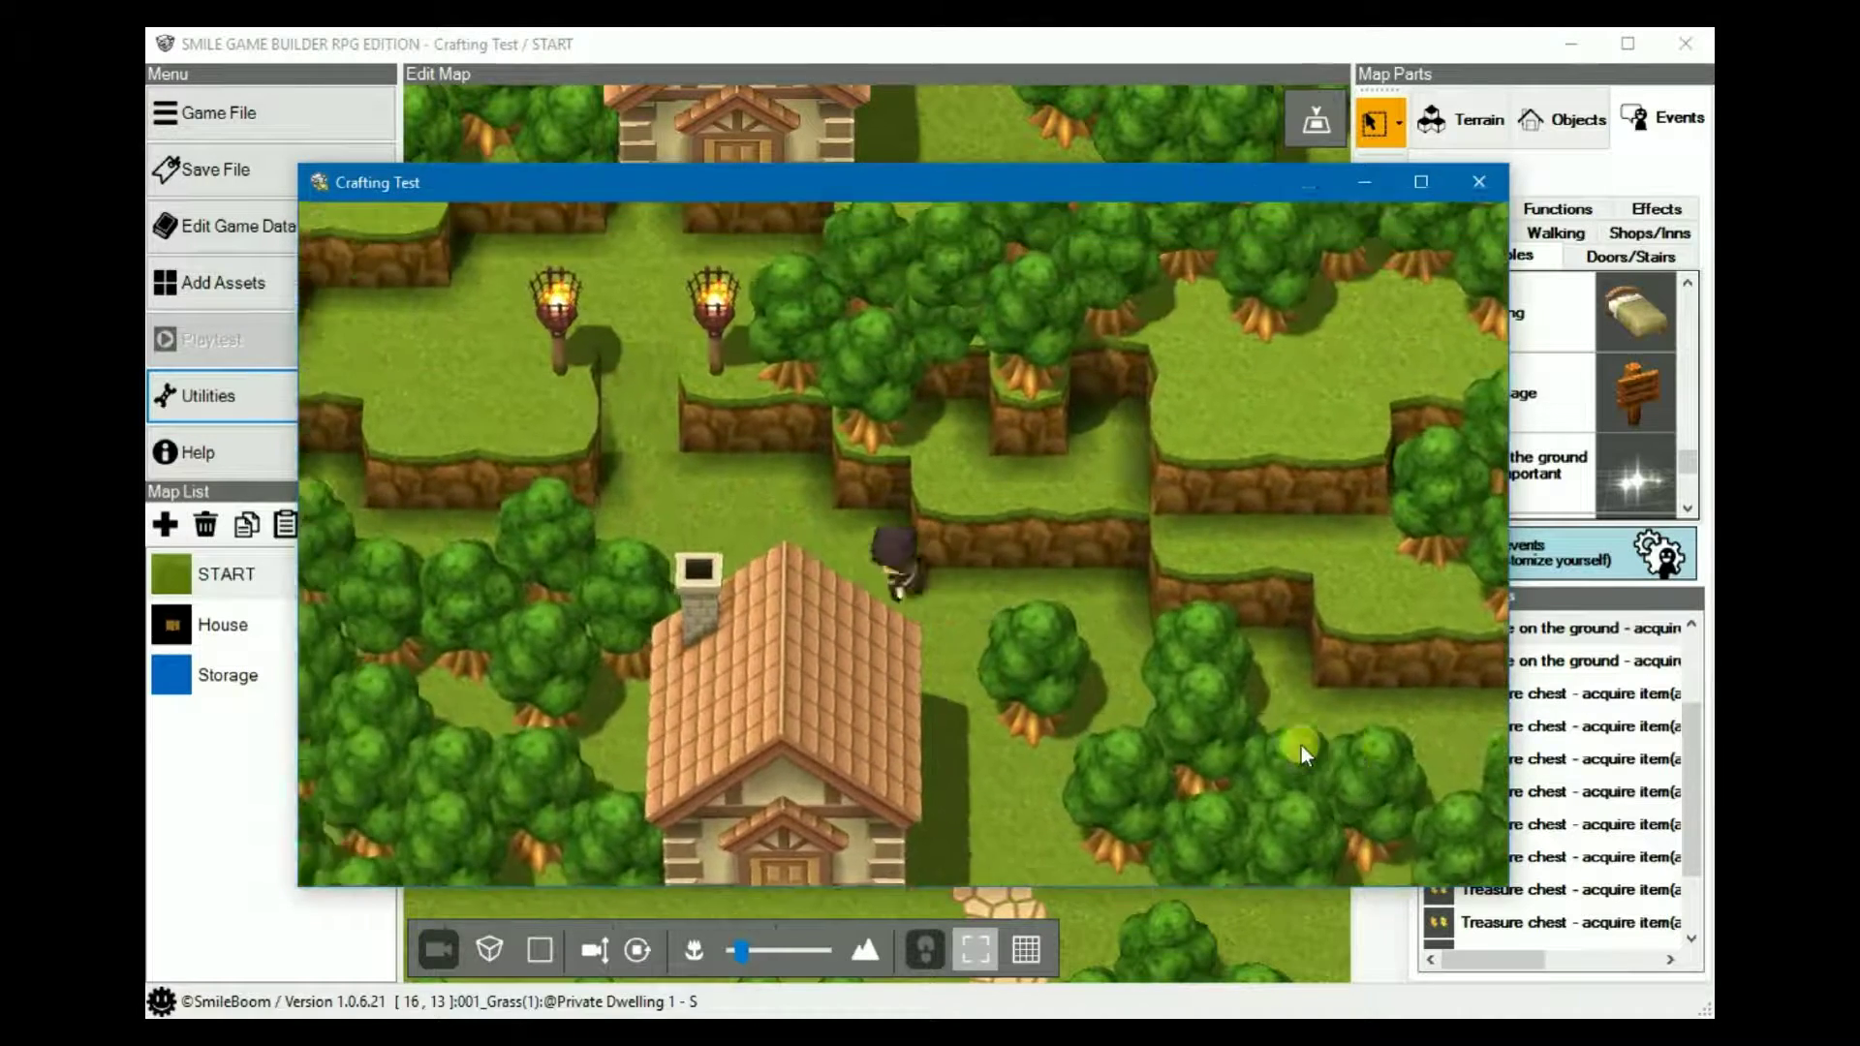
key("Up")
key("Up")
key("Up")
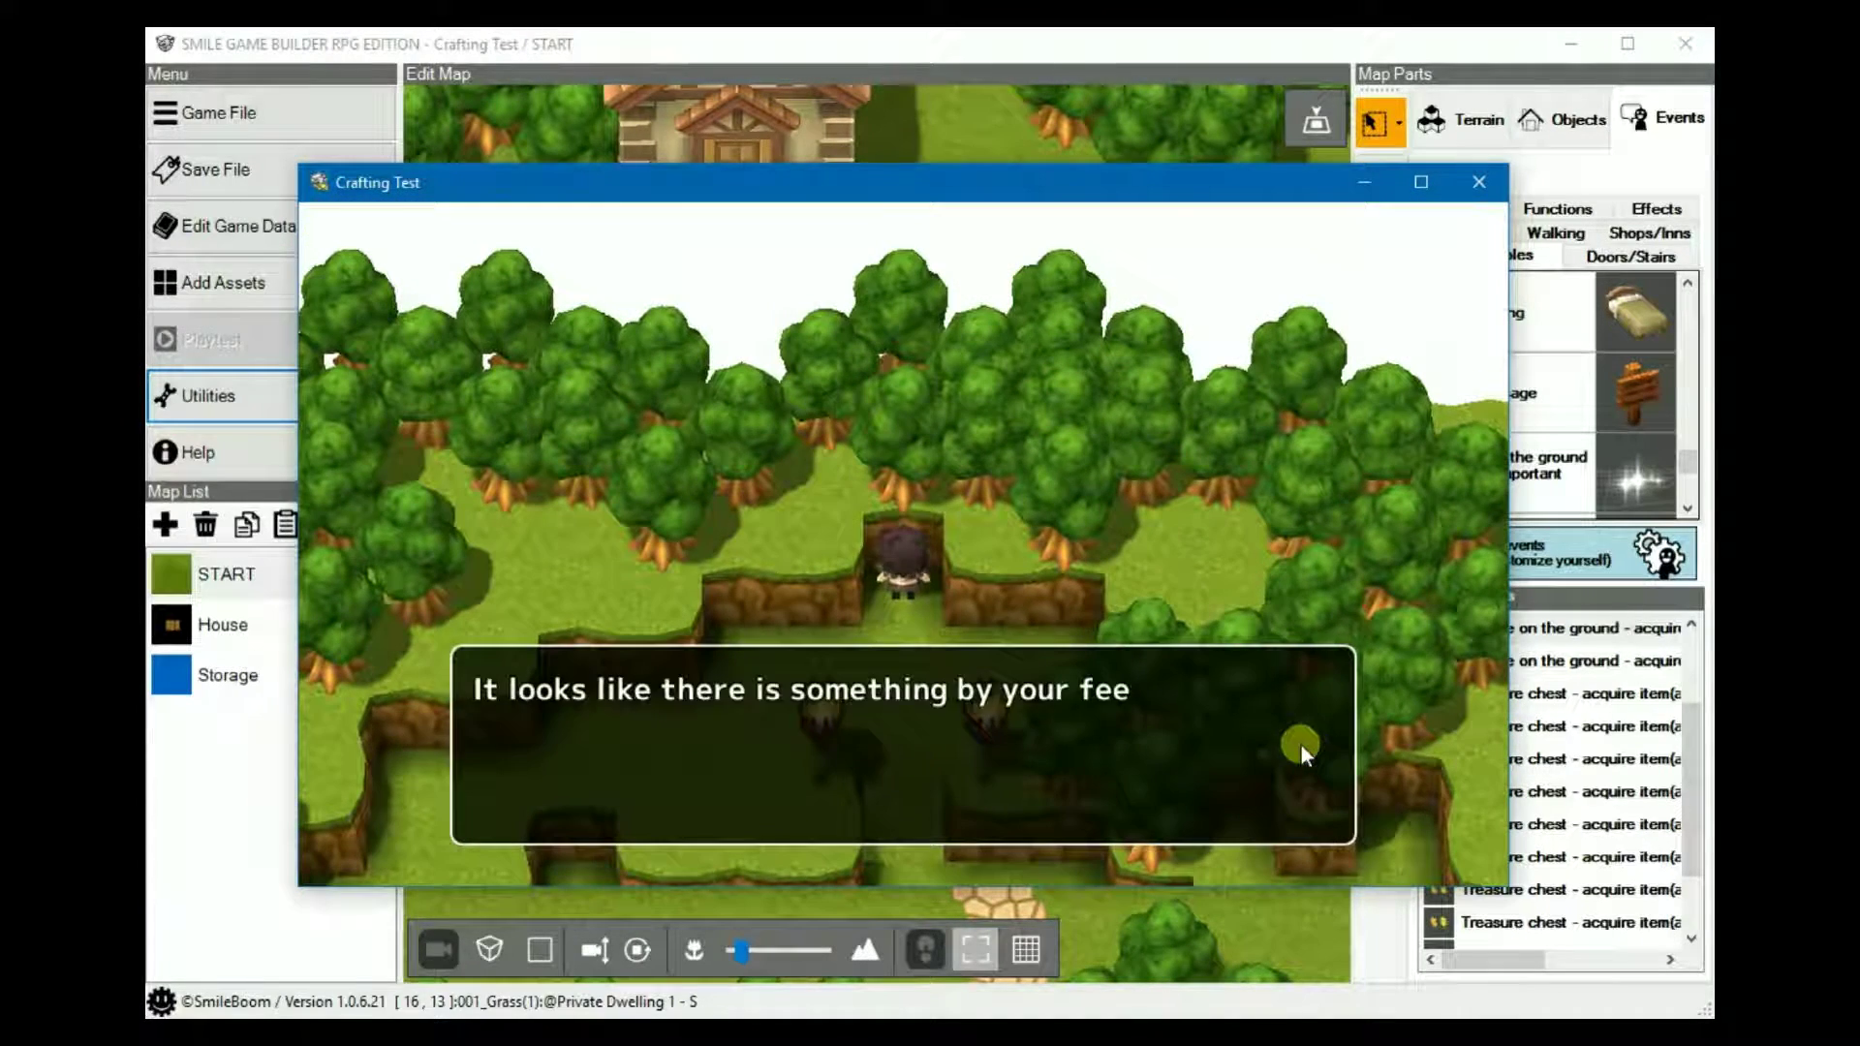
key("Return")
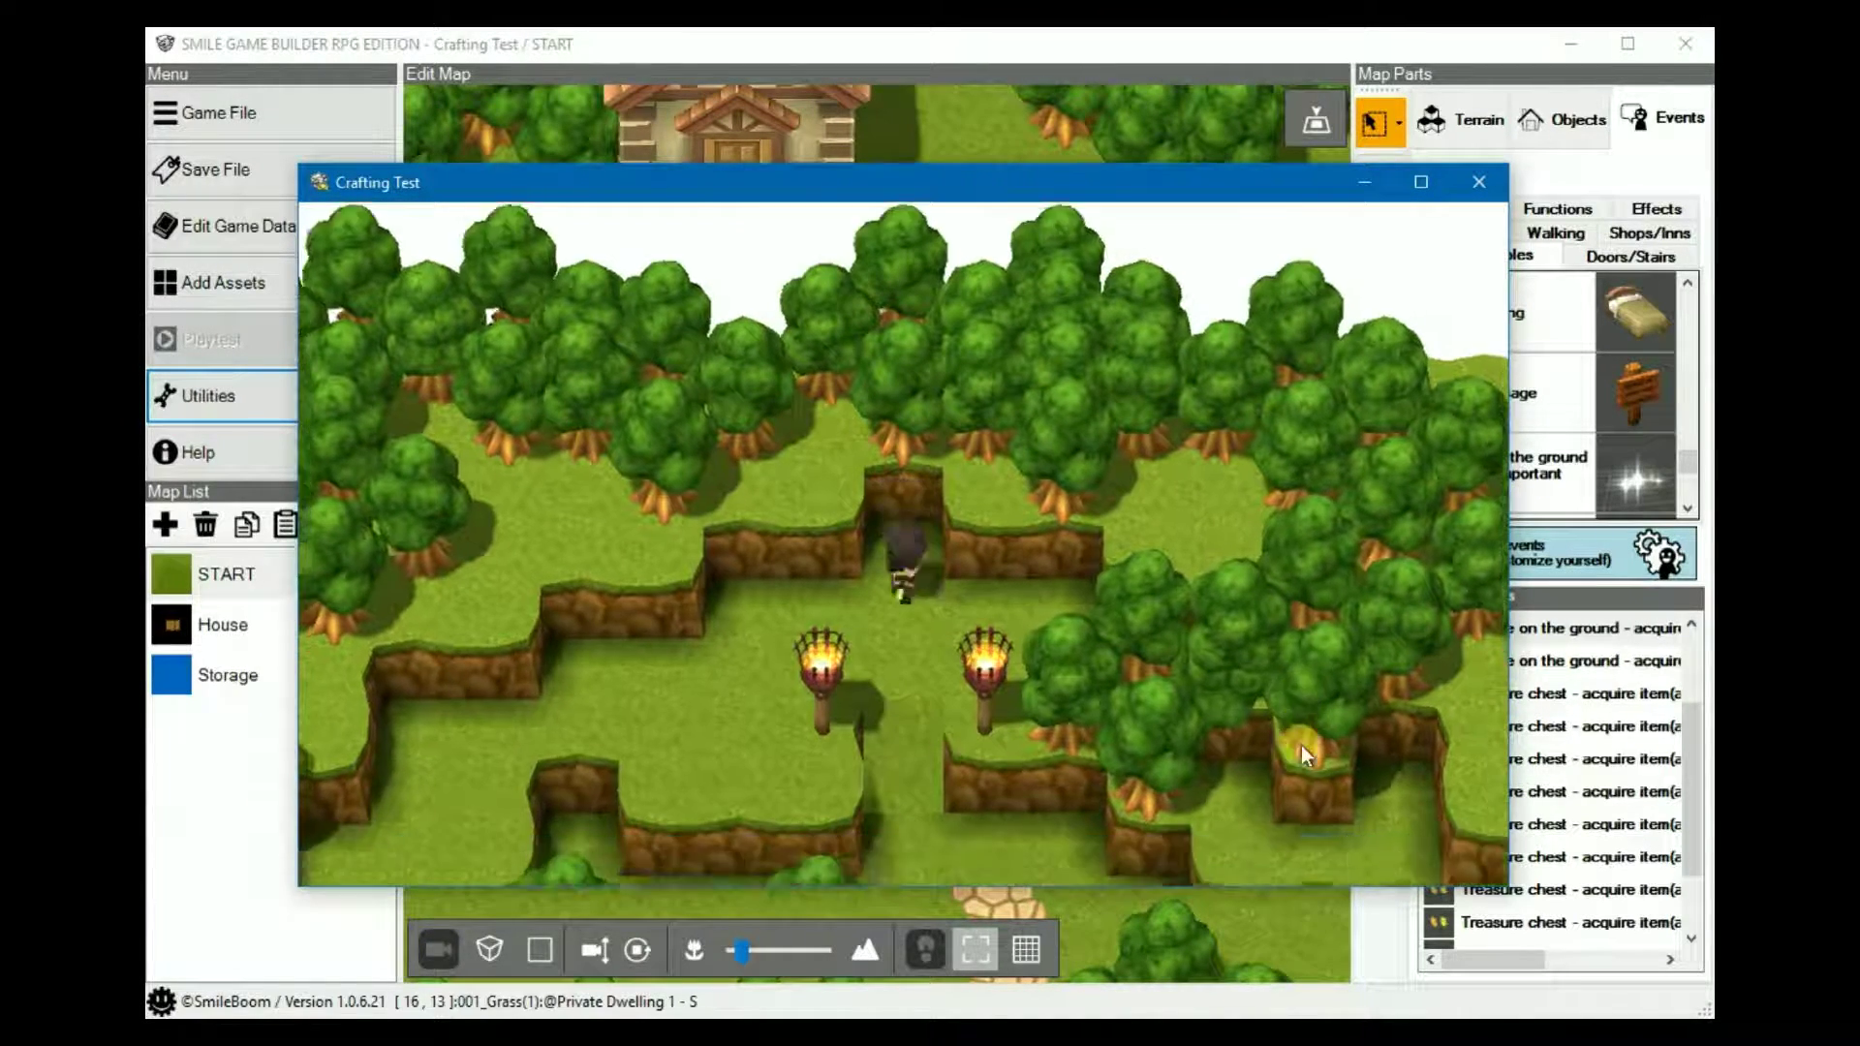
key("Down")
key("Down")
key("Down")
key("Down")
key("Down")
key("Down")
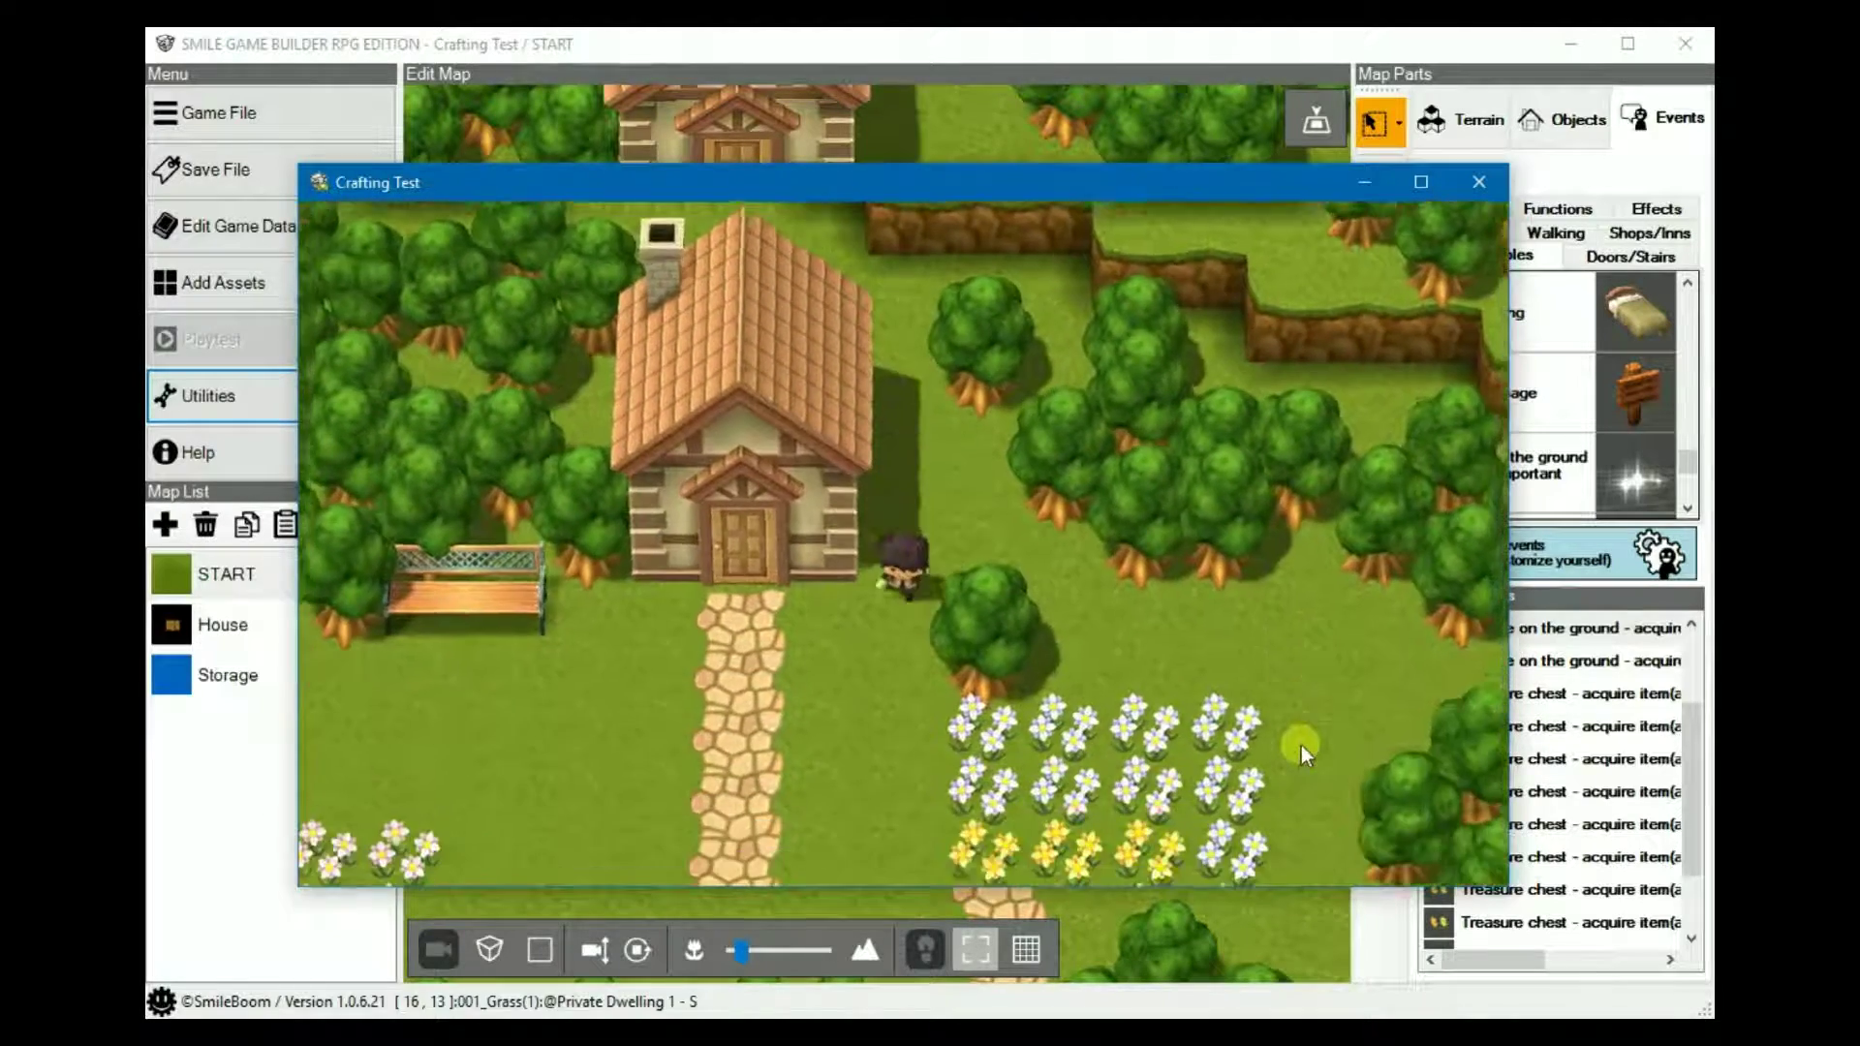
key("Up")
key("Up")
key("Up")
key("Up")
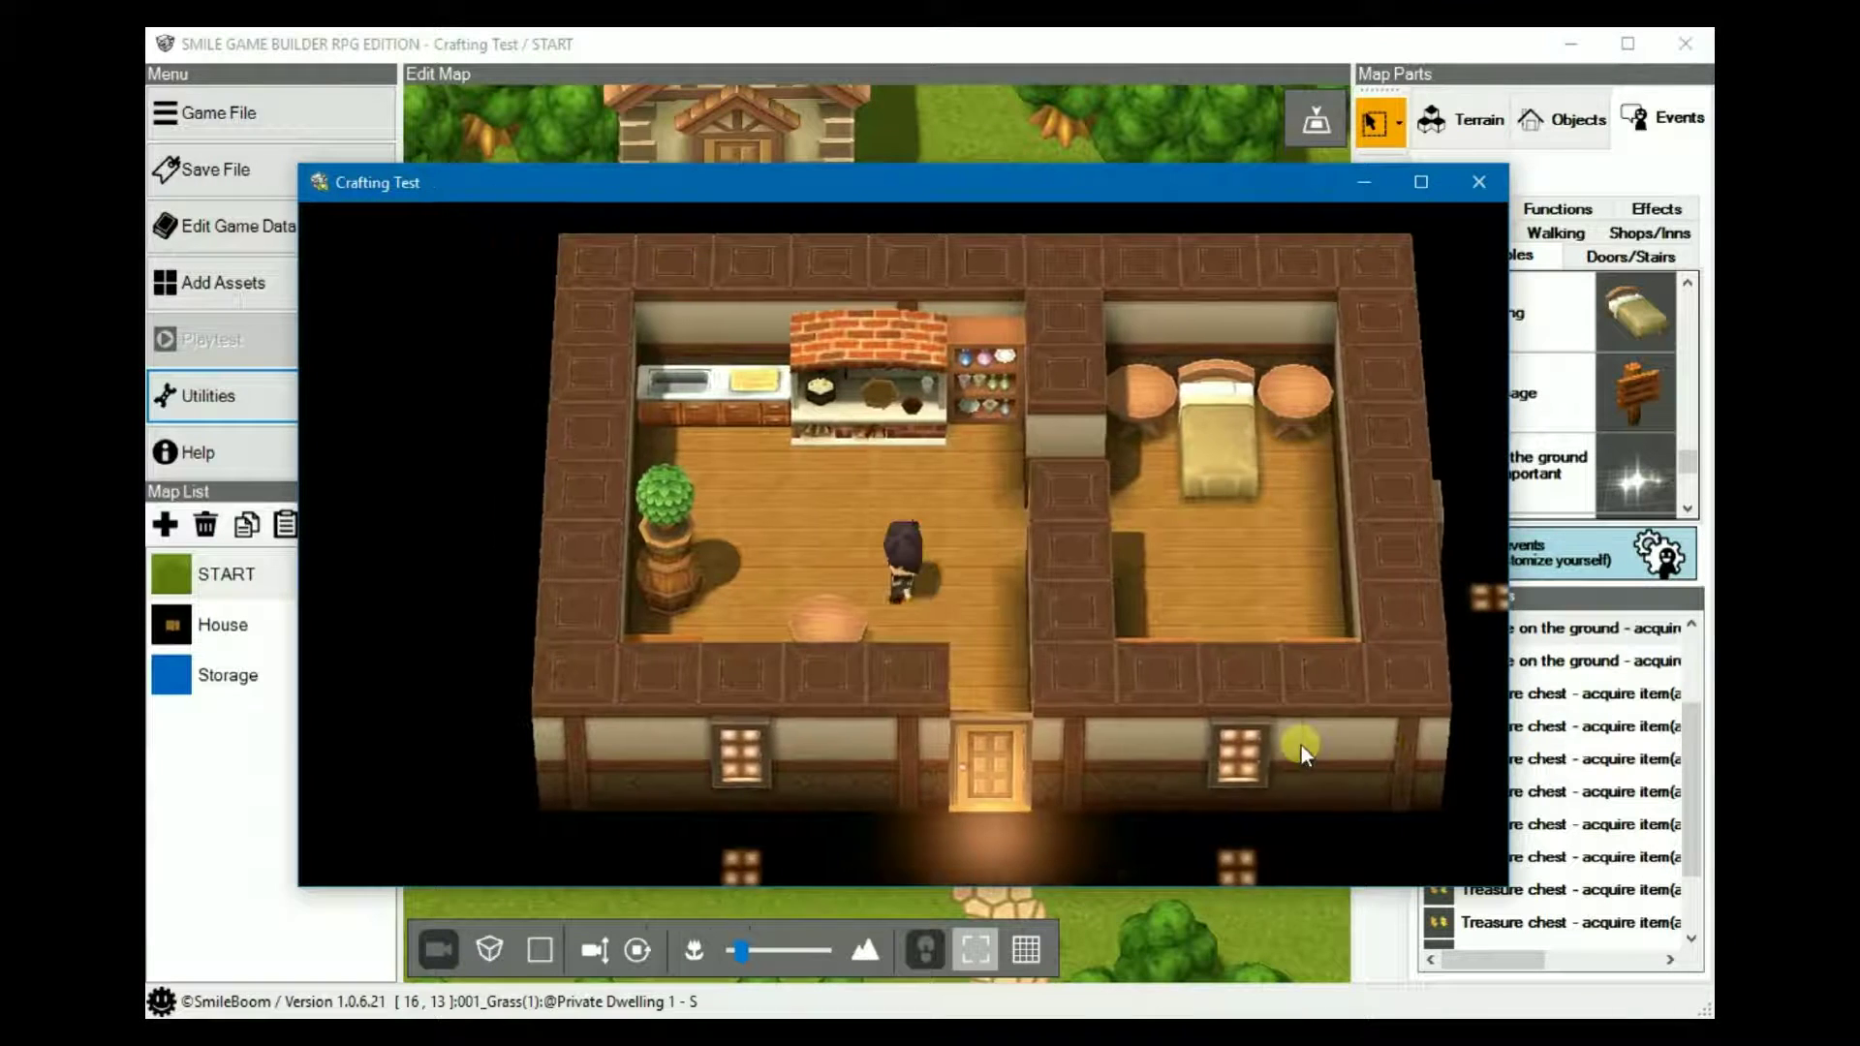
- Walk the hero out of the house to the chicken and read its egg-laying message
key("Left")
key("Down")
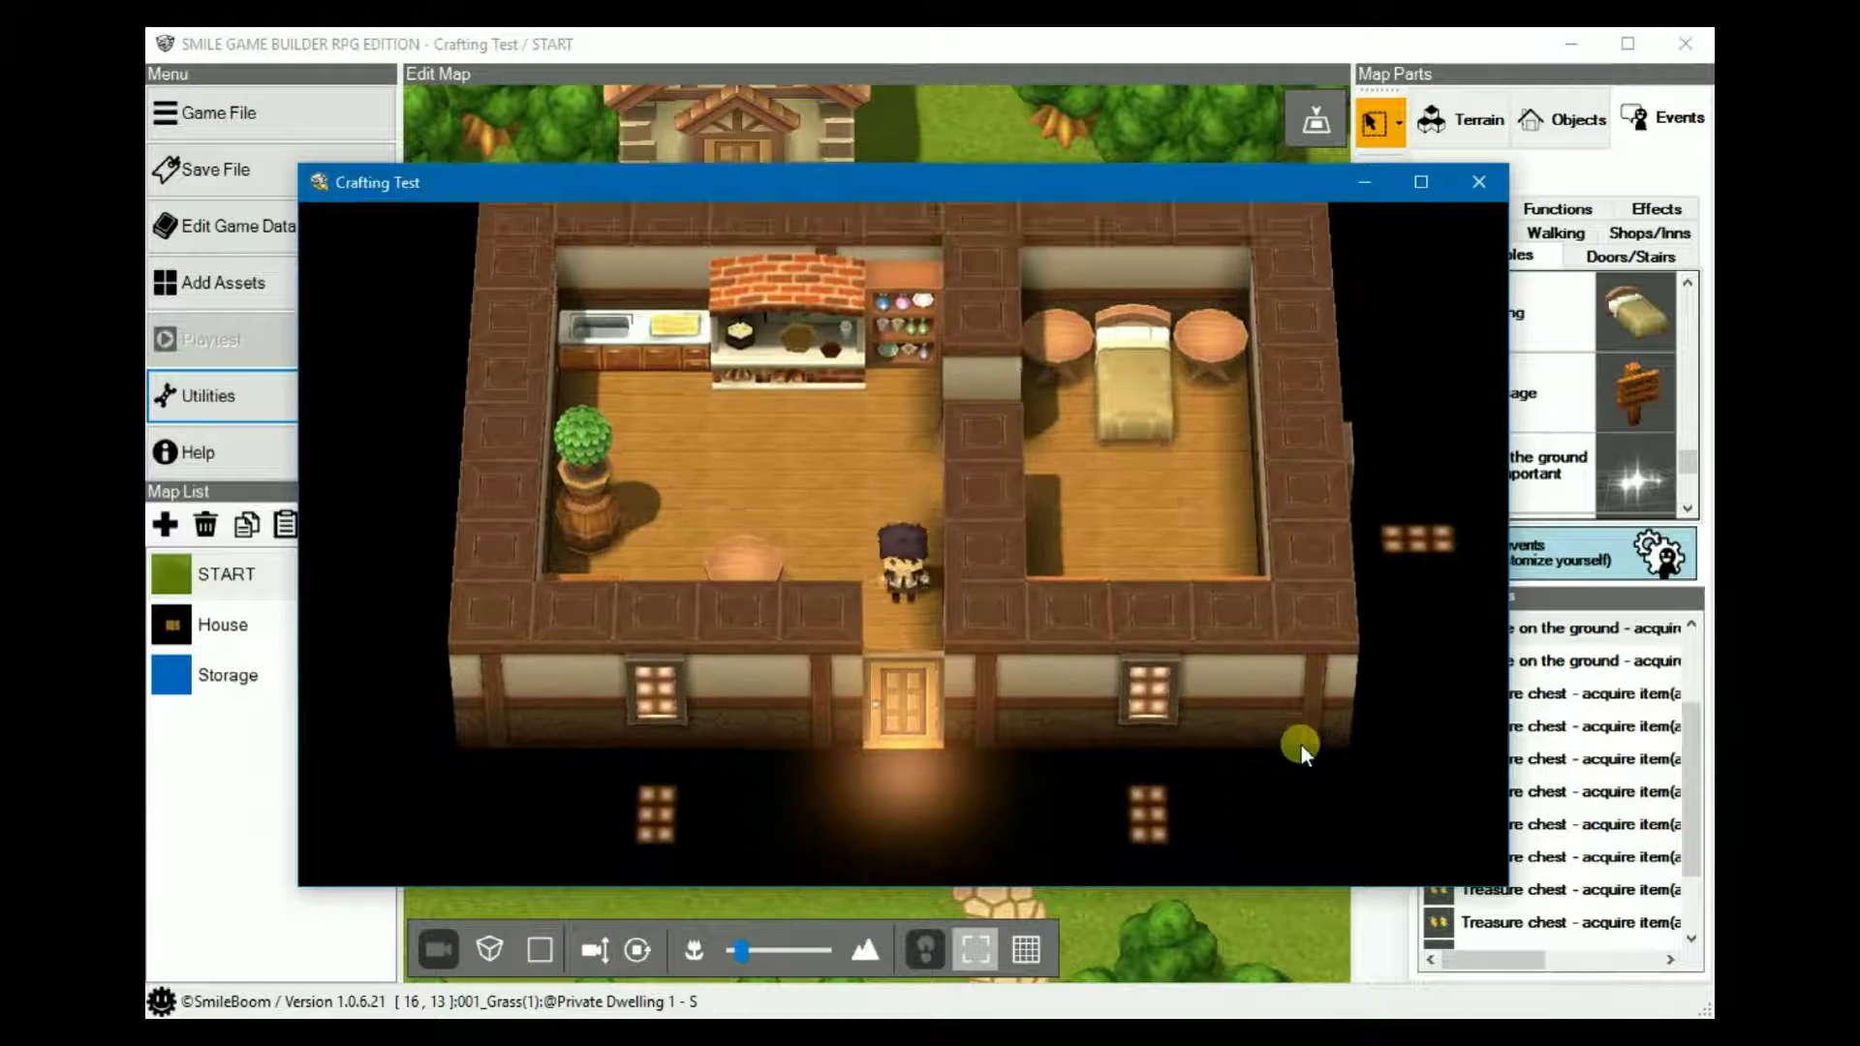
key("Down")
key("Down")
key("Down")
key("Down")
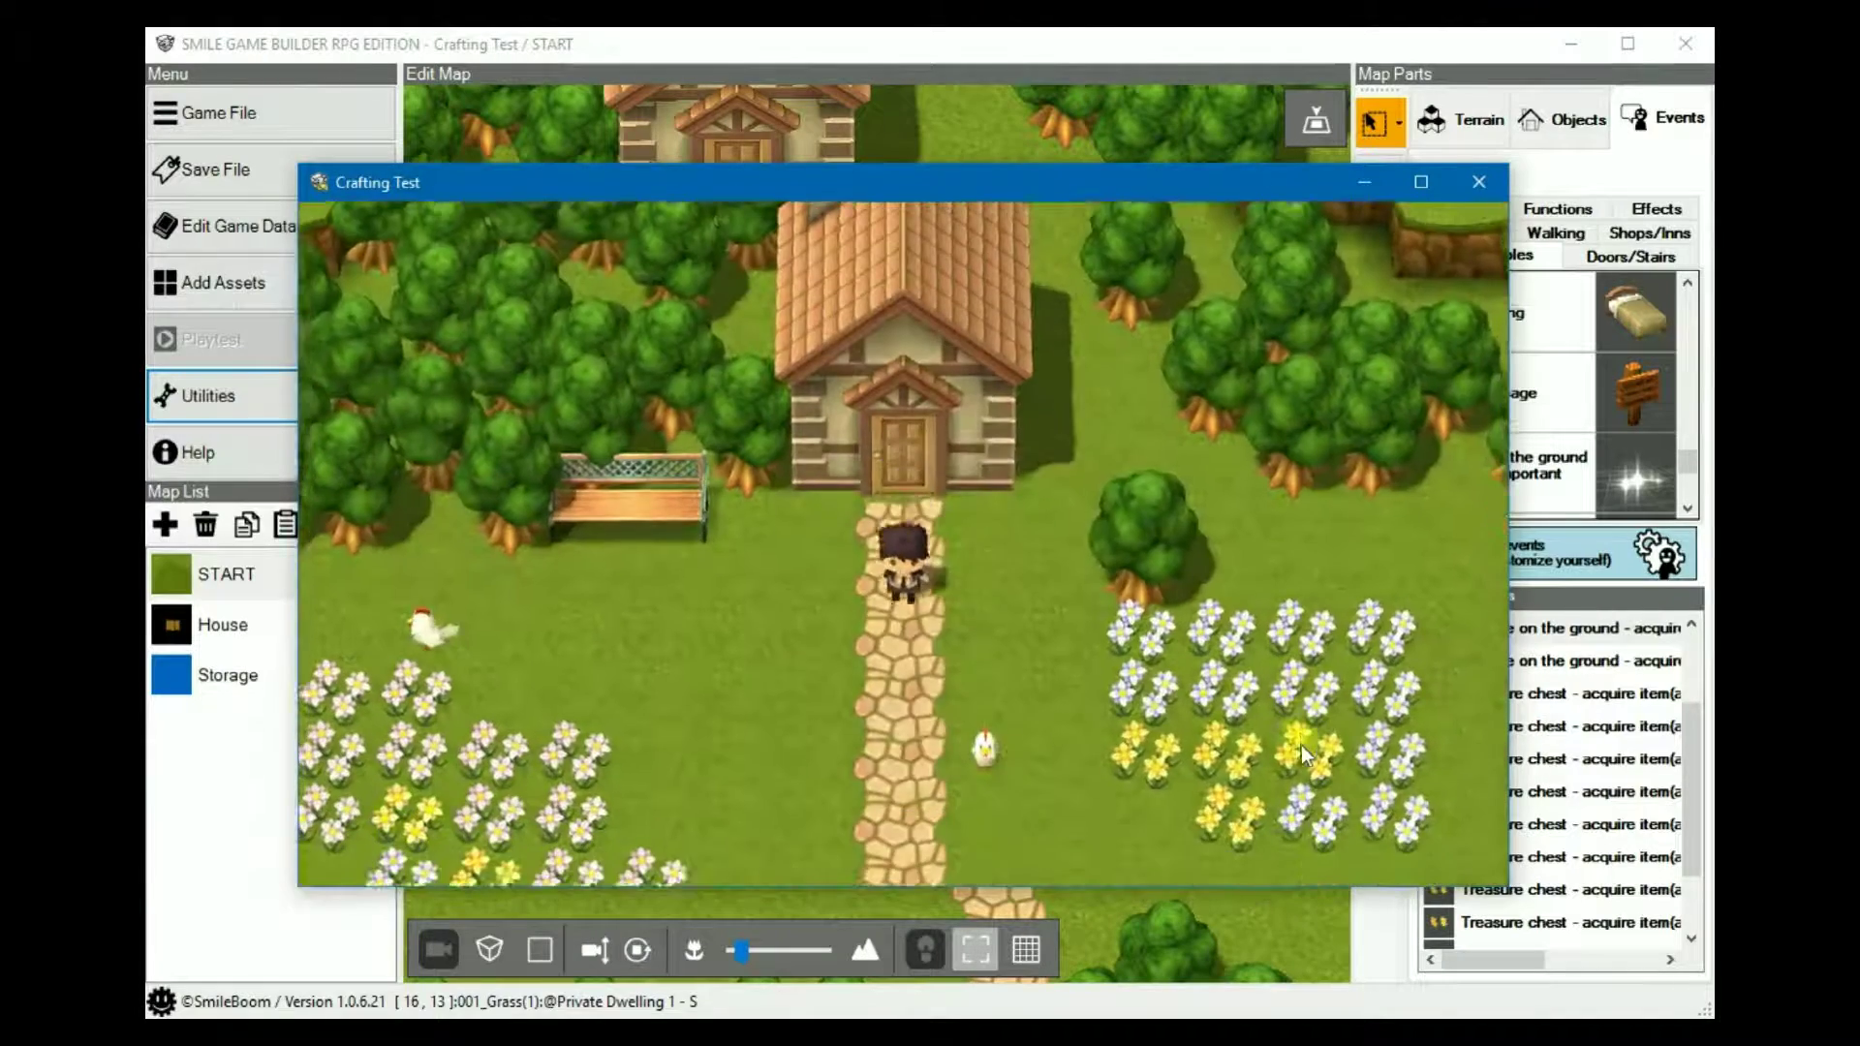
key("Up")
key("Up")
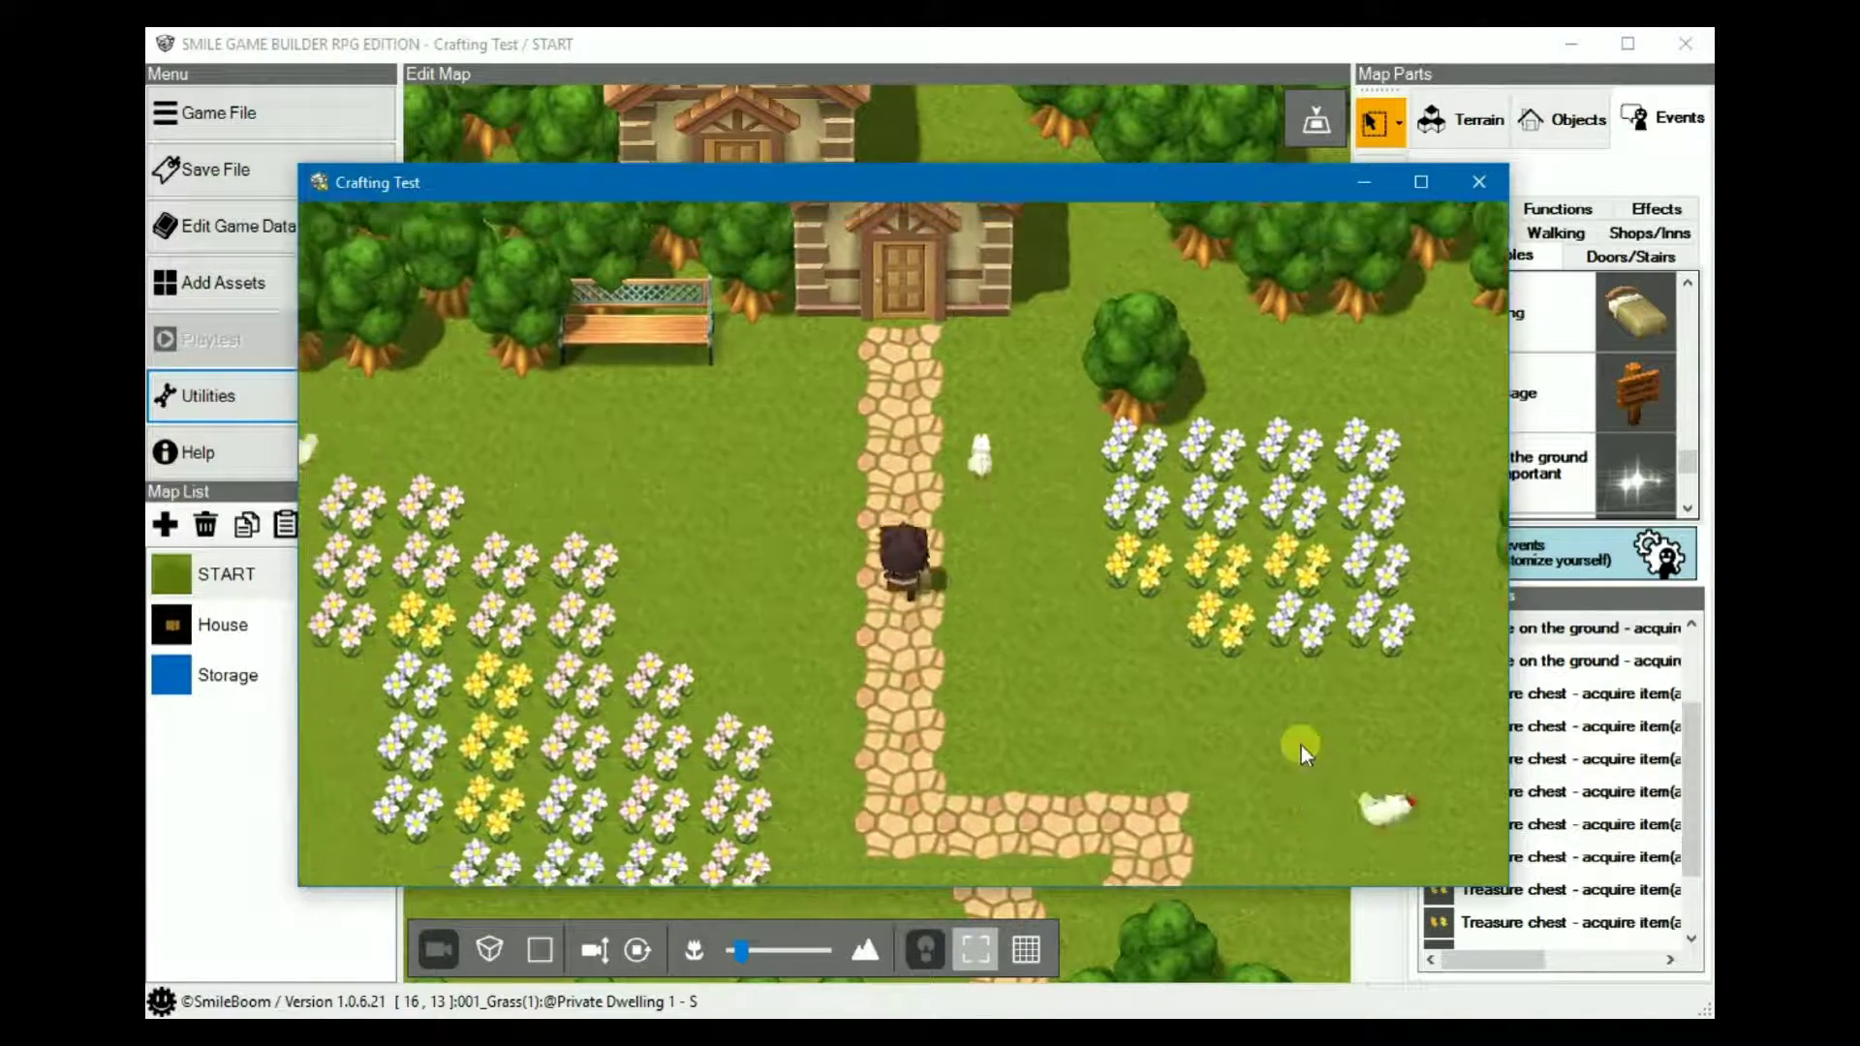
key("Right")
key("Return")
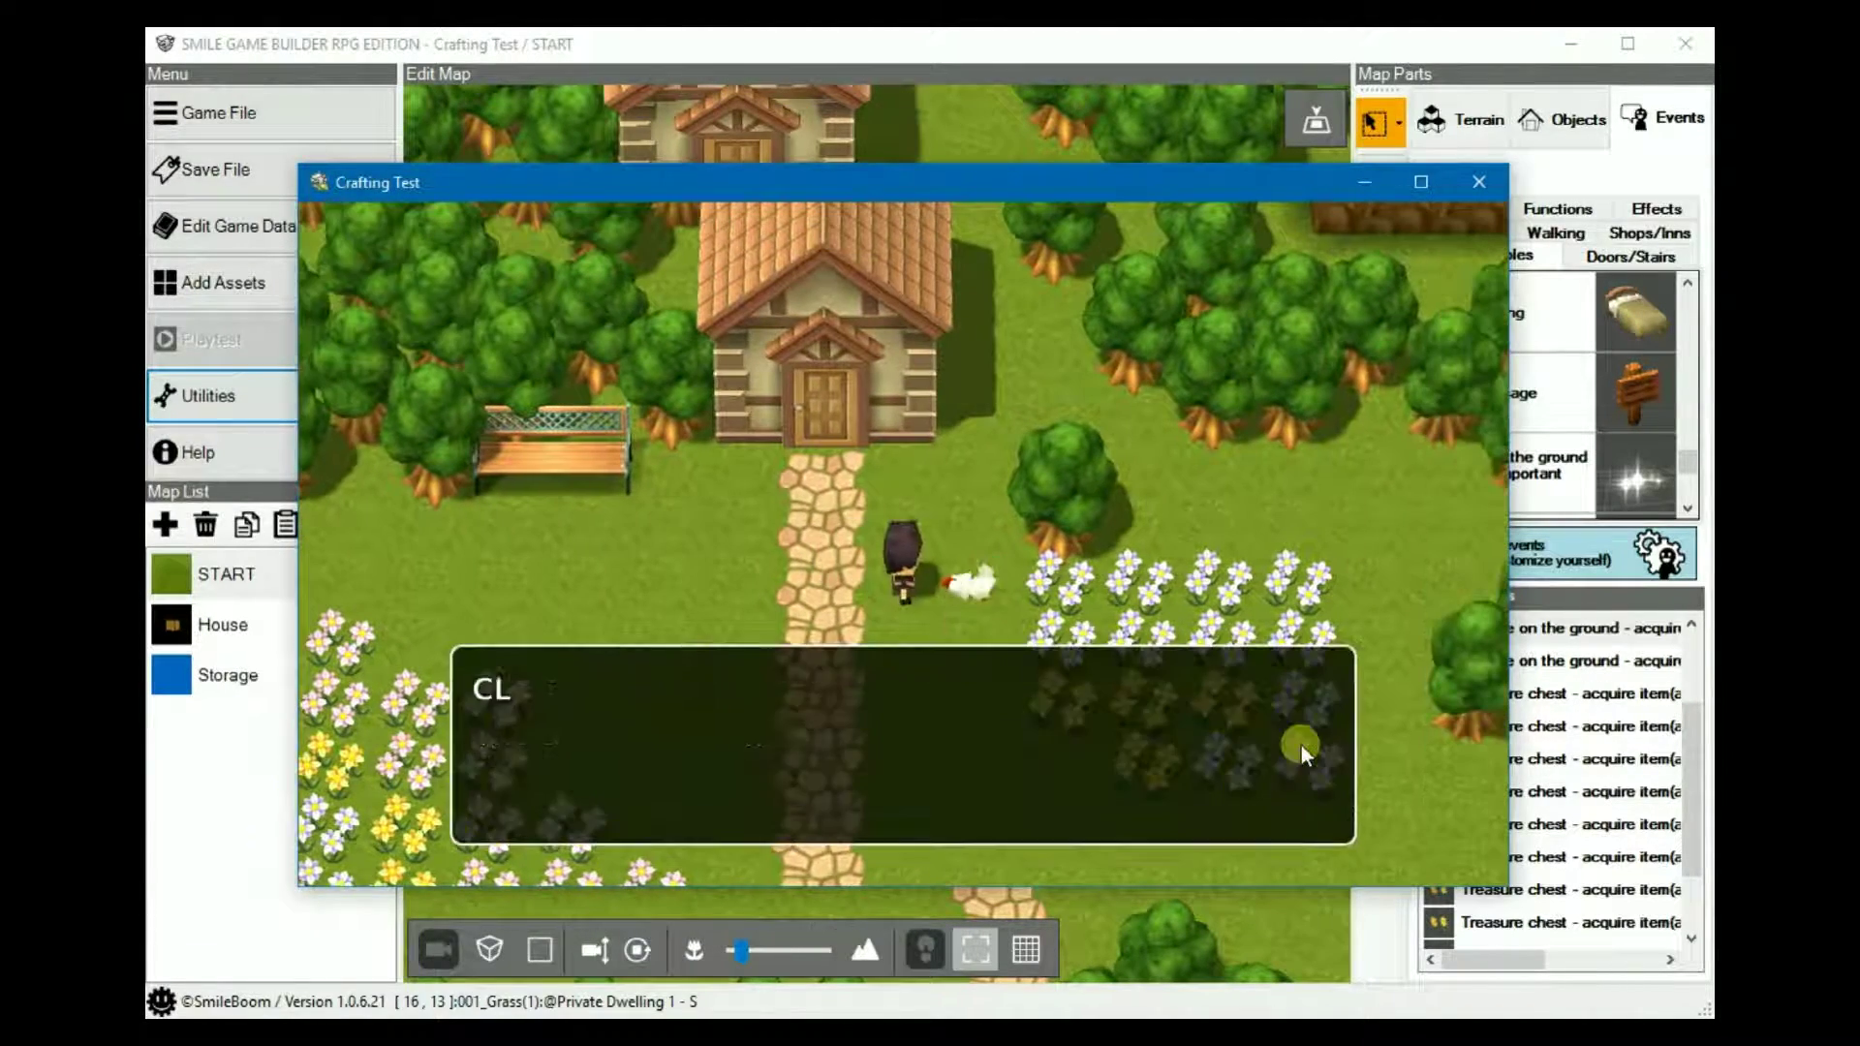
left_click(1302, 755)
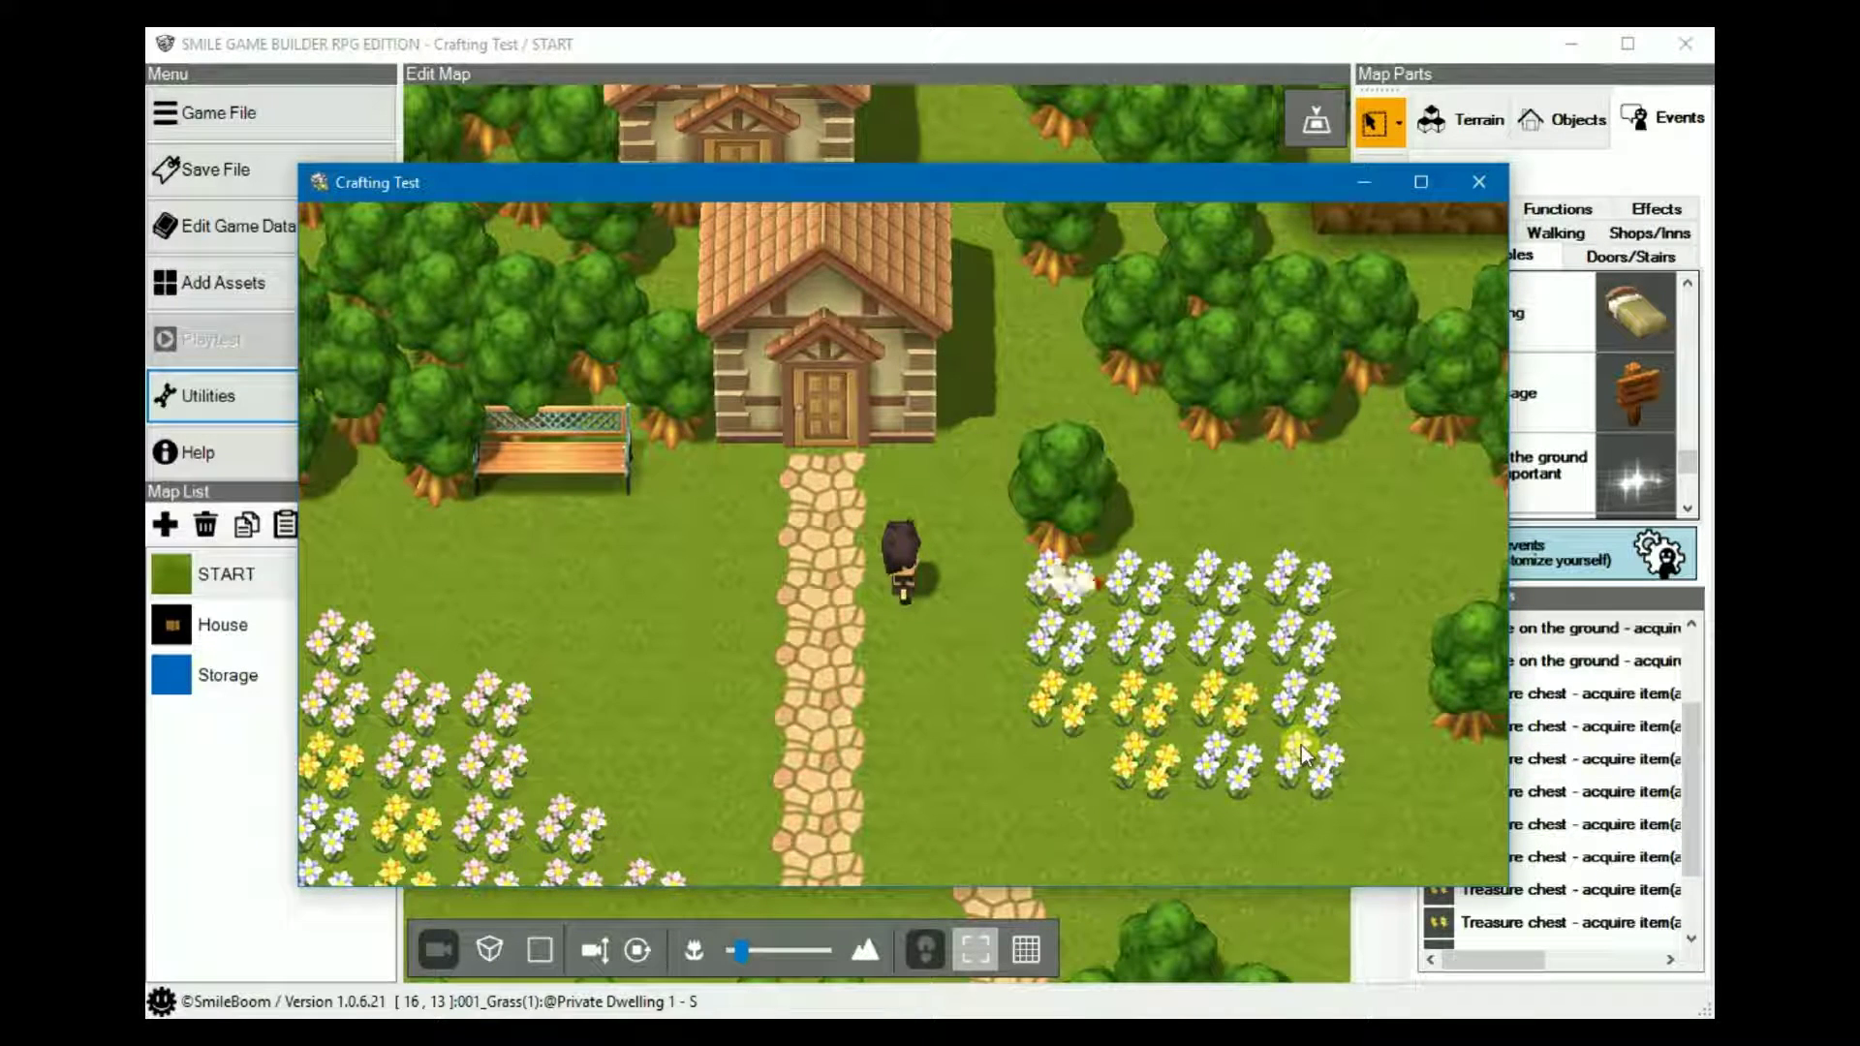
- Walk into the flower patch and pick up a Moonlight flower
key("Up")
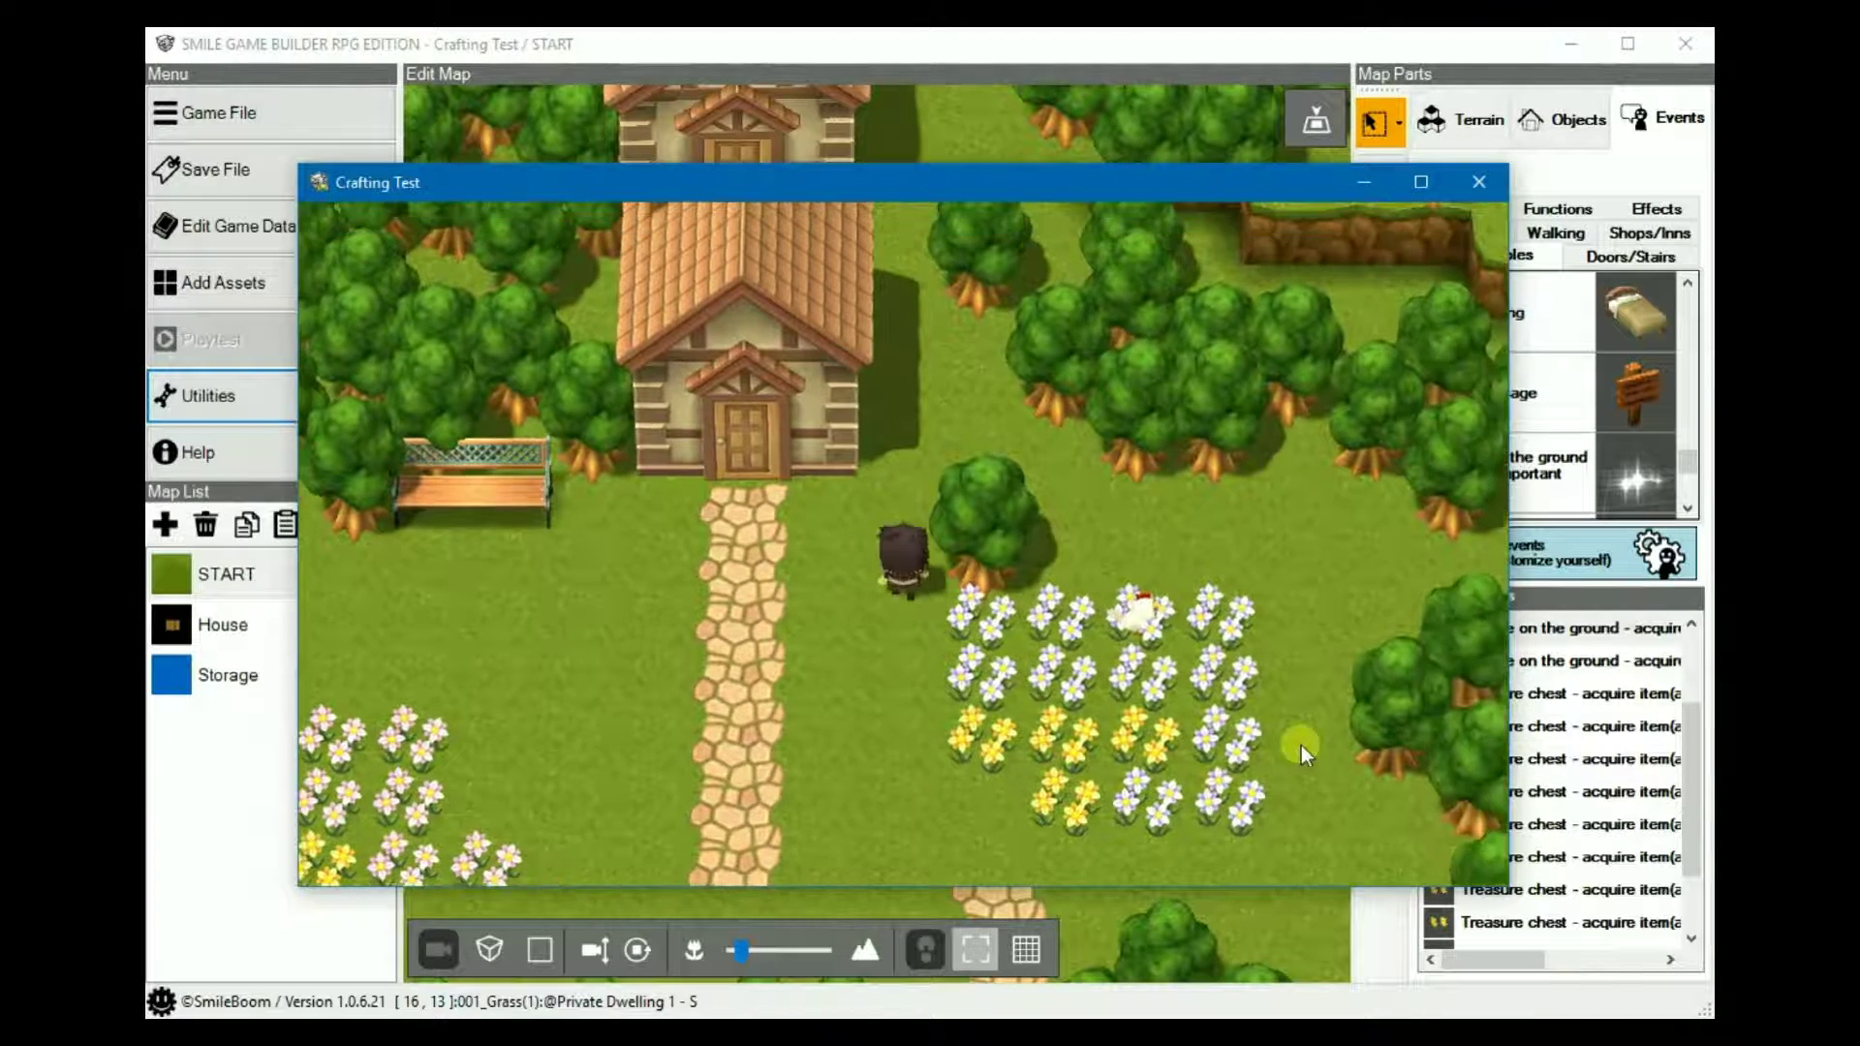
key("Right")
key("Down")
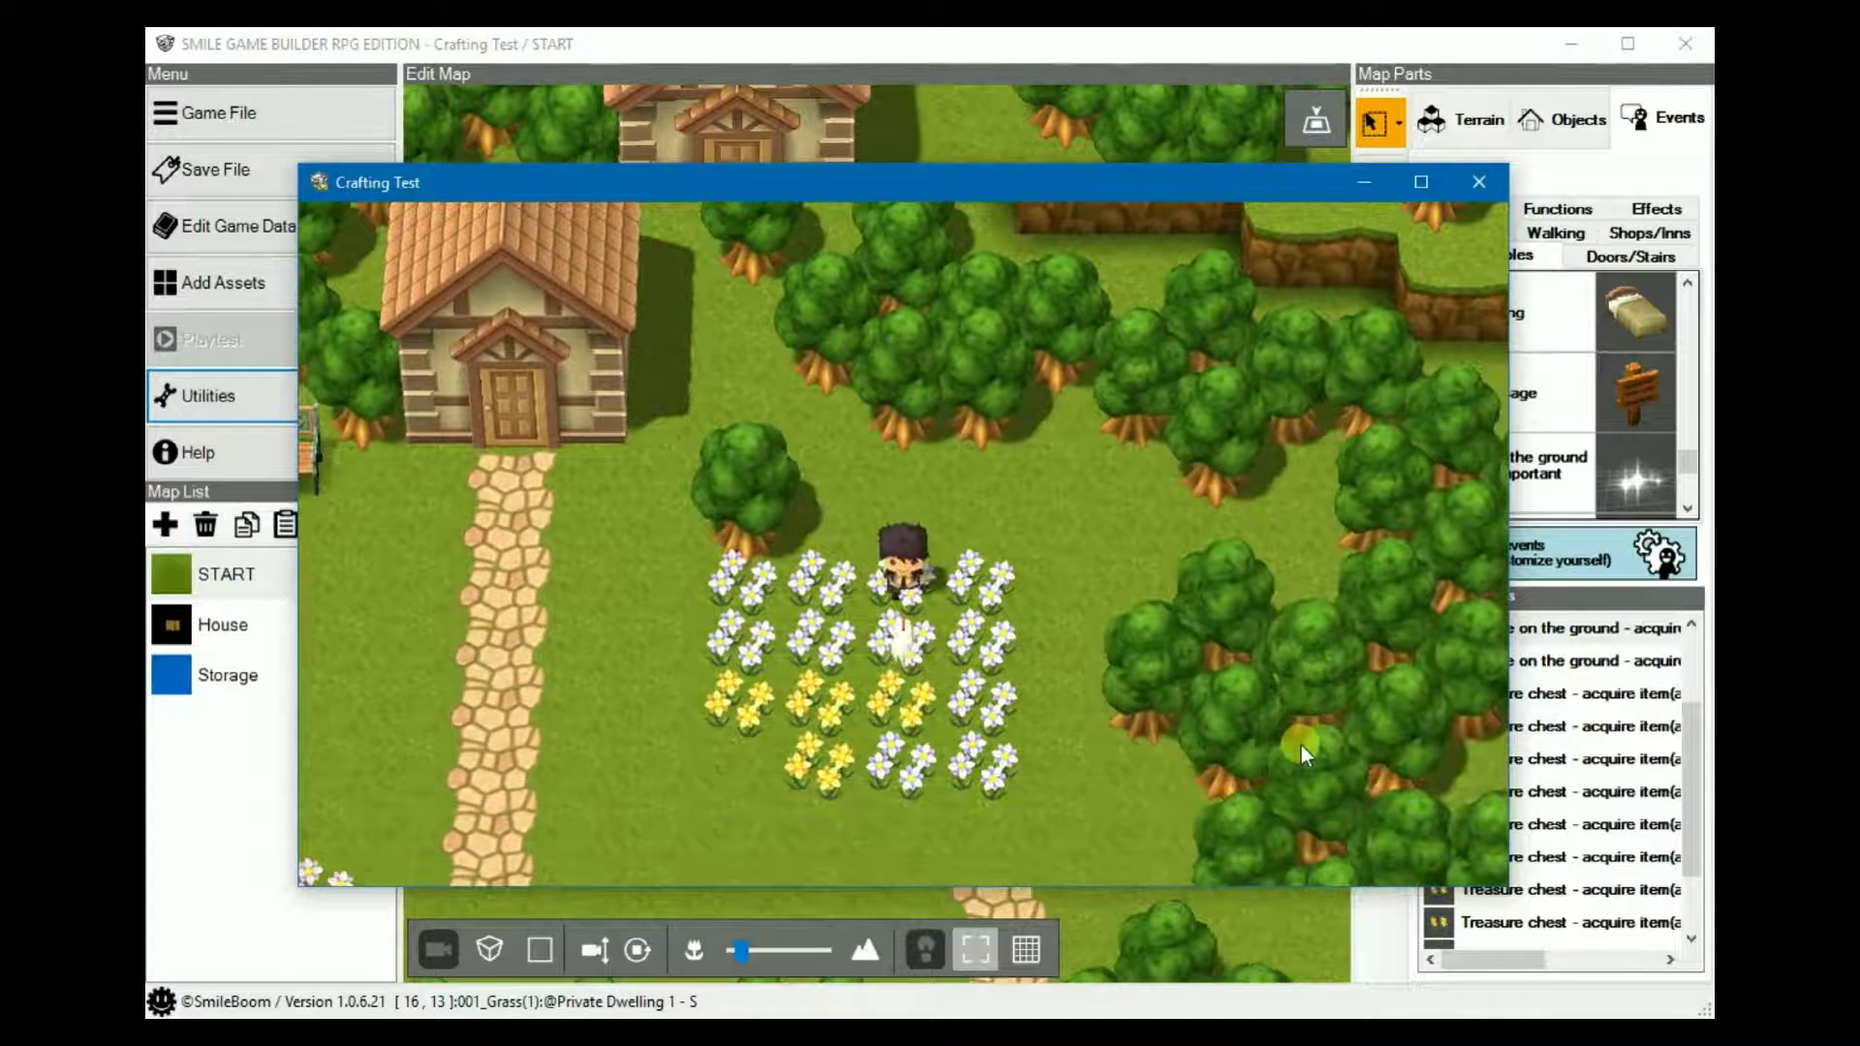
key("Return")
left_click(1302, 755)
key("Down")
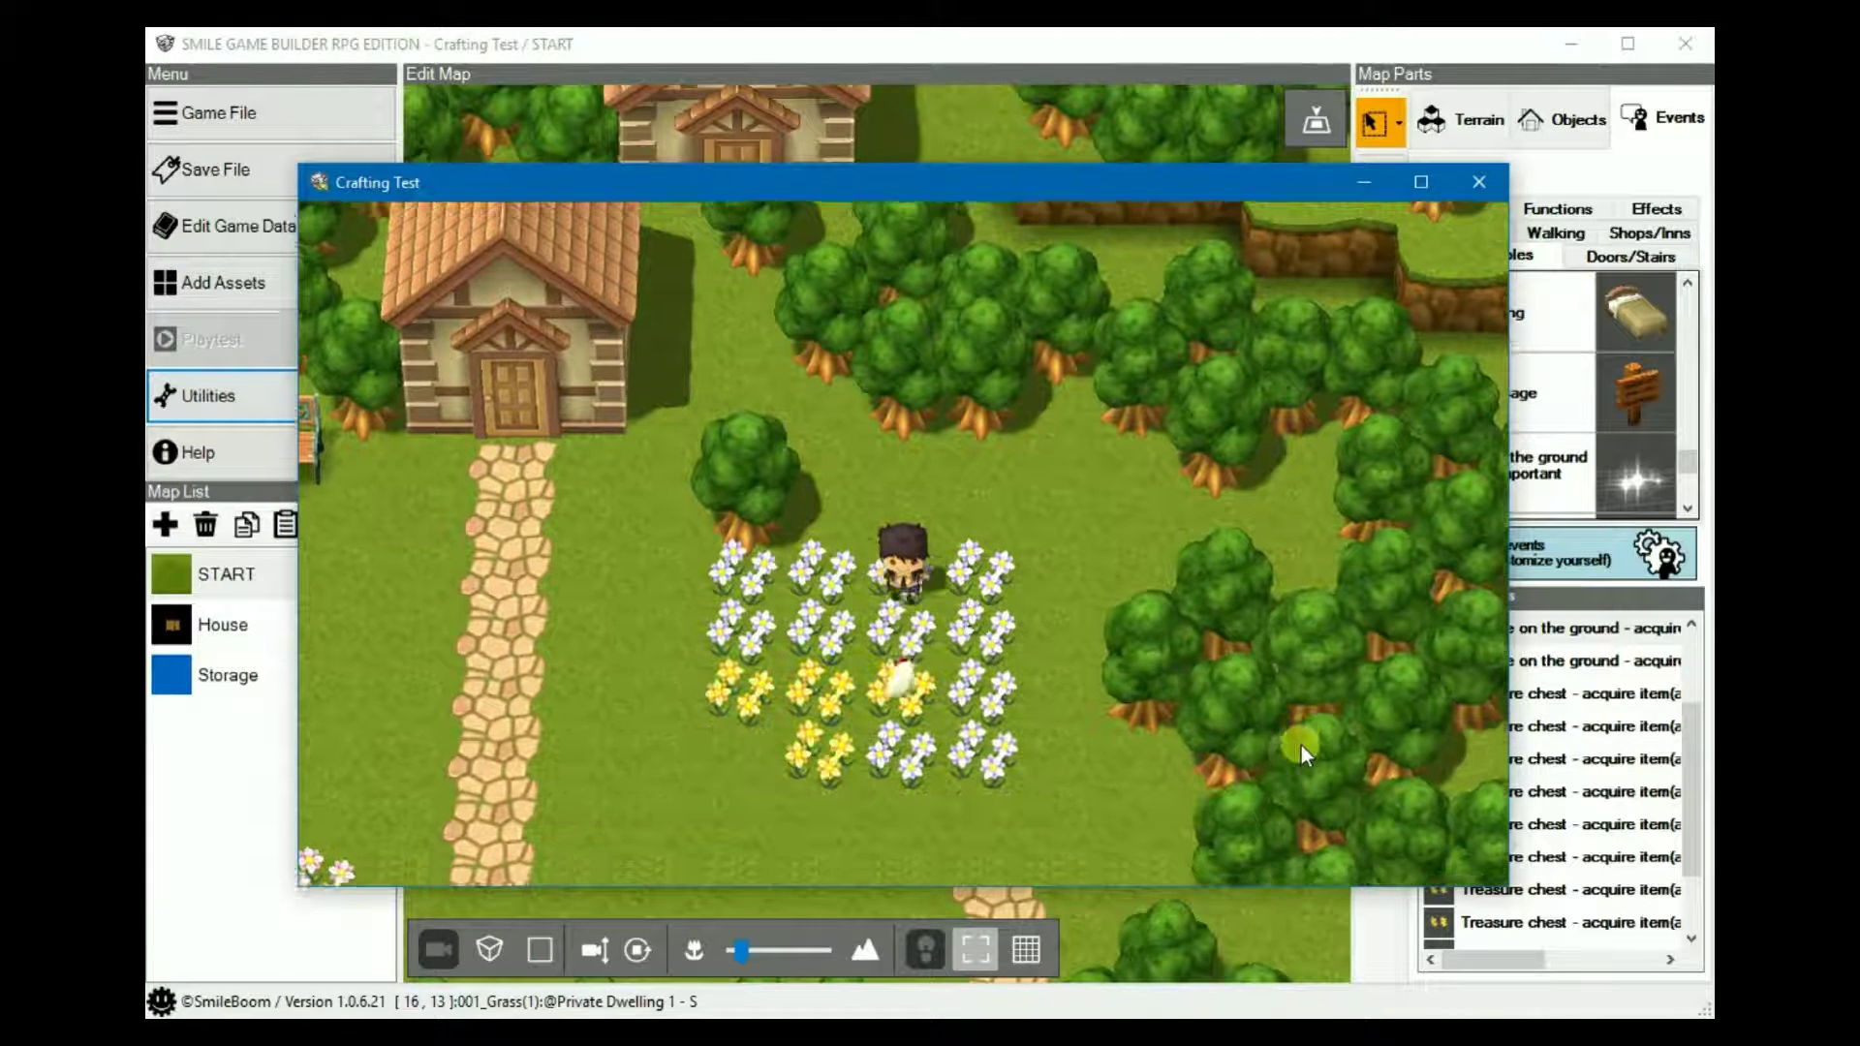
left_click(1302, 755)
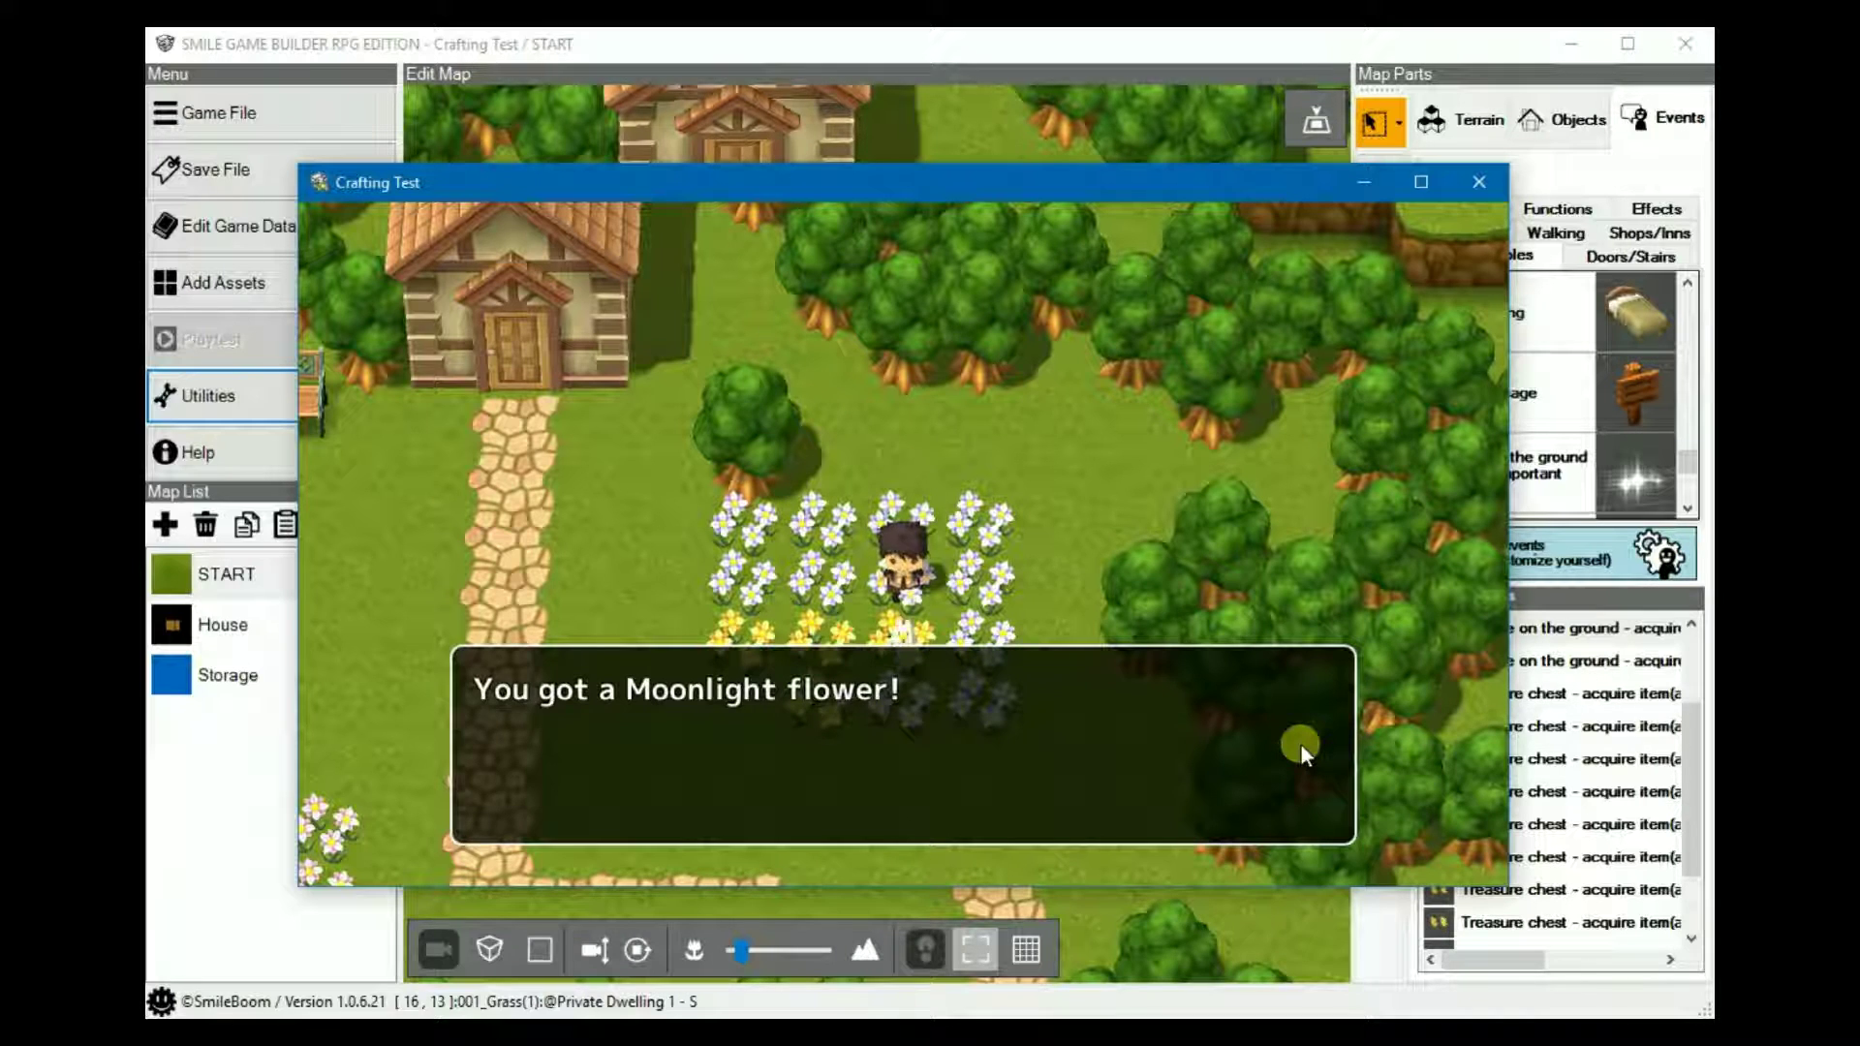
left_click(1303, 755)
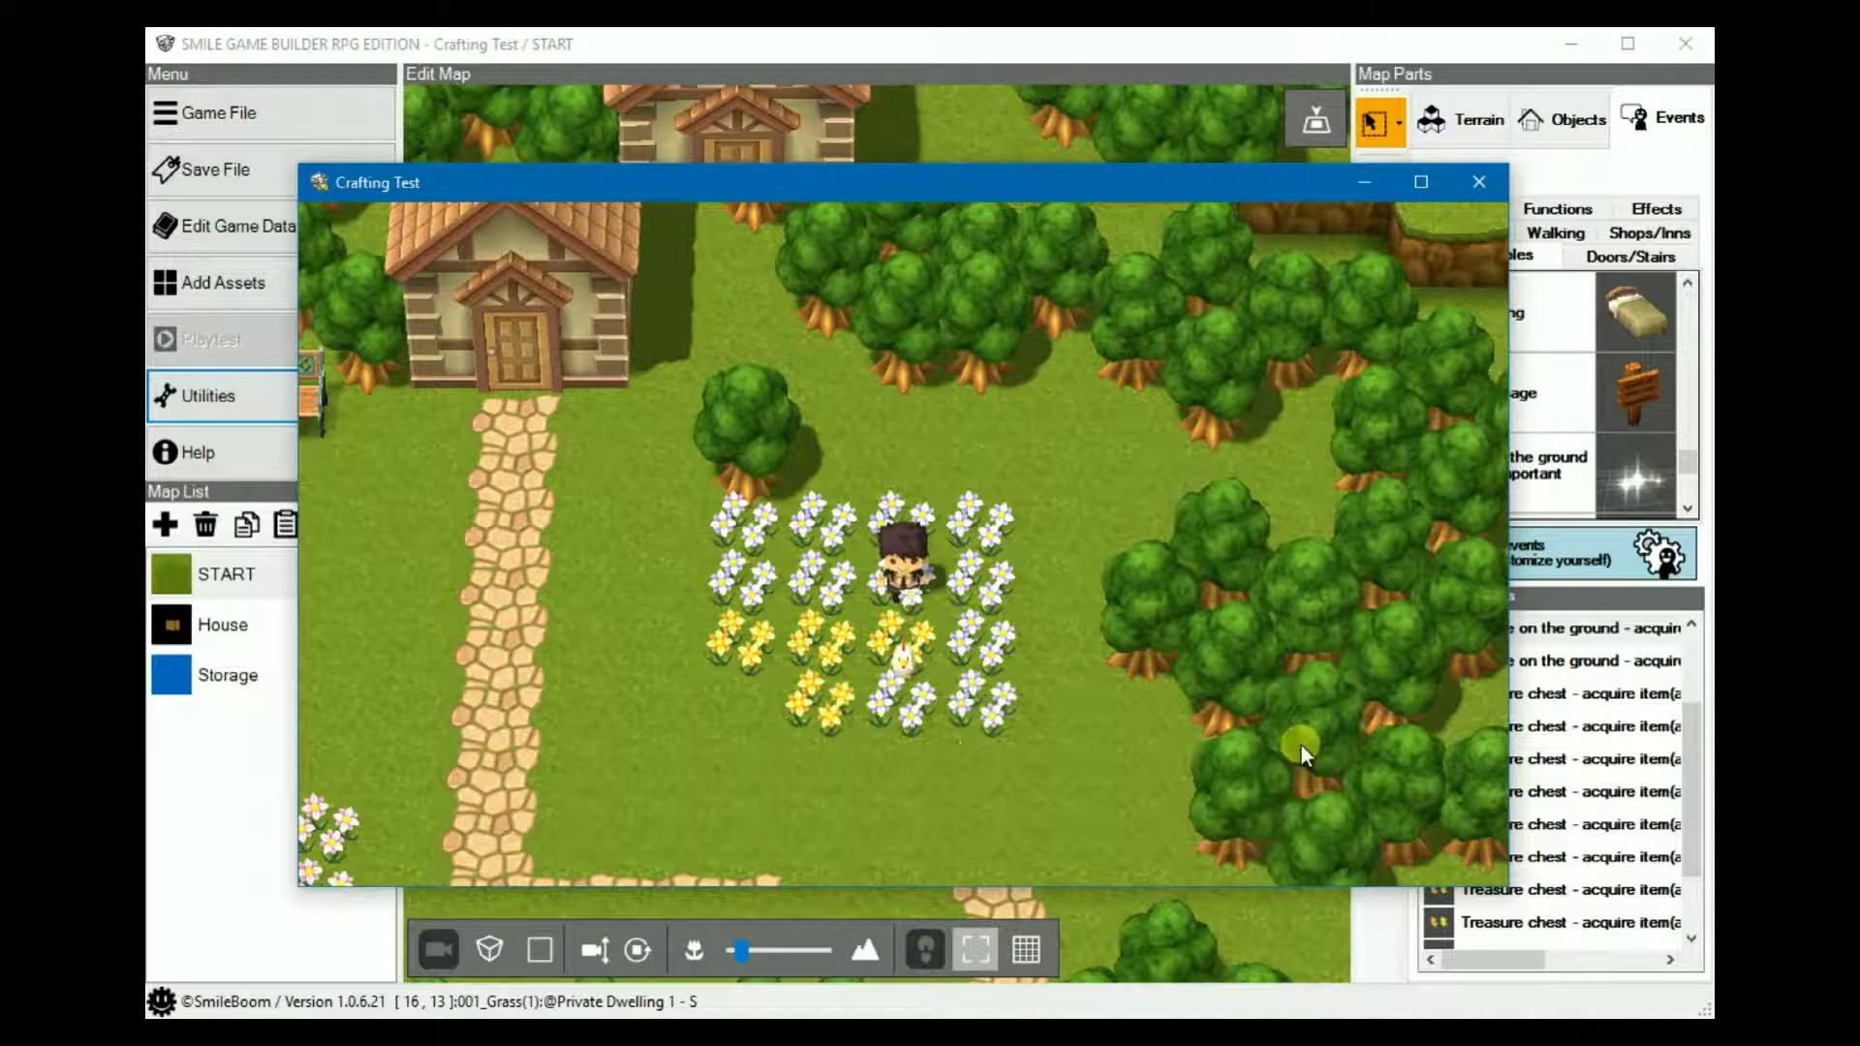
- Walk down to the chicken and collect an egg
key("Down")
key("Down")
key("Down")
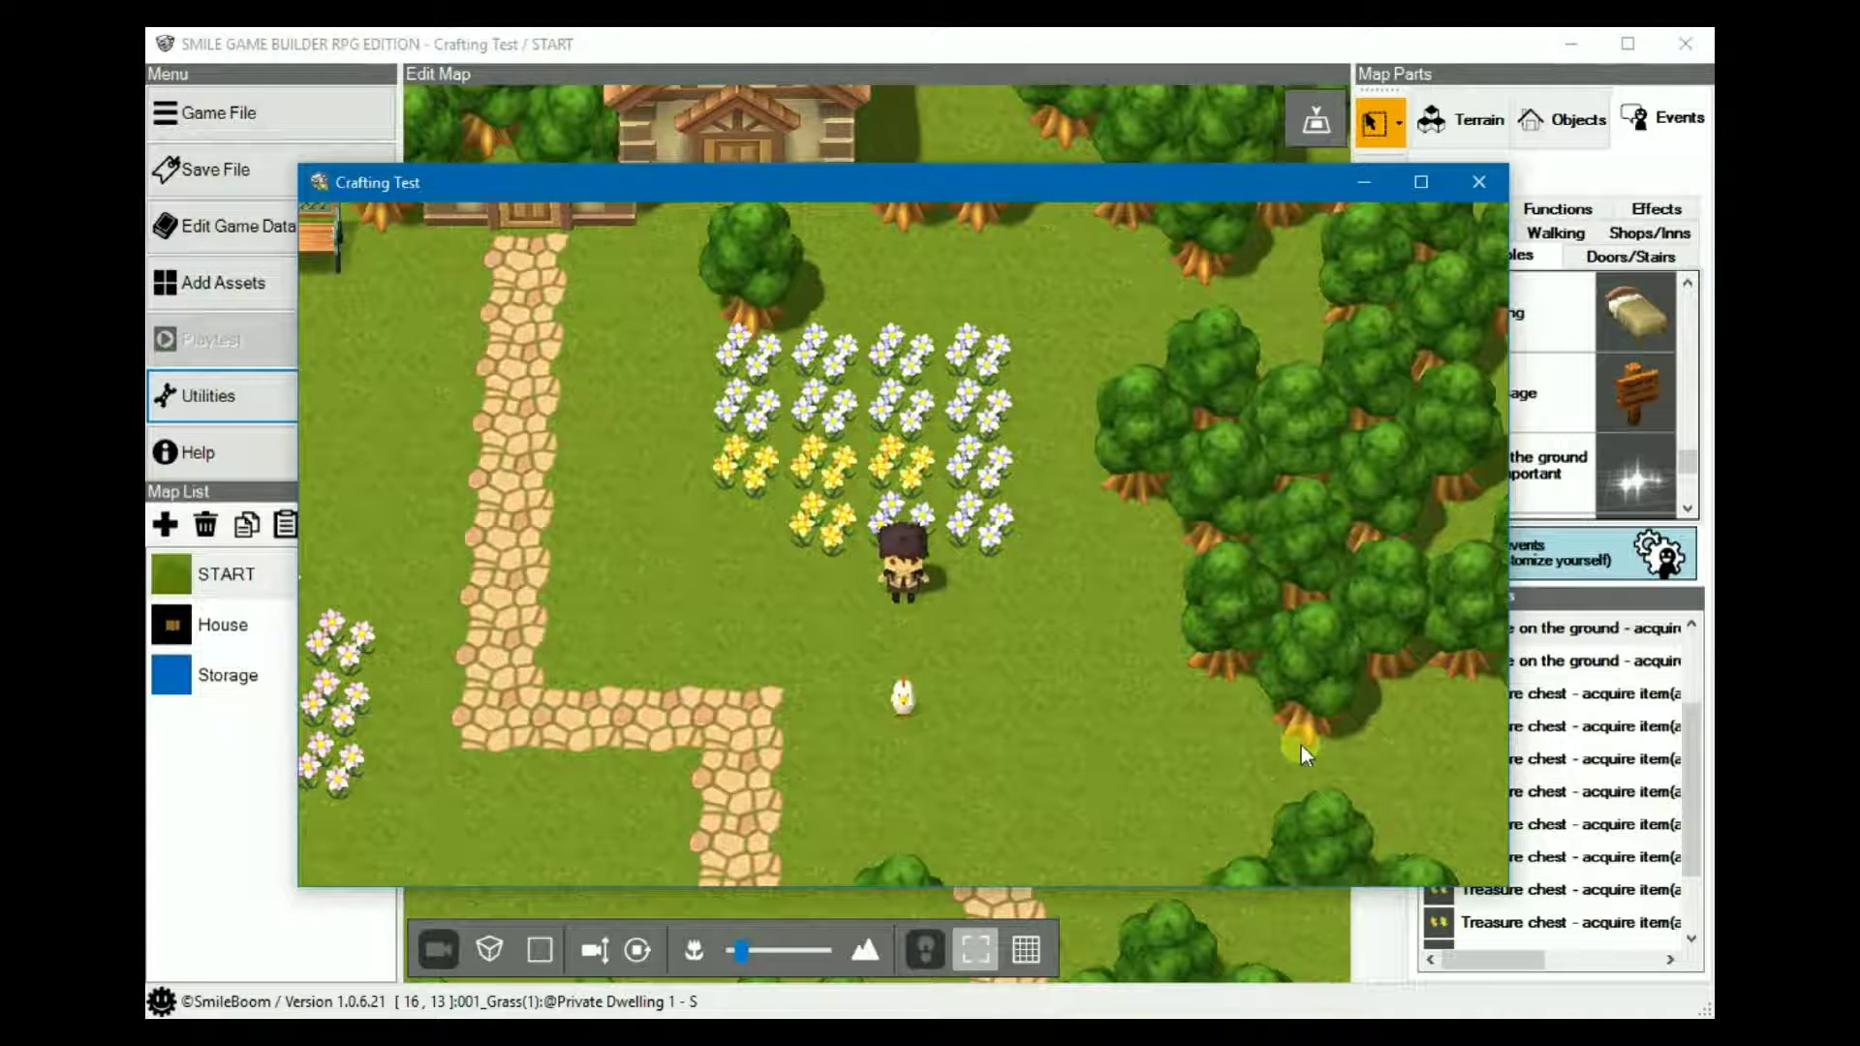
key("Down")
left_click(1303, 755)
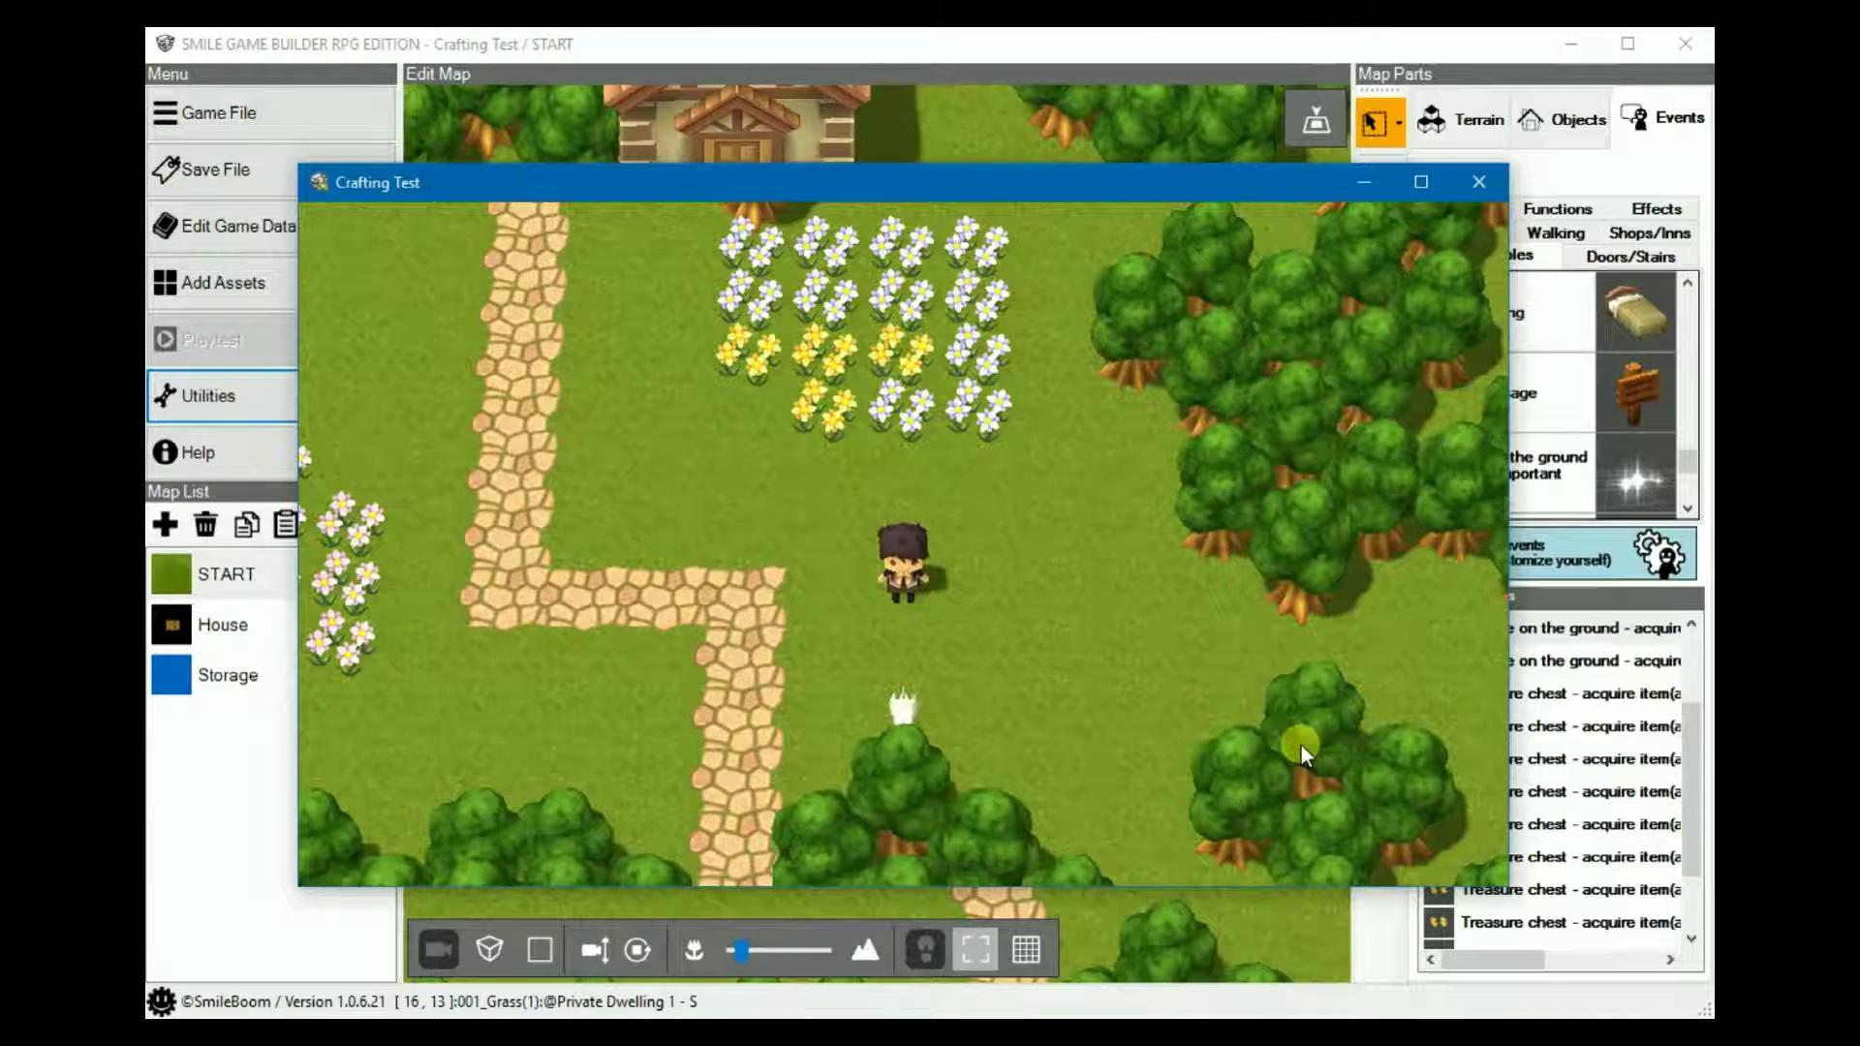
- Browse the inventory's Lemon Balm, Recipe Book and Egg item descriptions
key("Escape")
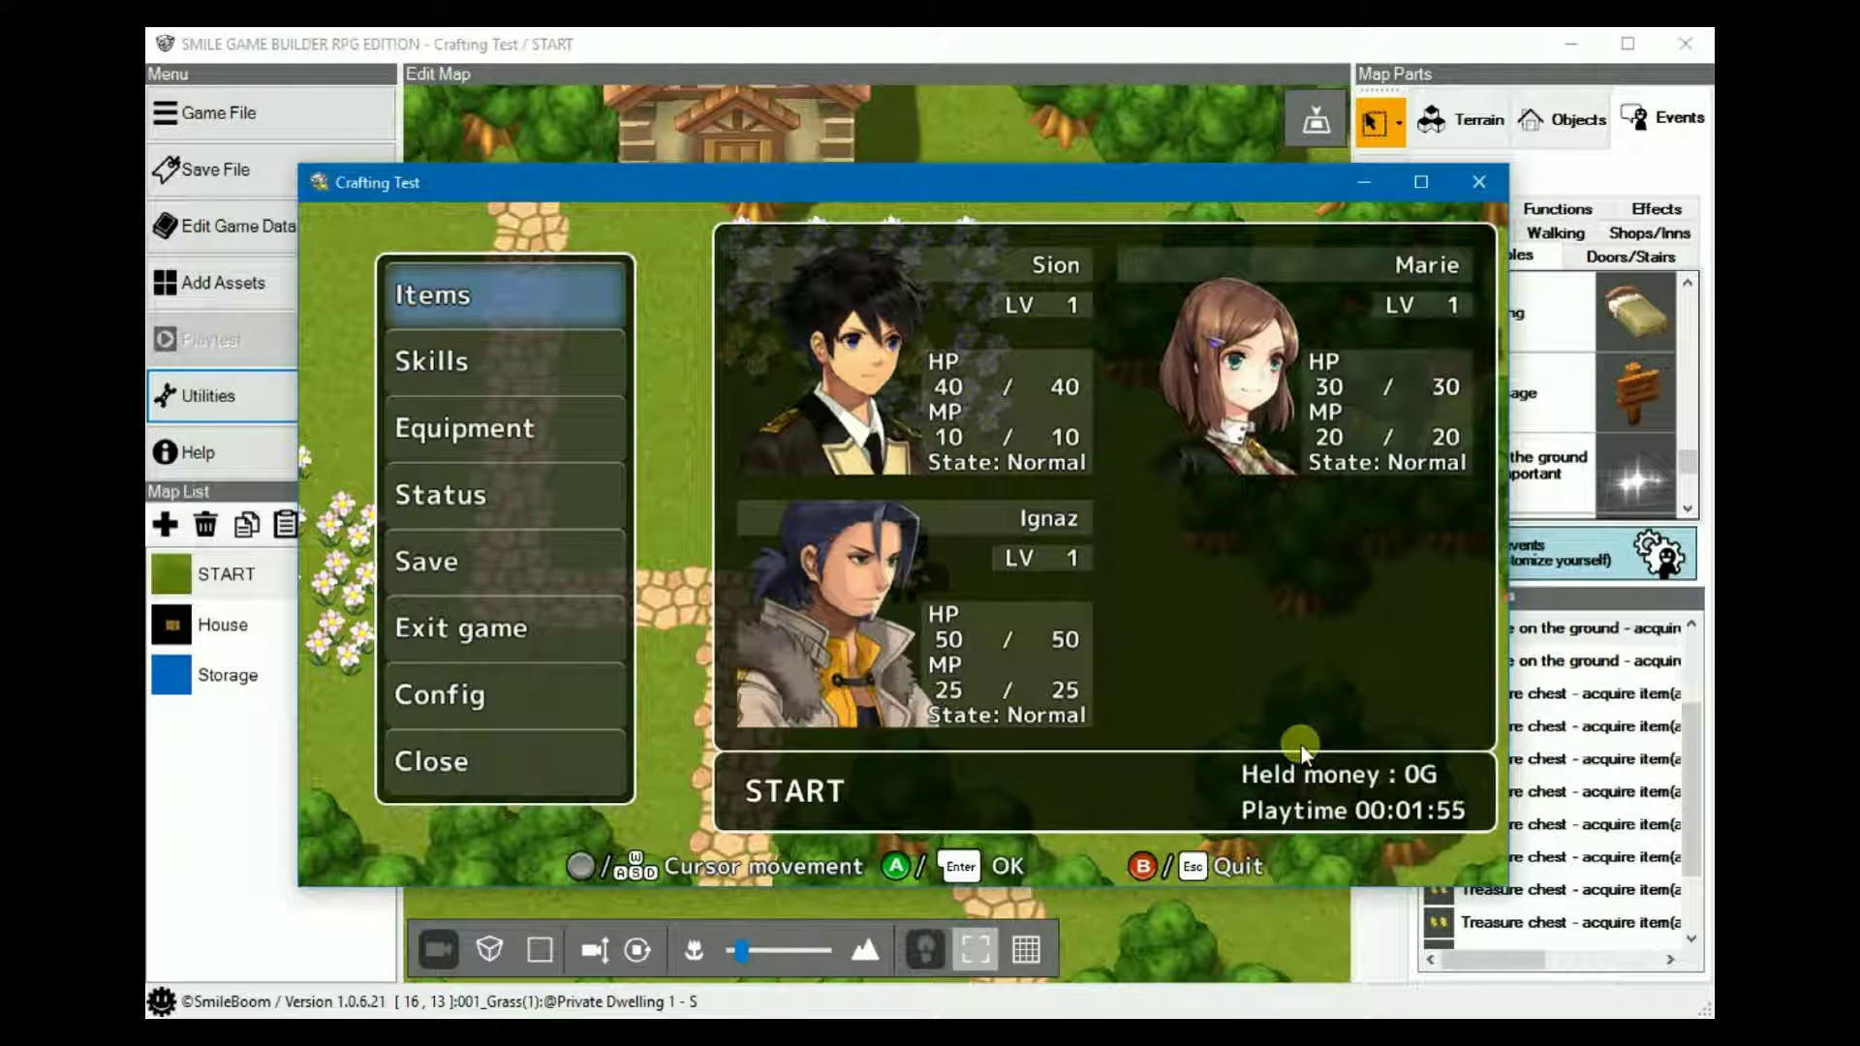
key("Return")
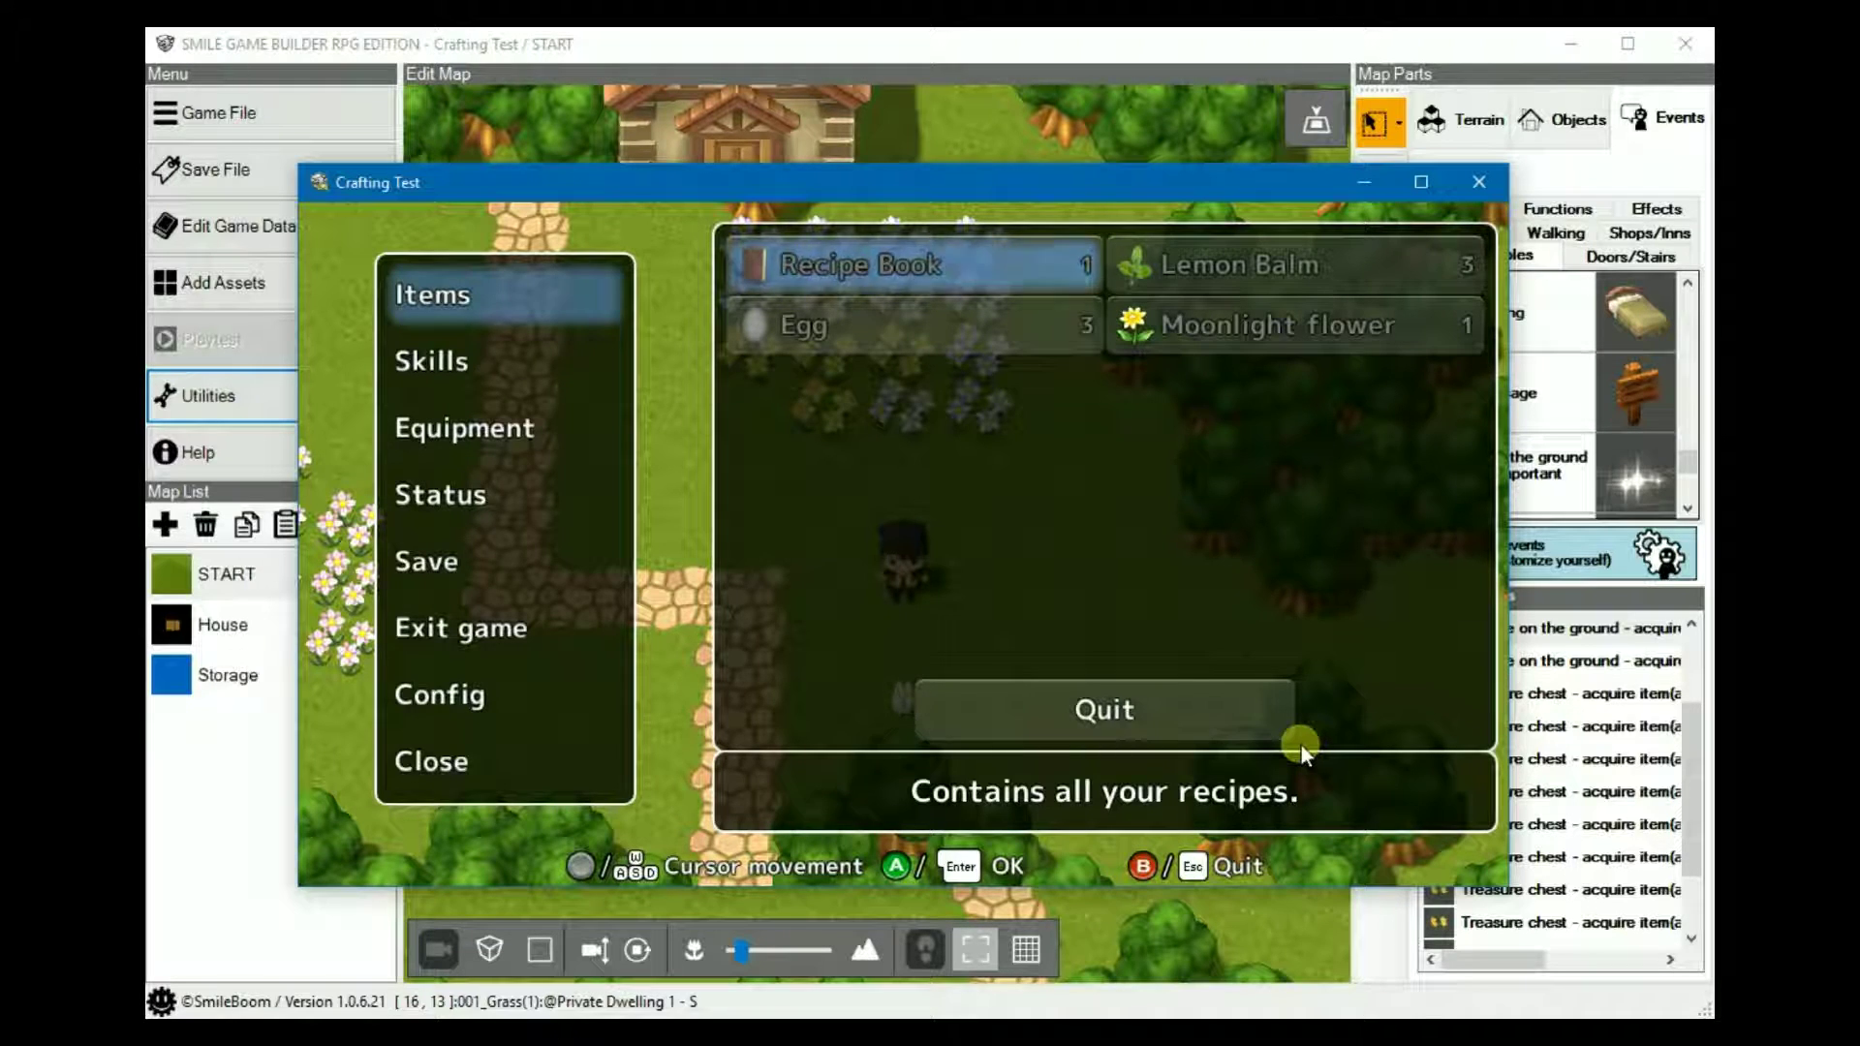
key("Right")
key("Left")
key("Down")
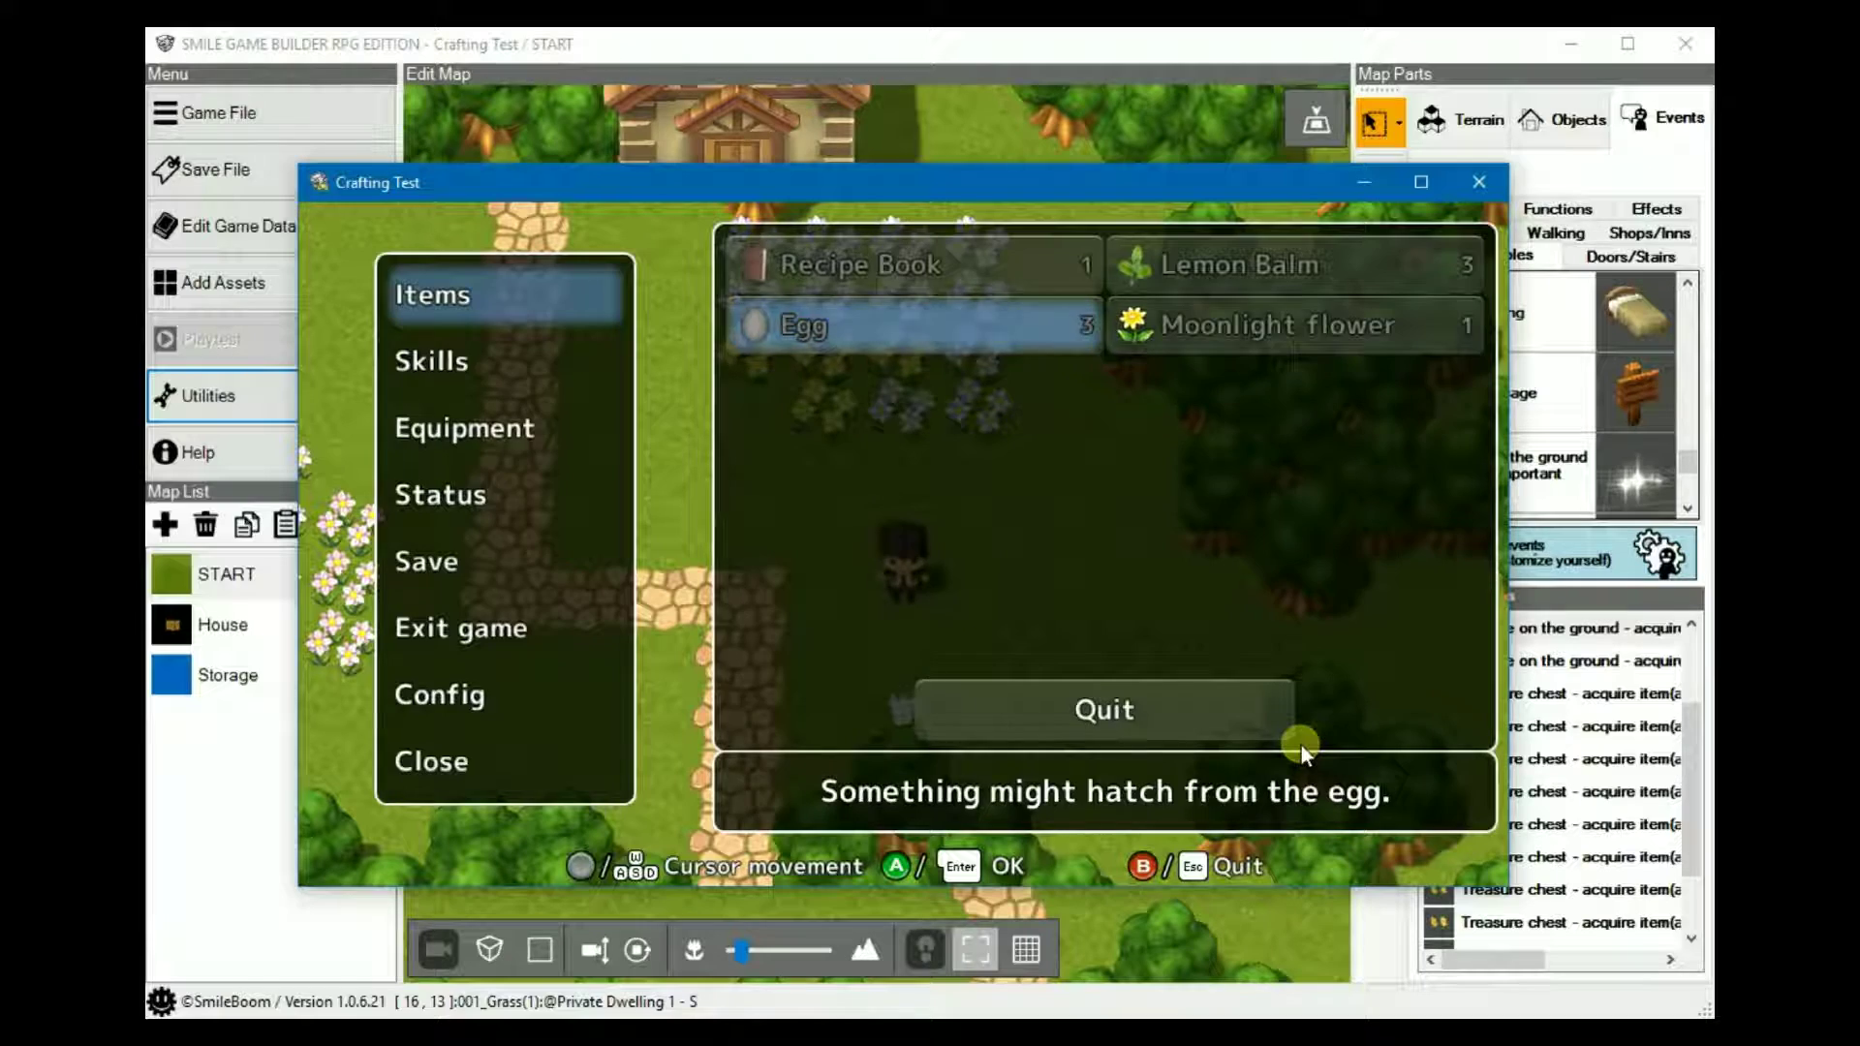
- Close the menus and walk the hero up to the house door
key("Escape")
key("Escape")
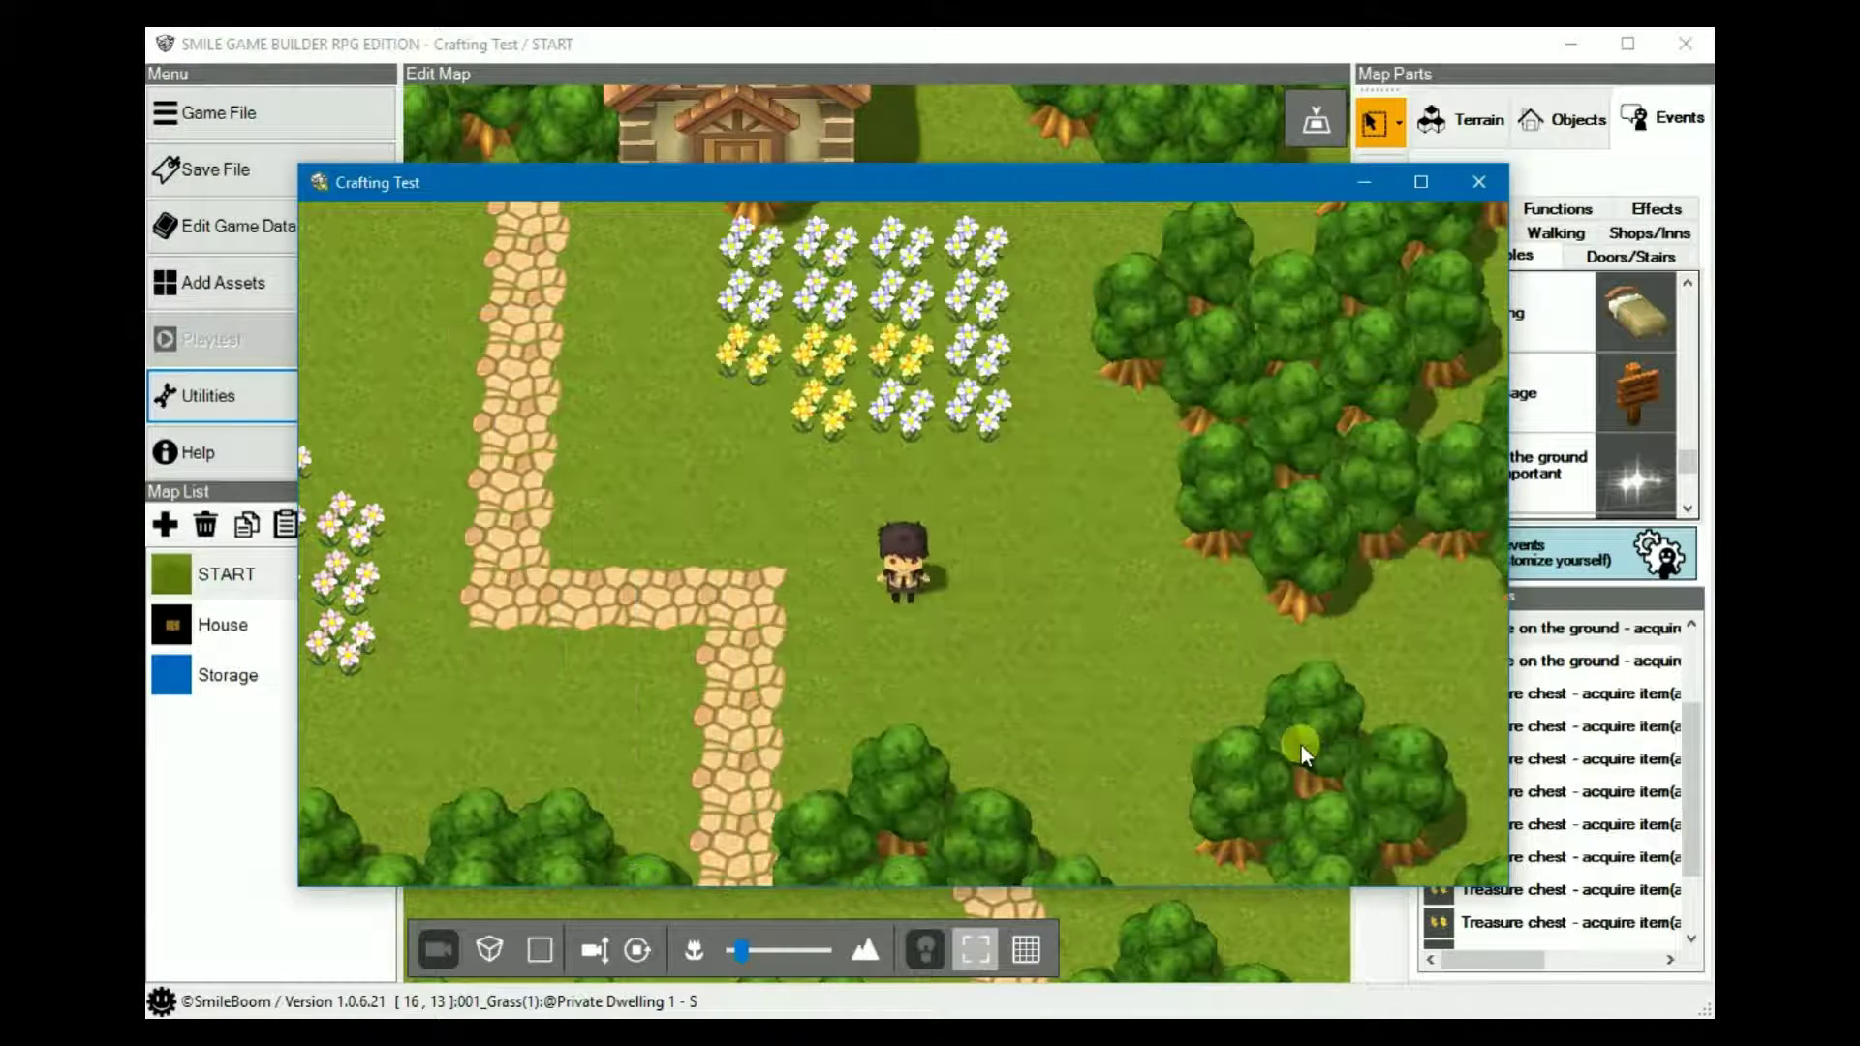
key("Up")
key("Left")
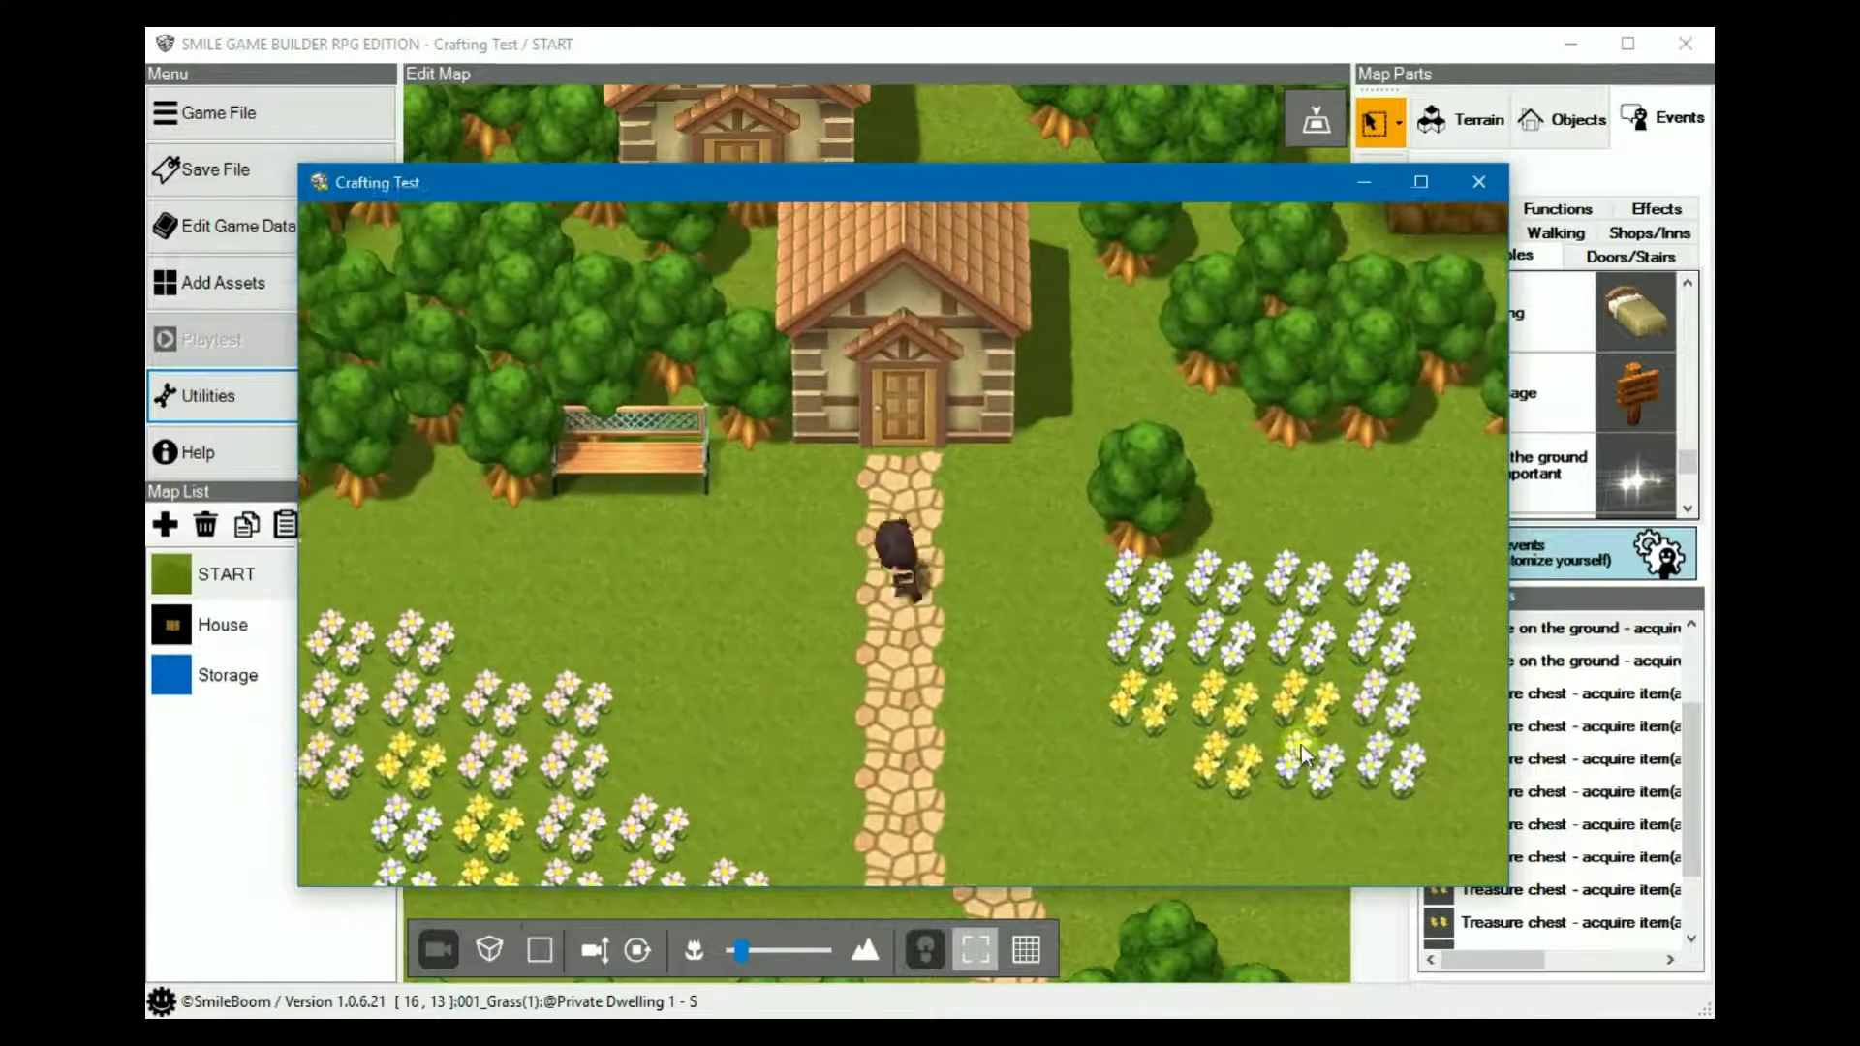
- Enter the house and craft a Fried Egg at the kitchen crafting table
key("Up")
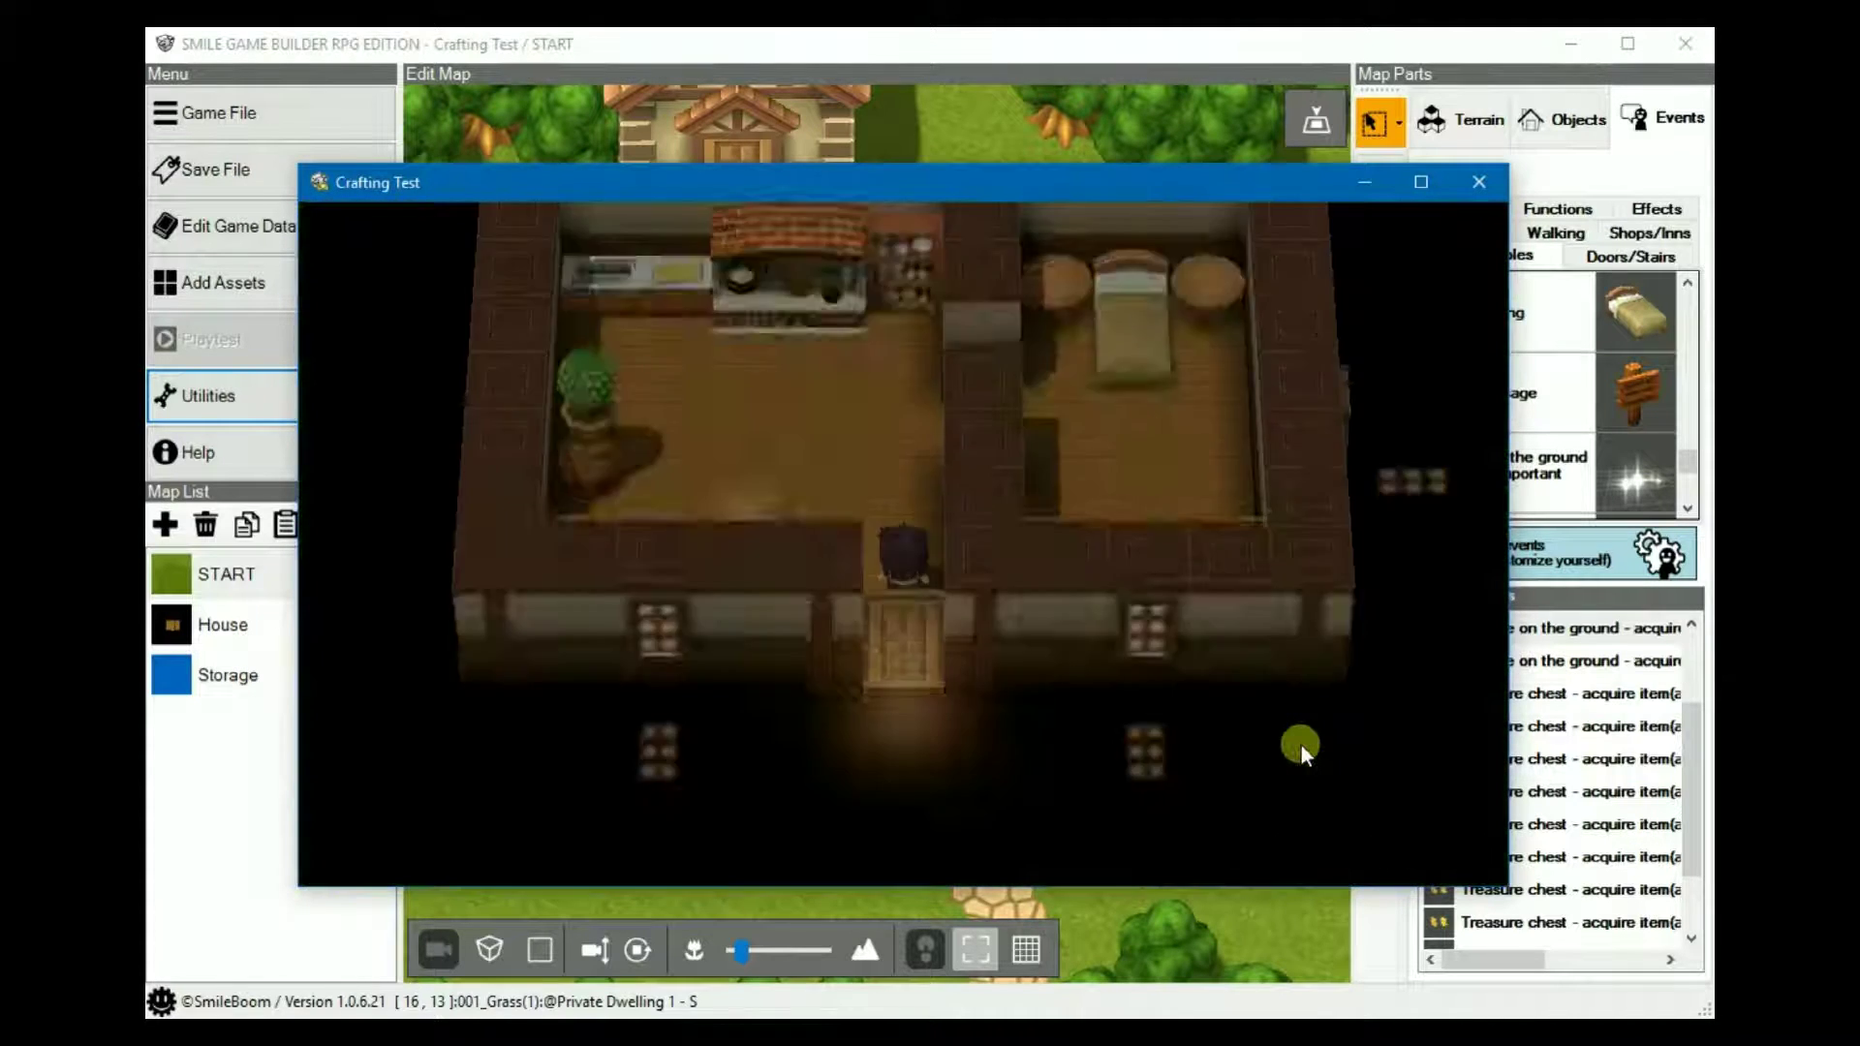
key("Left")
key("Left")
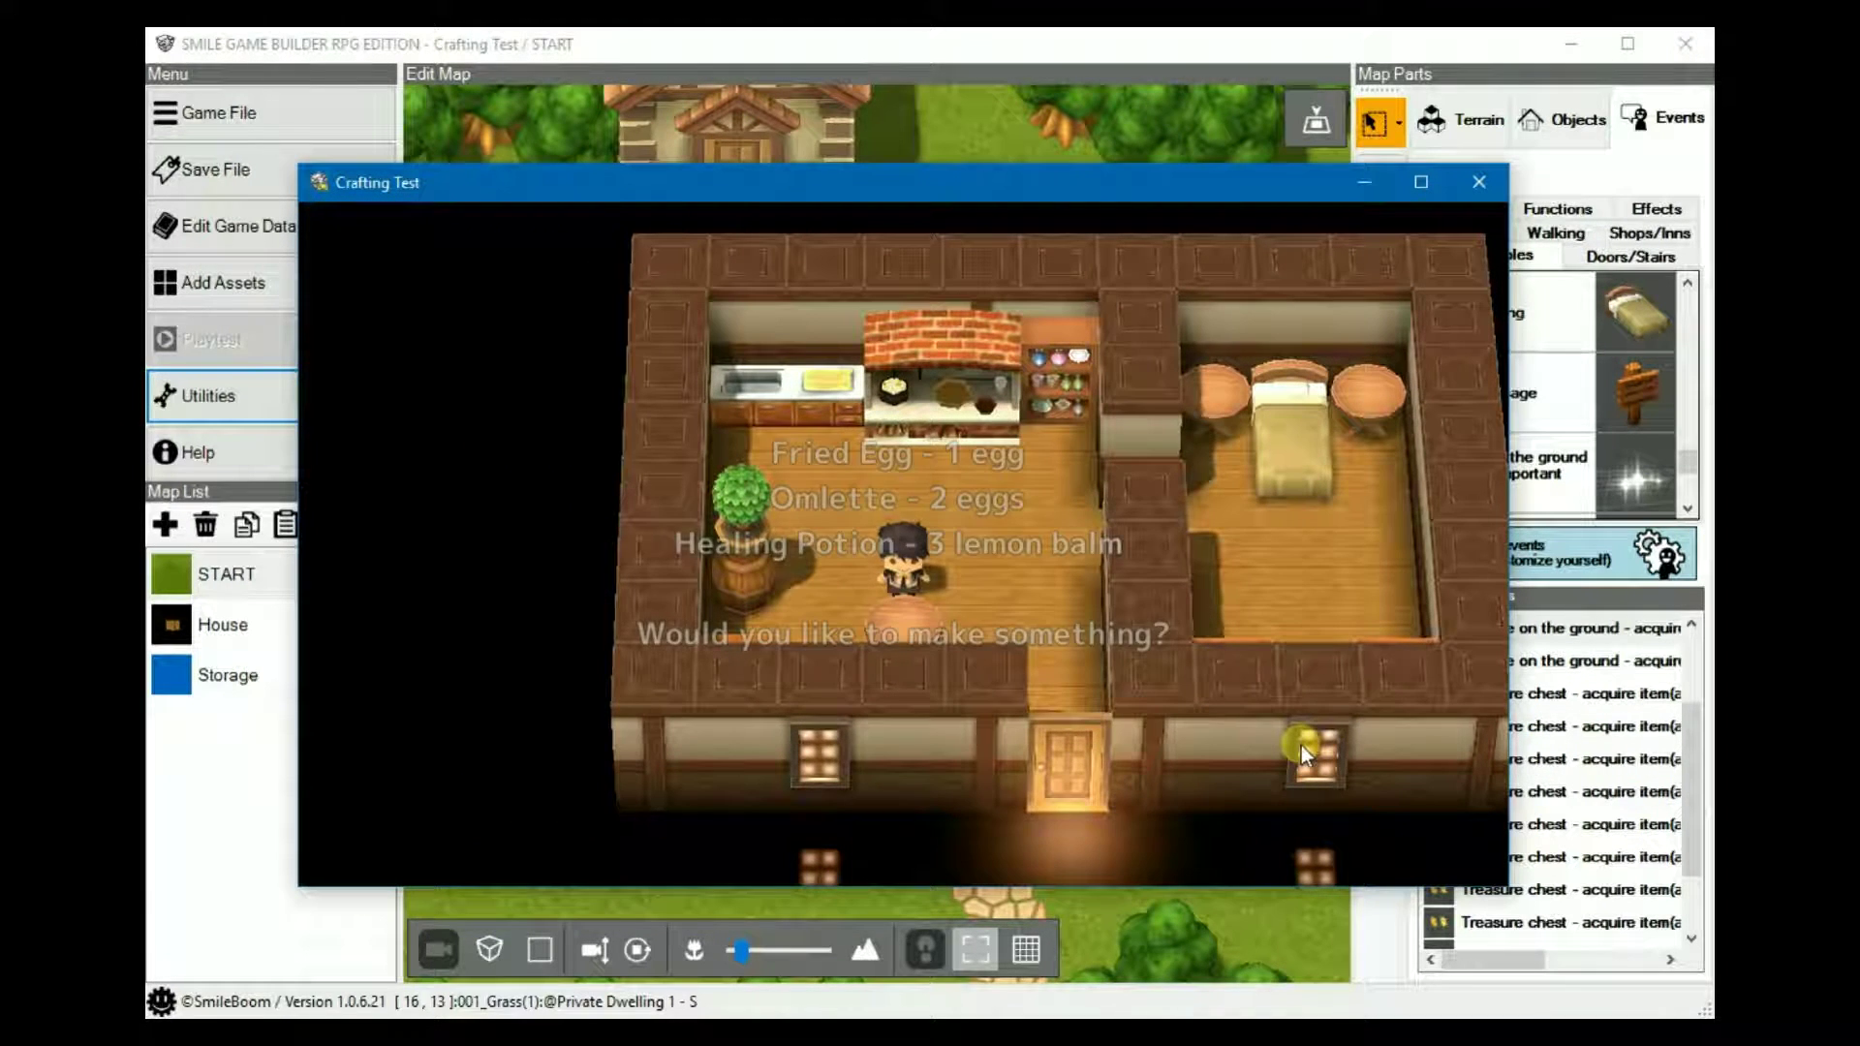
key("Return")
key("Return")
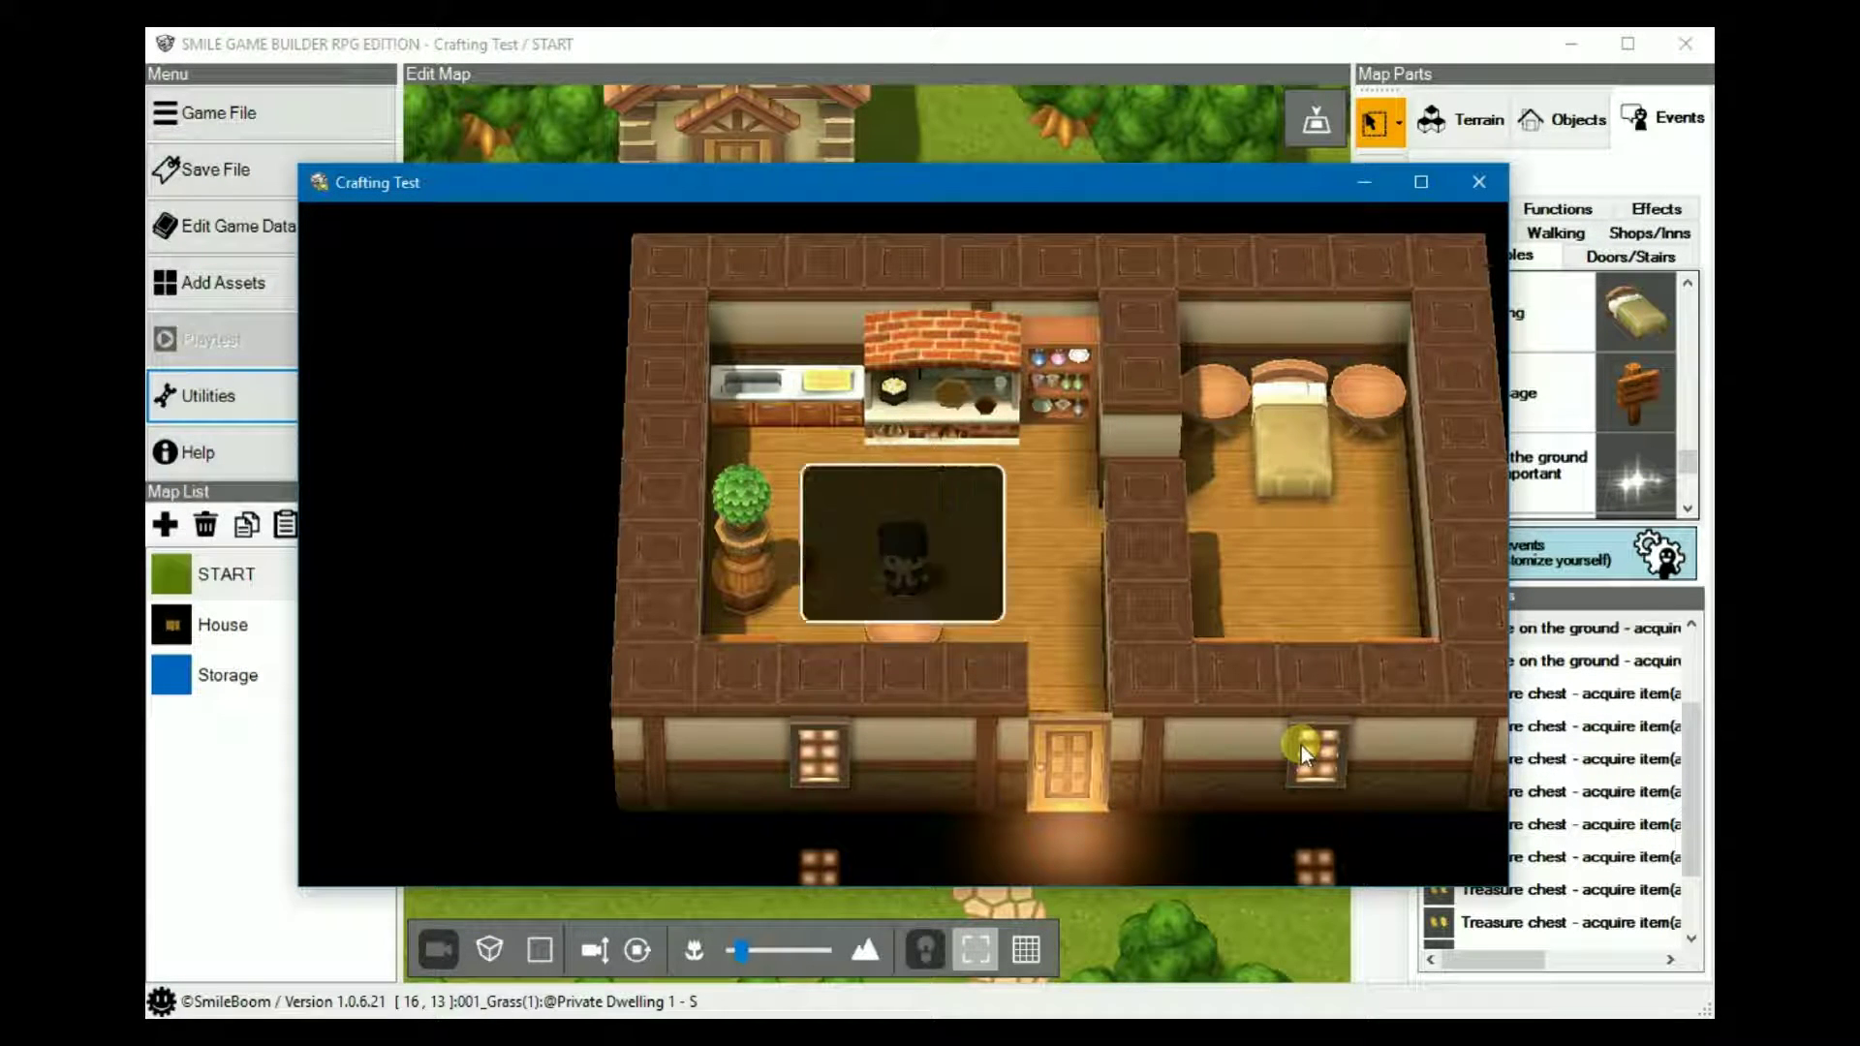
key("Return")
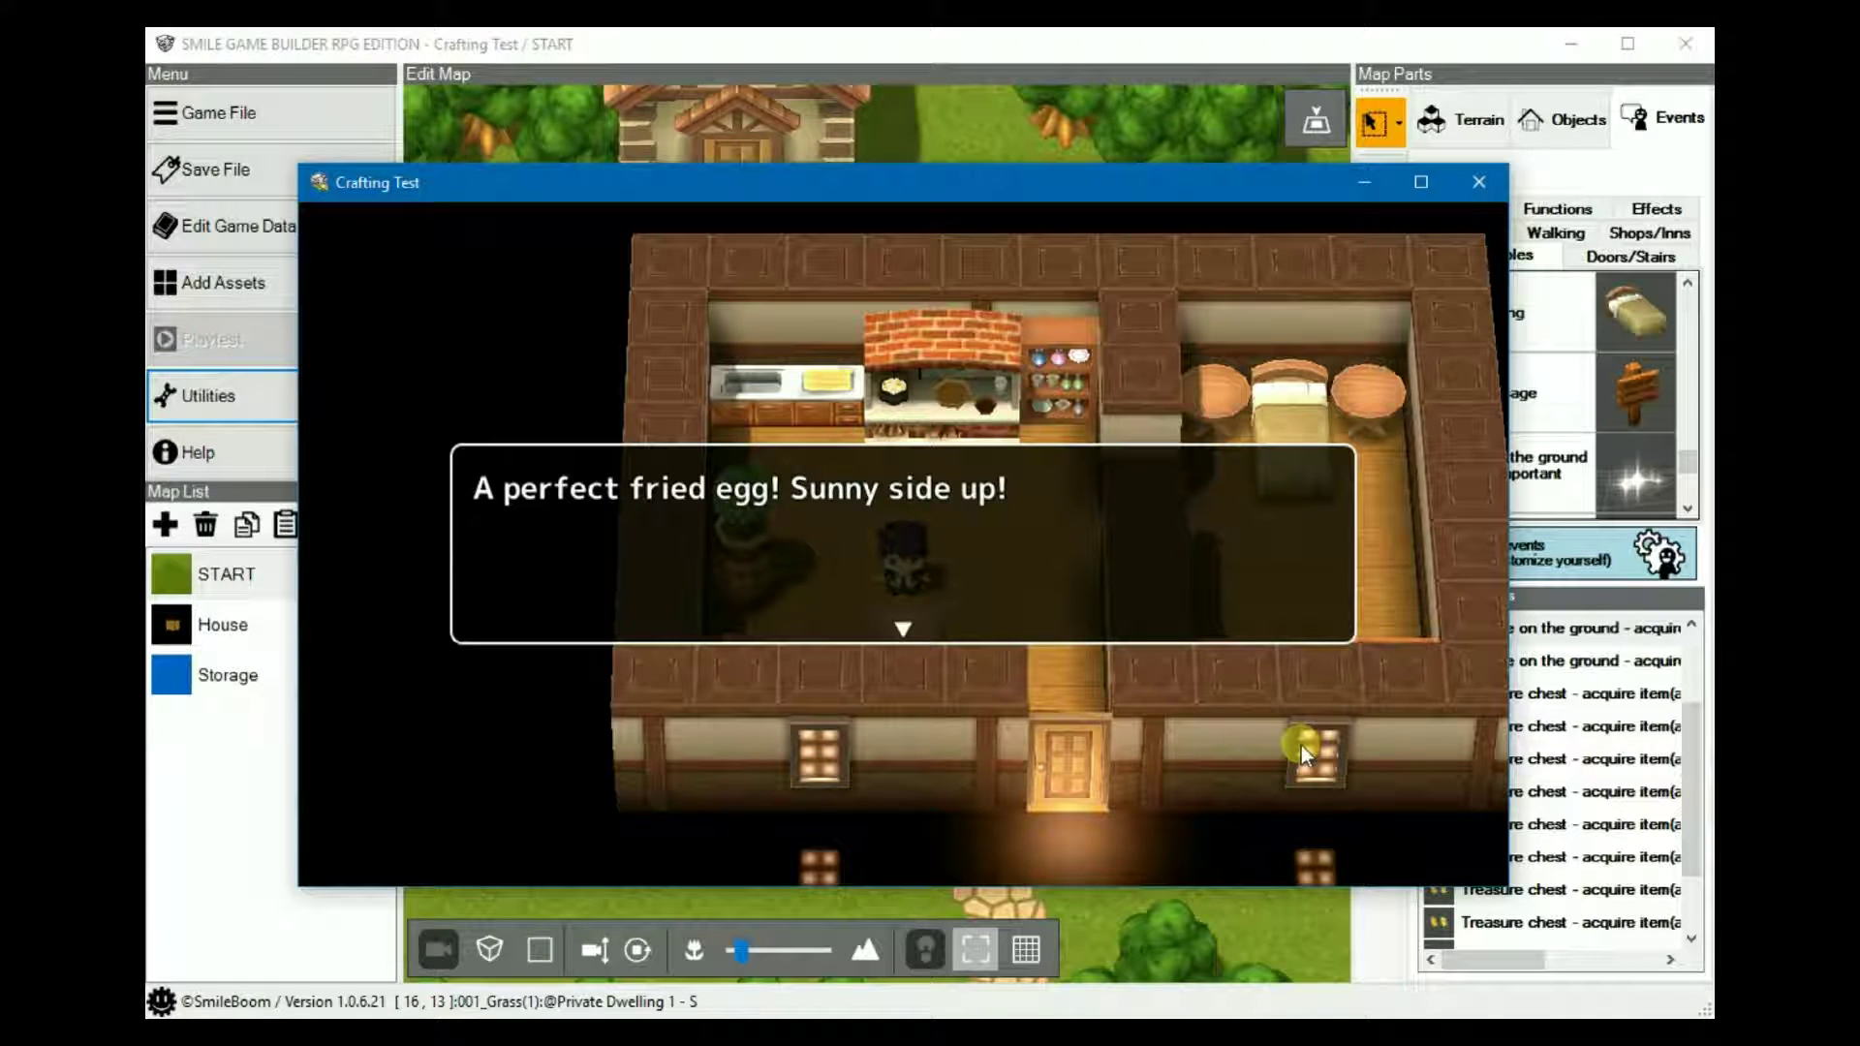
key("Return")
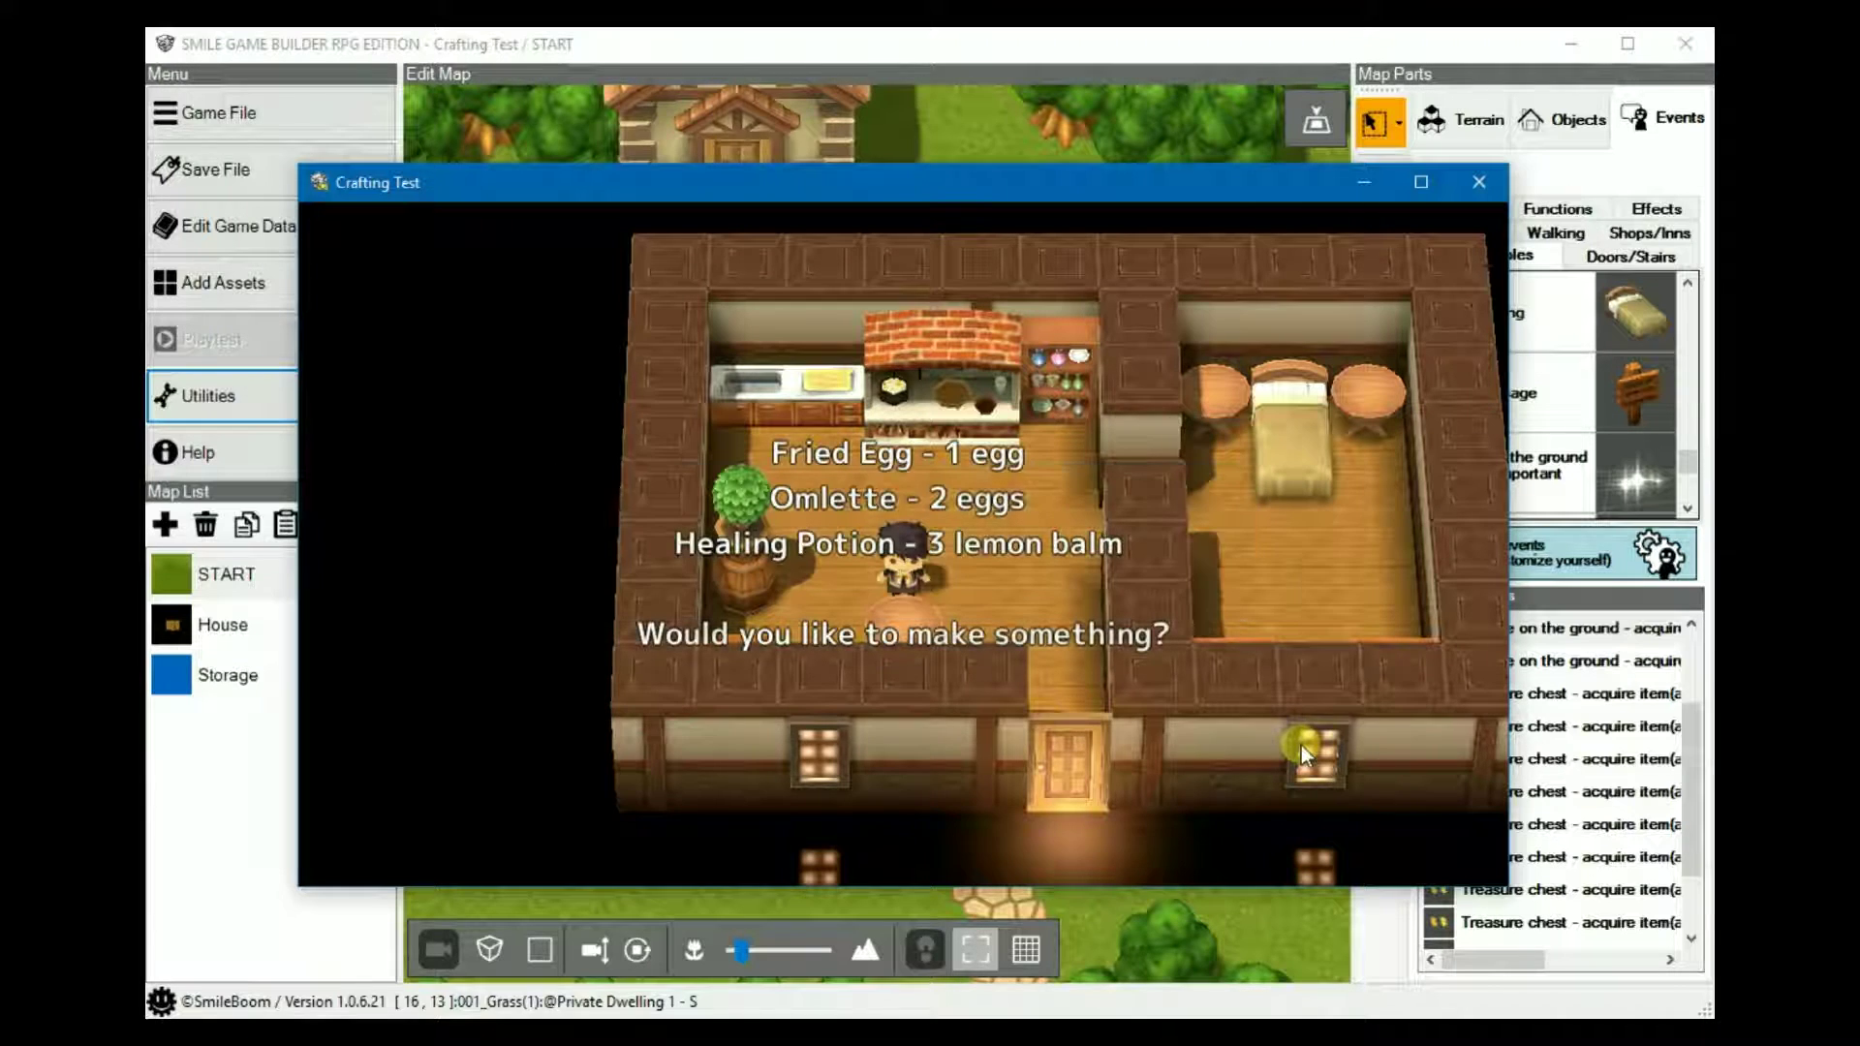
- Craft an Omlette as the next recipe
key("Return")
key("Return")
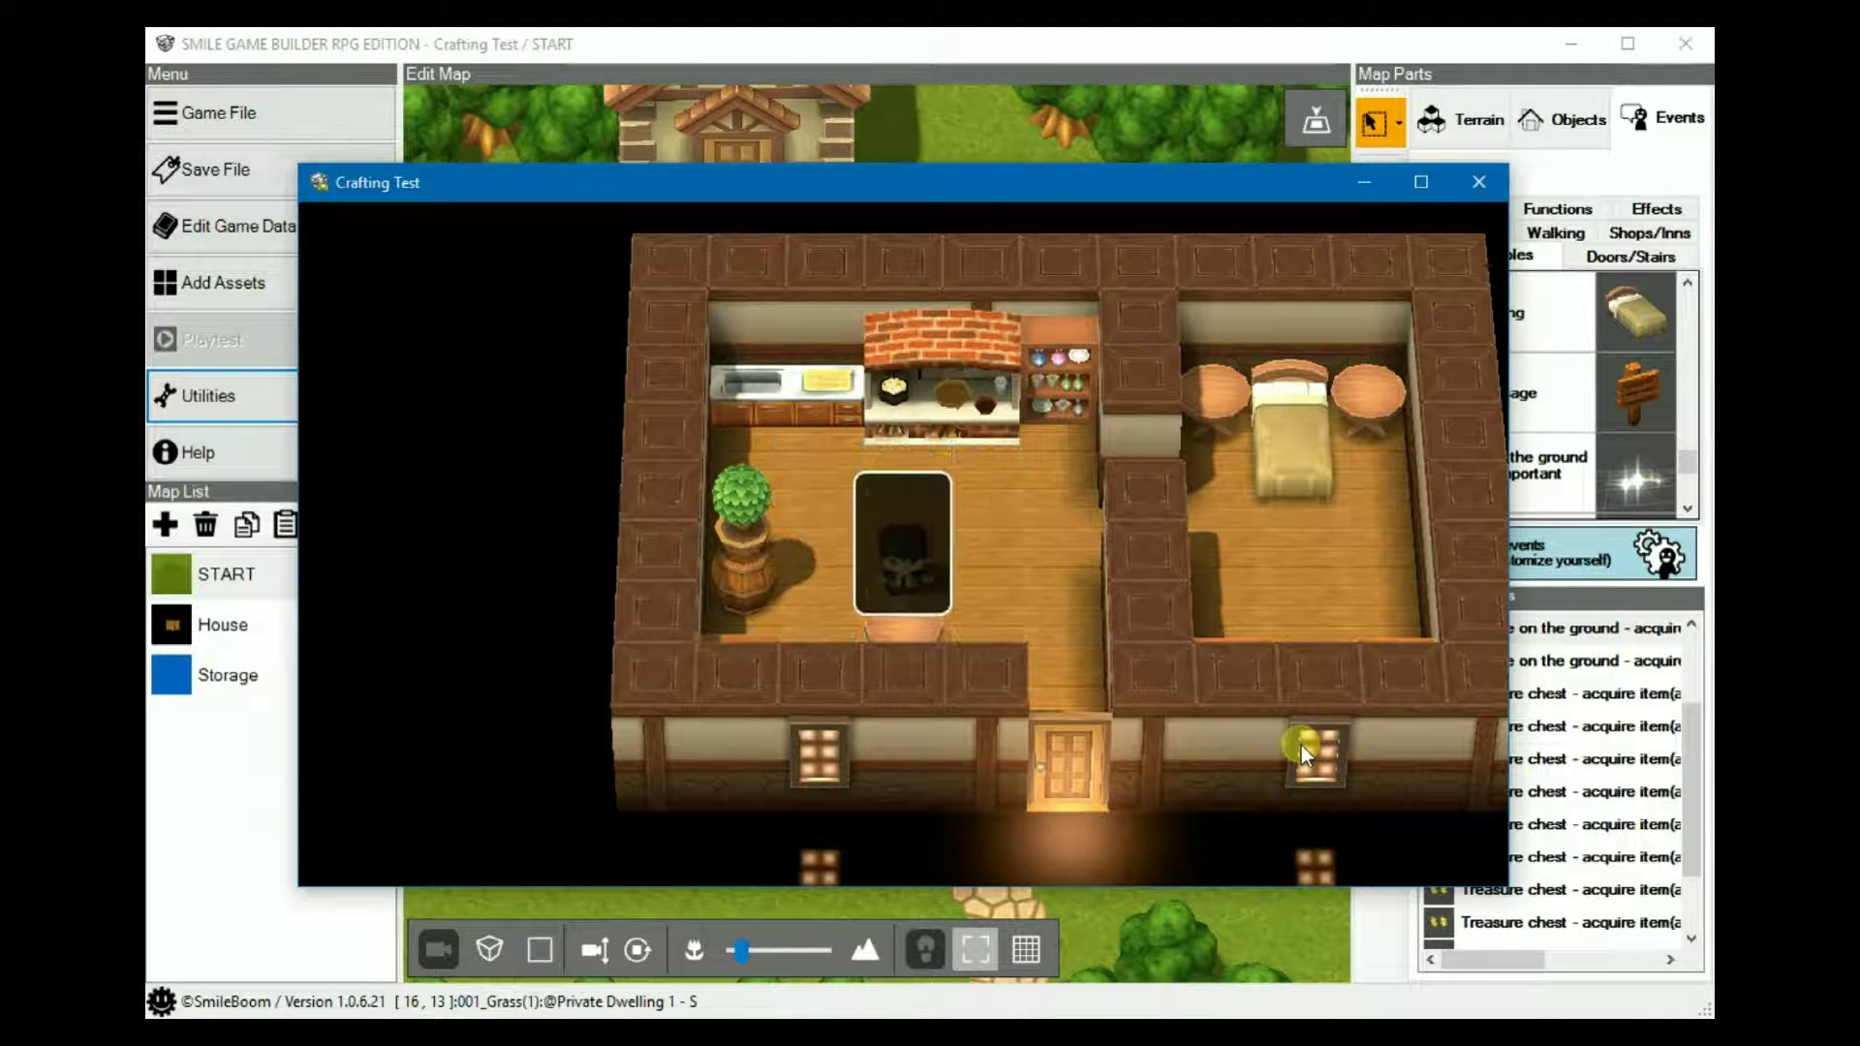
key("Down")
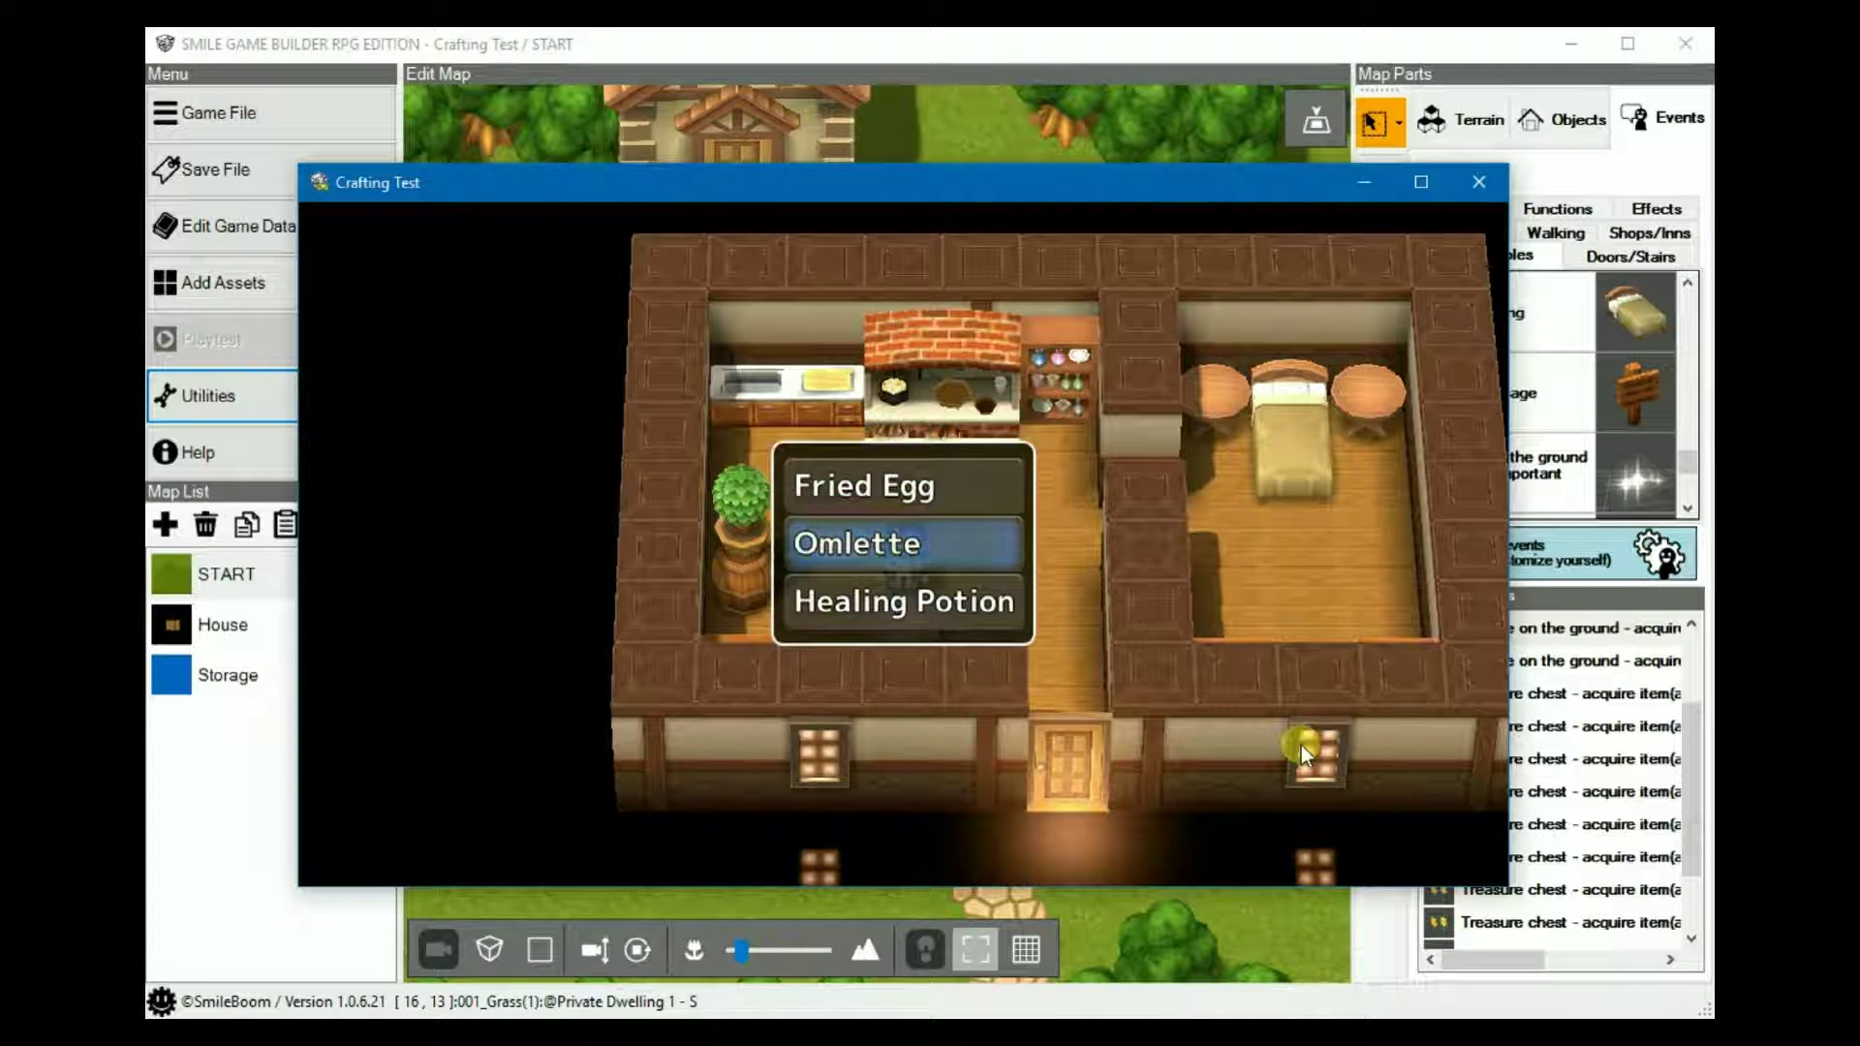
key("Return")
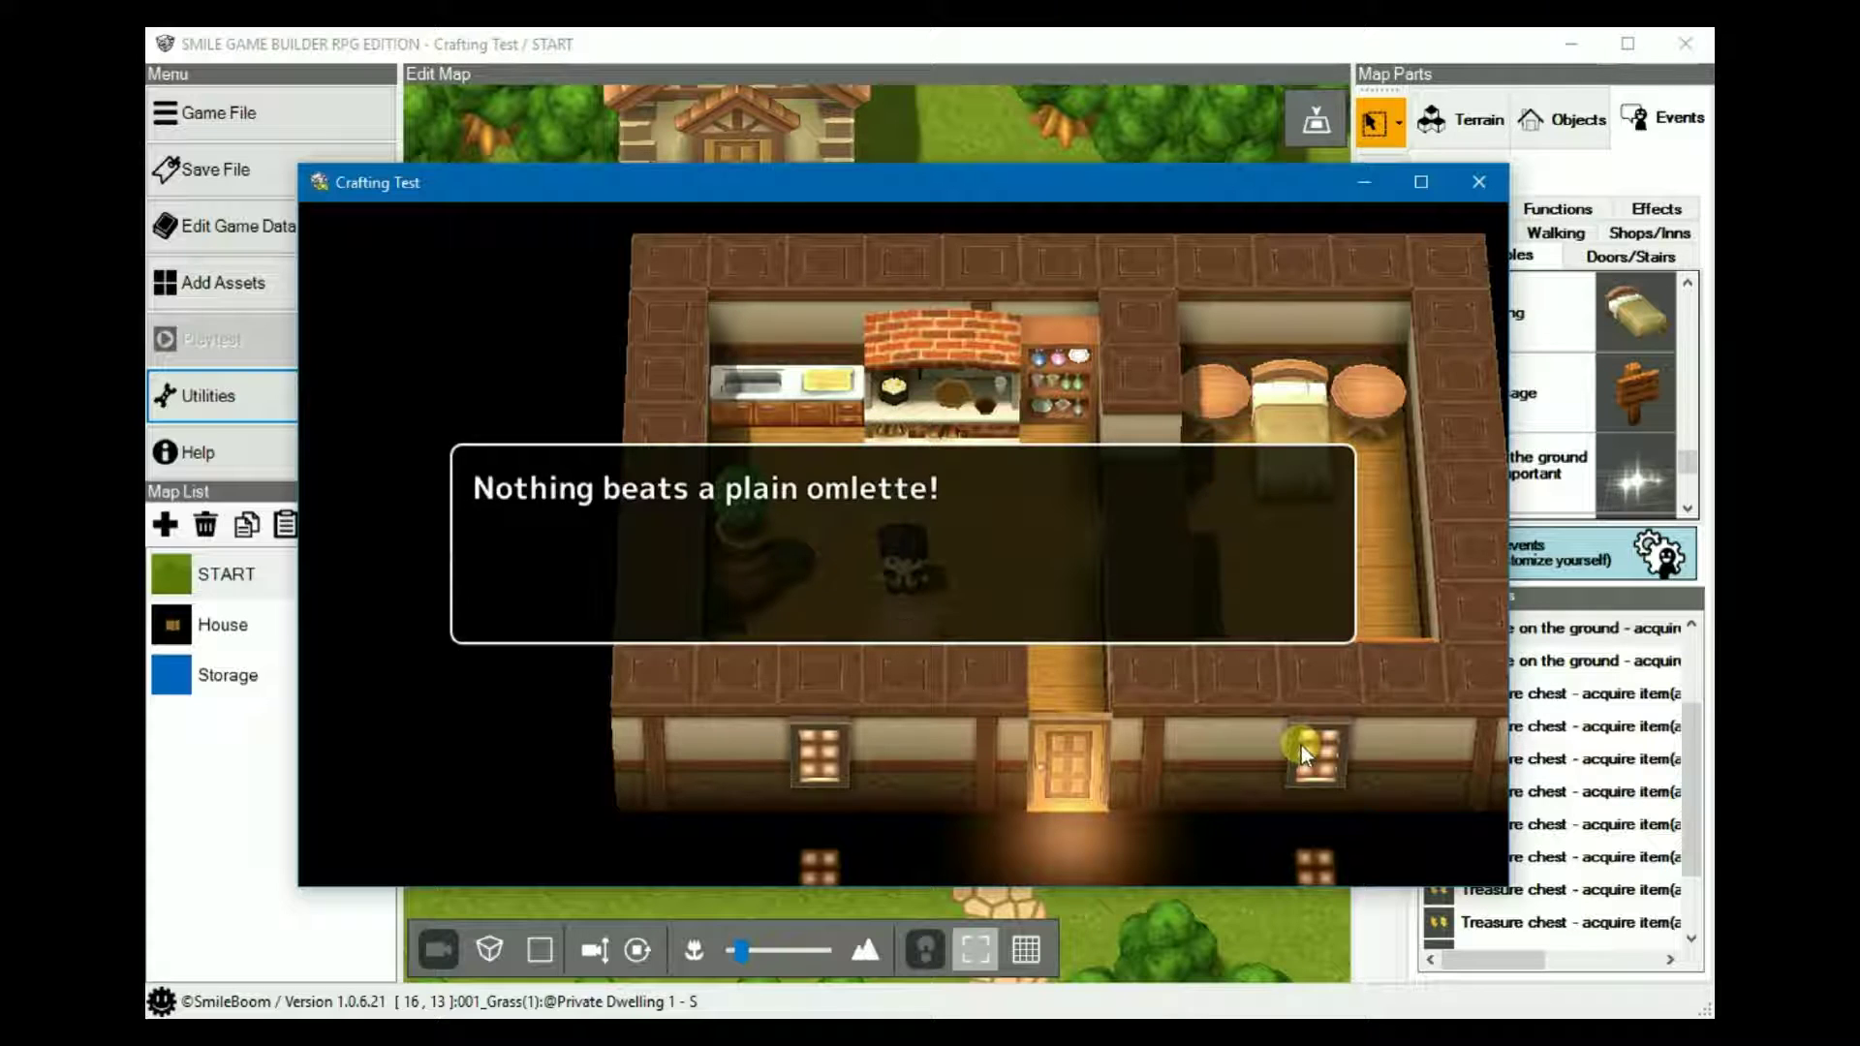
key("Return")
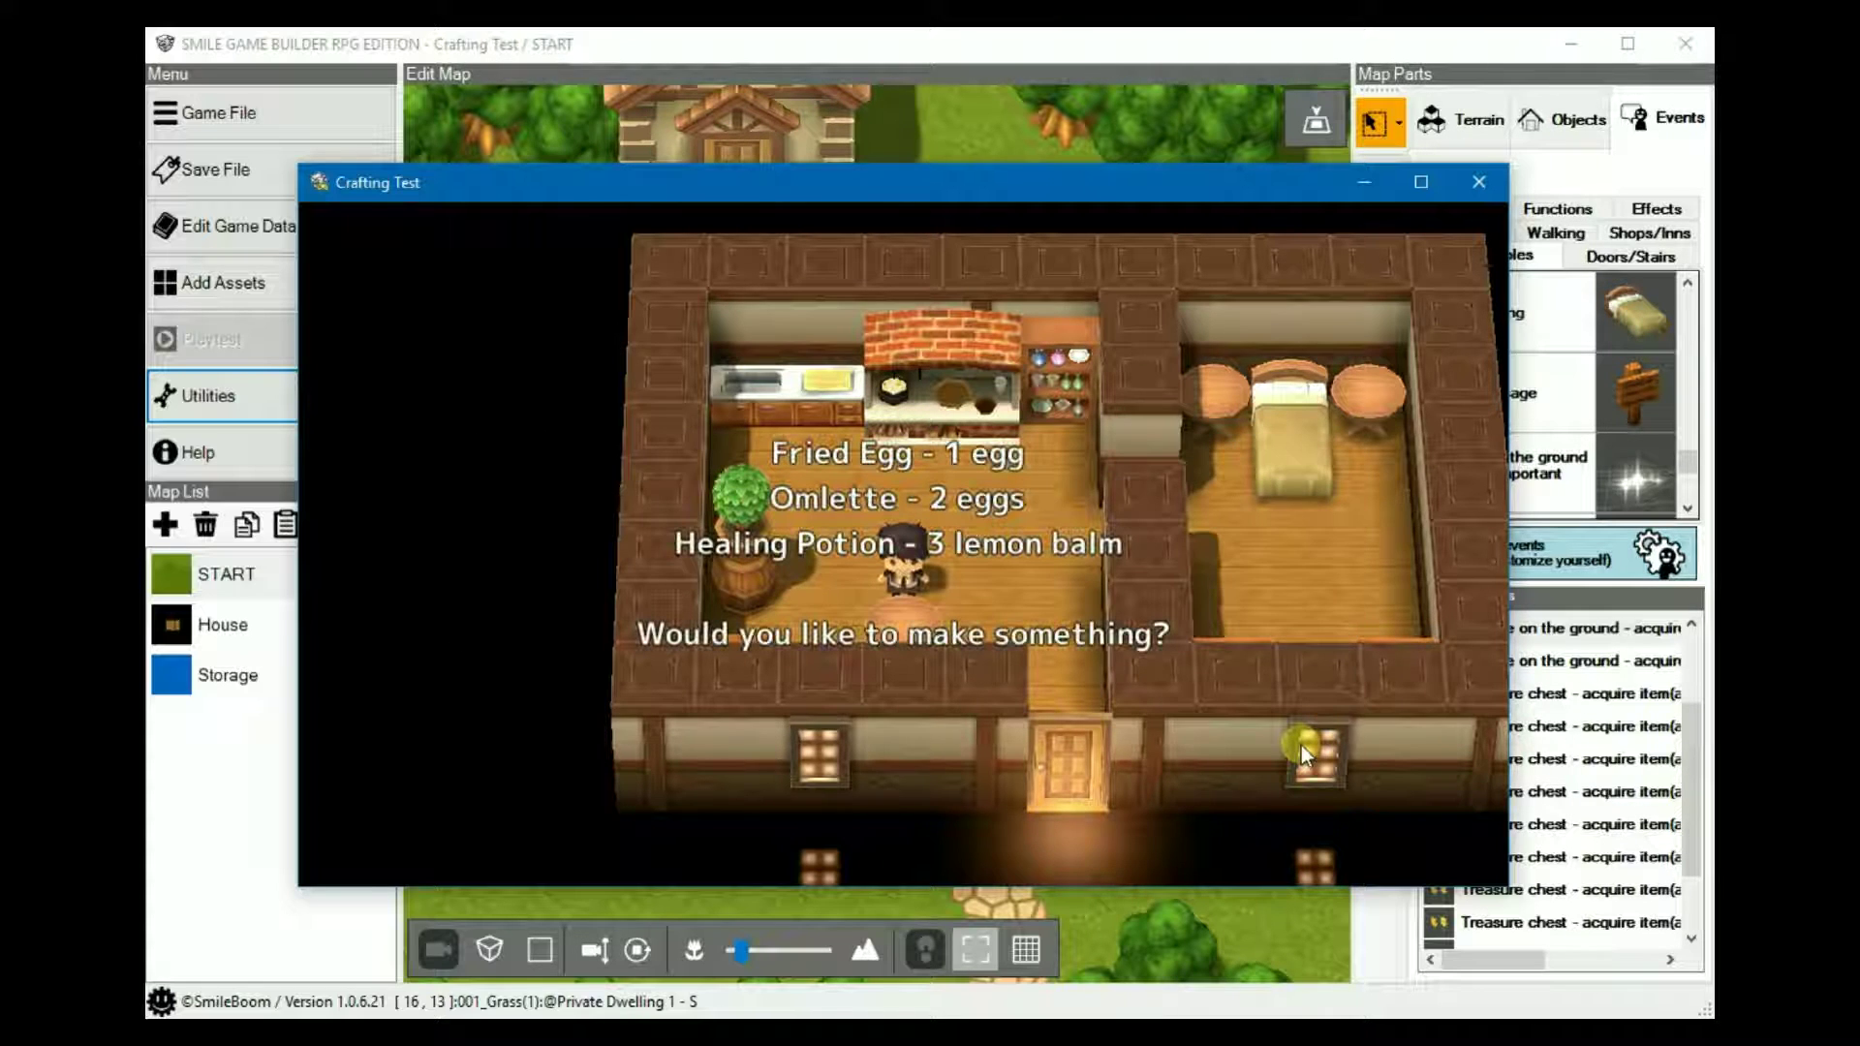
- Craft a Healing Potion from the recipe choices
key("Return")
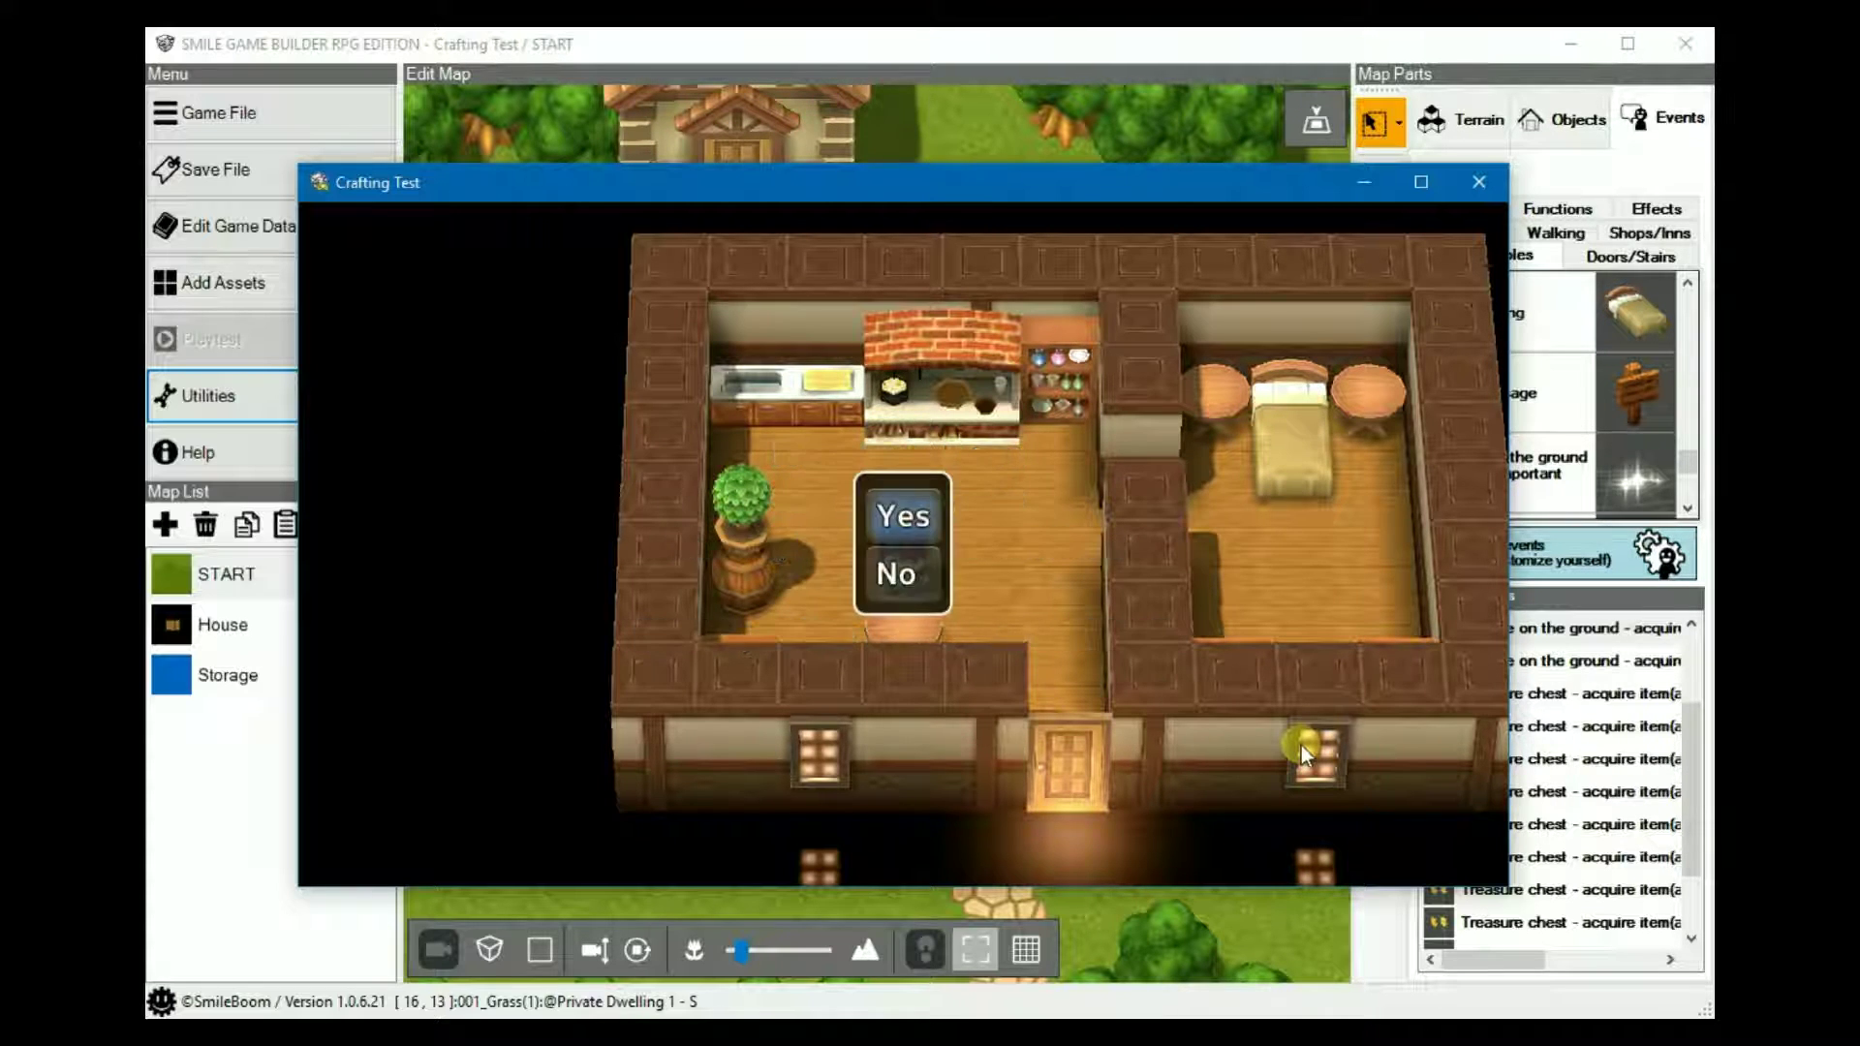
key("Return")
key("Down")
key("Down")
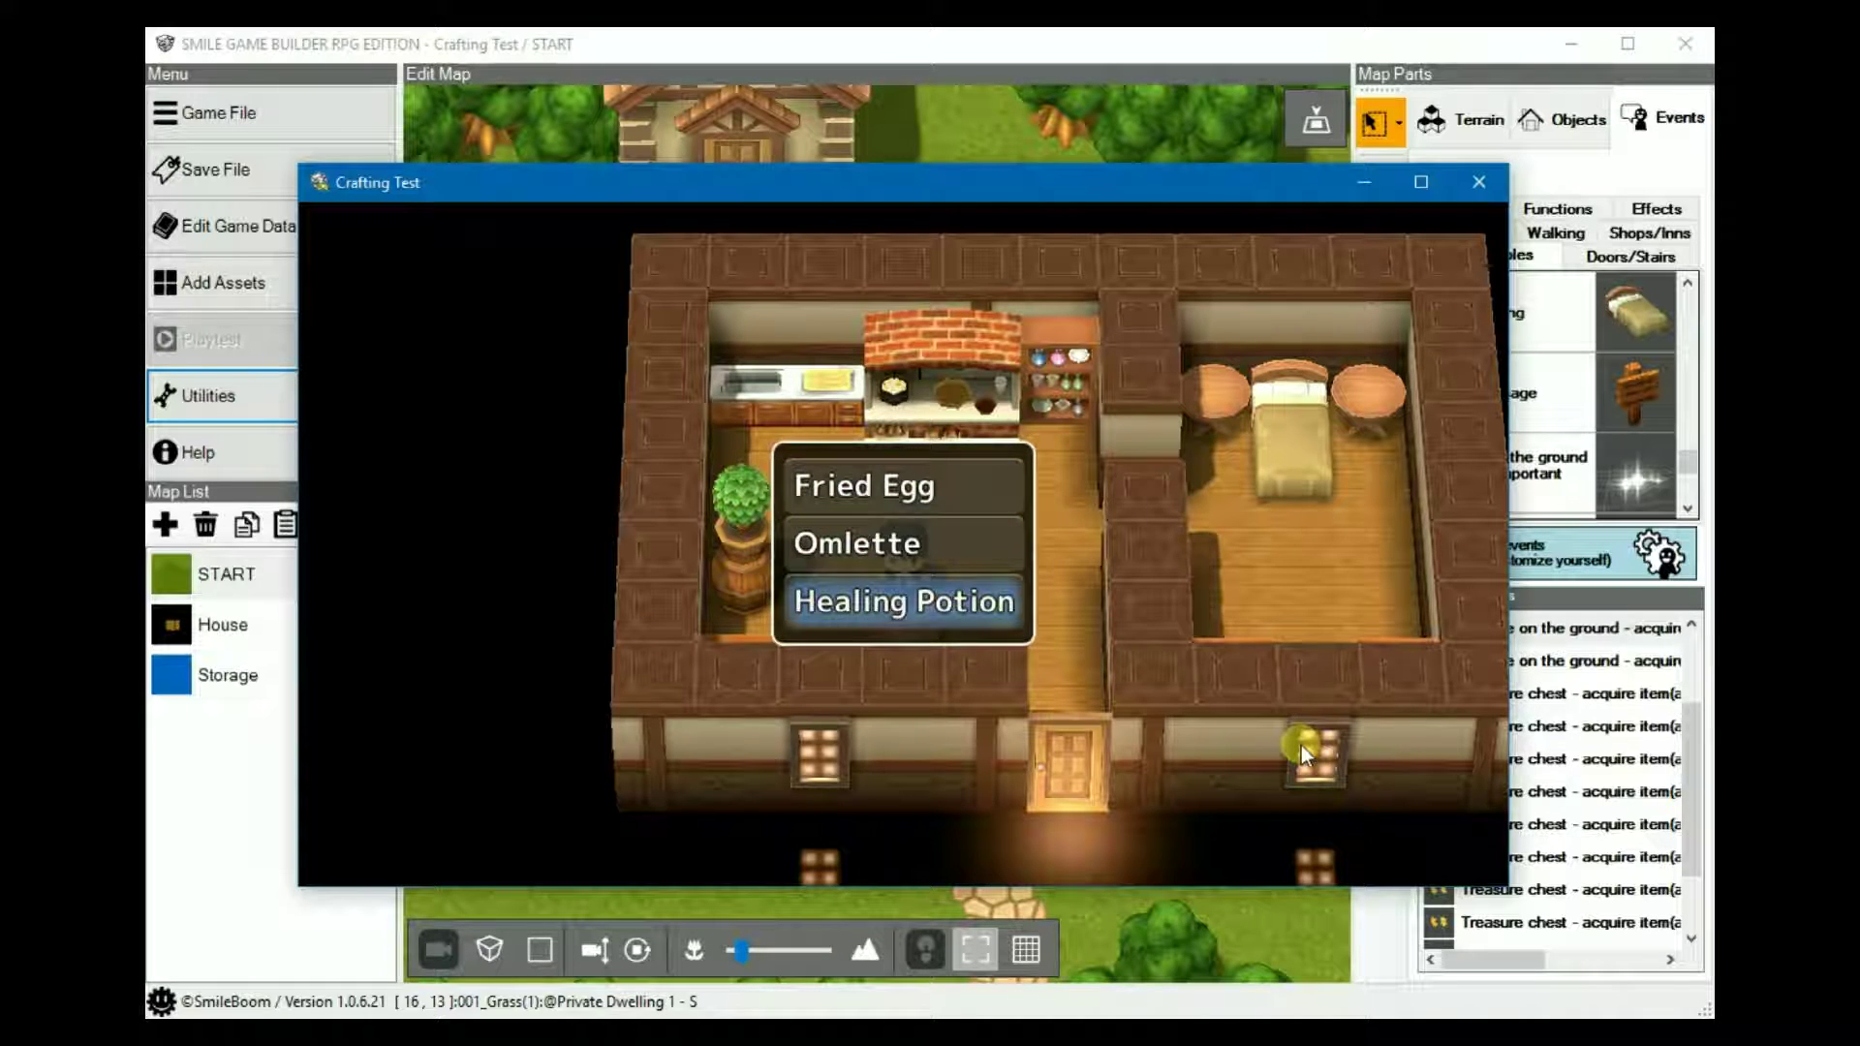
key("Return")
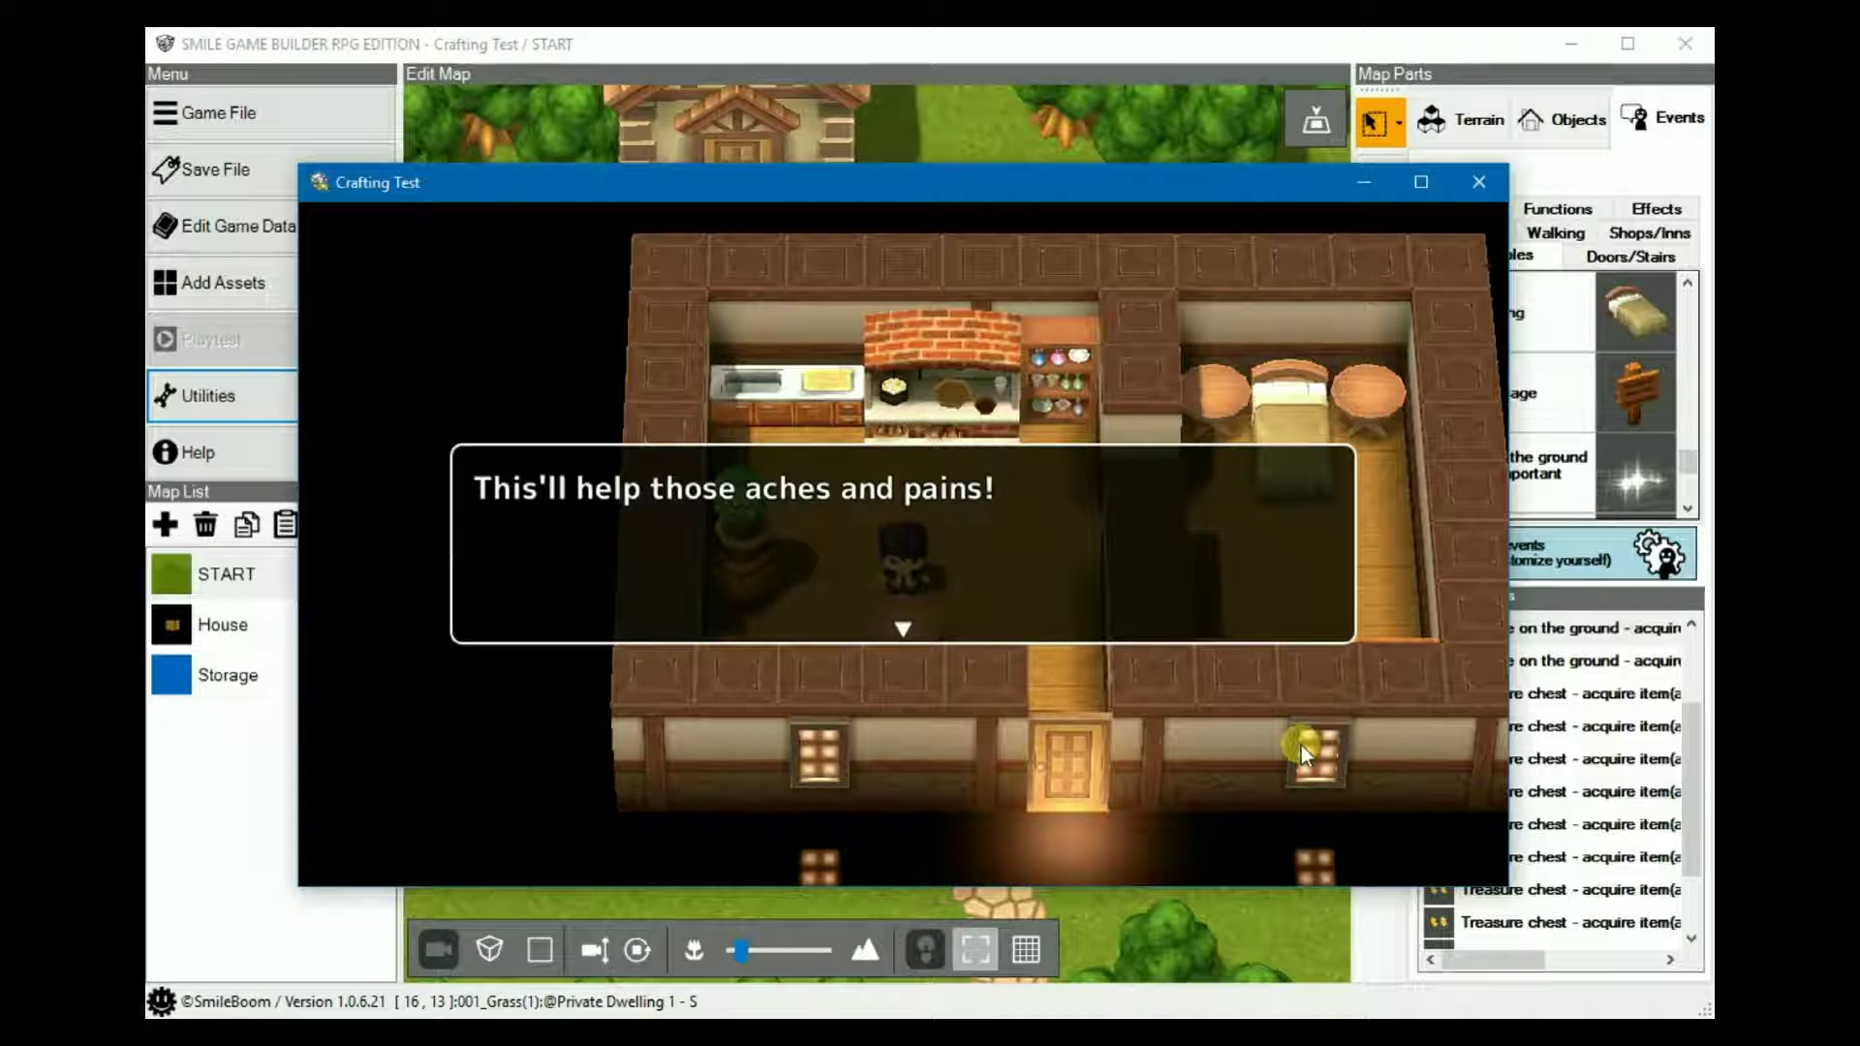
key("Return")
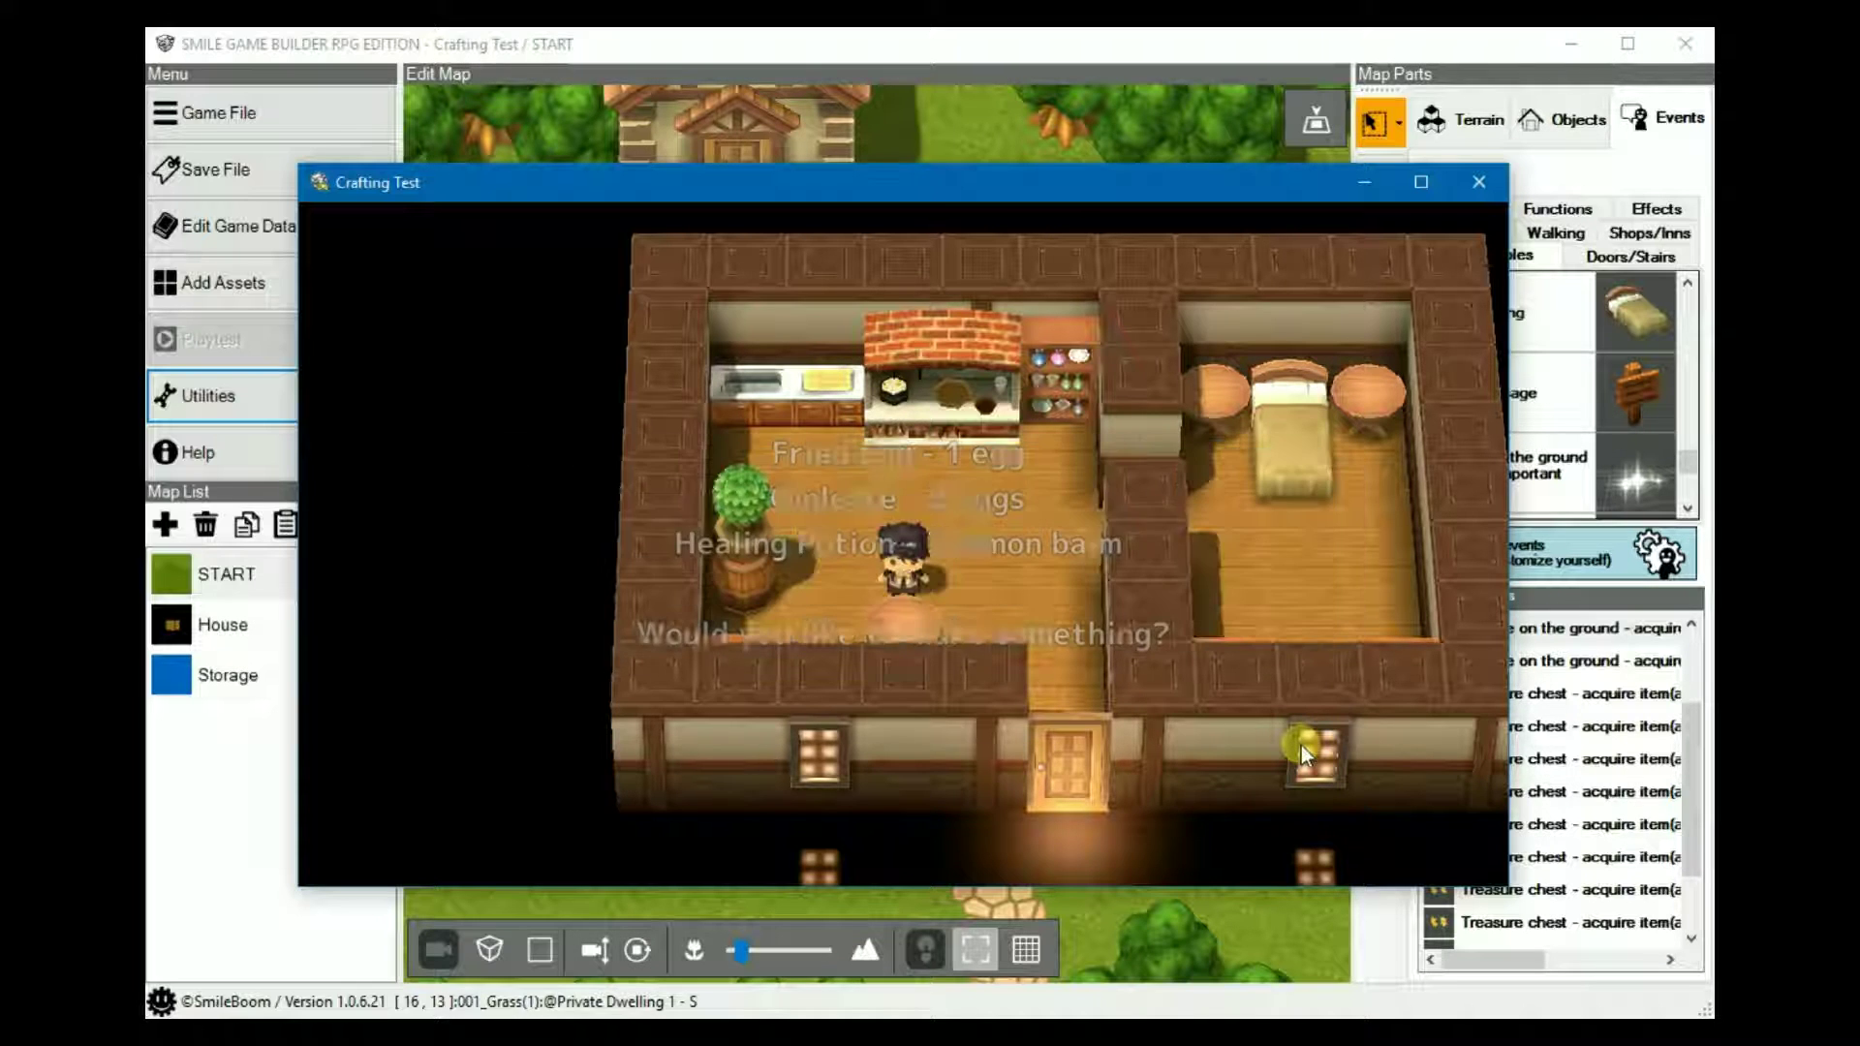
- Decline further crafting and open the menu's Items list
key("Return")
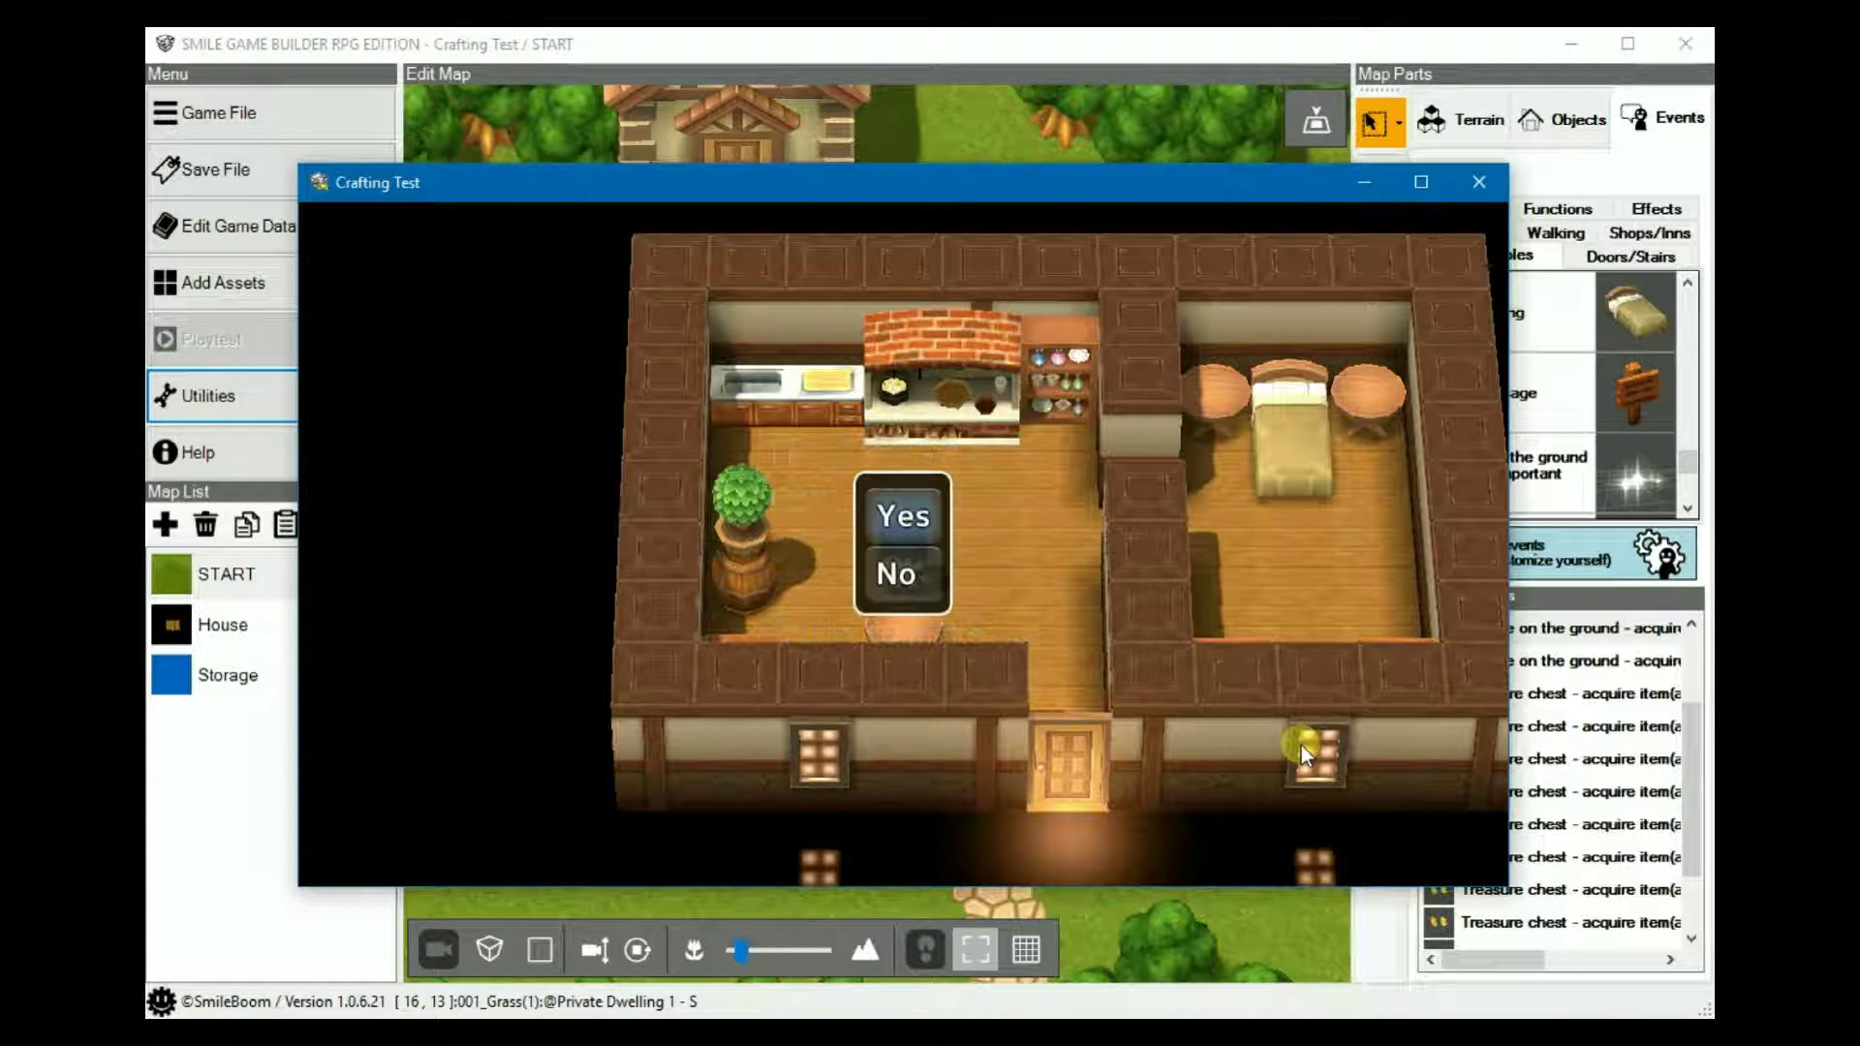
key("Return")
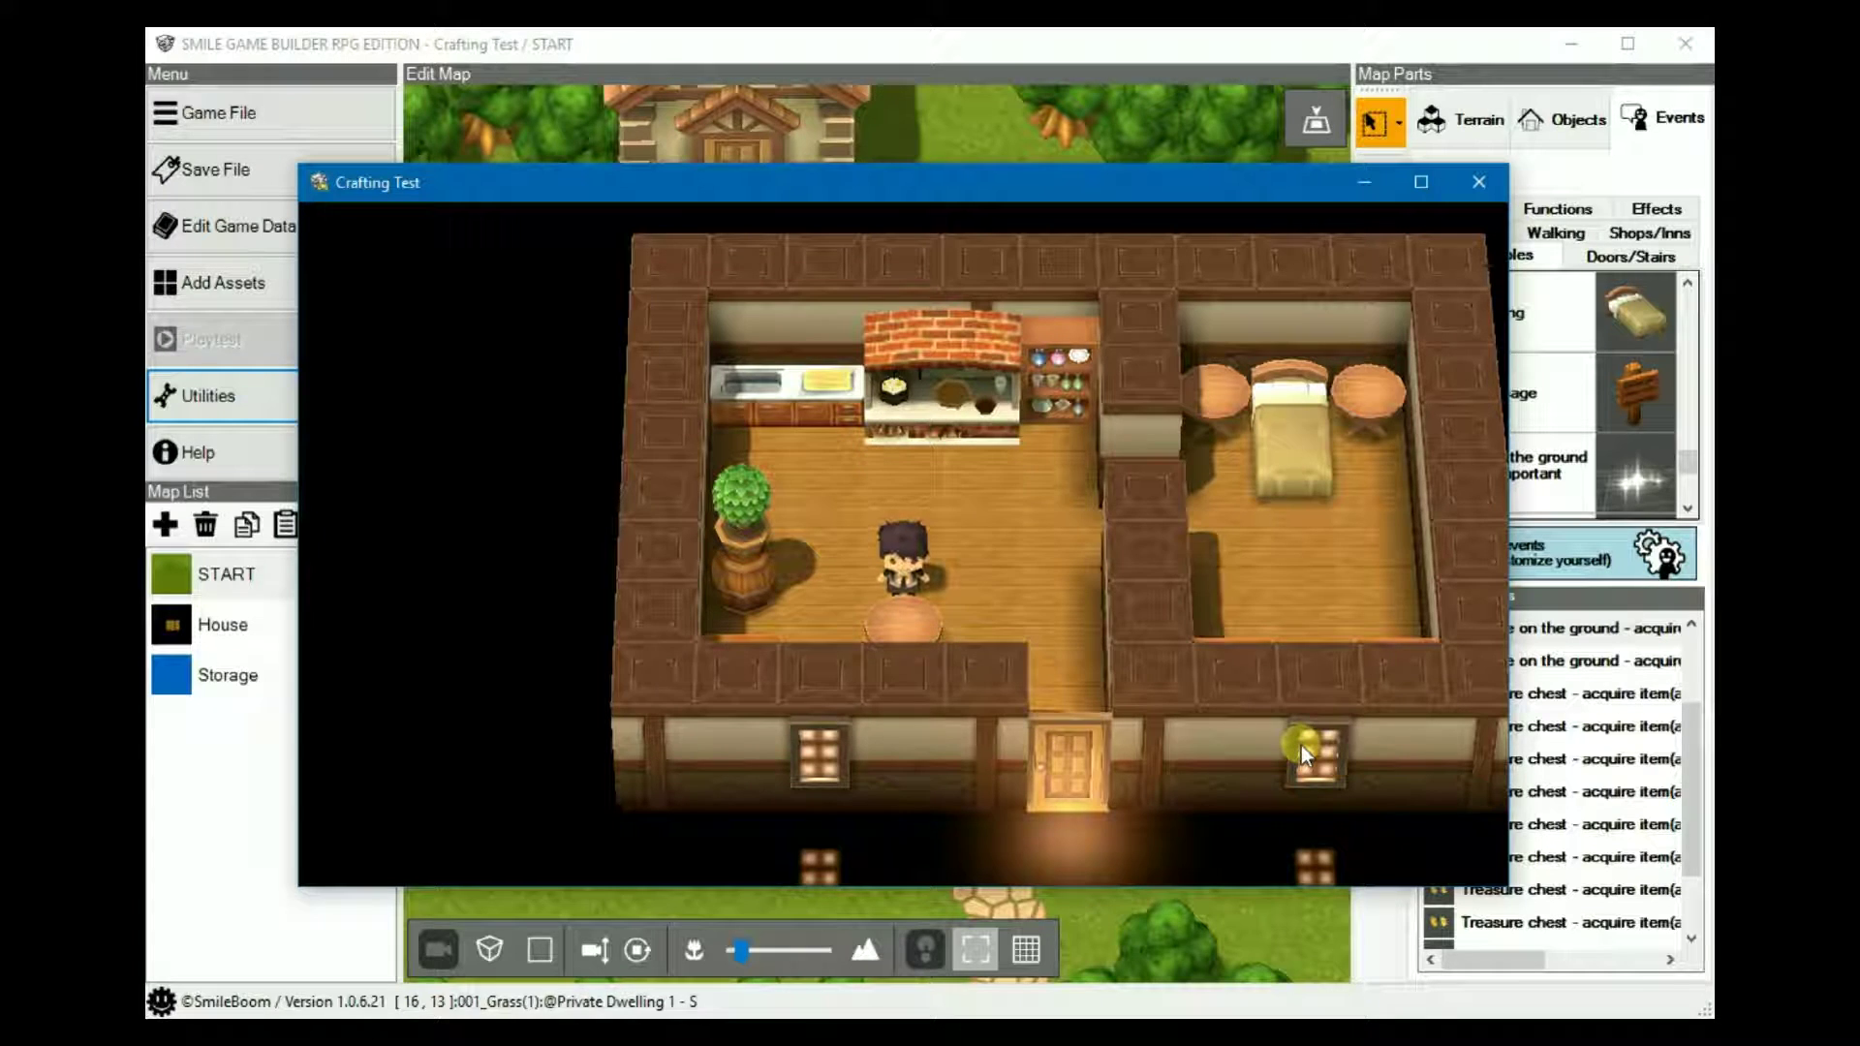
key("Escape")
key("Return")
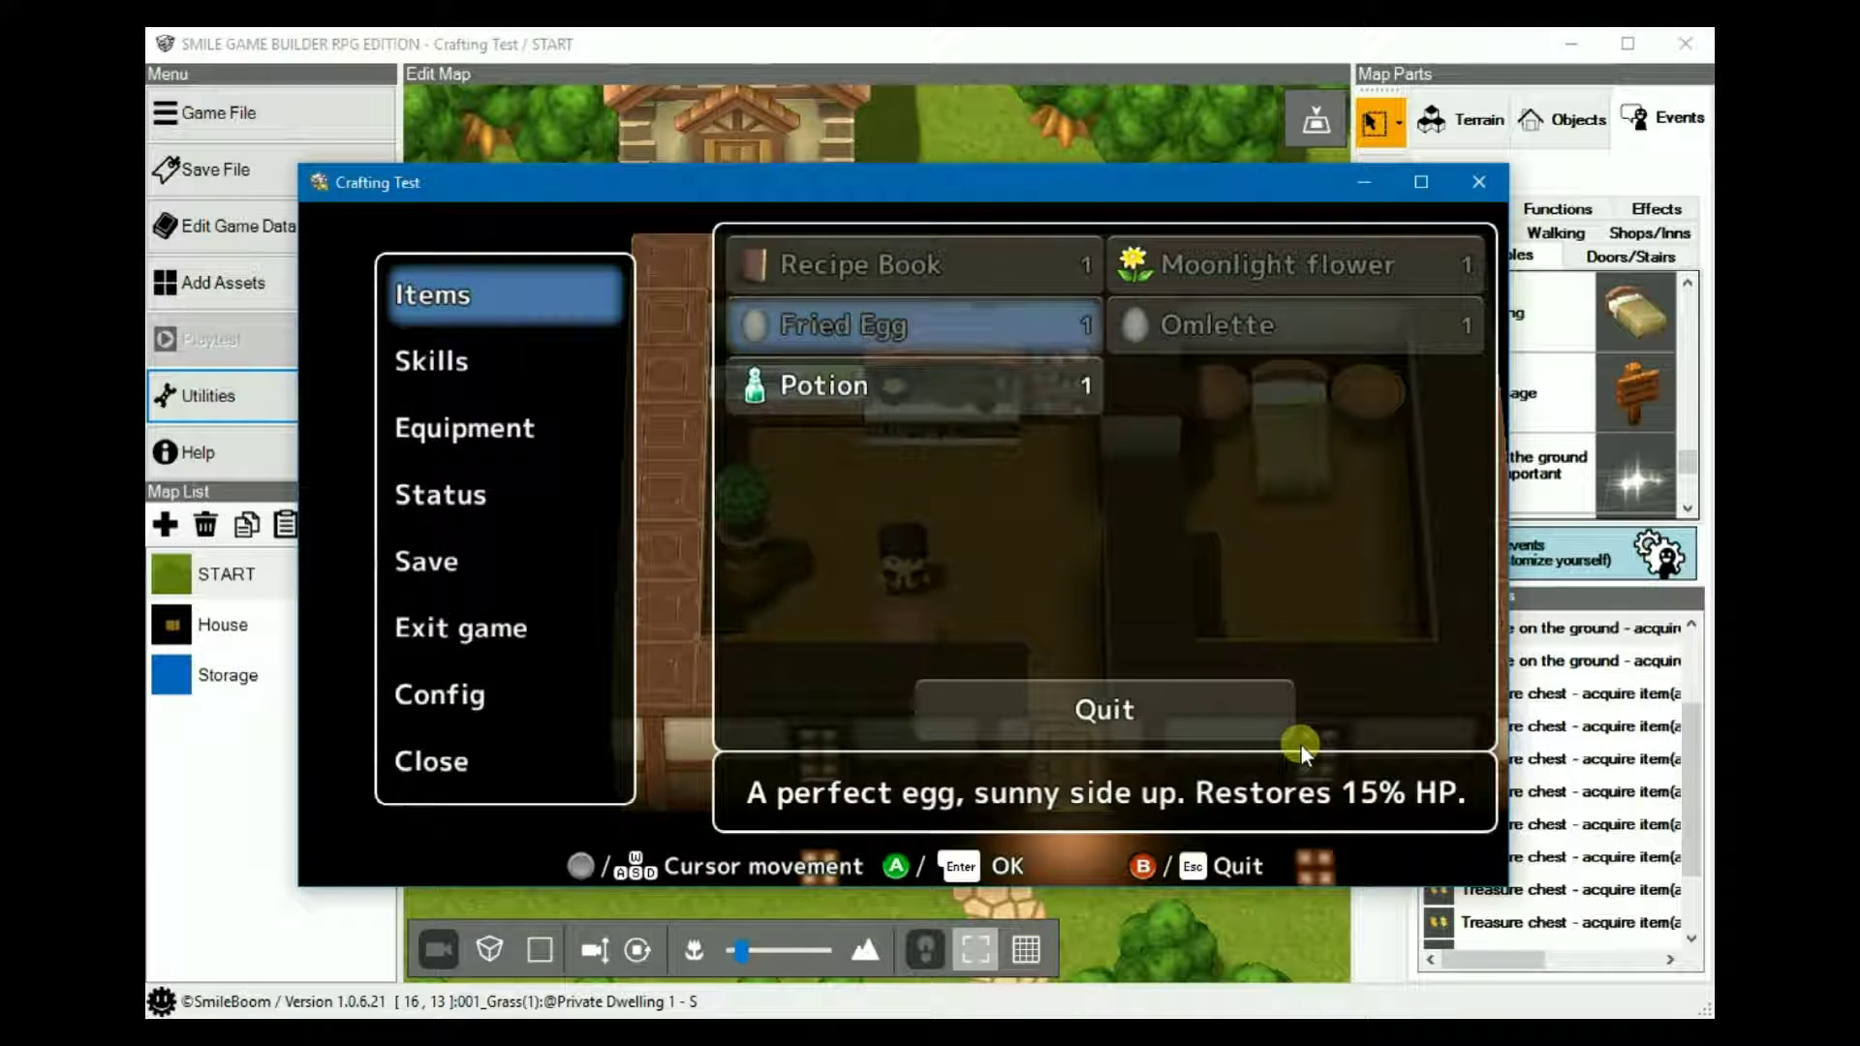
- Move from Fried Egg to Omlette to read 'A perfect omlette. Restores 30% HP.'
key("Right")
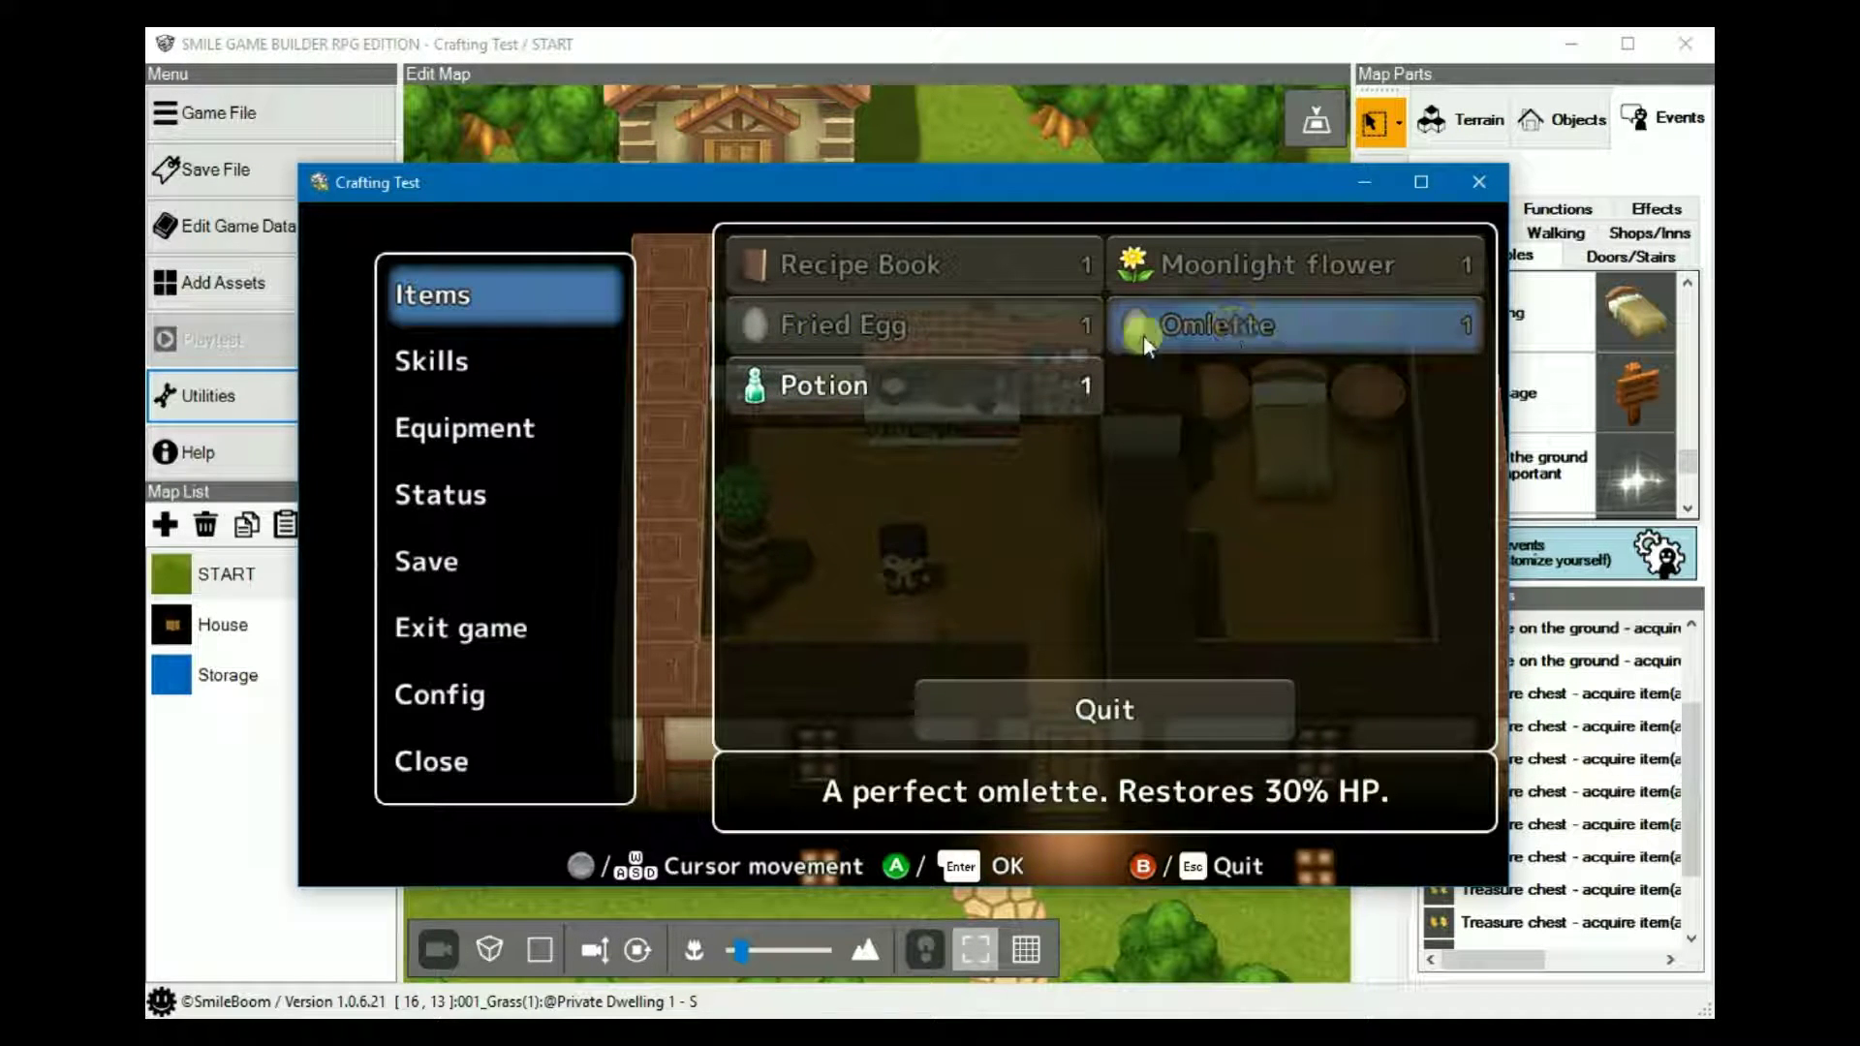
- End the playtest and set Fried Egg to Usable on map and Usable in battle: YES
left_click(1479, 183)
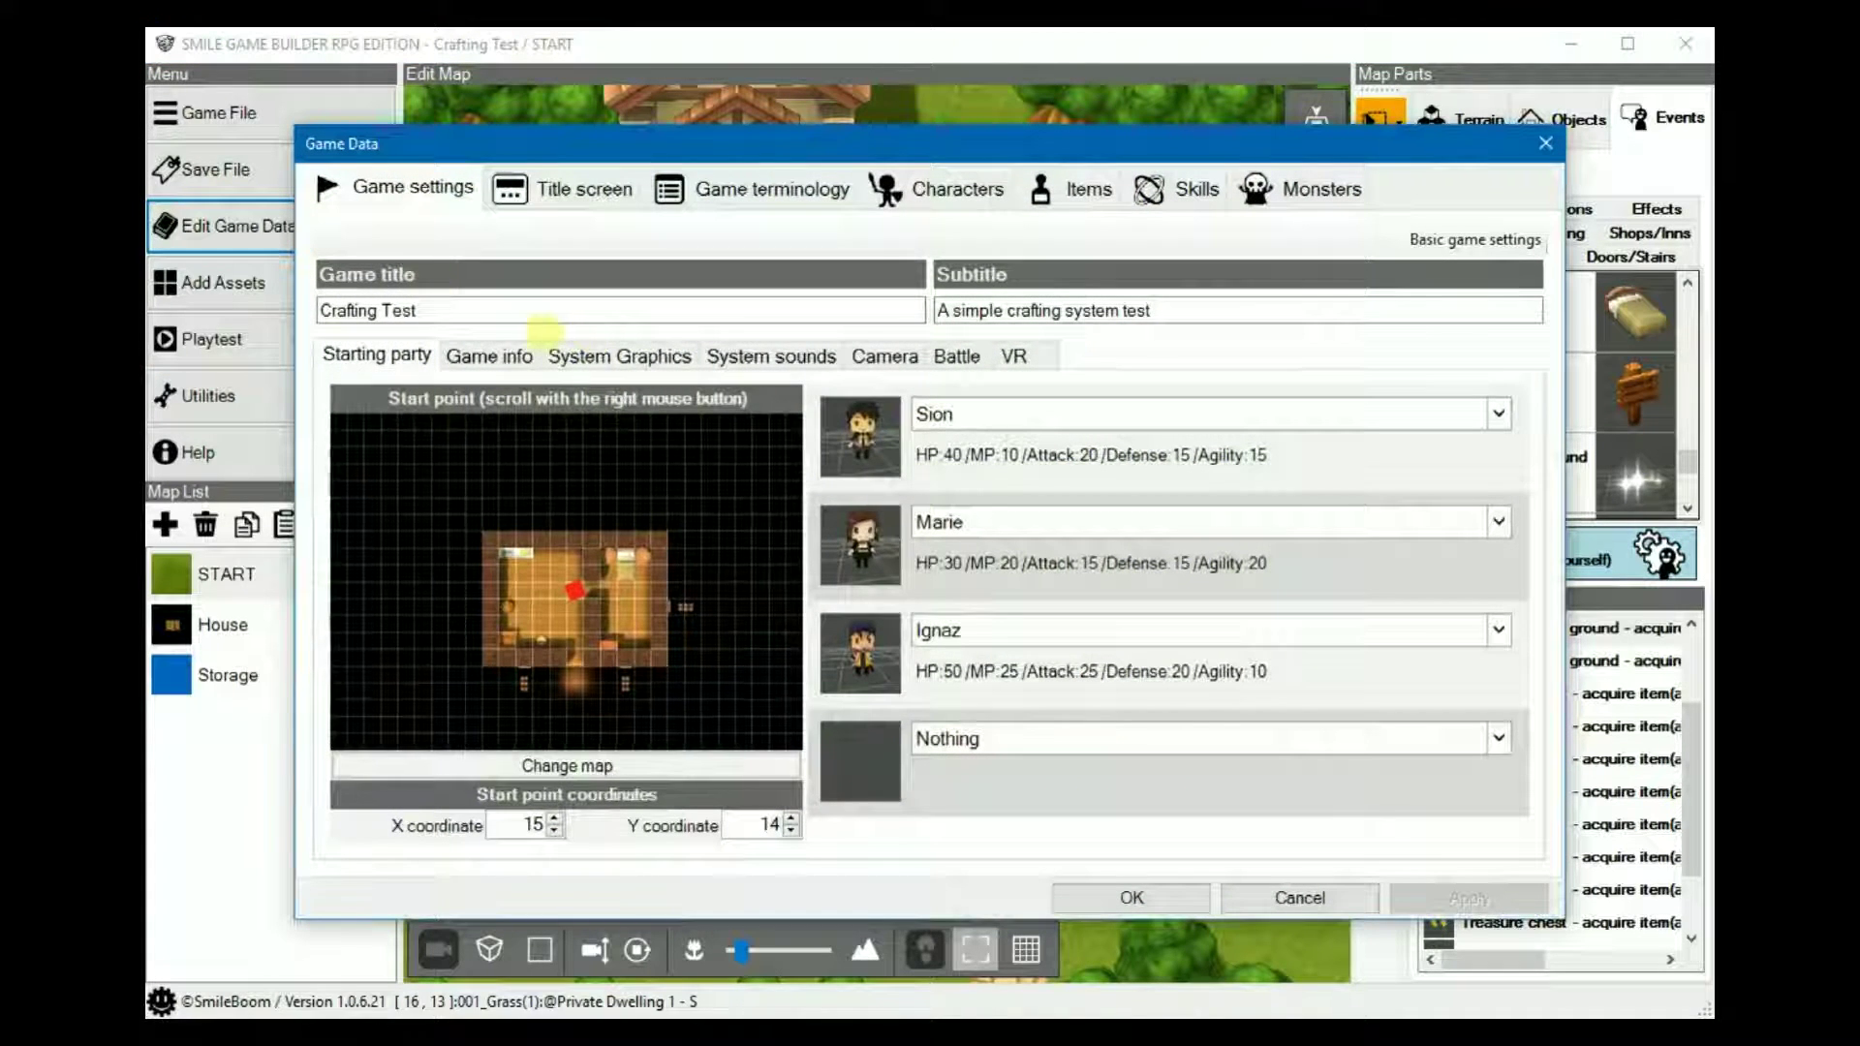
left_click(1105, 184)
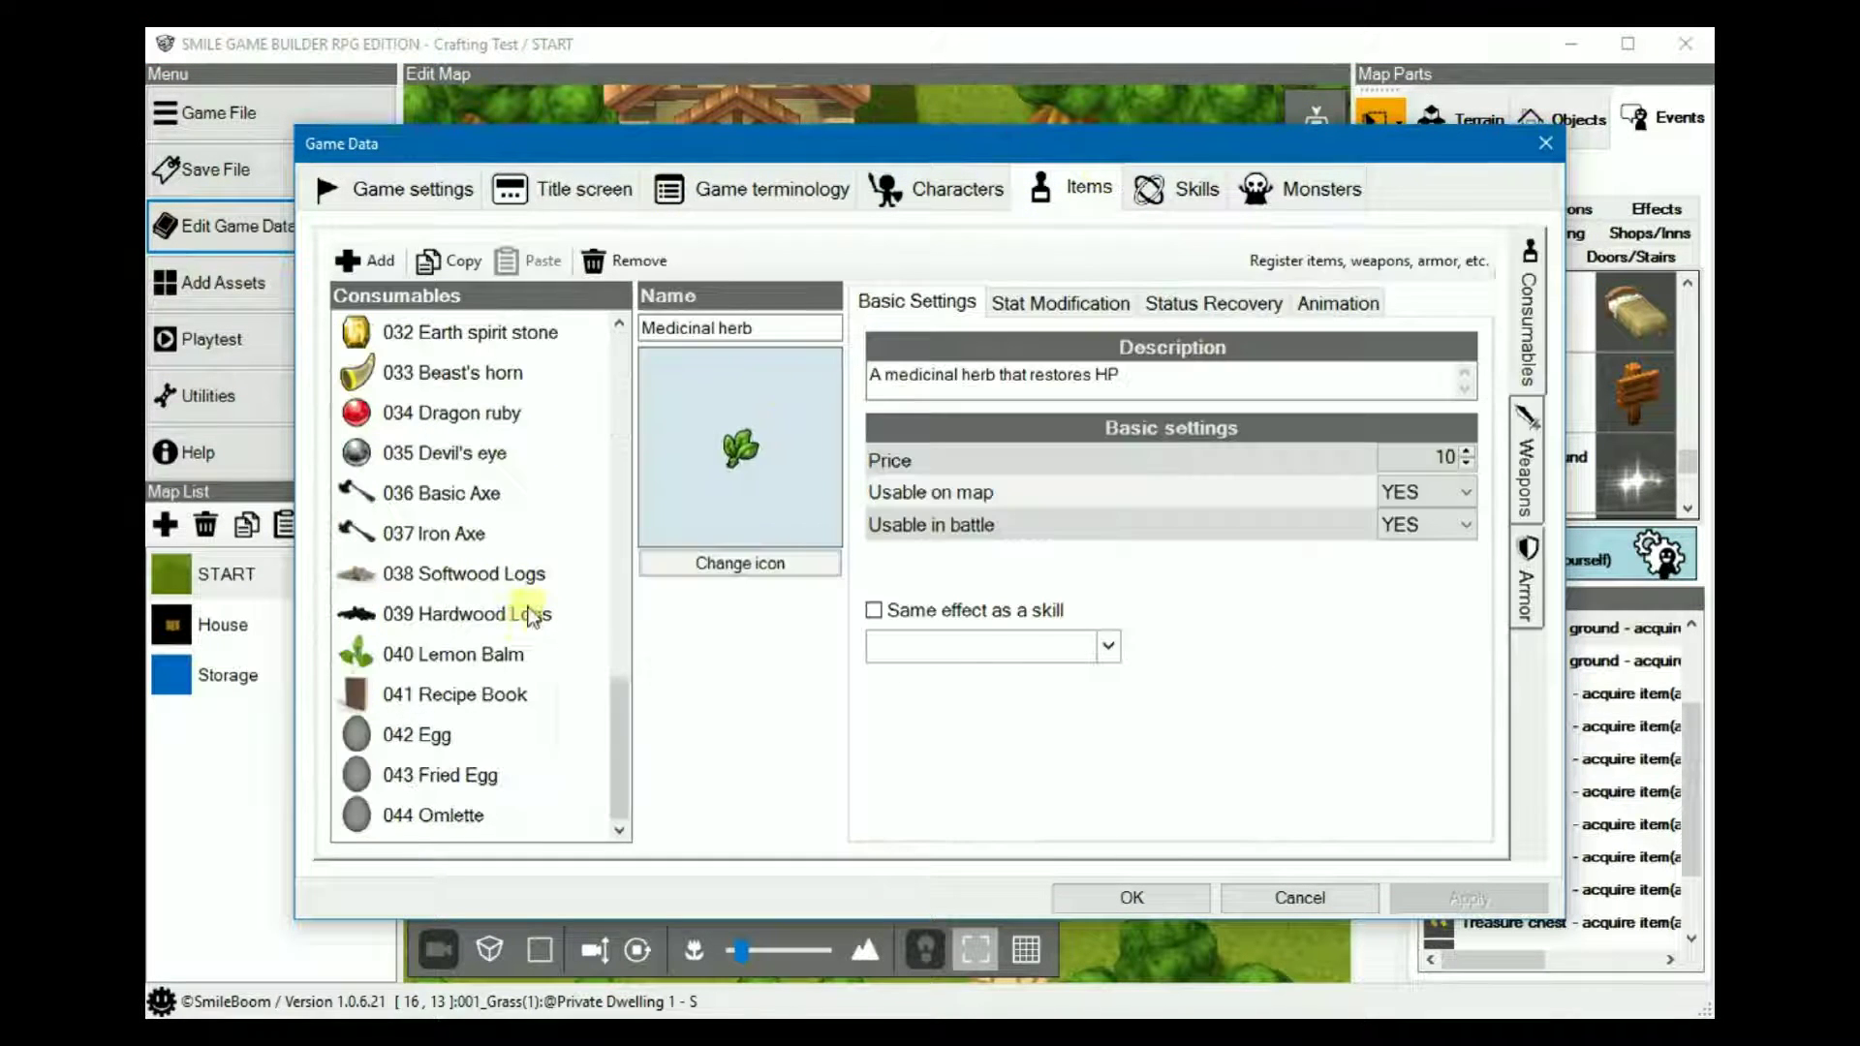
left_click(463, 781)
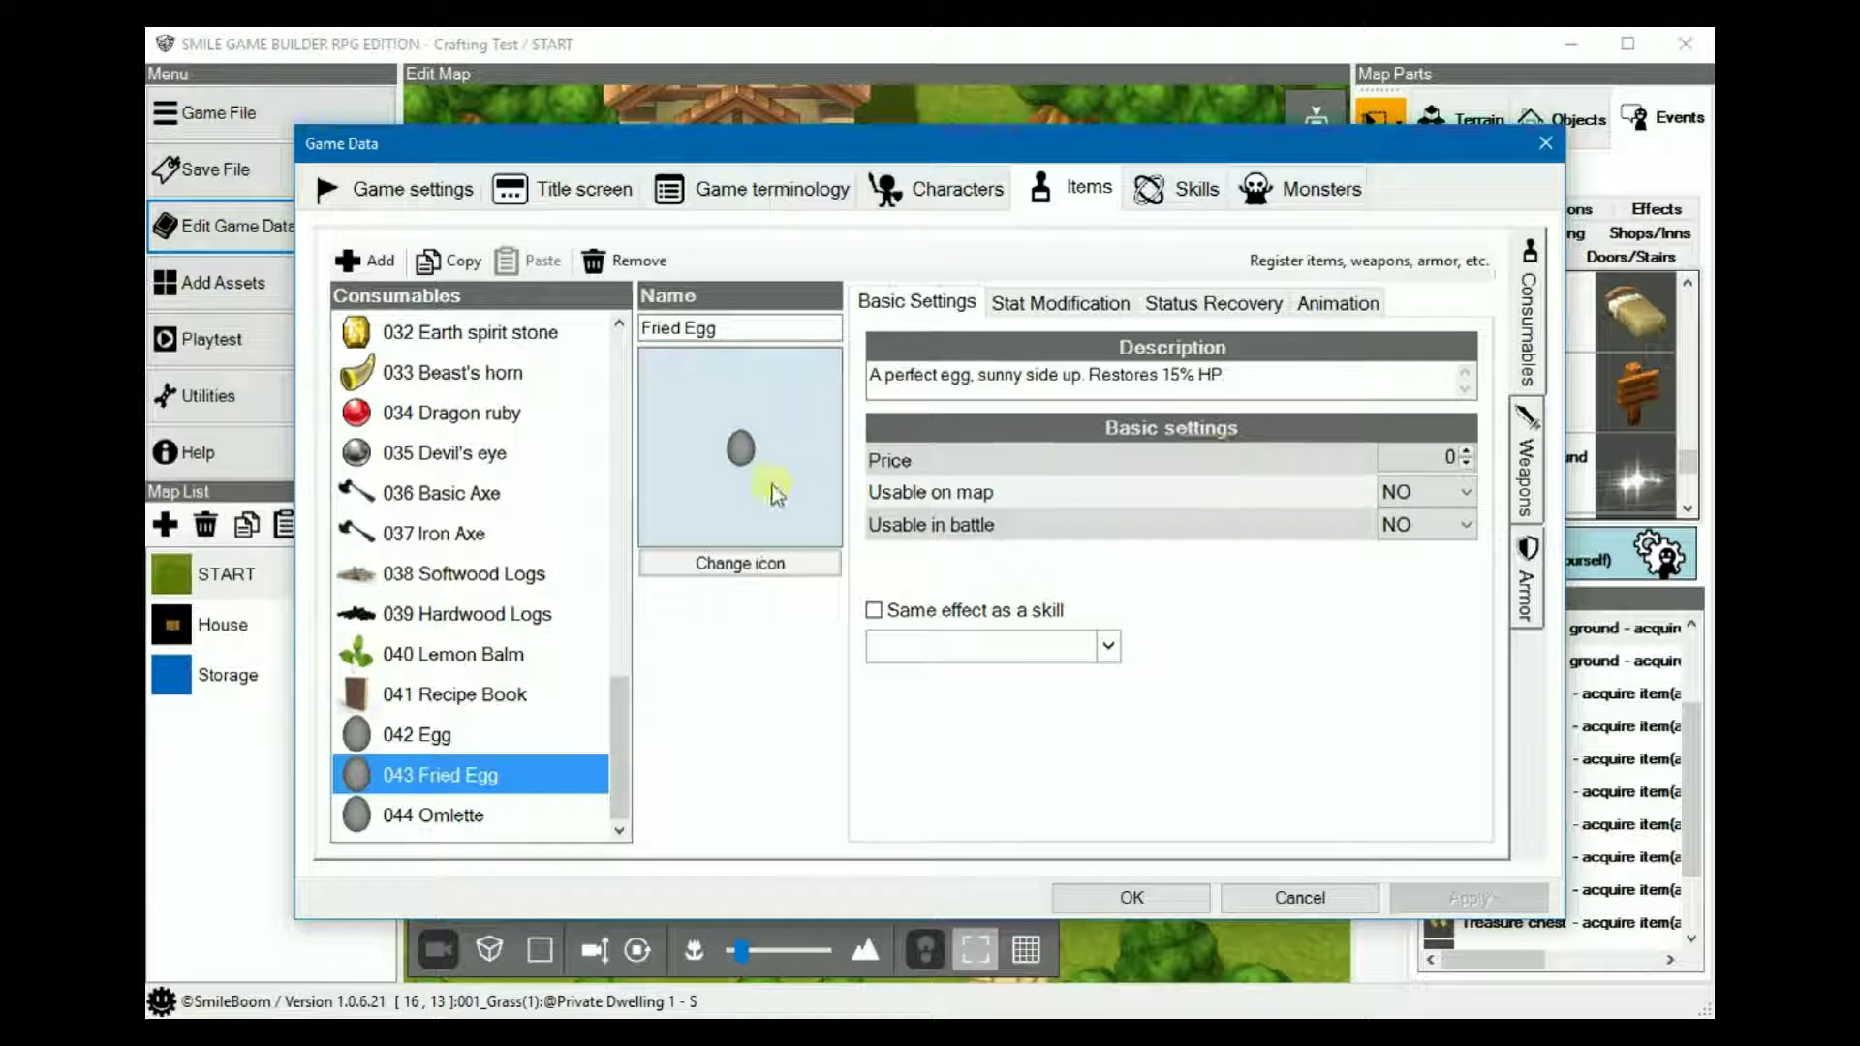
left_click(1446, 494)
left_click(1423, 518)
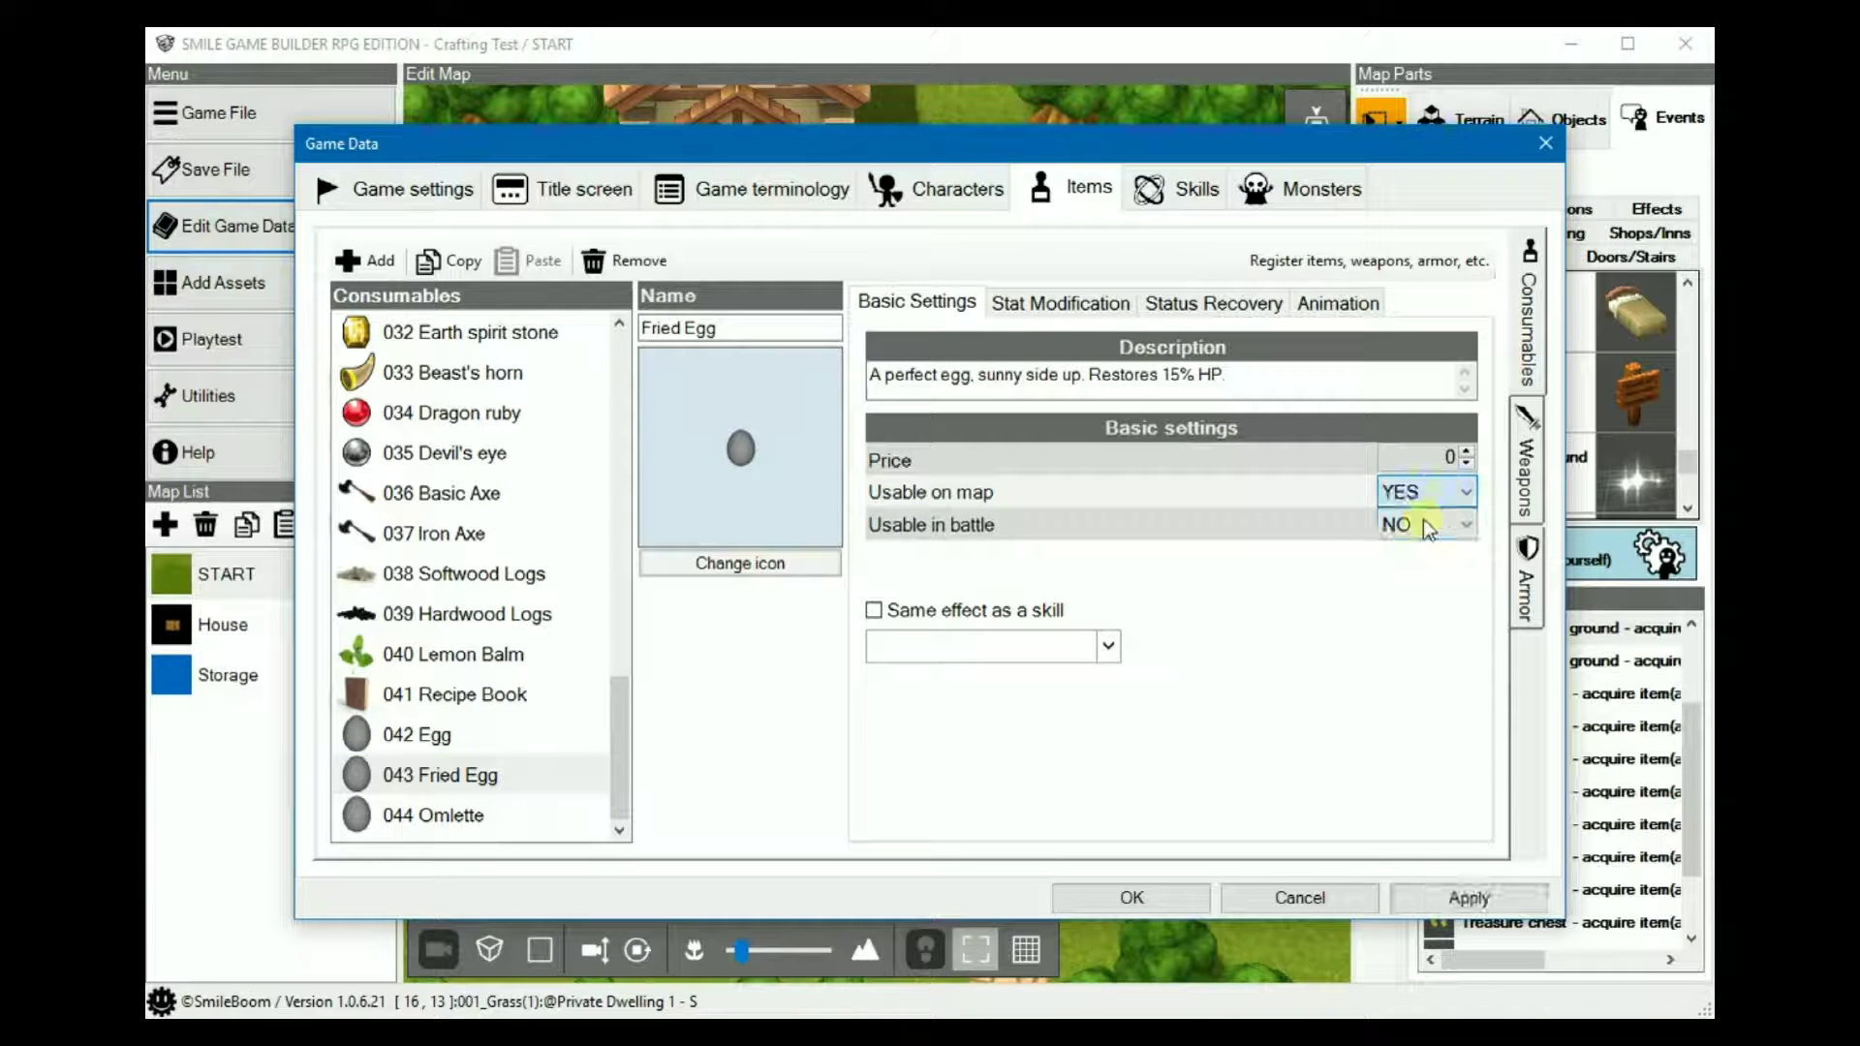
left_click(1443, 529)
left_click(1400, 551)
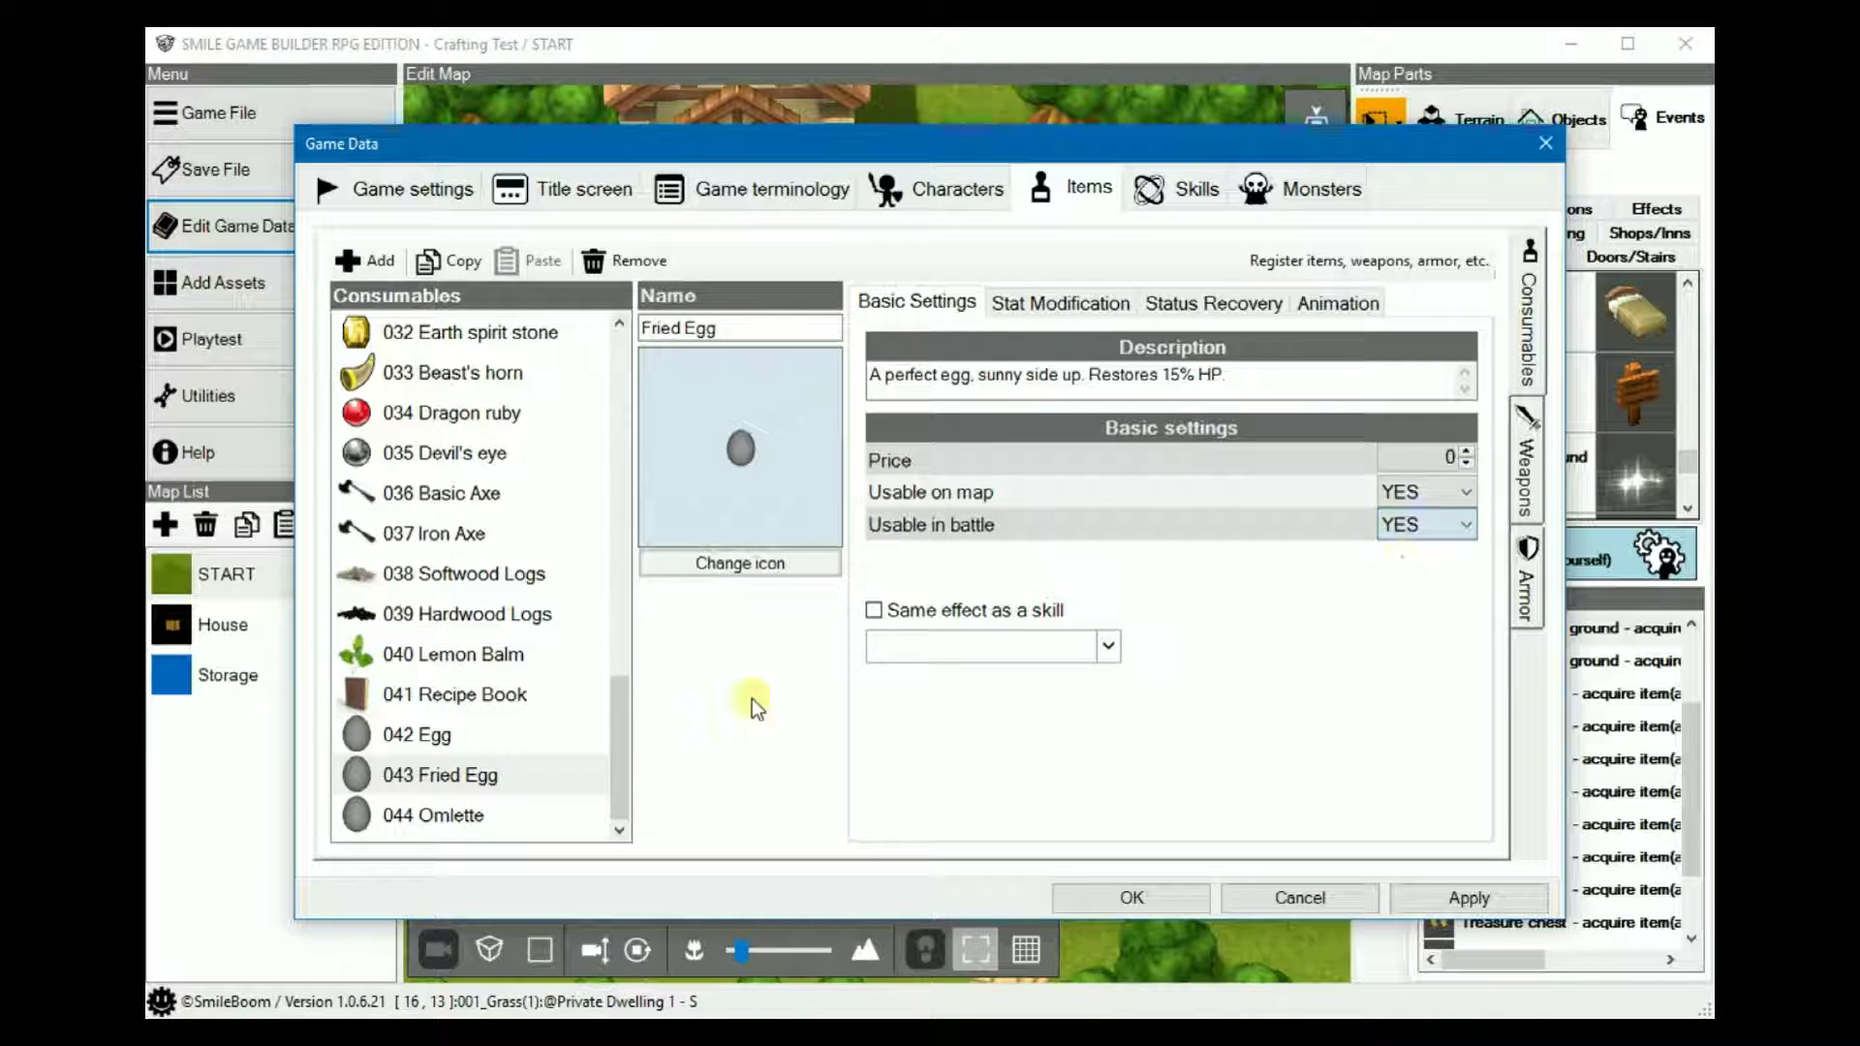
- Set Omlette to Usable on map and in battle: YES, then confirm with OK
left_click(429, 817)
left_click(1446, 494)
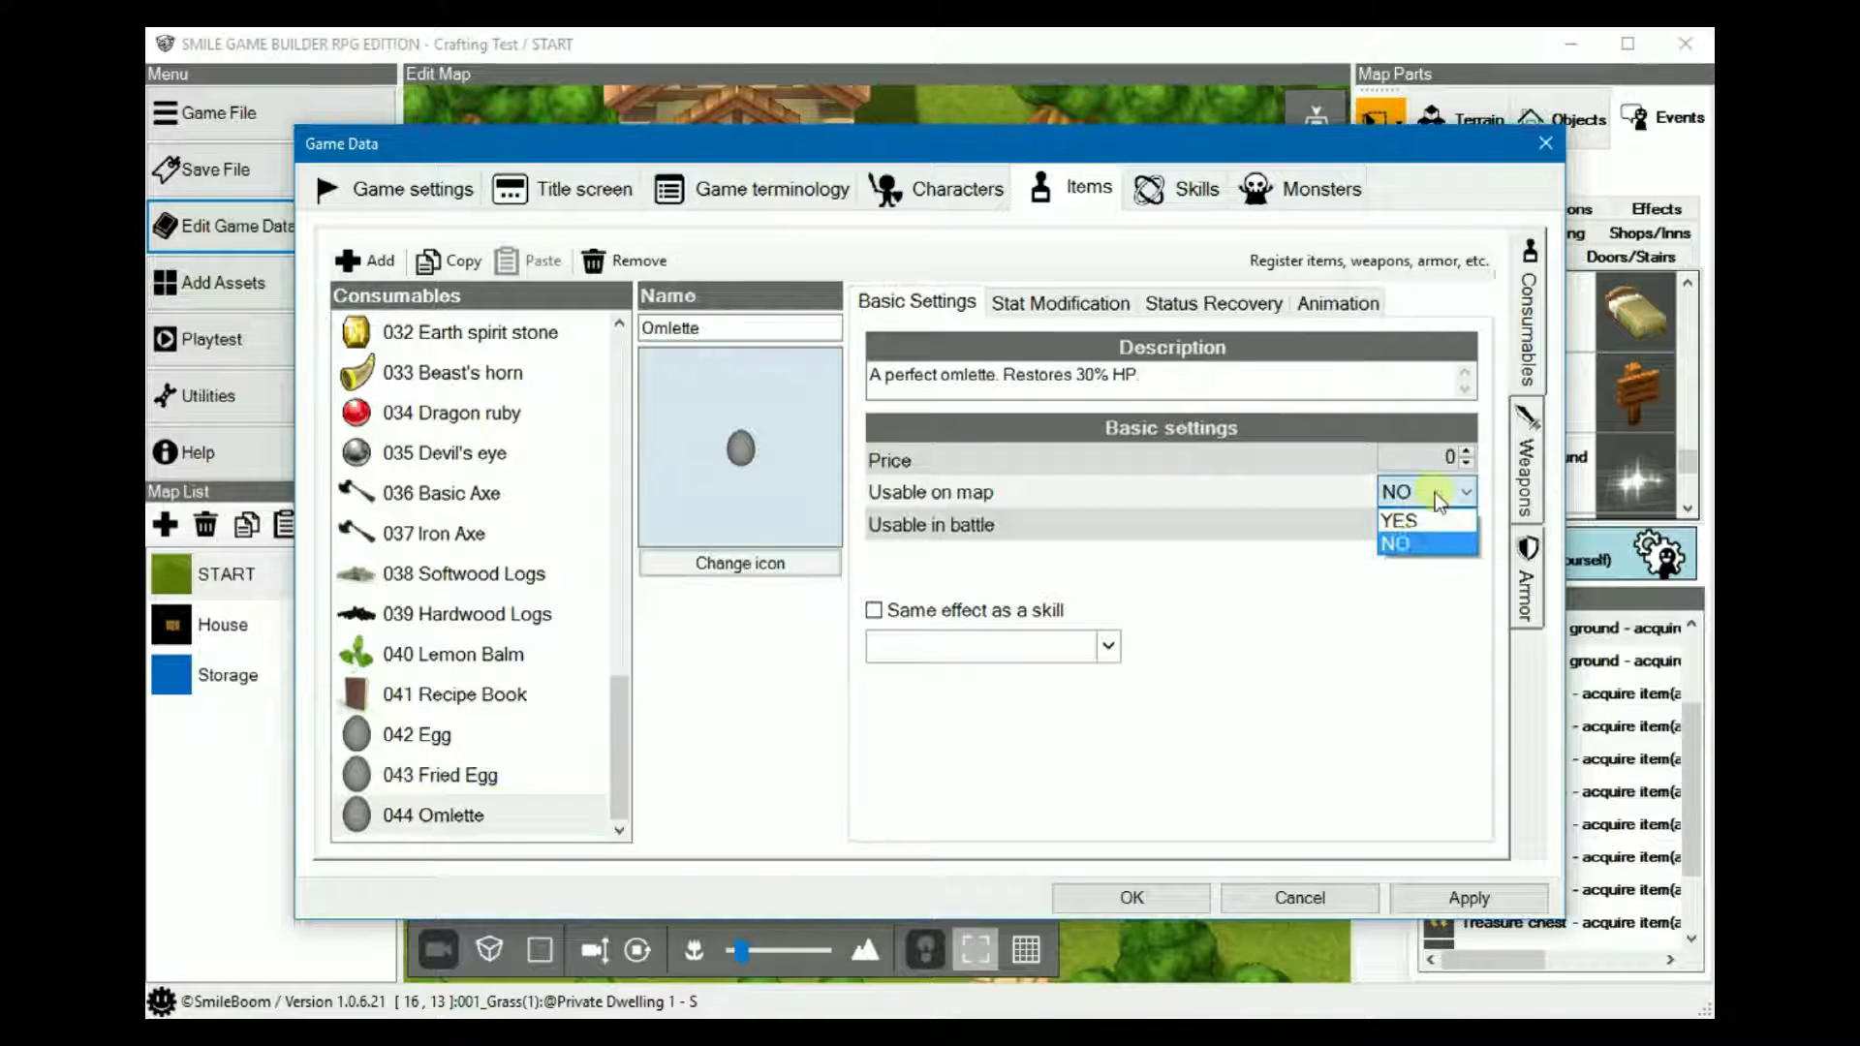
left_click(1424, 518)
left_click(1415, 528)
left_click(1400, 555)
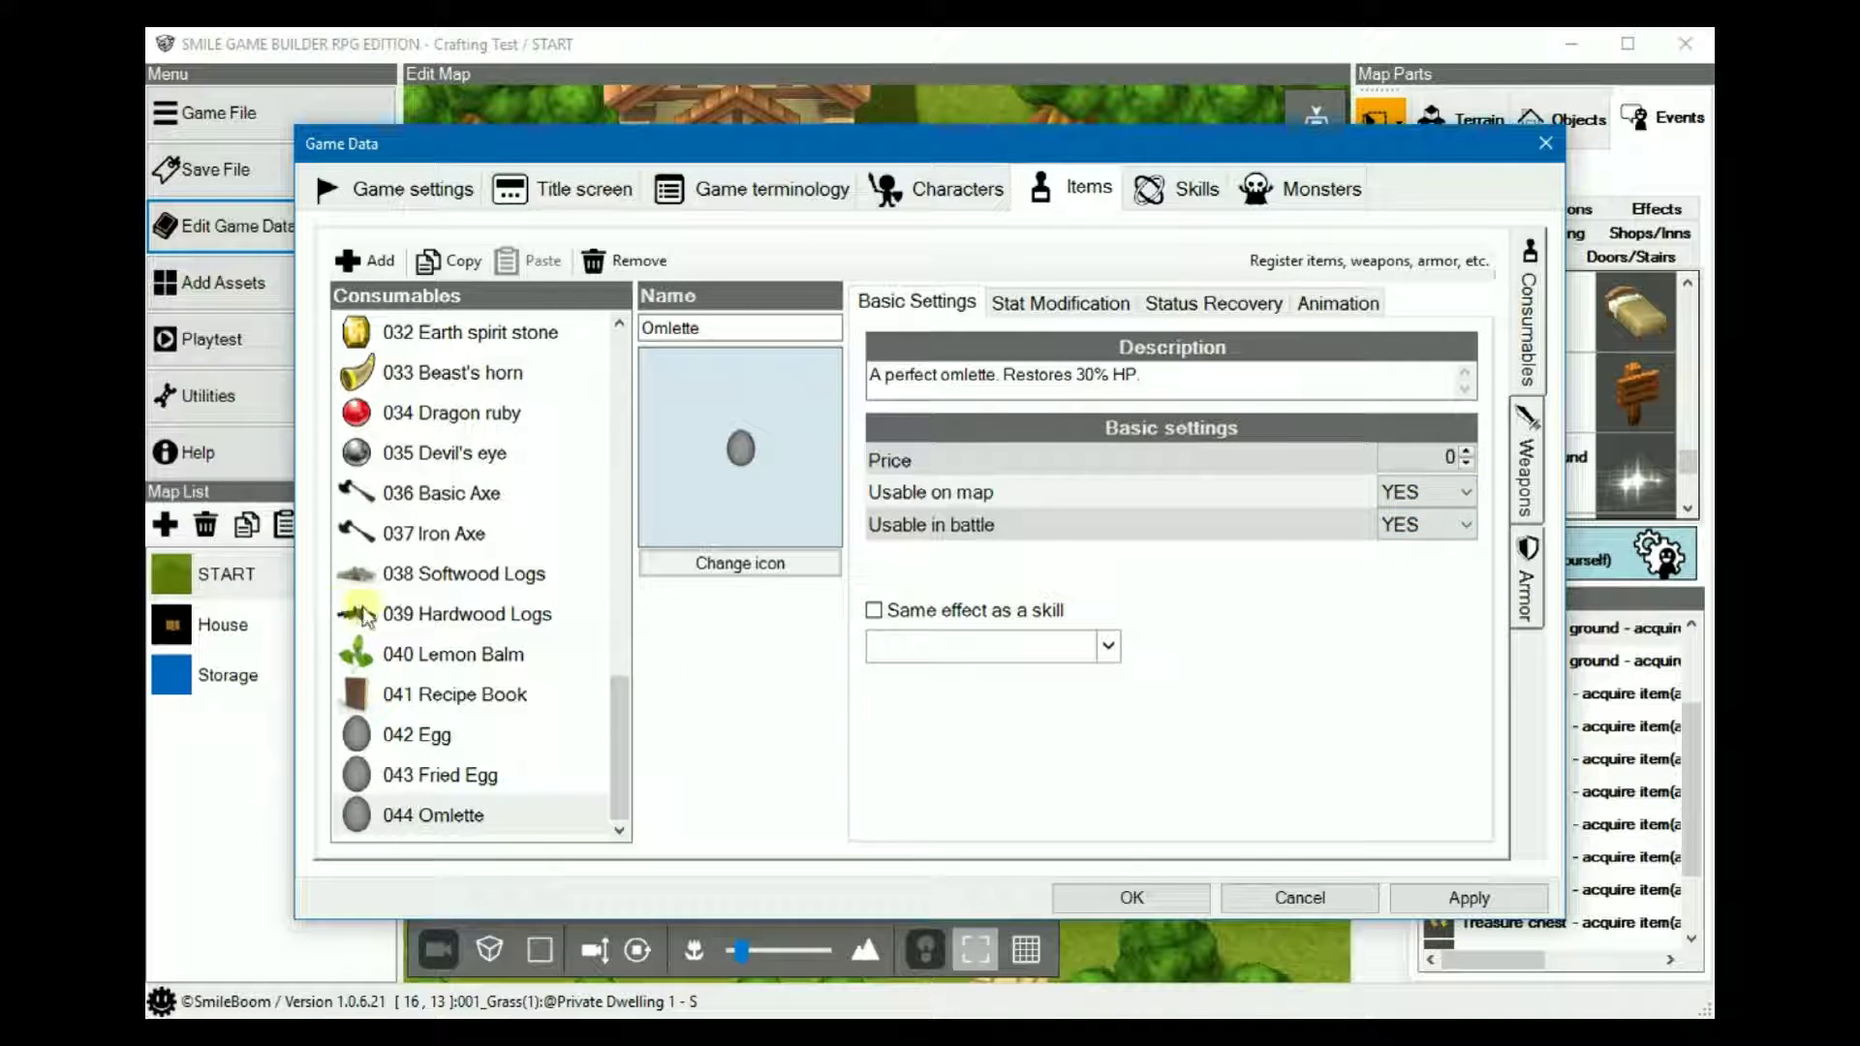
left_click(1133, 898)
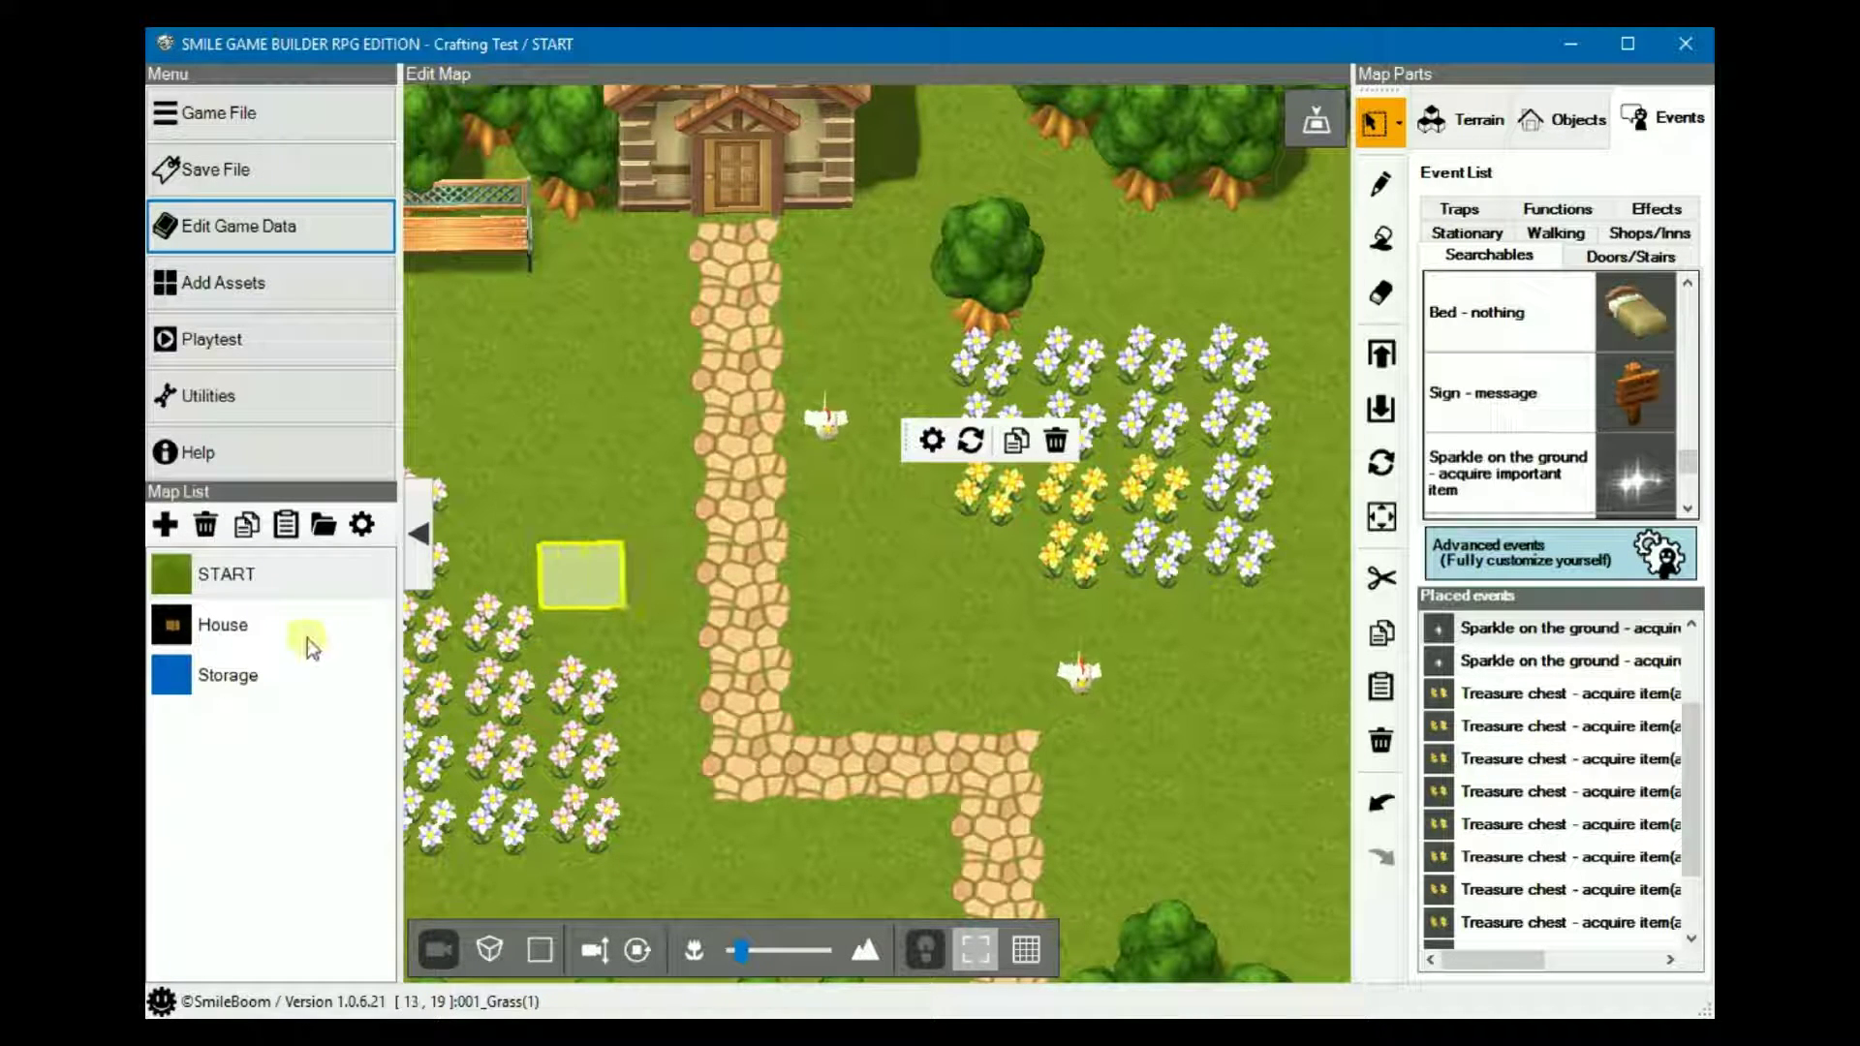
- On the House map's Crafting Table Recipes sheet, append '+ 5 Moonflower' to the Healing Potion line
left_click(251, 627)
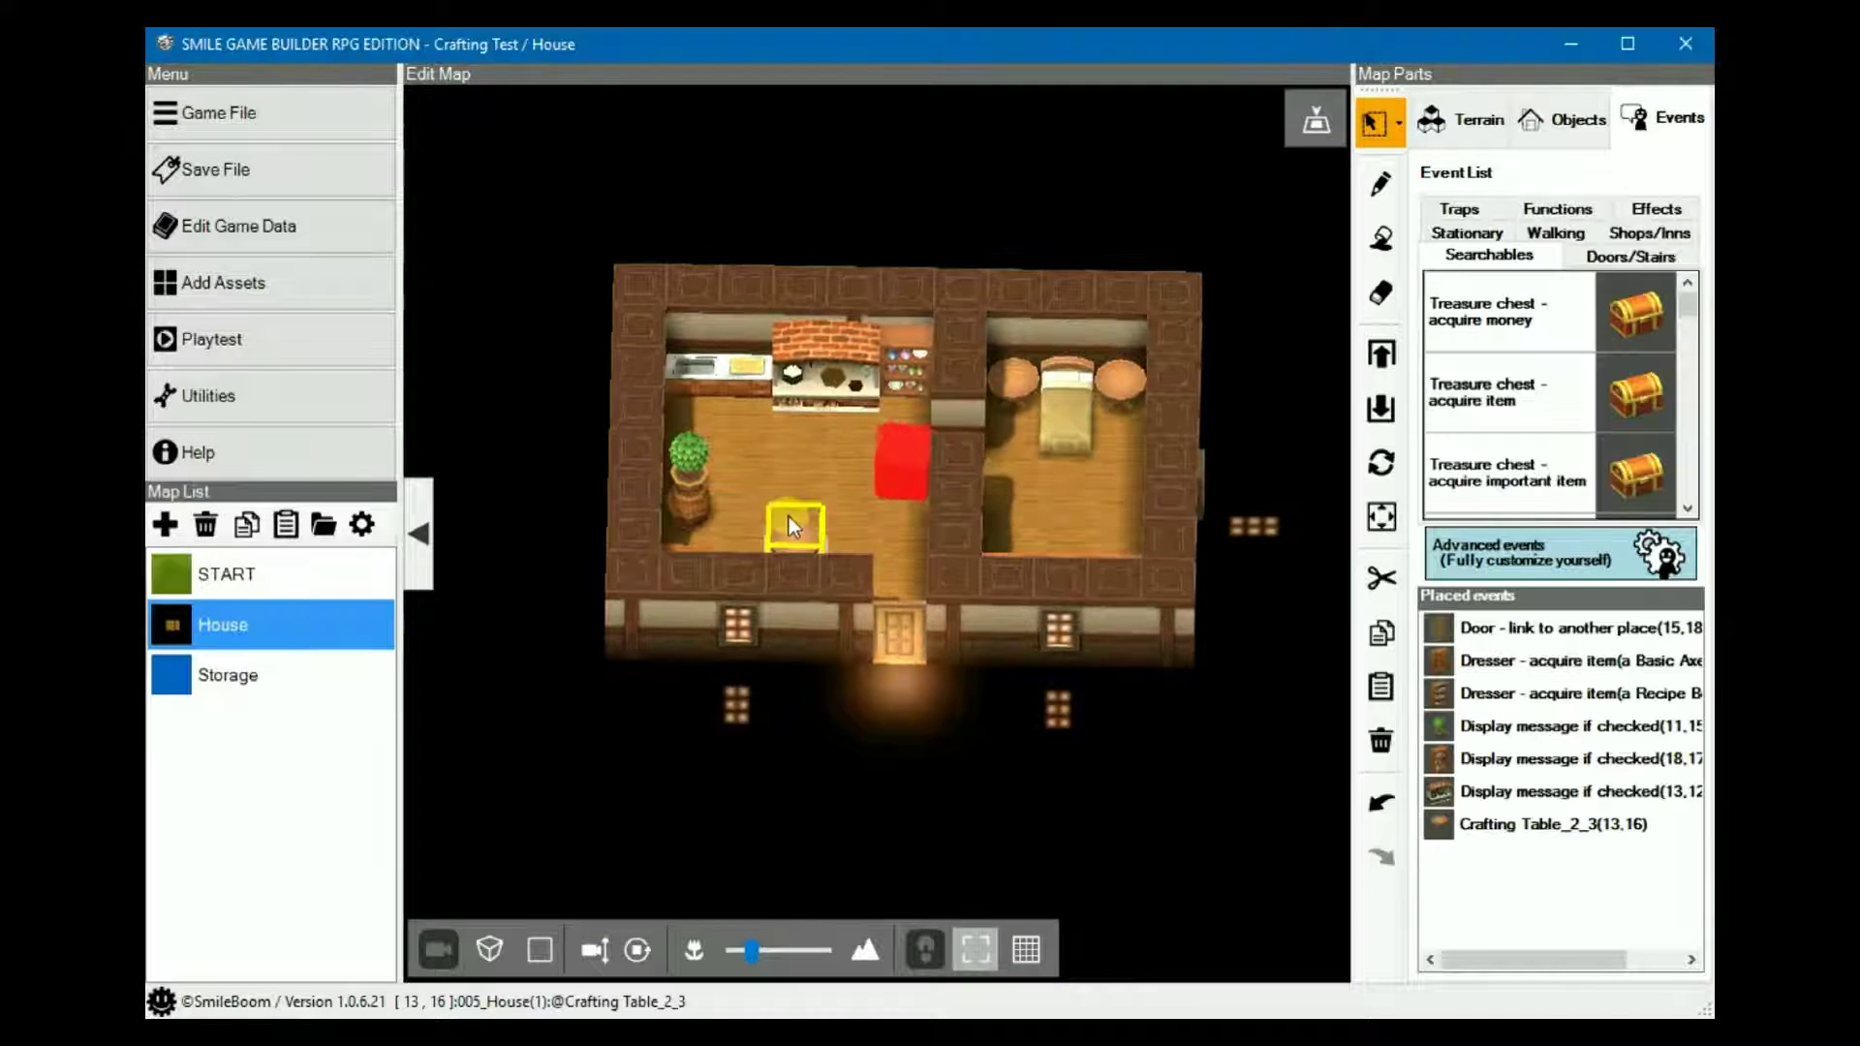
right_click(784, 530)
key("Escape")
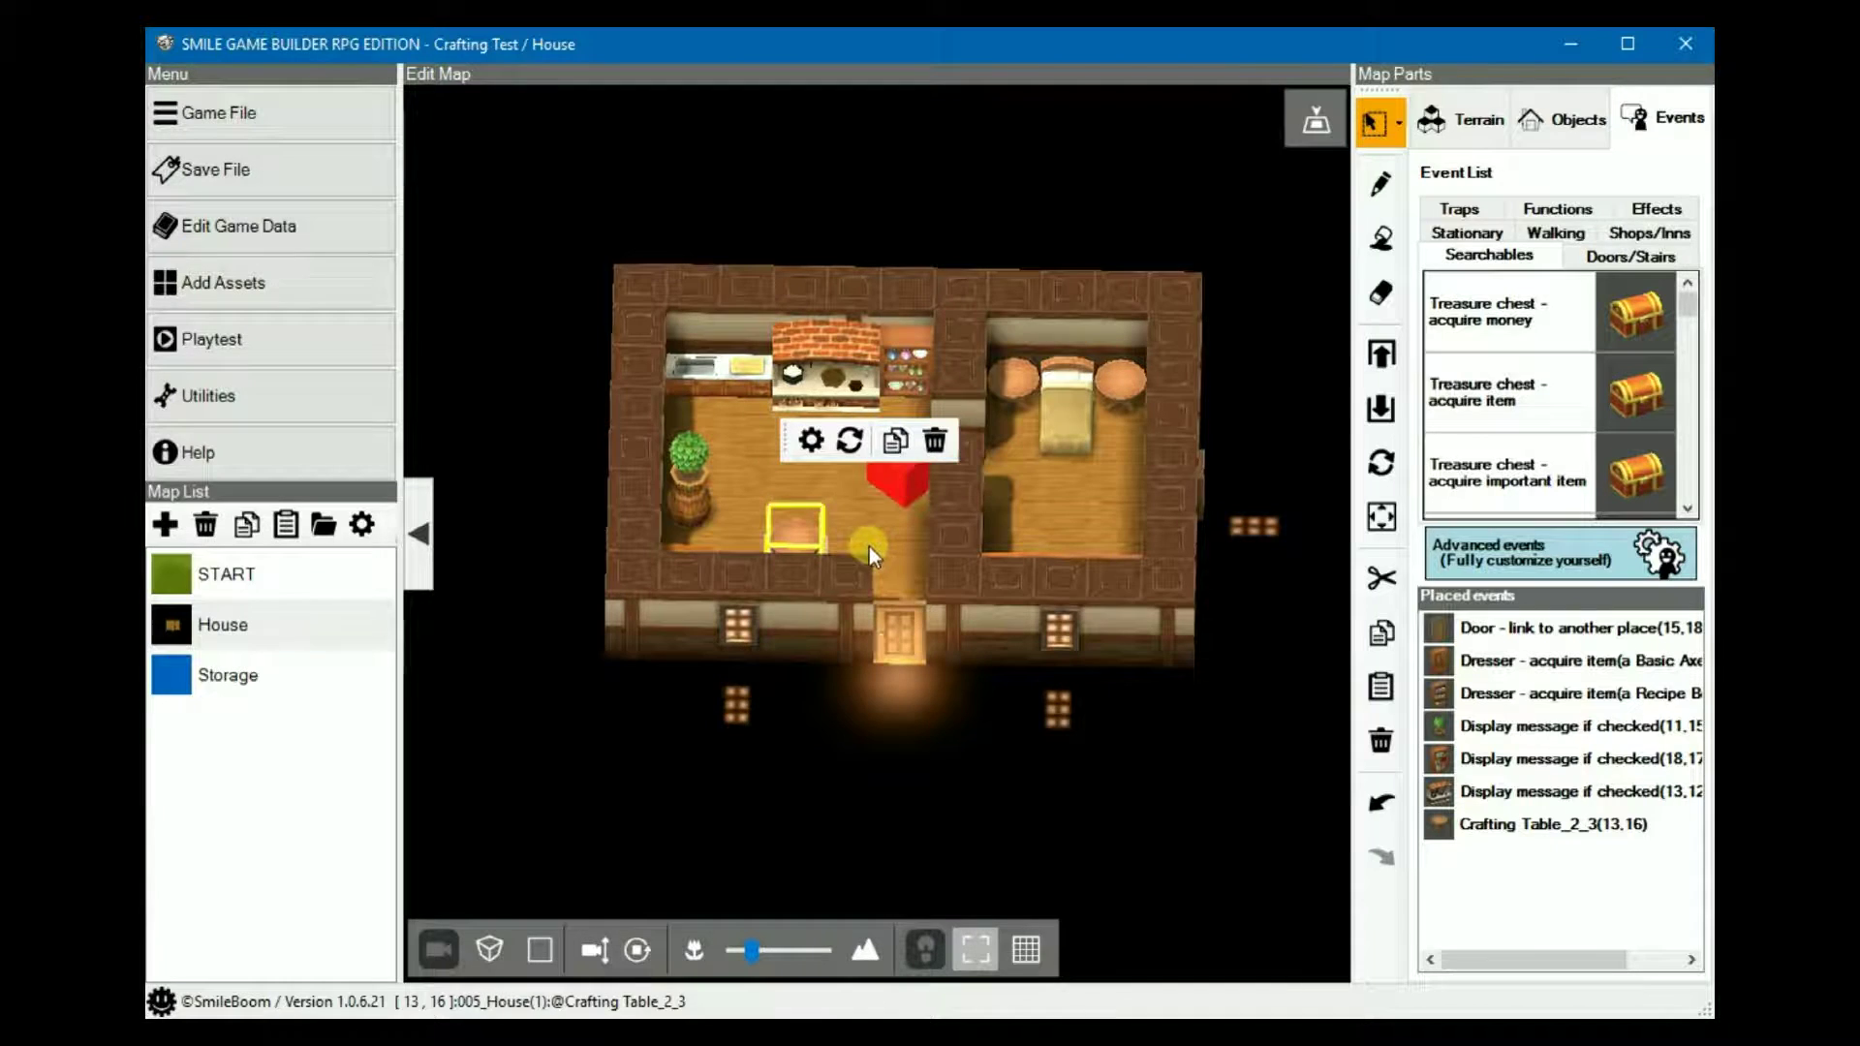
double_click(854, 546)
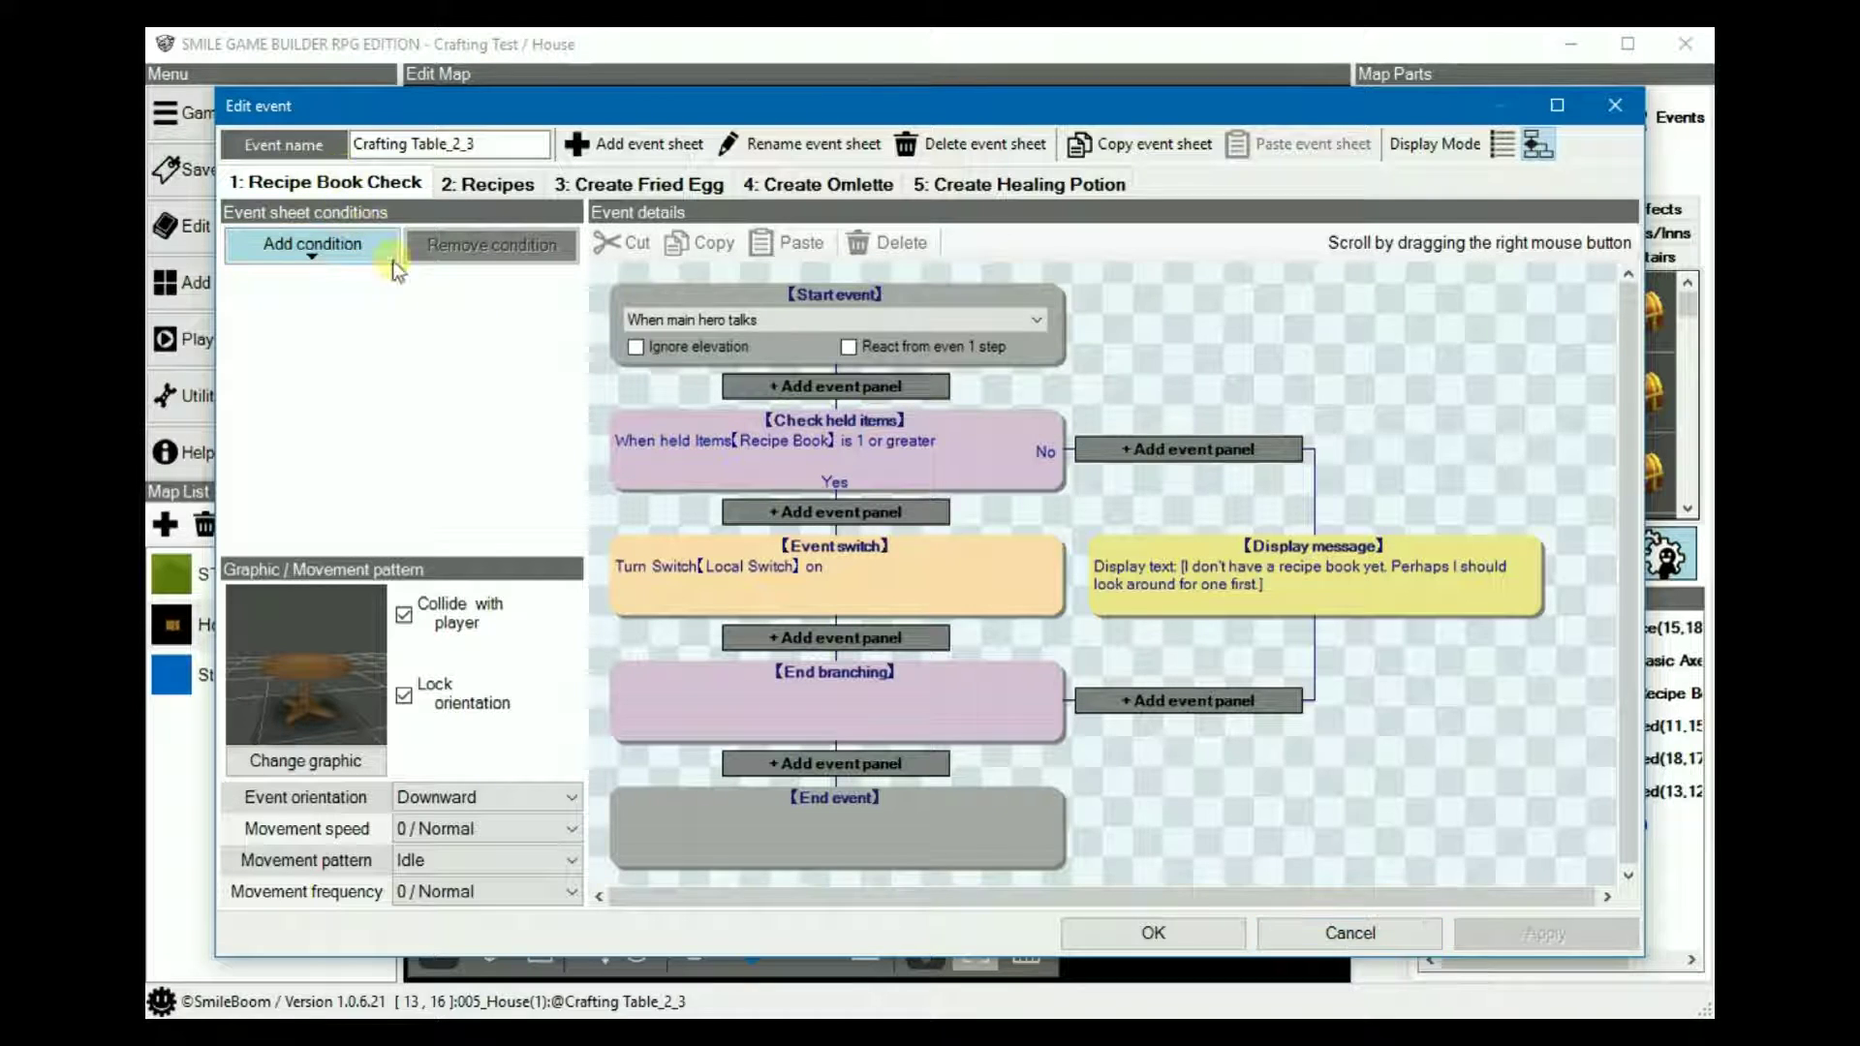
left_click(491, 185)
left_click(851, 426)
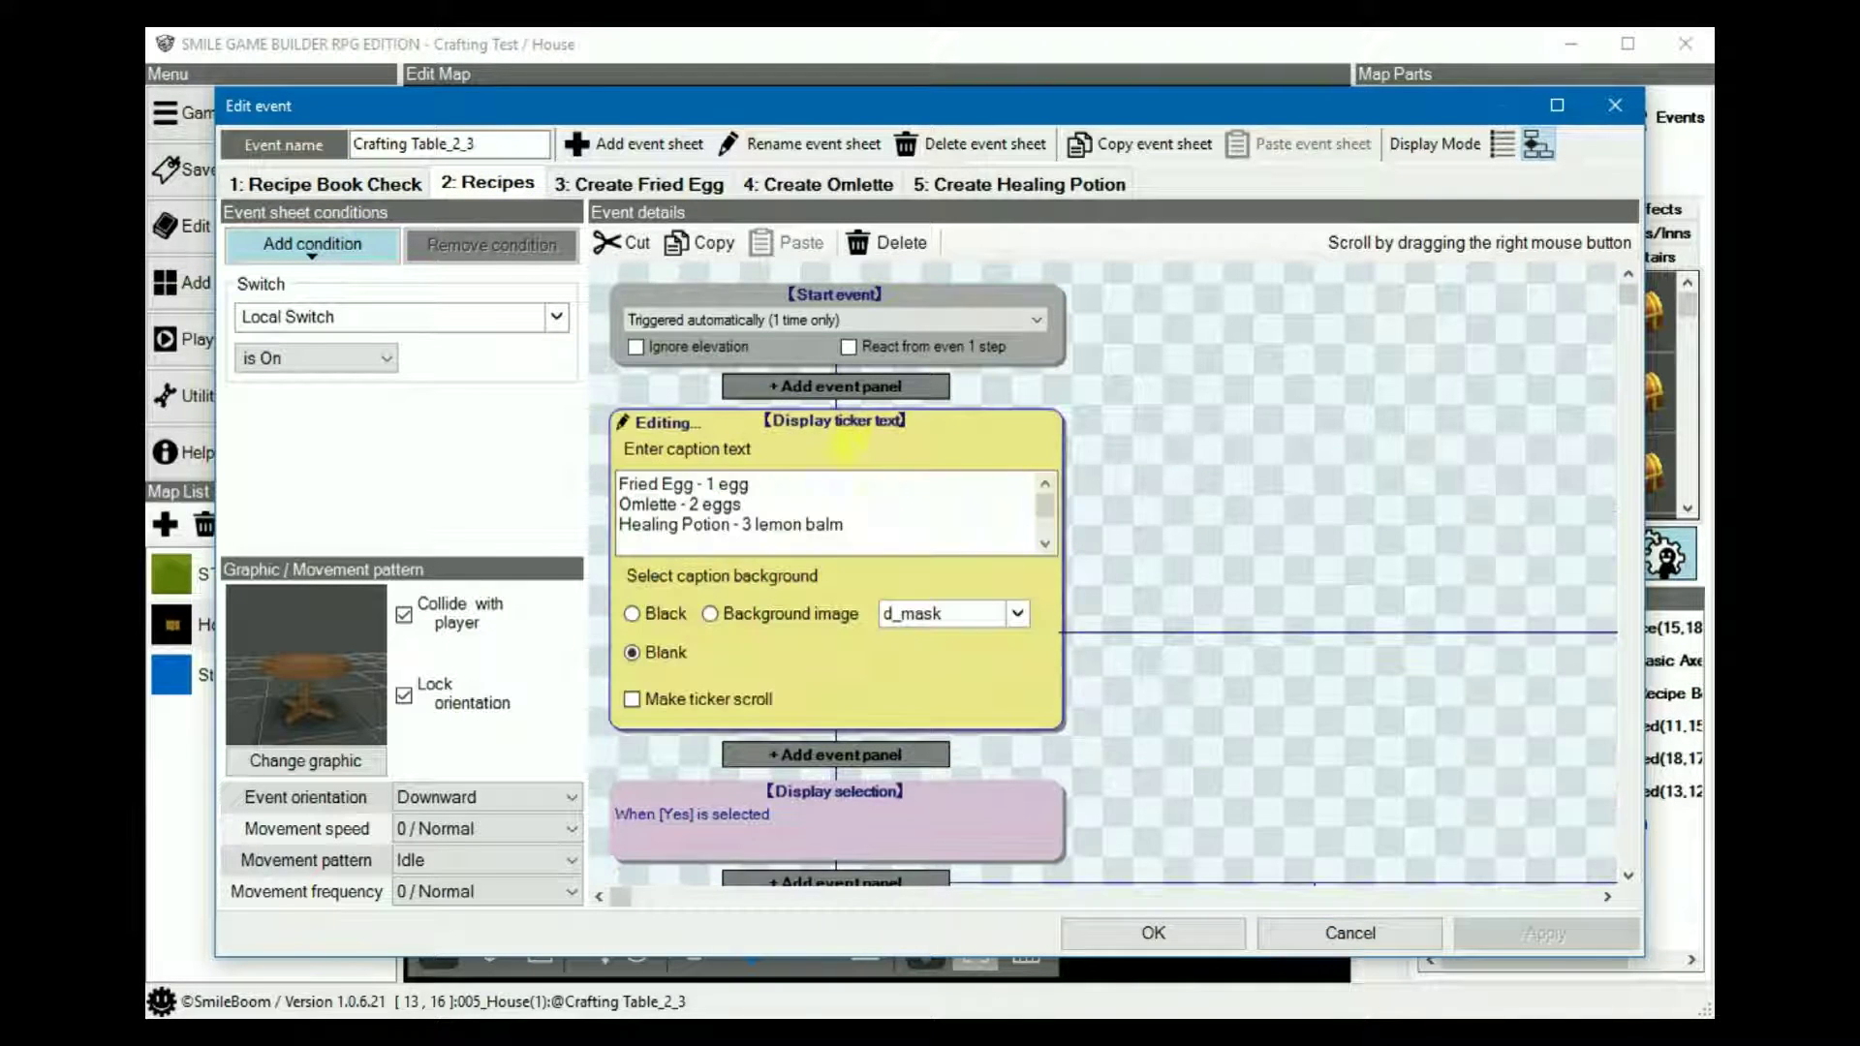
left_click(873, 521)
type("+")
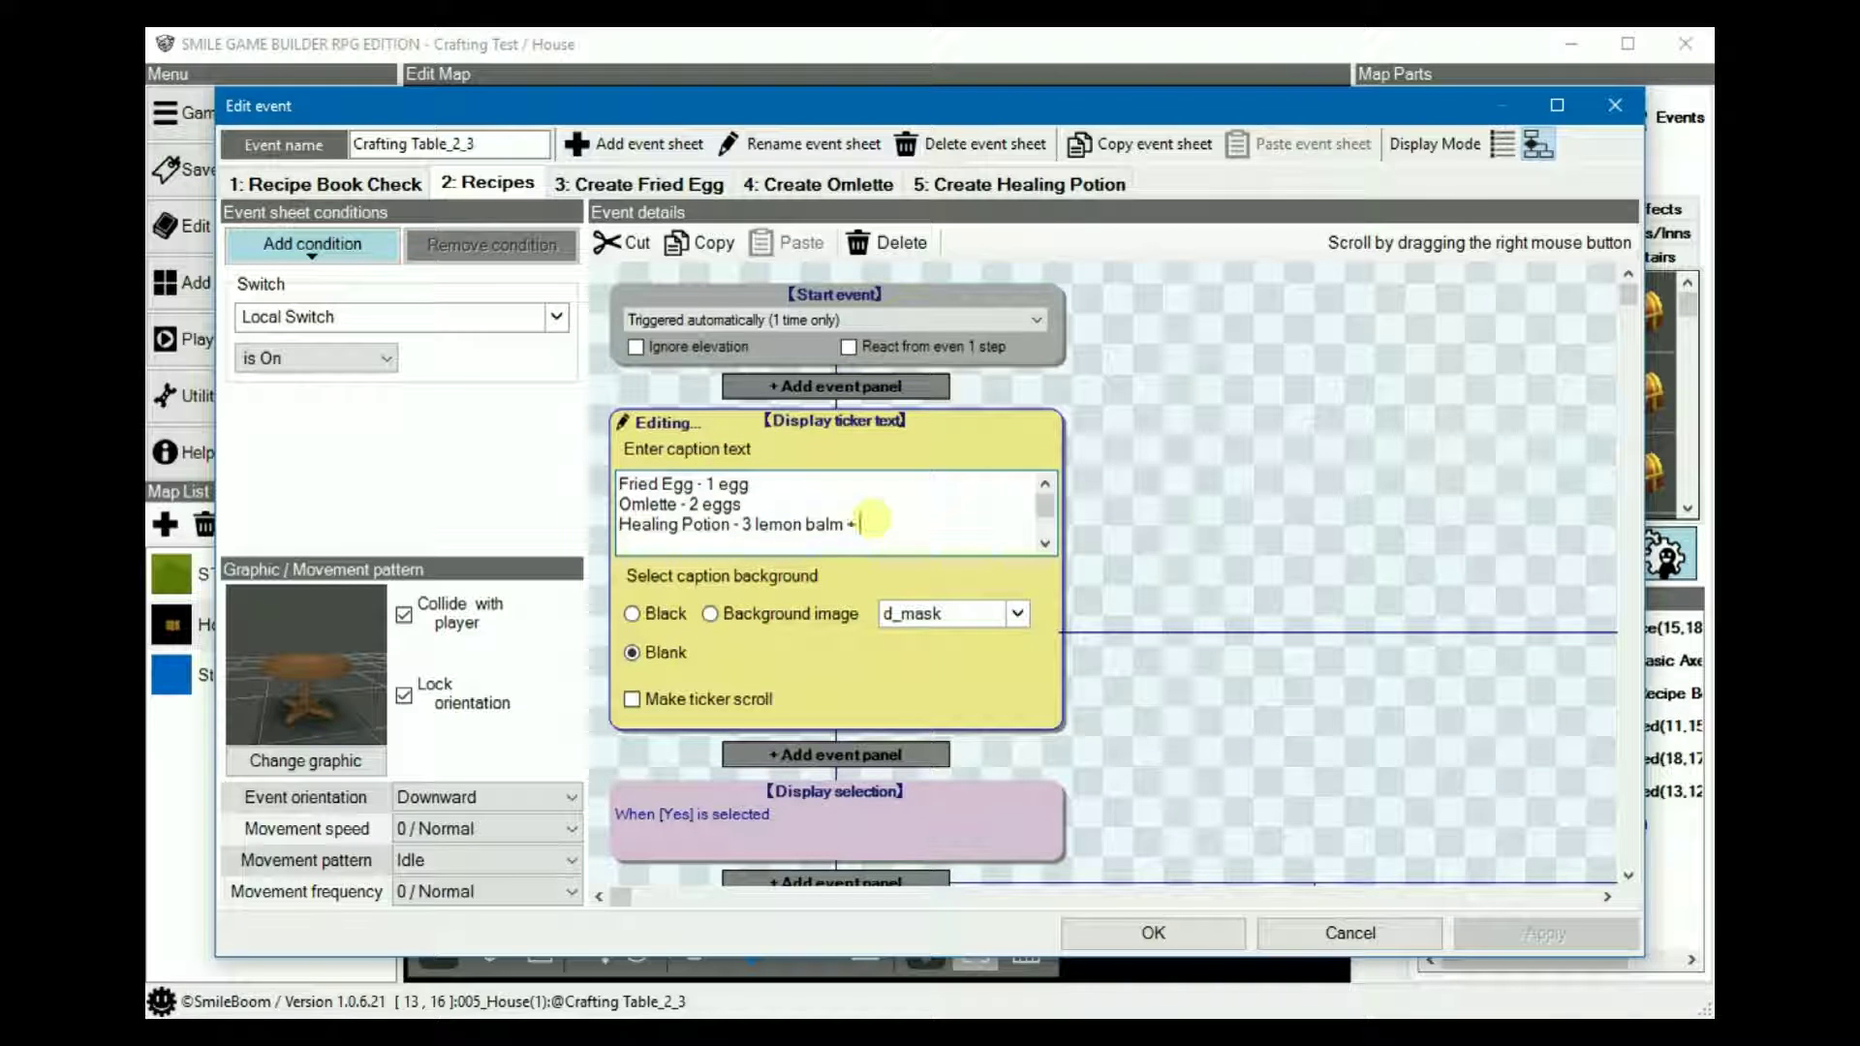
type(" 5 Moonflower")
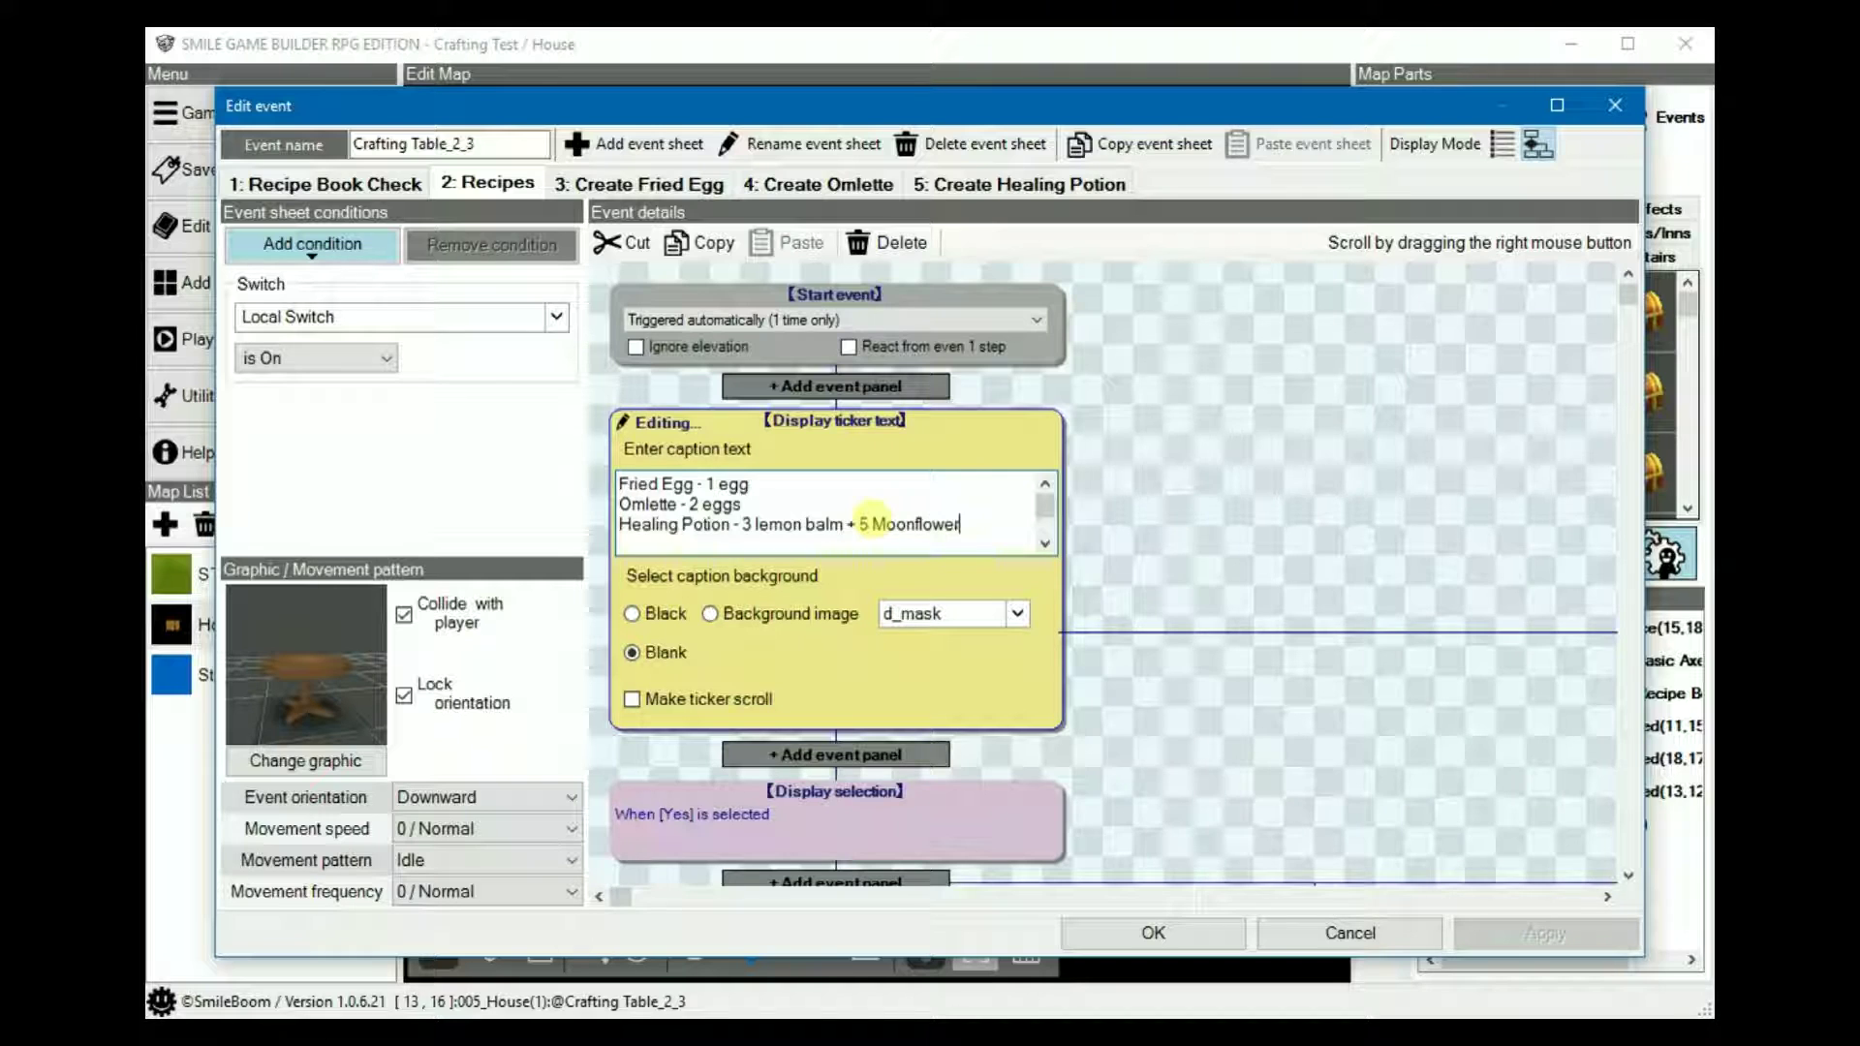
left_click(1276, 490)
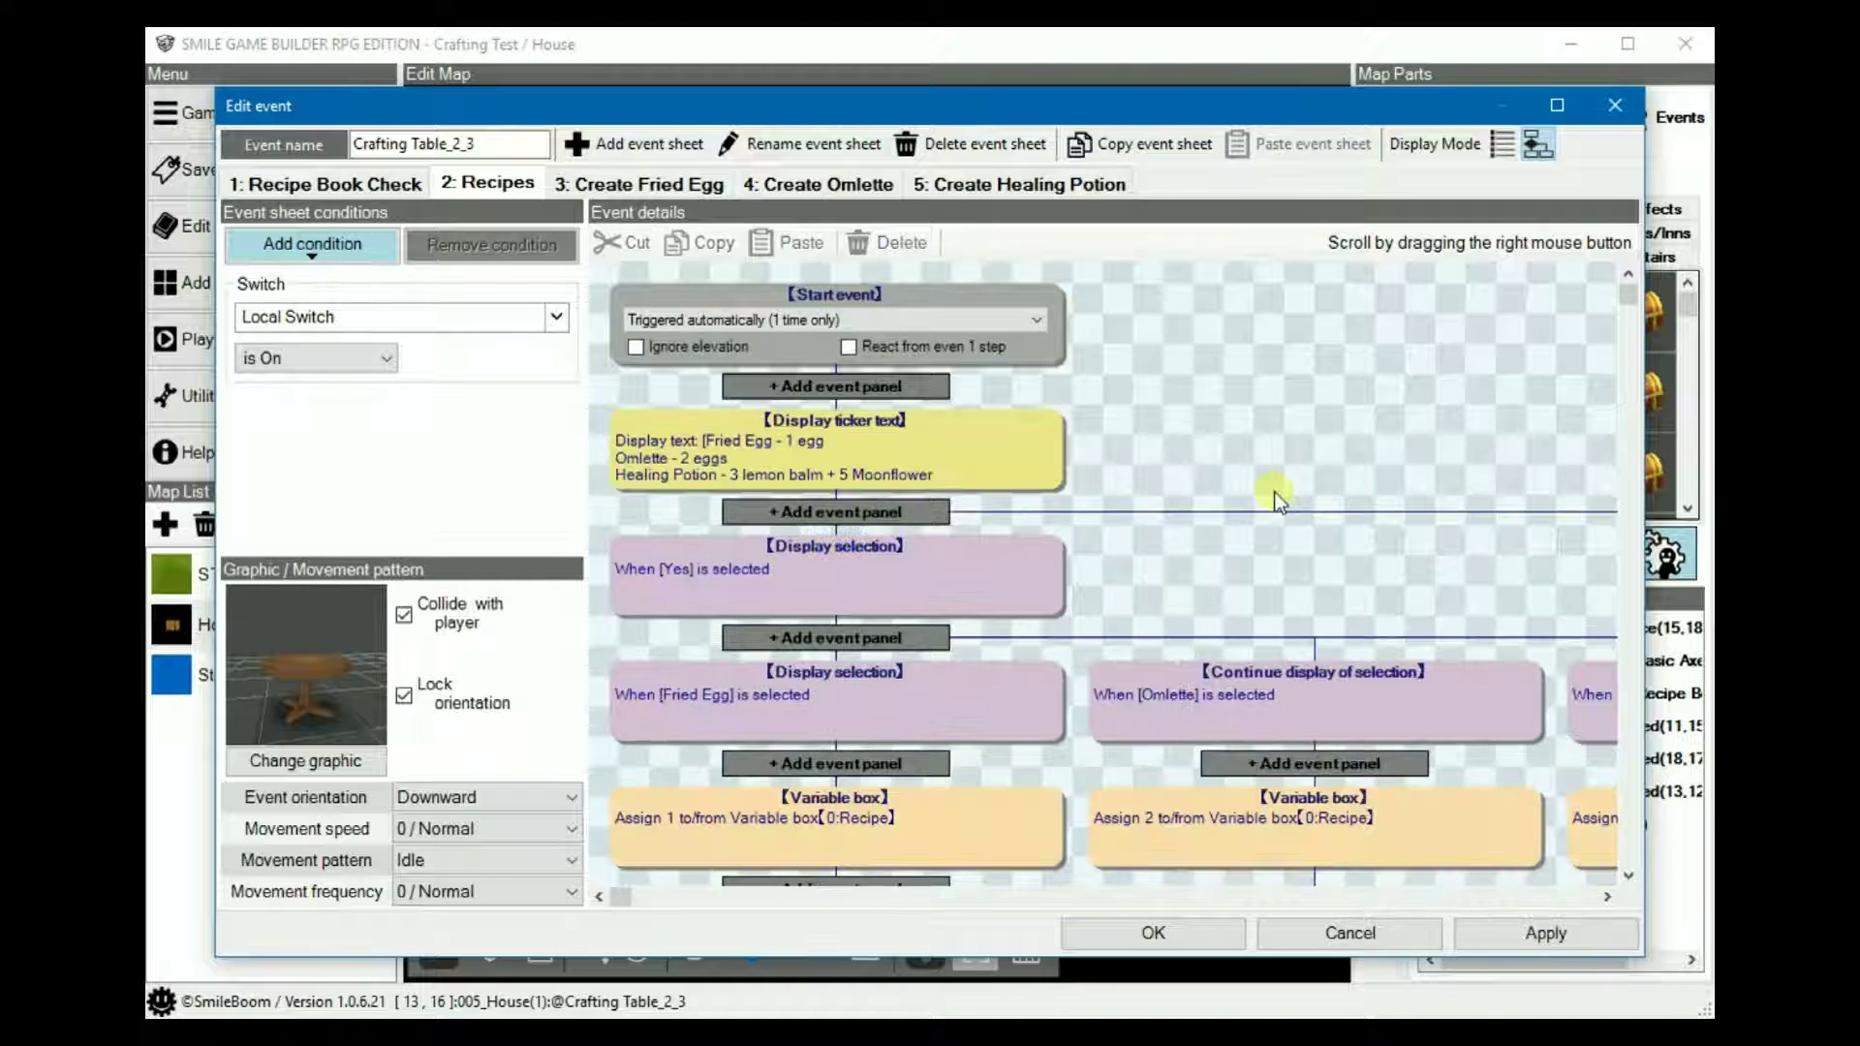
- On the Create Healing Potion sheet, replace 'ingredients' with 'lemon balm.' in the failure message
left_click(1040, 185)
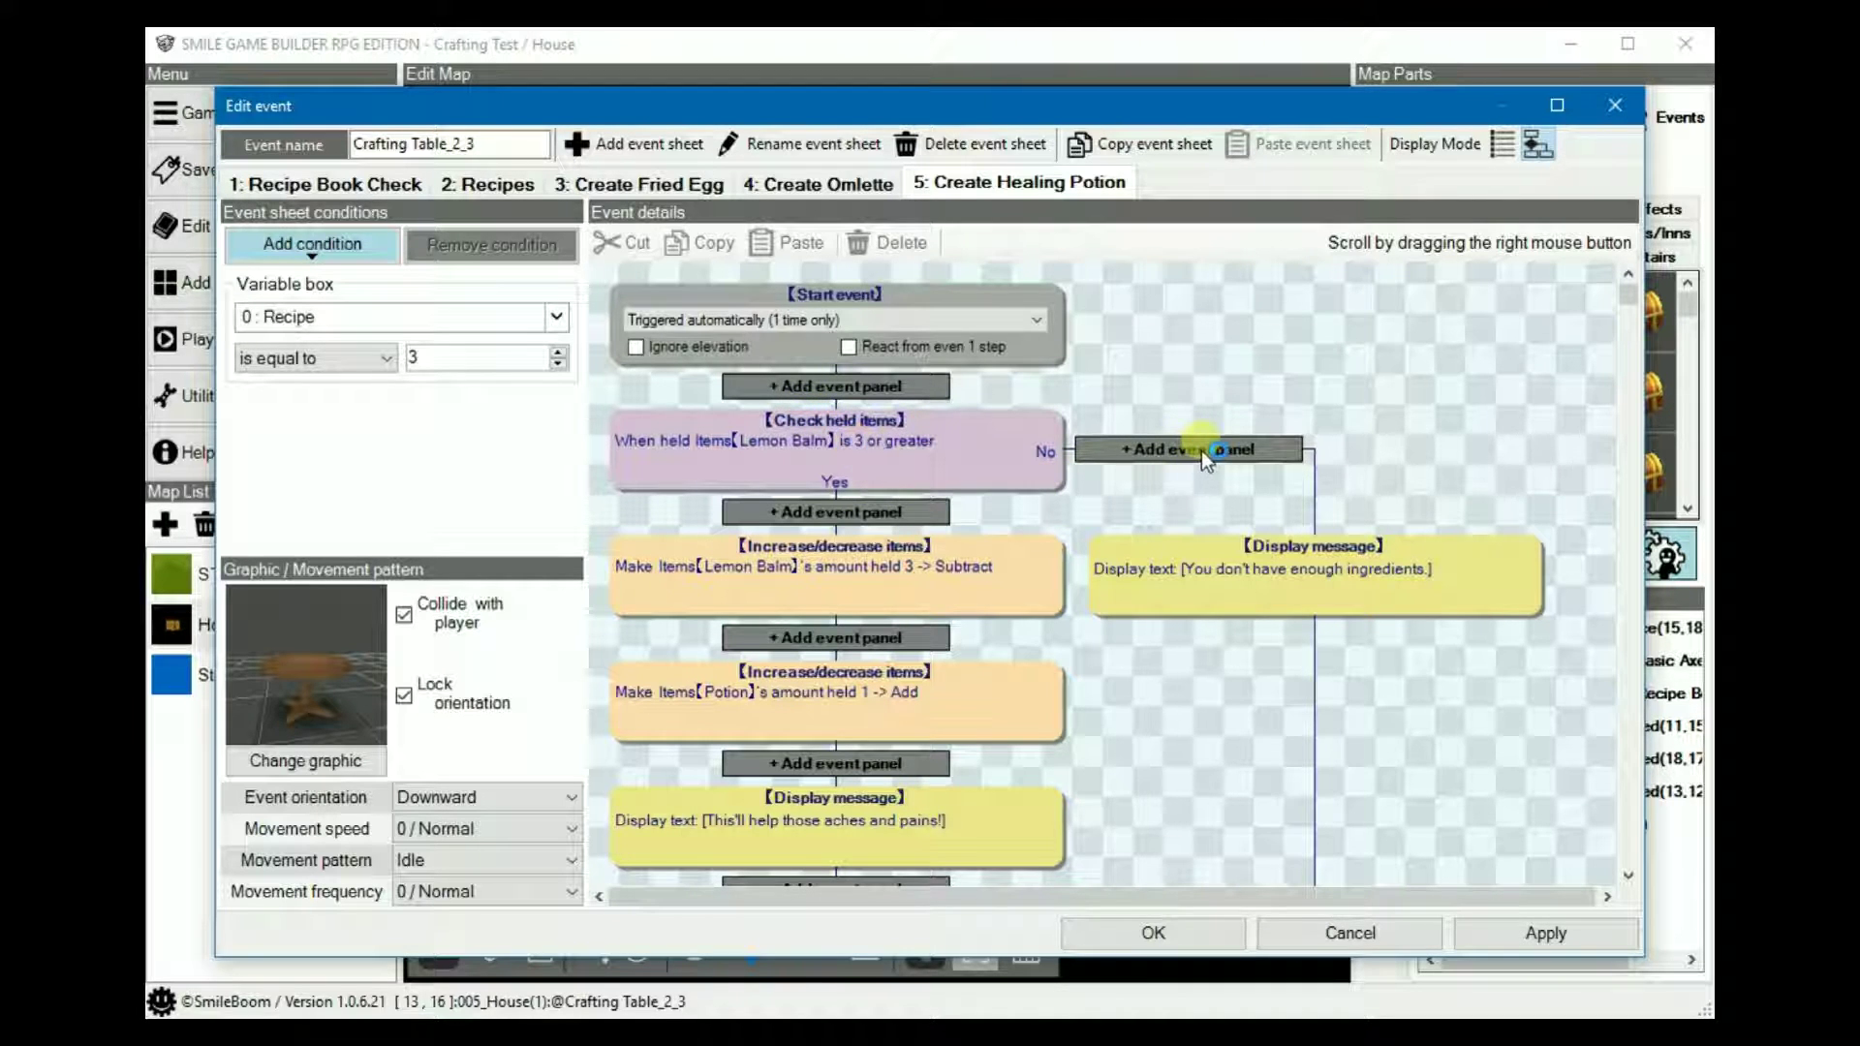
left_click(1301, 568)
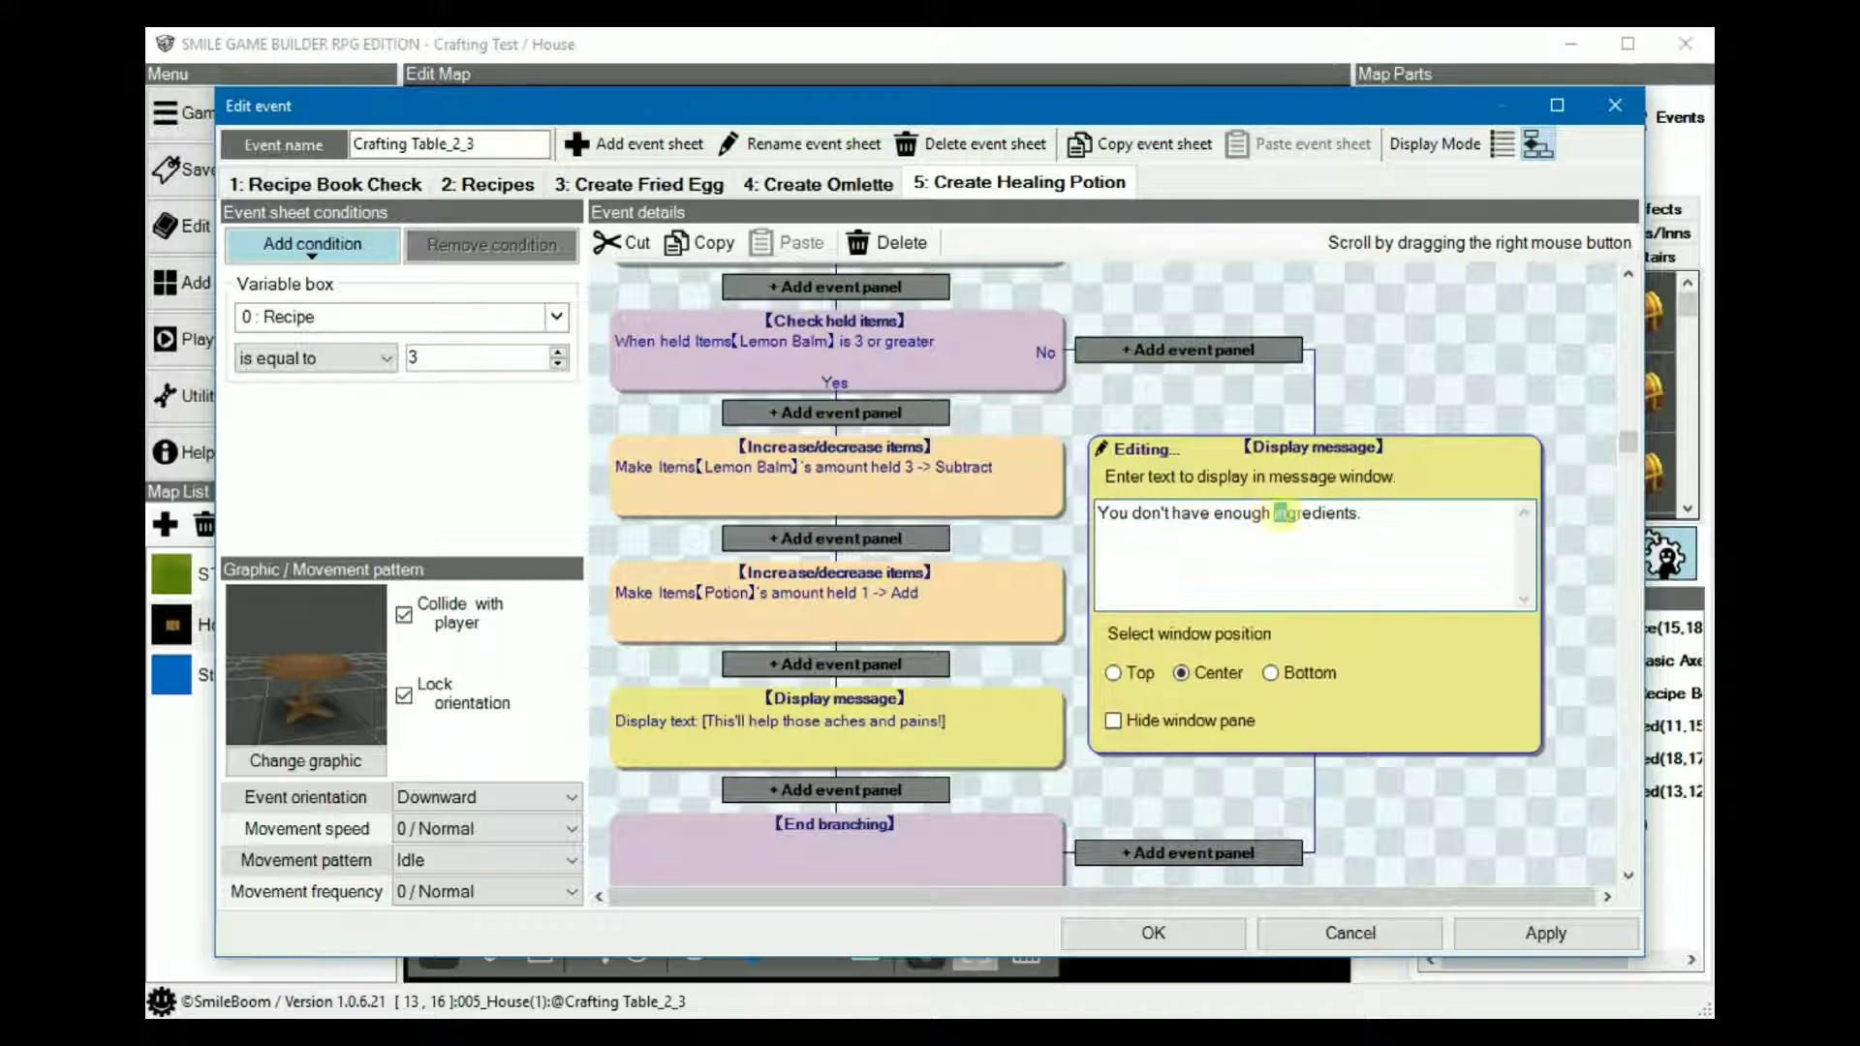
left_click_drag(1273, 512, 1348, 513)
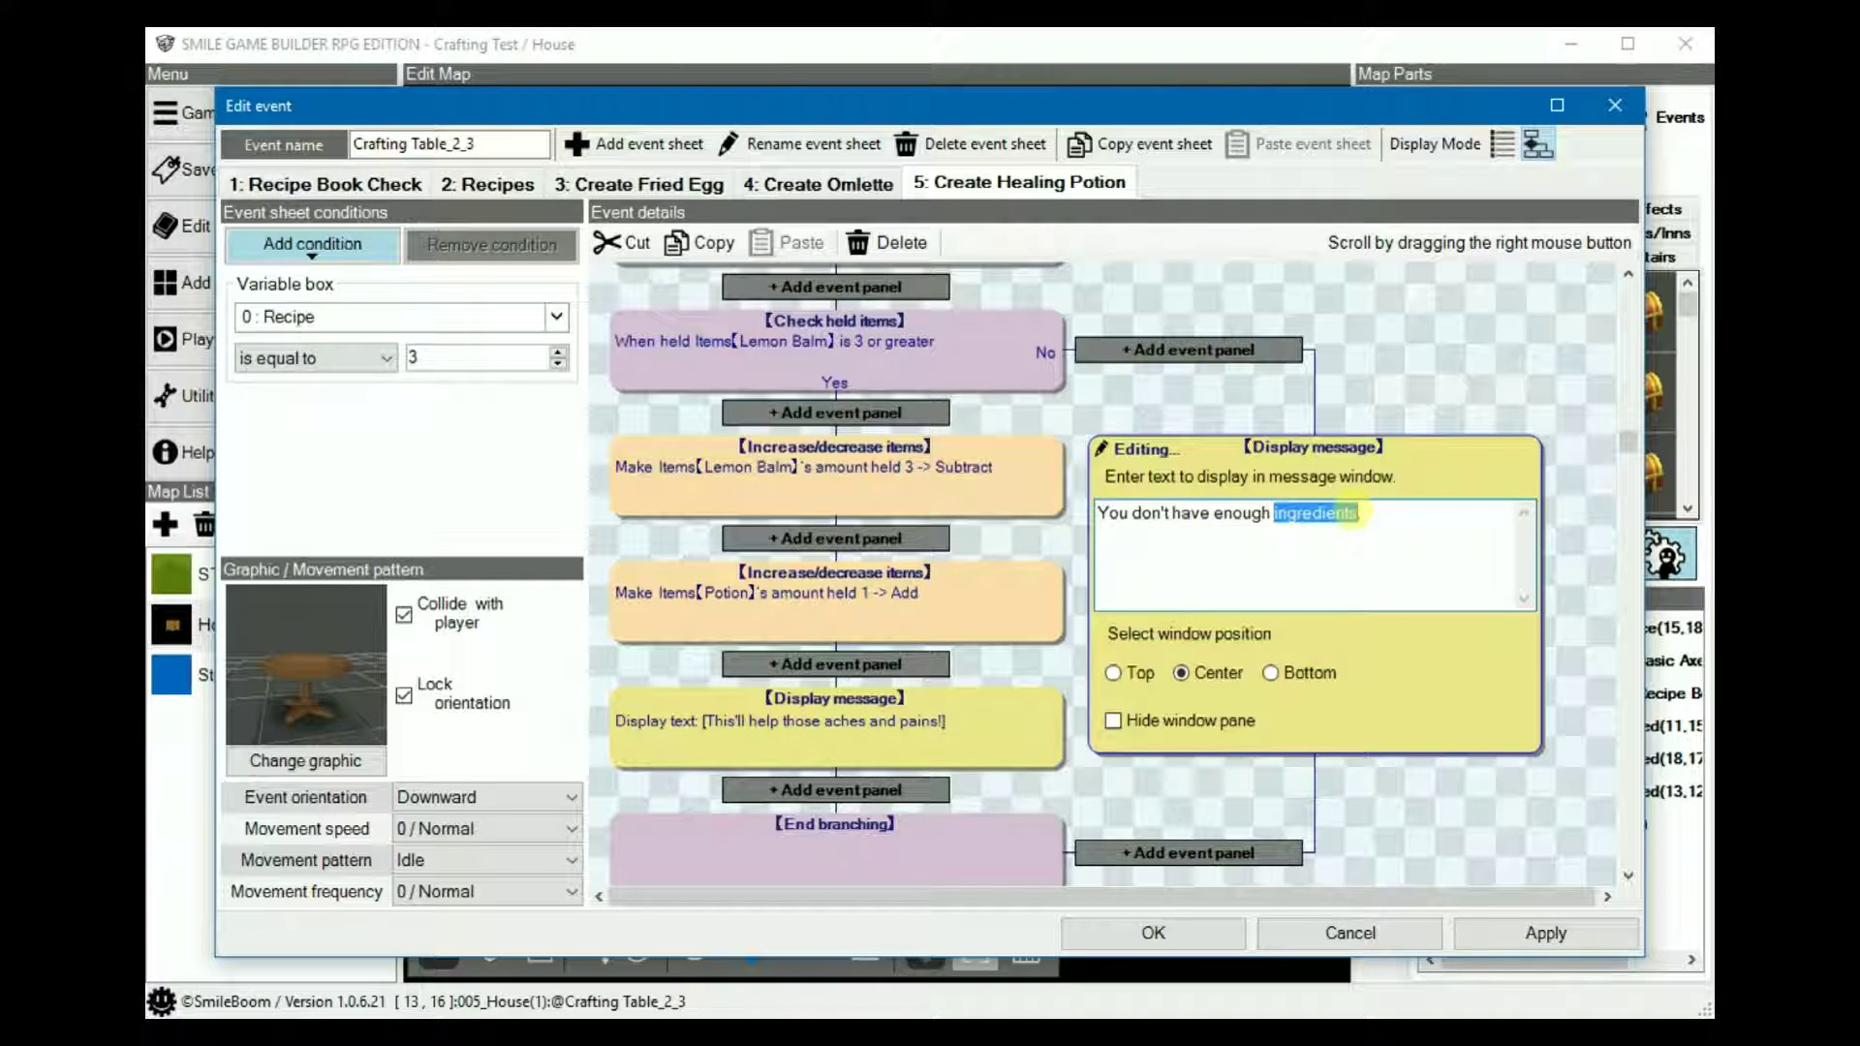
key("BackSpace")
type("lemon balm")
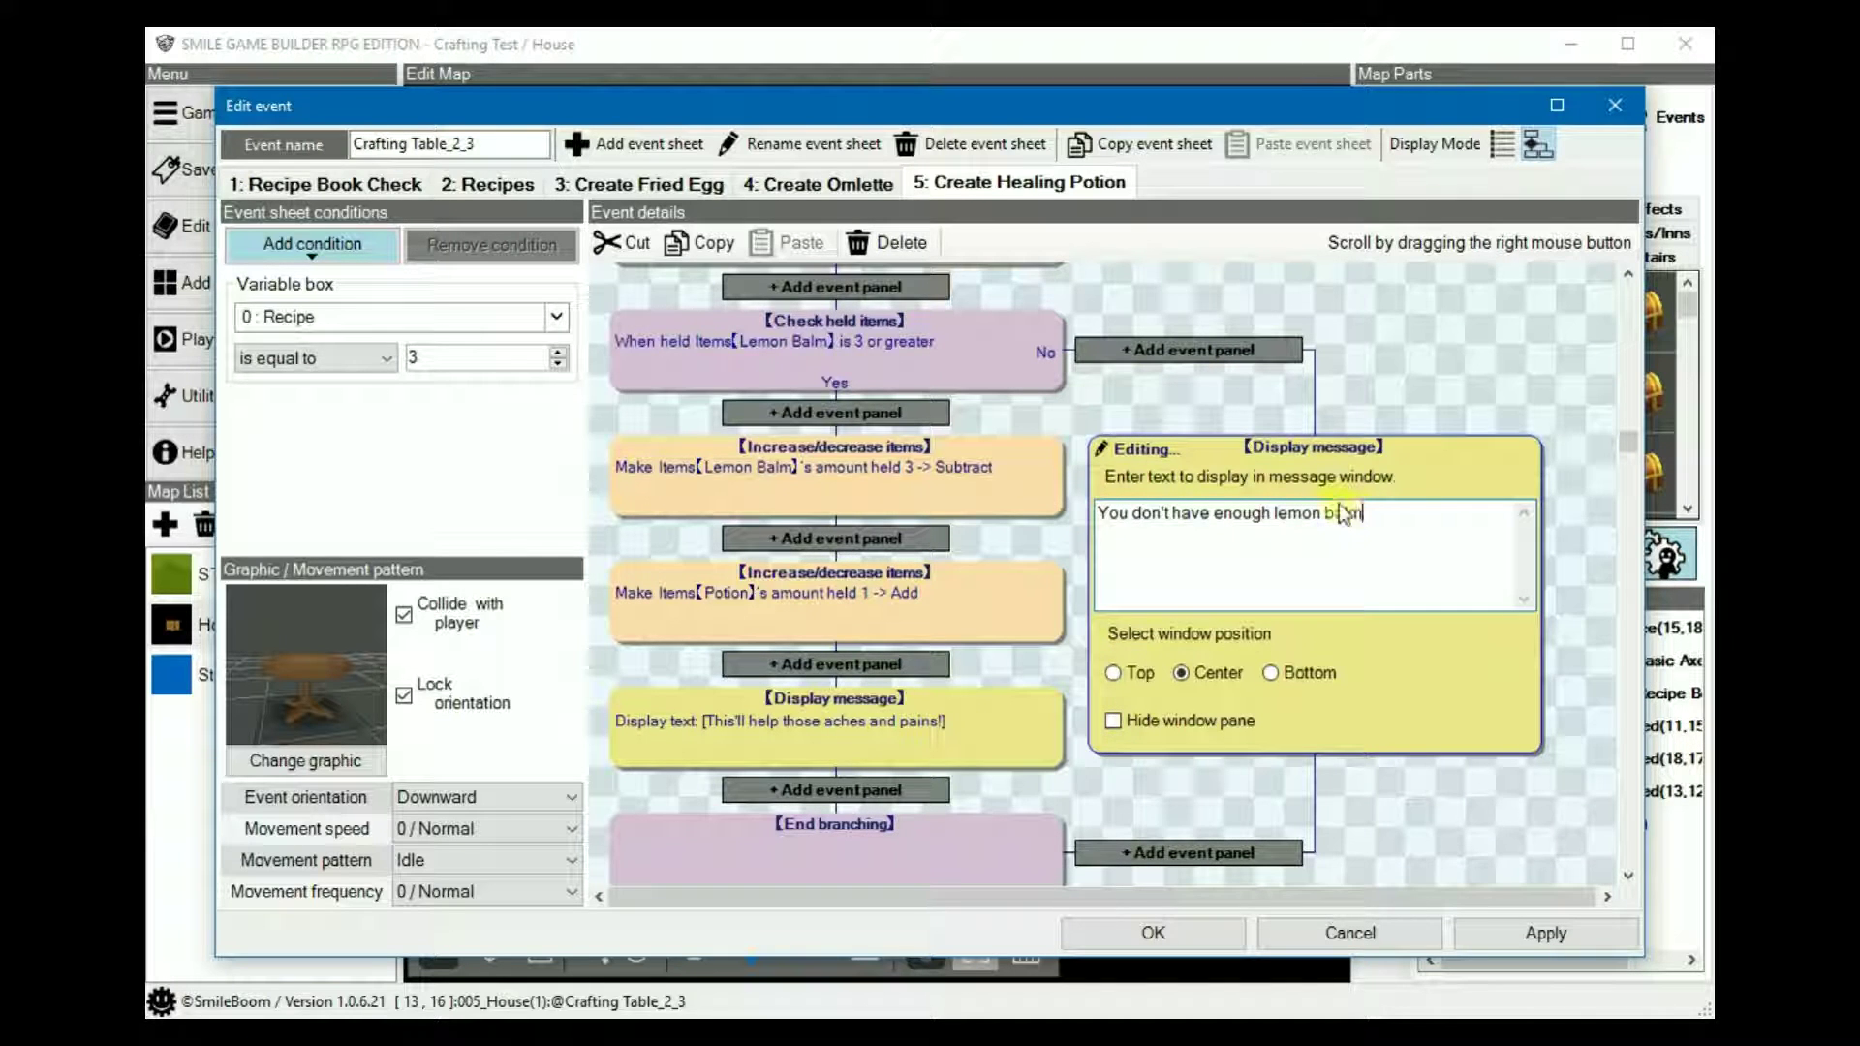
type(".")
- Add a Check held items condition under the lemon balm check's Yes branch
left_click(1582, 421)
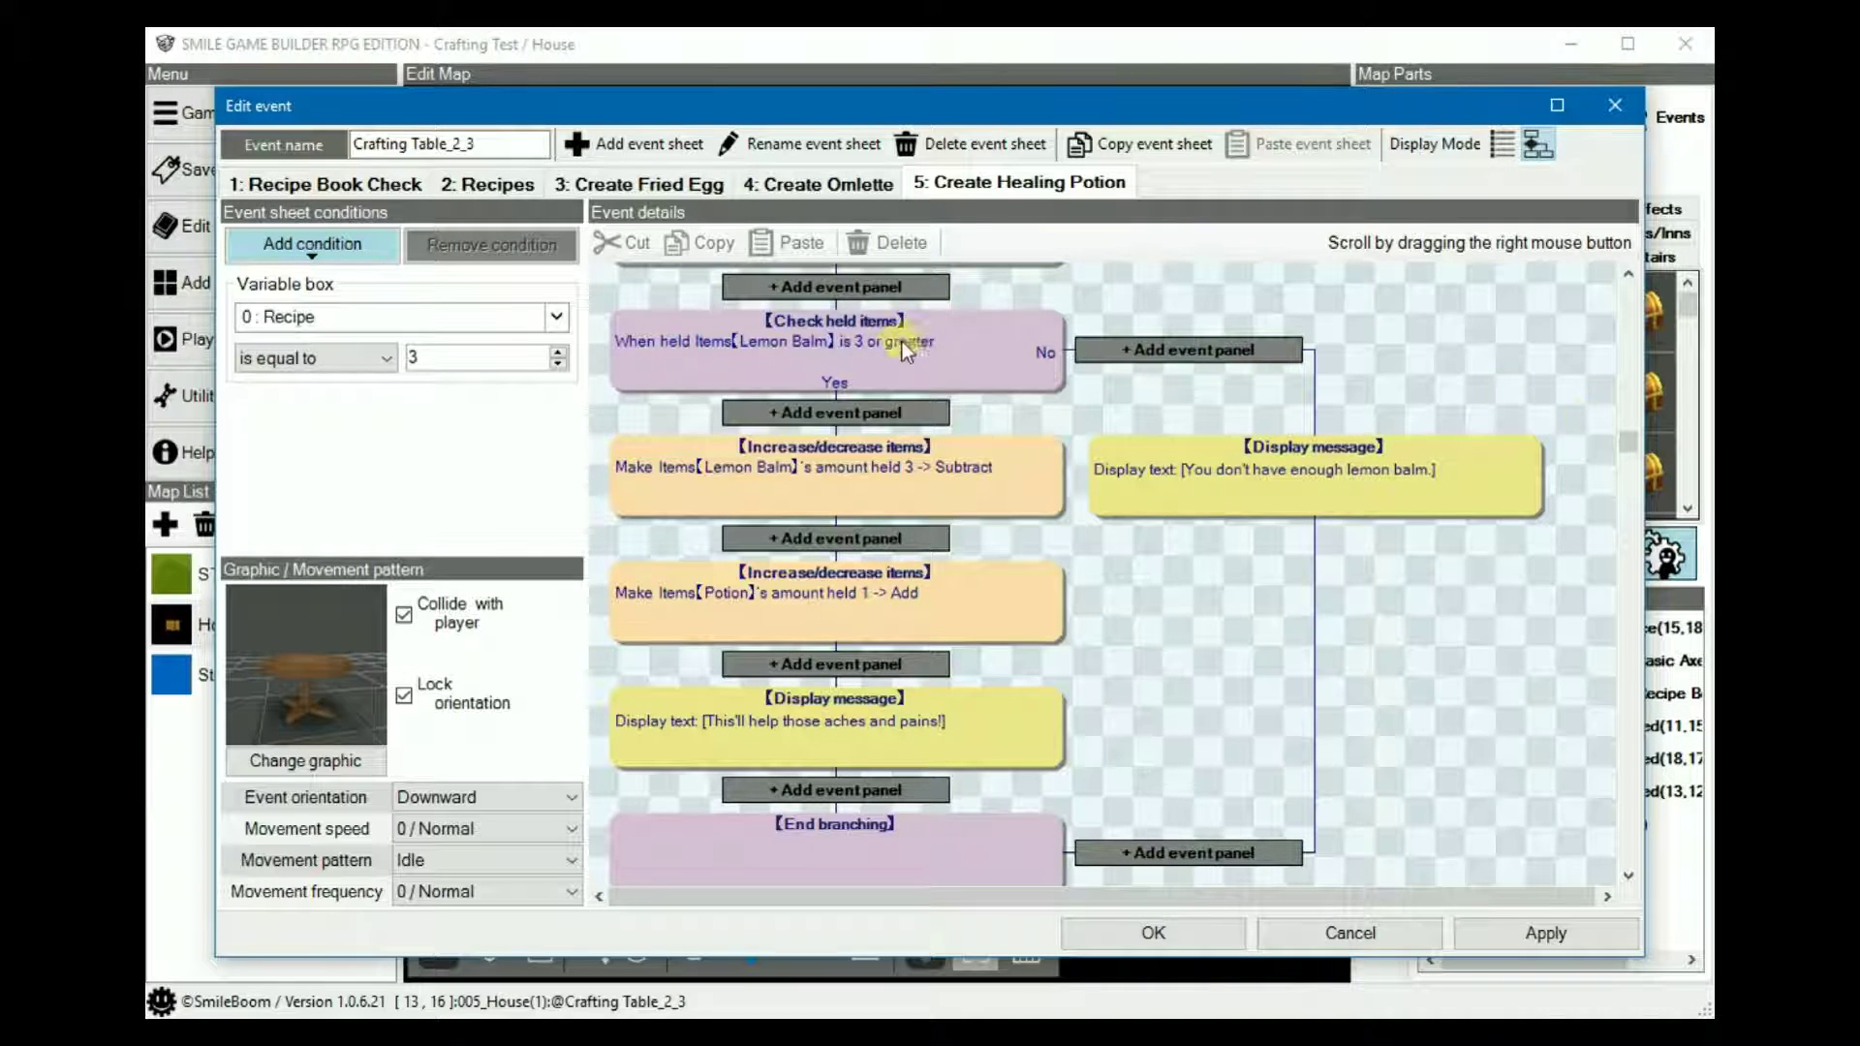
left_click(862, 420)
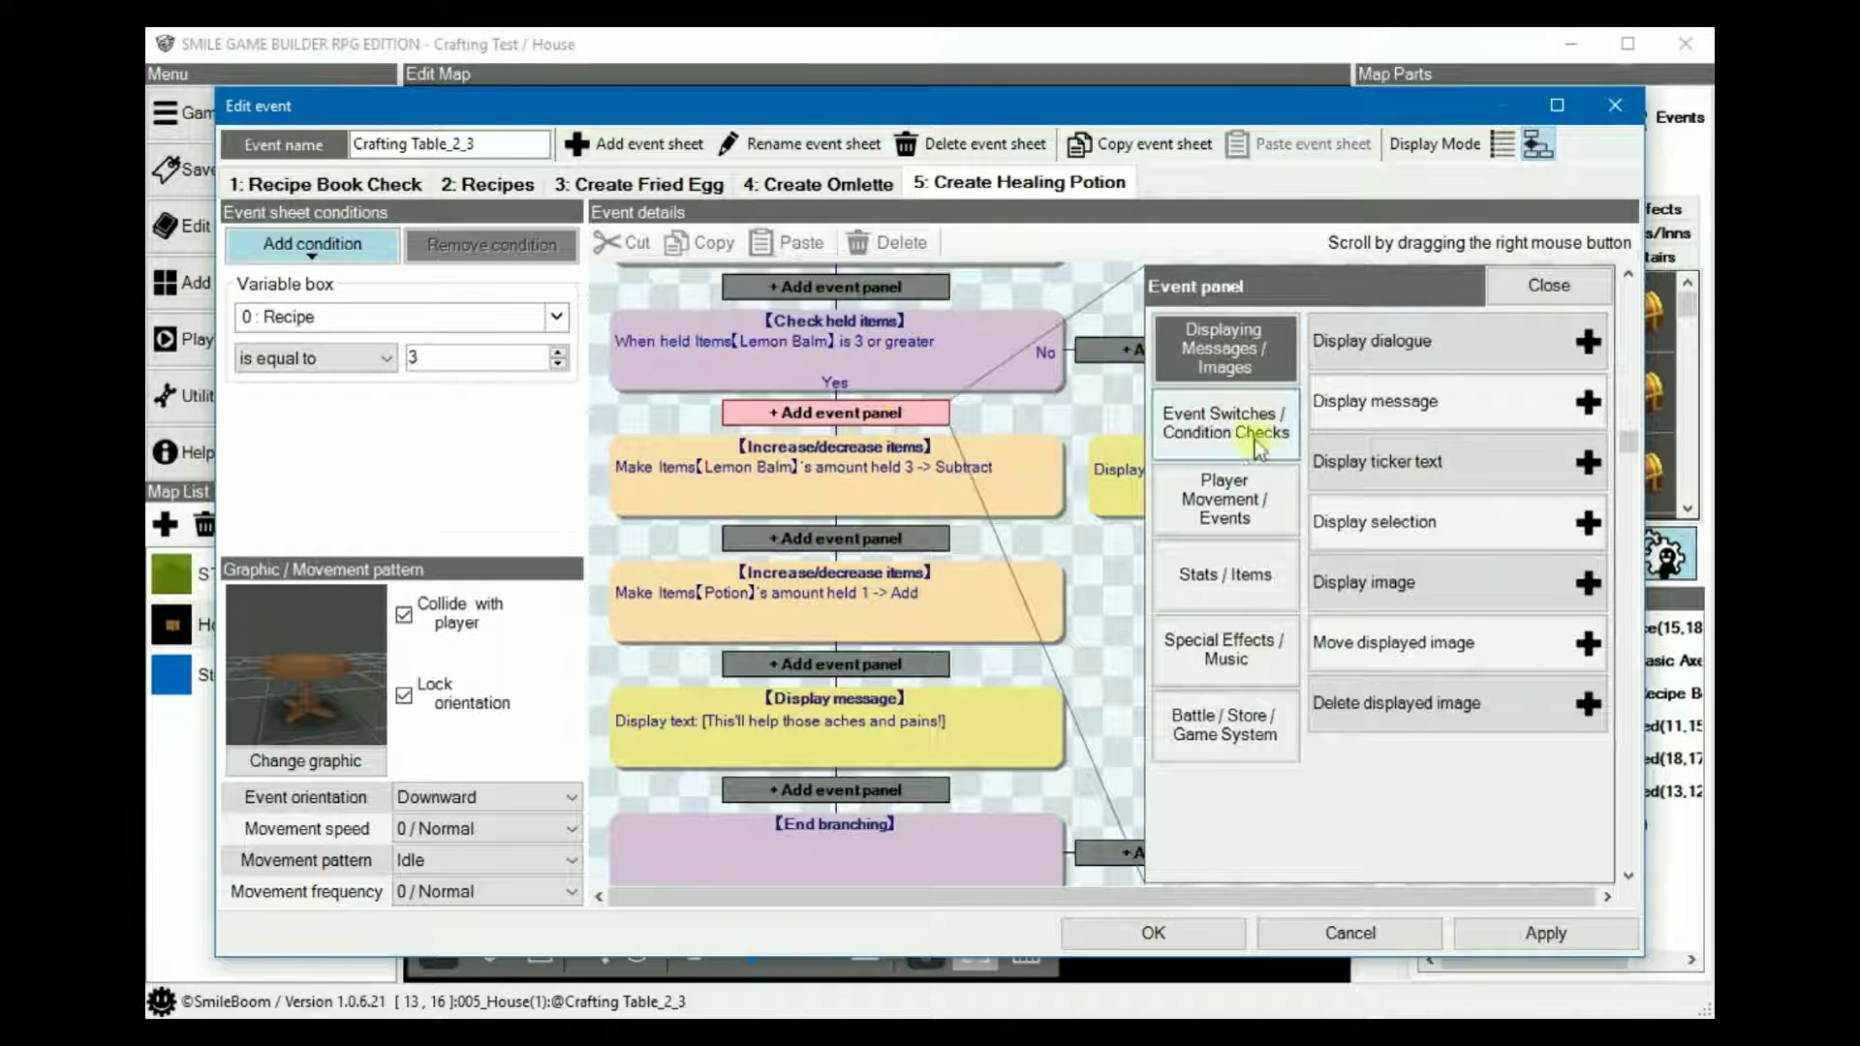
left_click(1249, 432)
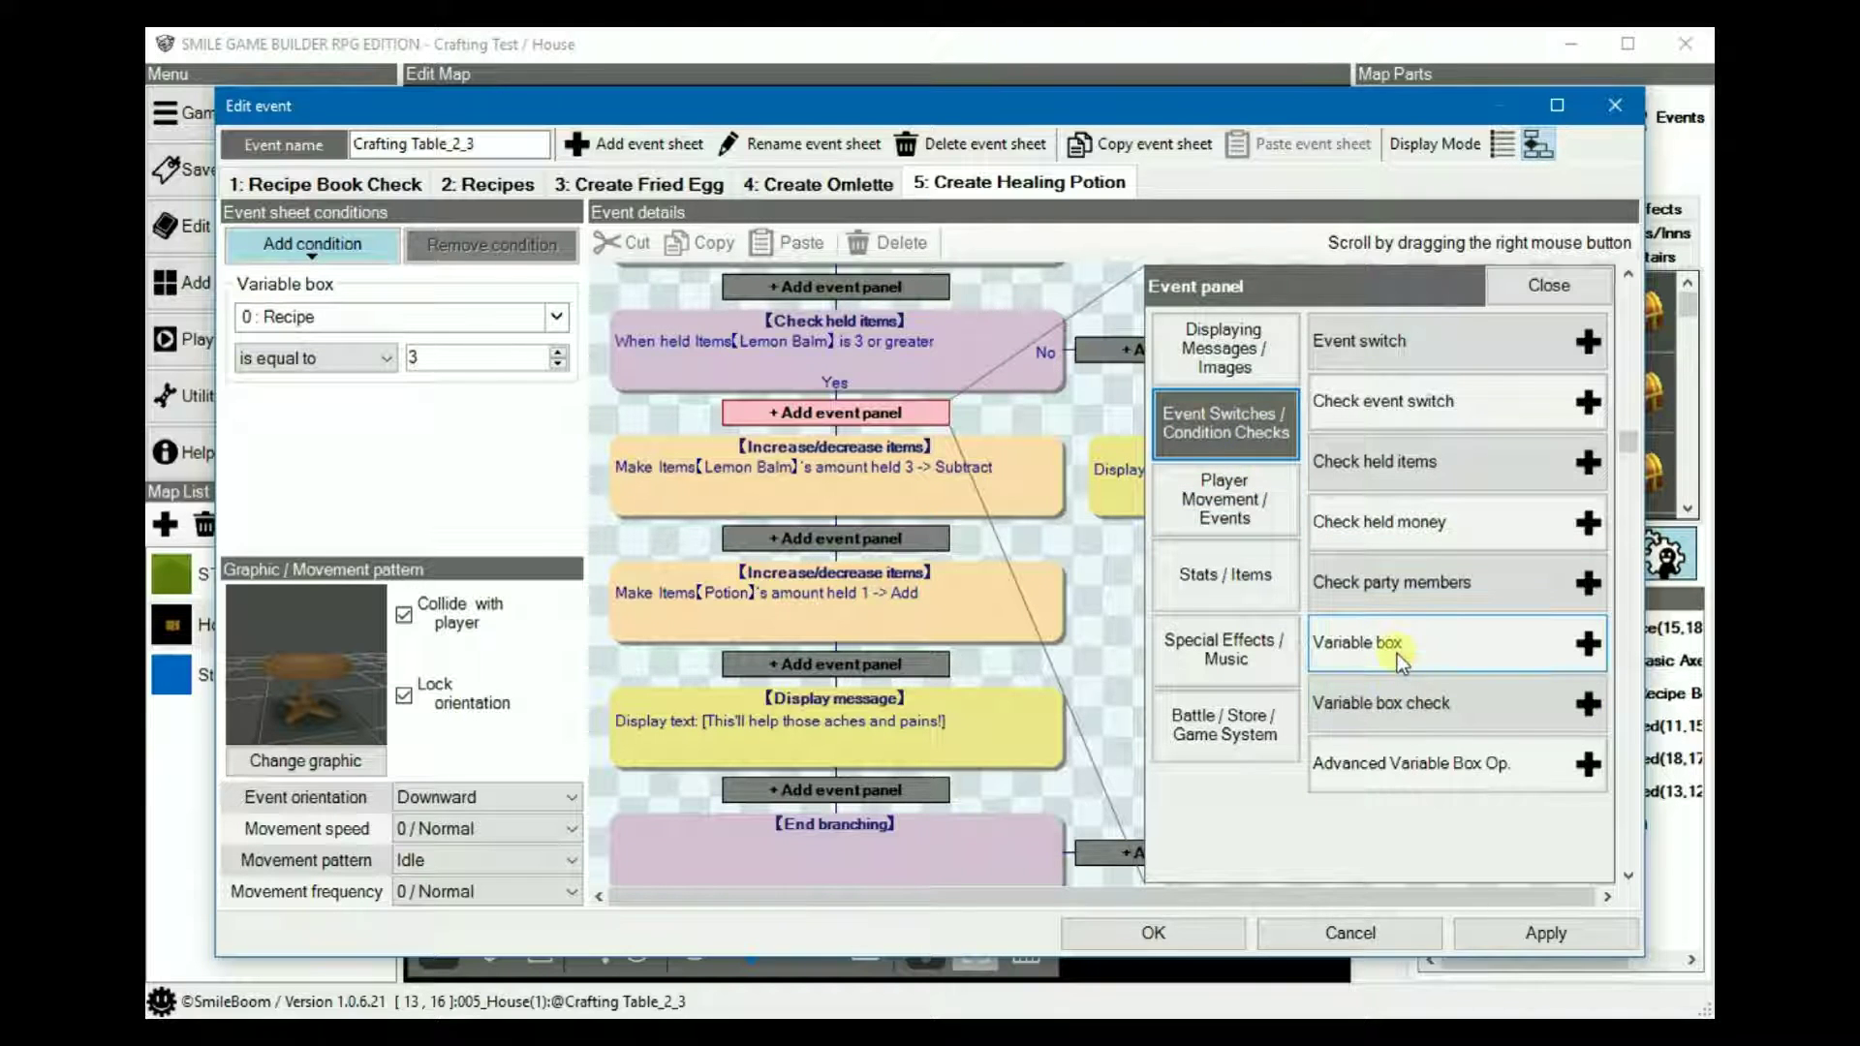
left_click(1403, 461)
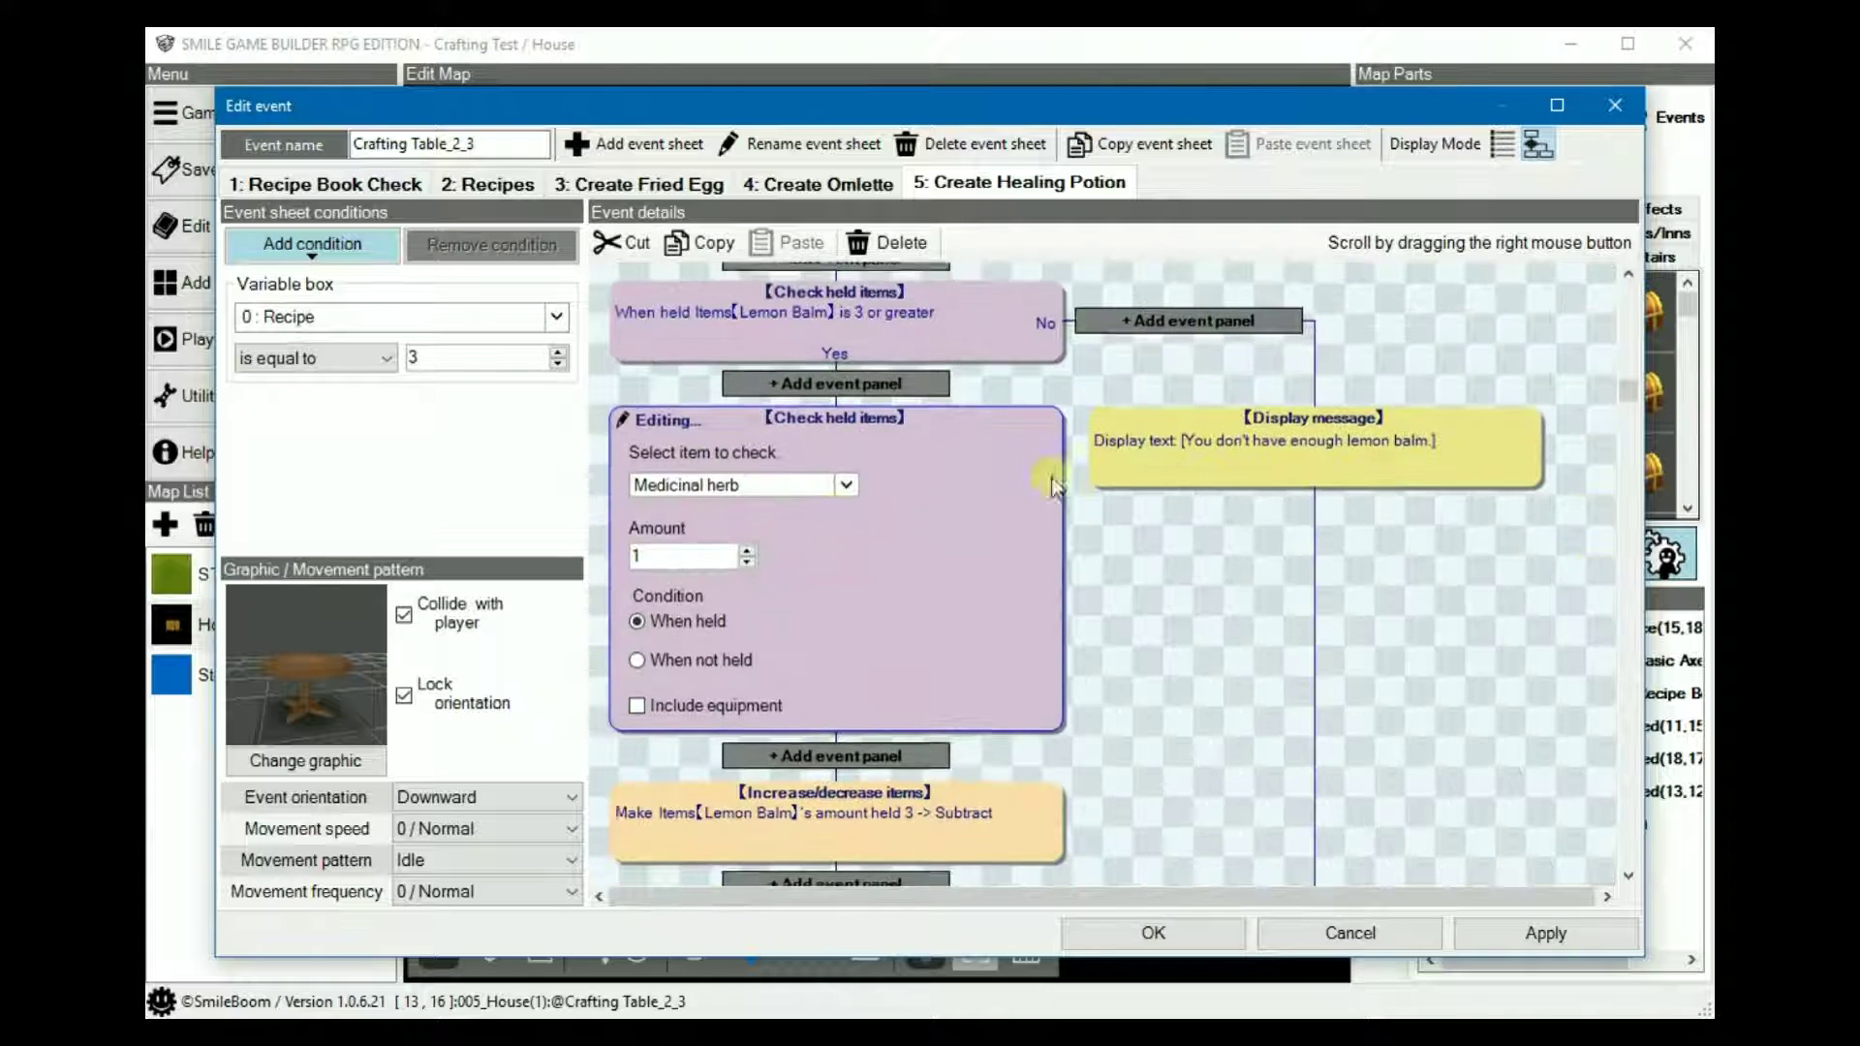
- Set the held-items check to Moonlight flower with an amount of 5
left_click(816, 484)
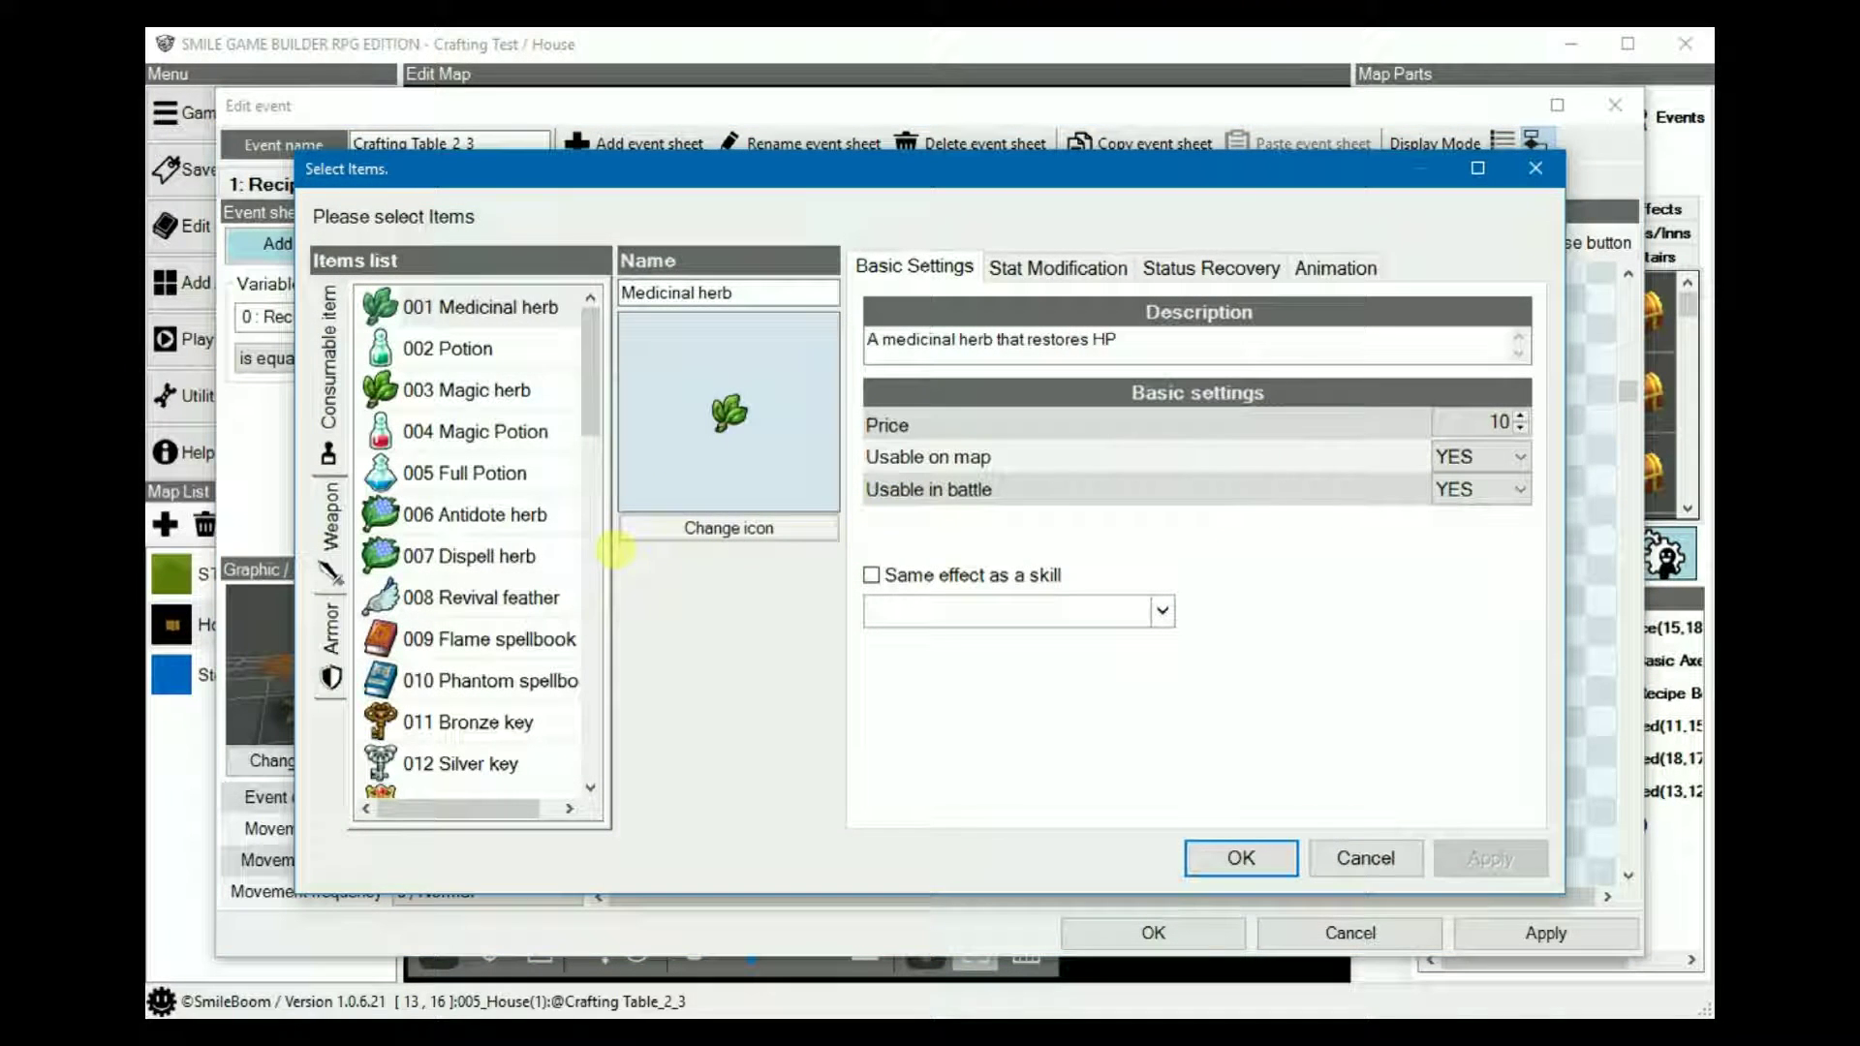
scroll(508, 571, "down", 4)
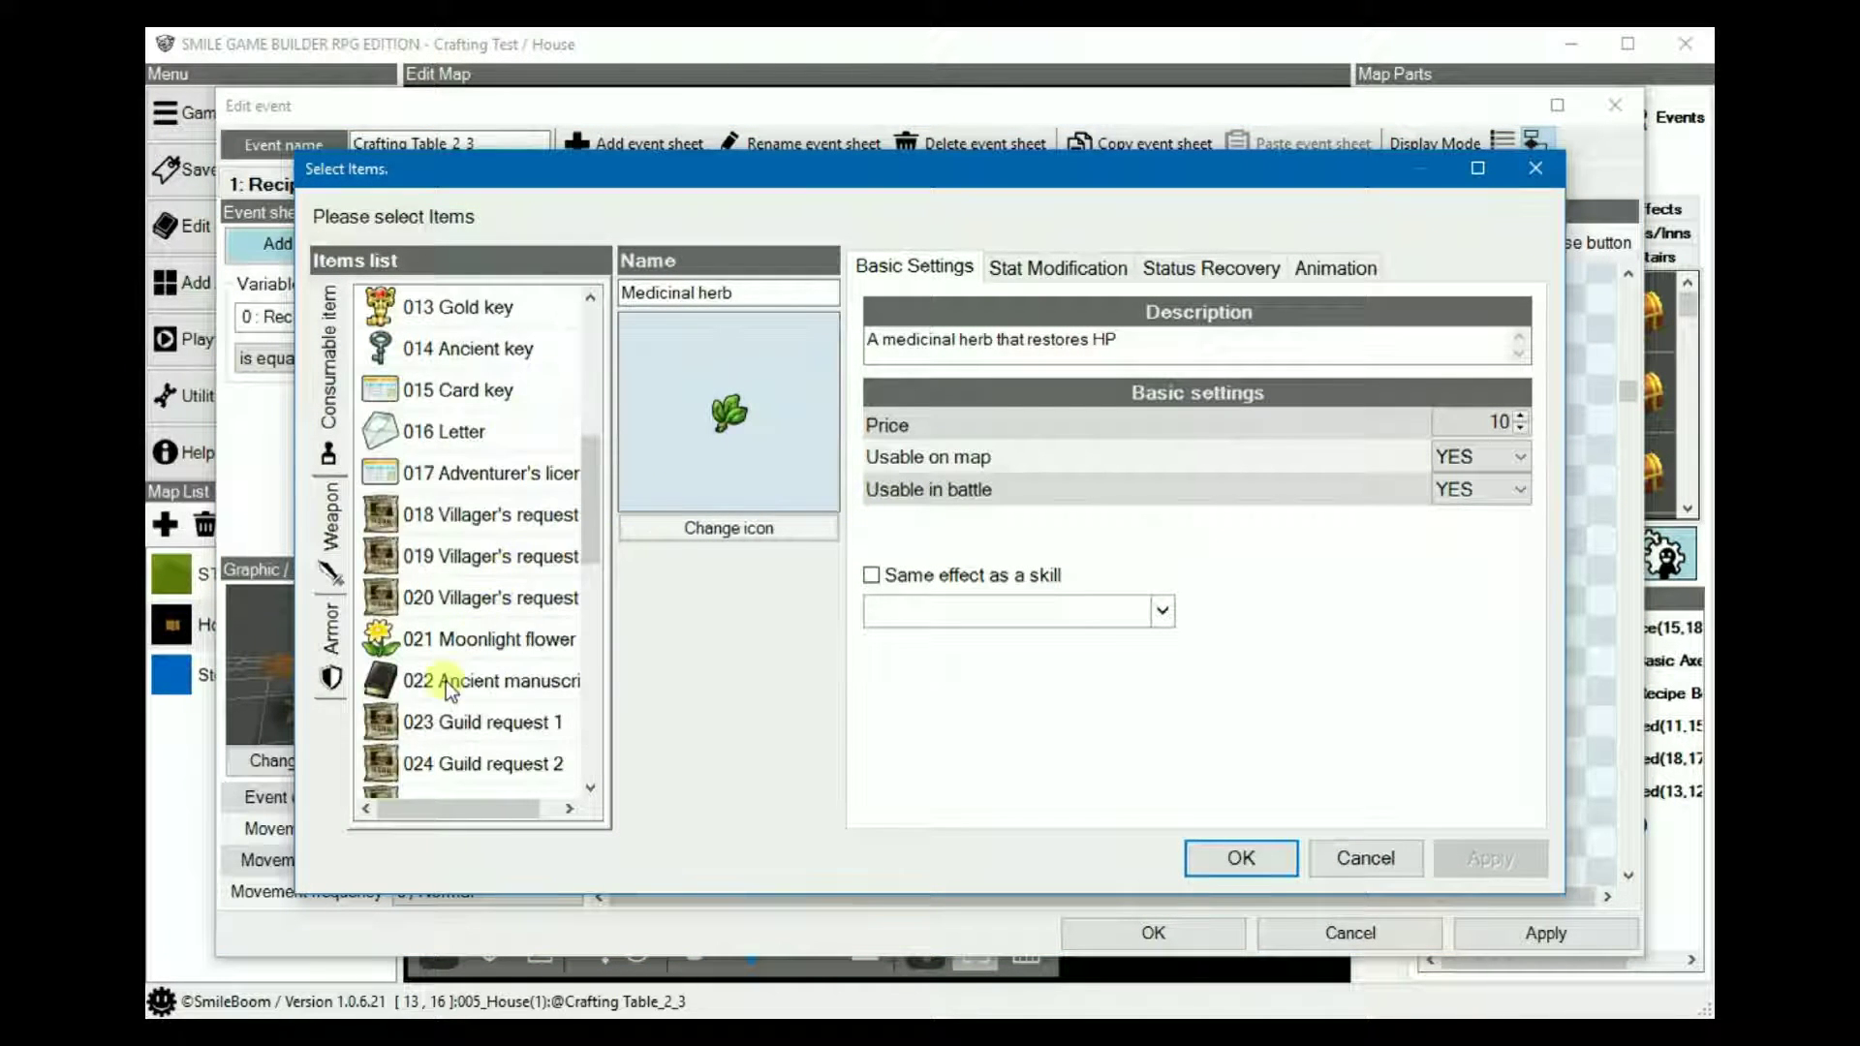
left_click(501, 642)
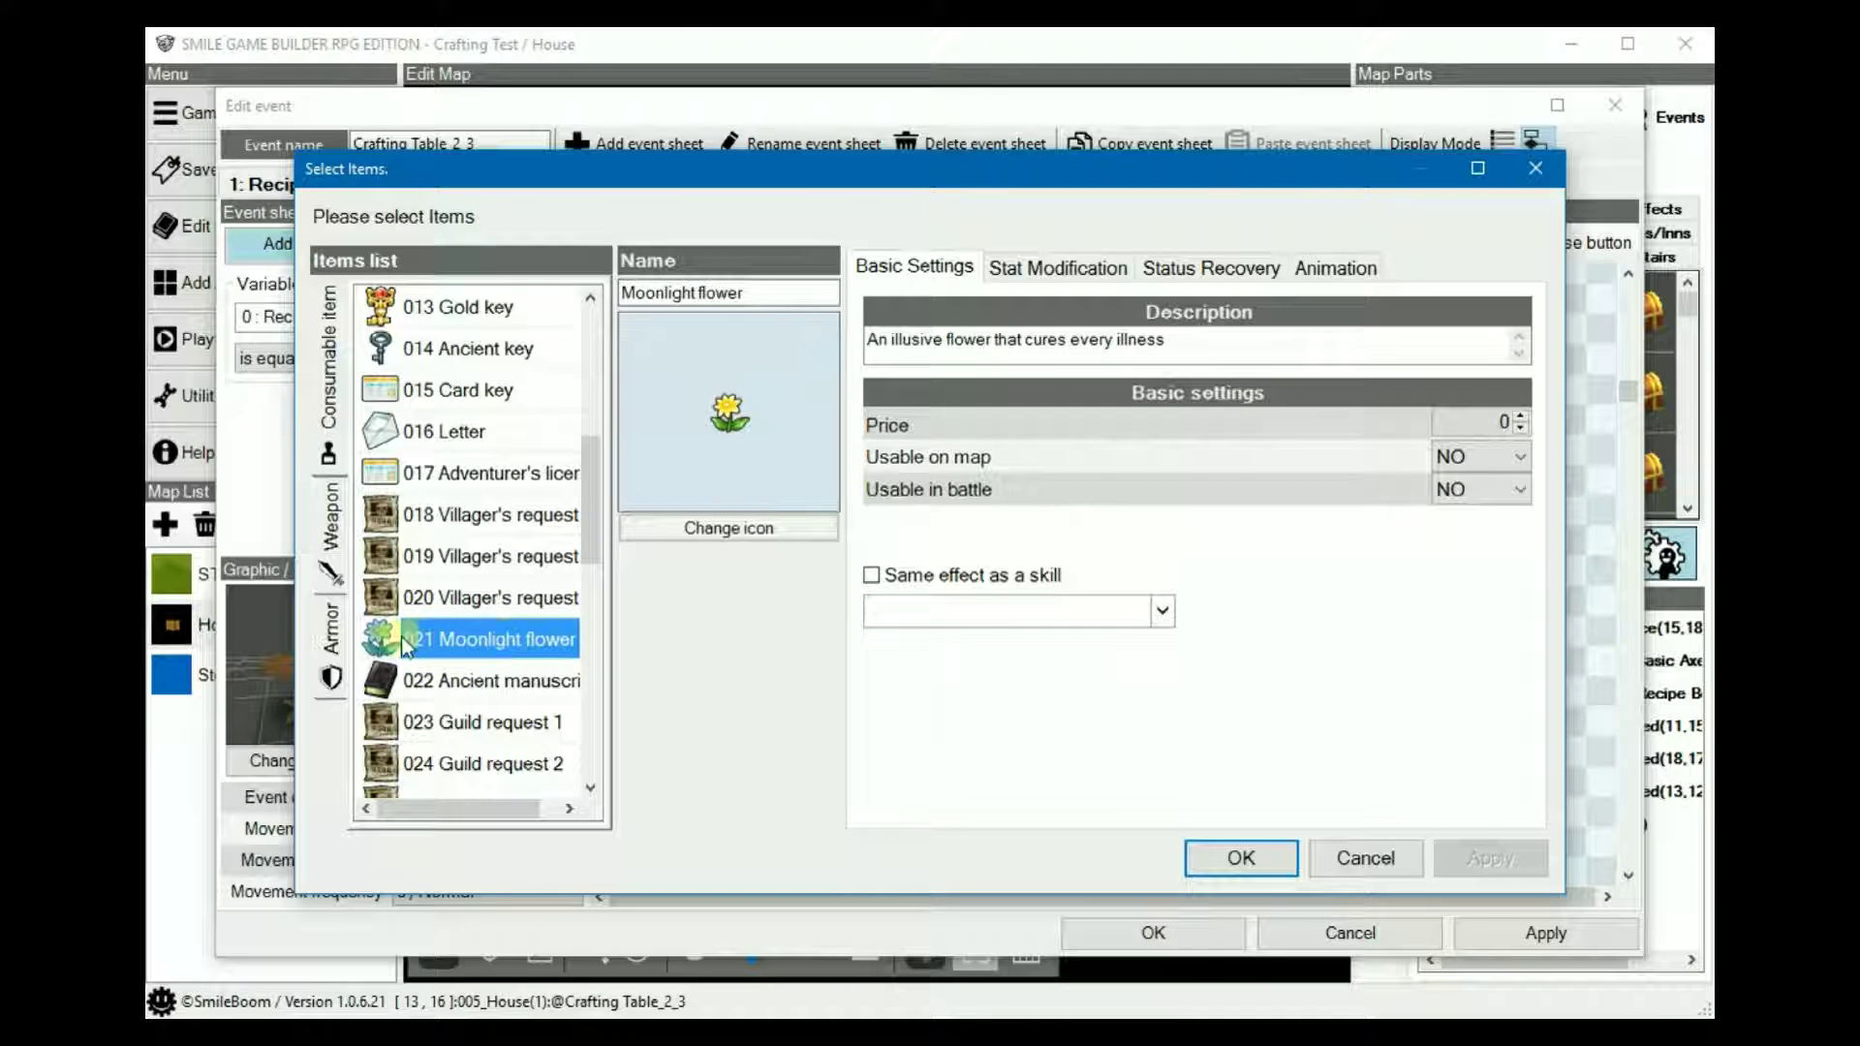
left_click(1232, 859)
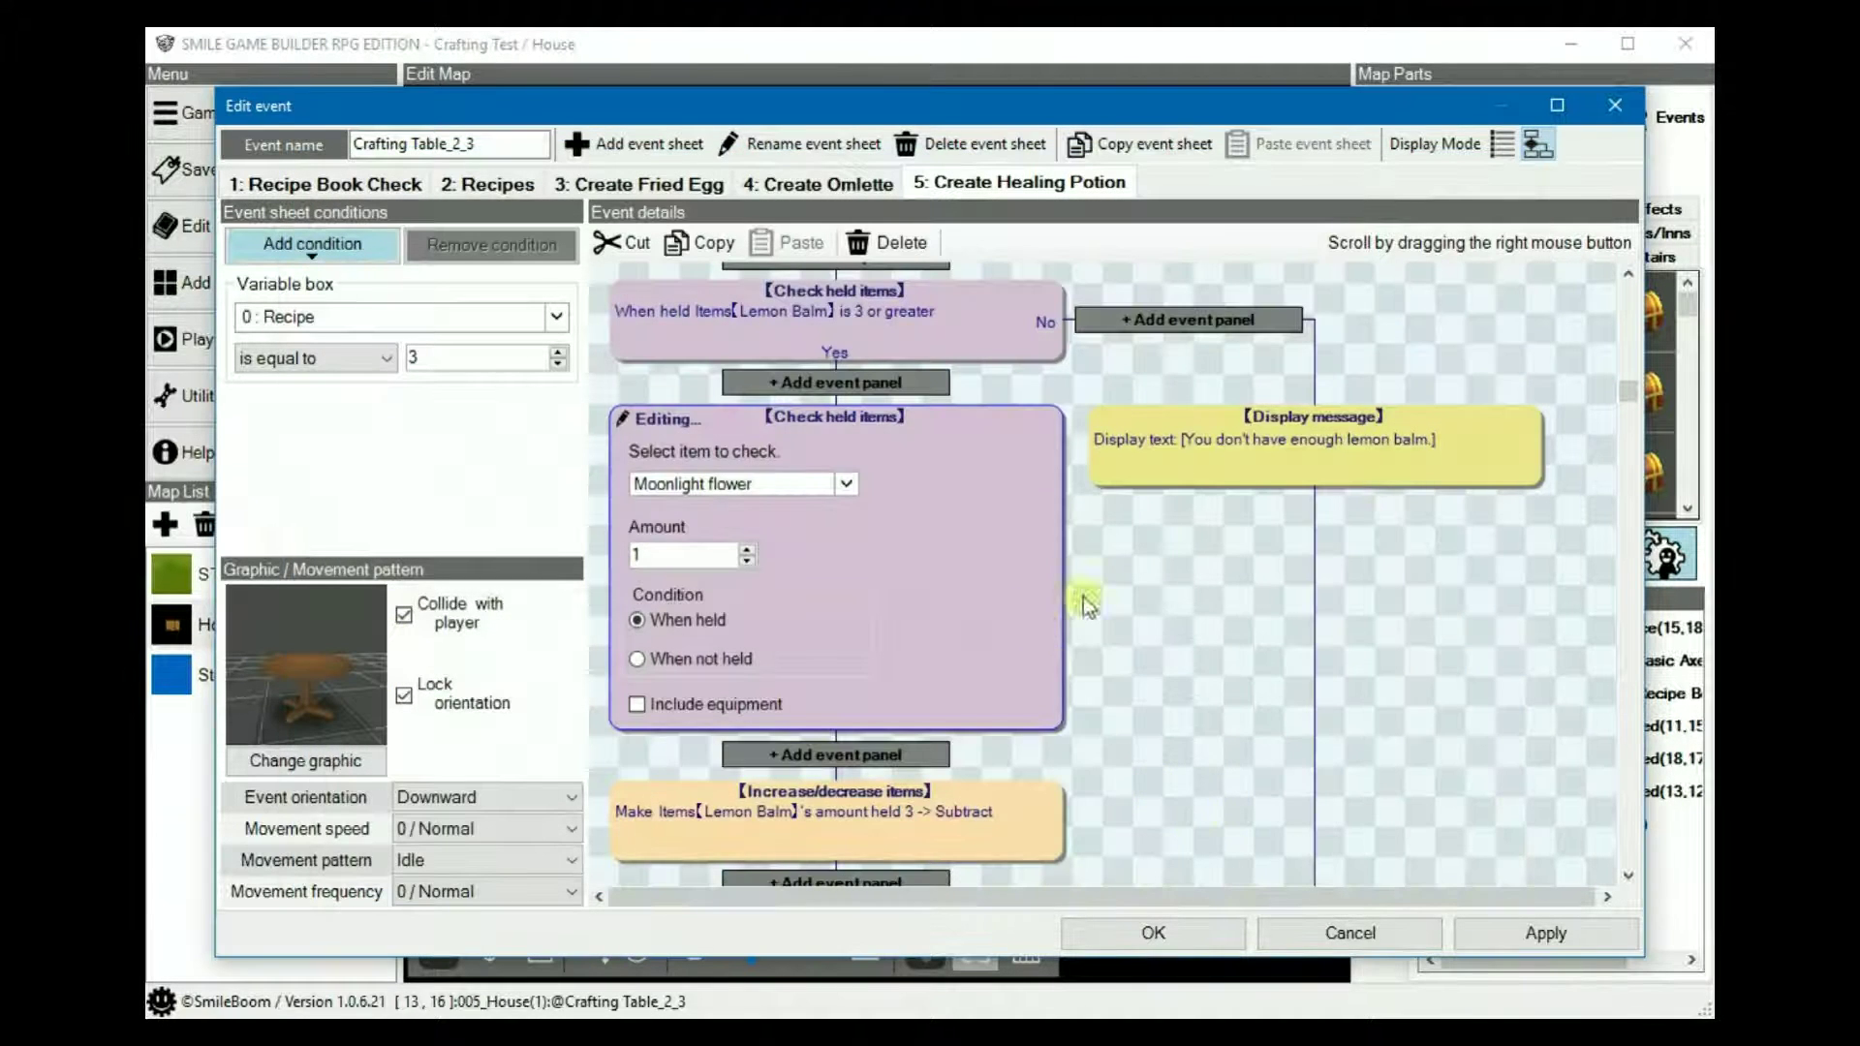
right_click_drag(1126, 646, 1143, 530)
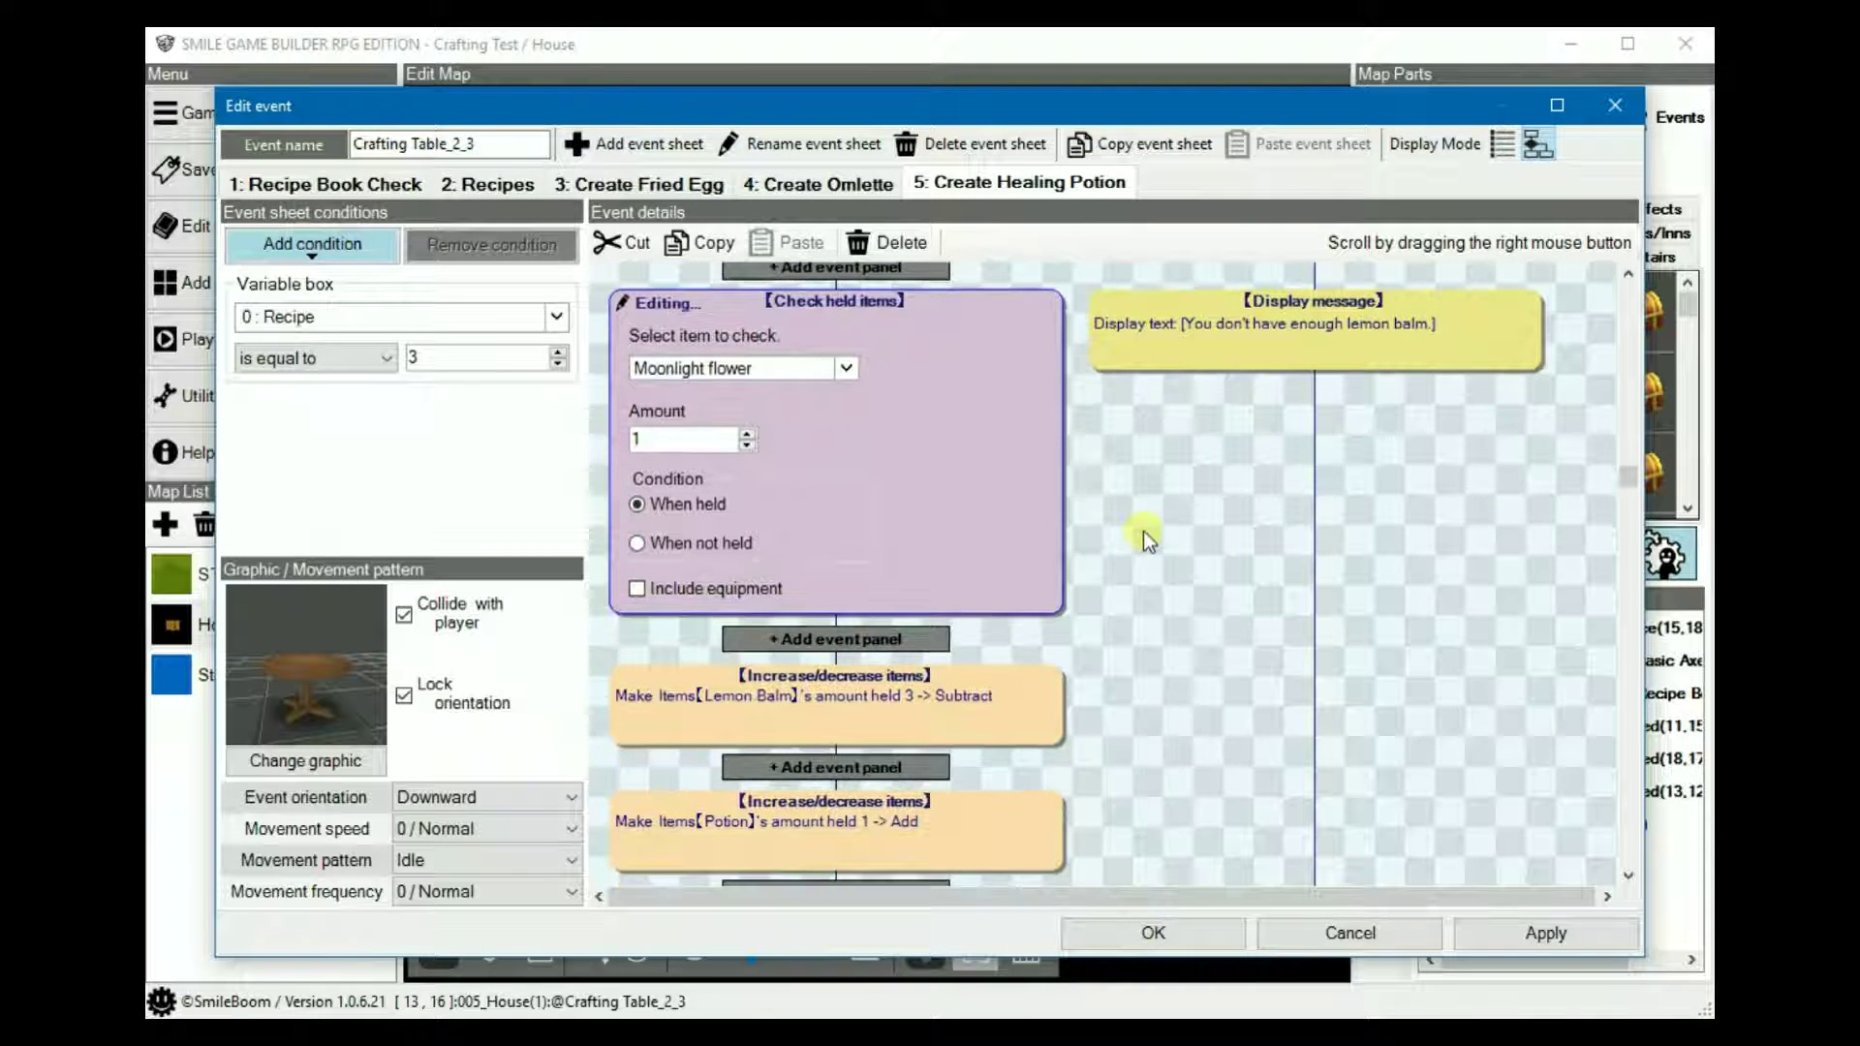
scroll(1151, 540, "up", 1)
double_click(715, 480)
type("4")
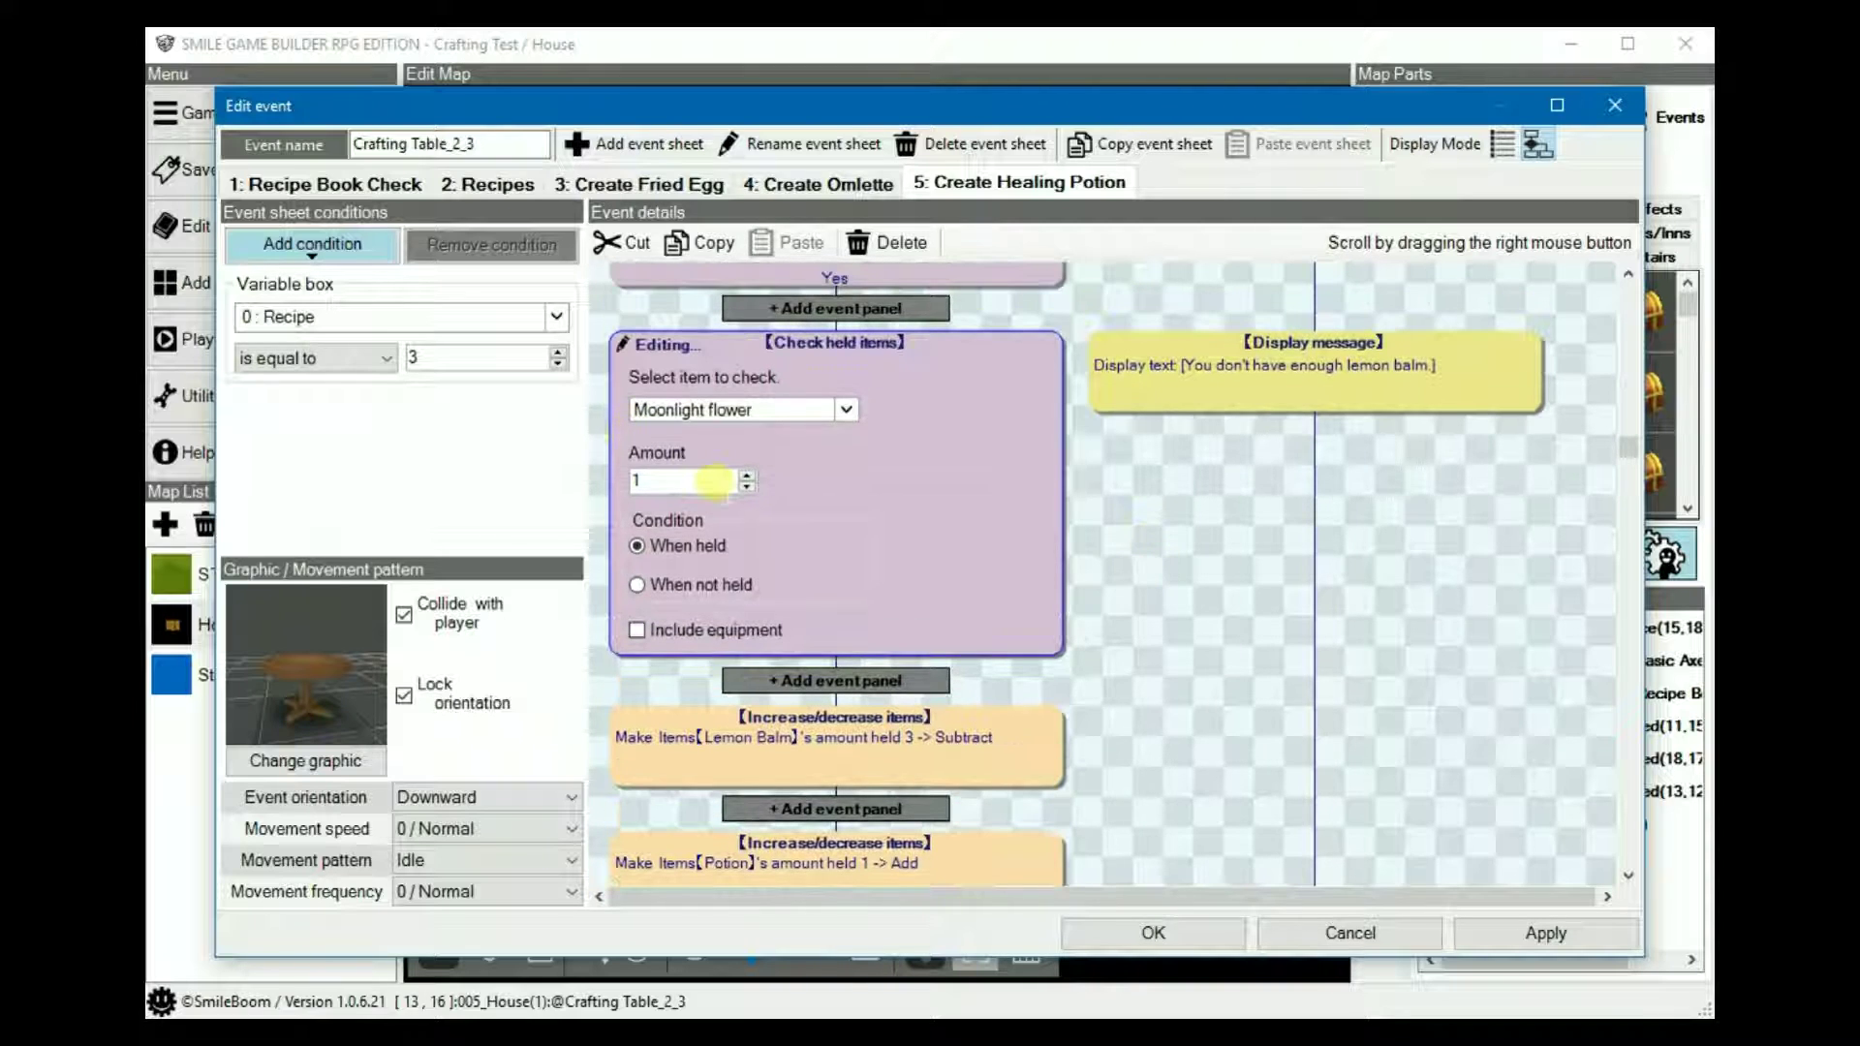
left_click(747, 487)
left_click(748, 488)
- Copy the lemon balm failure message into the Moonlight flower check's No branch
left_click(1112, 608)
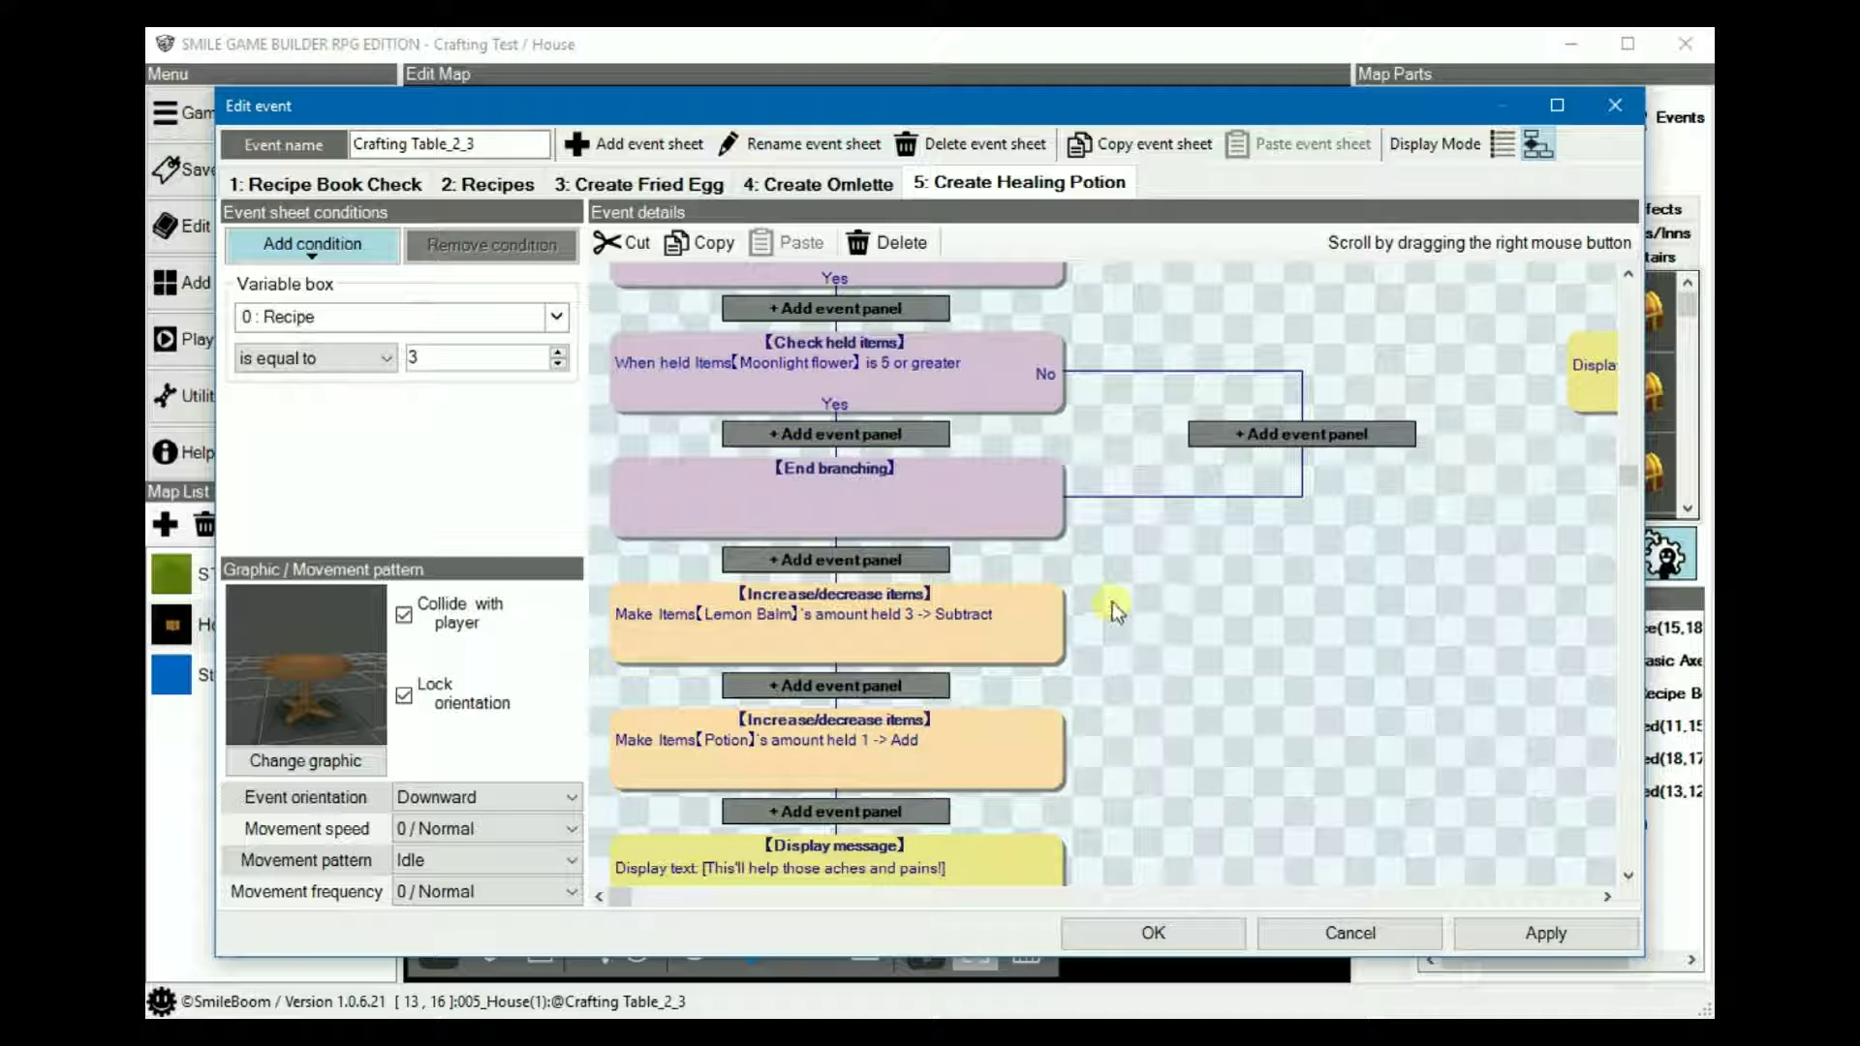
right_click_drag(1100, 394, 1120, 447)
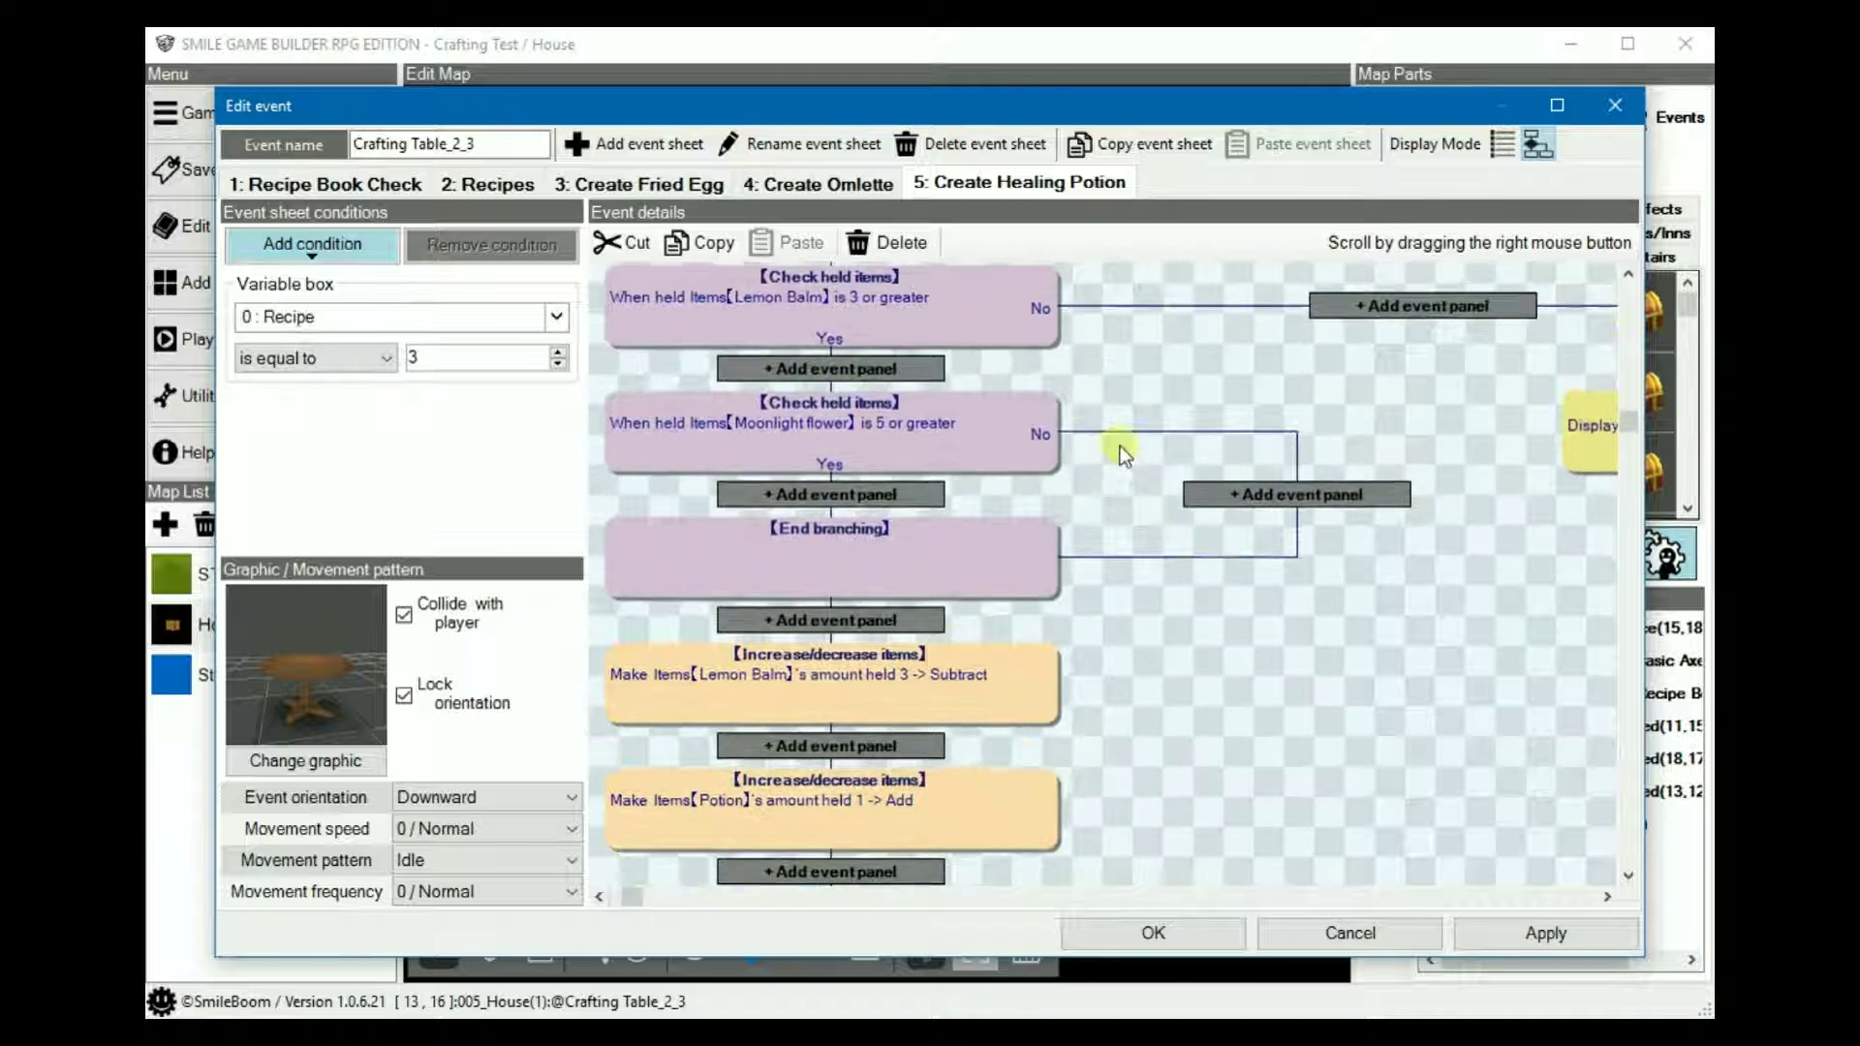
left_click(1591, 419)
left_click(708, 244)
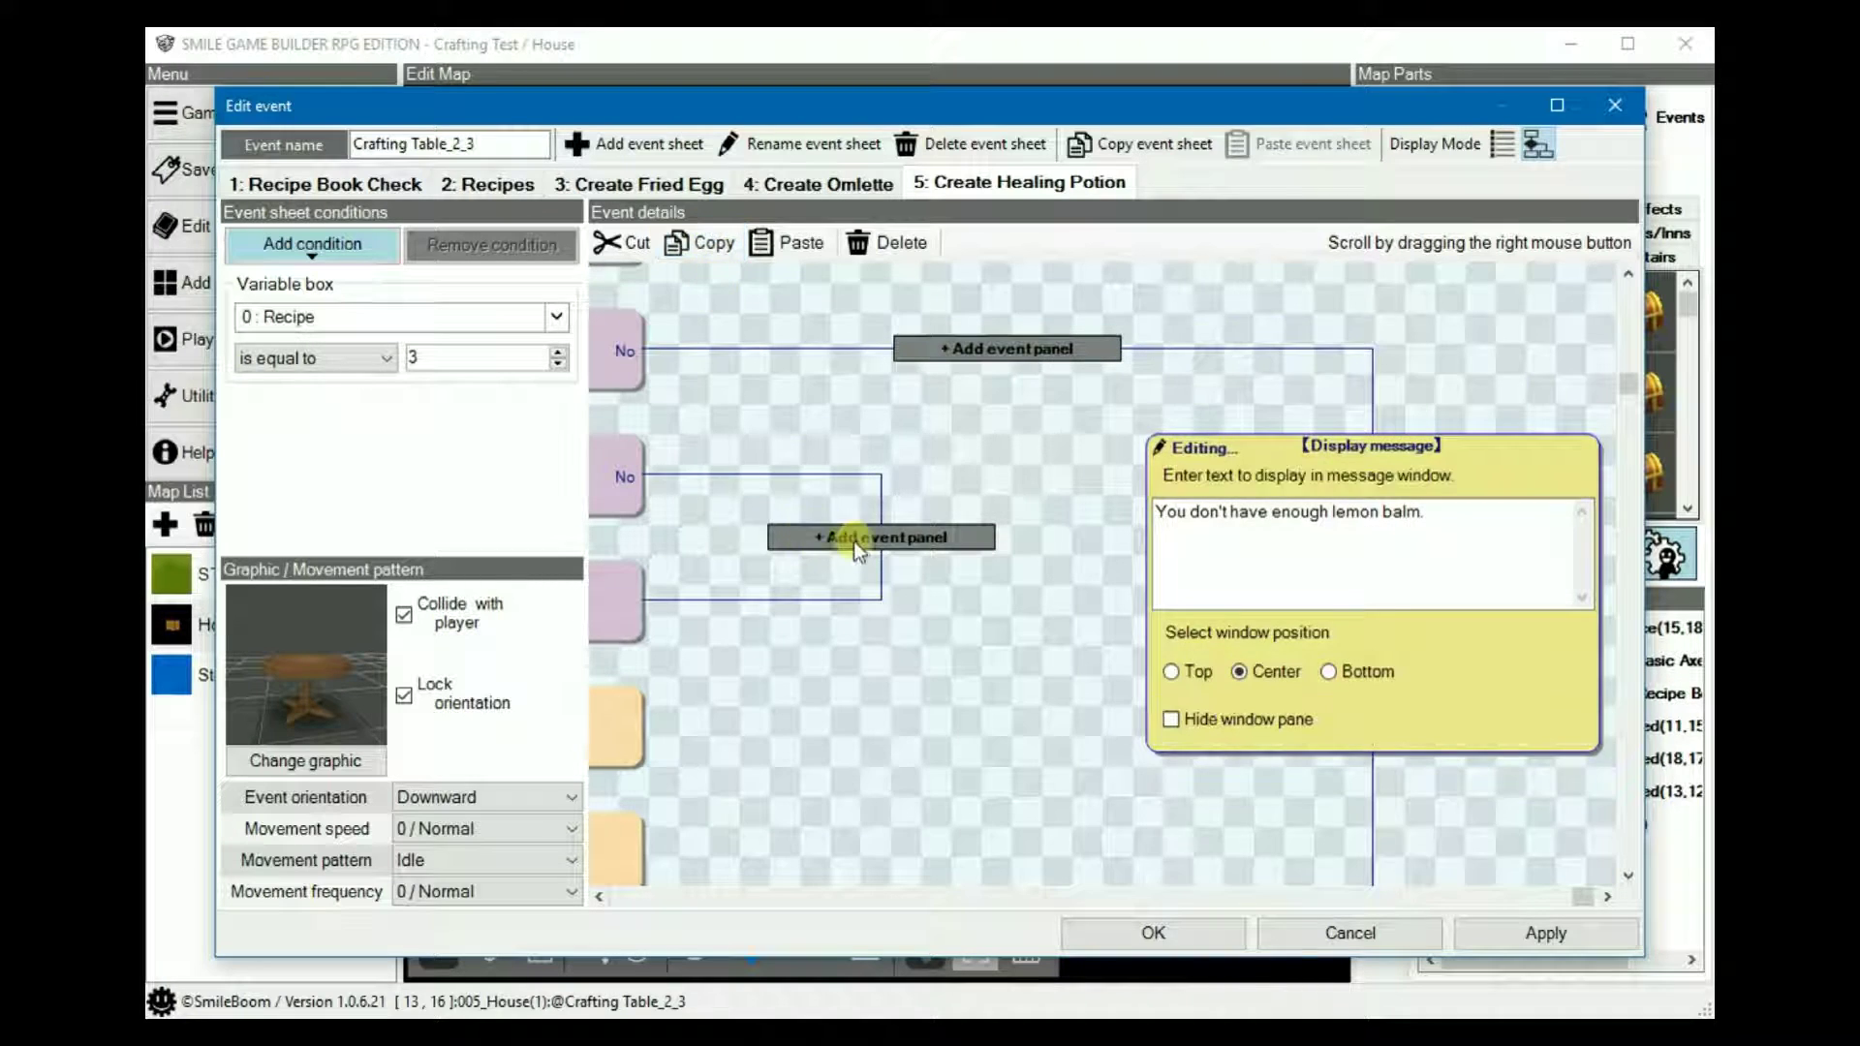
left_click(858, 540)
left_click(789, 242)
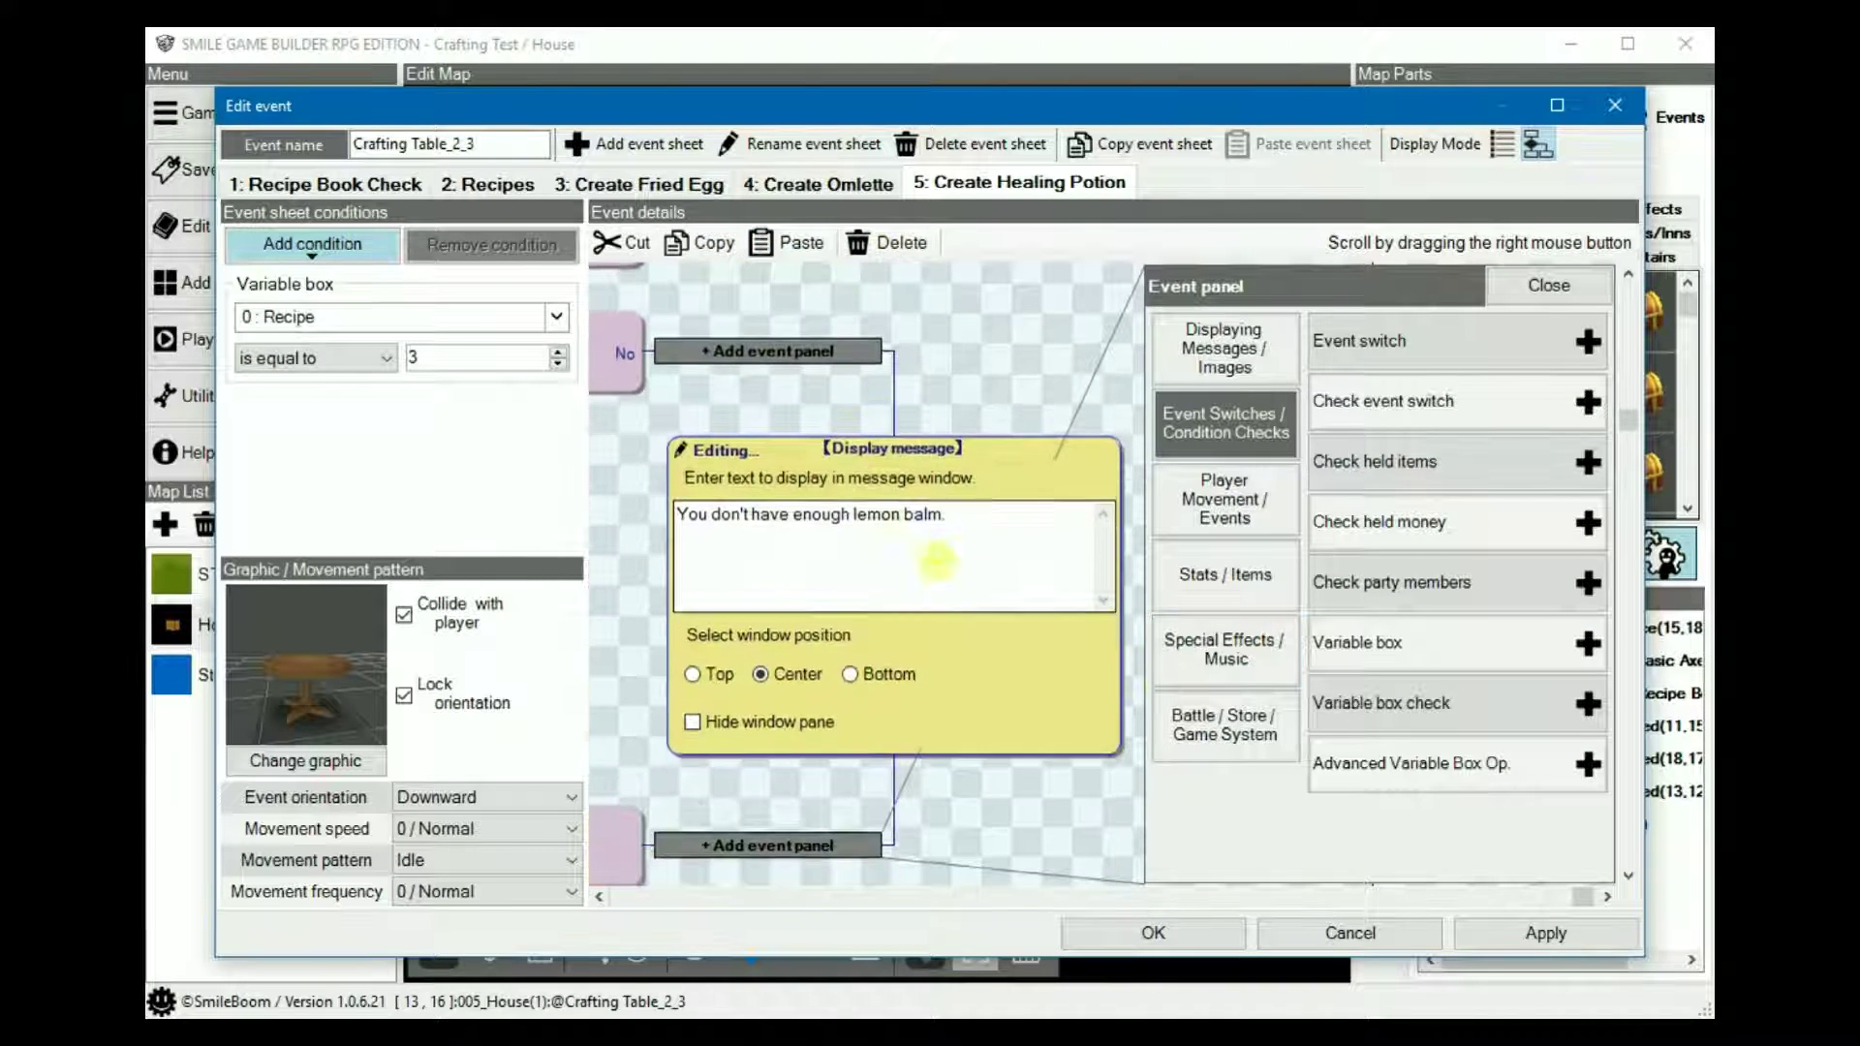
- Edit the pasted message to read 'You don't have enough moonflower.'
left_click_drag(853, 512, 939, 514)
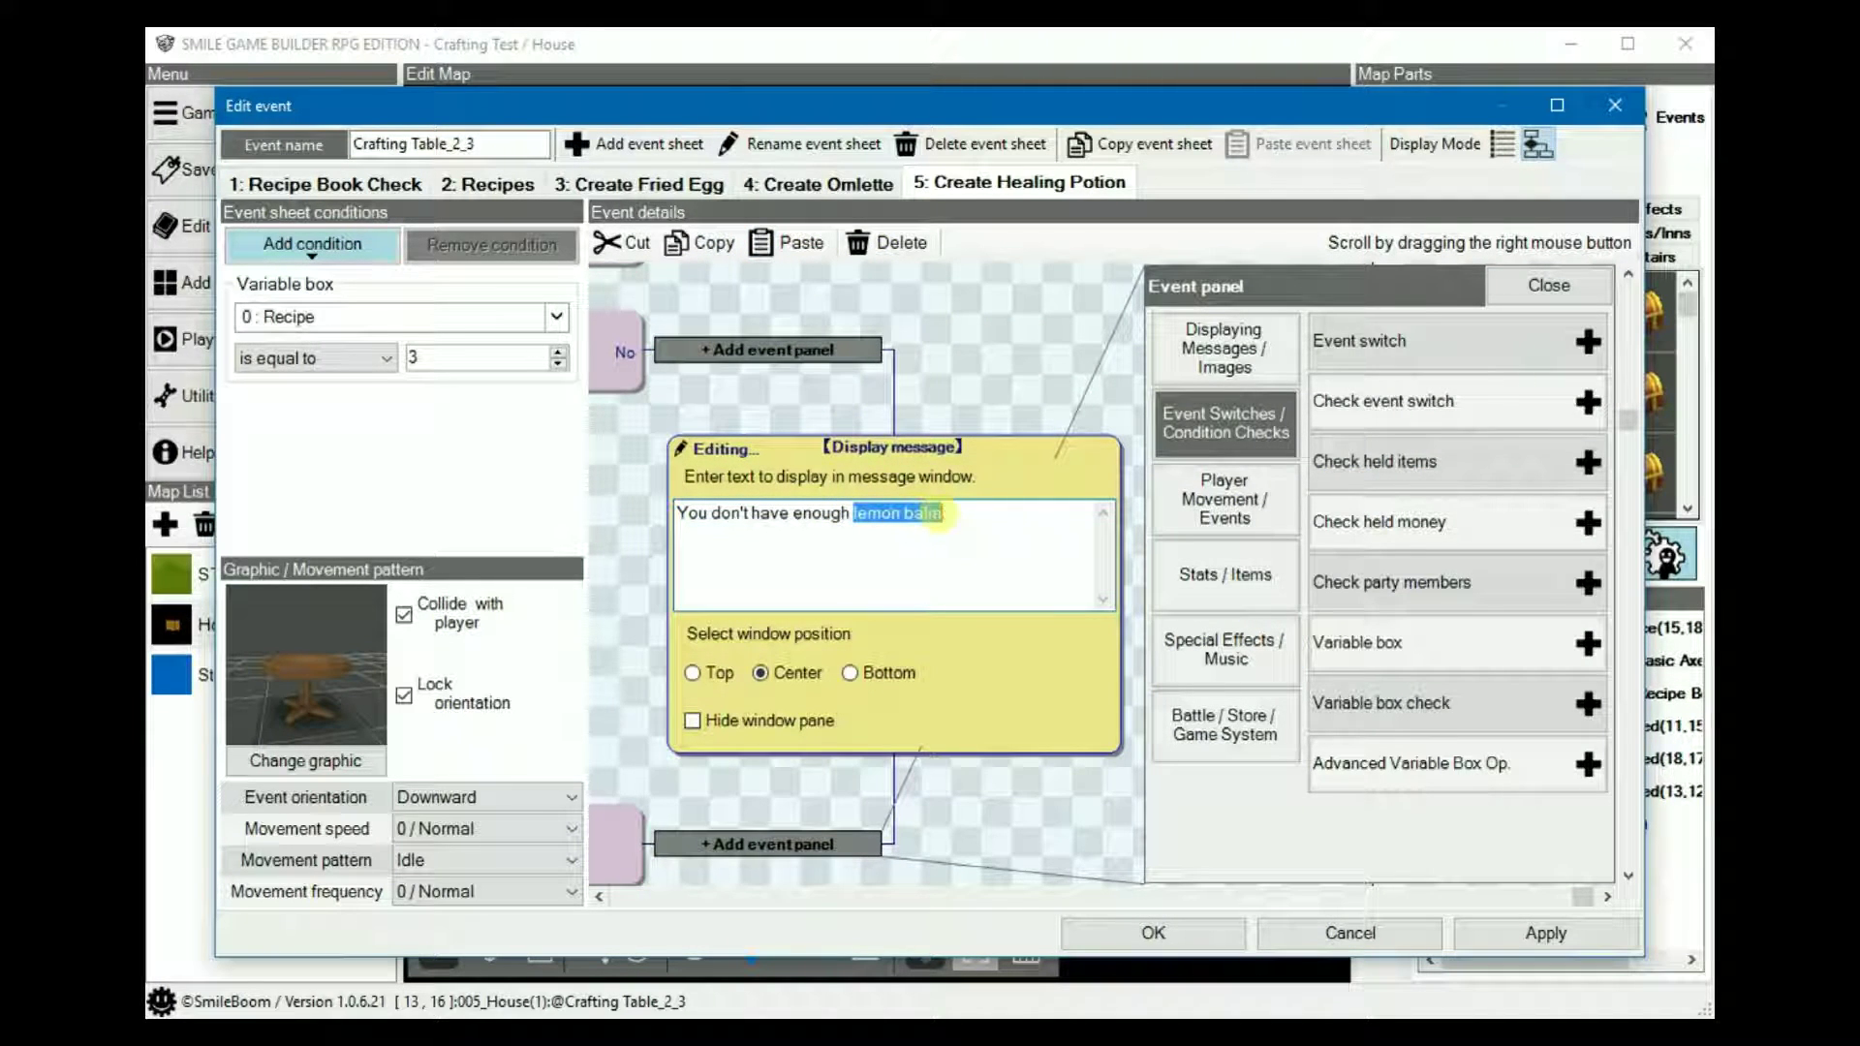
type("moo")
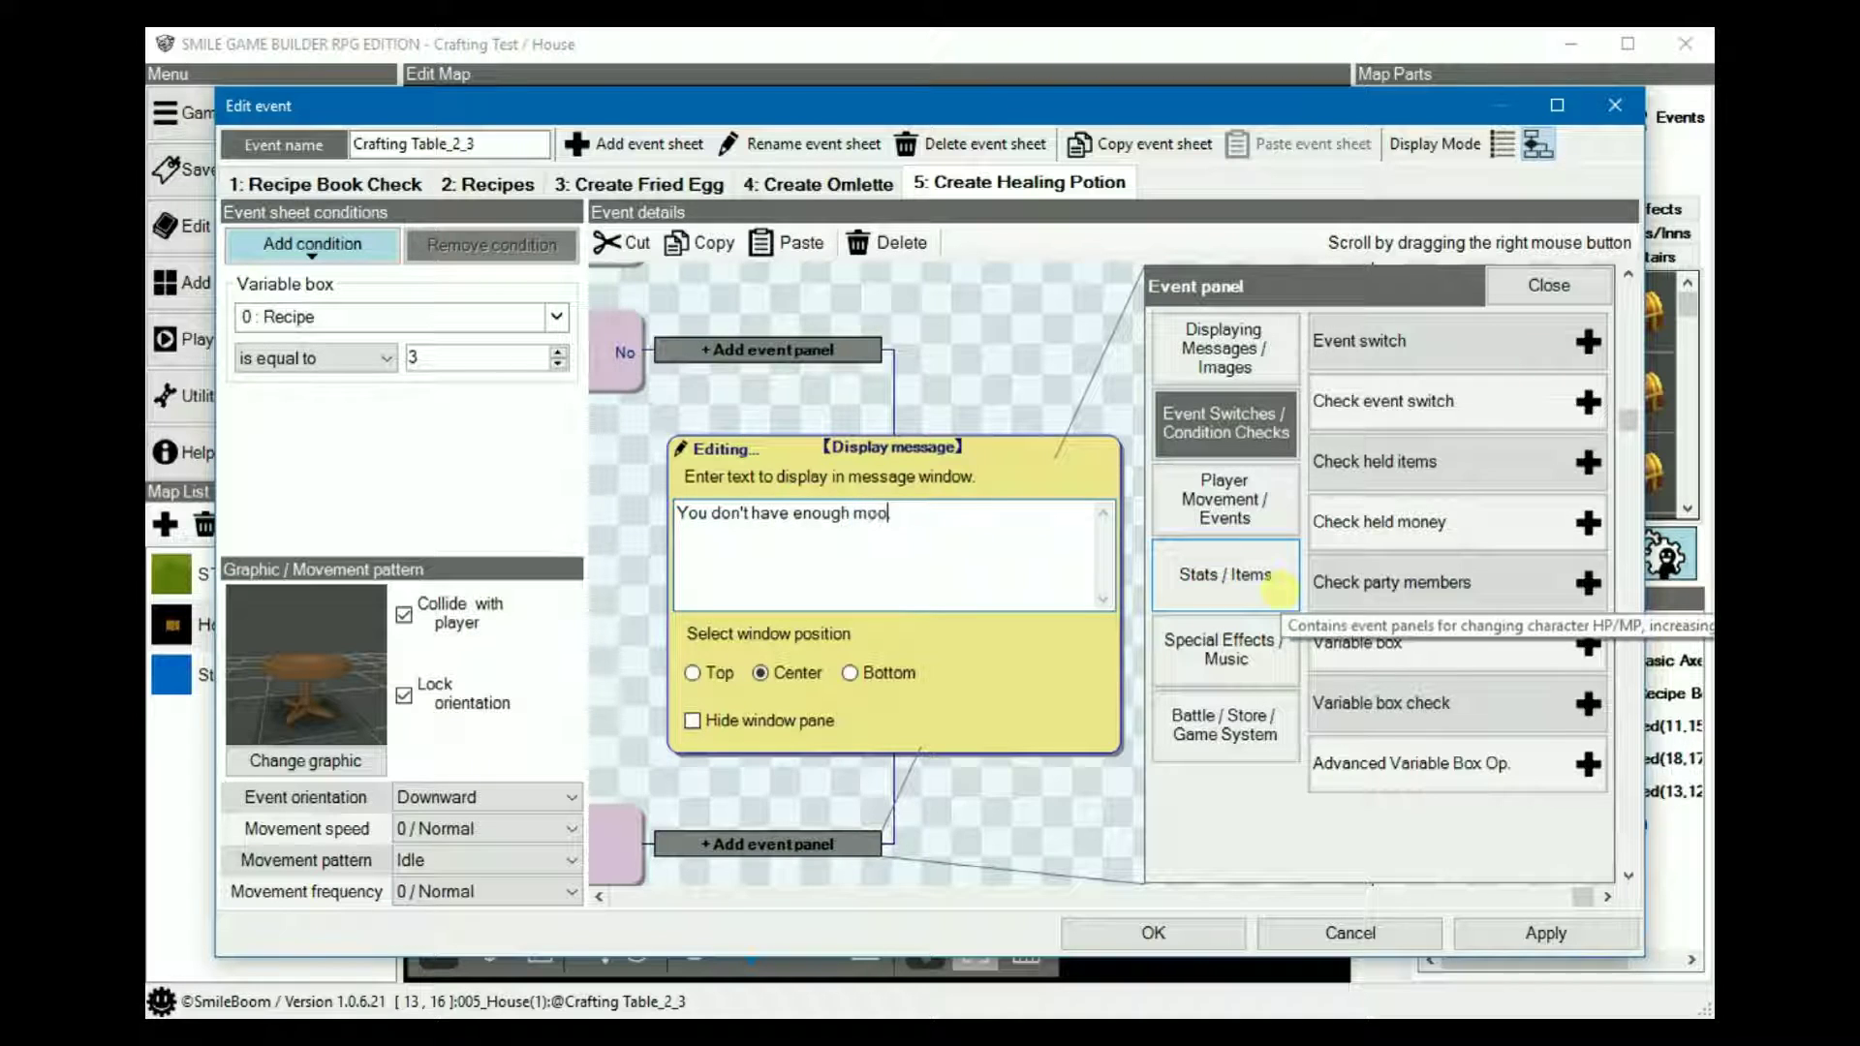
type("nflower")
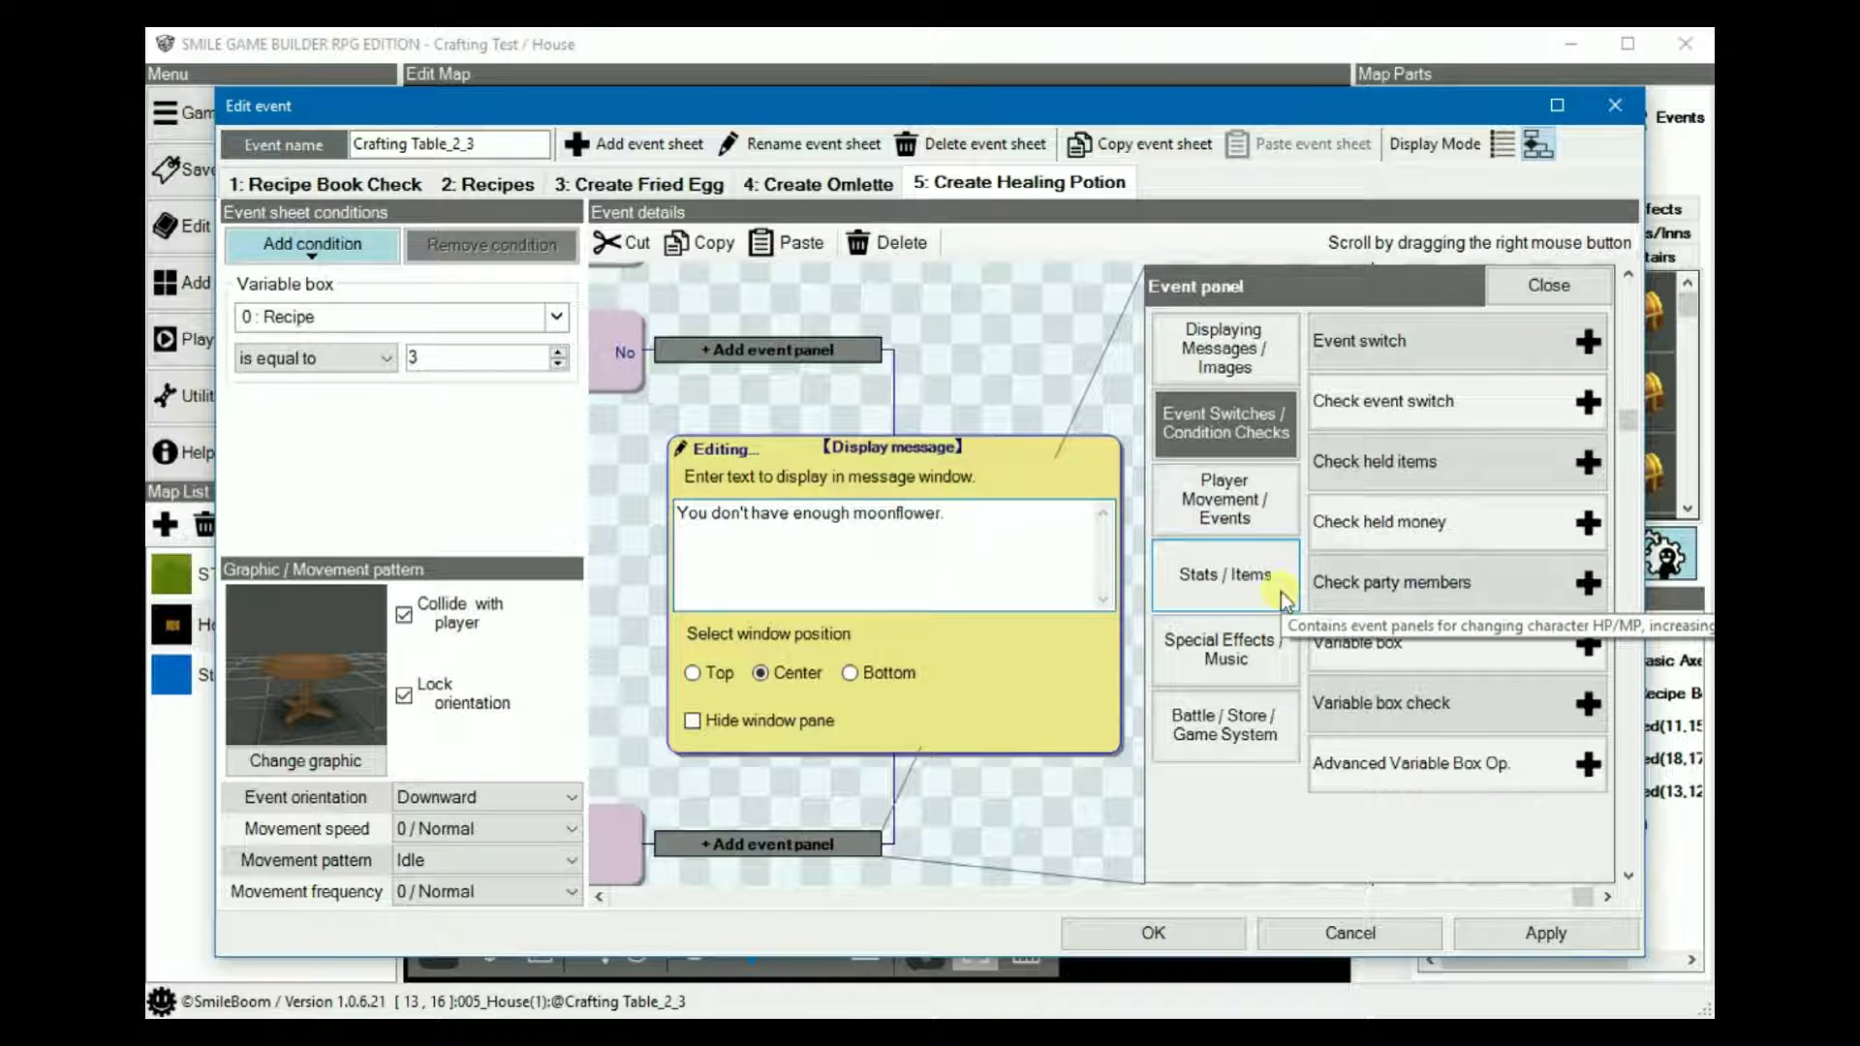
left_click(605, 525)
right_click_drag(808, 560, 1293, 582)
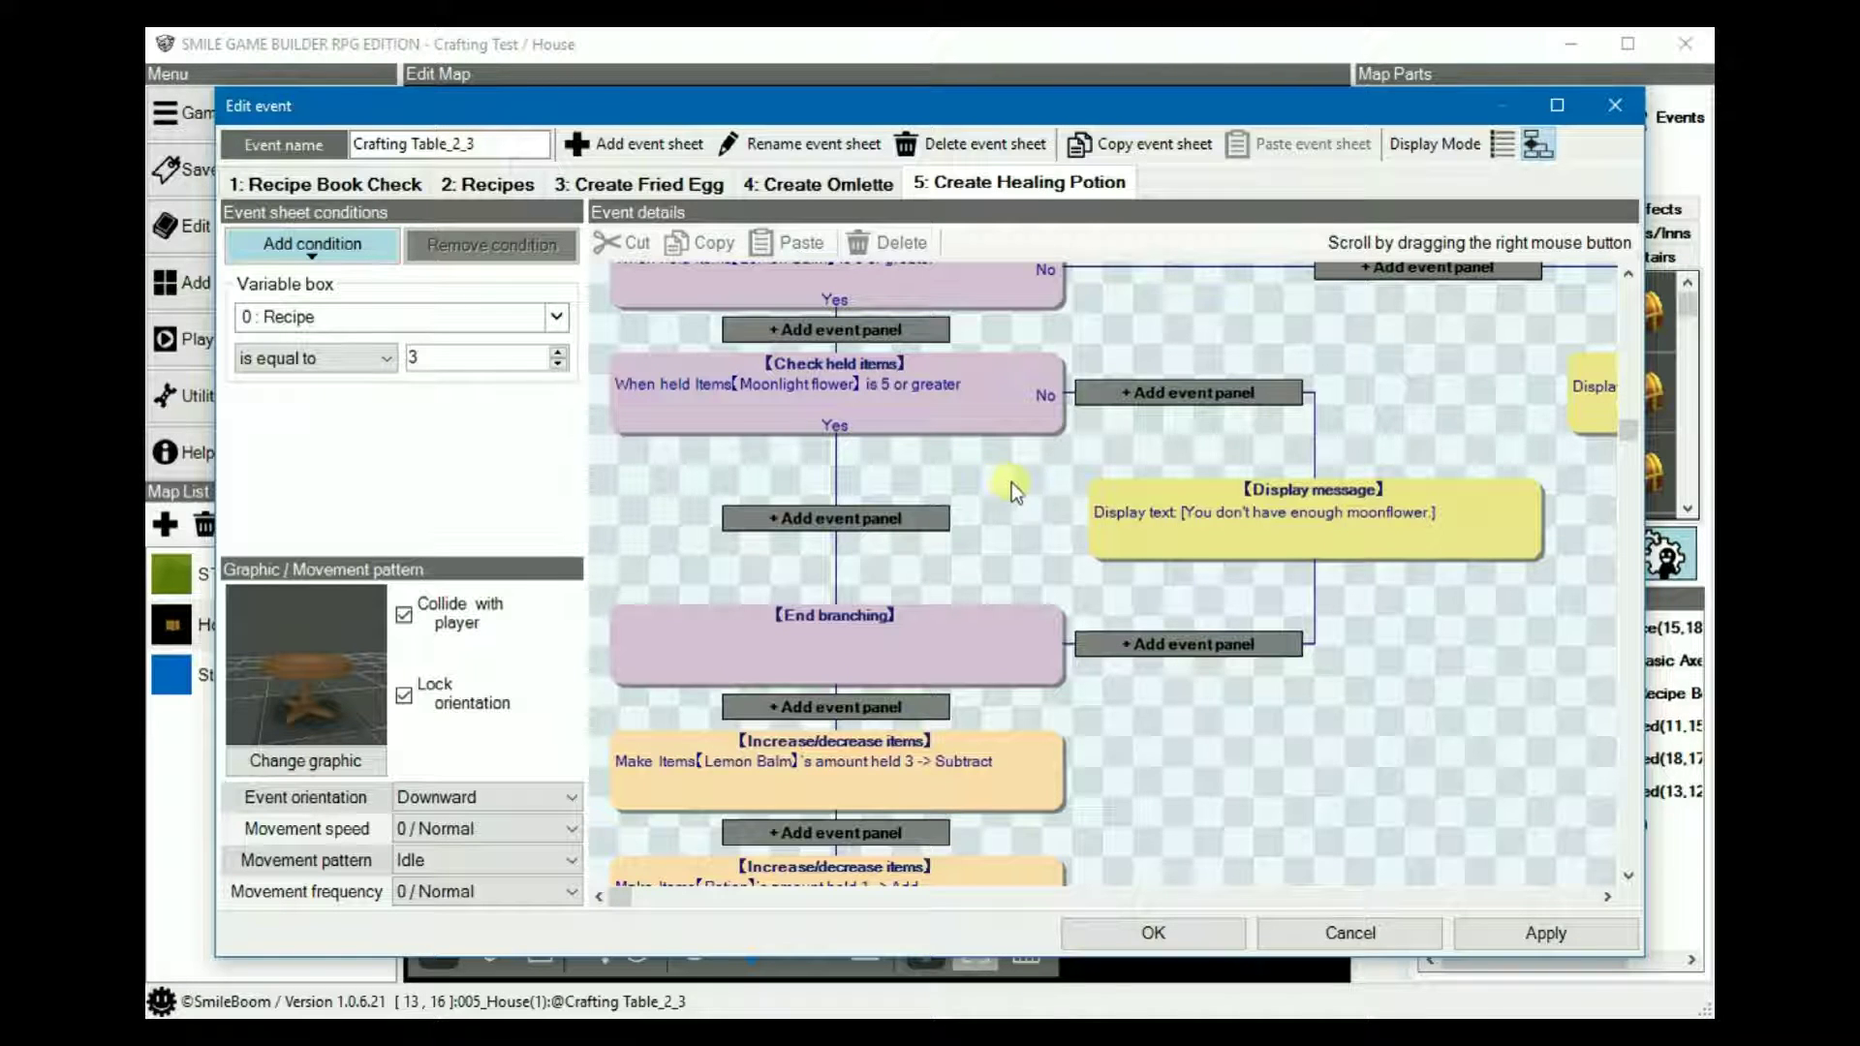
- Cut the Lemon Balm subtraction, Potion gain and success message steps and paste them under the Moonlight flower Yes branch
left_click(1504, 146)
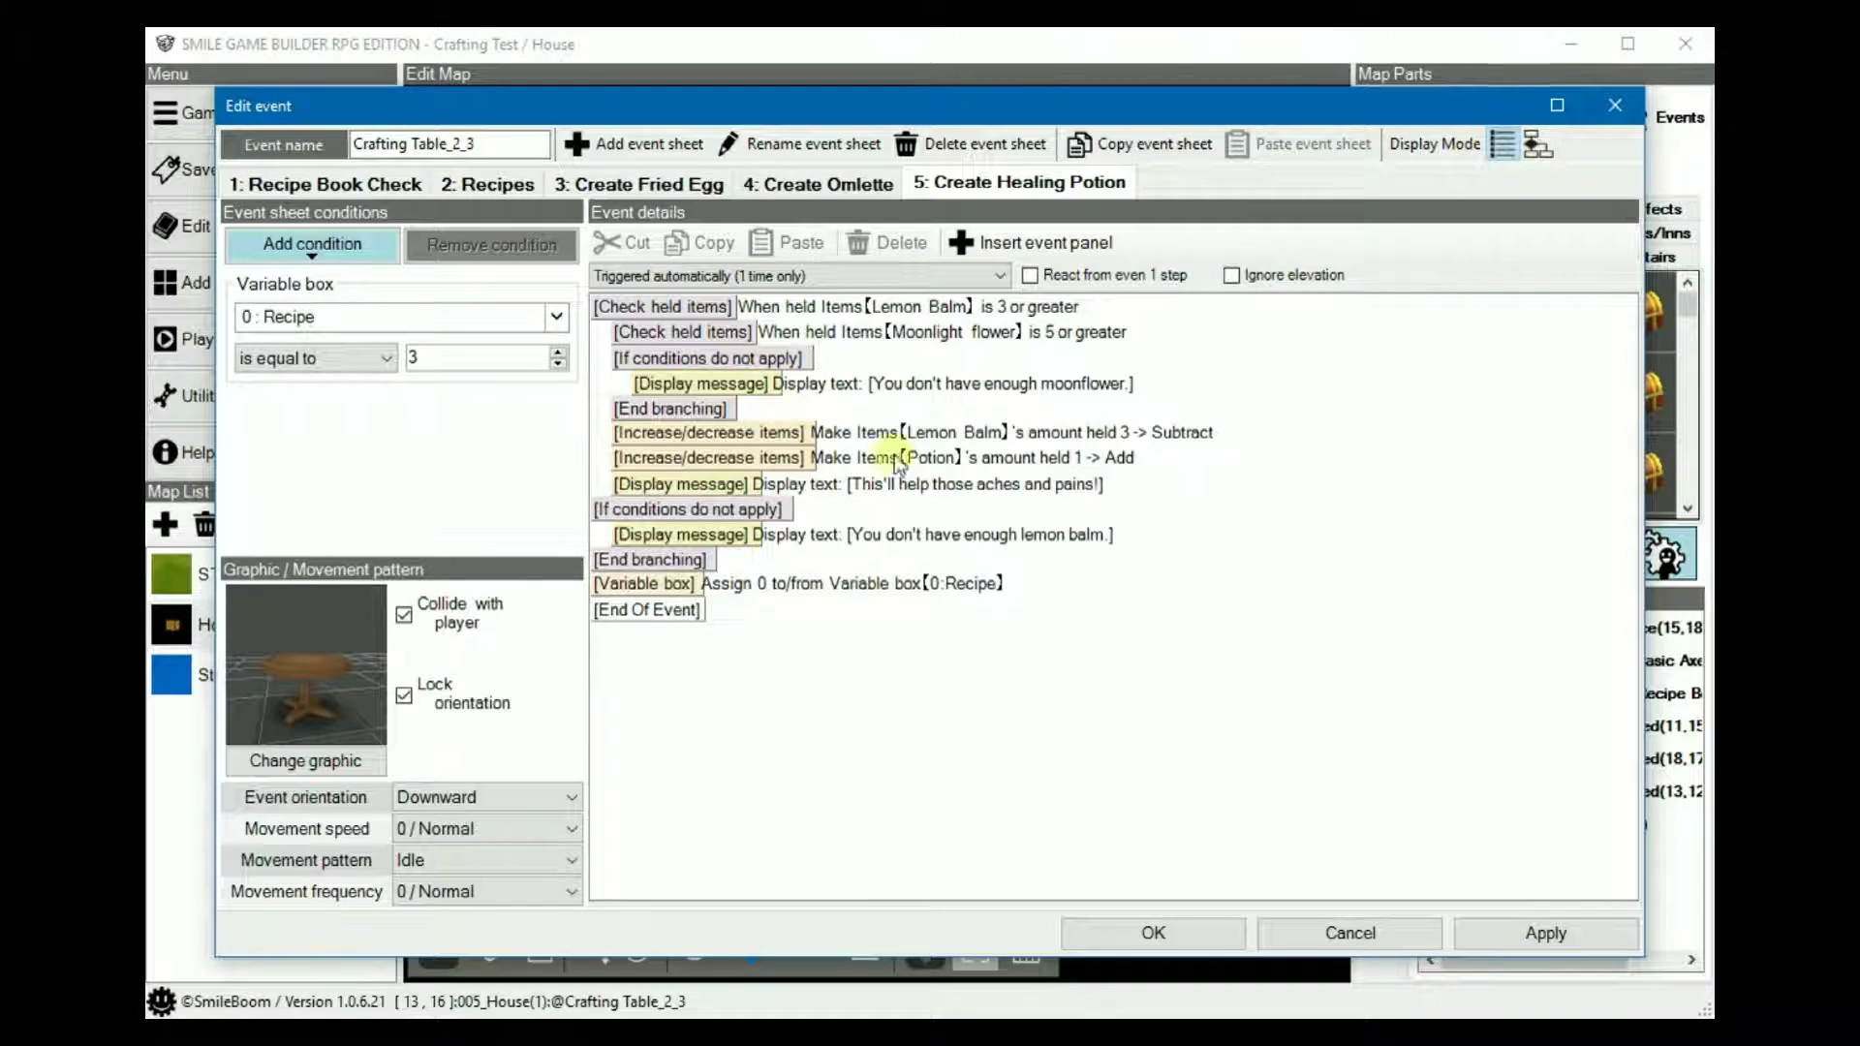
left_click(908, 436)
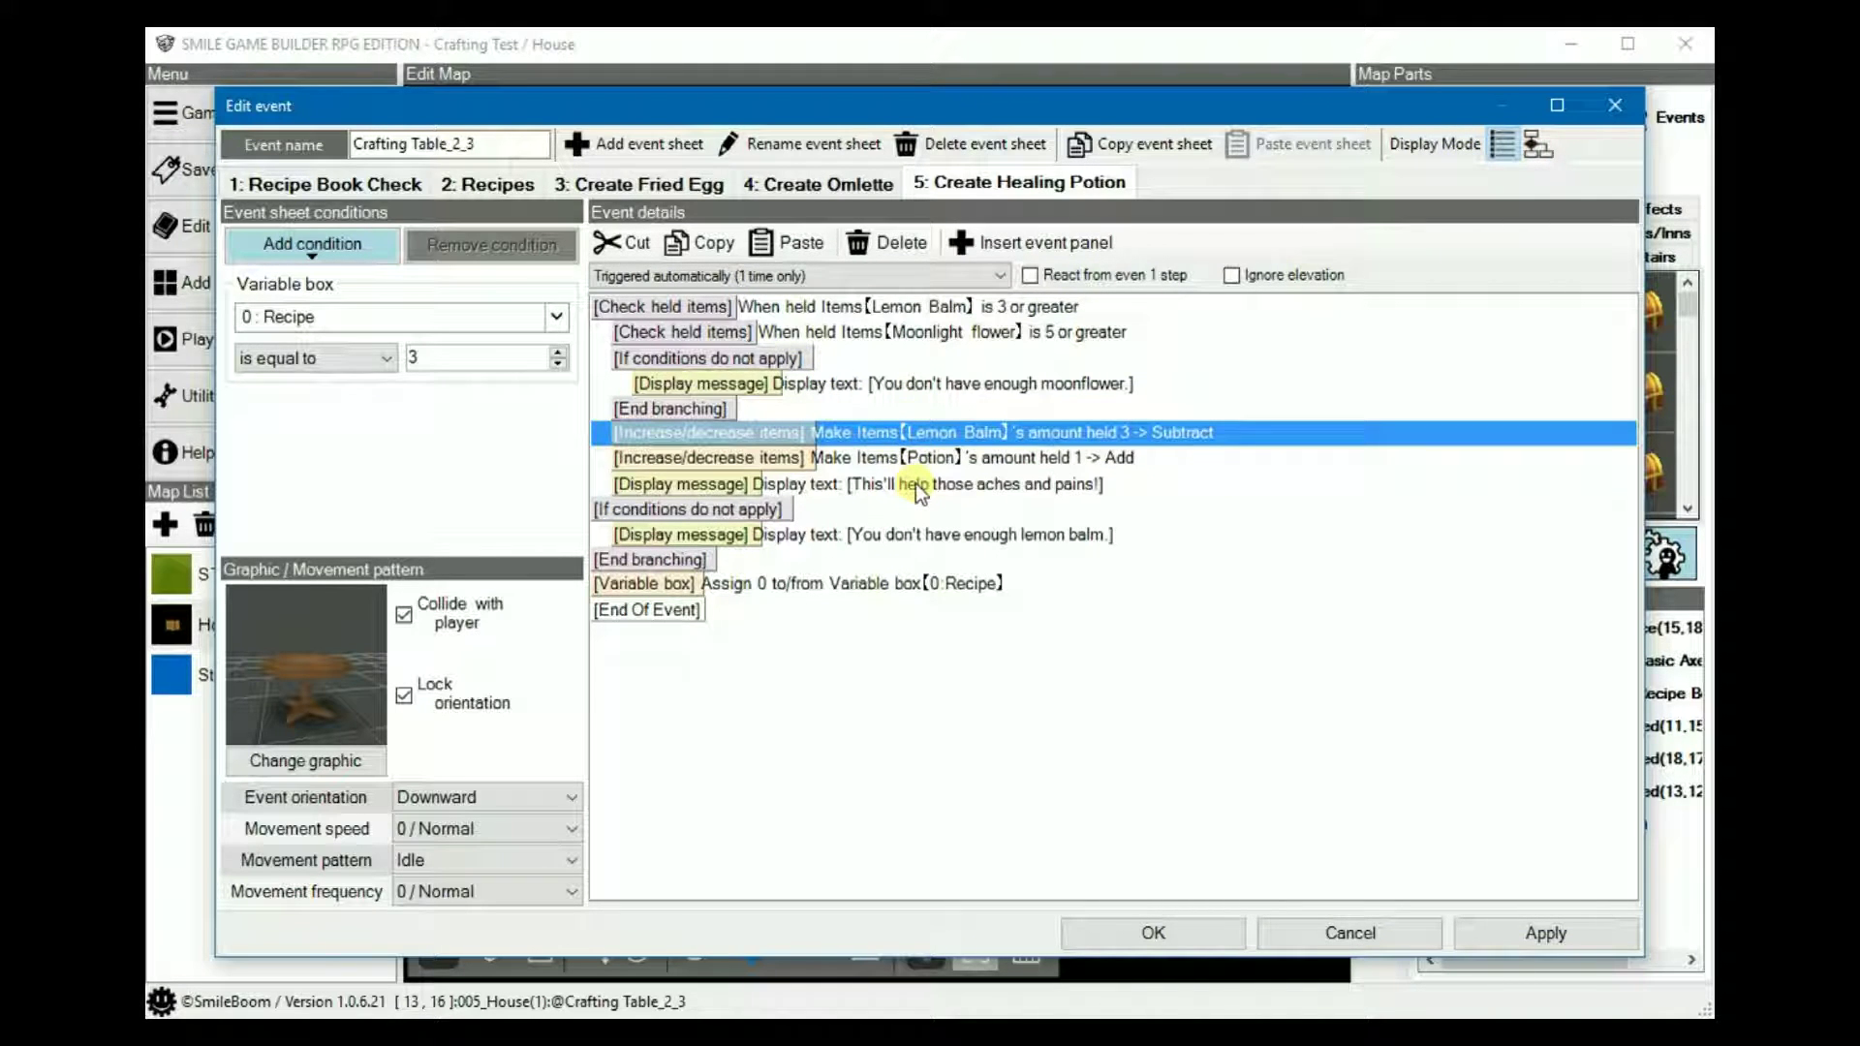
left_click(916, 485, "shift")
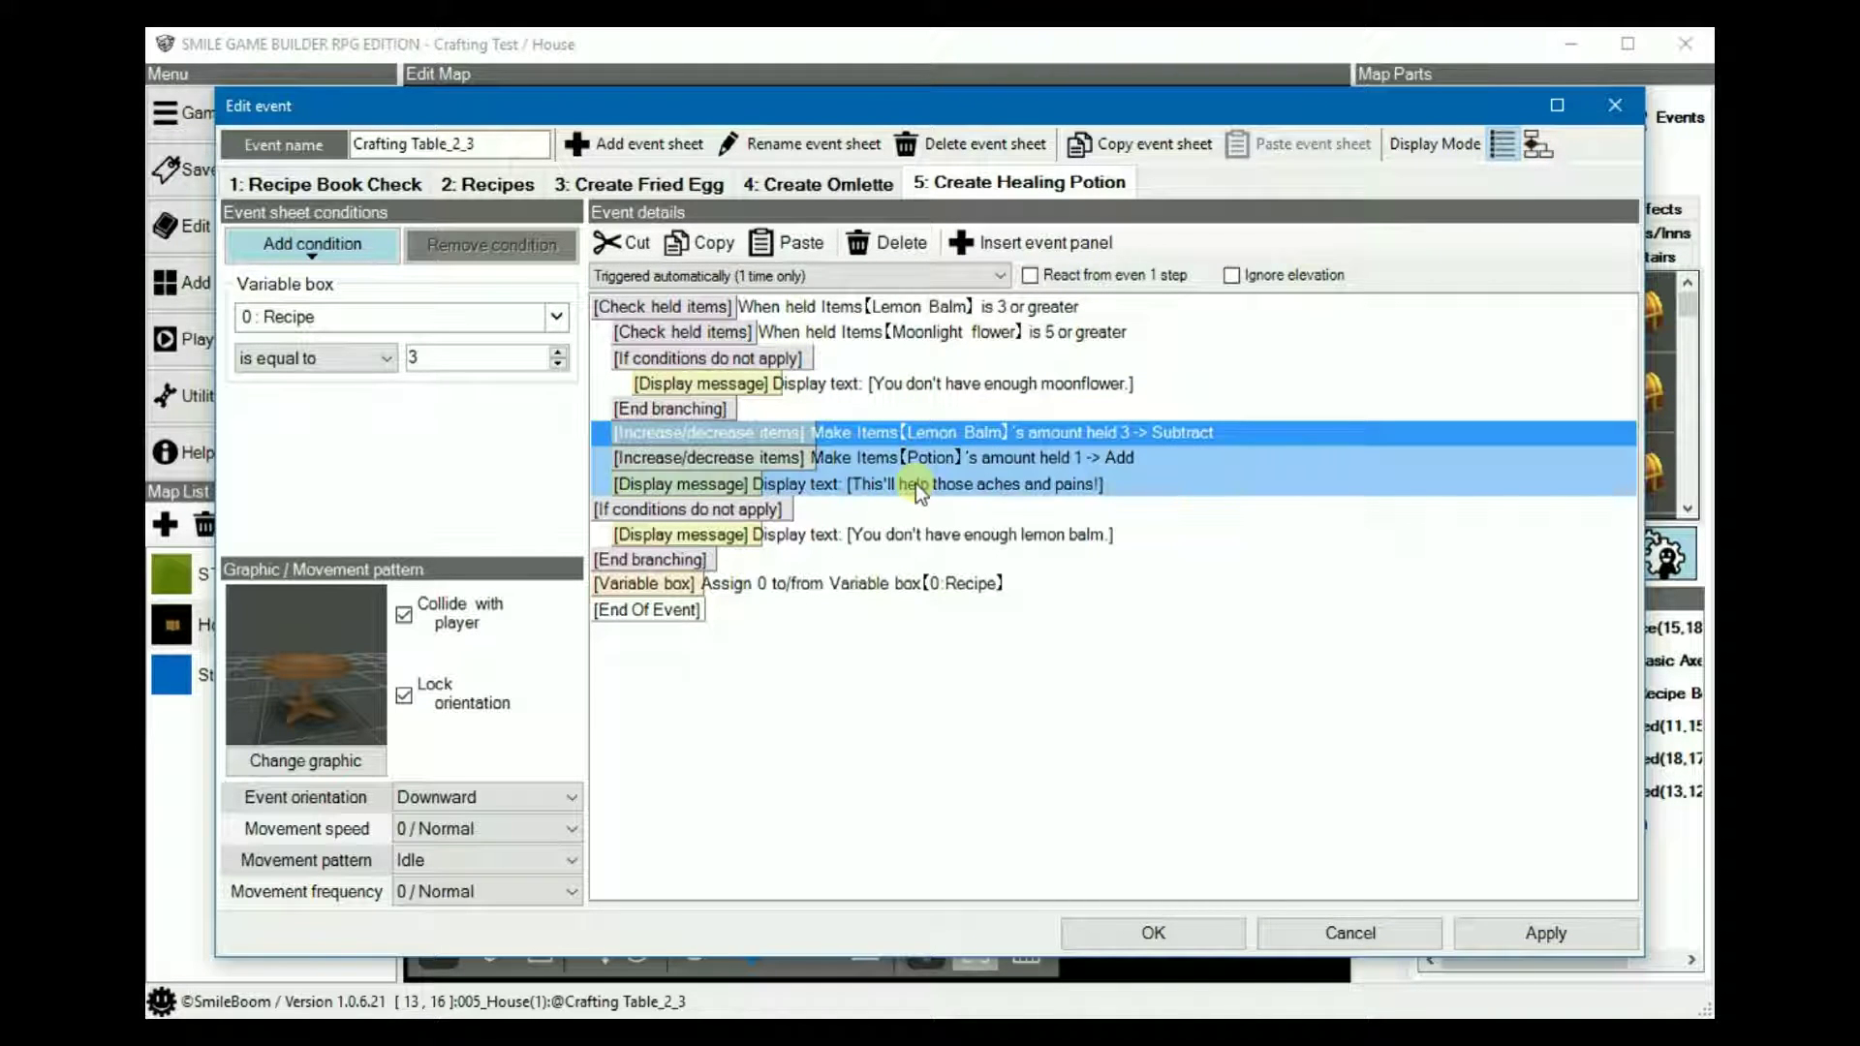
left_click(637, 241)
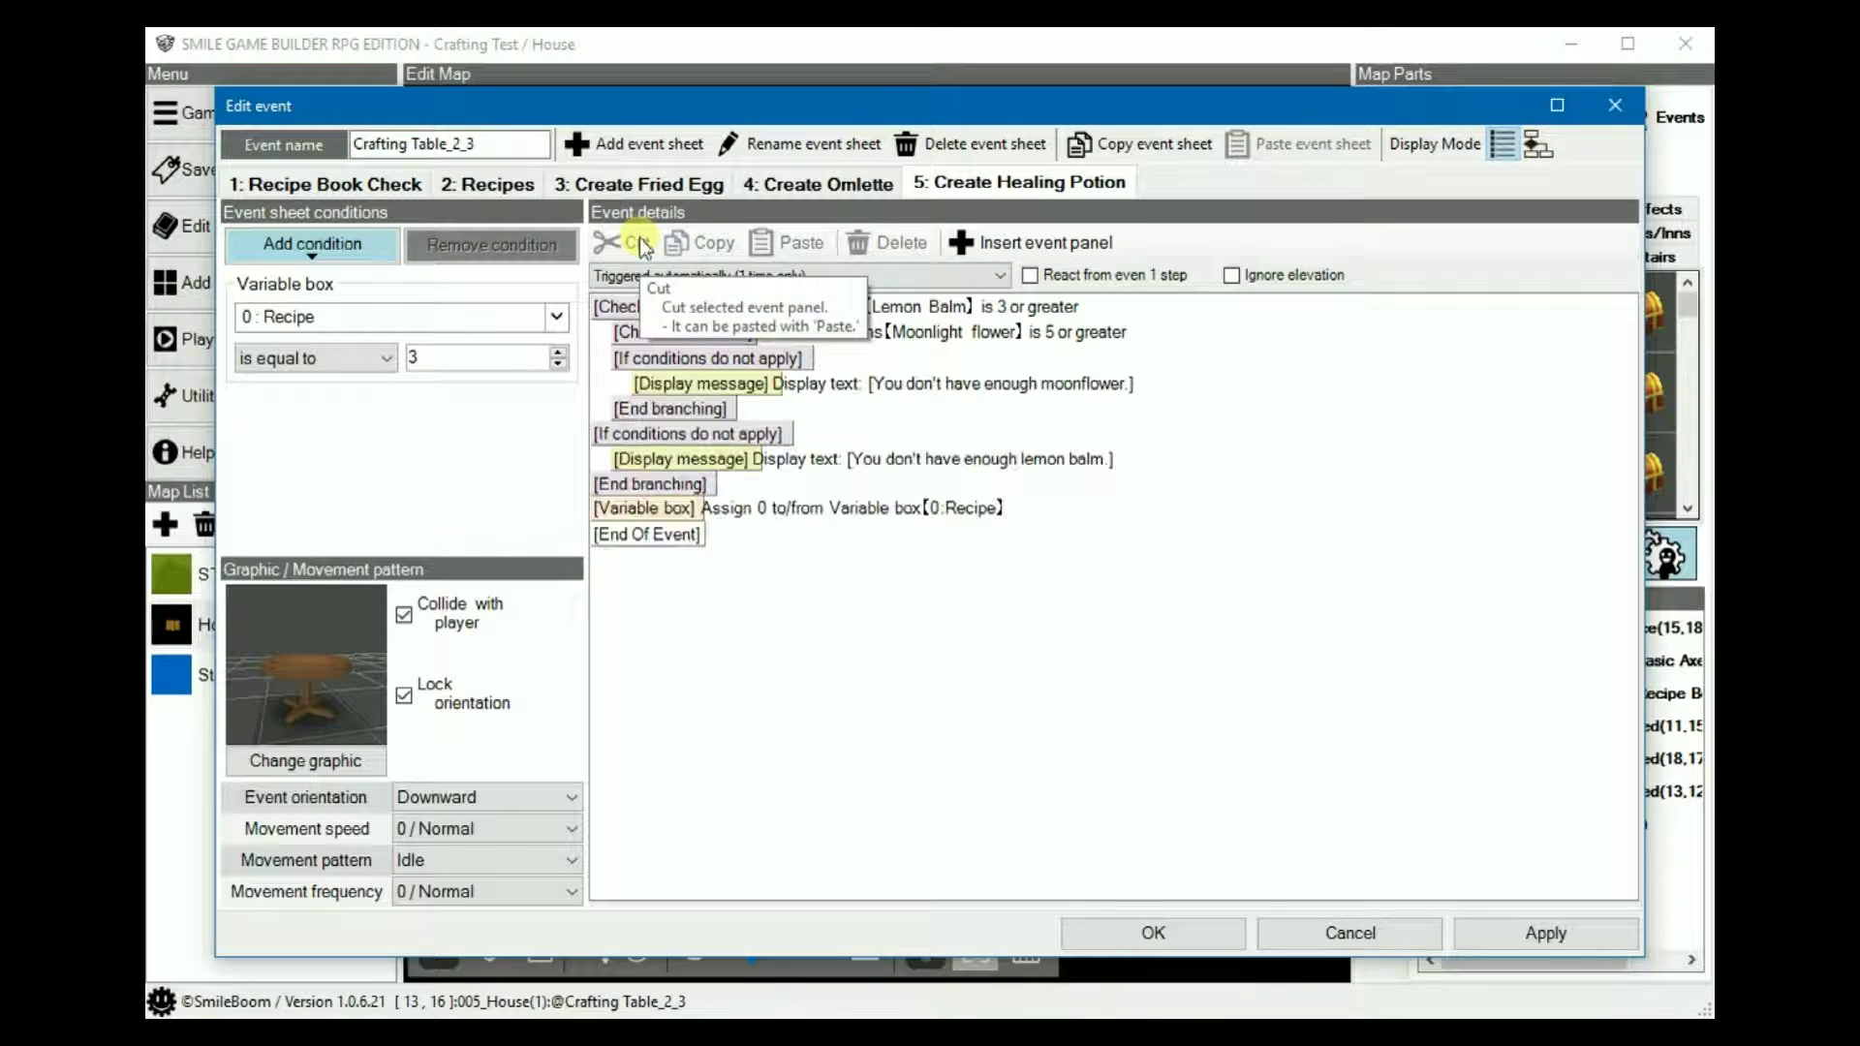
left_click(1539, 143)
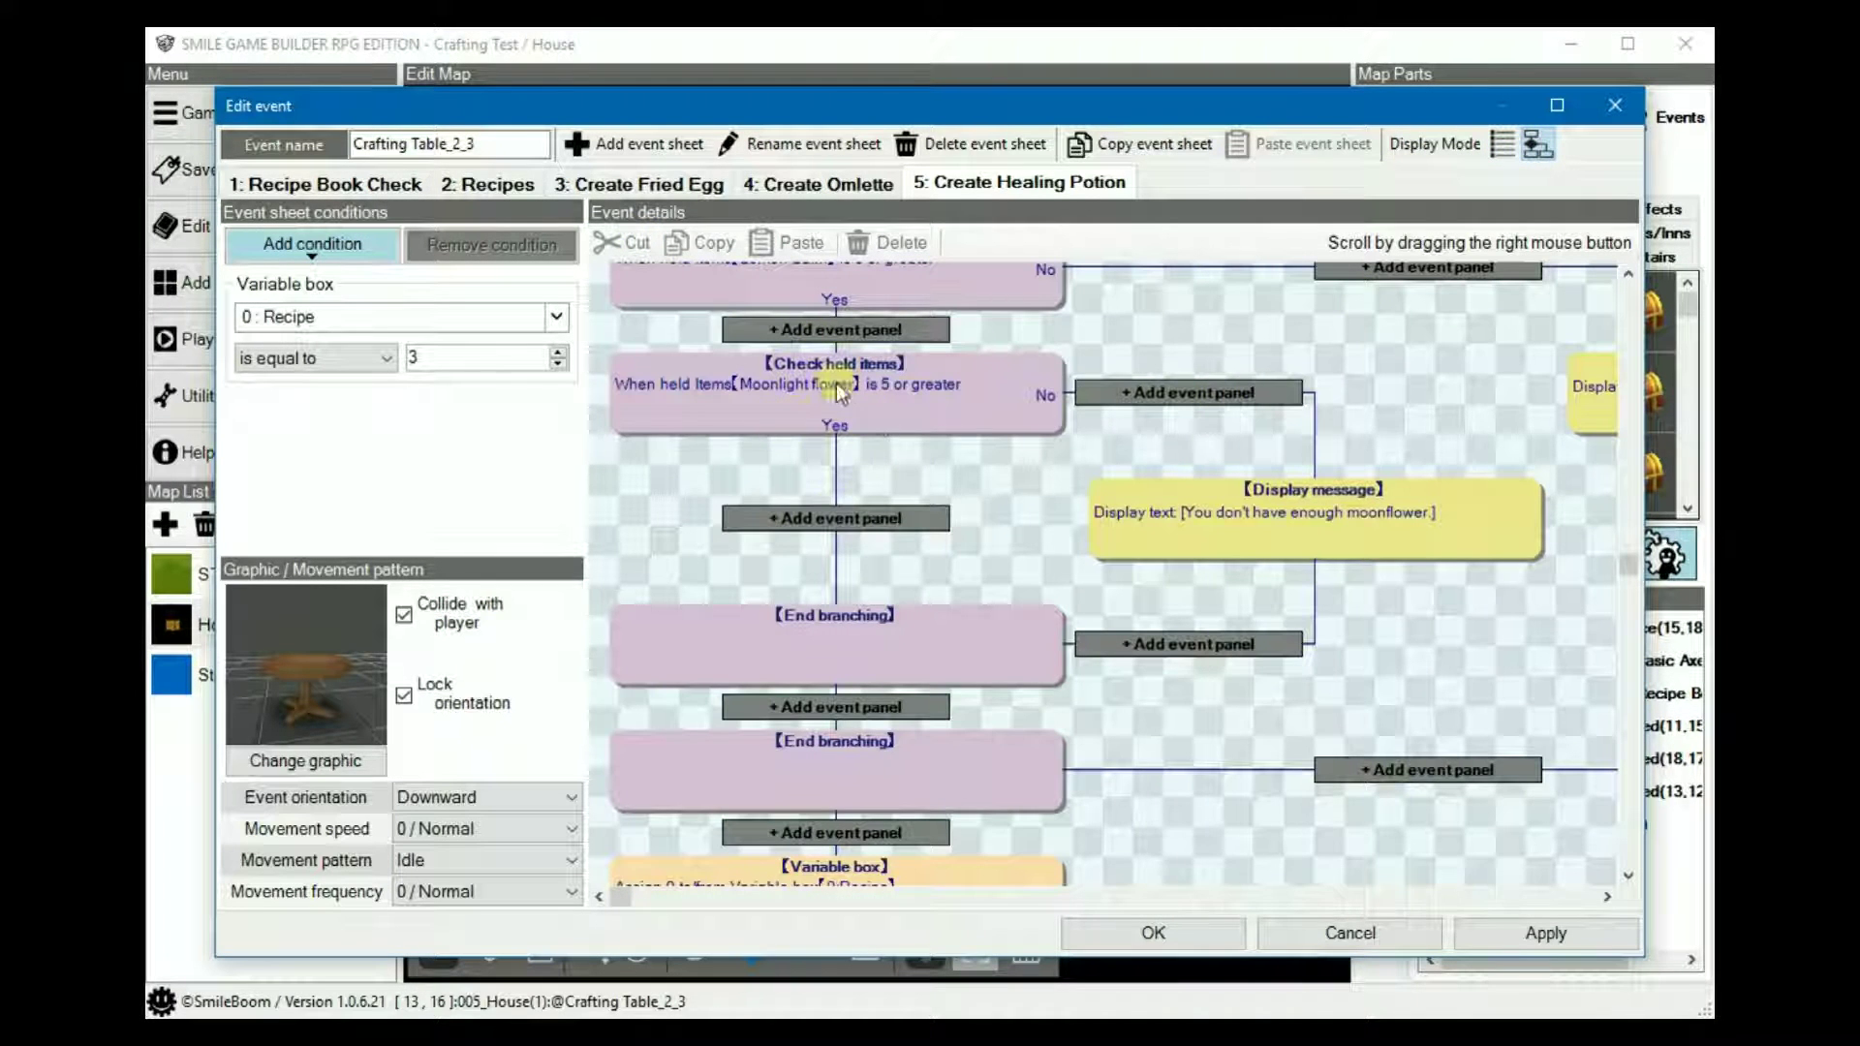
left_click(842, 516)
left_click(789, 242)
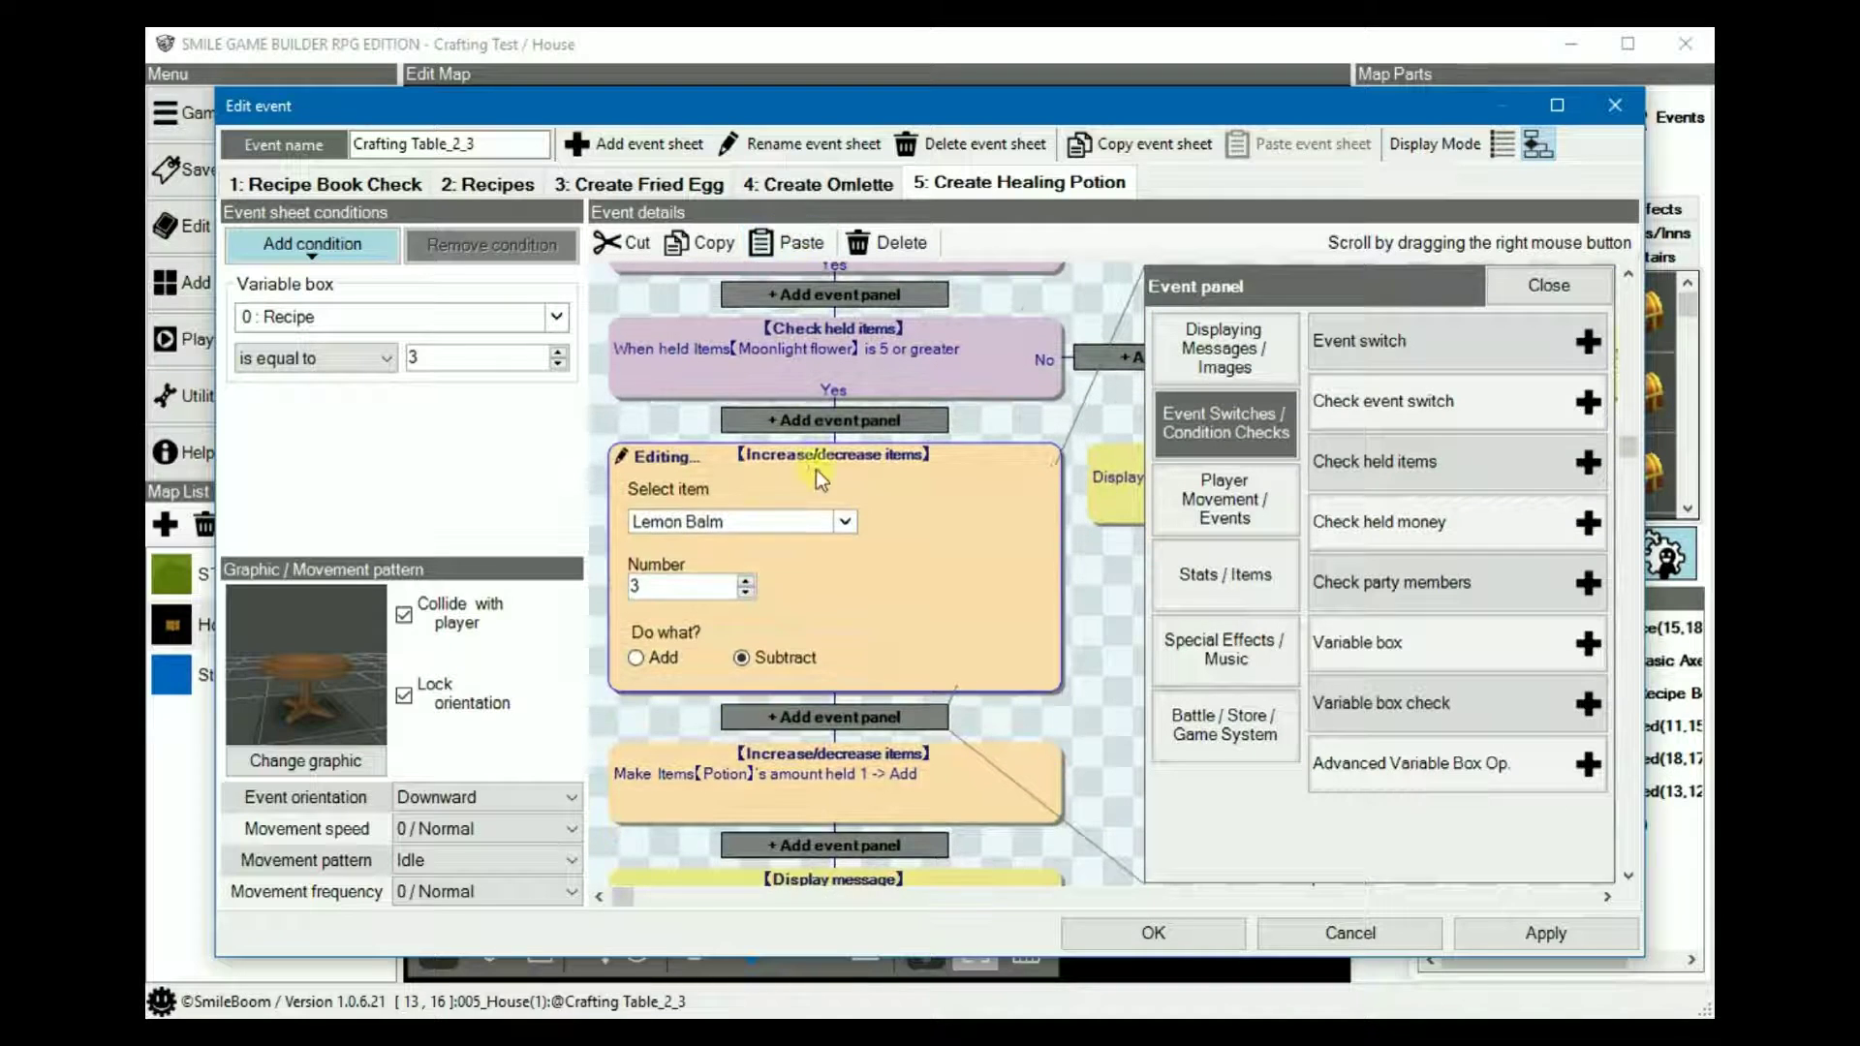
left_click(1106, 572)
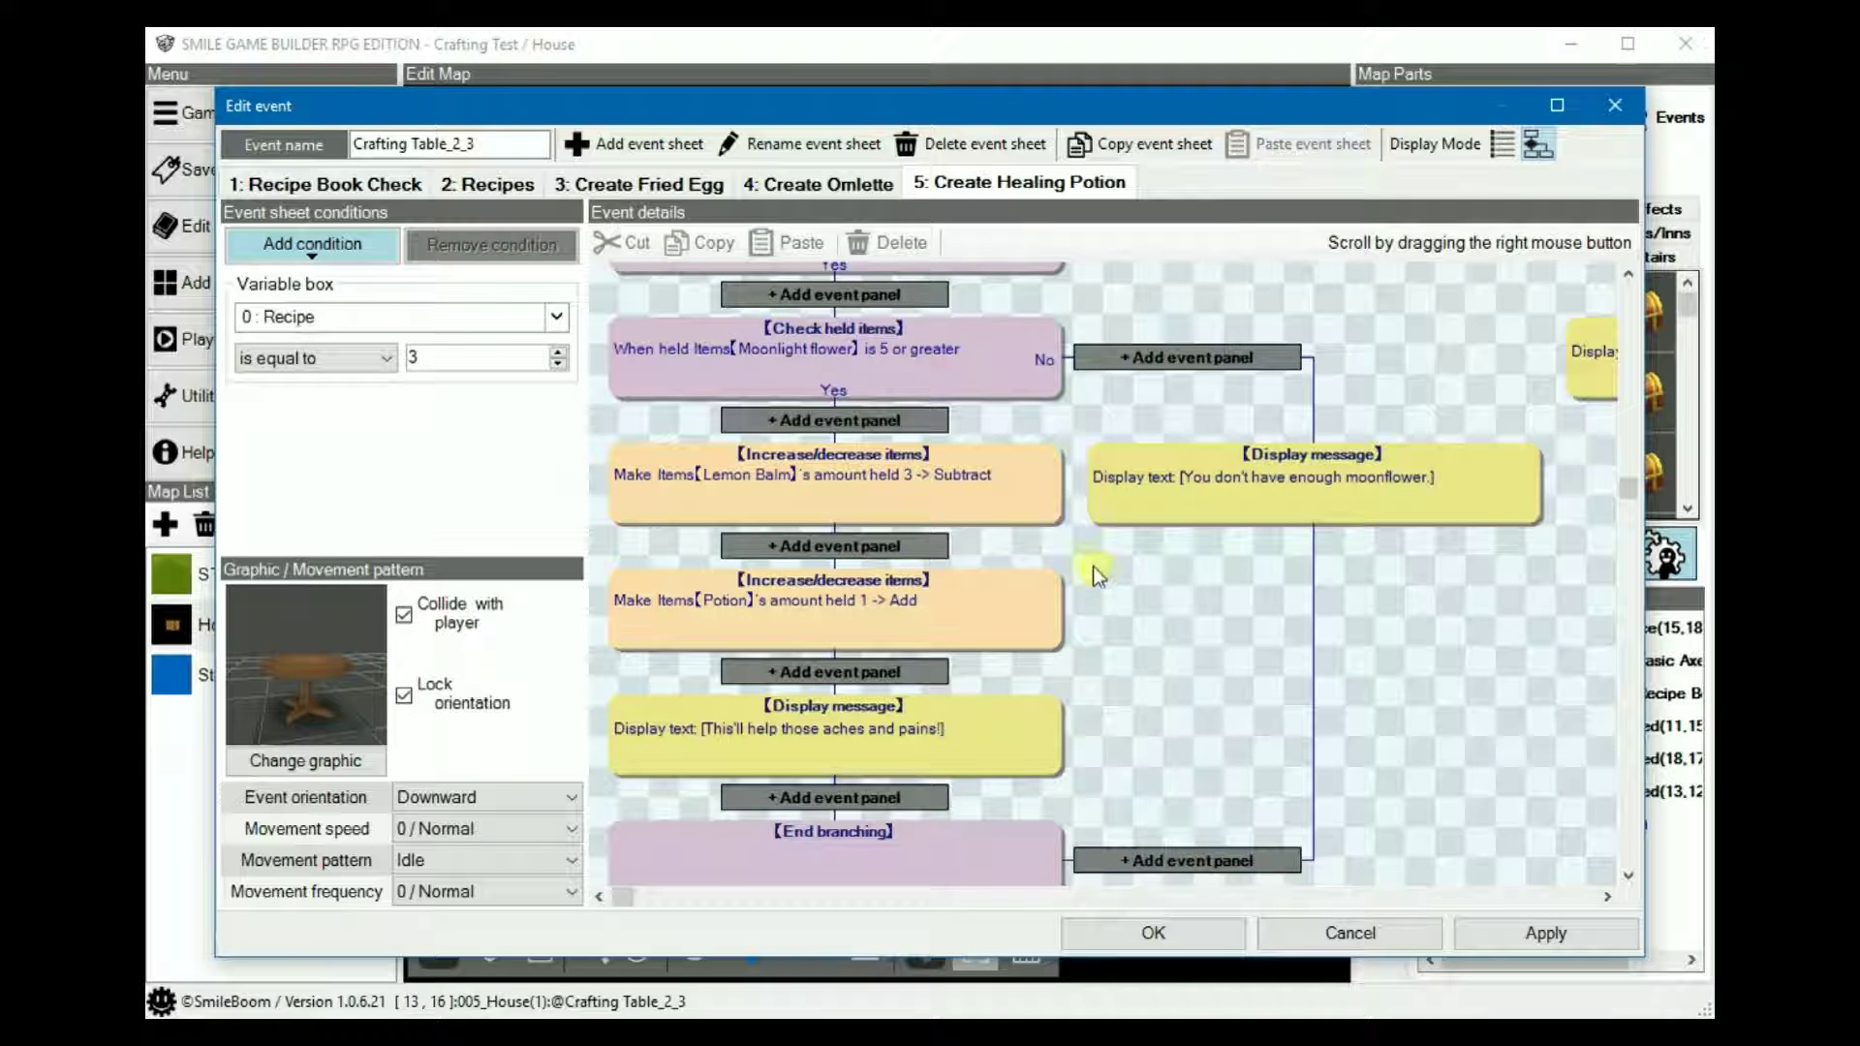
- Duplicate the Lemon Balm subtraction step just below itself
left_click(862, 471)
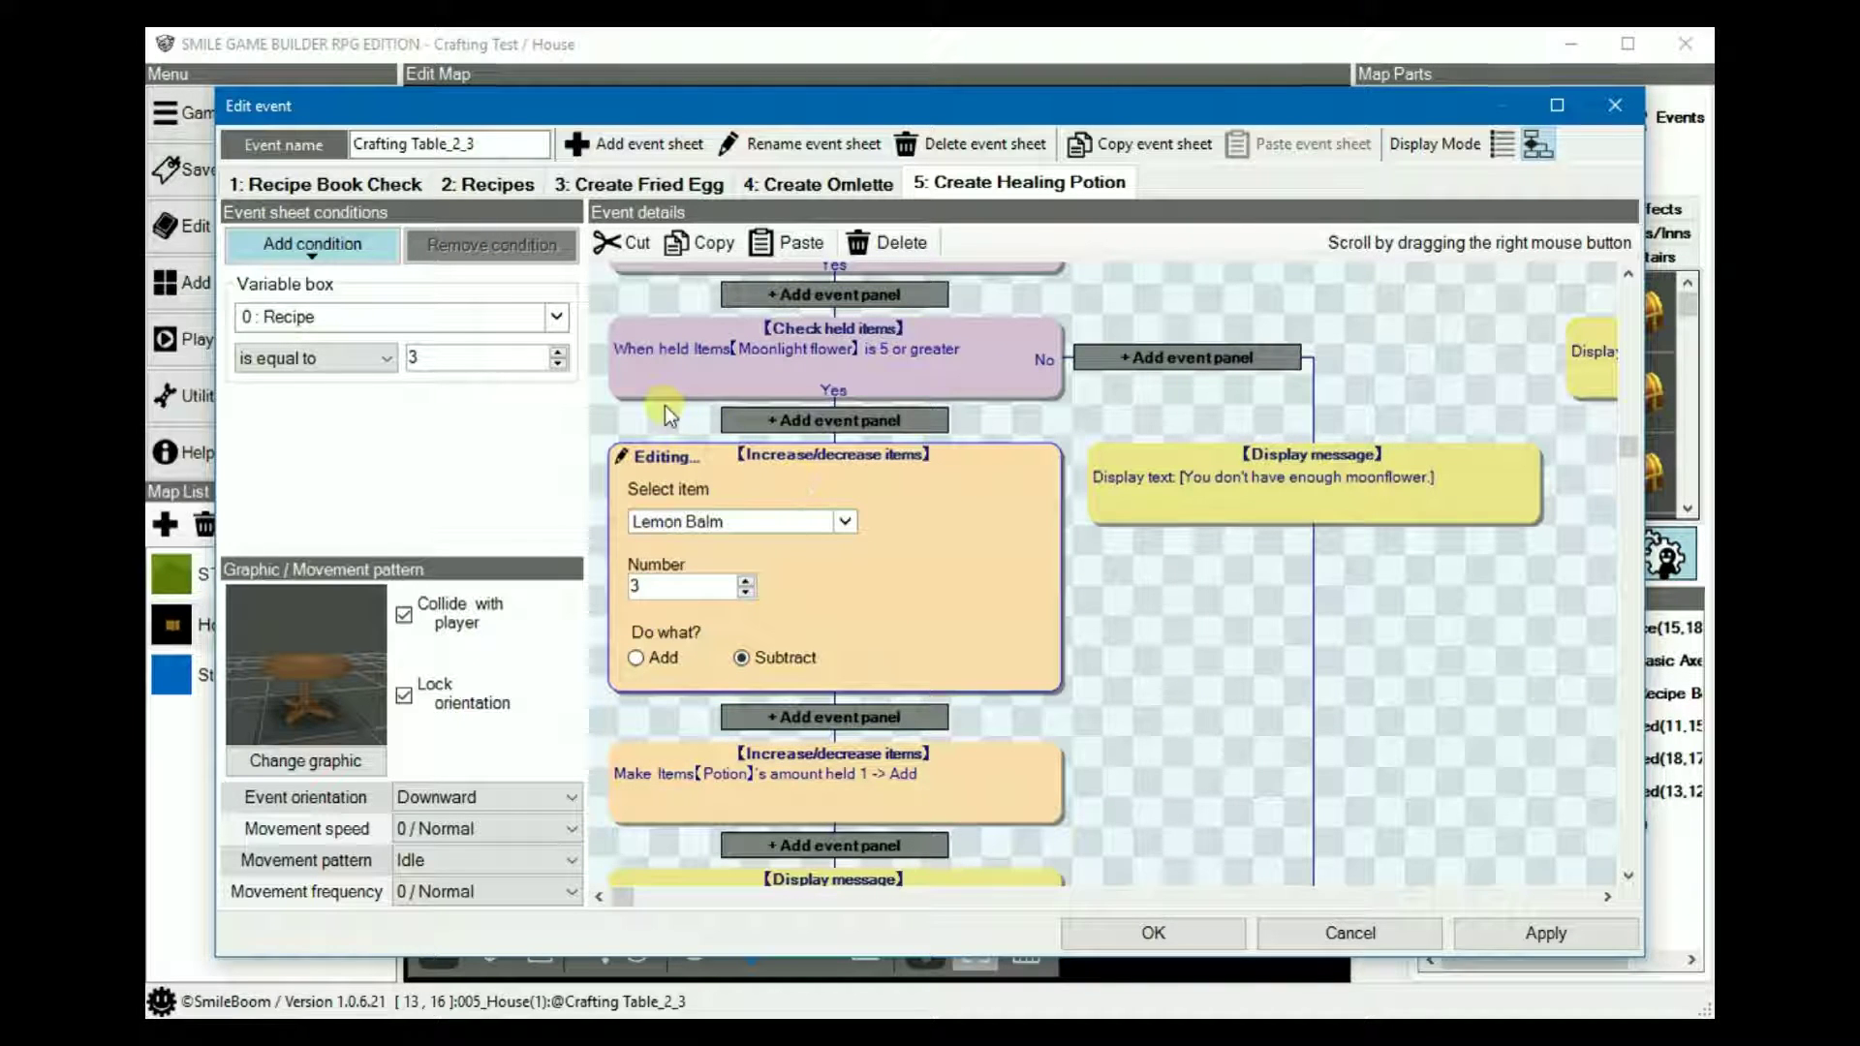
left_click(715, 245)
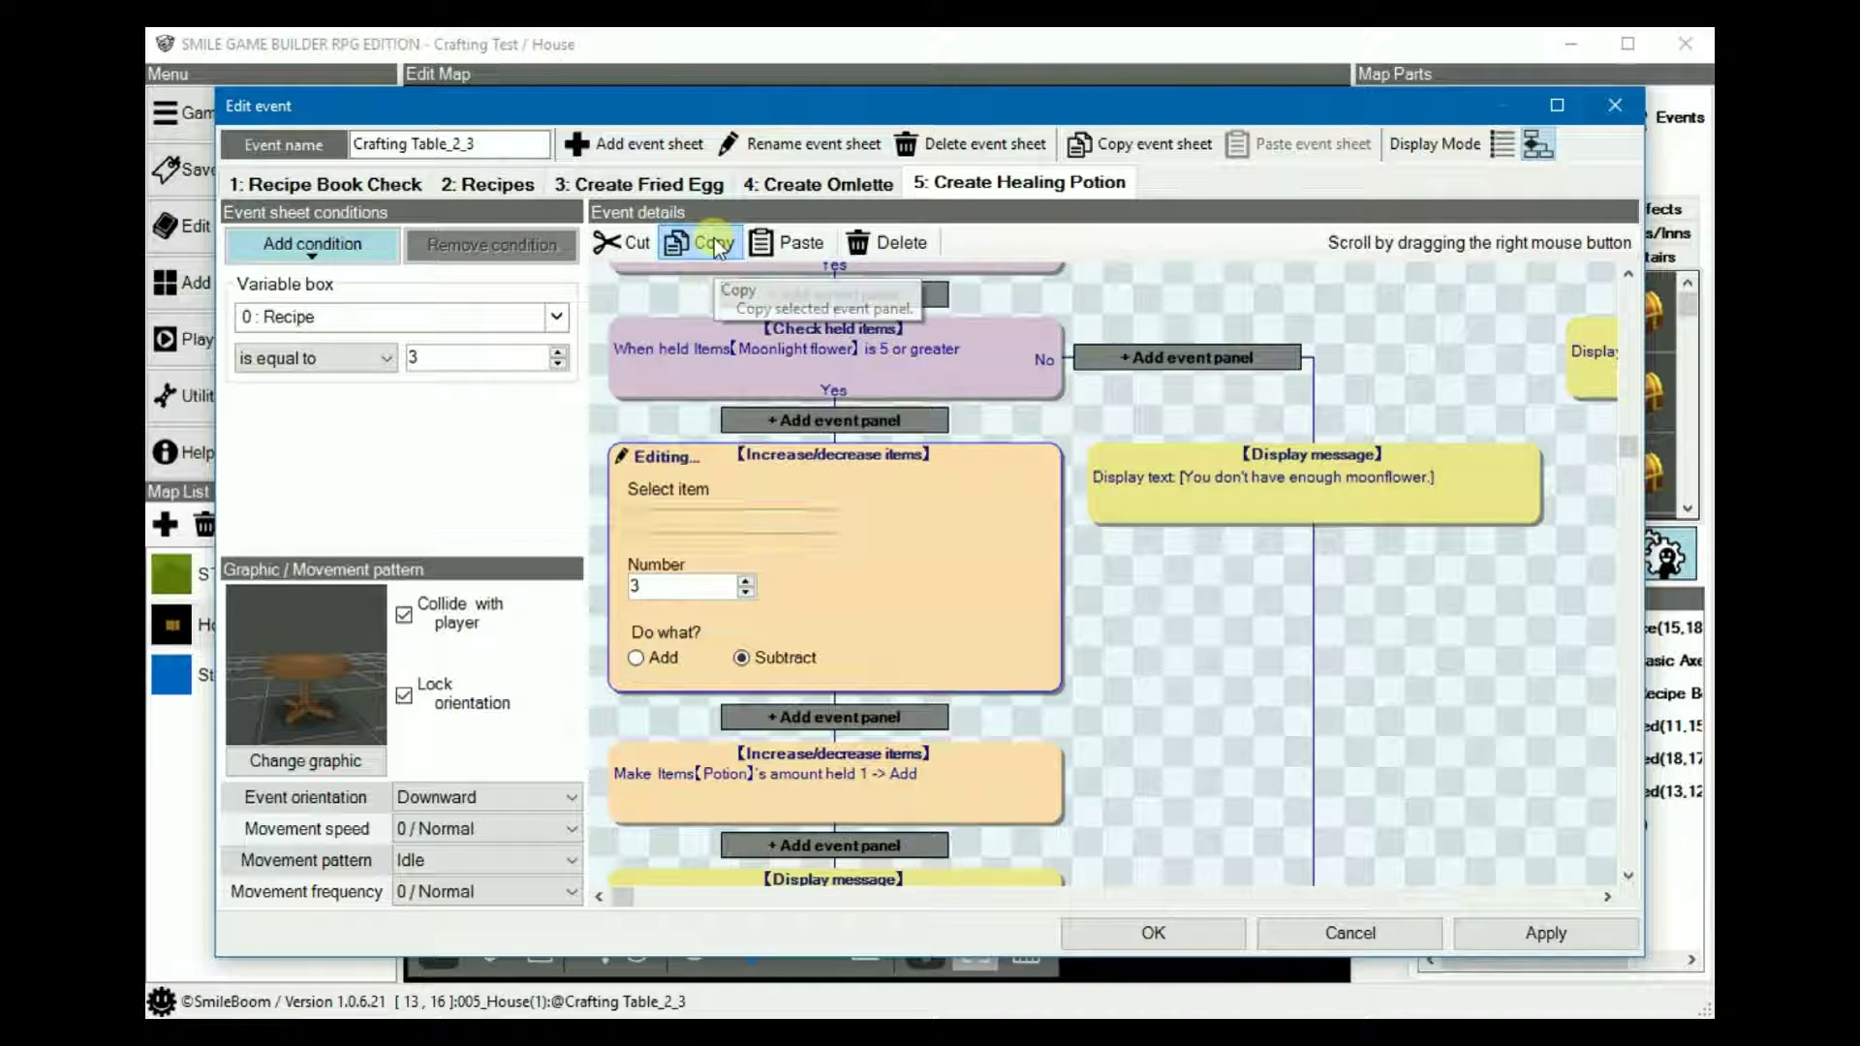
left_click(831, 719)
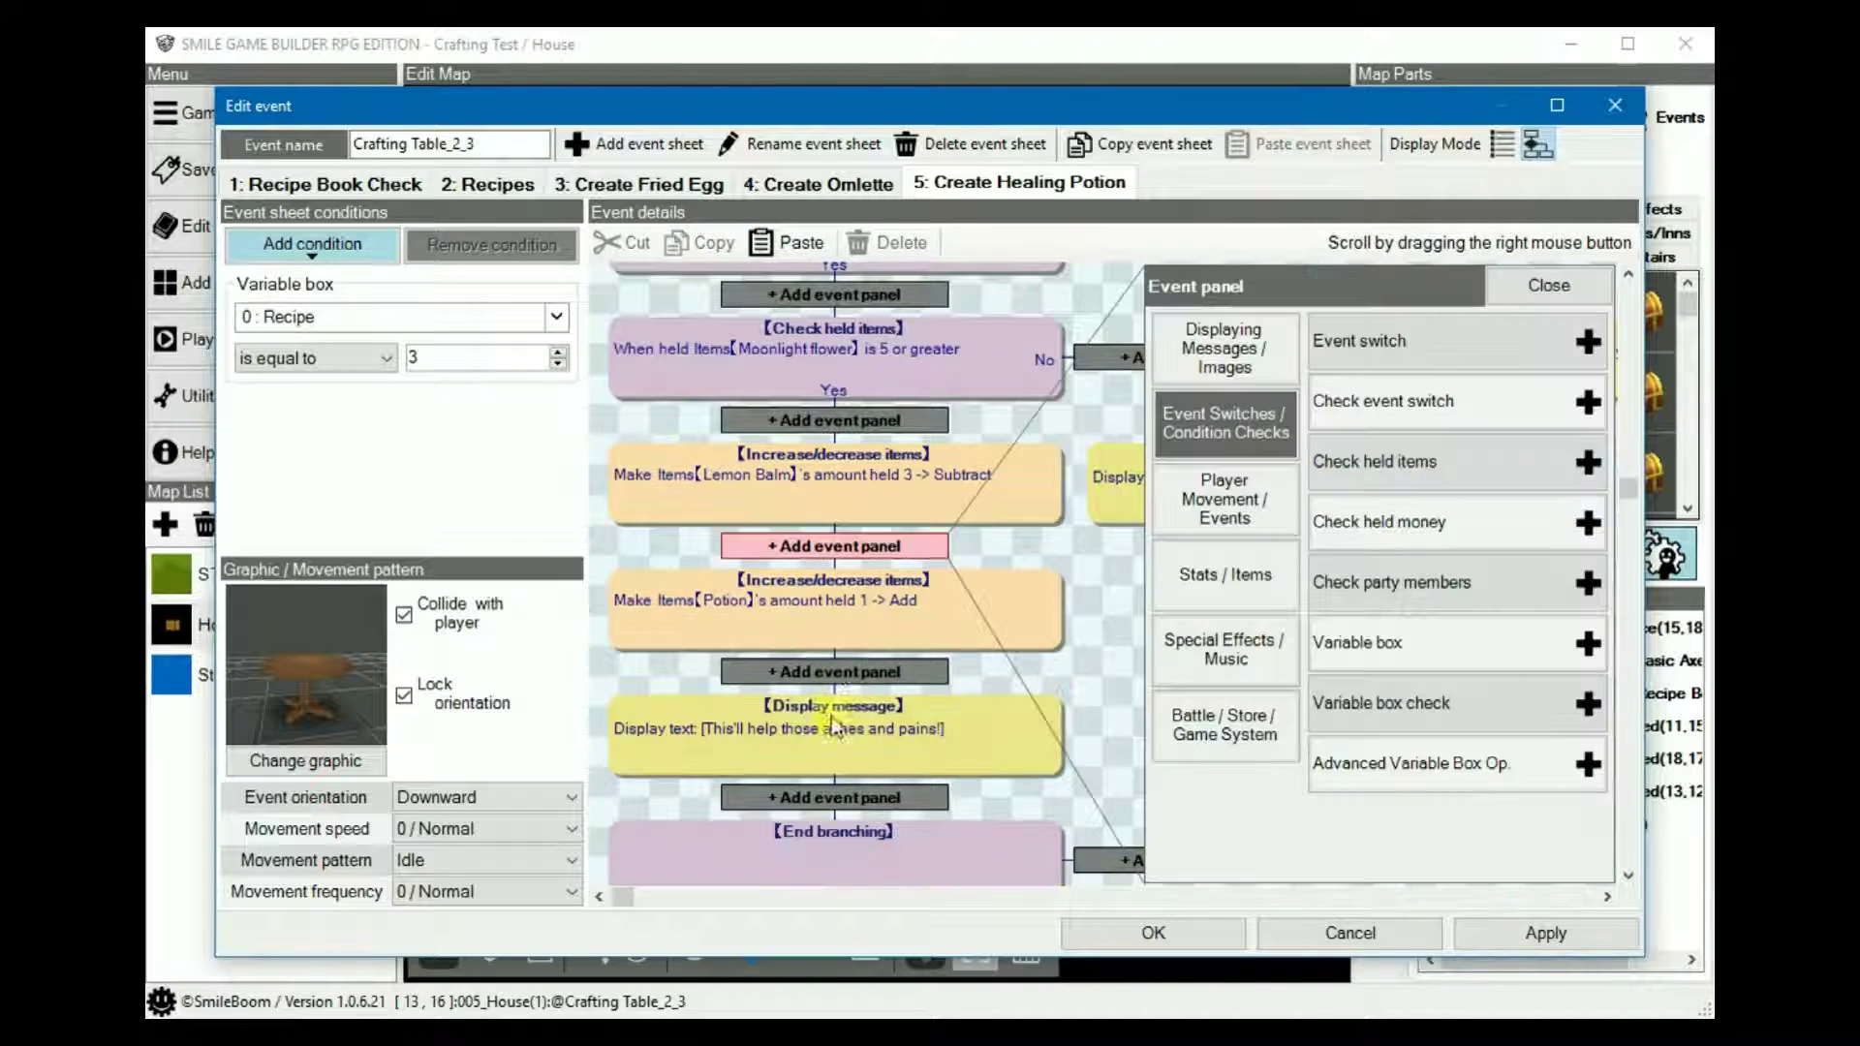
left_click(790, 242)
- Change the duplicate to subtract 5 Moonlight flower and save the Crafting Table event
left_click(821, 522)
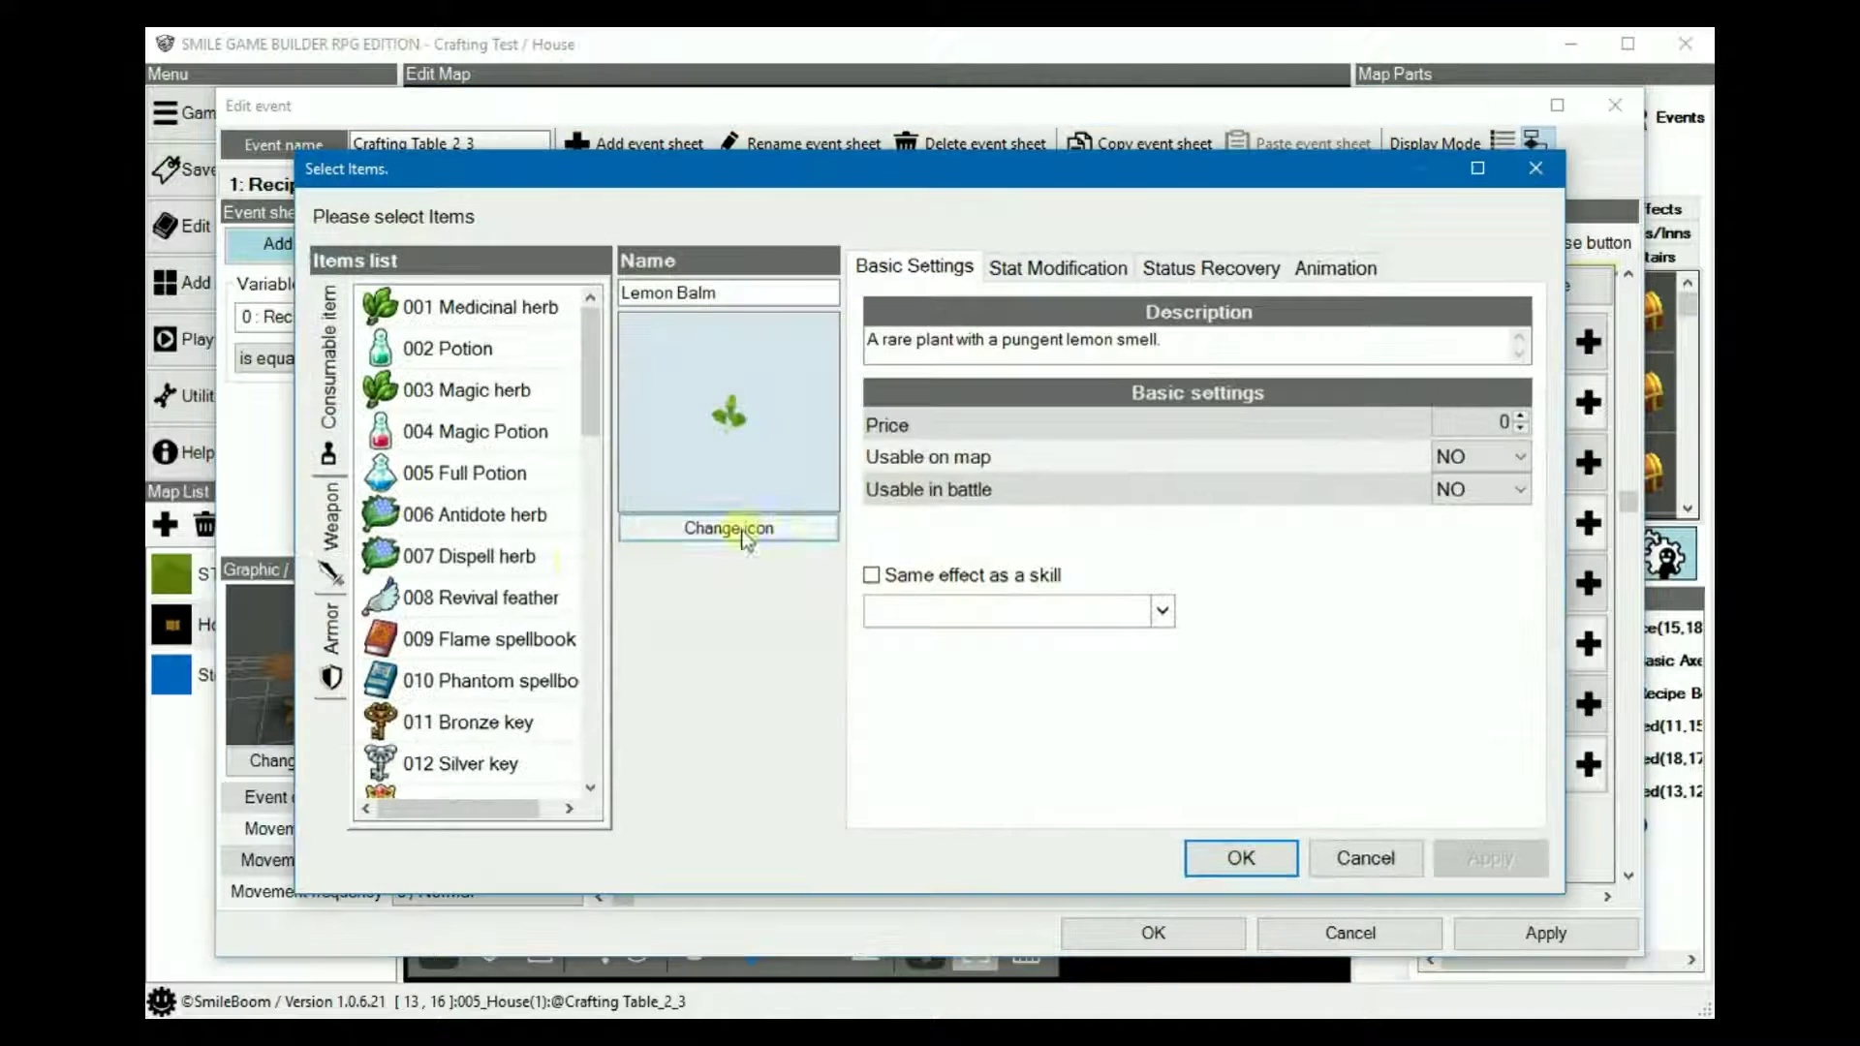
scroll(501, 607, "down", 5)
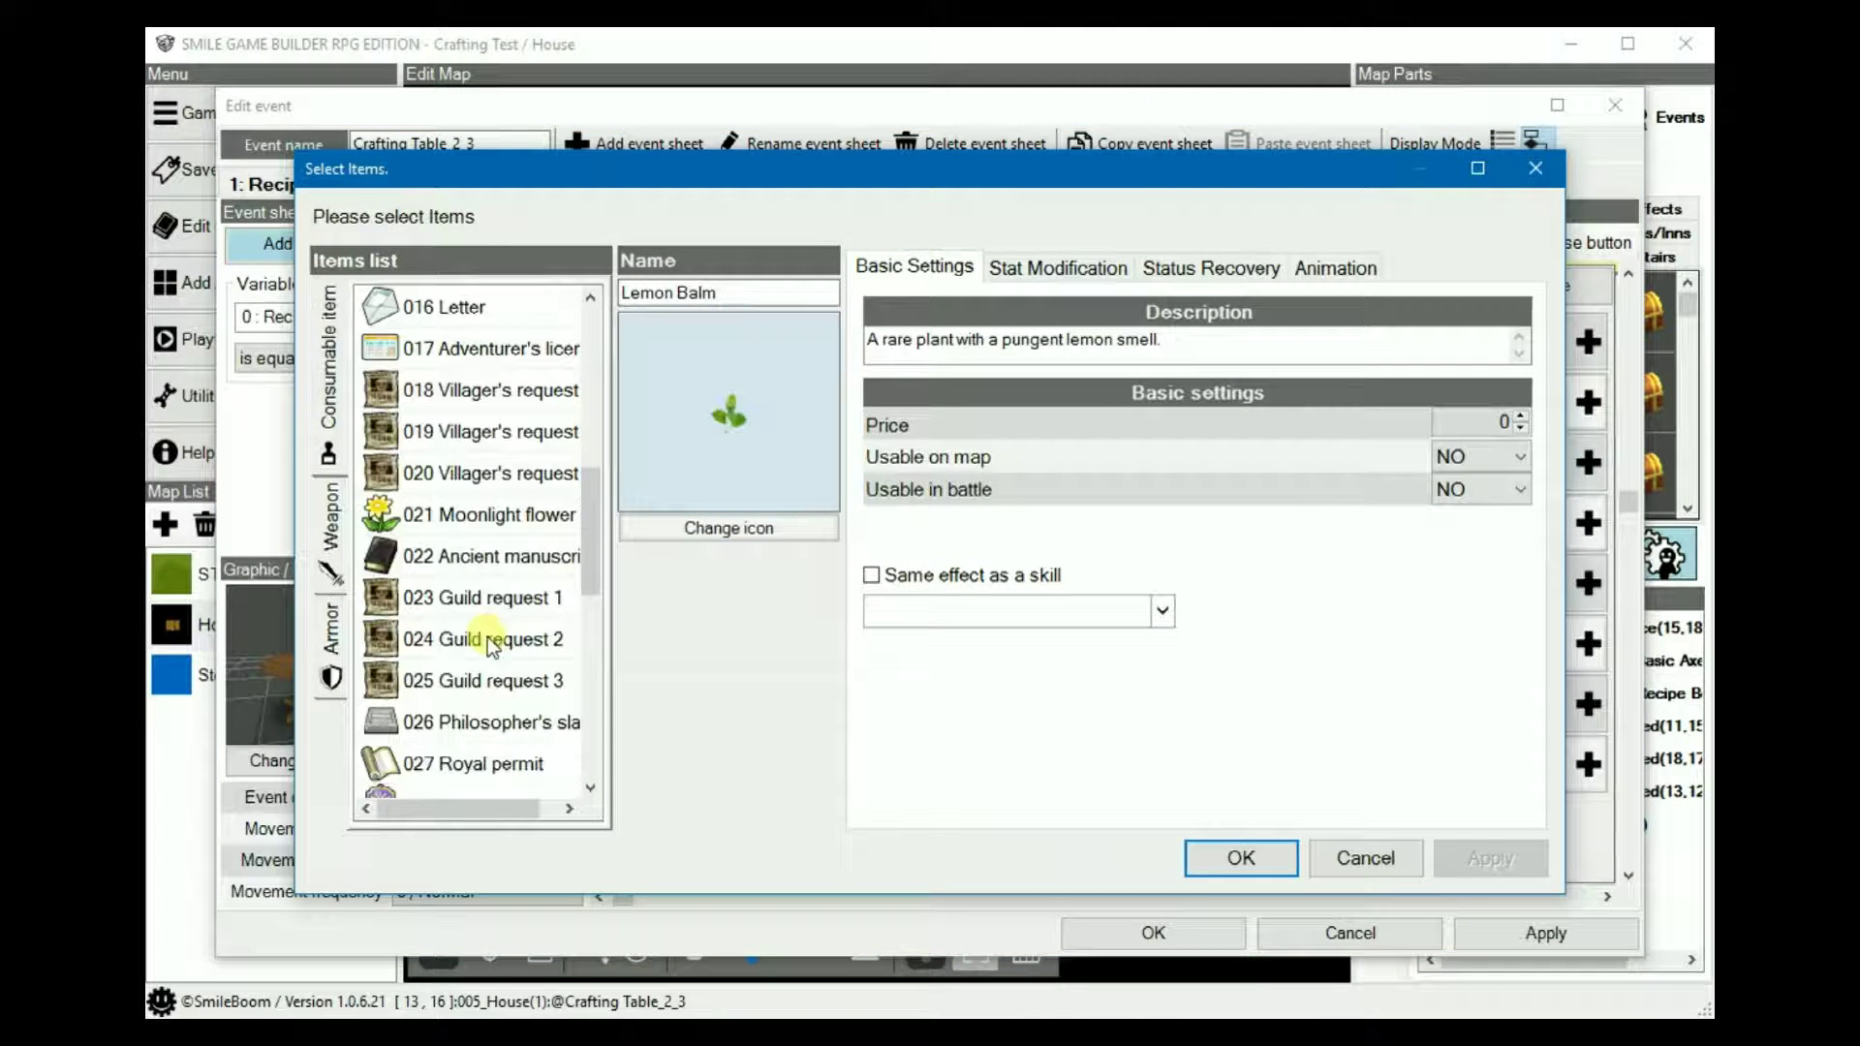
left_click(464, 524)
left_click(1244, 861)
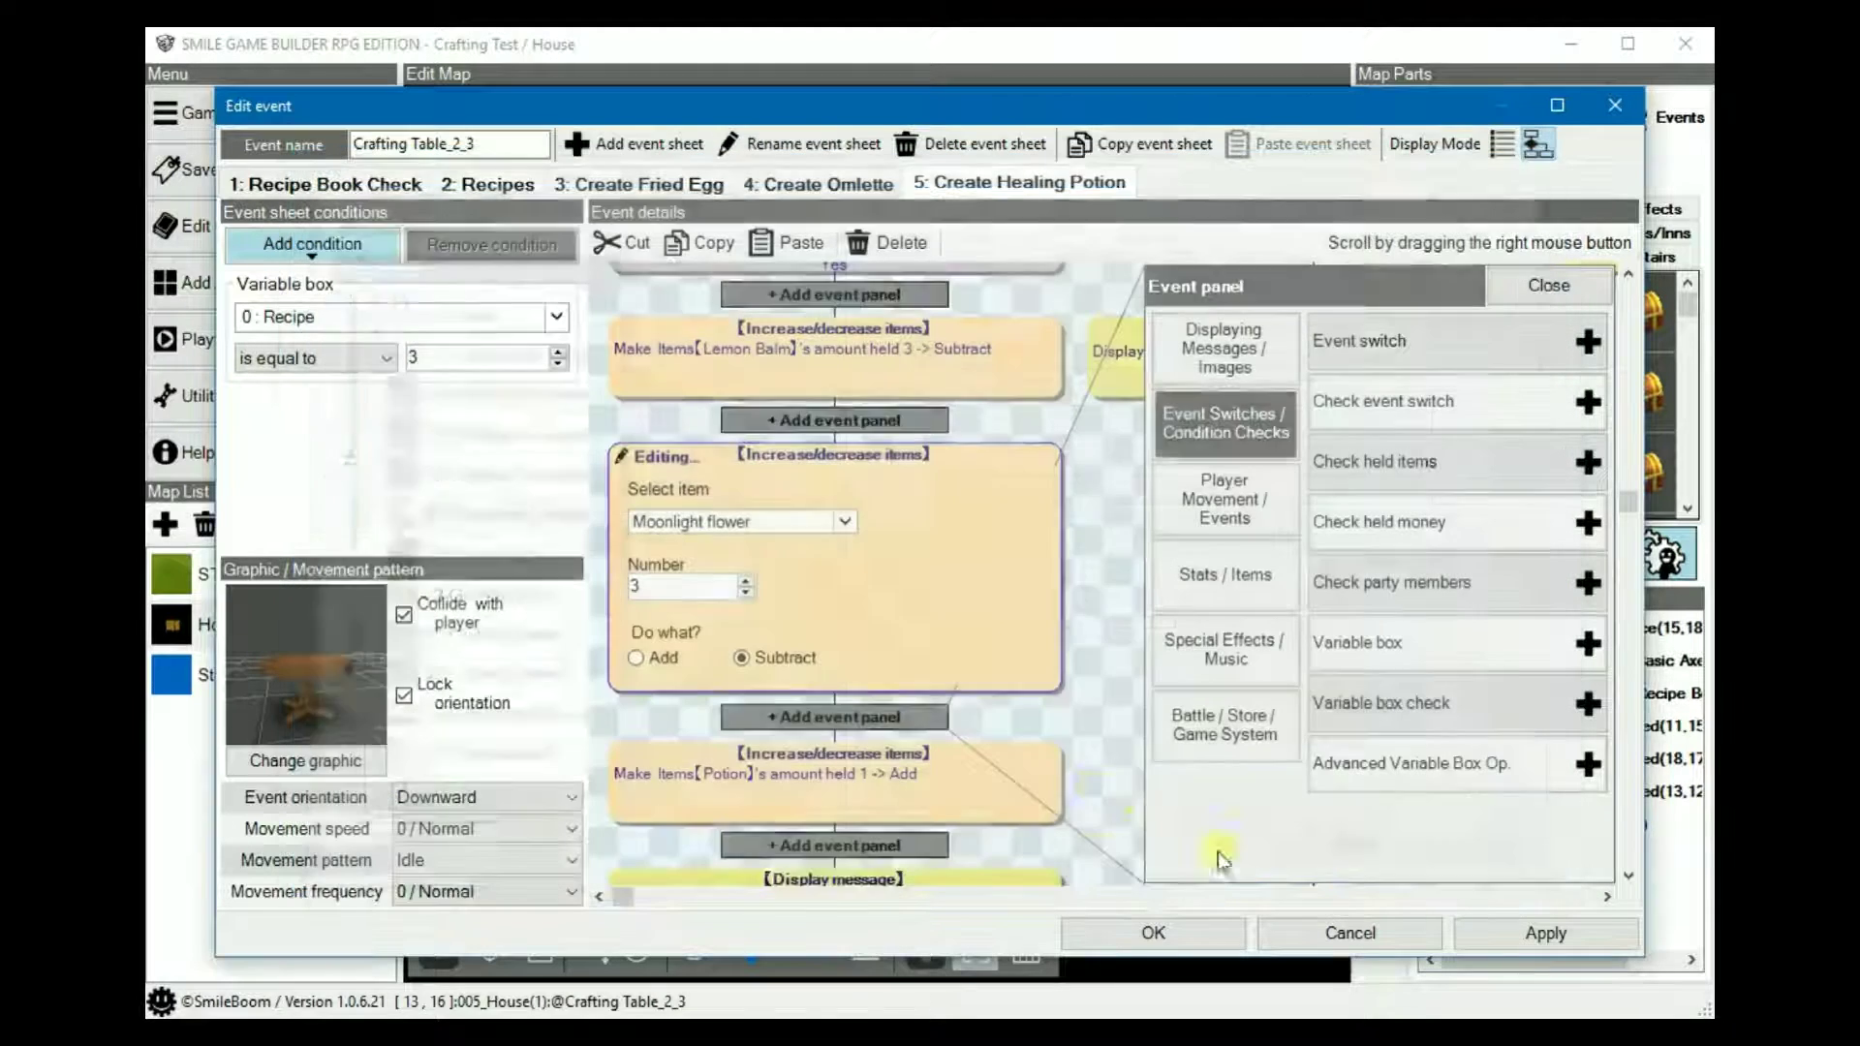
left_click(747, 584)
left_click(748, 583)
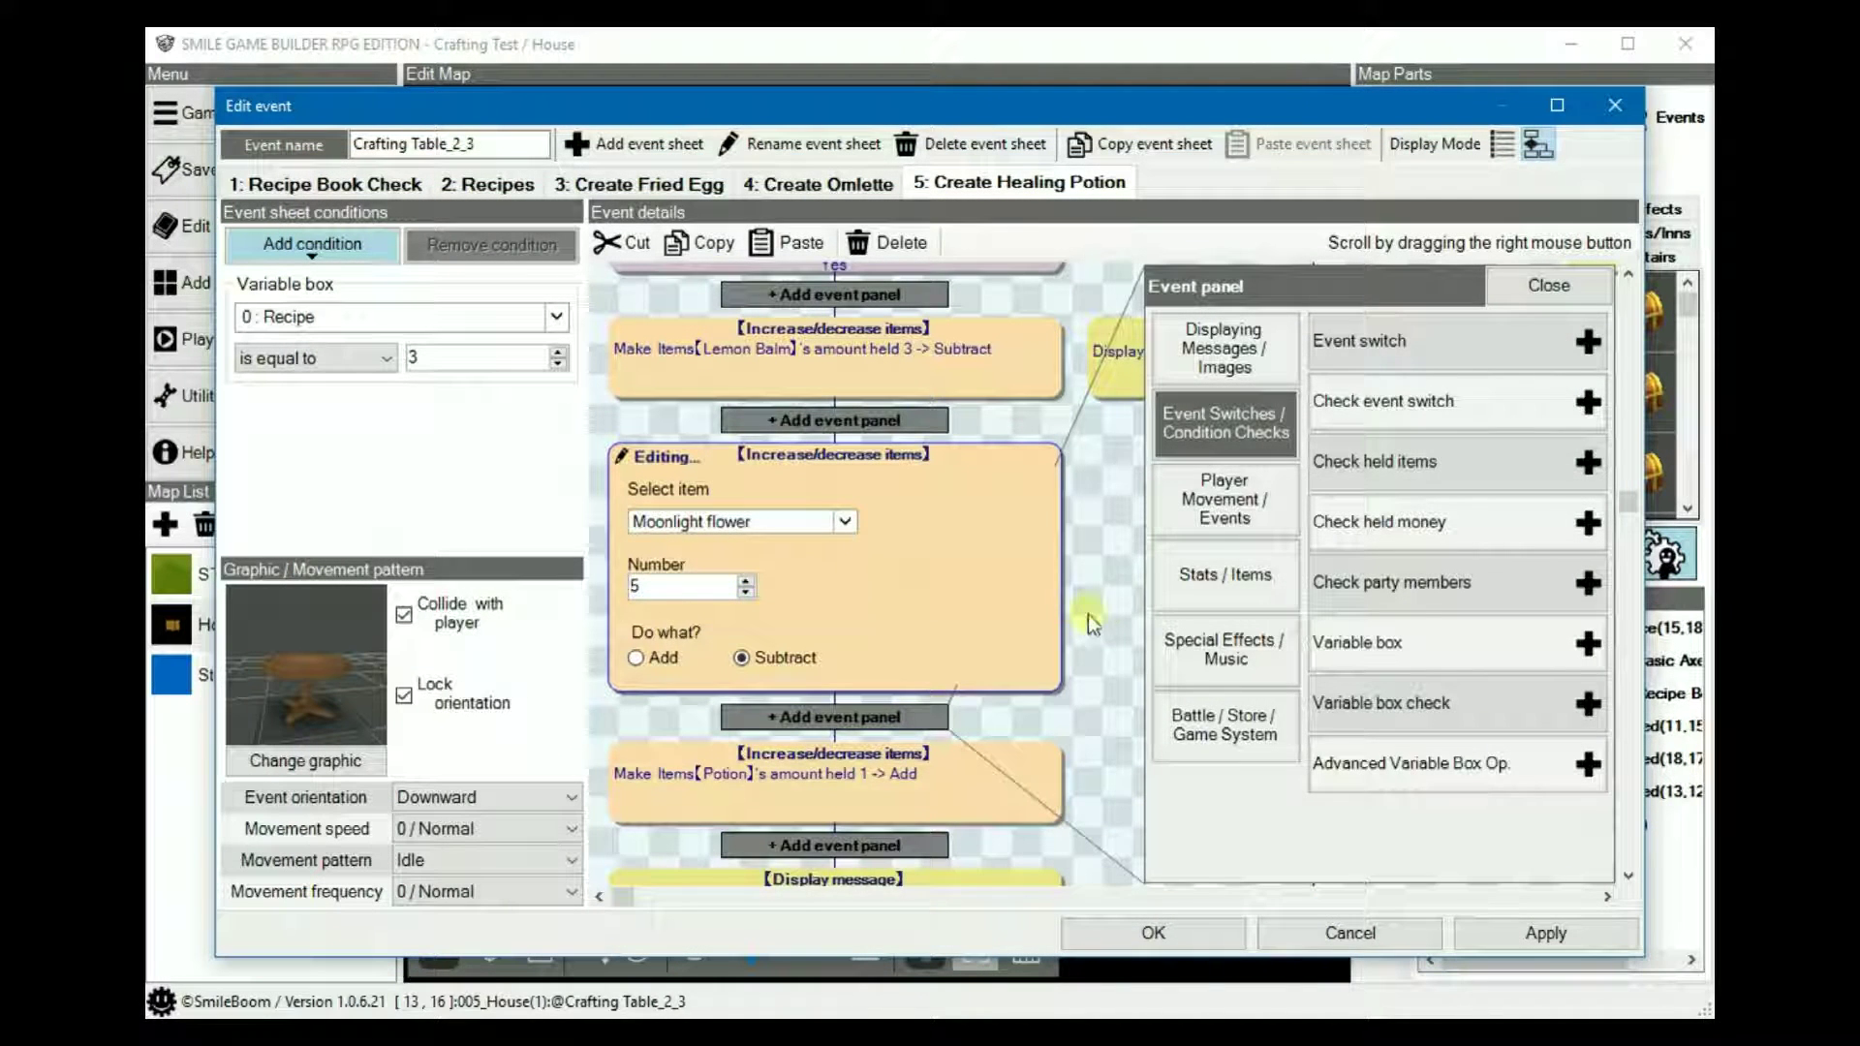
left_click(1125, 597)
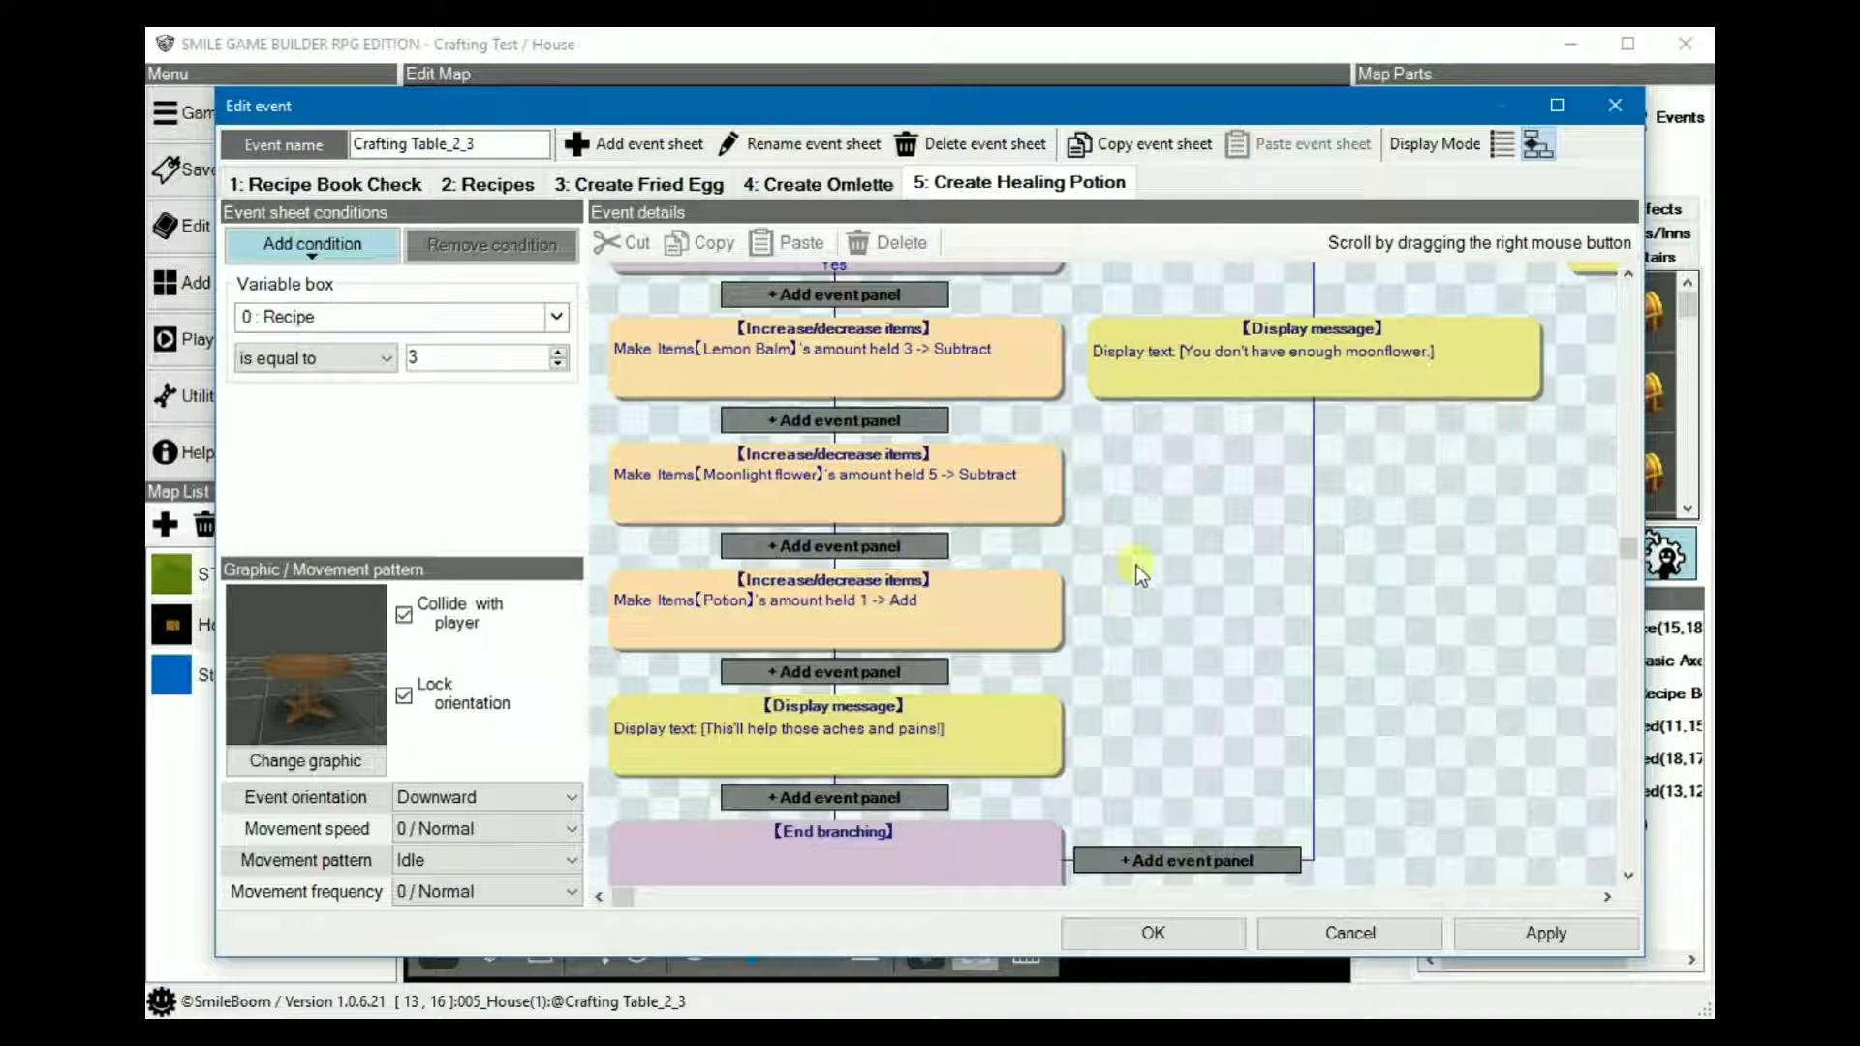
mouse_move(1137, 565)
right_mouse_down()
mouse_move(1138, 581)
mouse_move(1139, 539)
right_mouse_up()
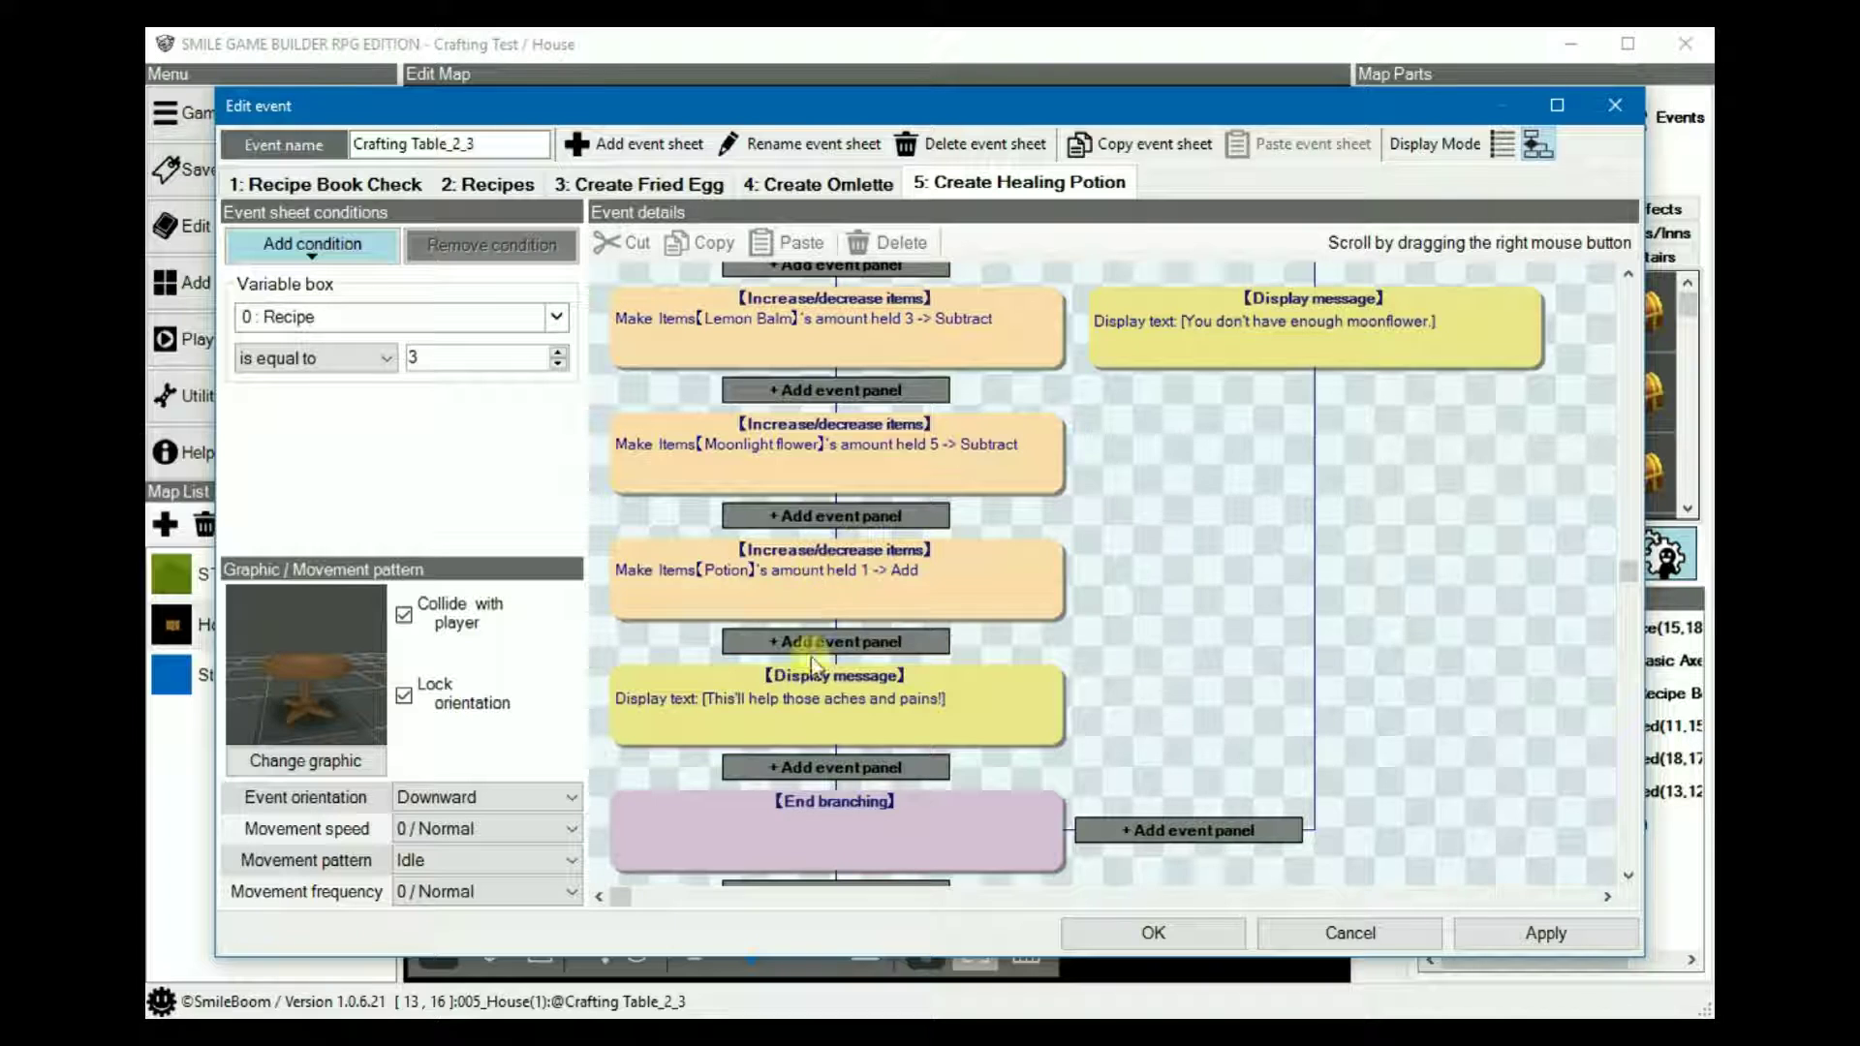
right_click_drag(814, 667, 1250, 636)
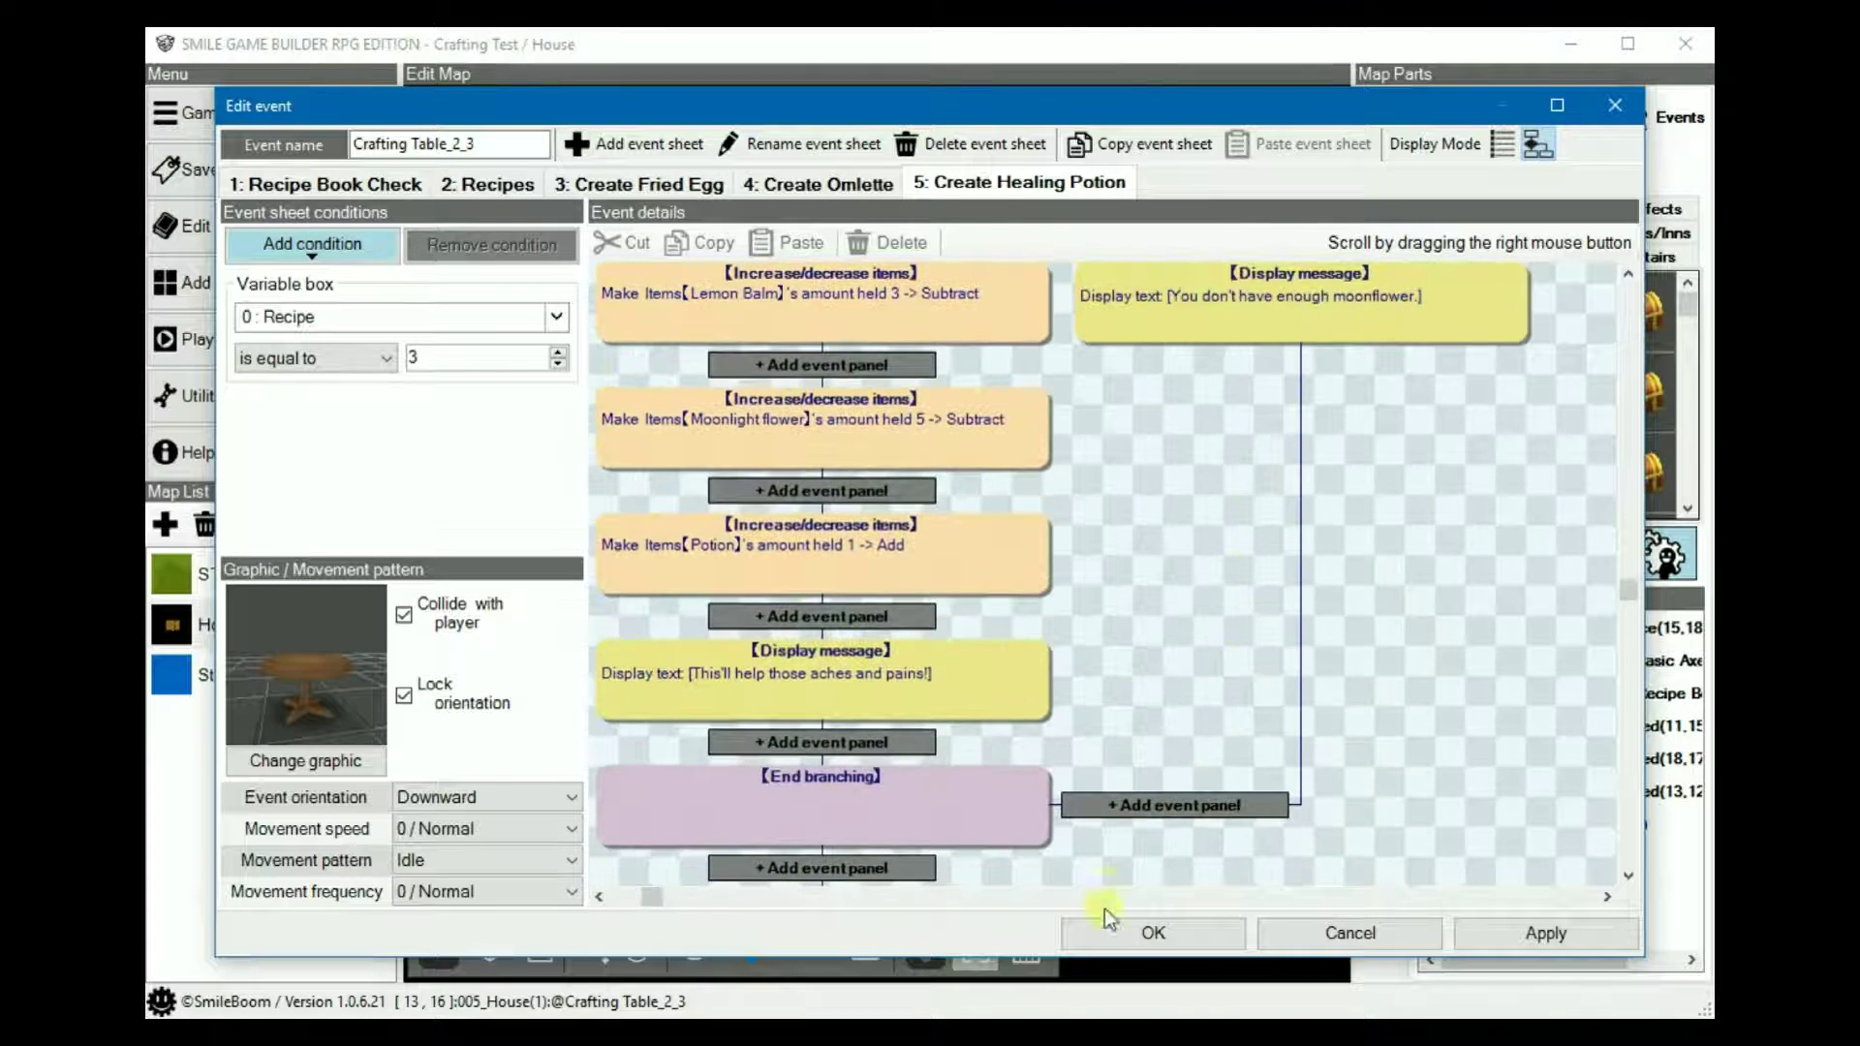
left_click(1156, 934)
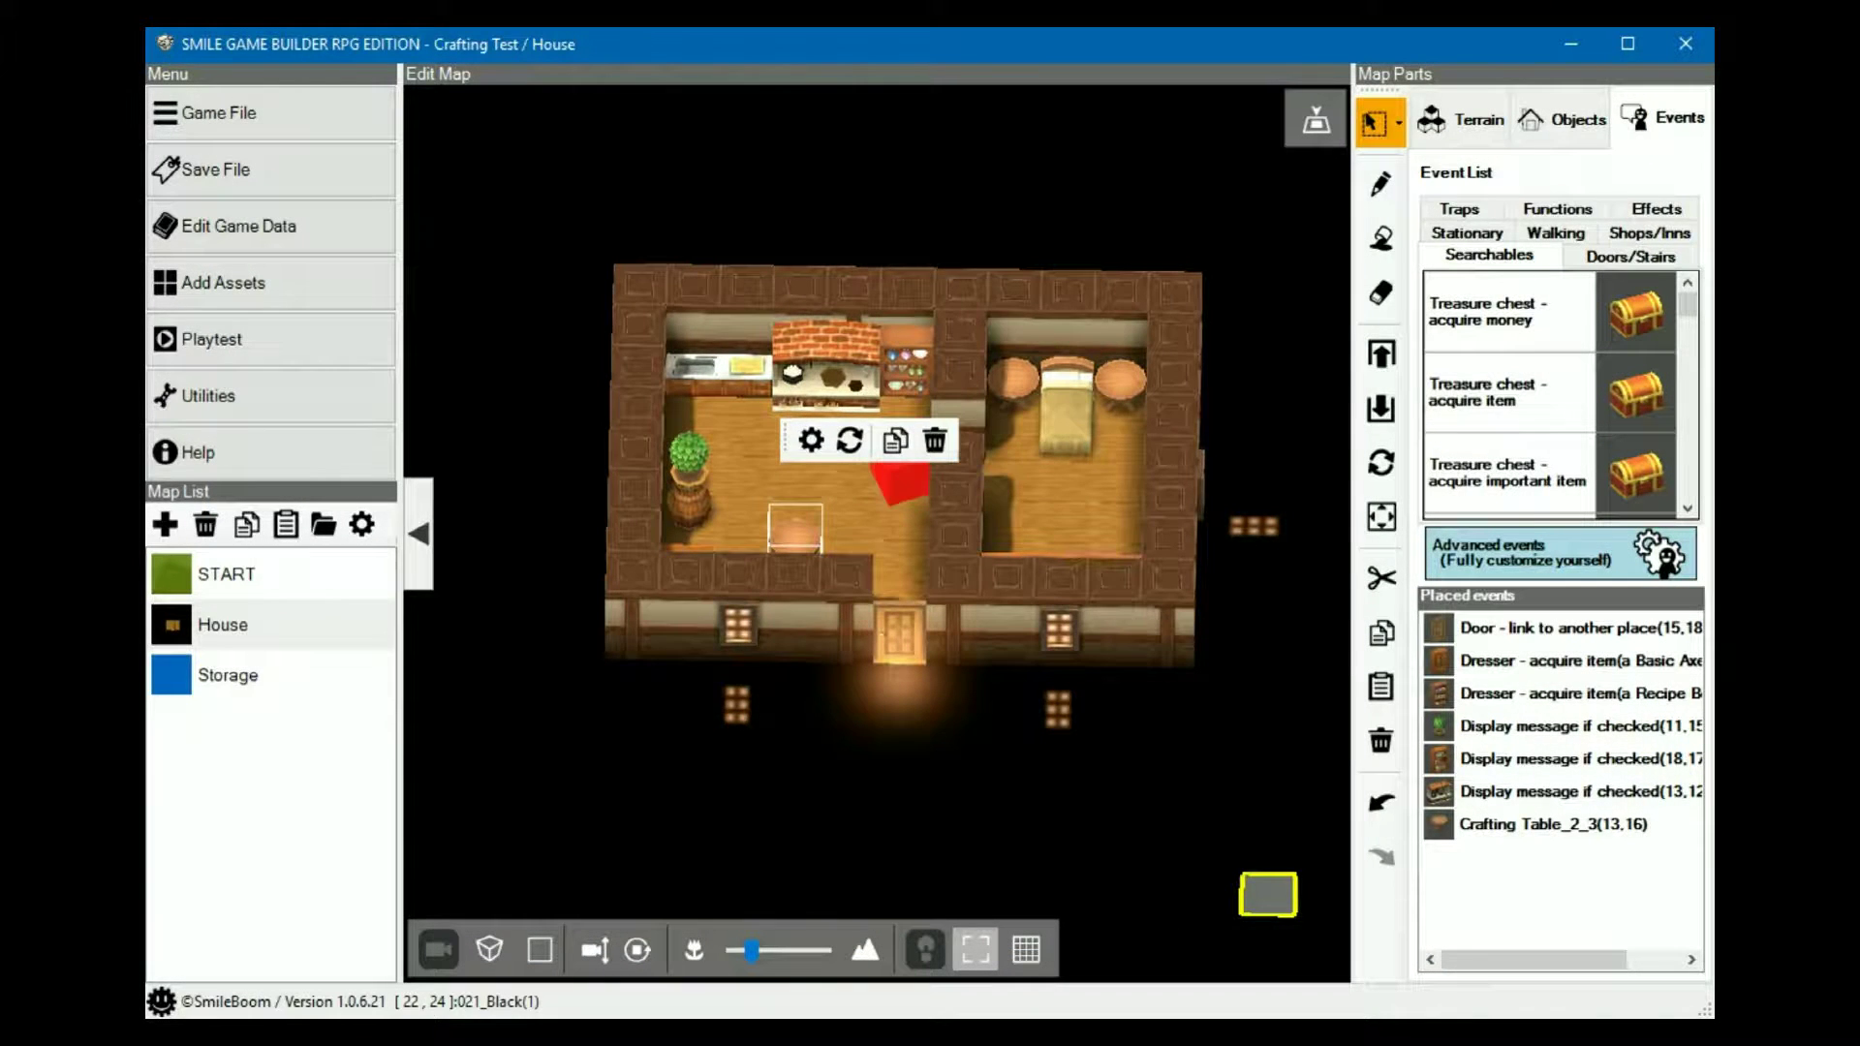
- Start a fresh playtest and pick up the recipe book from the shelf
key("F5")
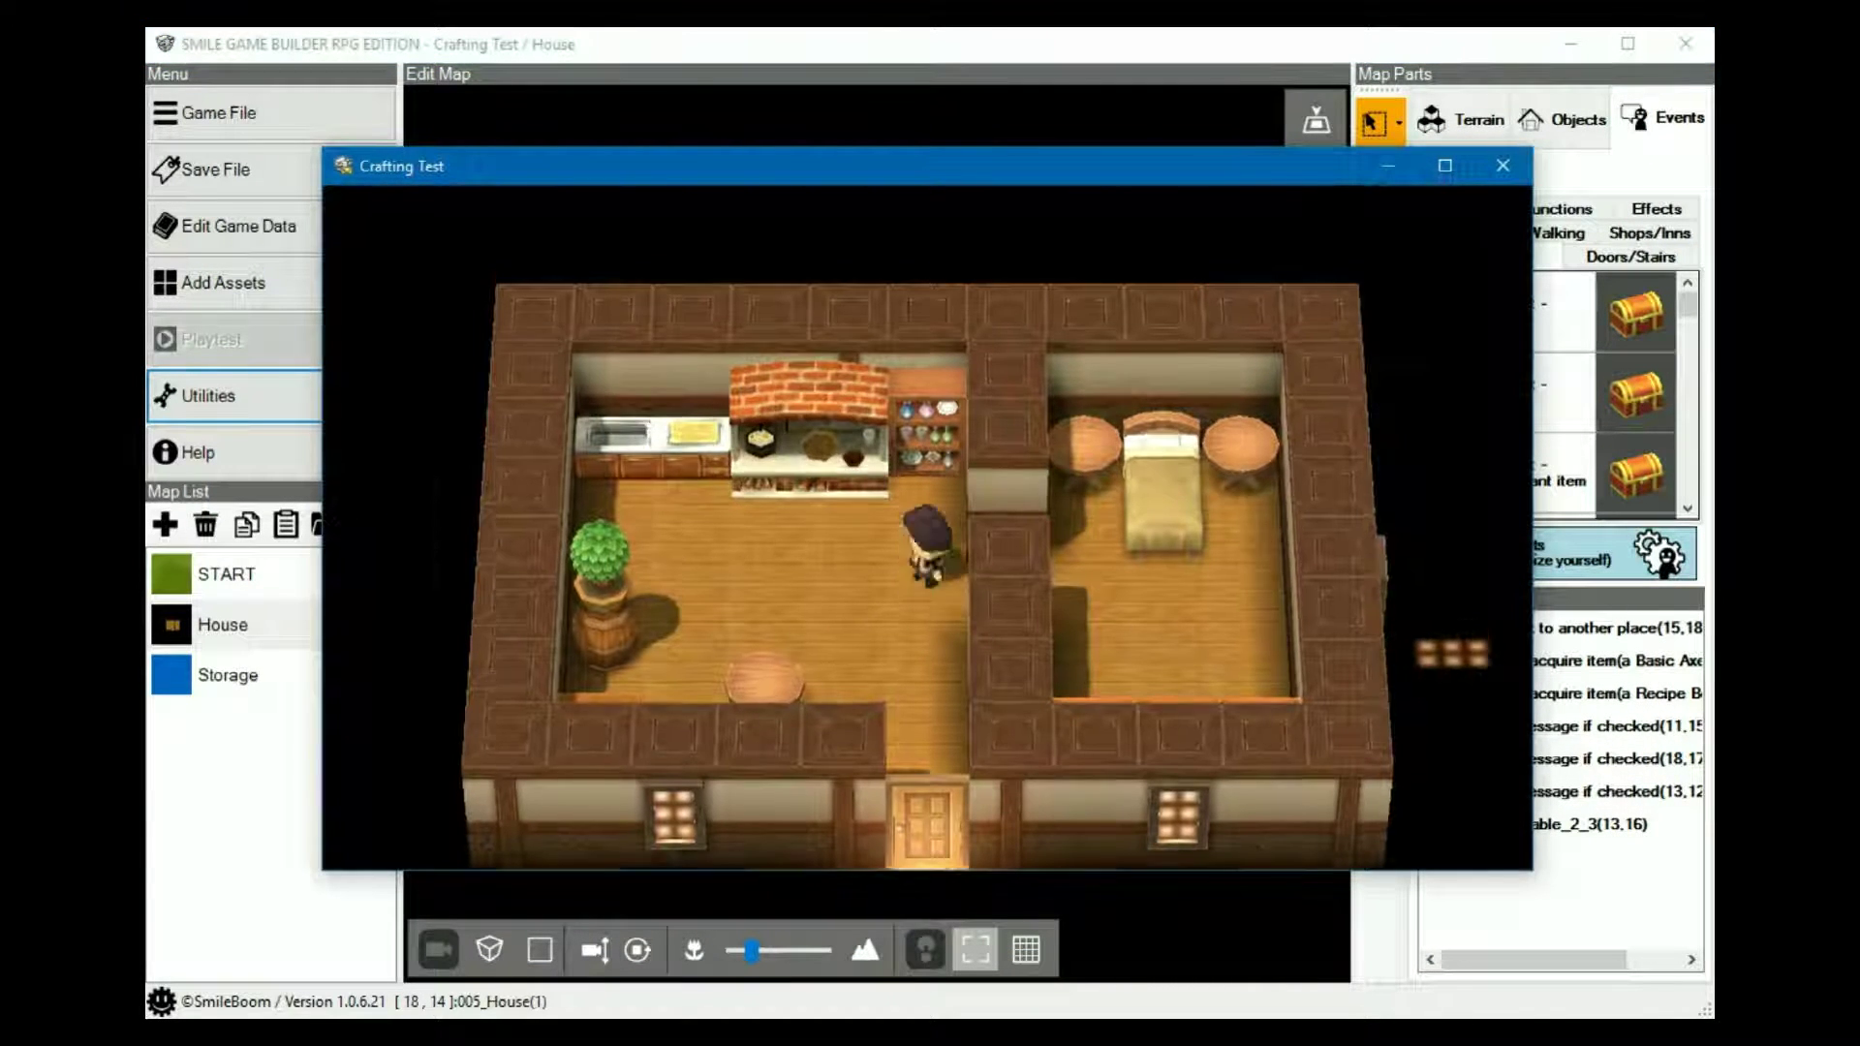
key("Up")
key("Return")
key("Return")
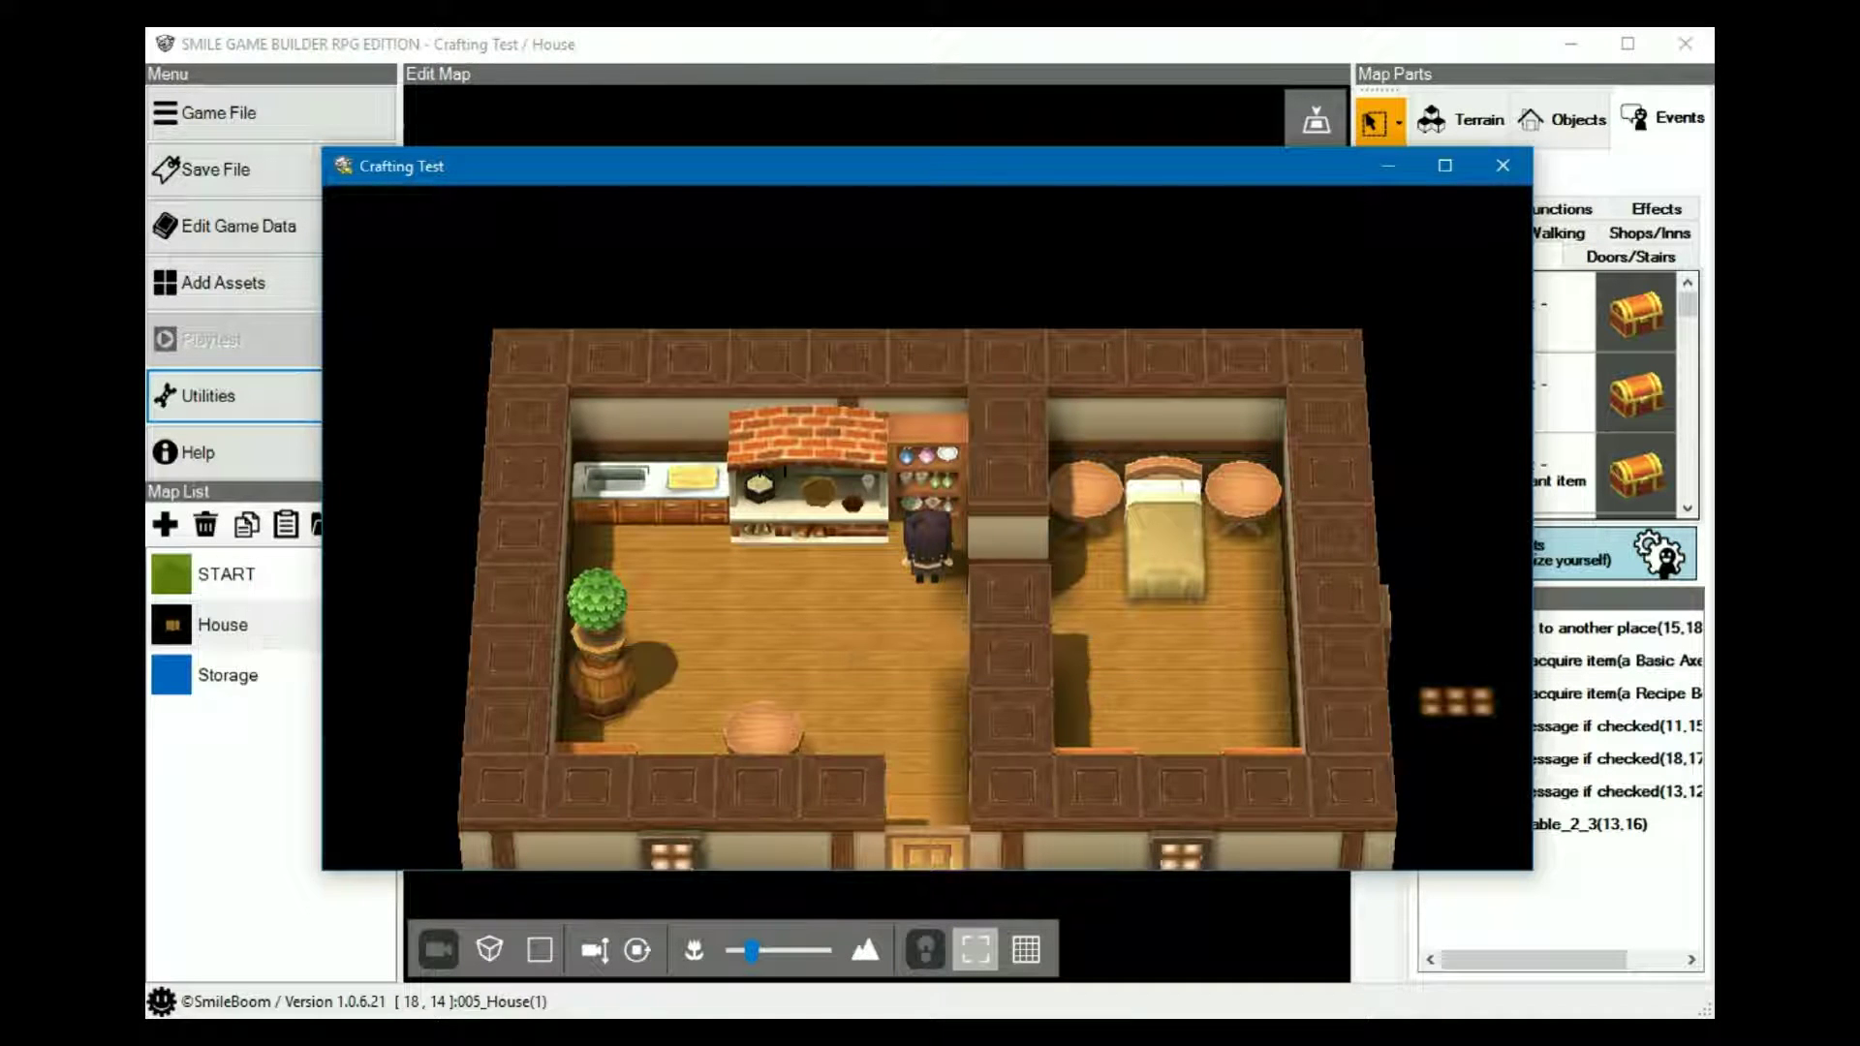
- Walk out to the flower bed and gather four Moonlight flowers
key("Down")
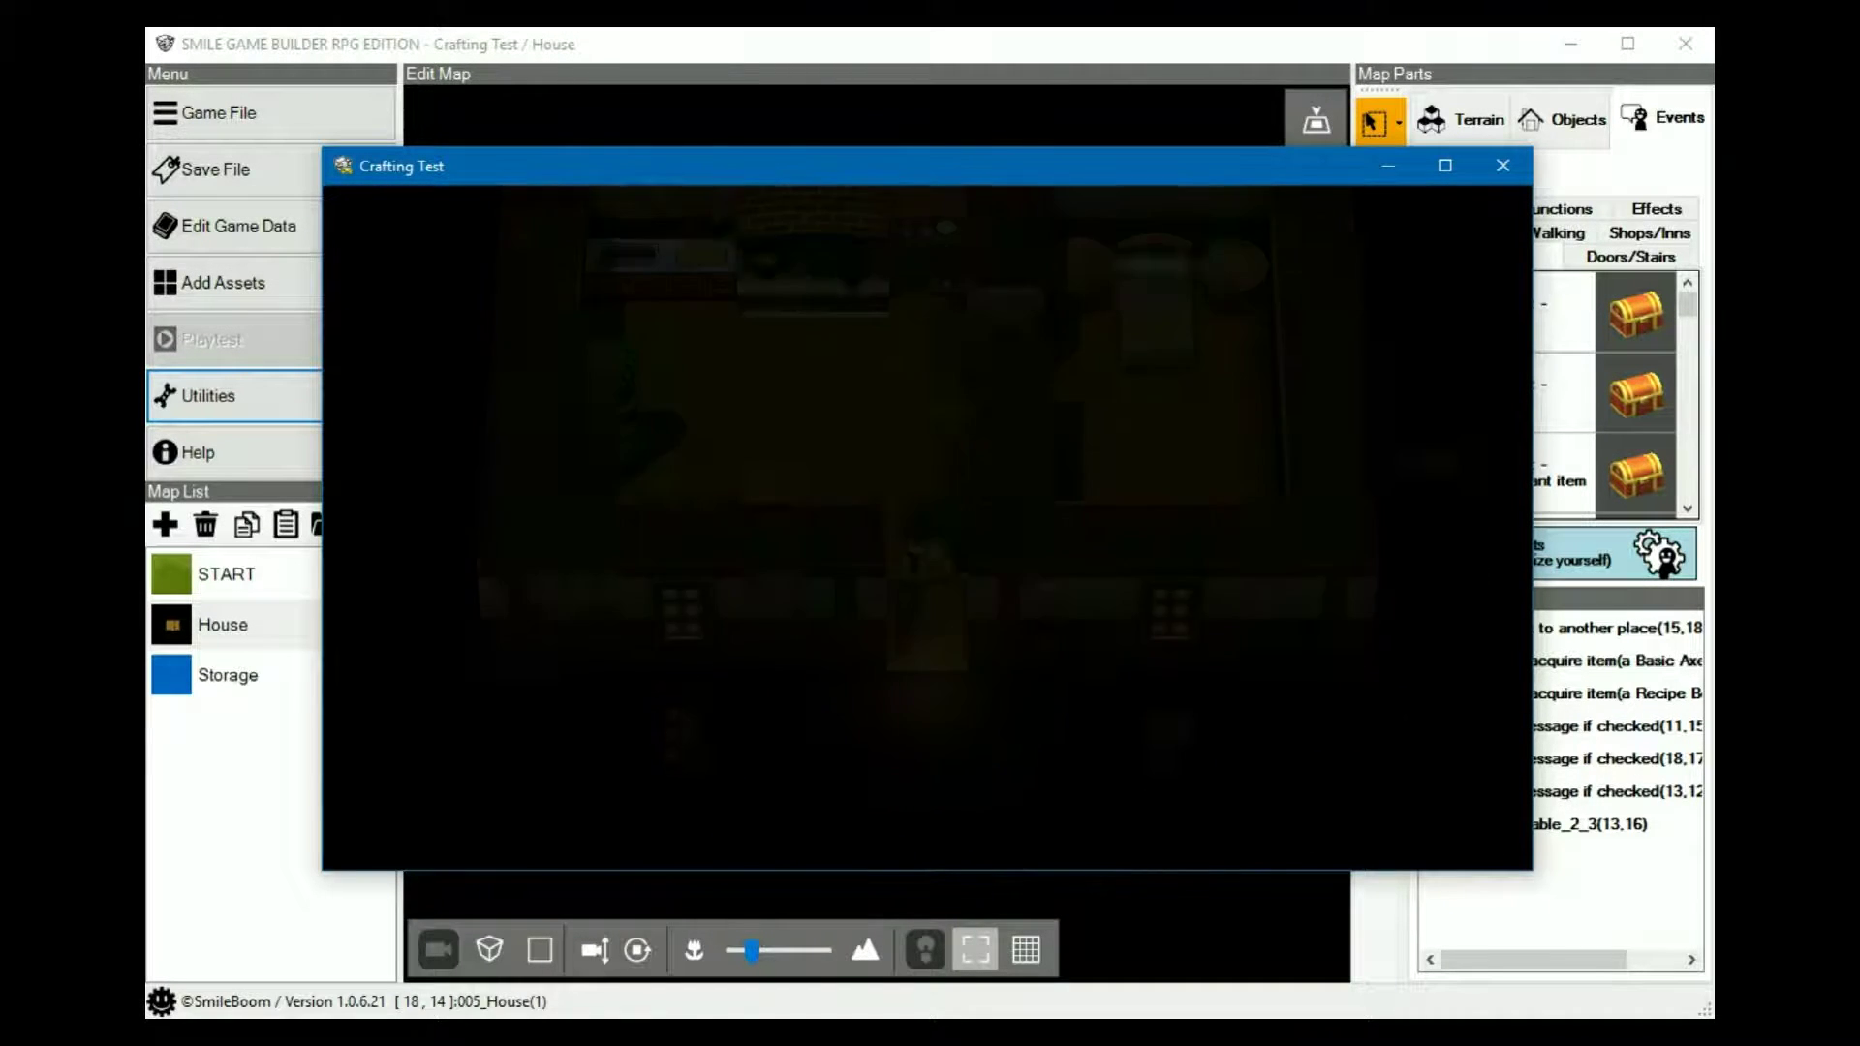
key("Down")
key("Right")
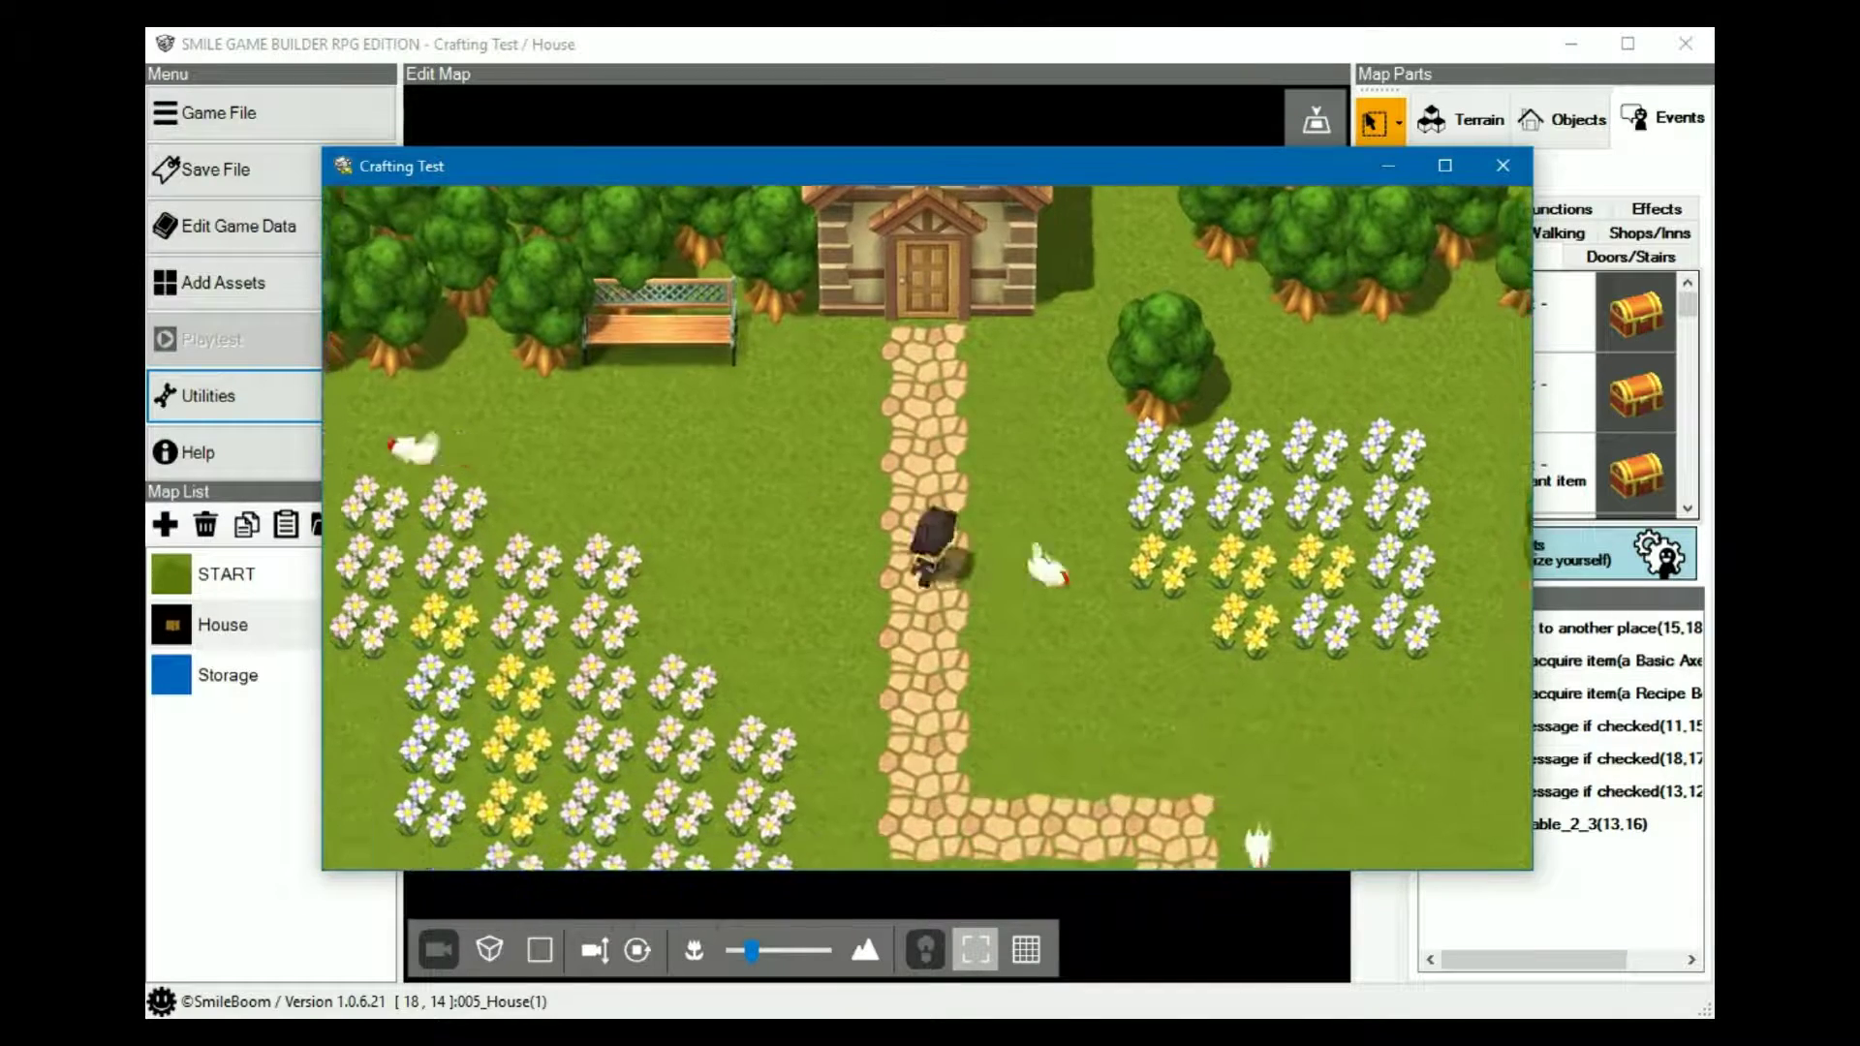
key("Right")
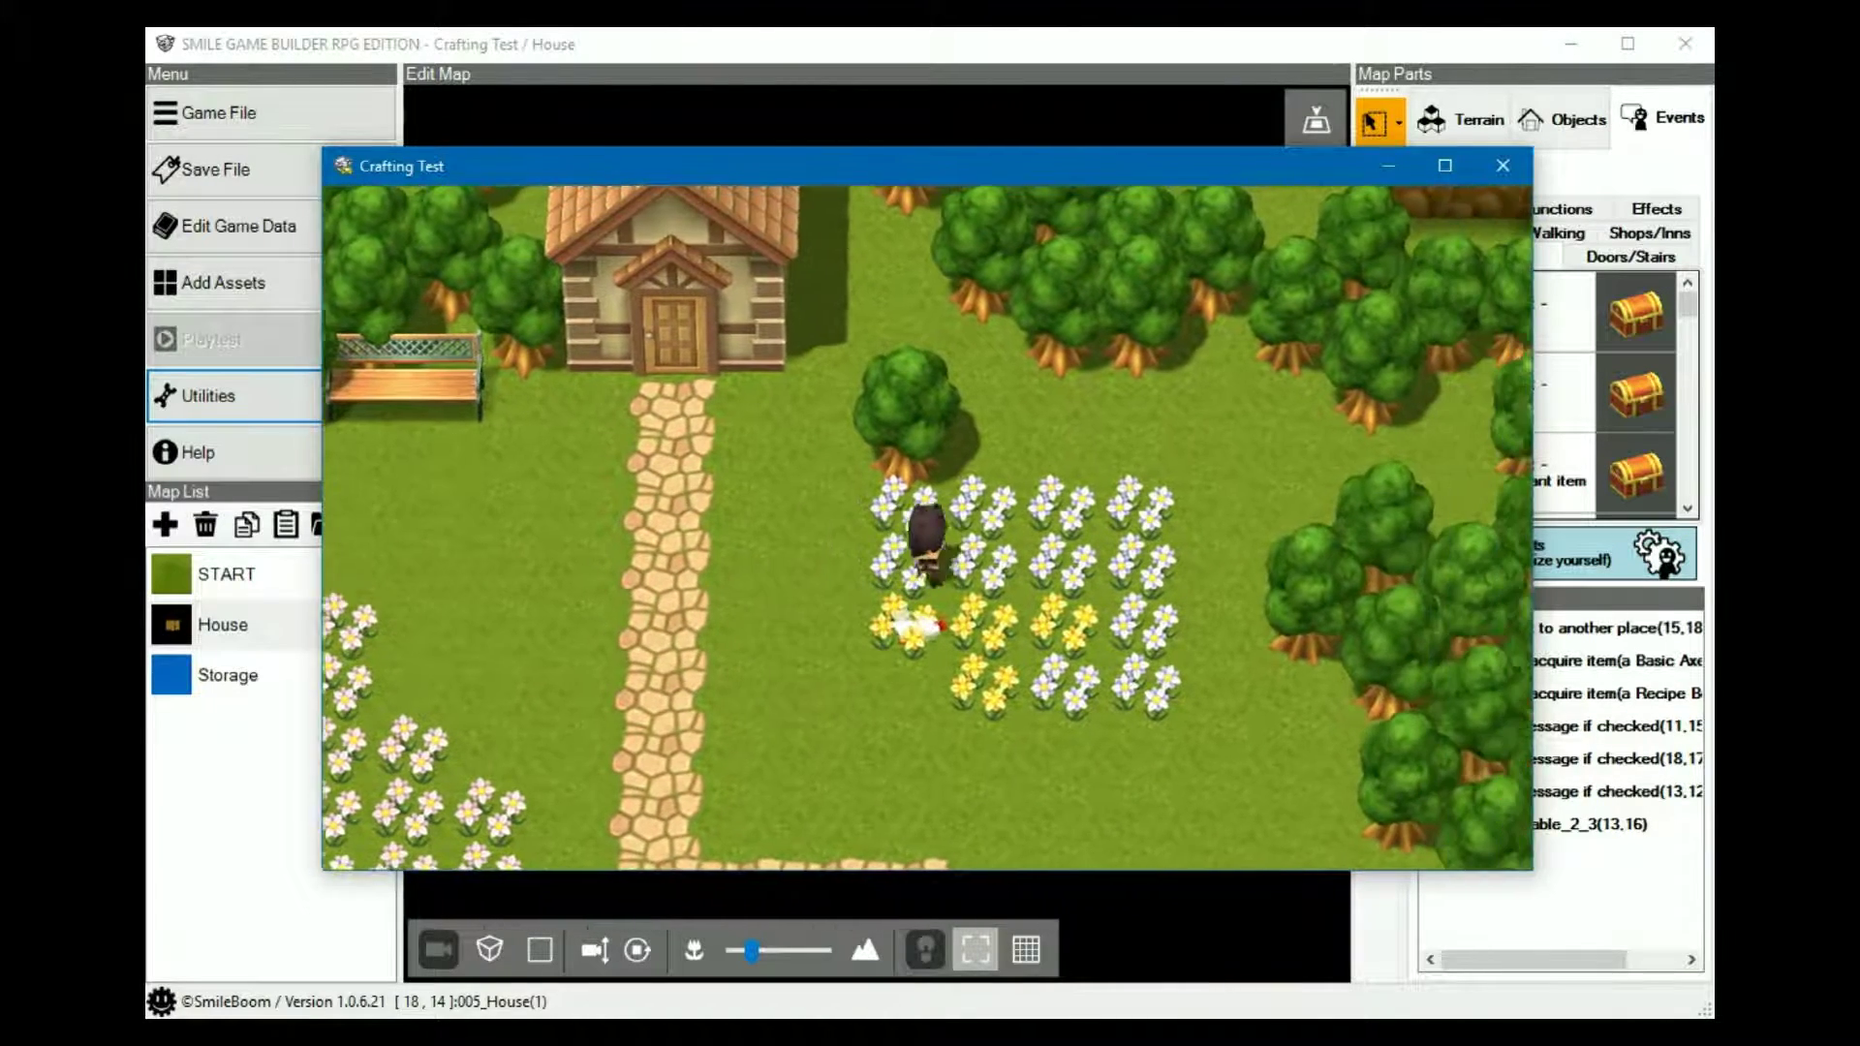
key("Return")
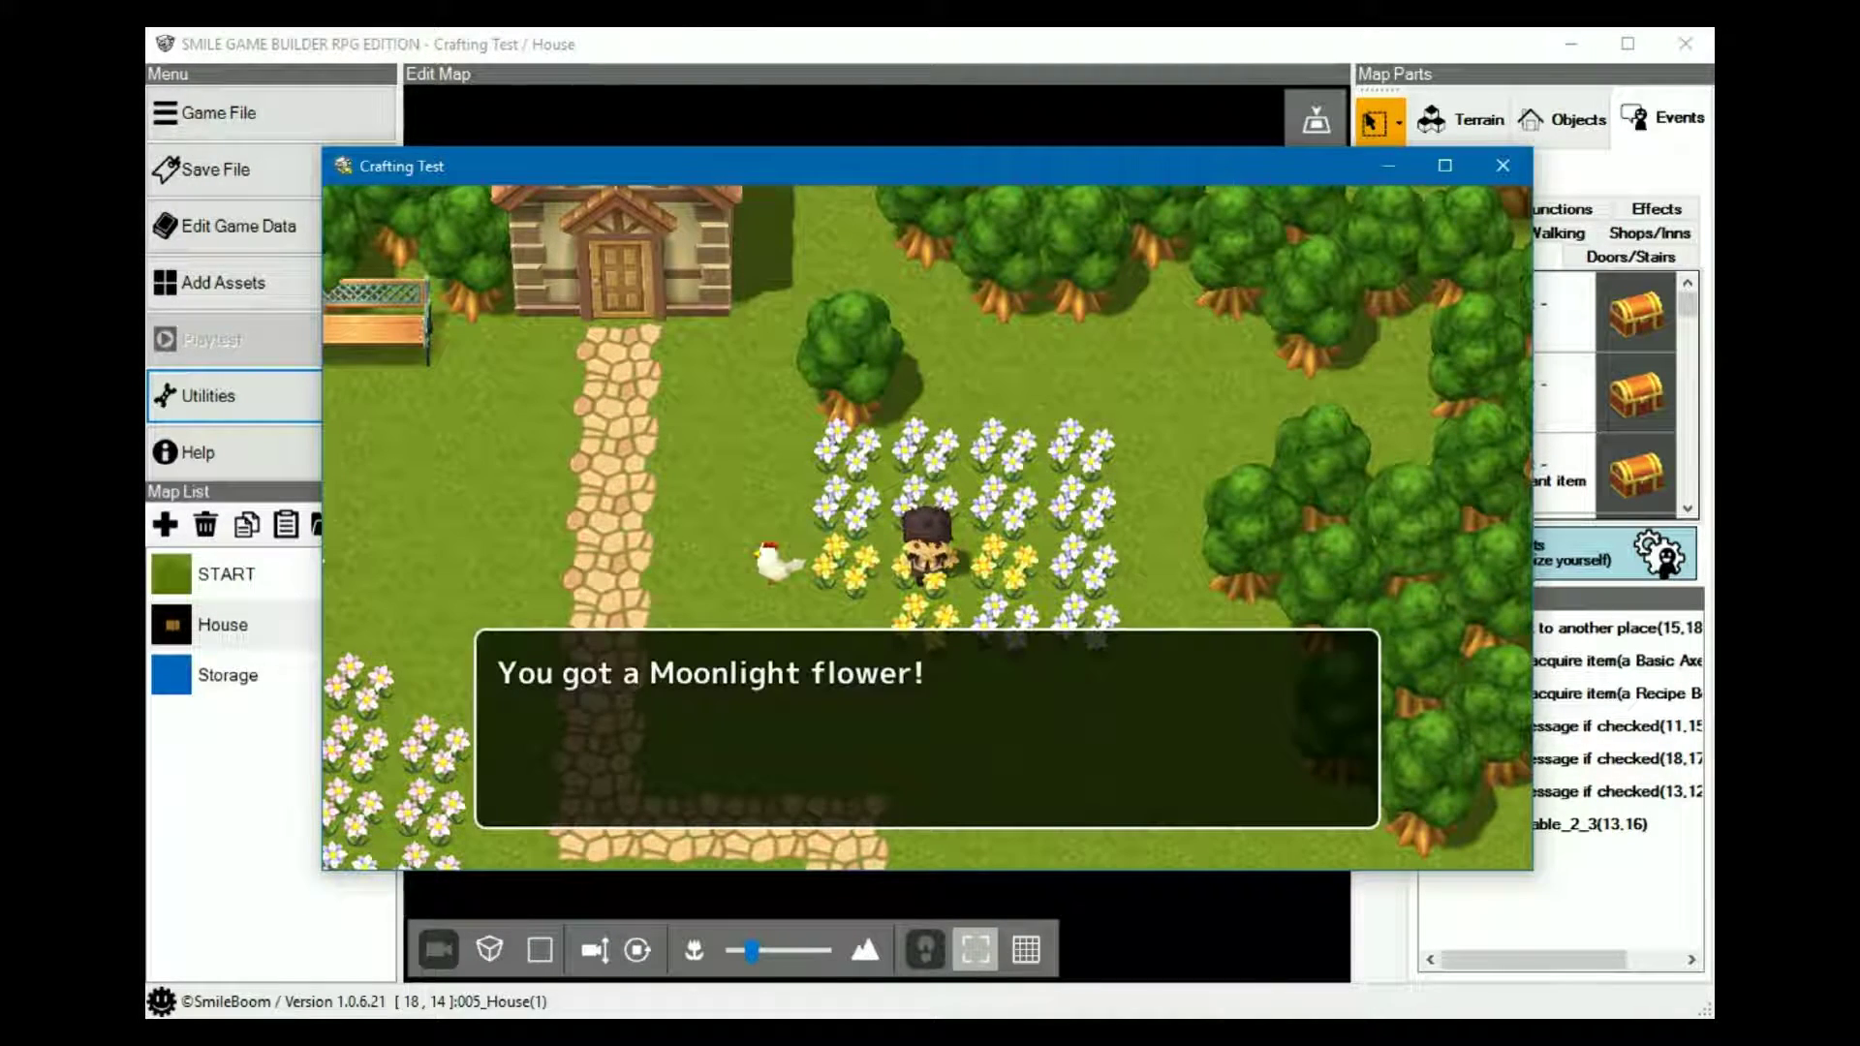
key("Return")
key("Right")
key("Return")
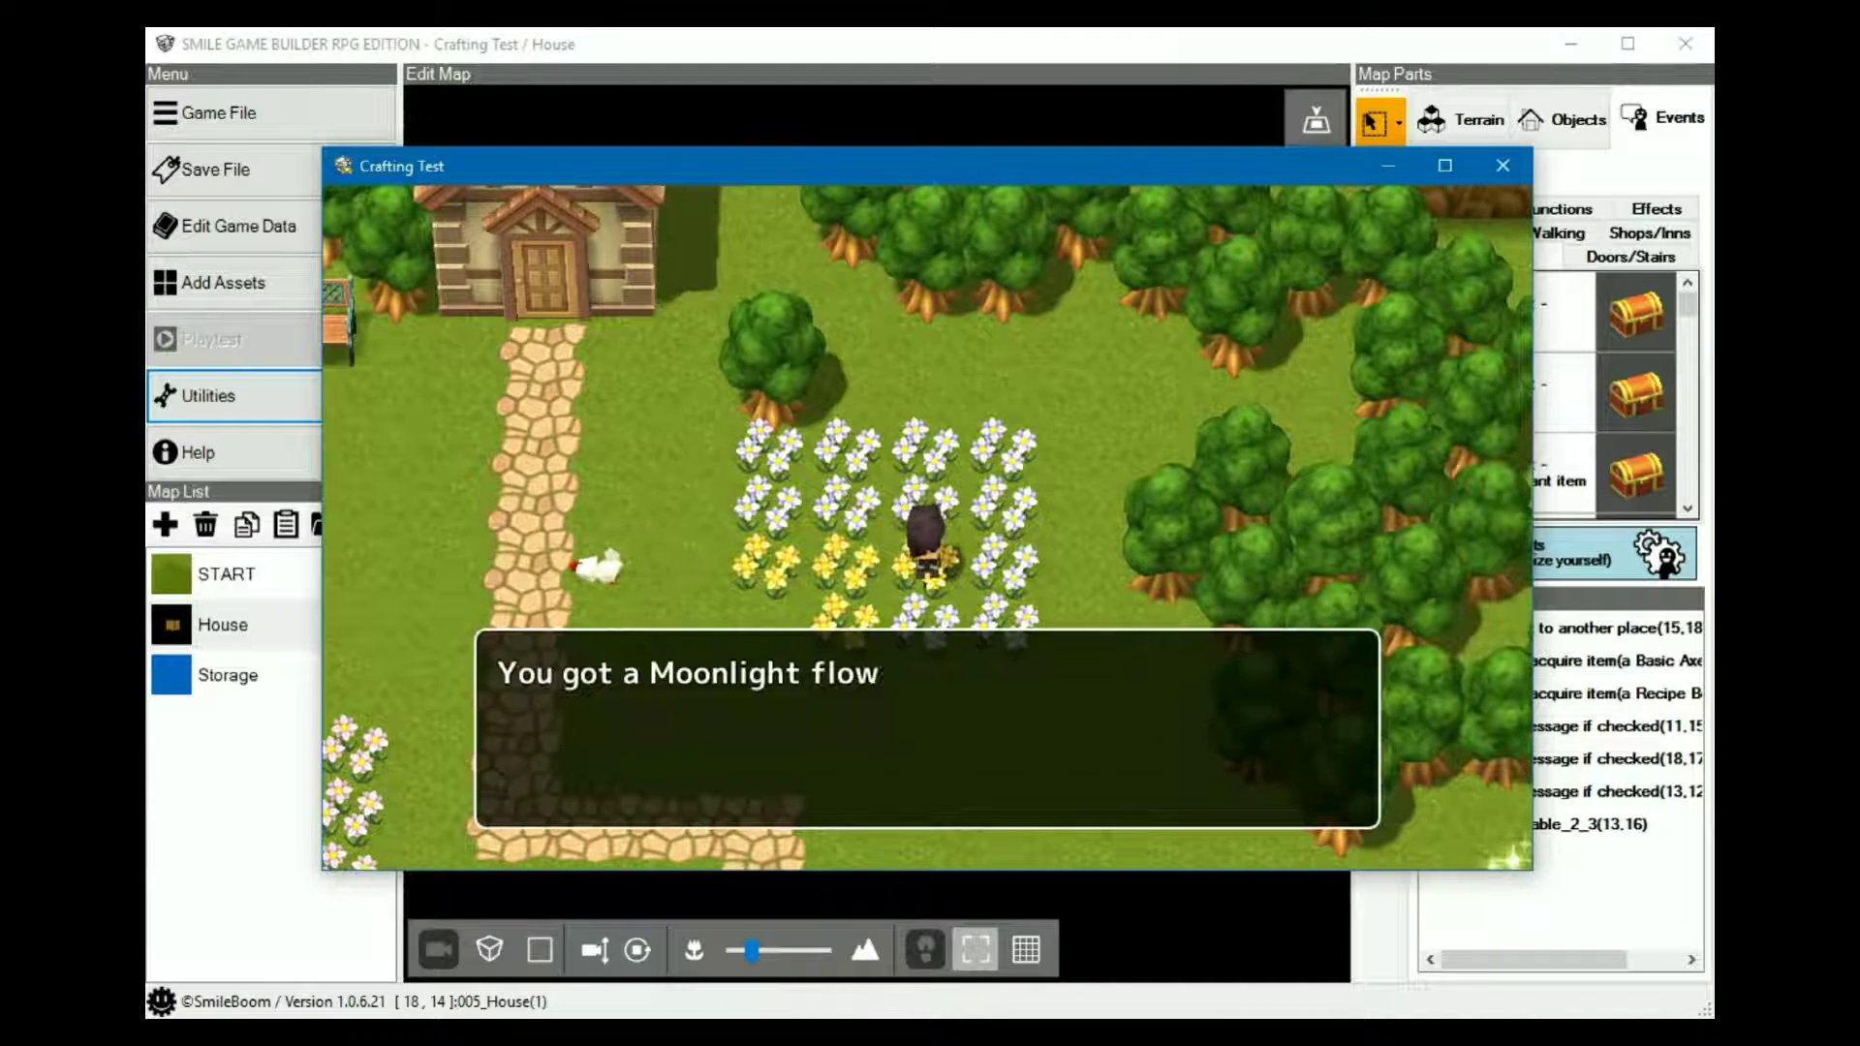
key("Return")
key("Left")
key("Return")
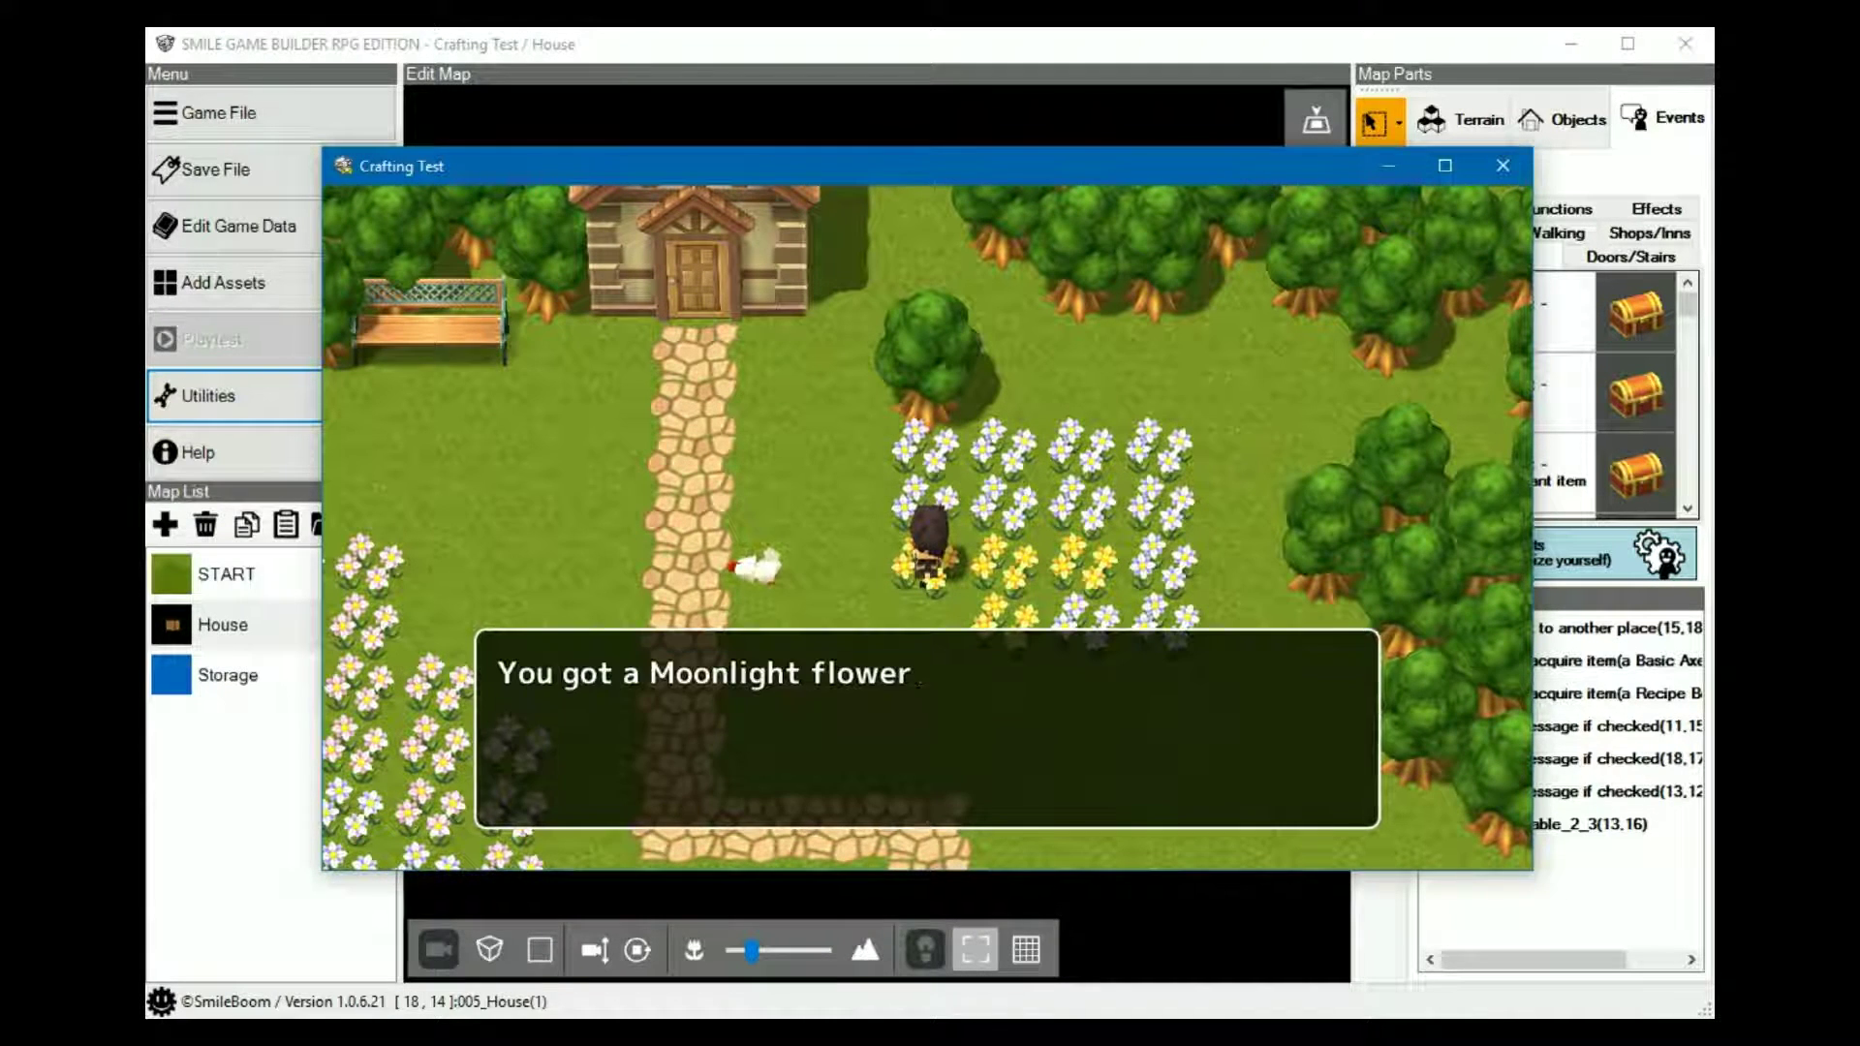
key("Return")
key("Right")
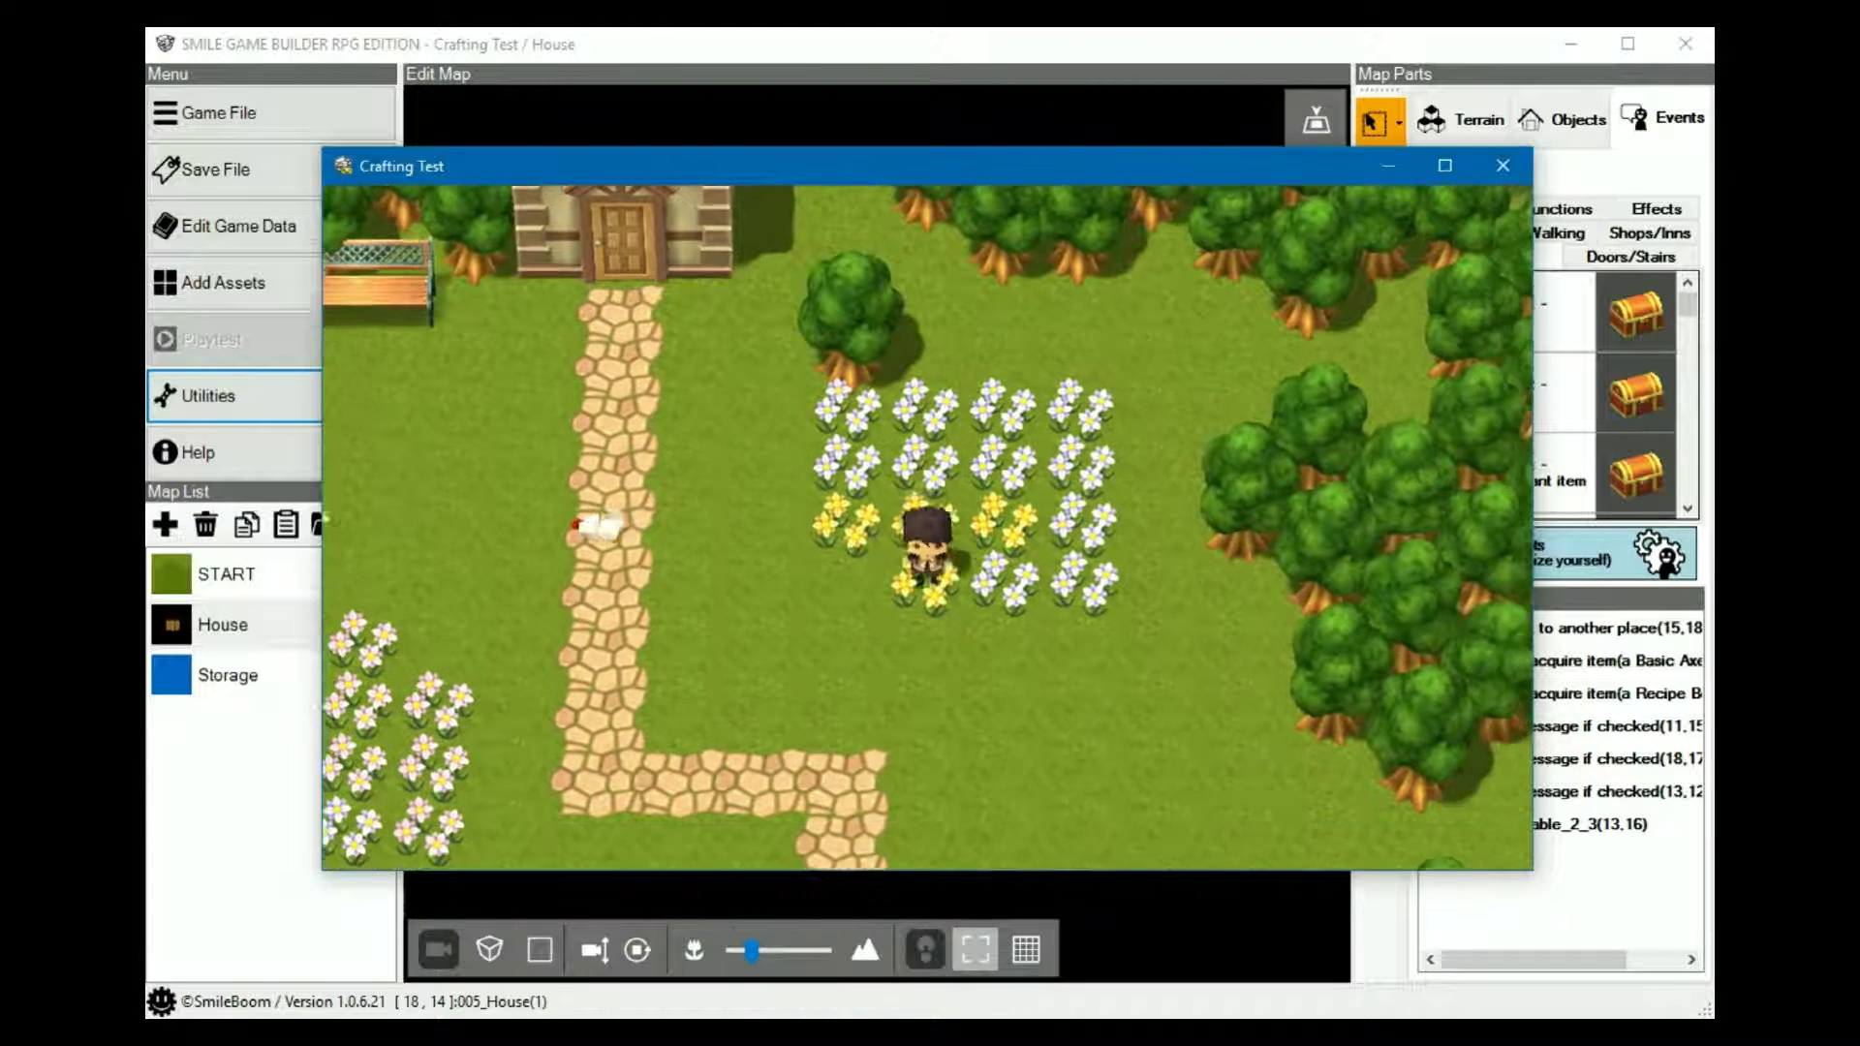
key("Return")
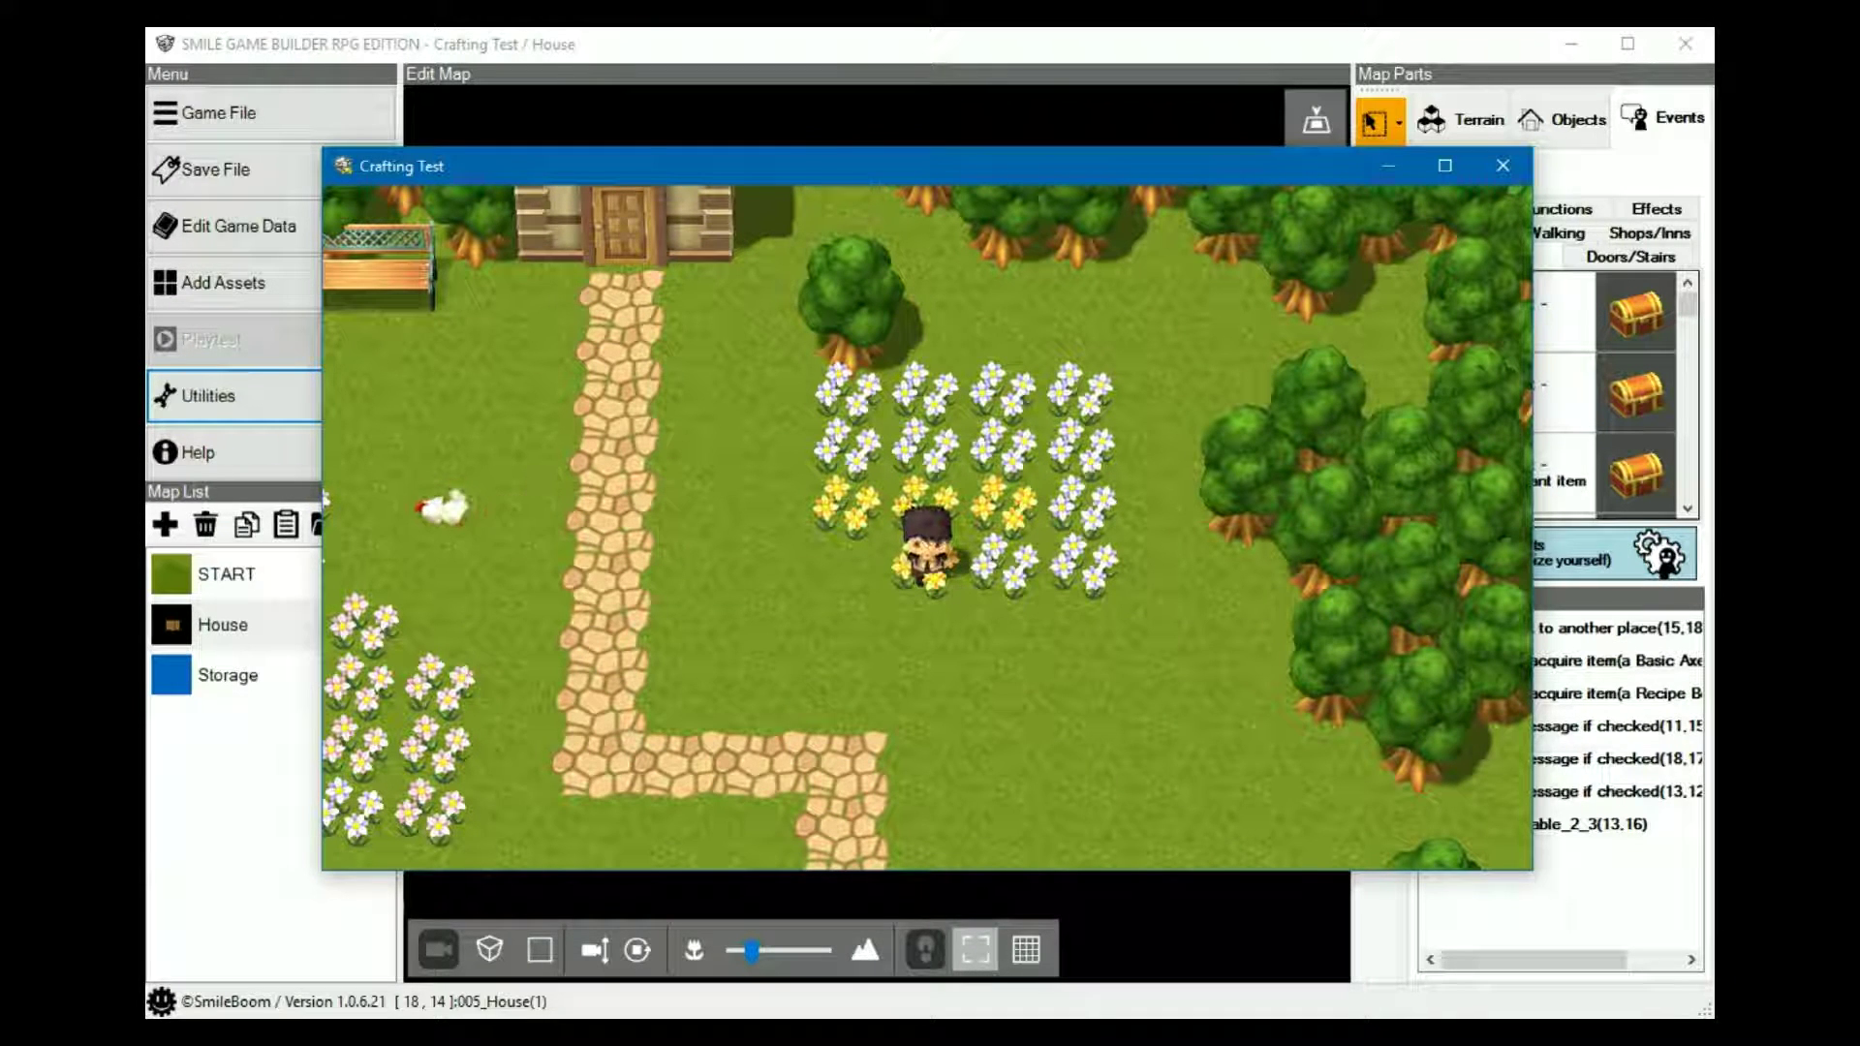
- Walk over to the trees and gather Lemon Balm
key("Down")
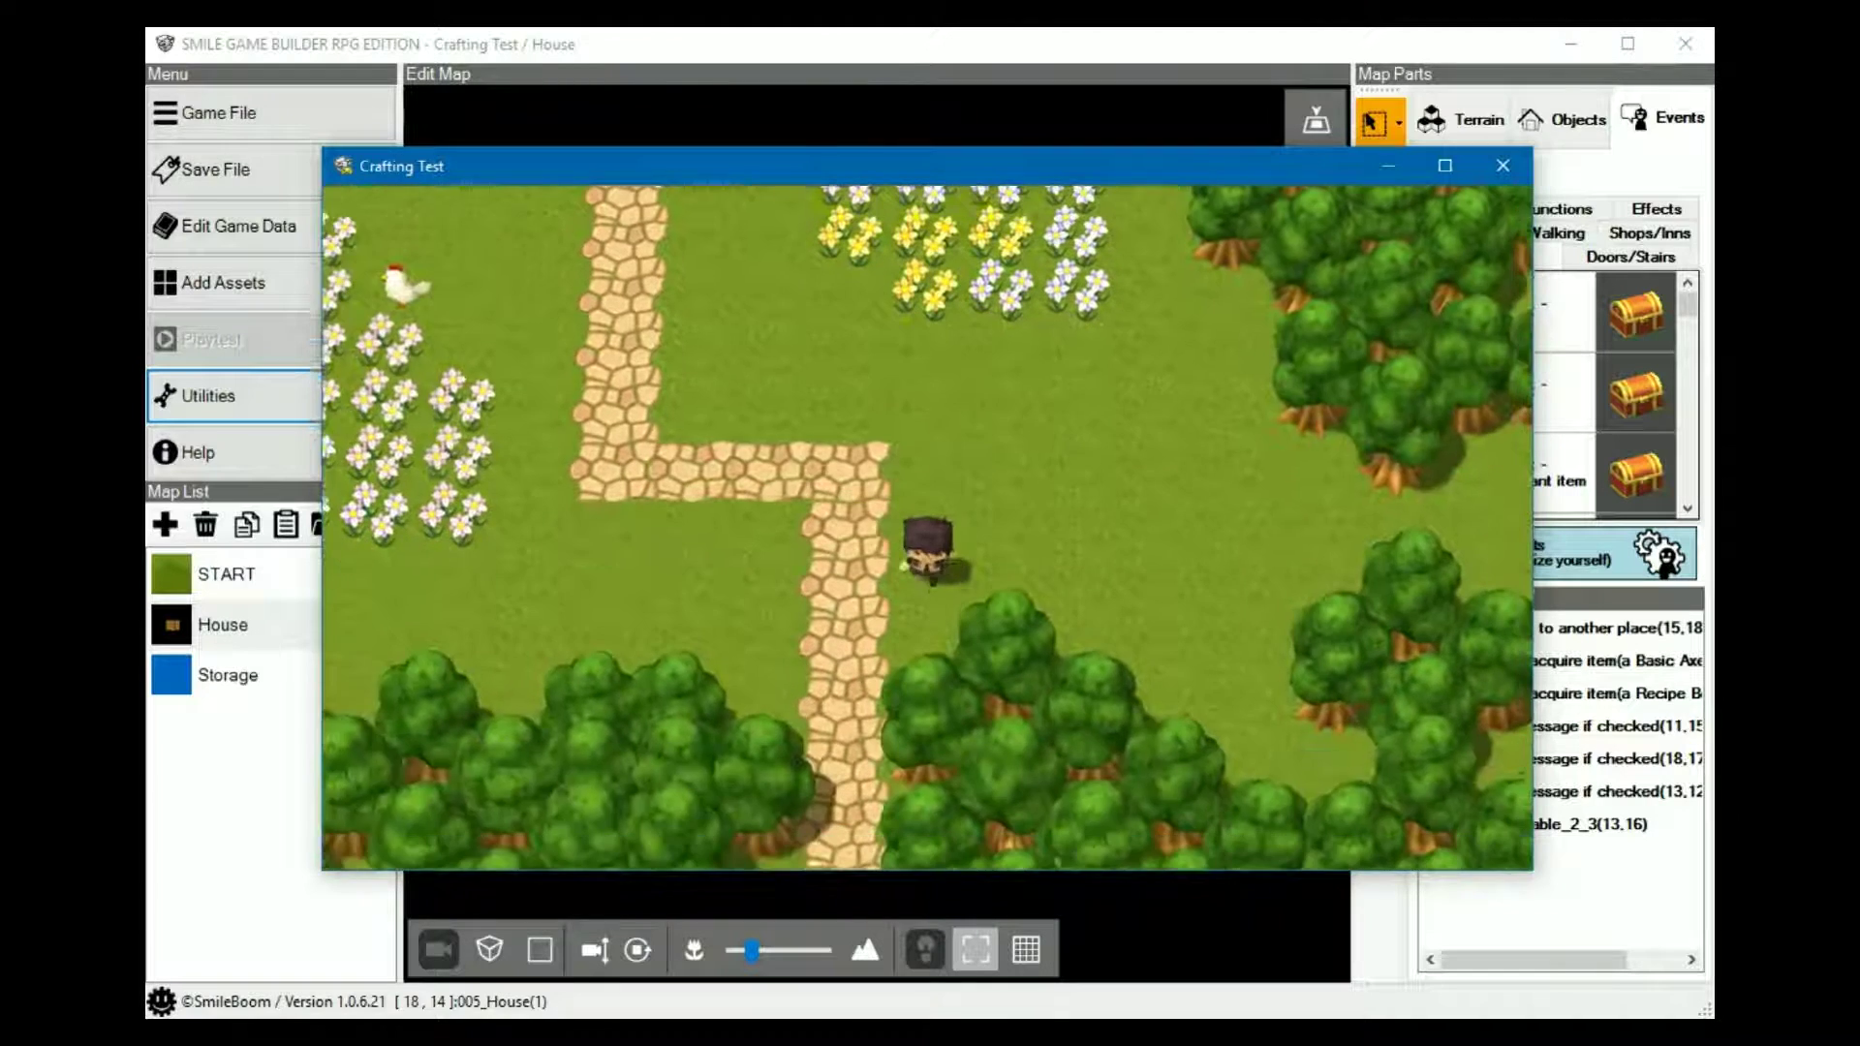
key("Right")
key("Right")
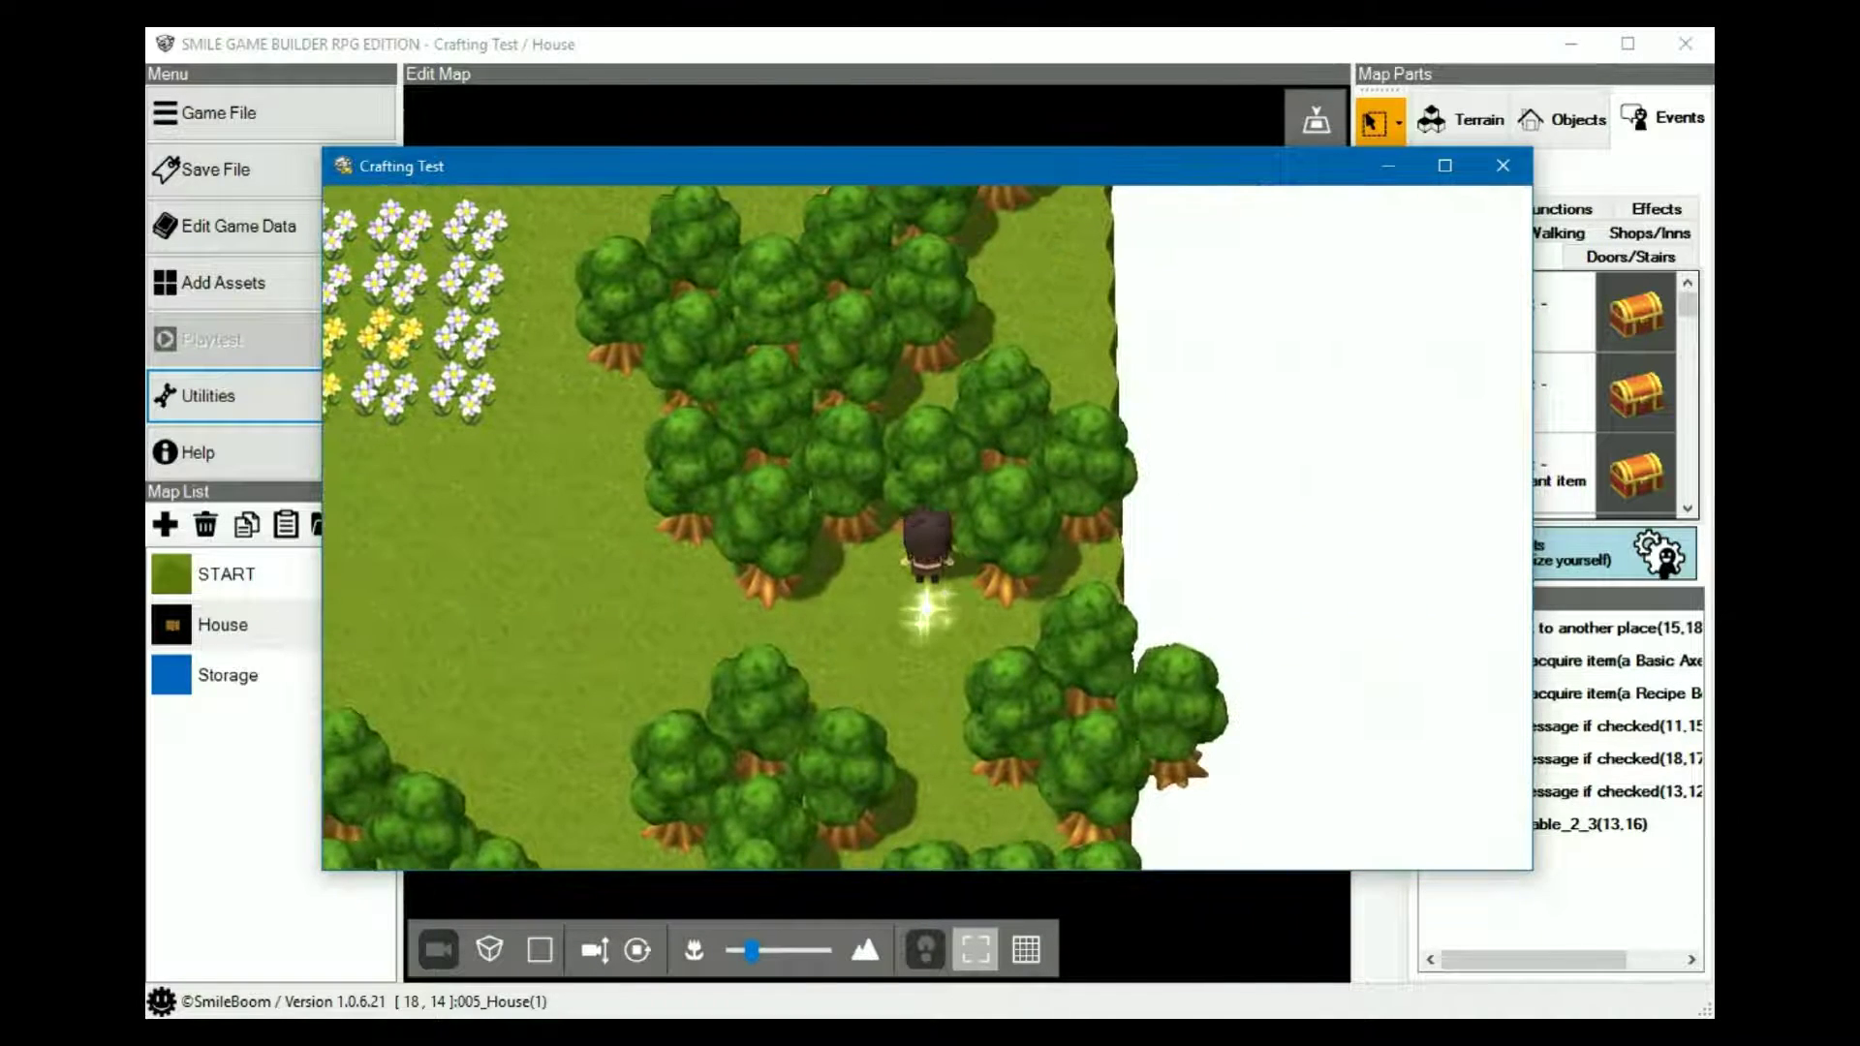
key("Down")
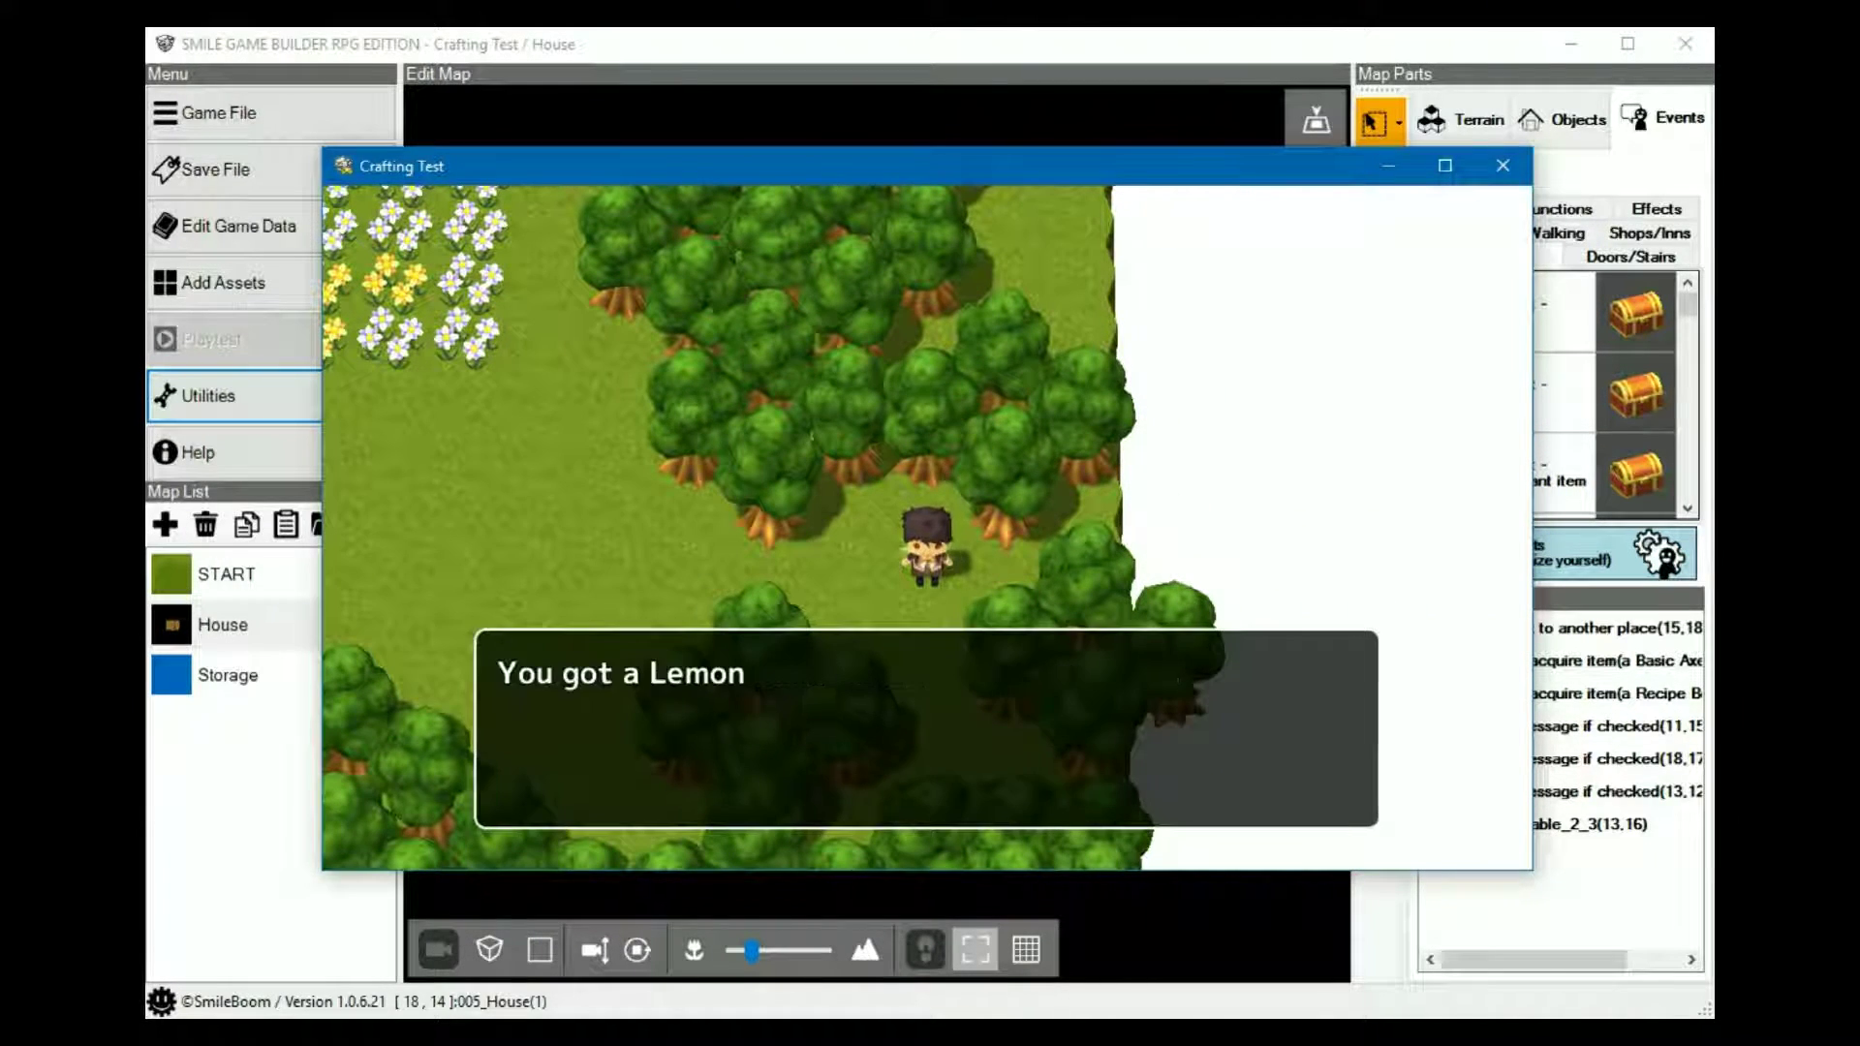
key("Left")
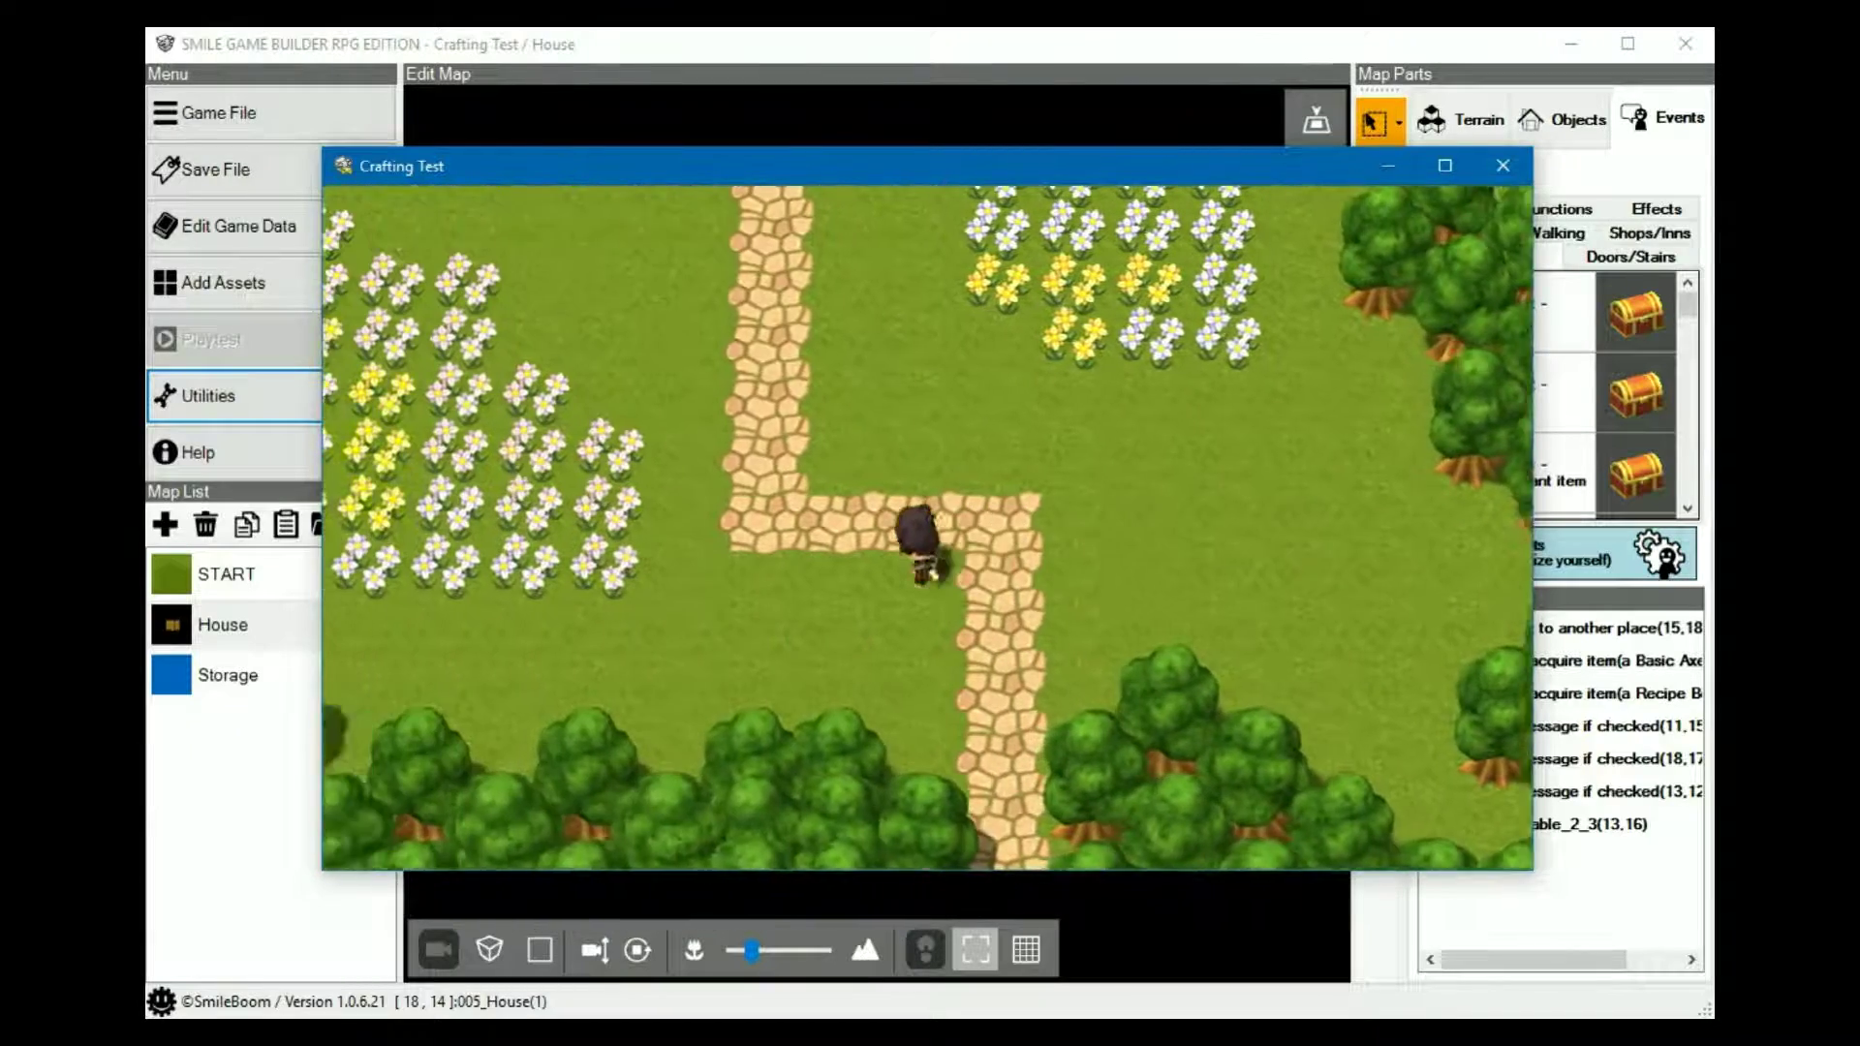
key("Left")
key("Up")
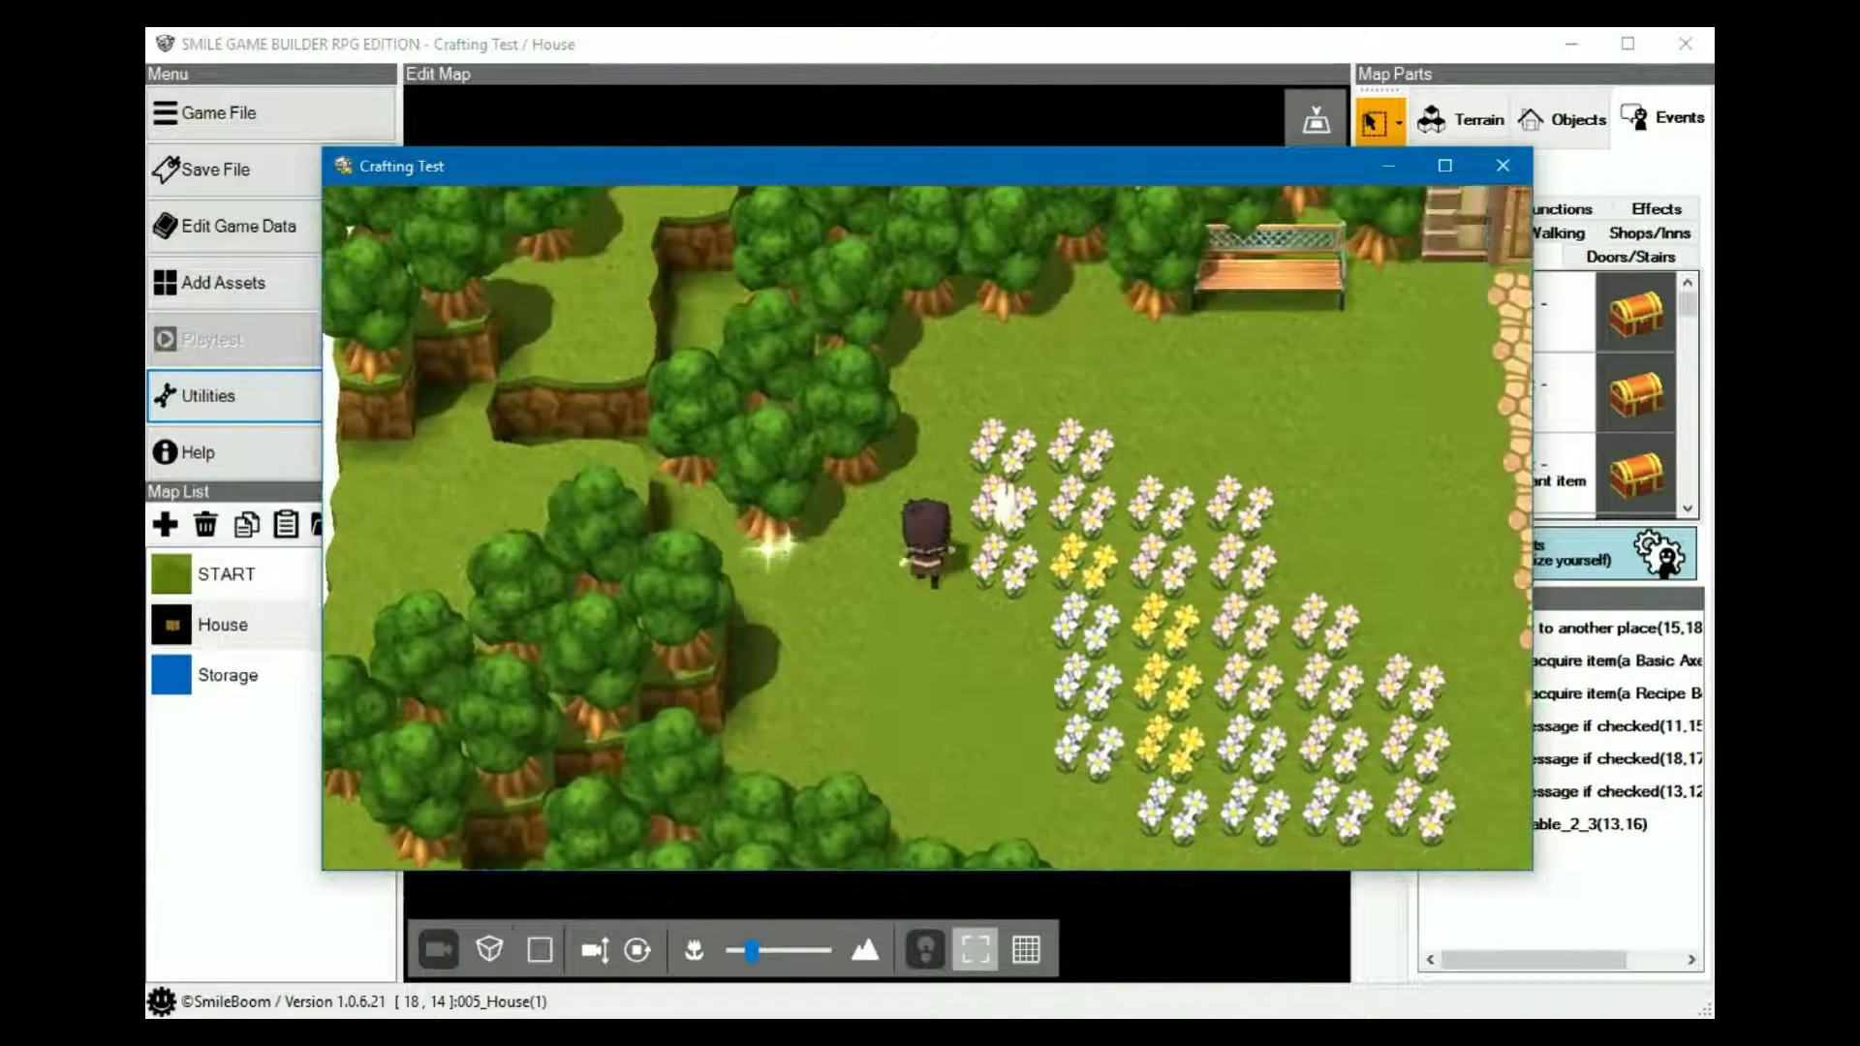
key("Return")
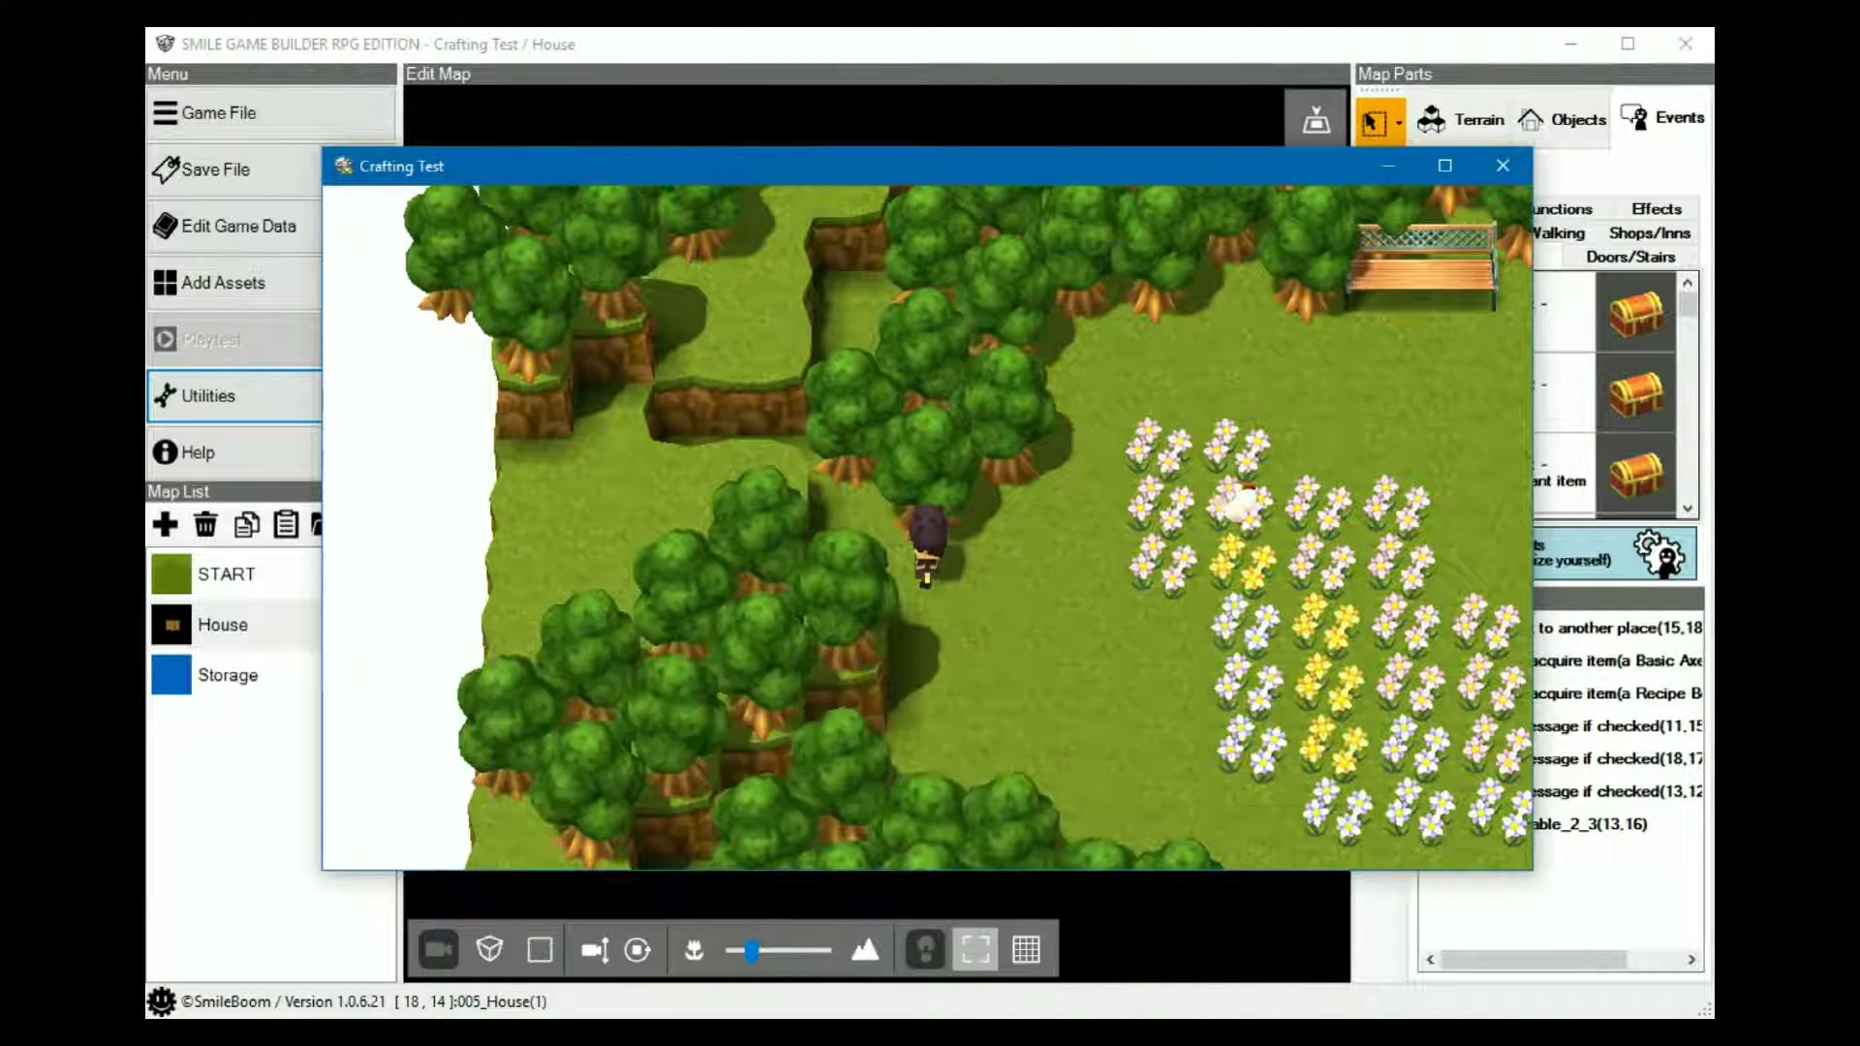
- Walk up the stone path past the house to the cliffs and back toward the door
key("Right")
key("Up")
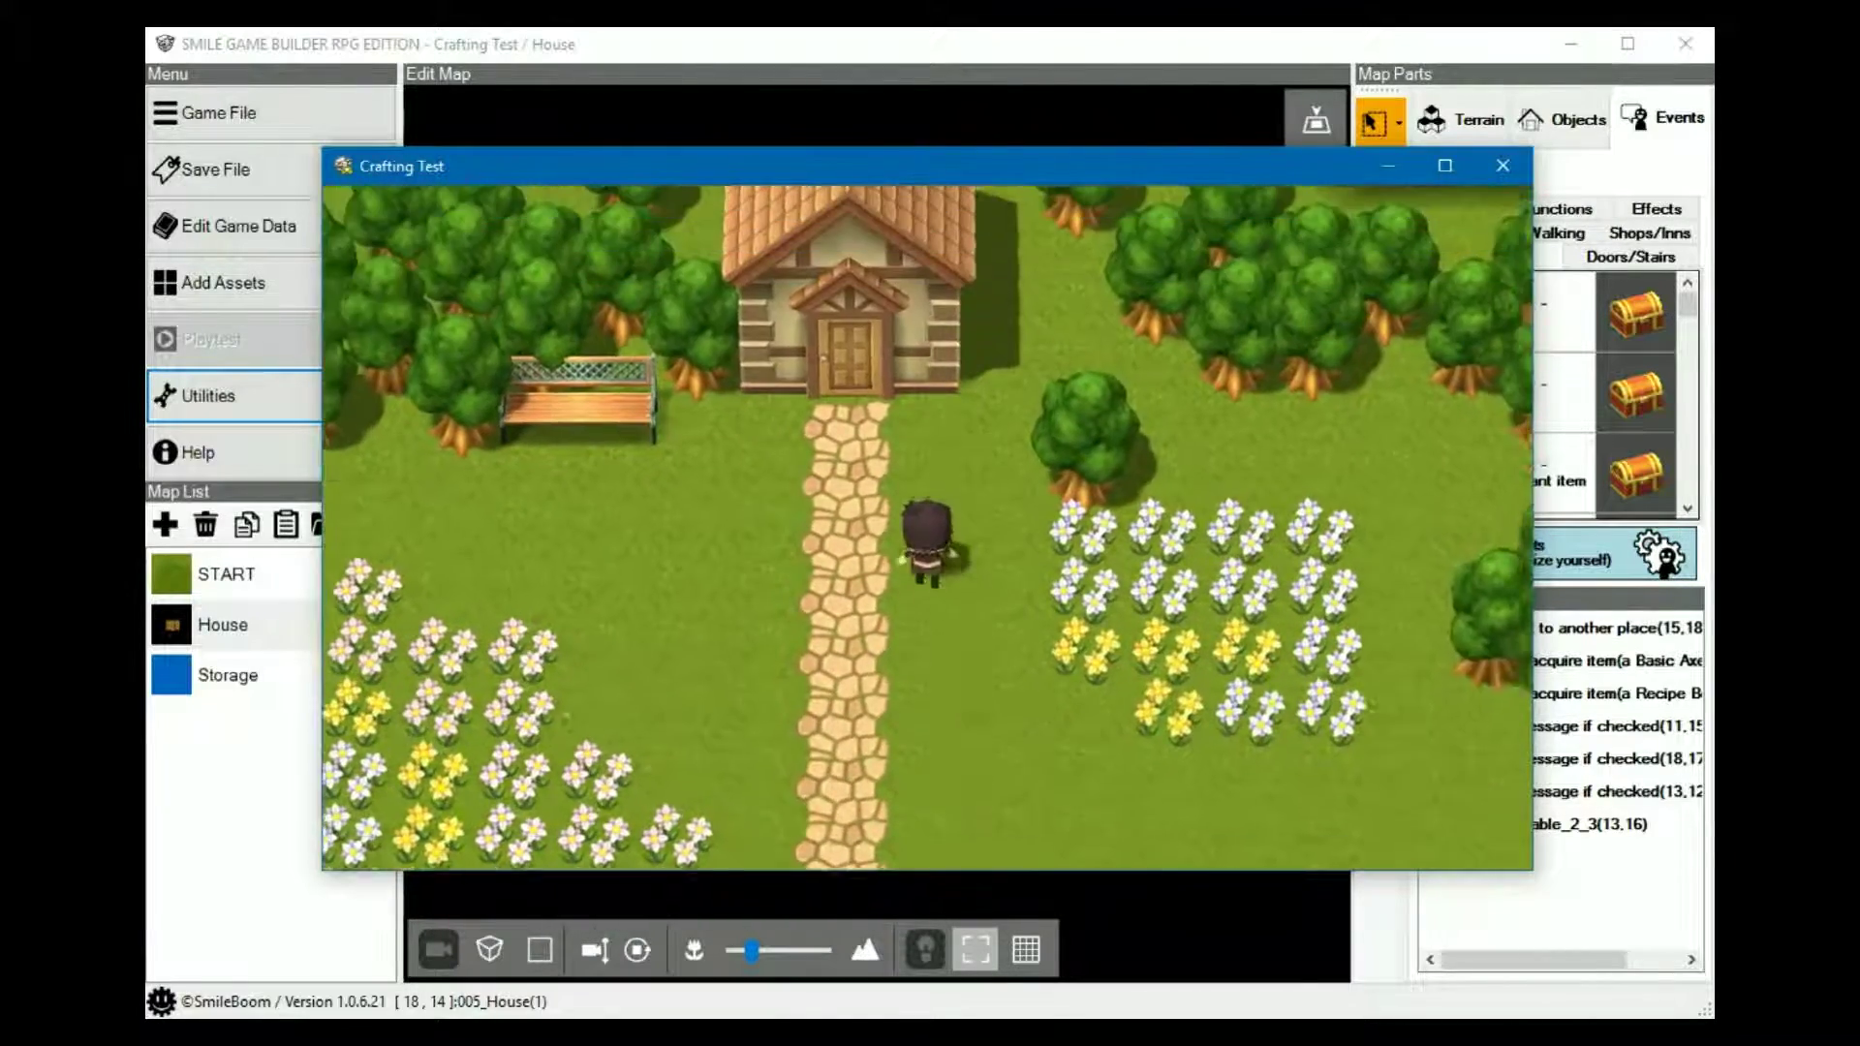
key("Down")
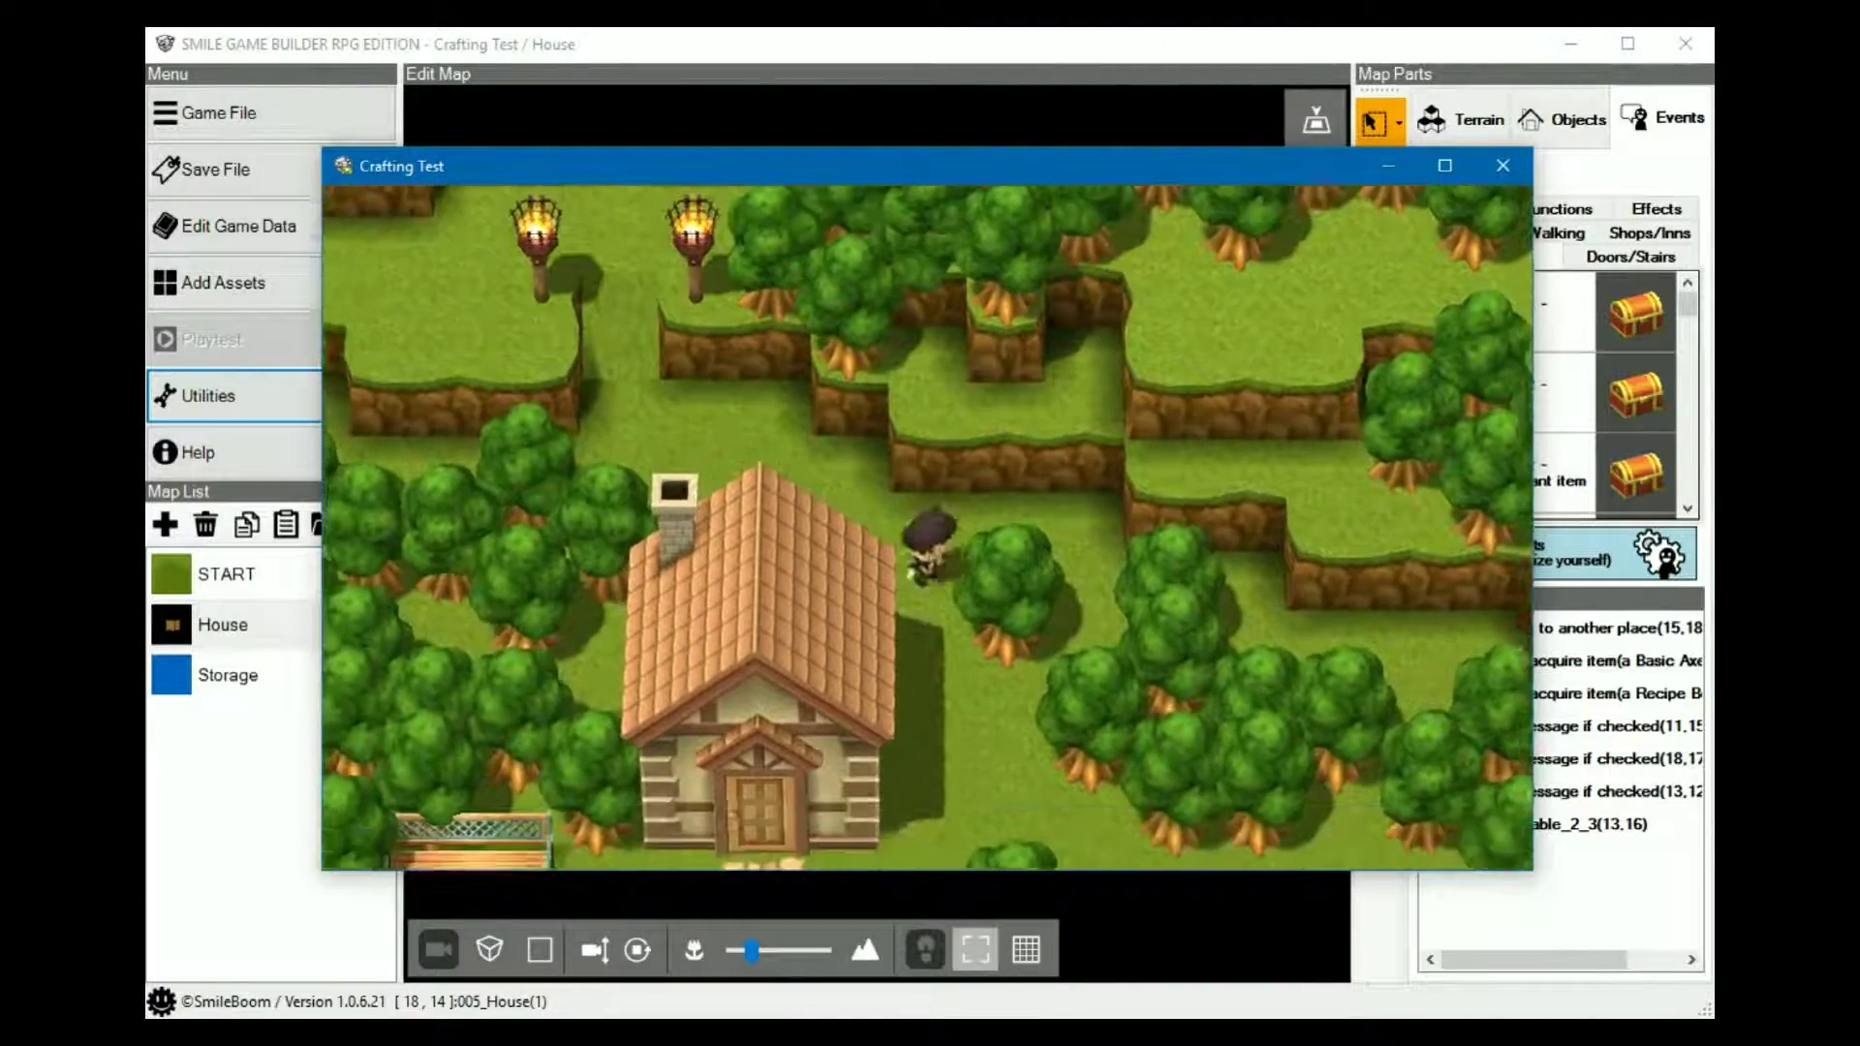
key("Left")
- Try crafting a Healing Potion at the house counter, get refused for lacking lemon balm, then exit
key("Up")
key("Up")
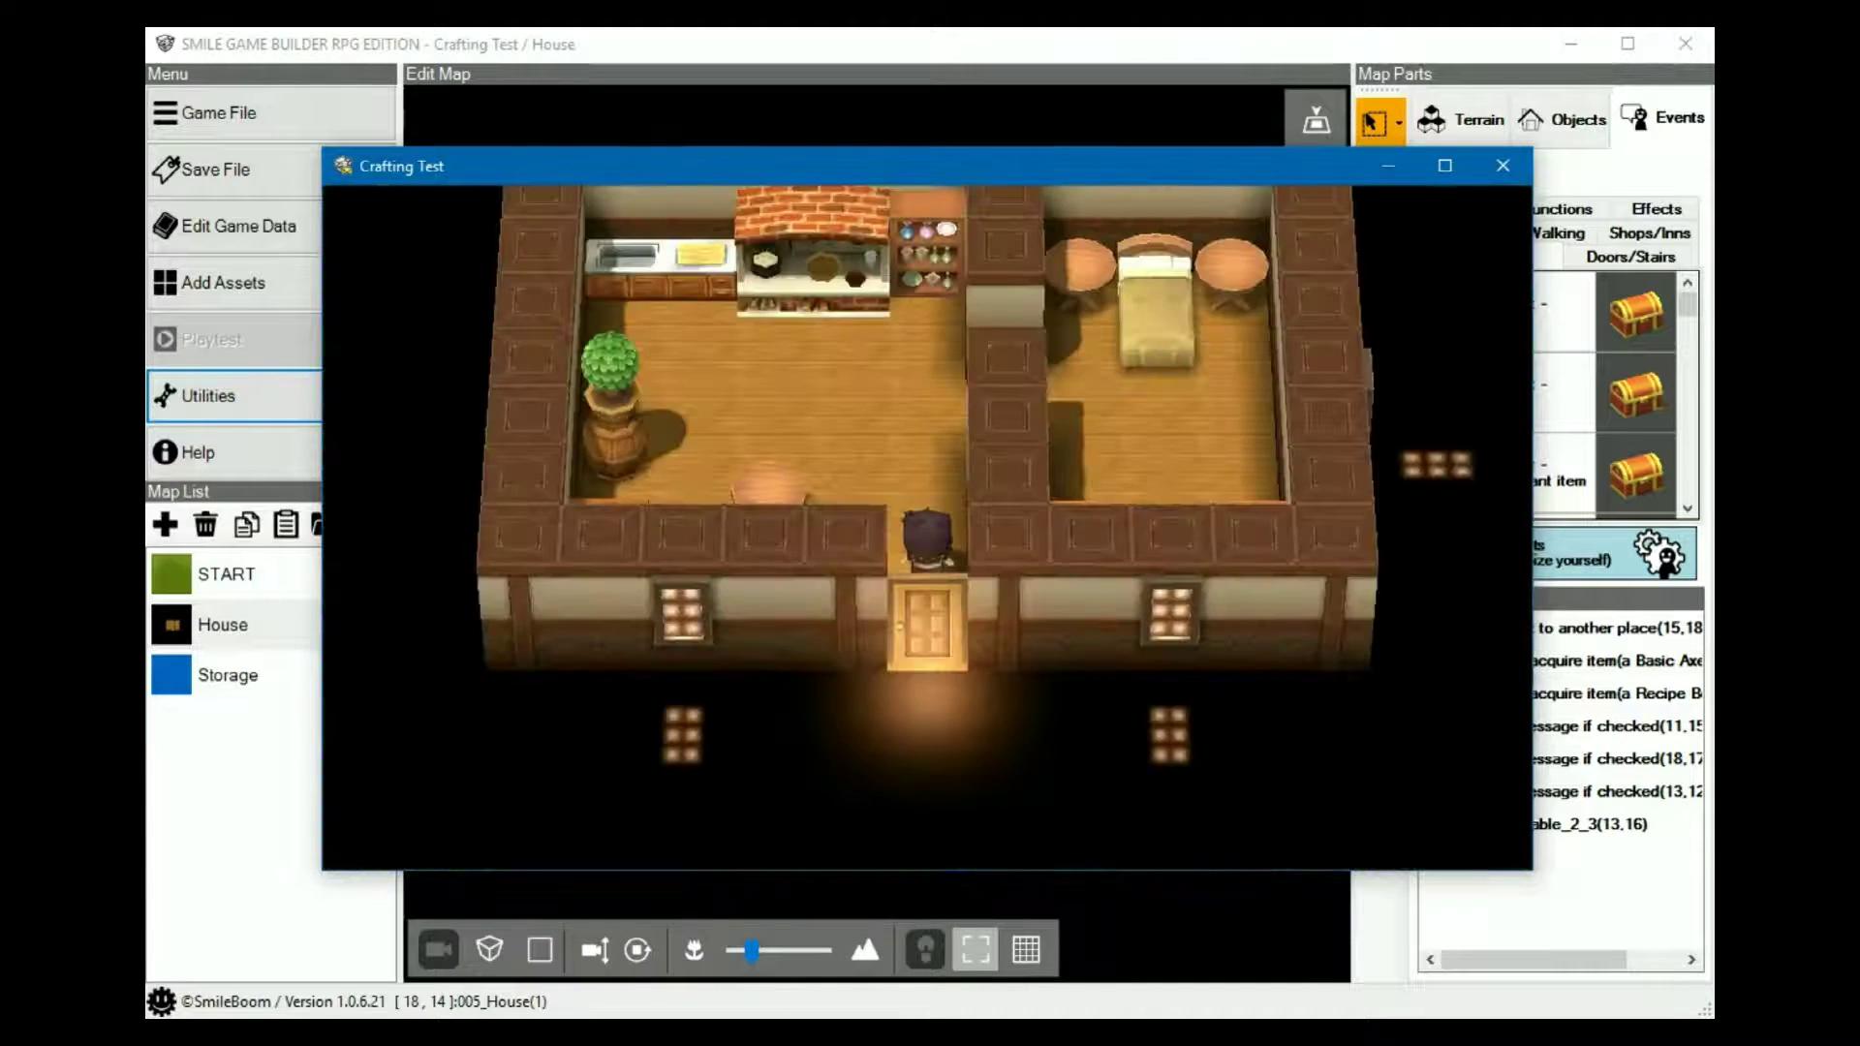
key("Return")
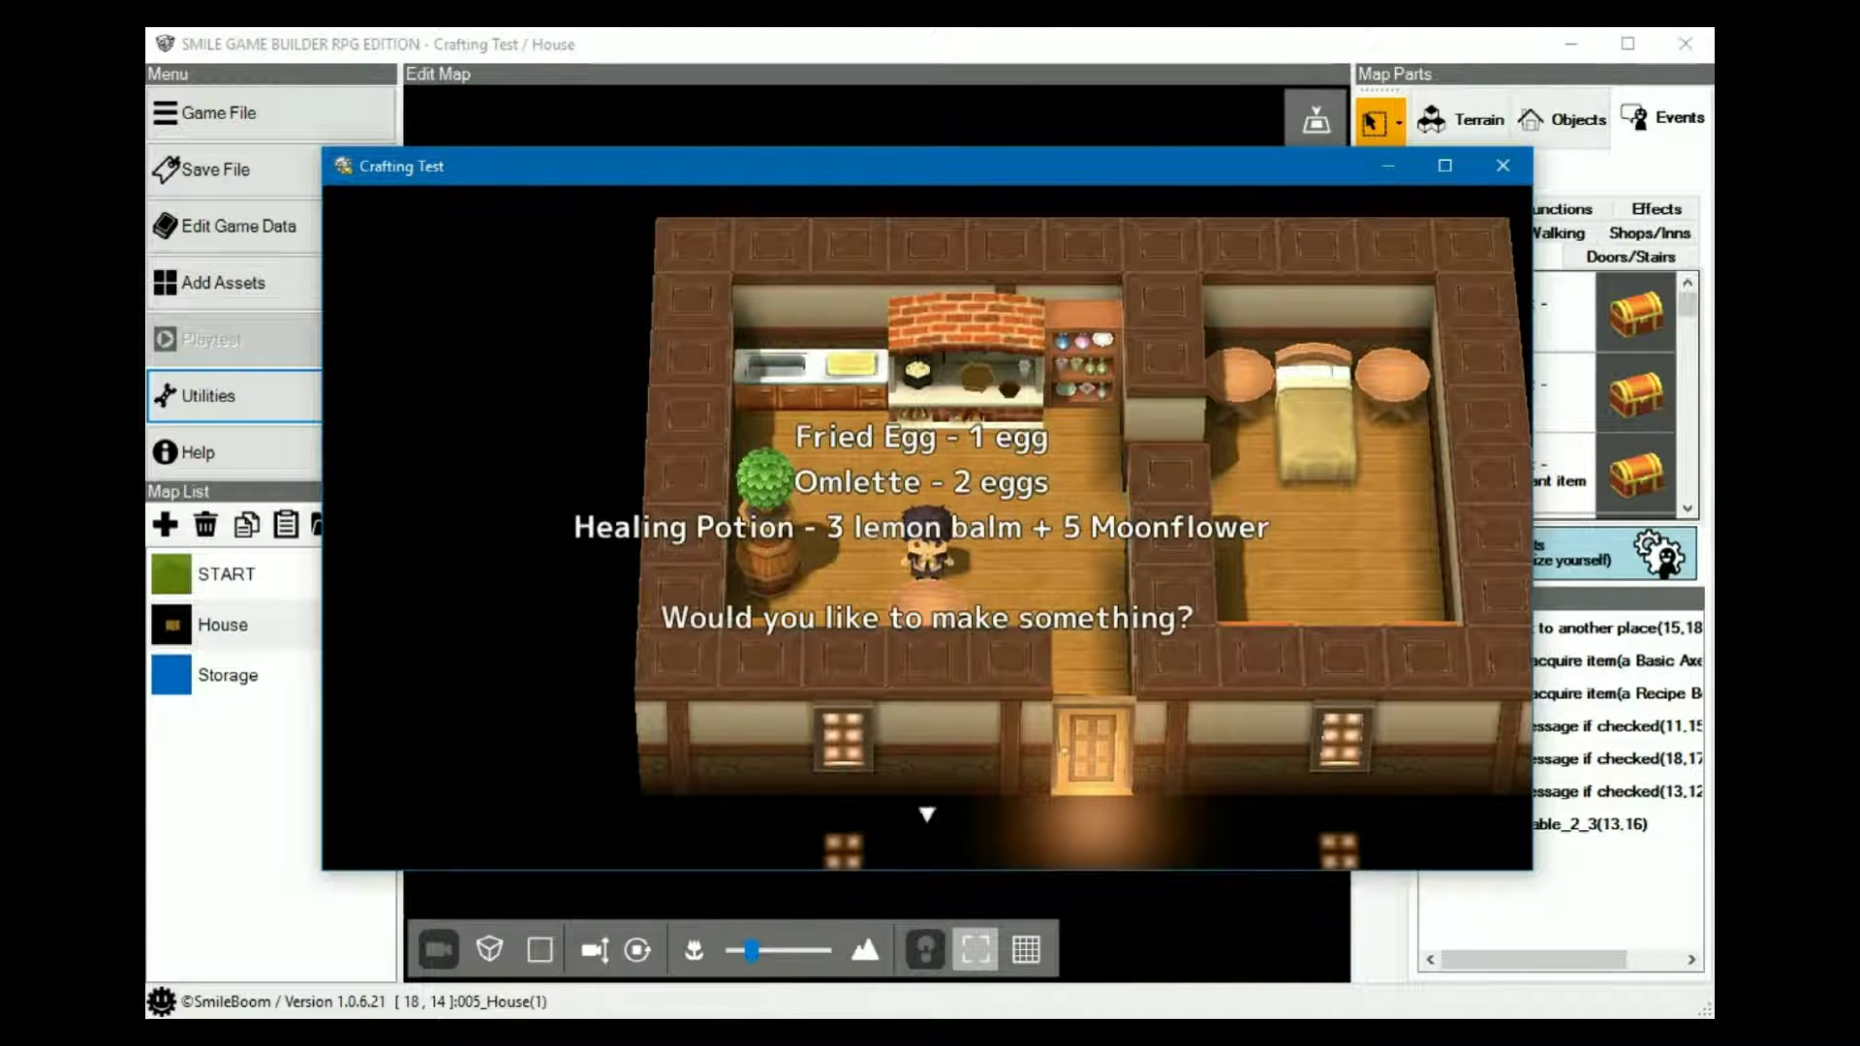
key("Return")
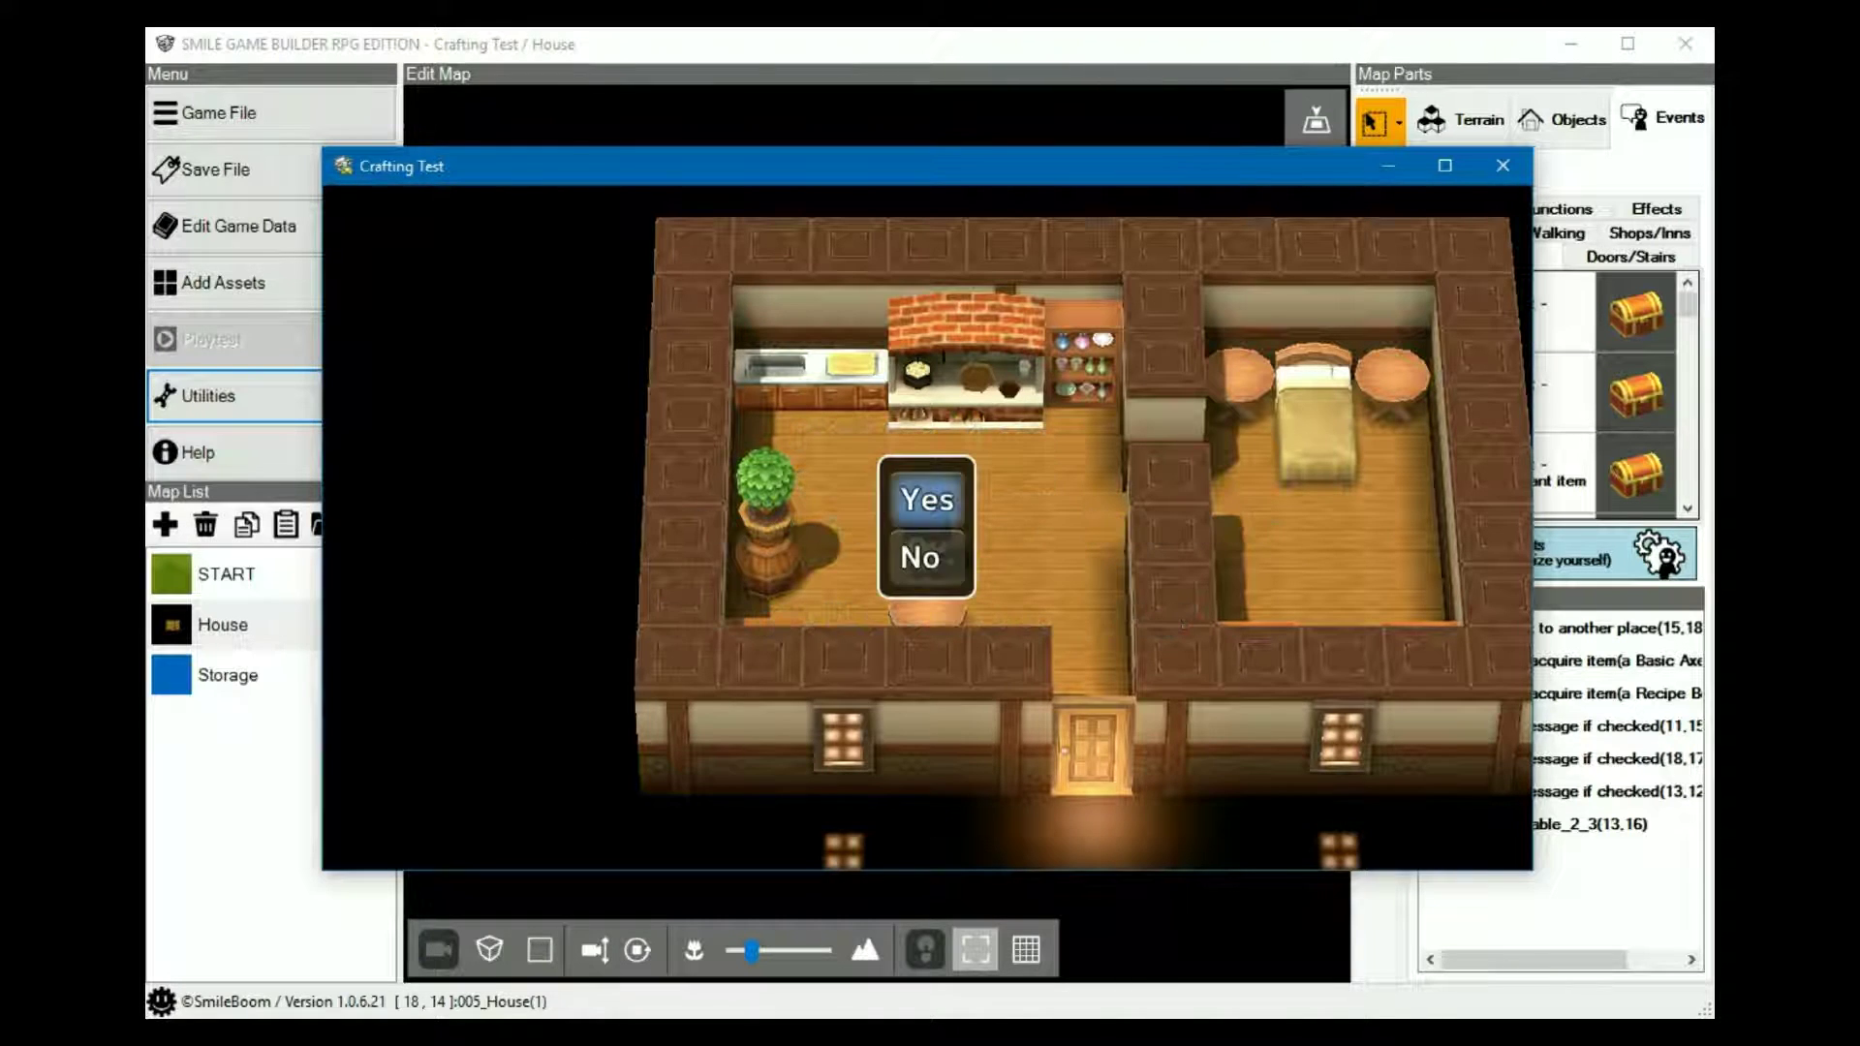
key("Return")
key("Down")
key("Down")
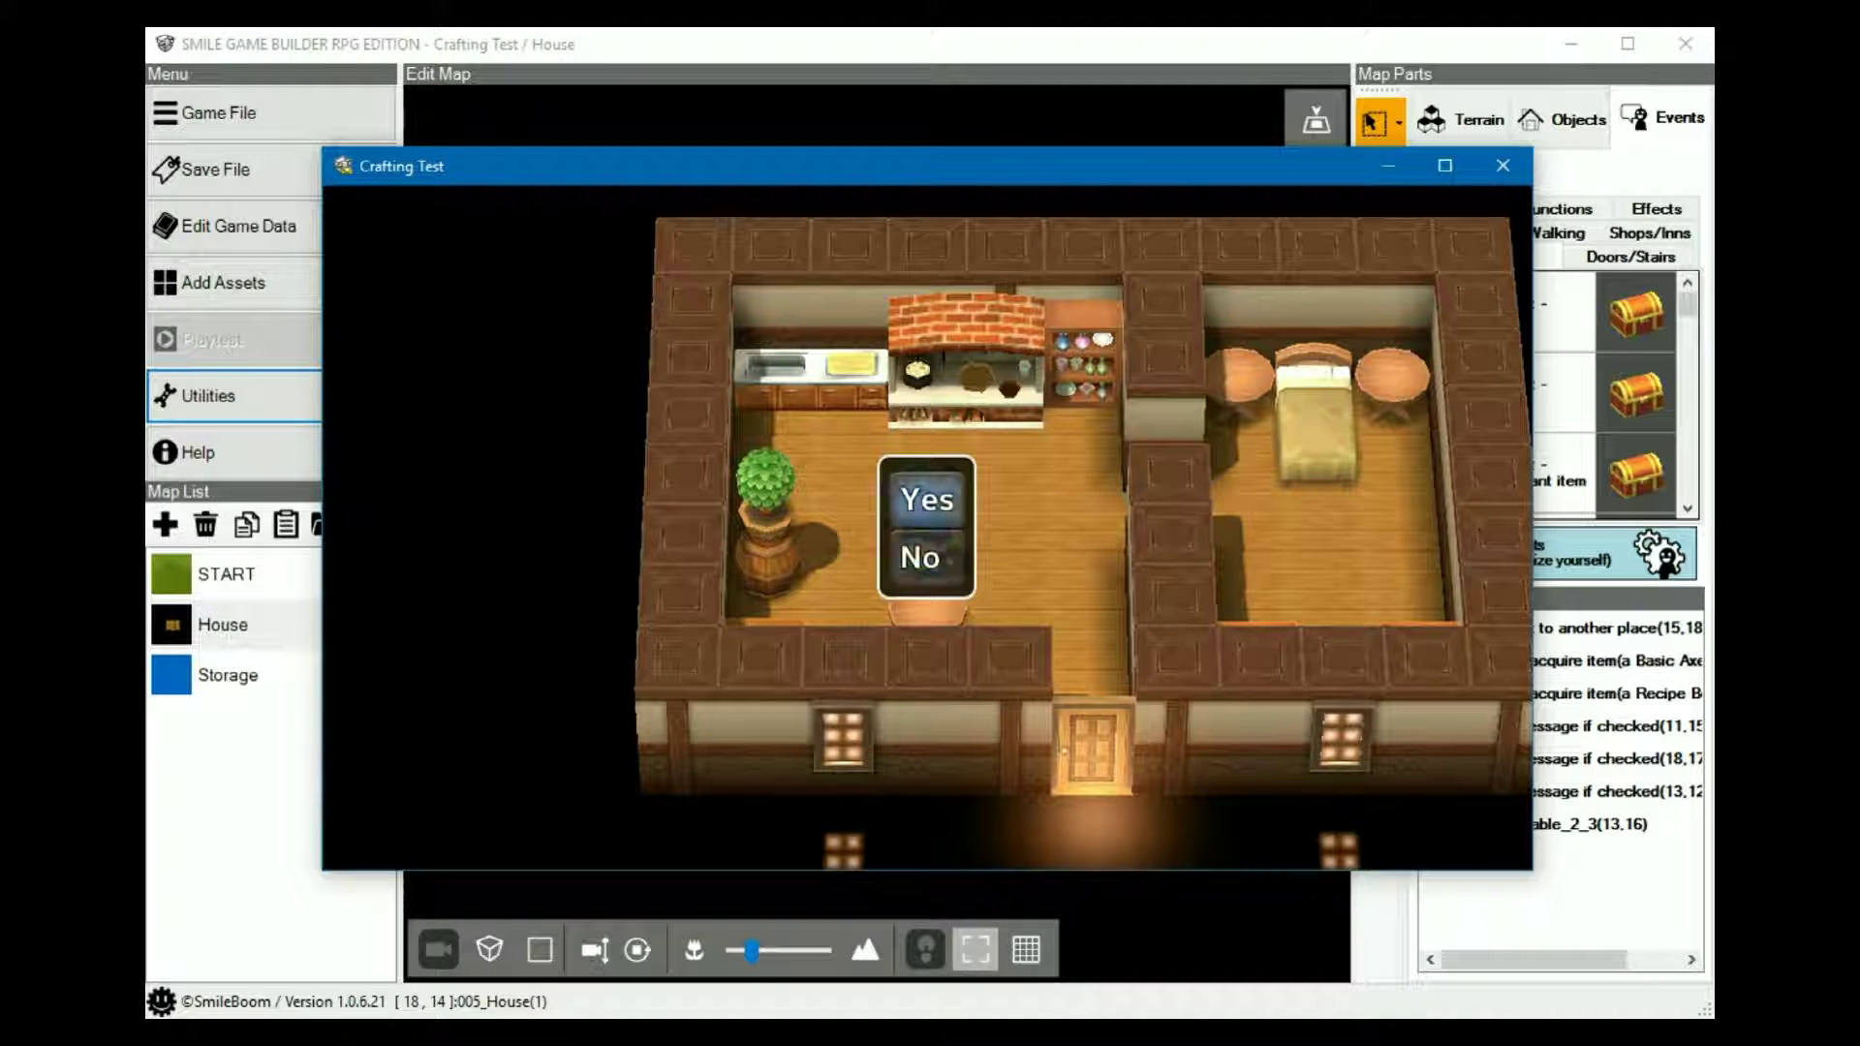
key("Down")
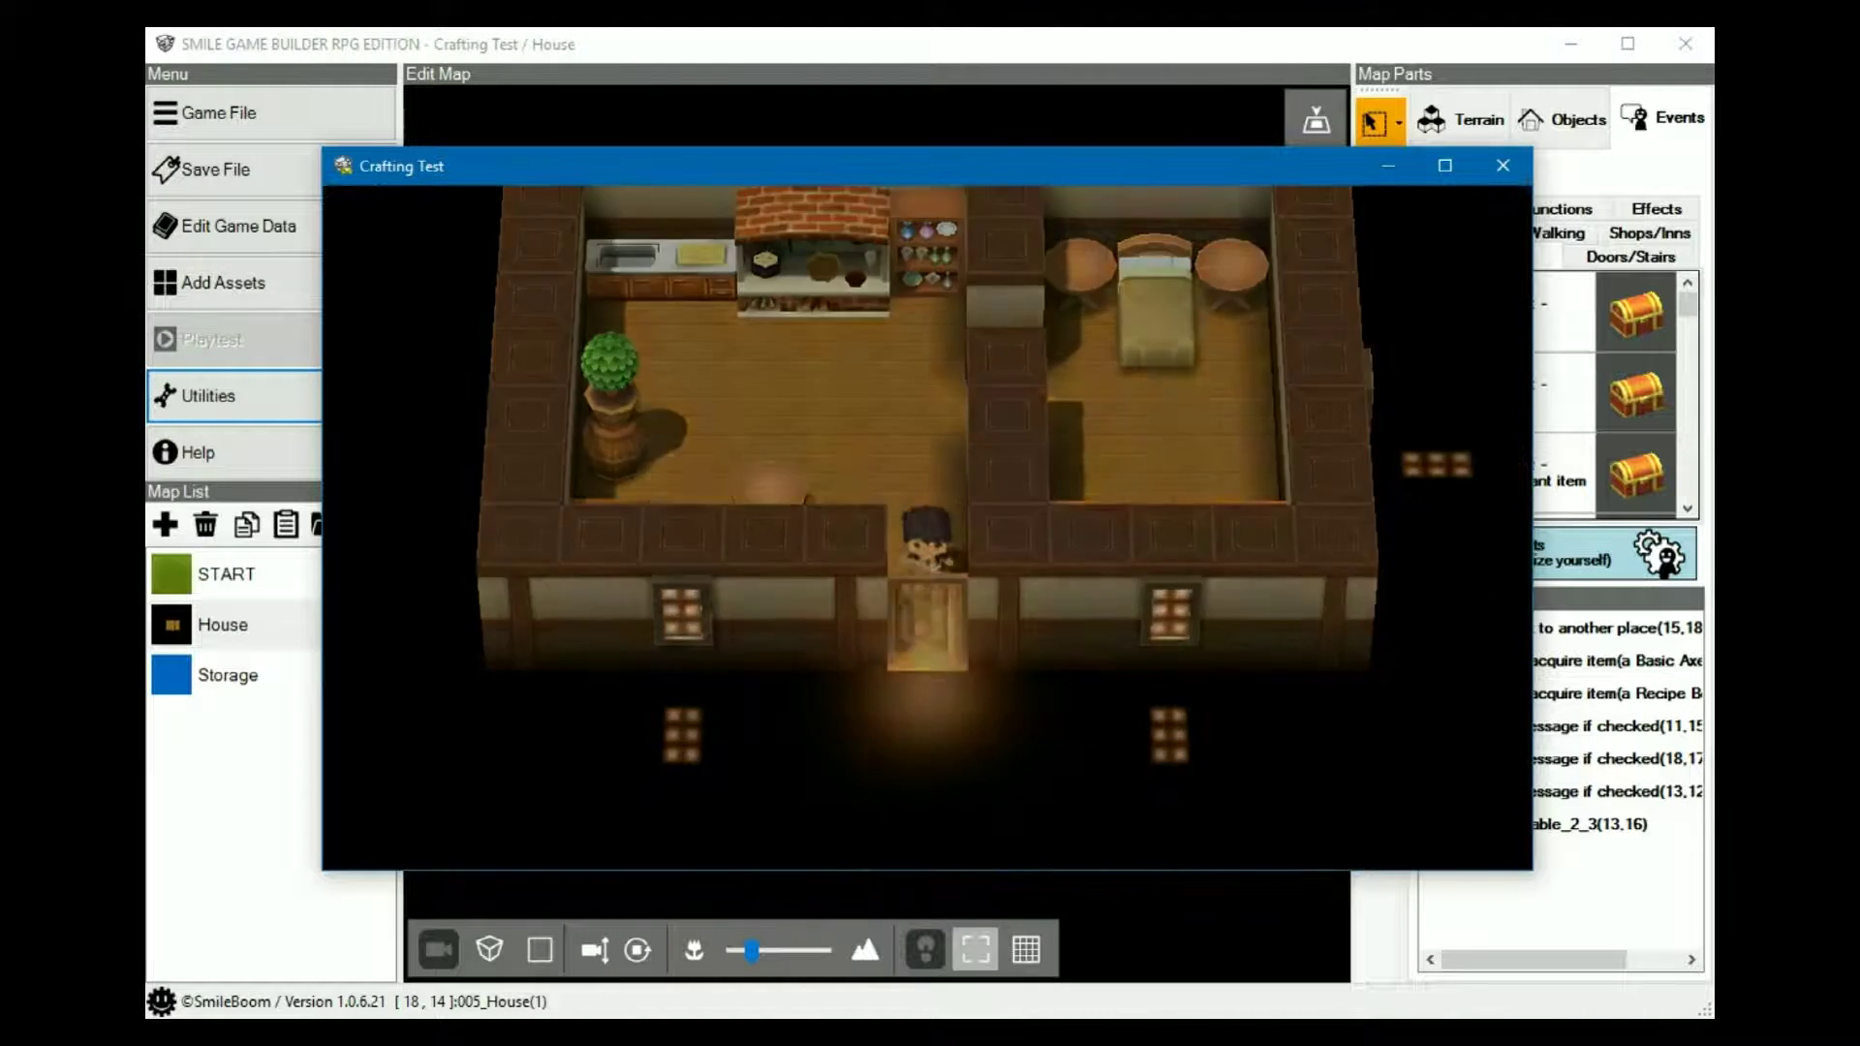
- Explore north to the passage between the torches, read its message, and return south
key("Right")
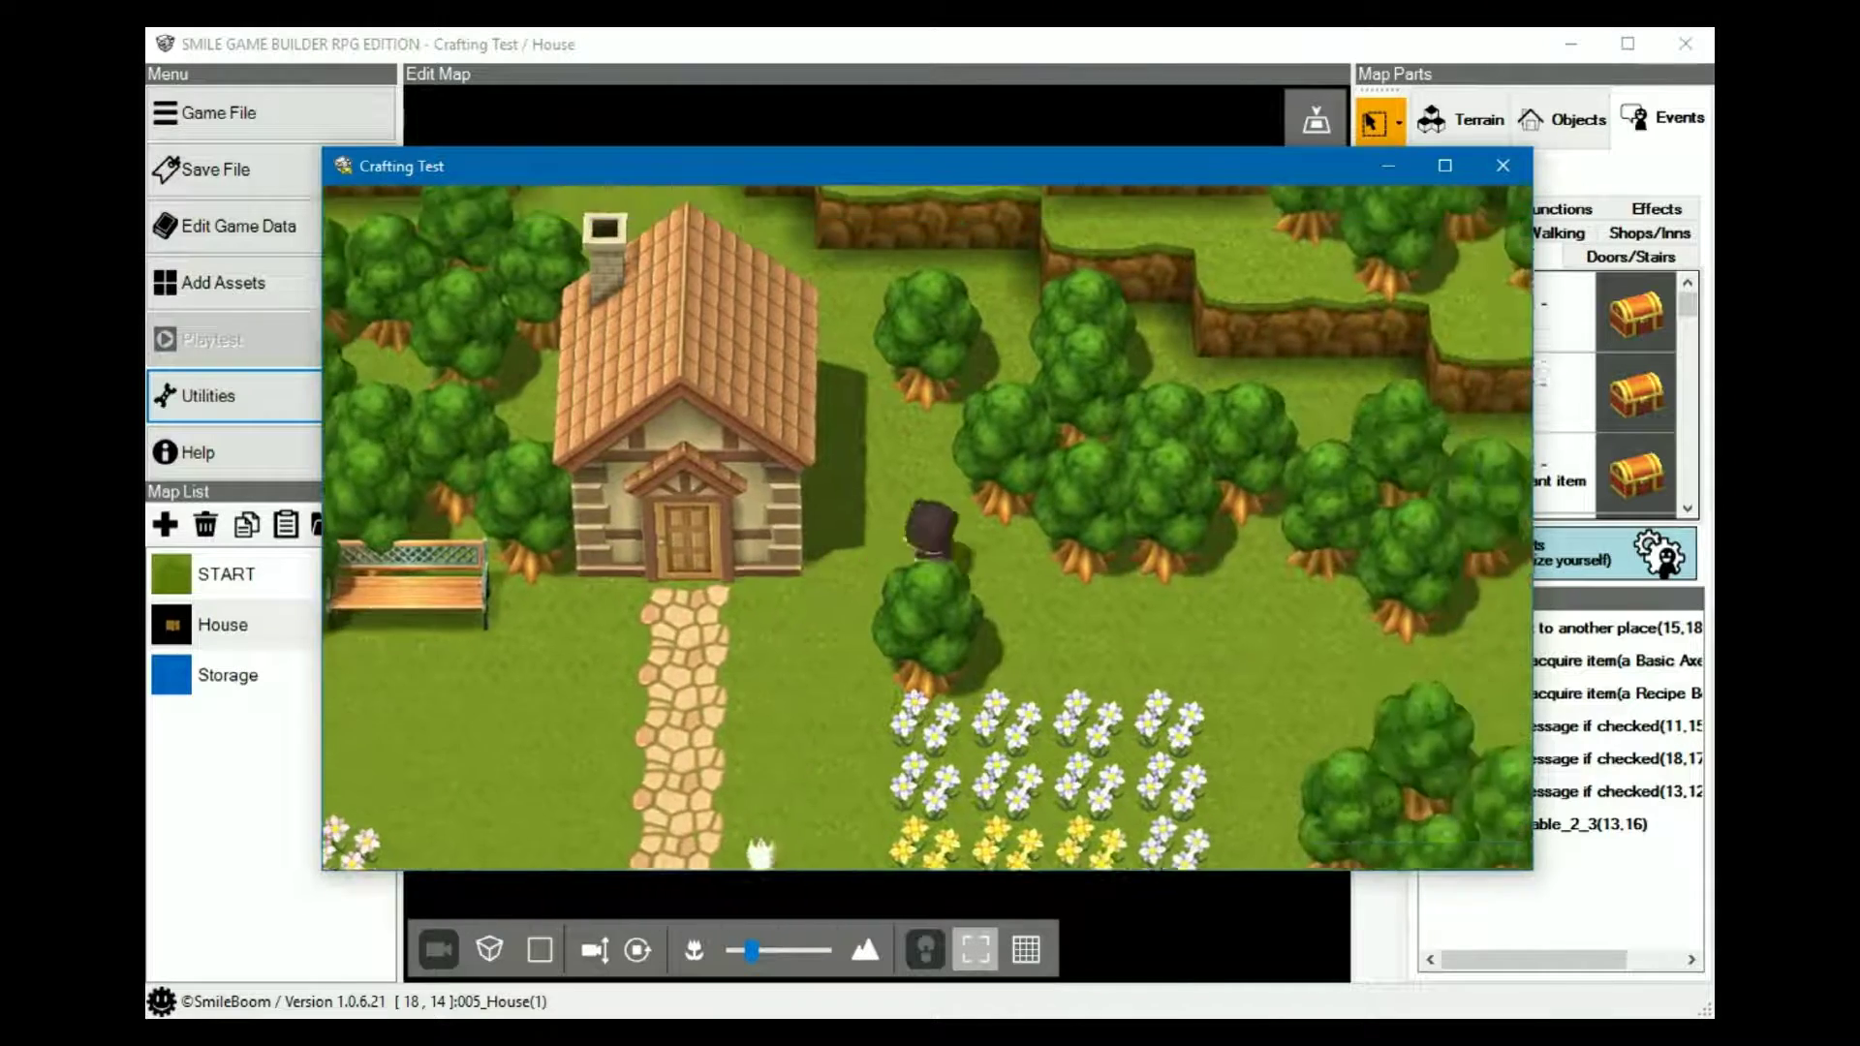
key("Up")
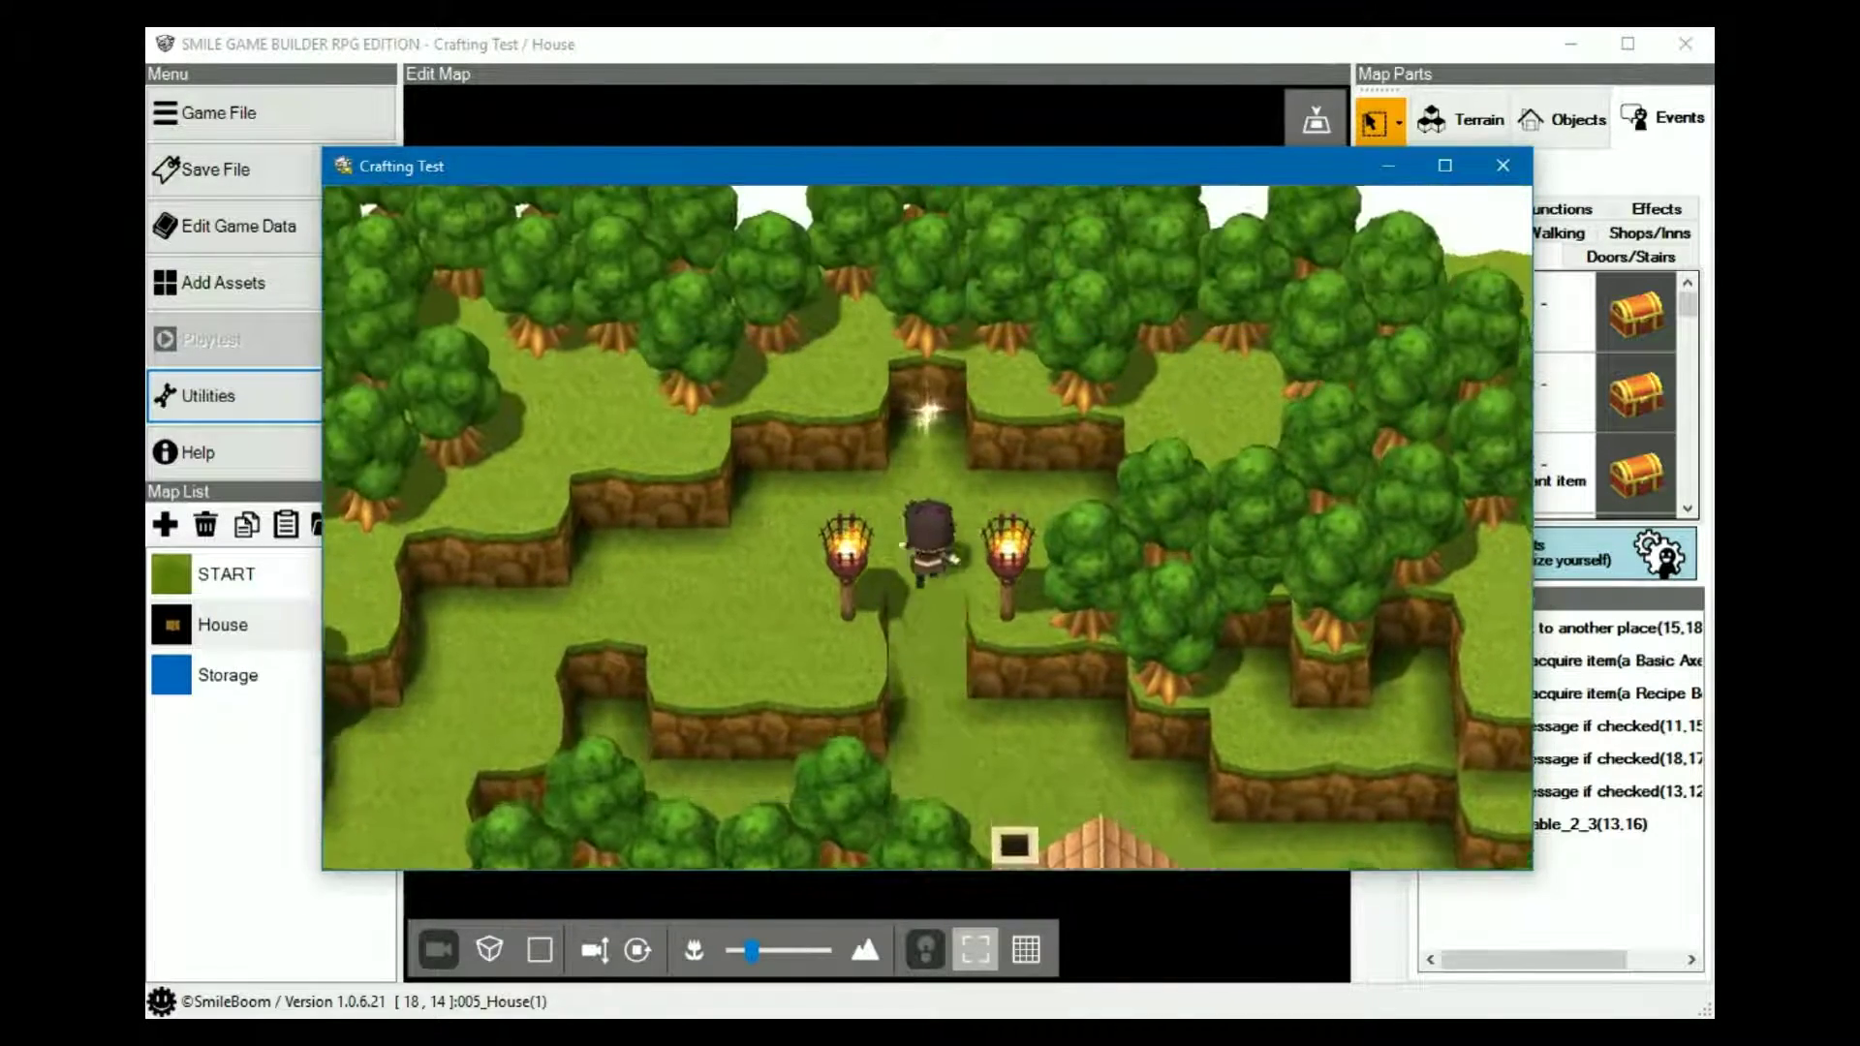
key("Return")
key("Return")
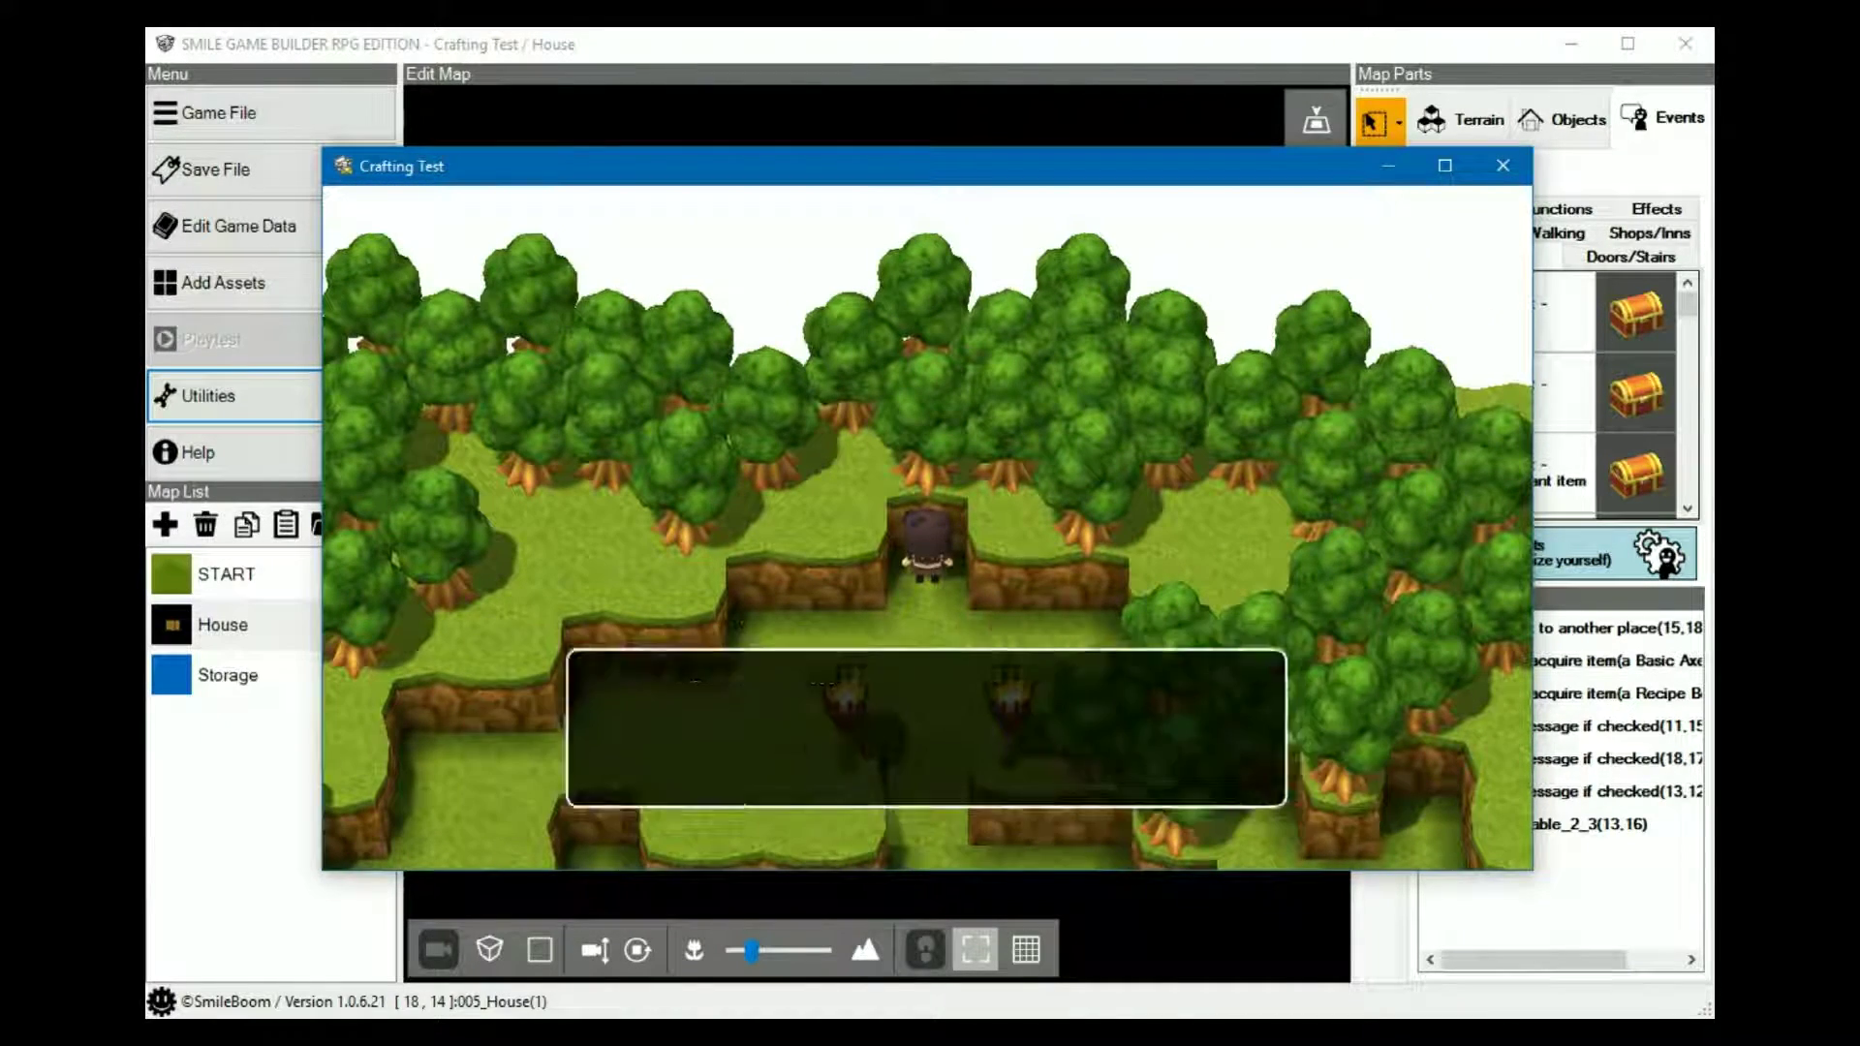
key("Down")
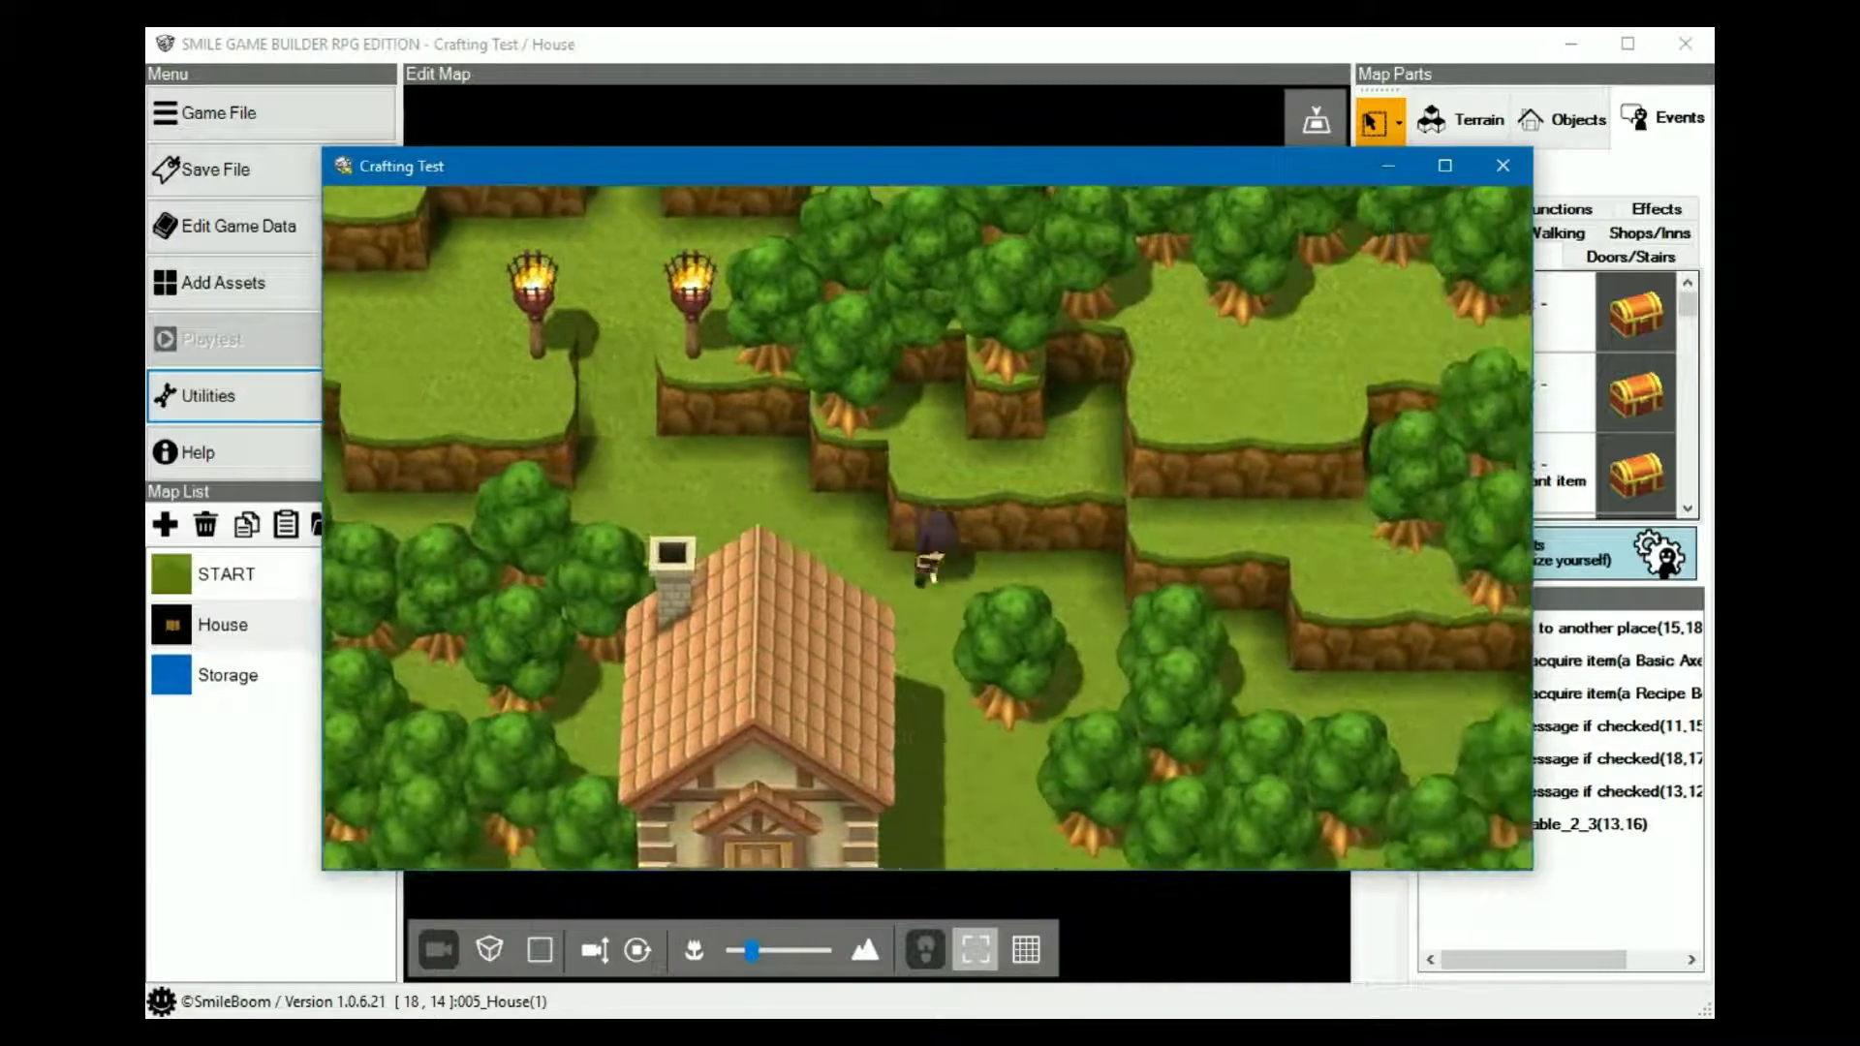
- Try crafting the Healing Potion at the counter, get refused for too little moonflower, and exit
key("Left")
key("Up")
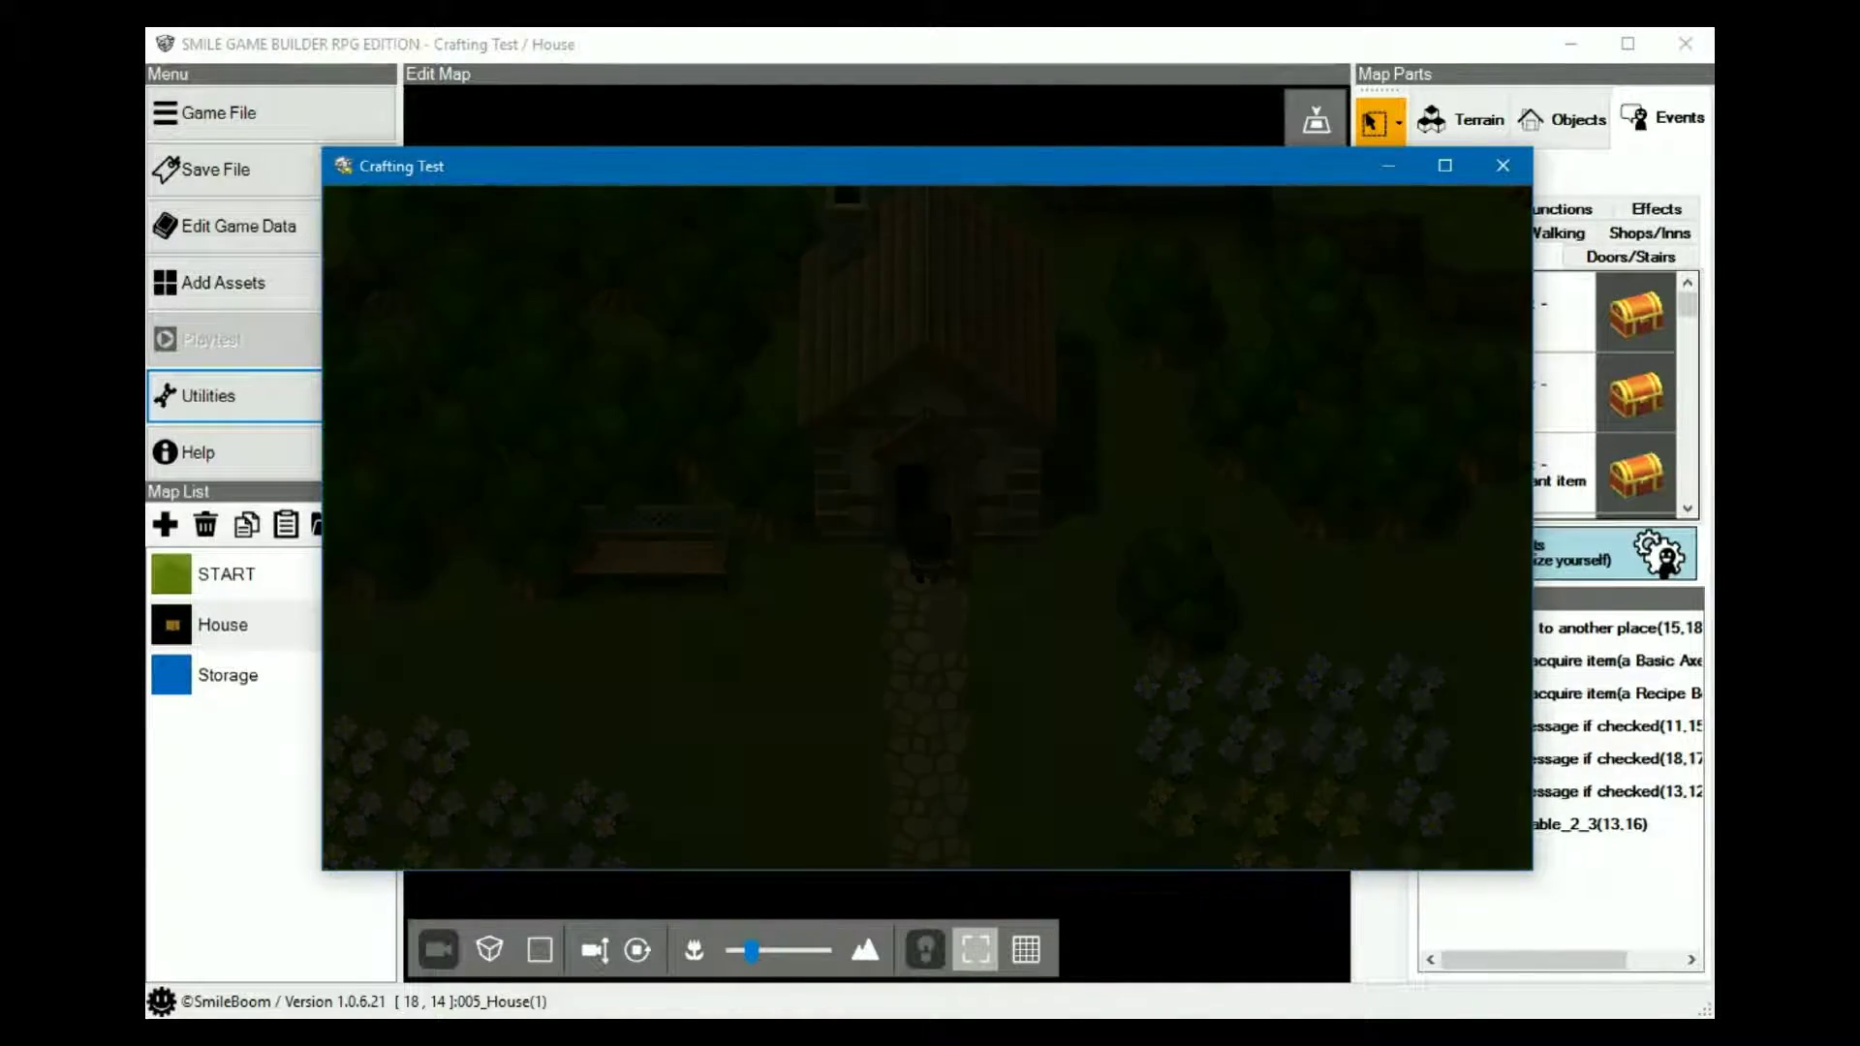
key("Up")
key("Left")
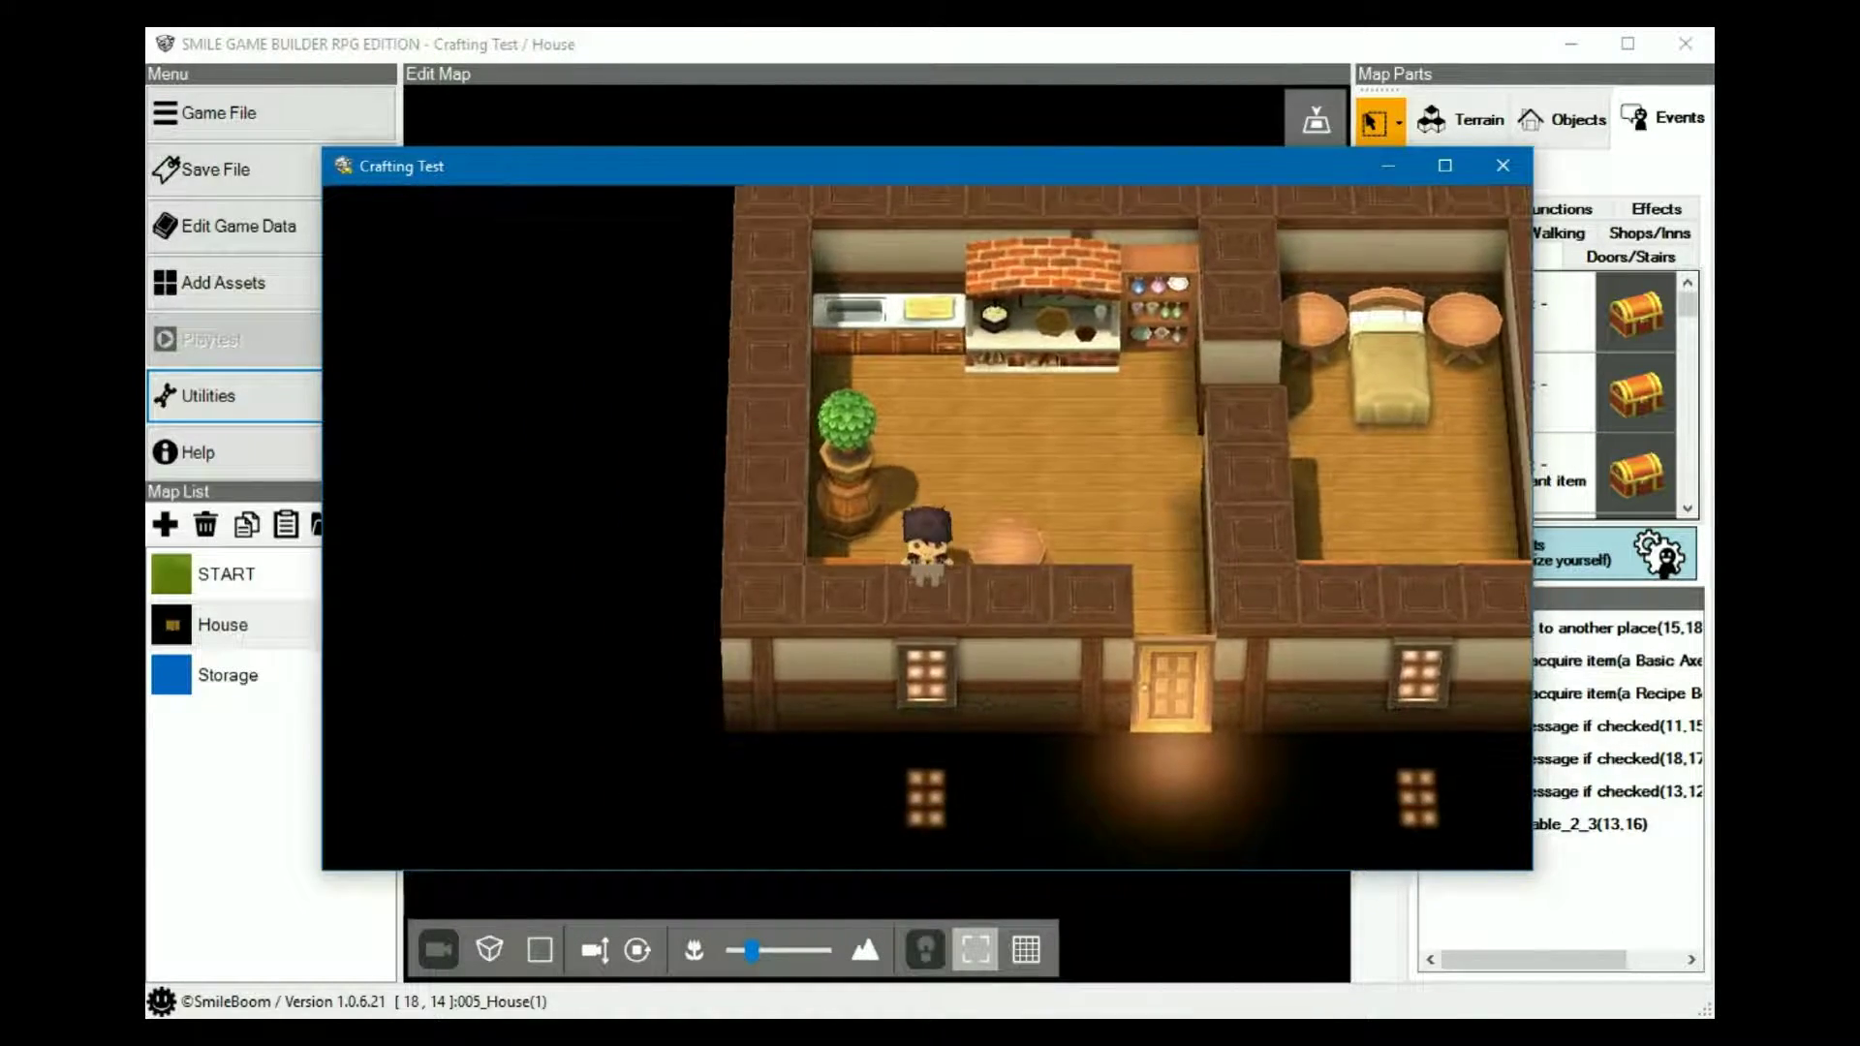
key("Up")
key("Right")
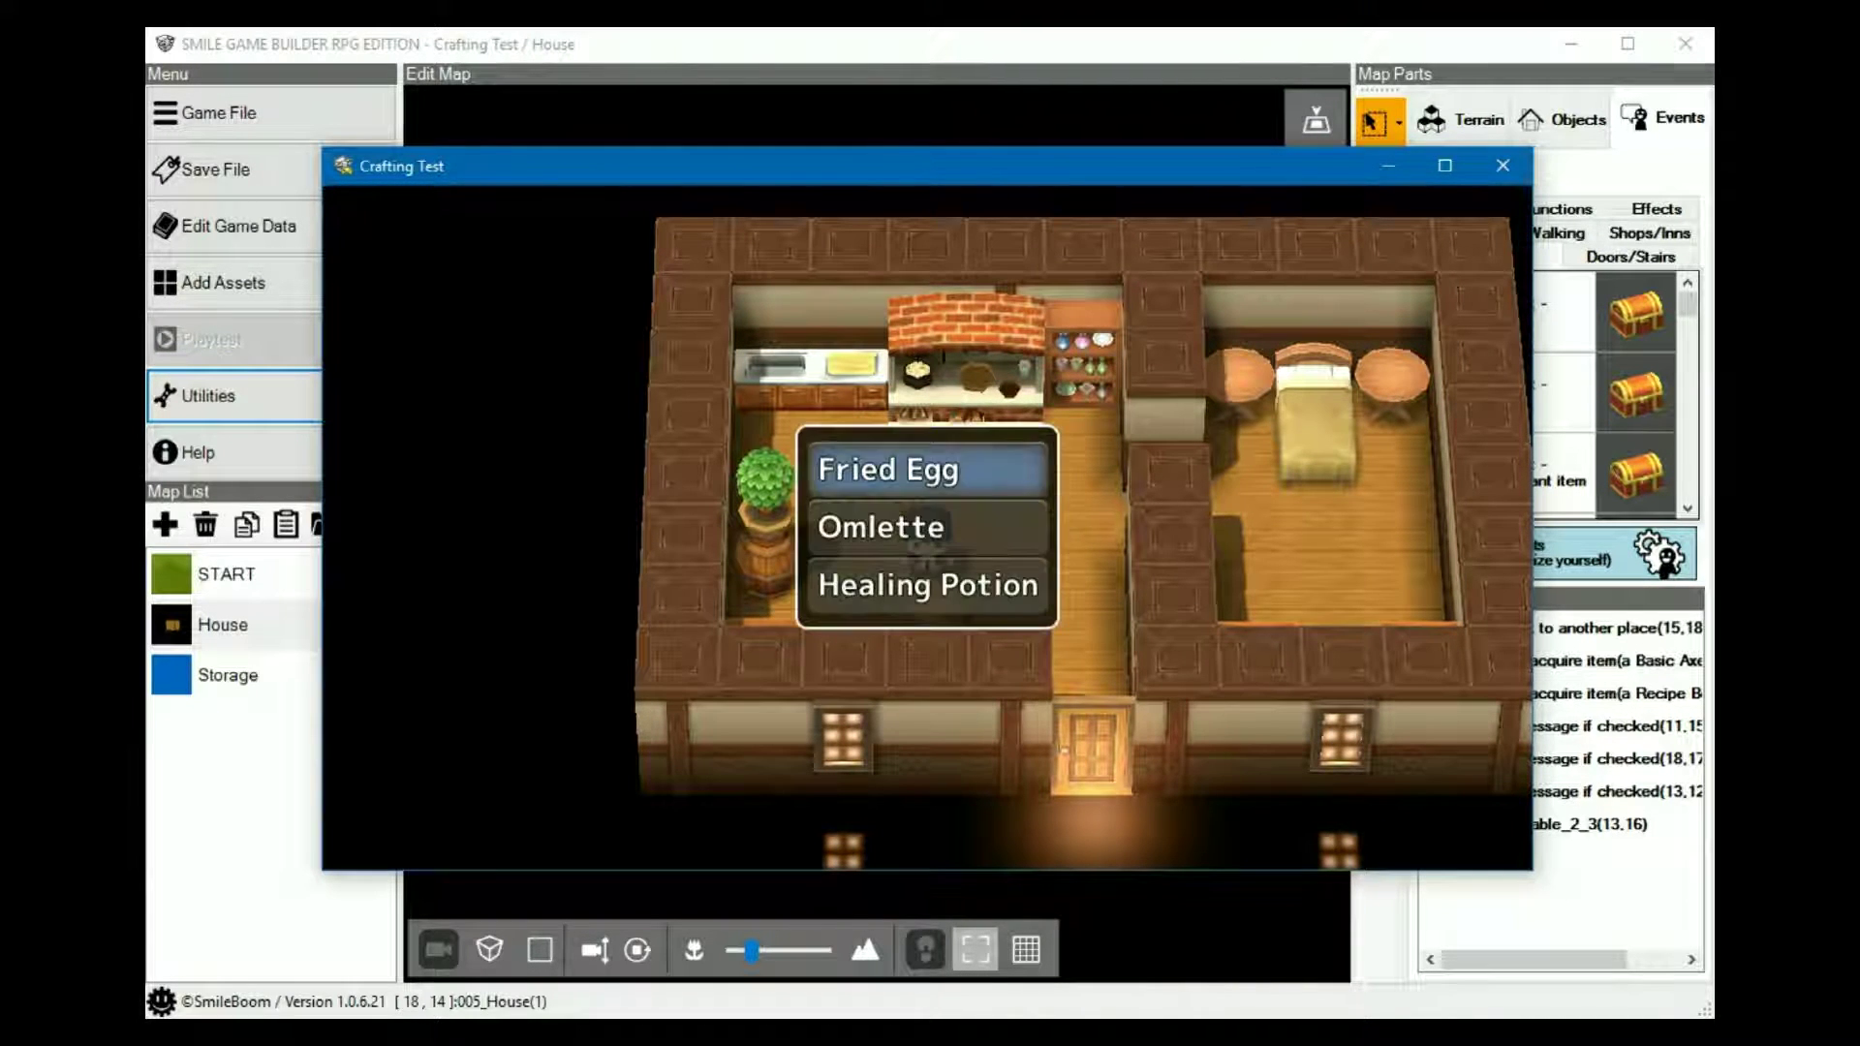
key("Return")
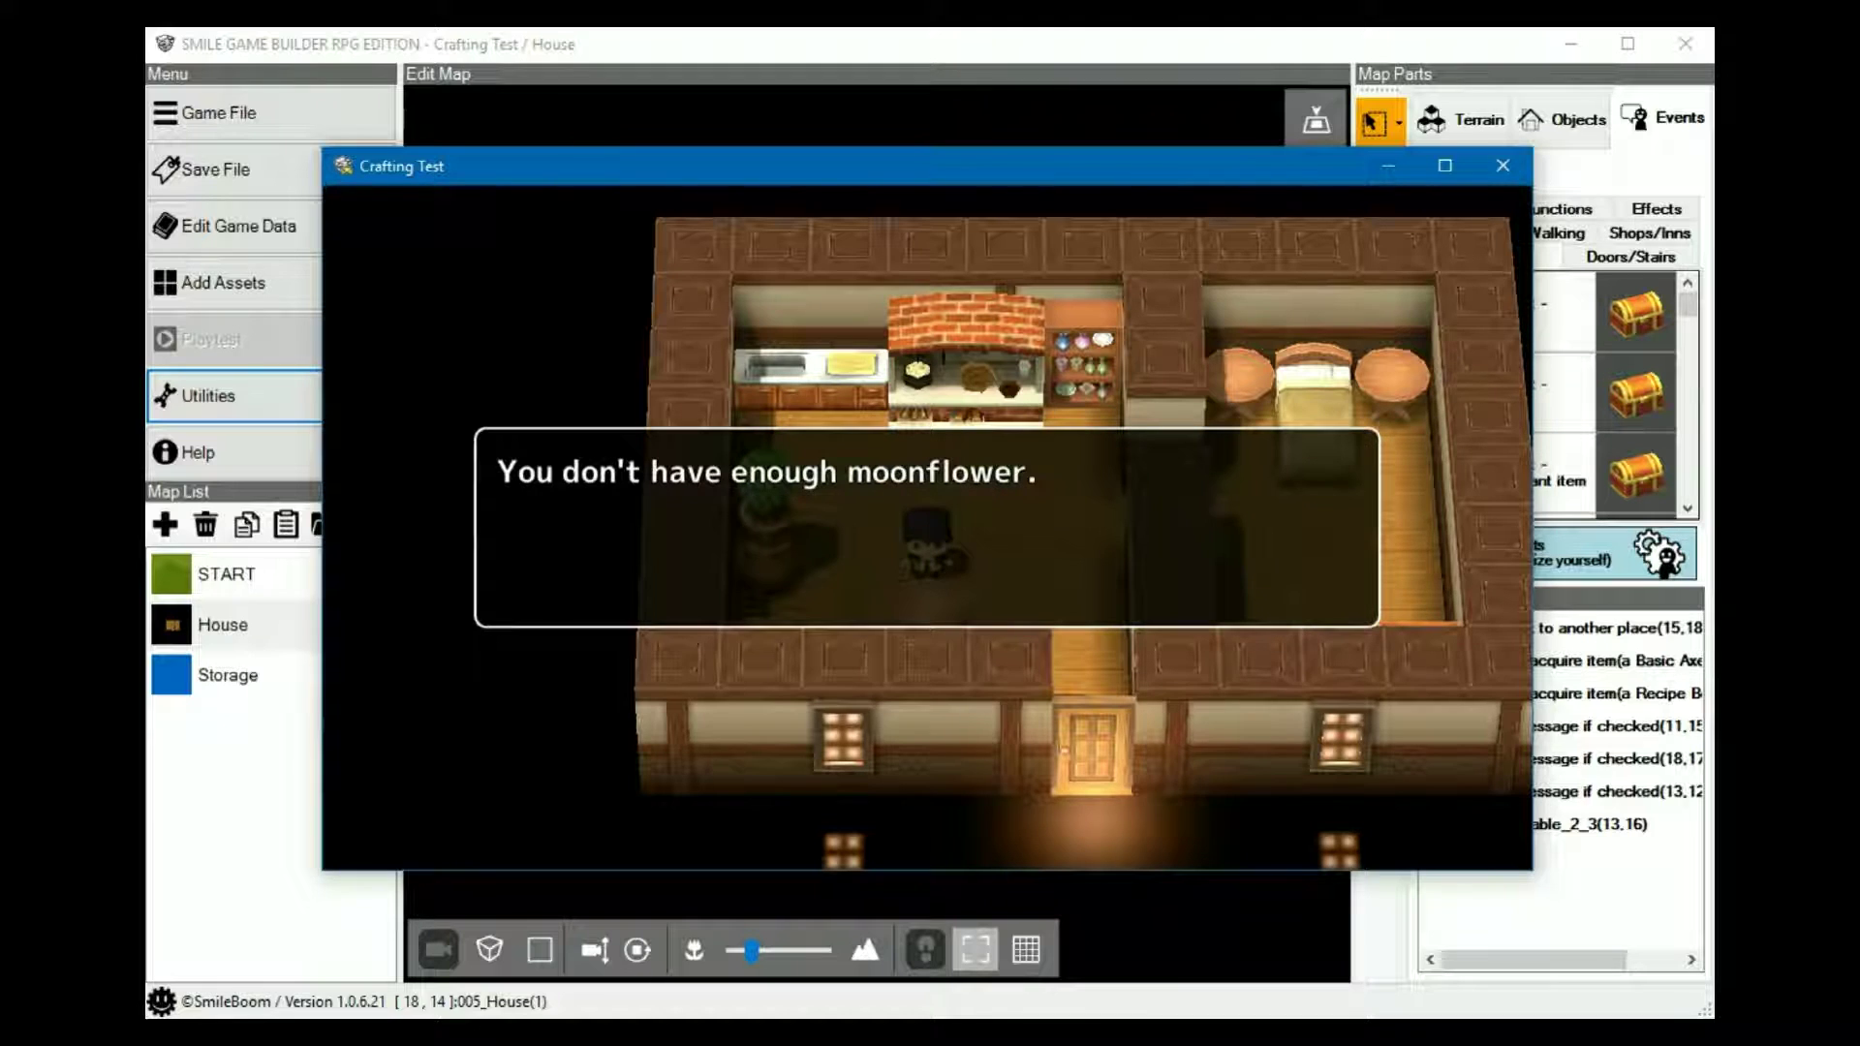
key("Return")
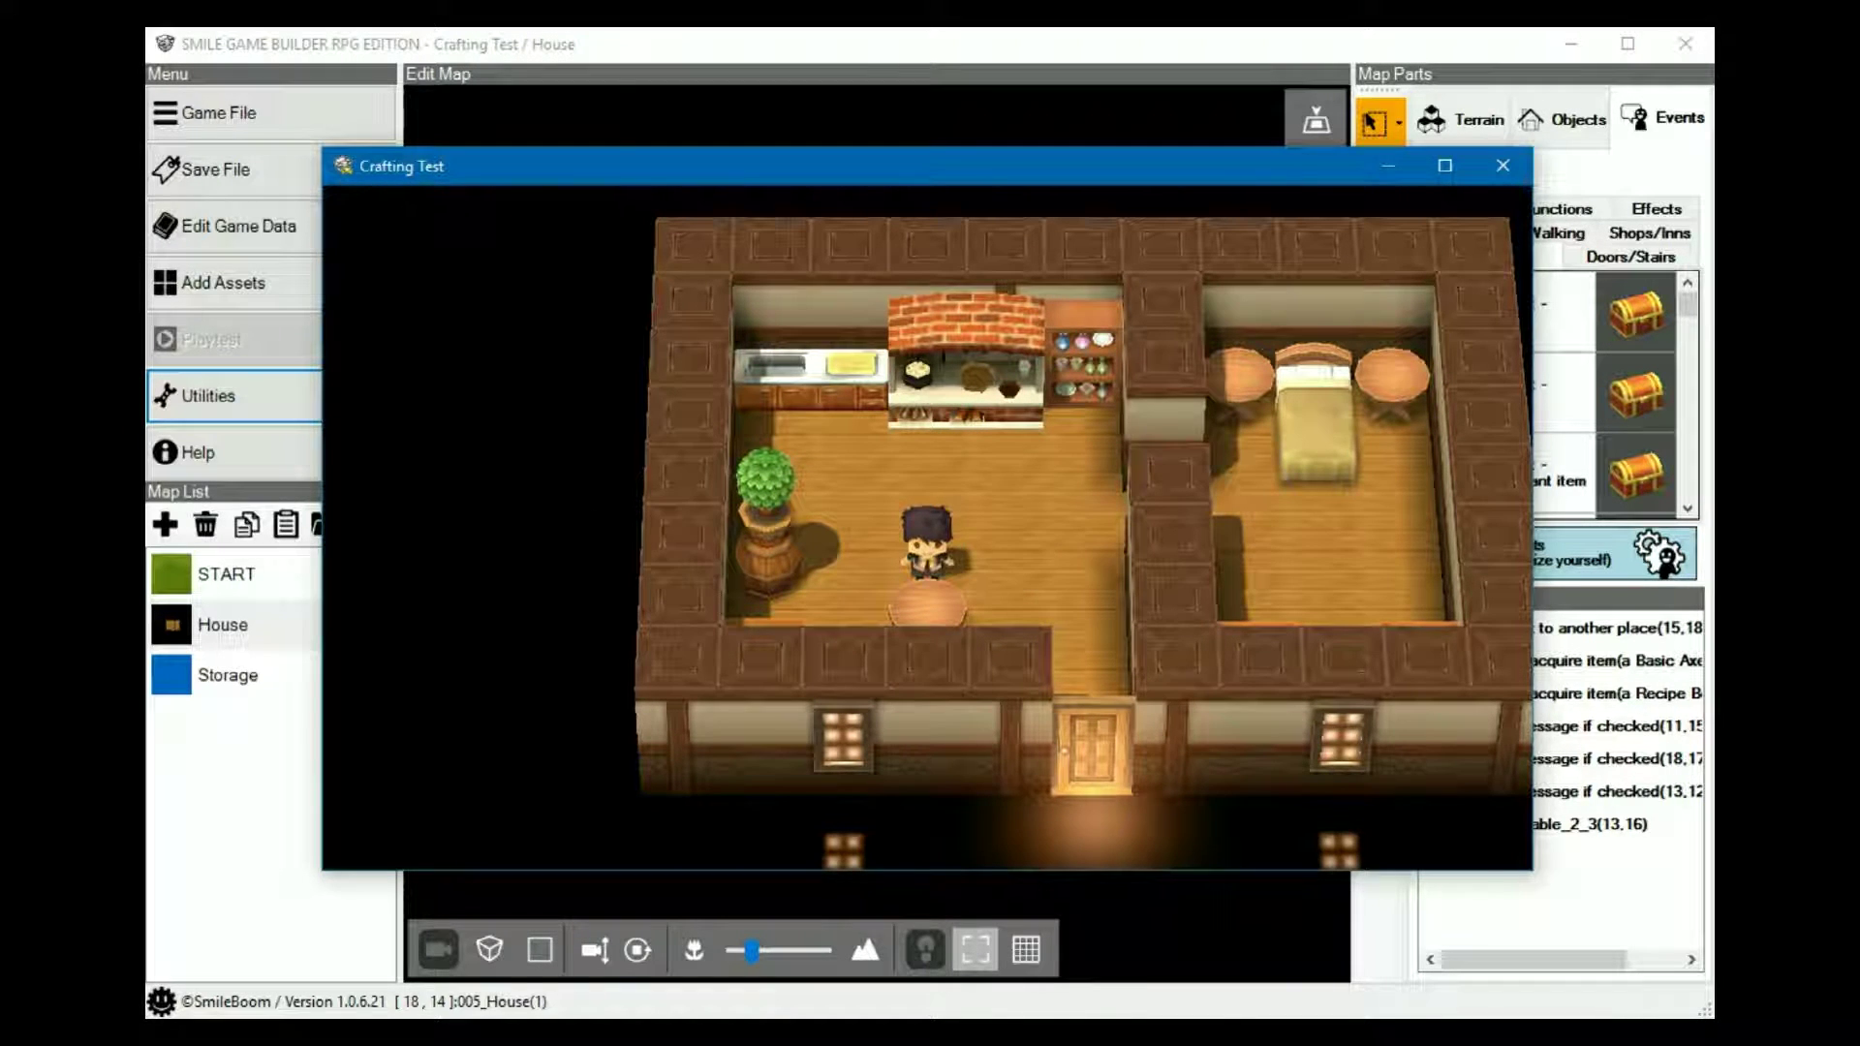
key("Down")
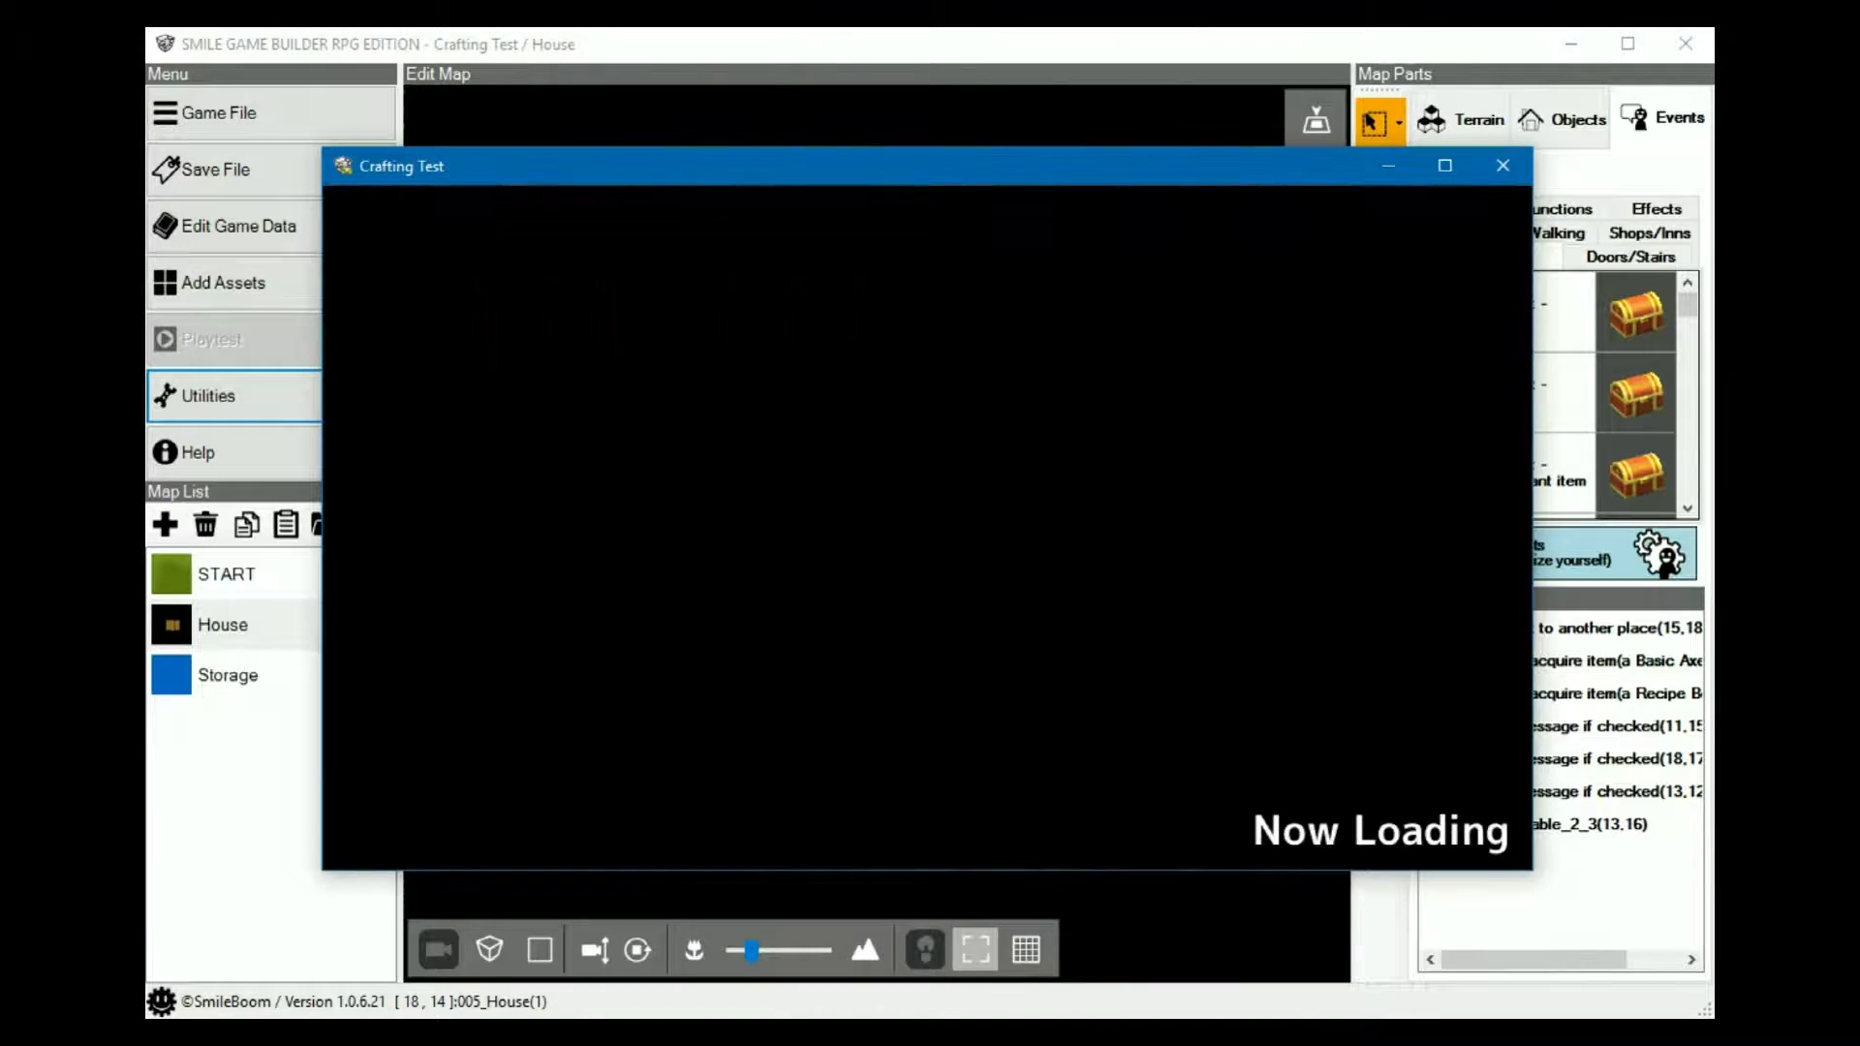
- Walk to the flower field and gather one more Moonlight flower
key("Down")
key("Left")
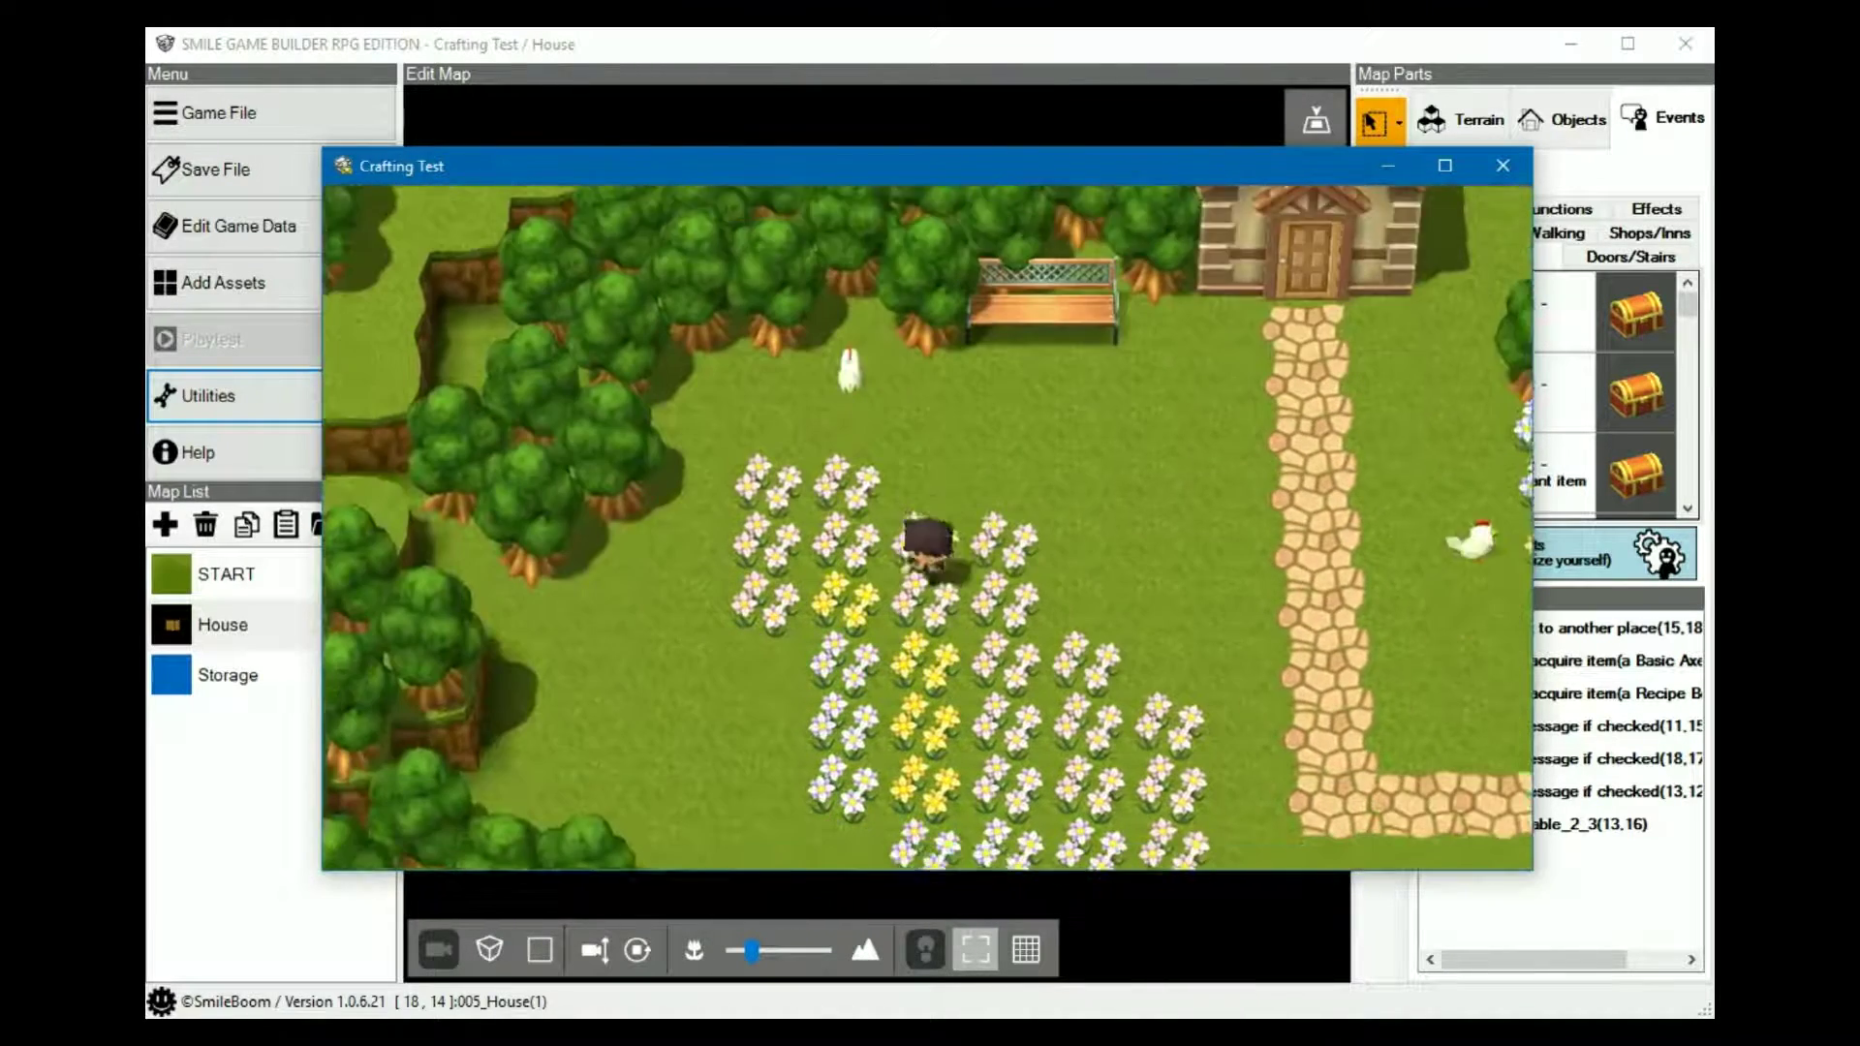
key("Return")
key("Return")
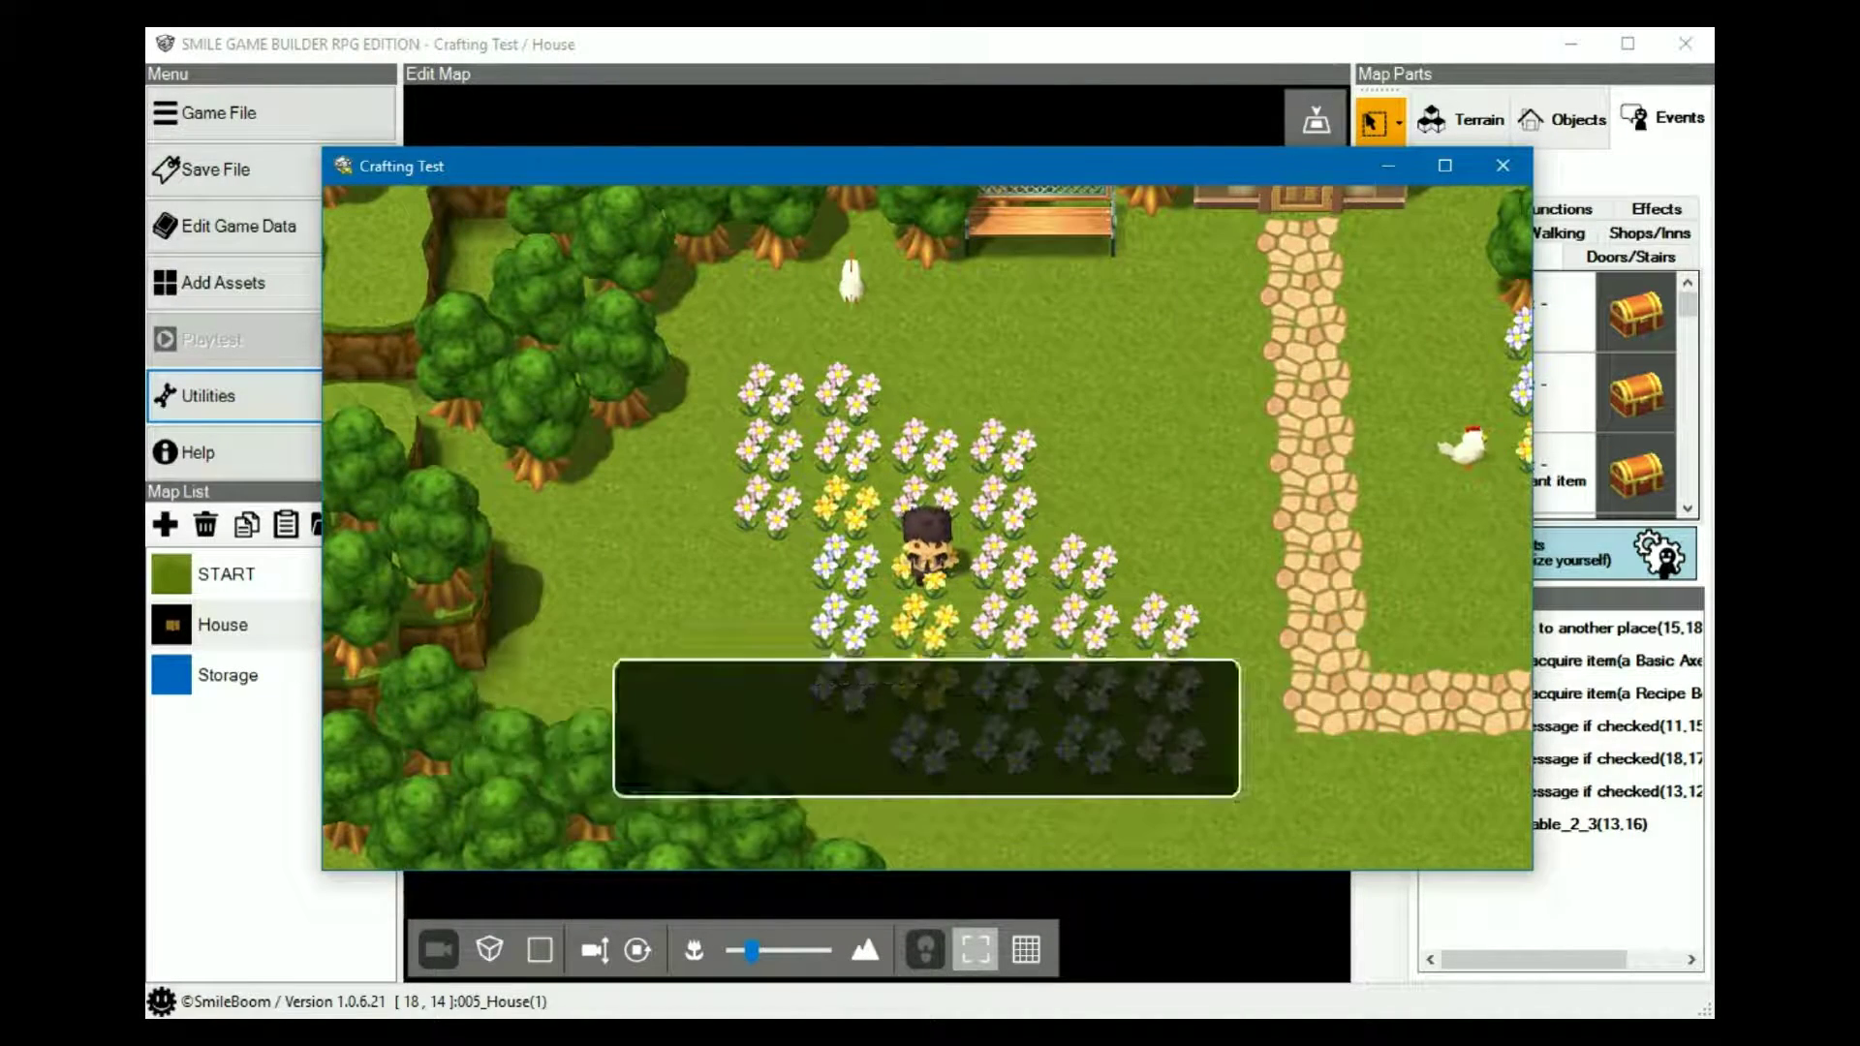
key("Up")
key("Right")
key("Right")
- Return to the counter, craft the Healing Potion successfully, and decline crafting anything else
key("Up")
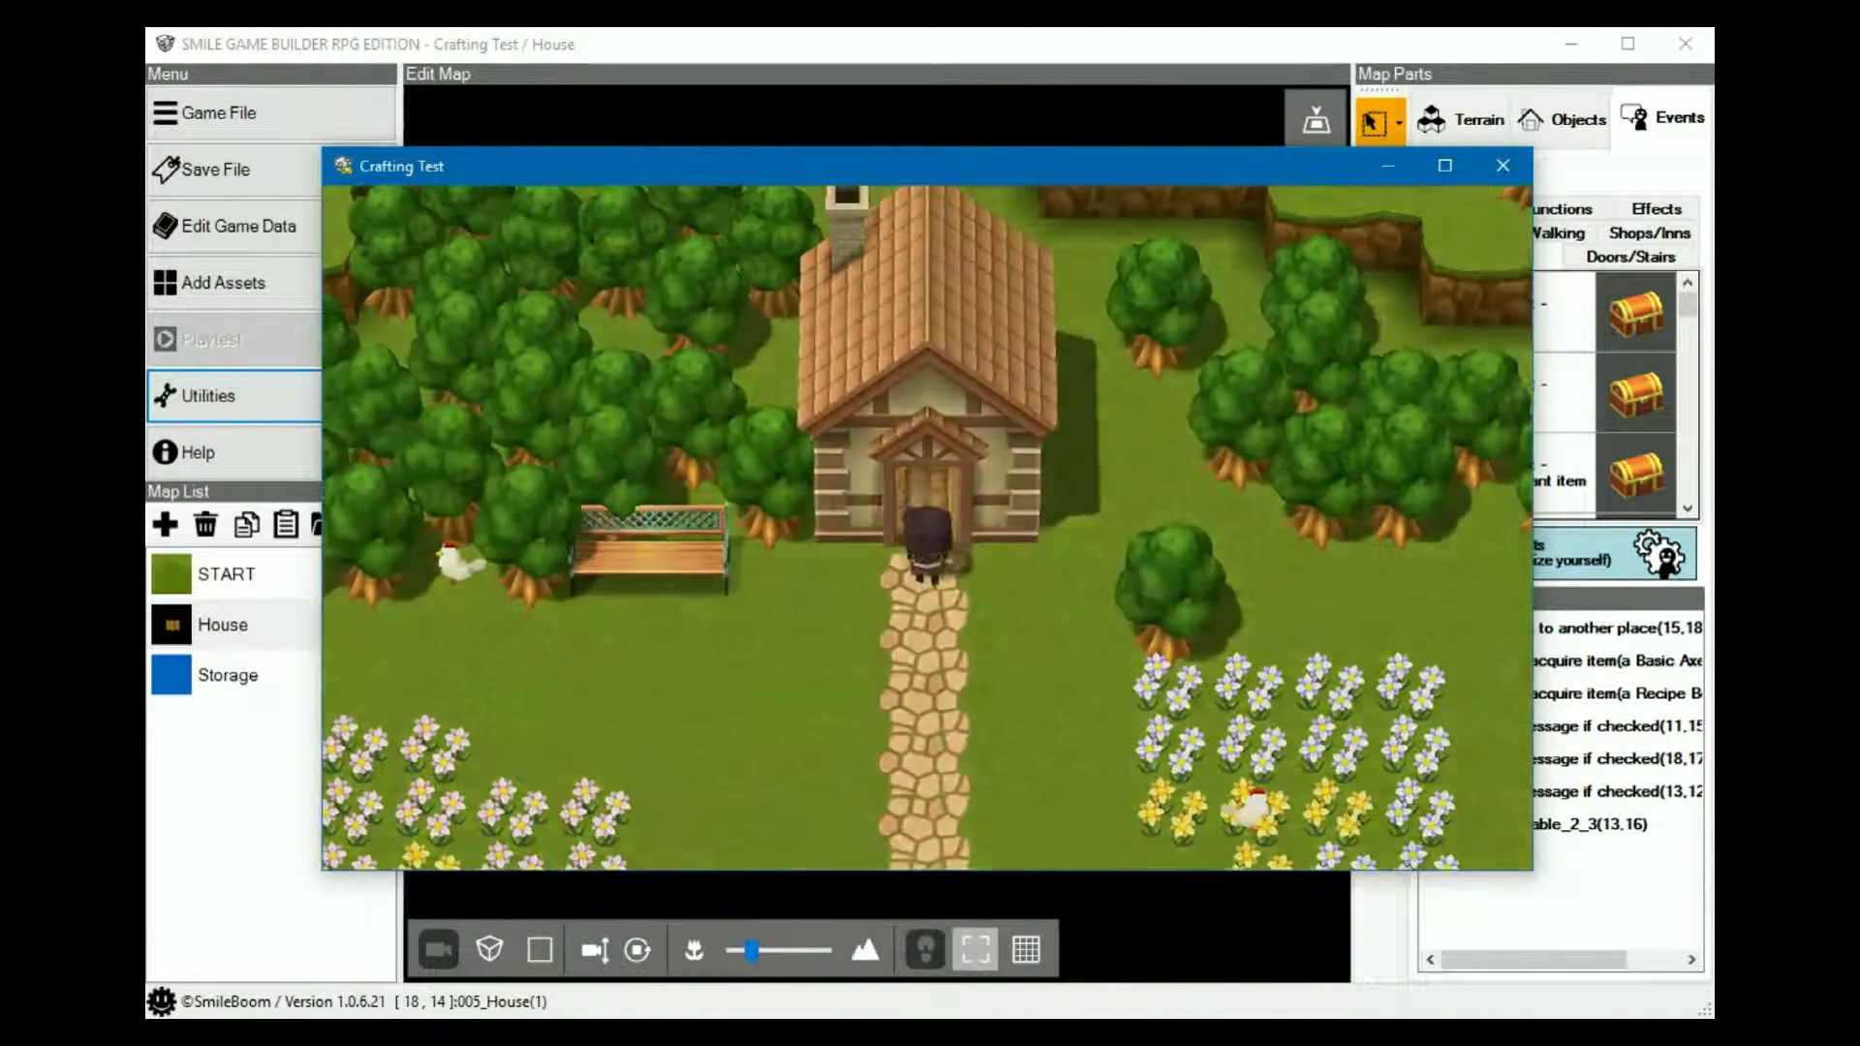
key("Up")
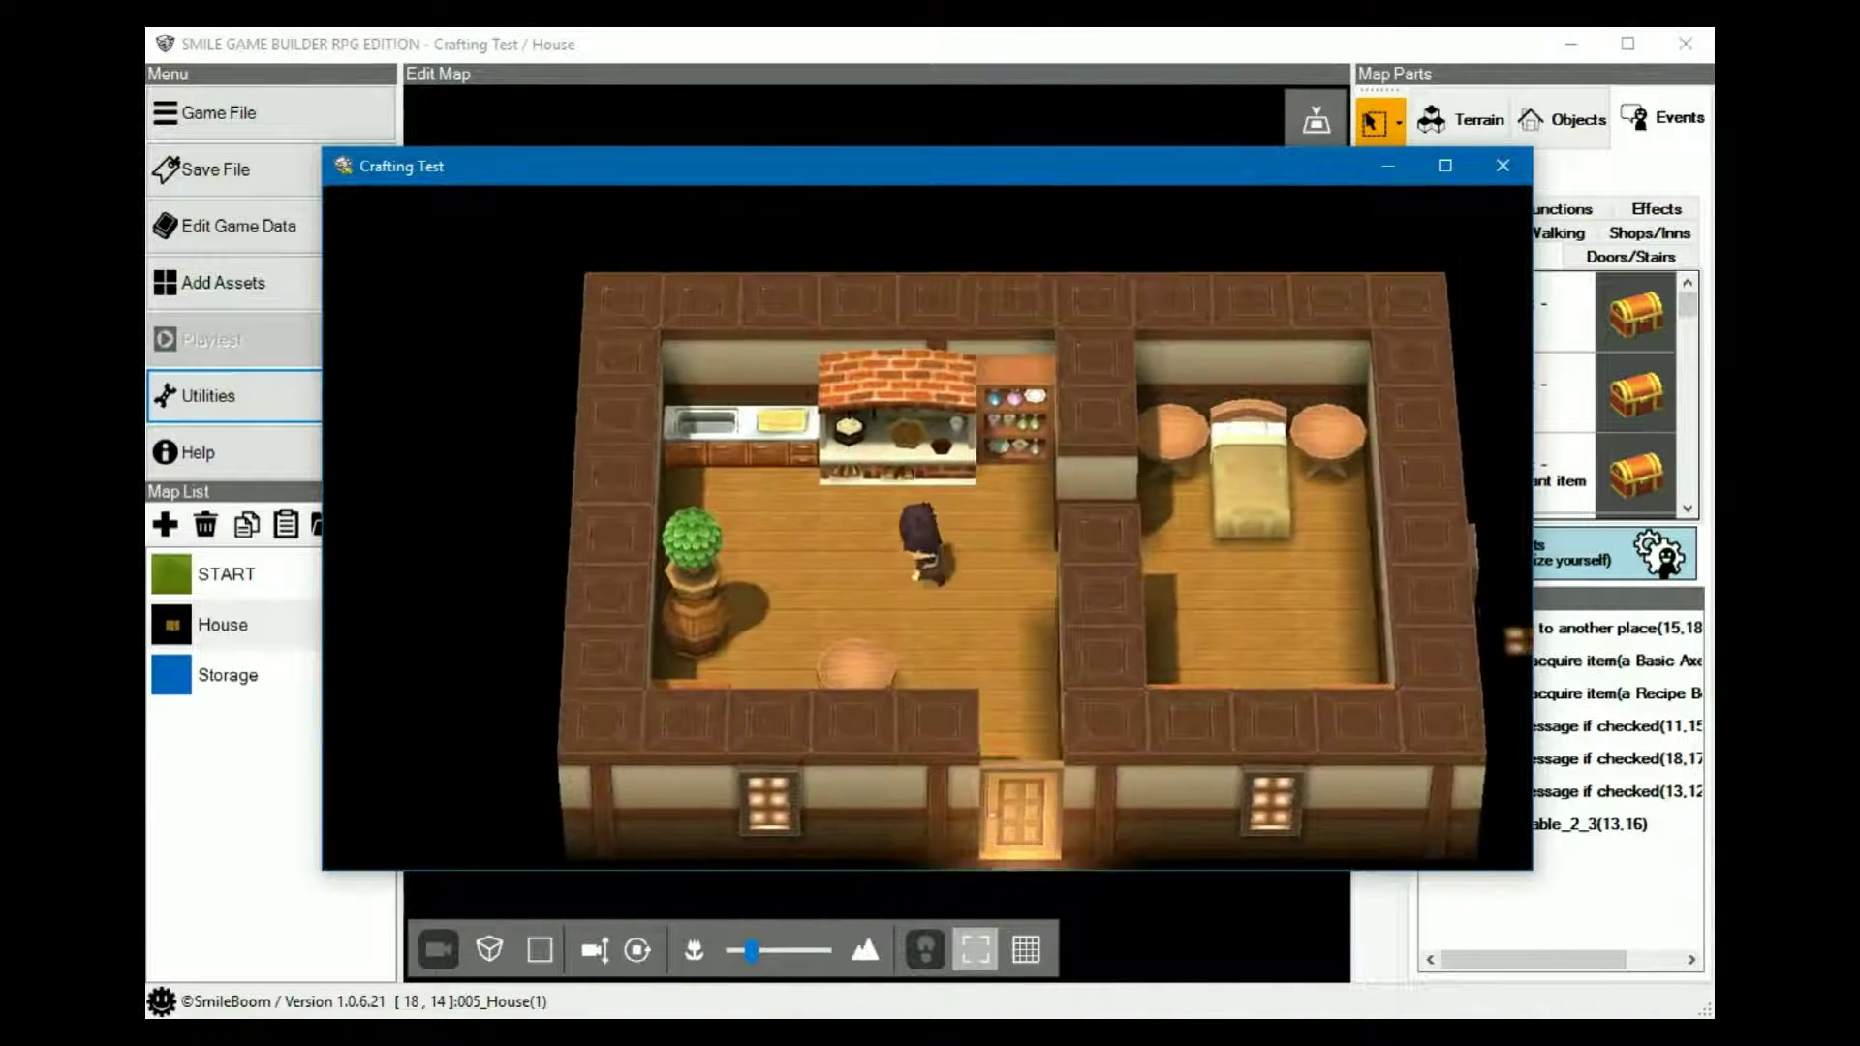
key("Left")
key("Return")
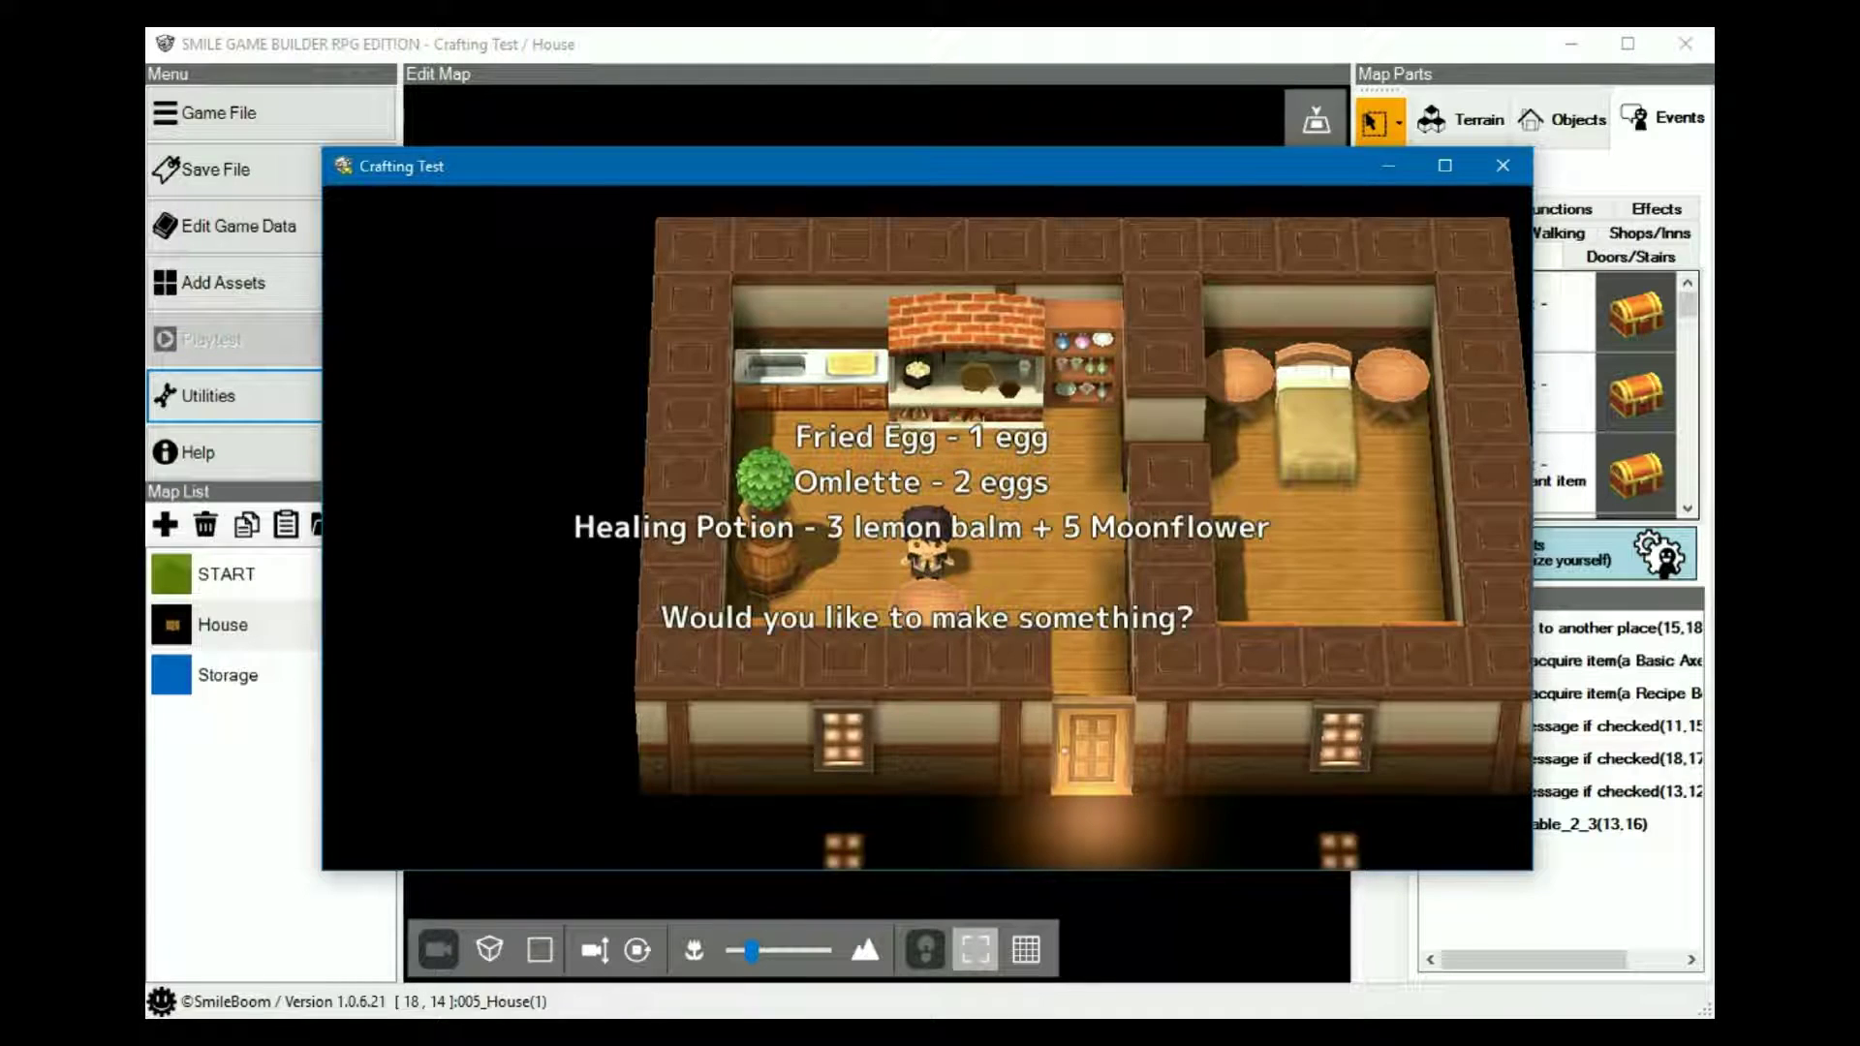
key("Return")
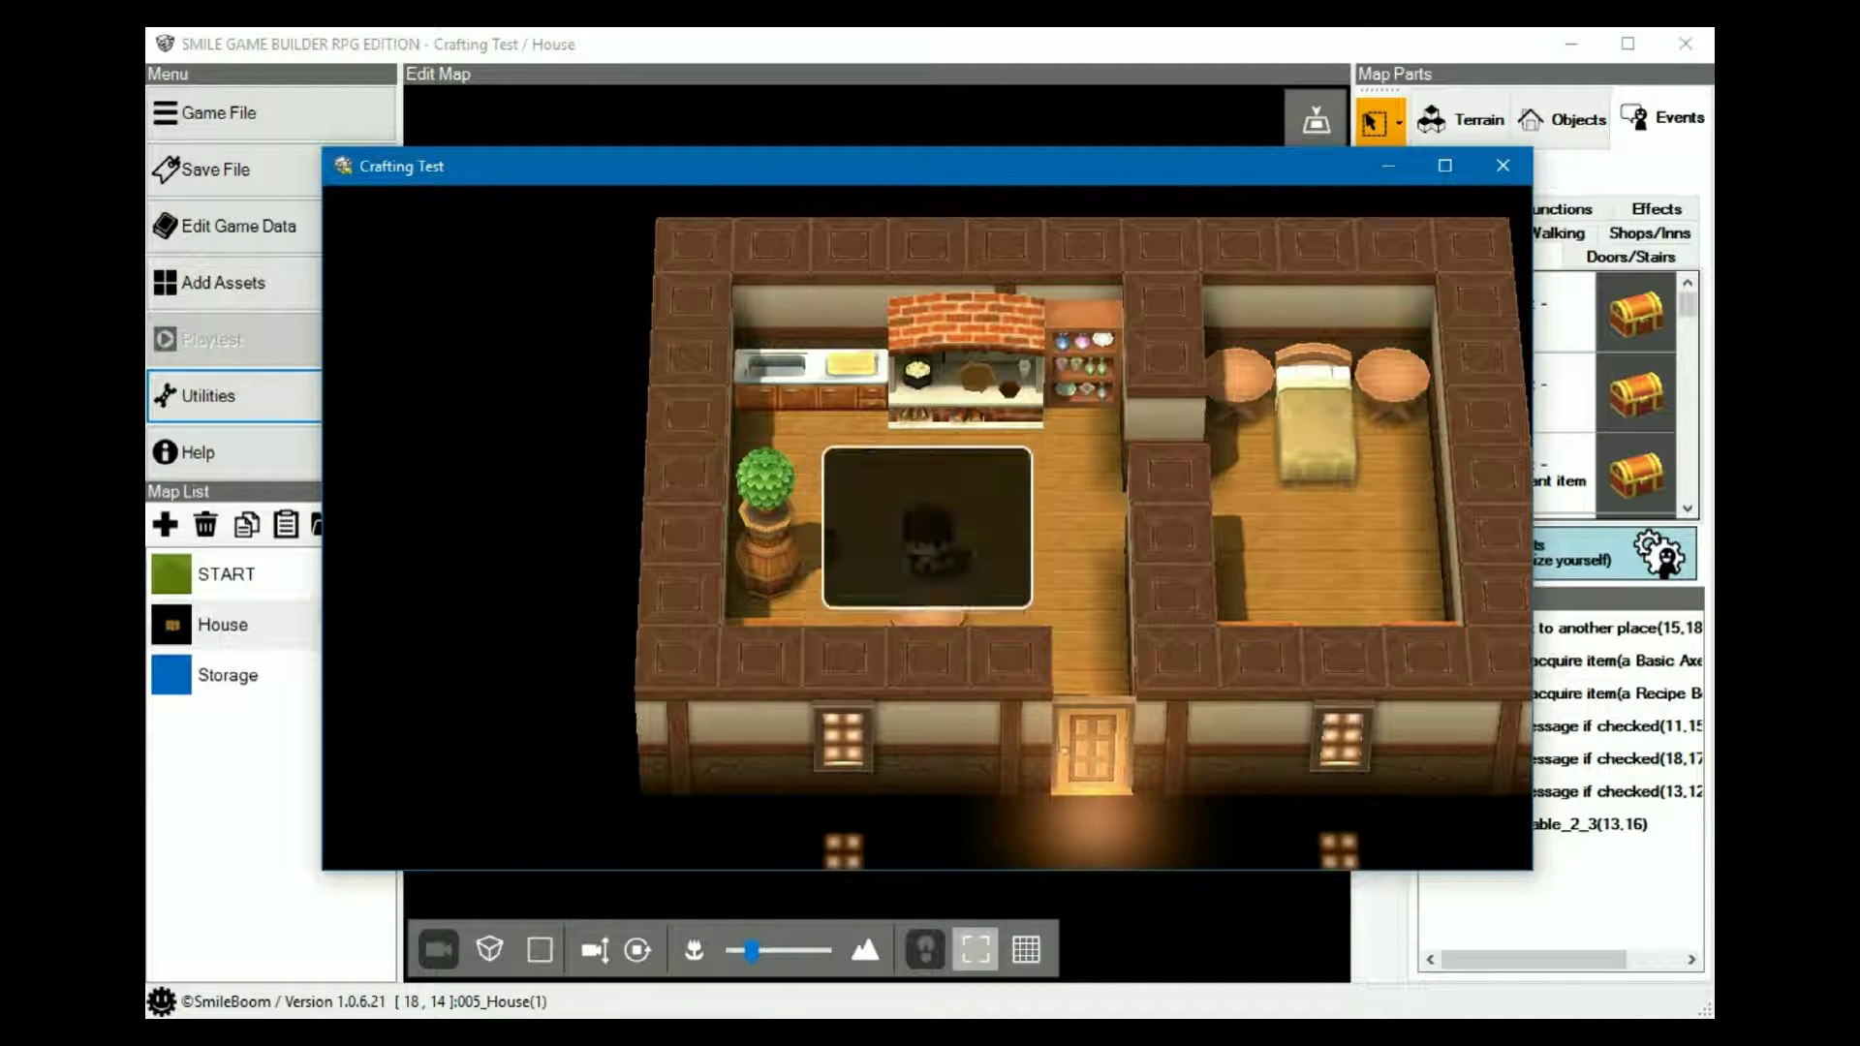
key("Down")
key("Down")
key("Return")
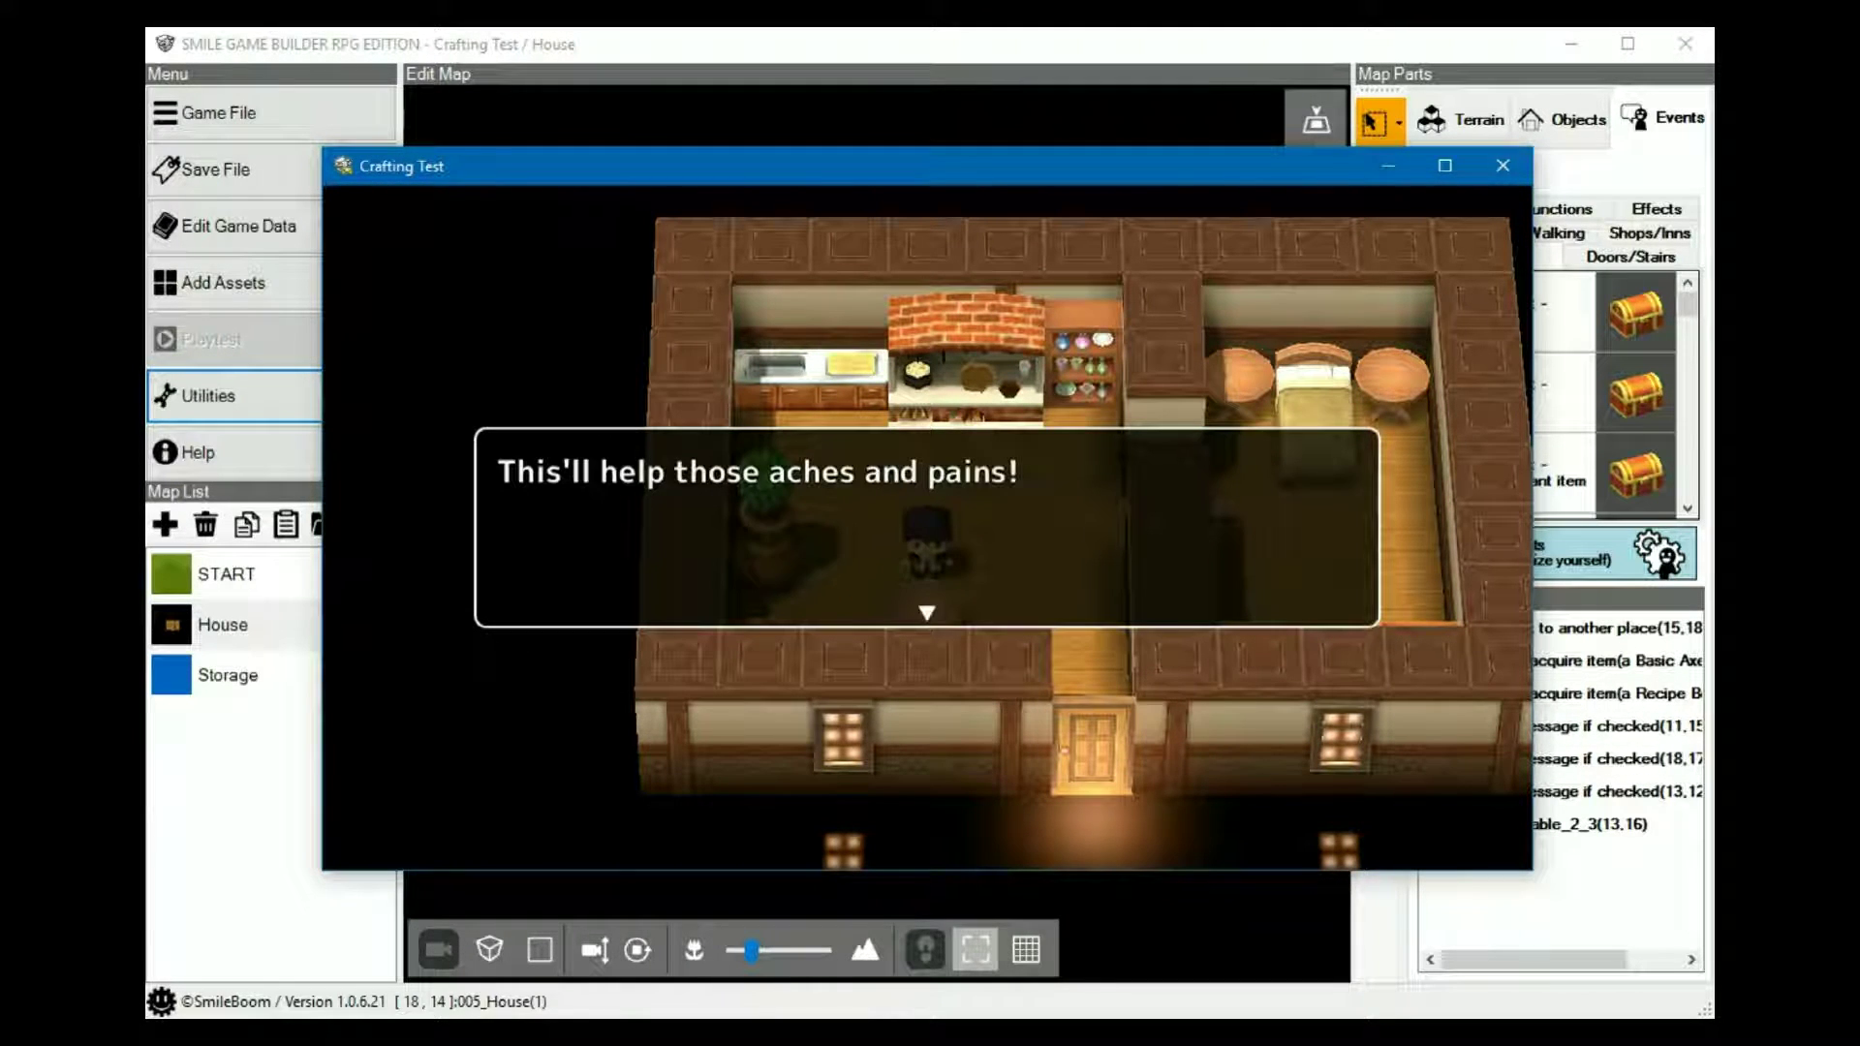
key("Return")
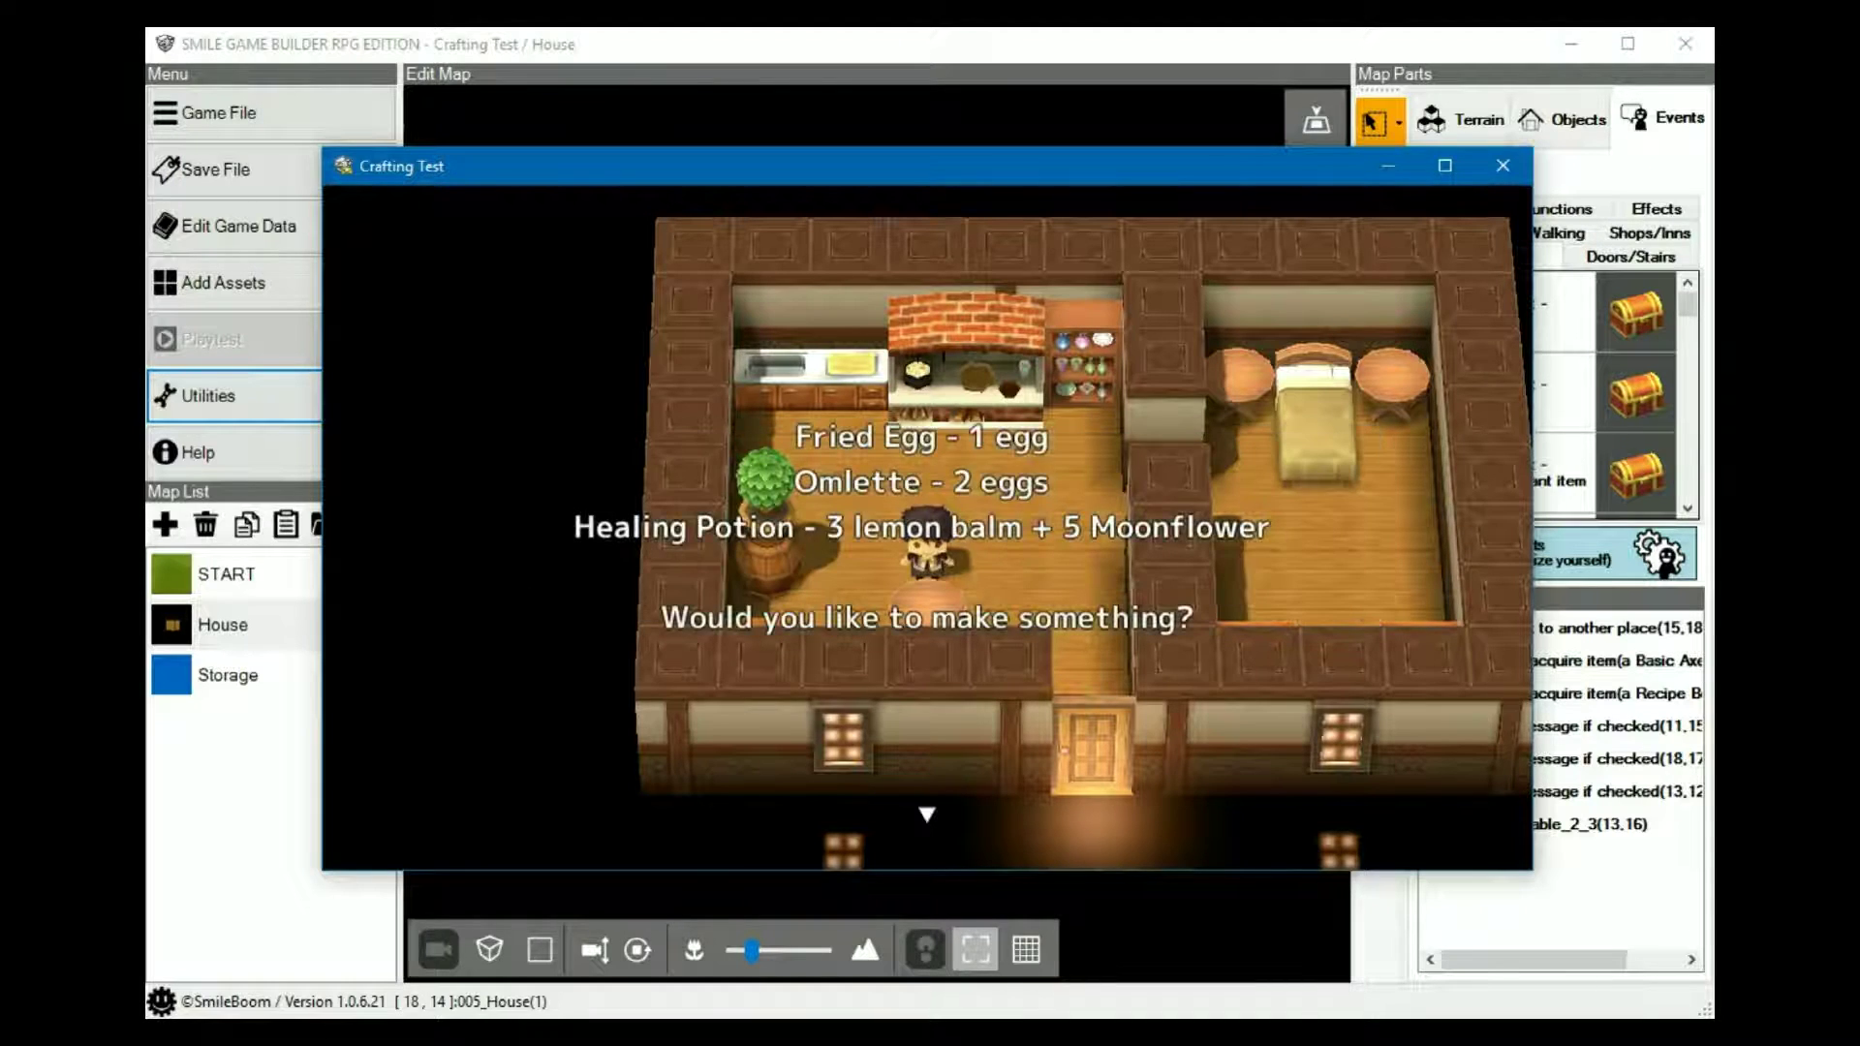
key("Escape")
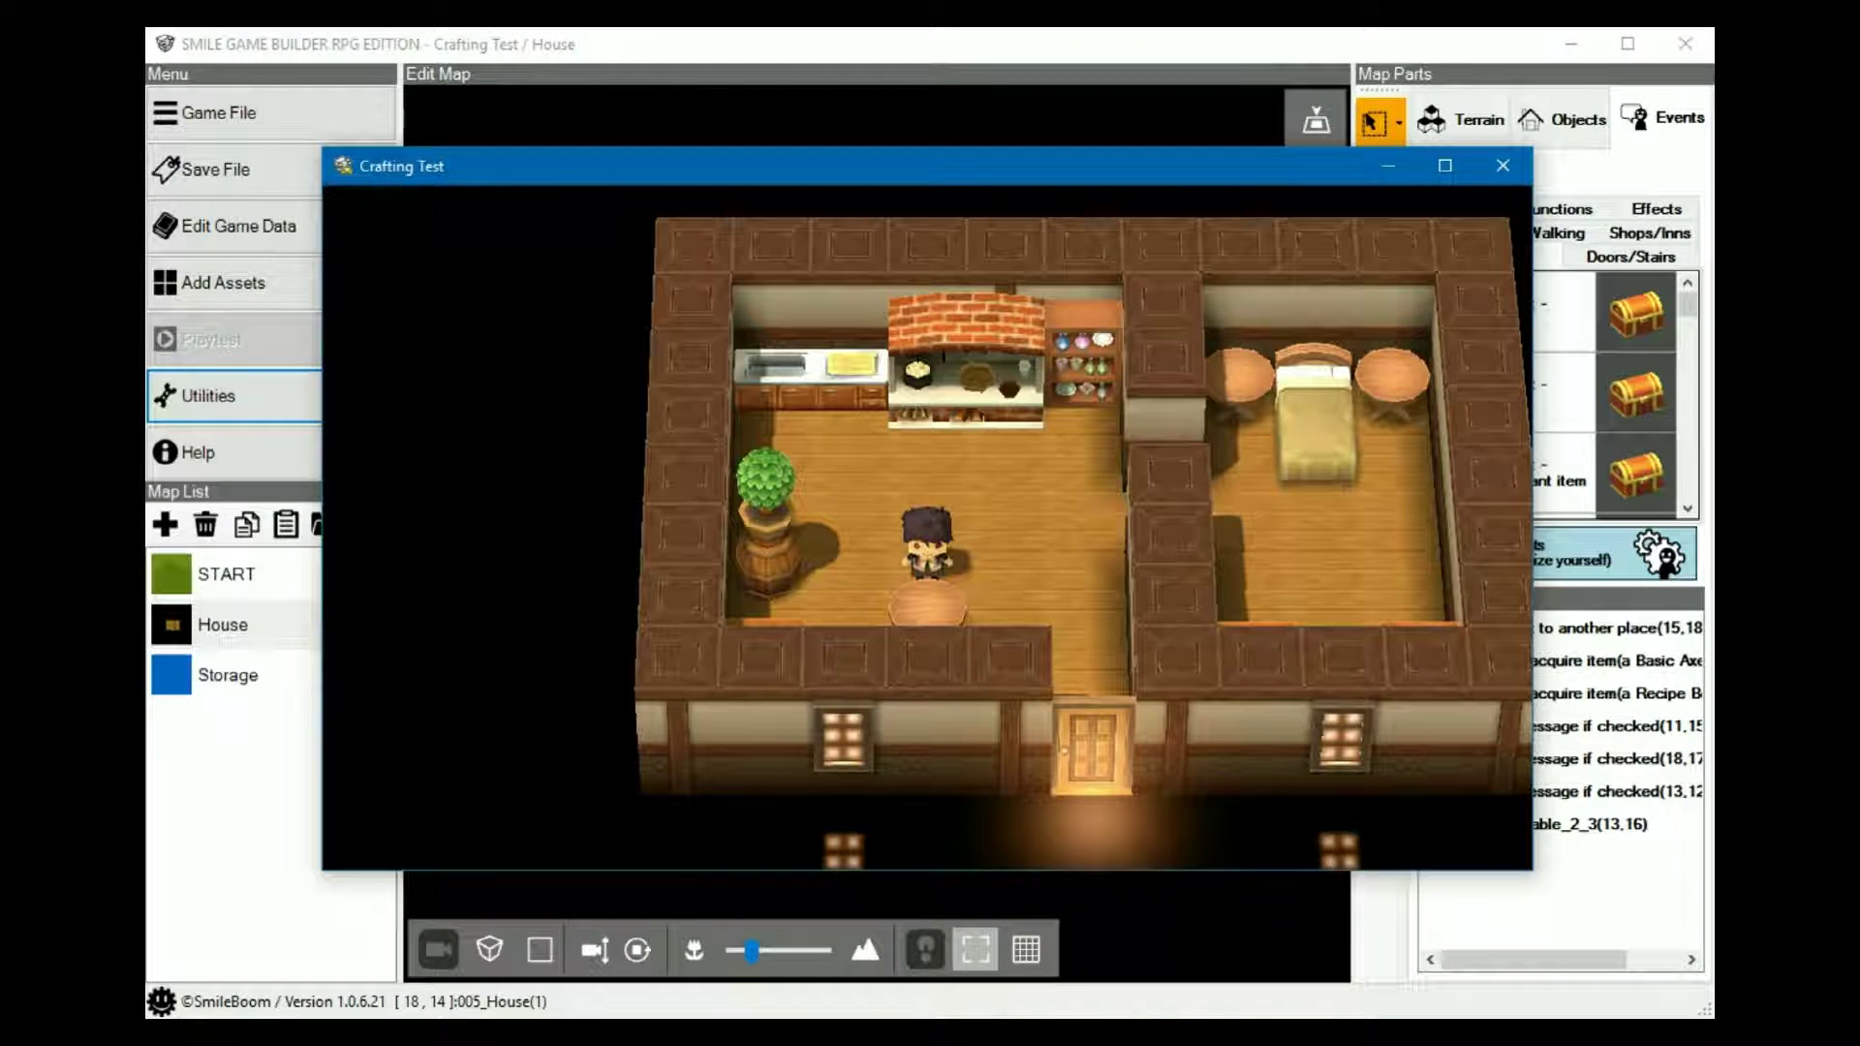
- Check the Items list for the Potion, described as 'A drink that restores a lot of HP'
key("Escape")
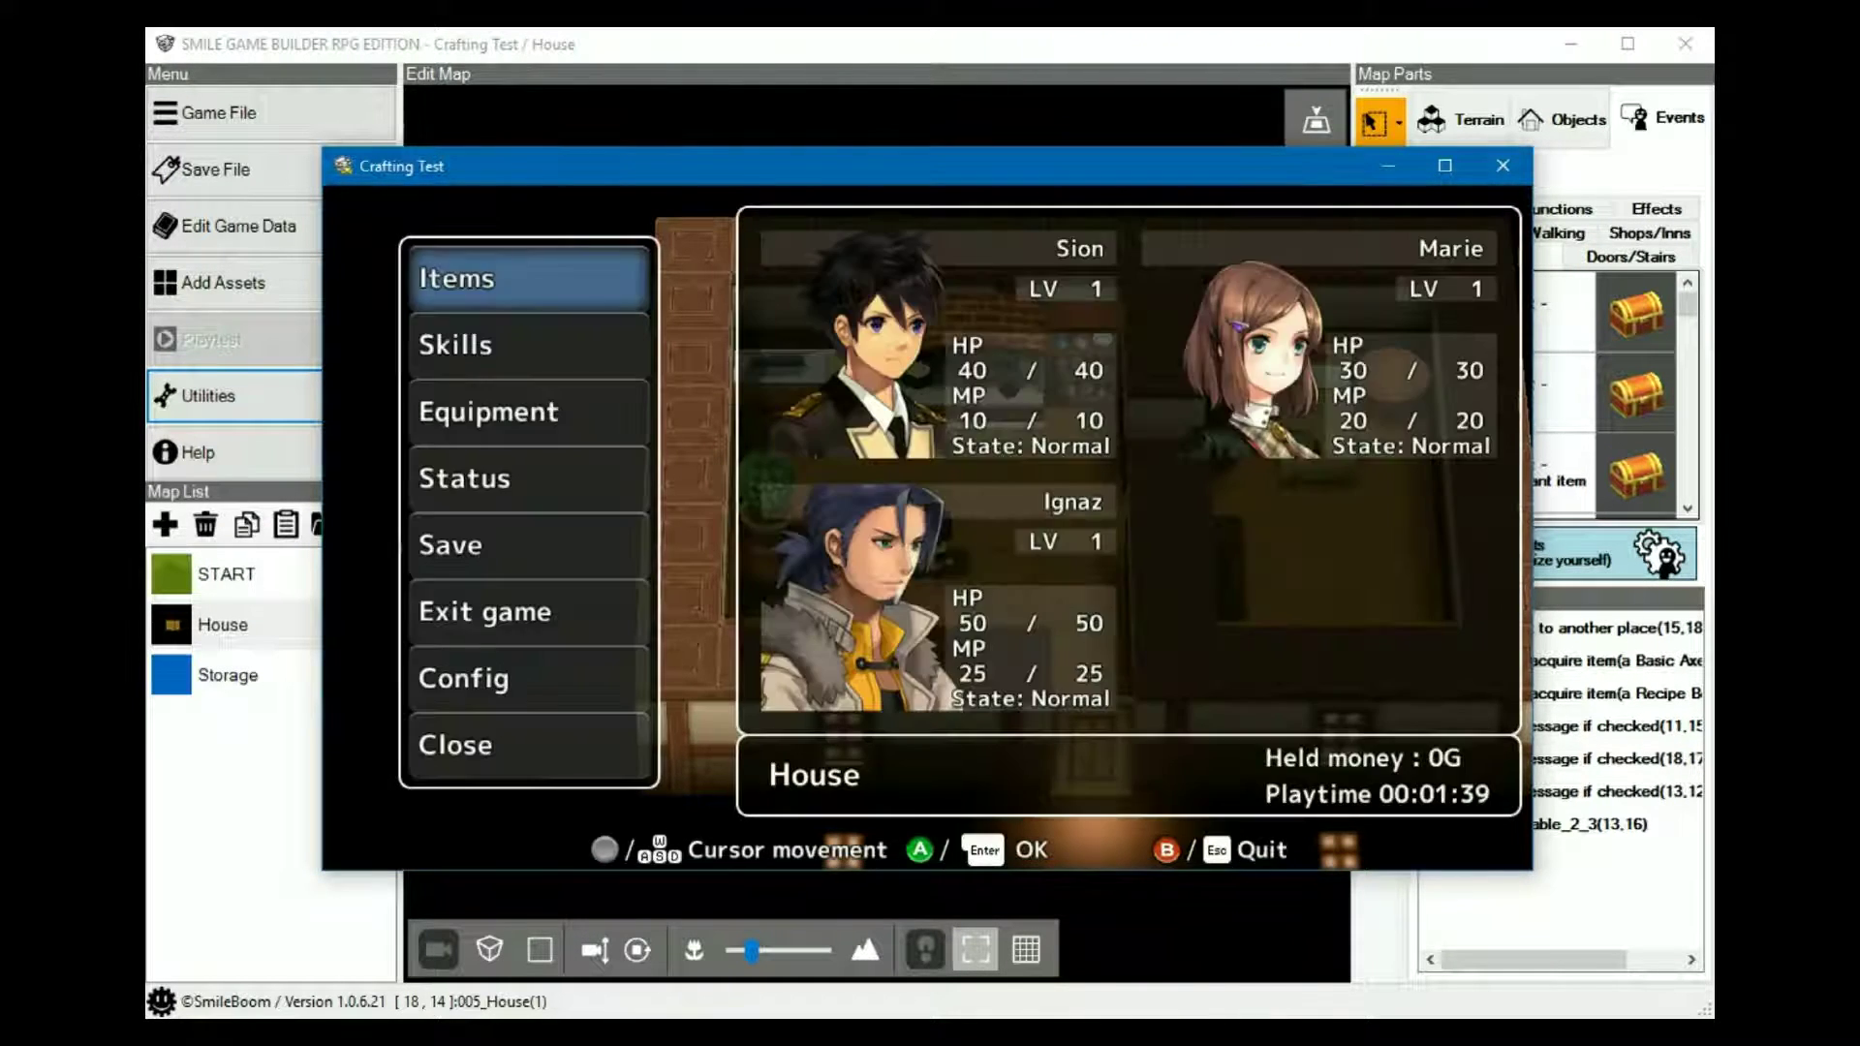
key("Return")
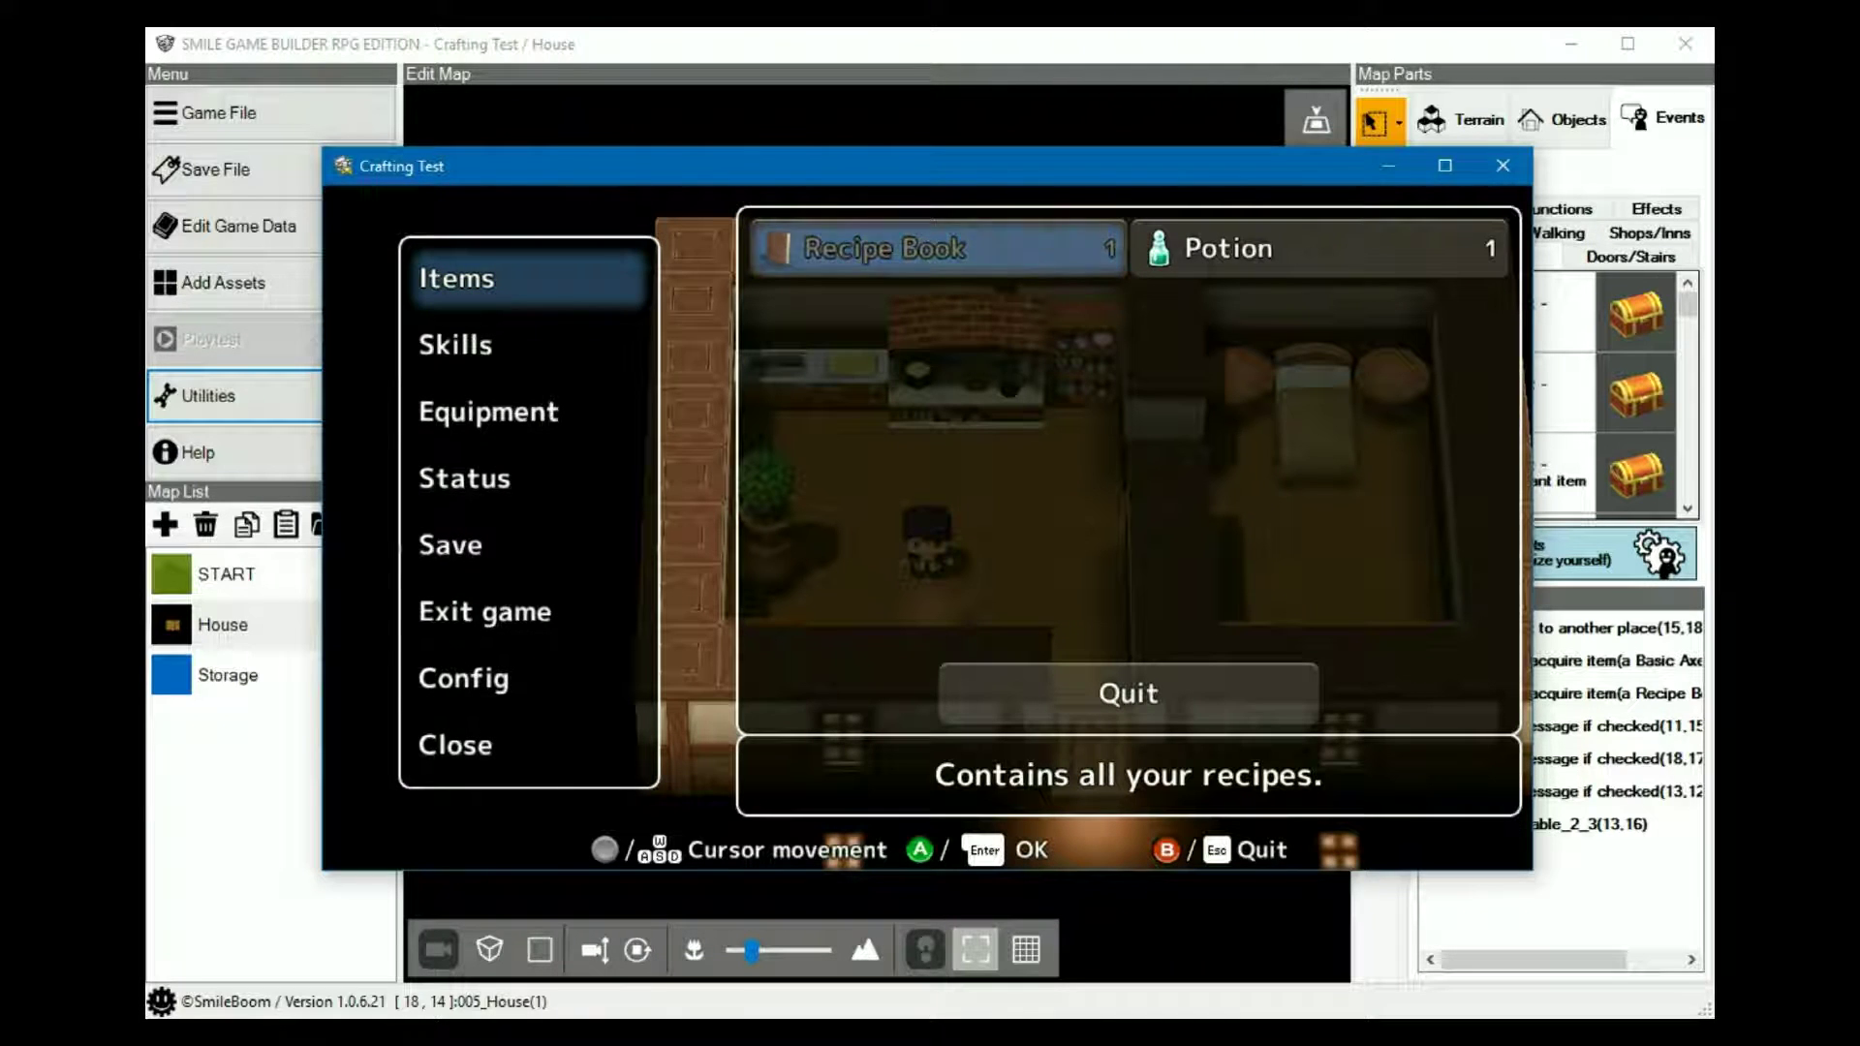
key("Right")
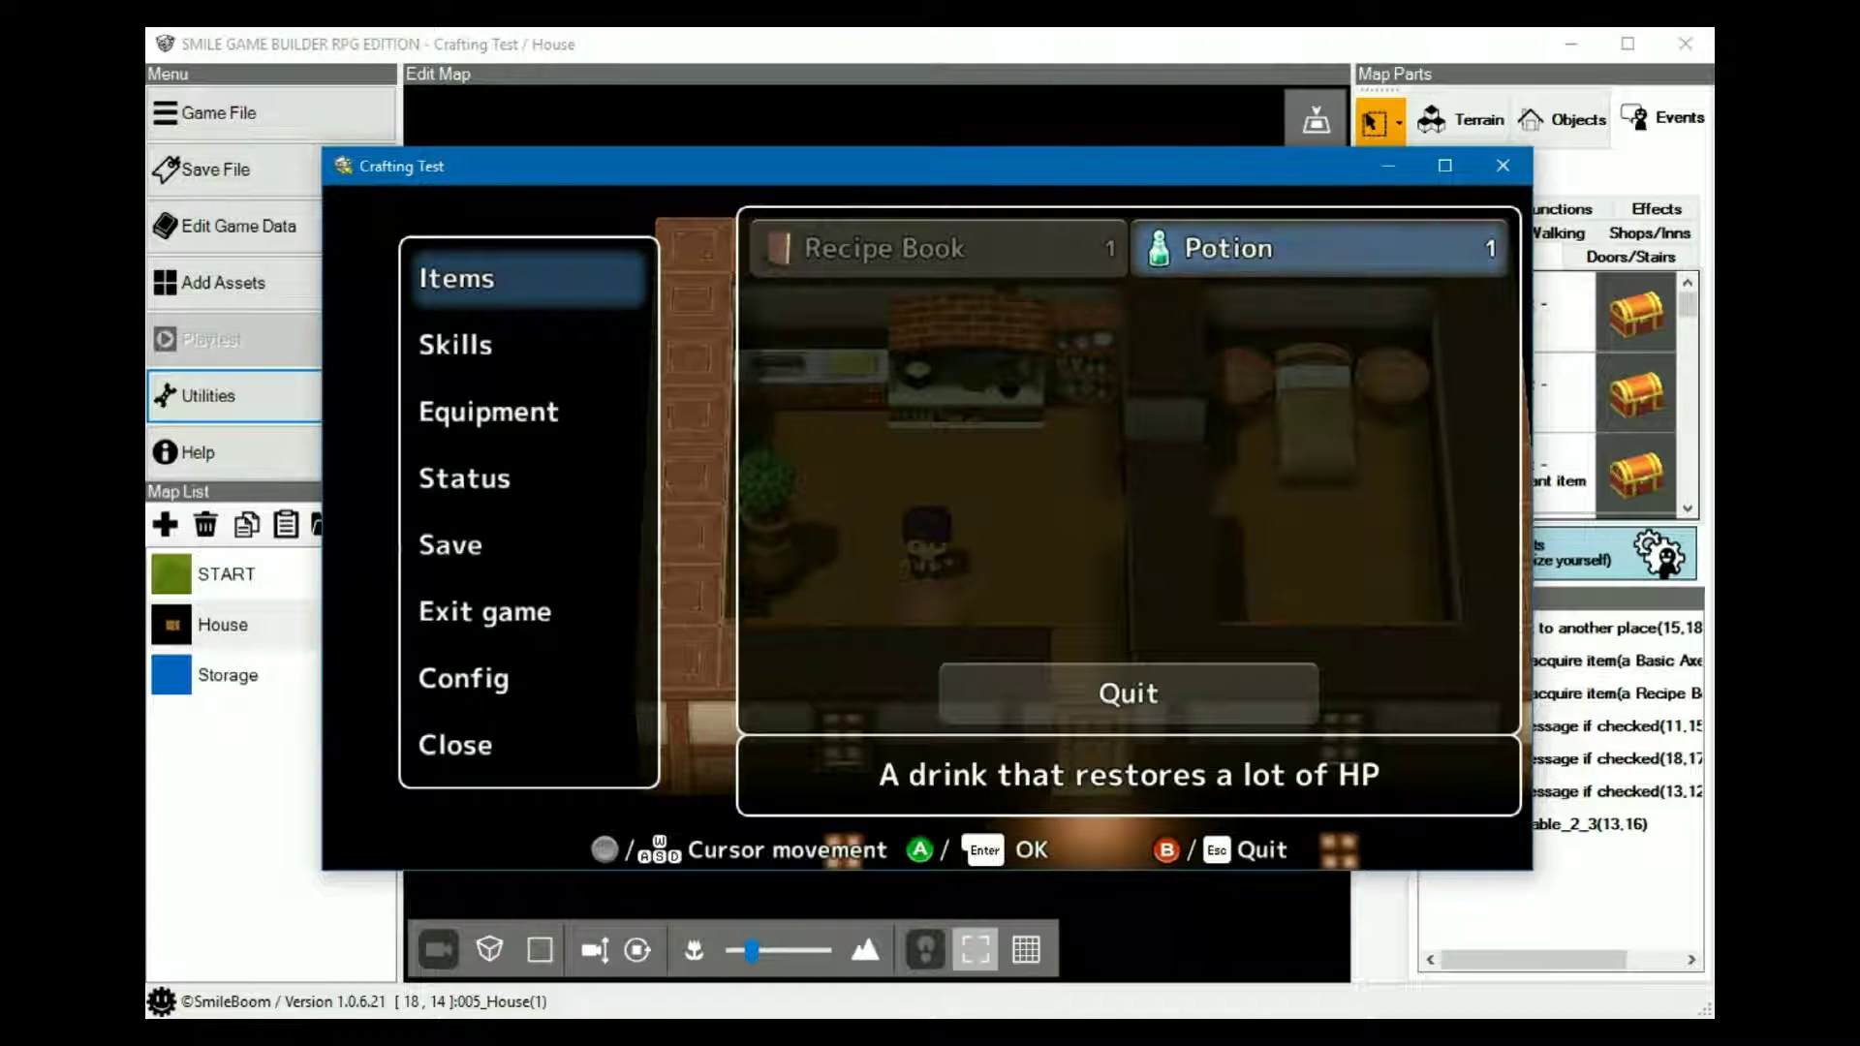